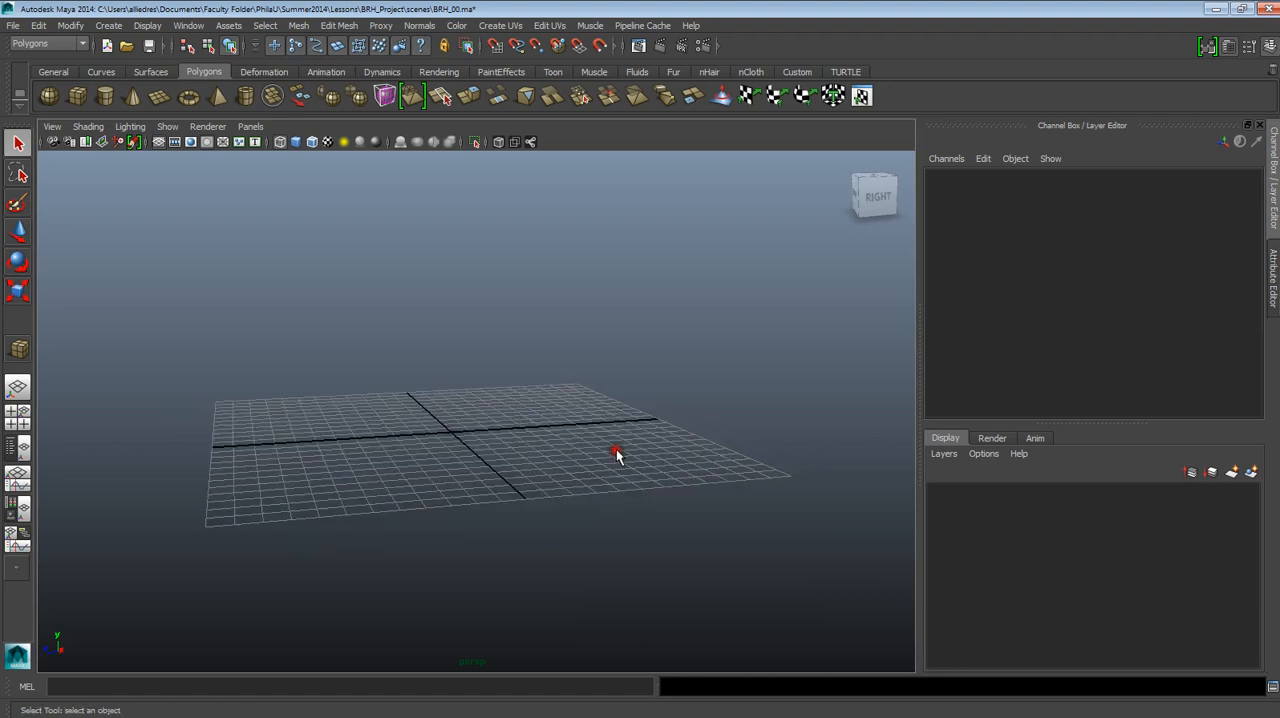
Check the linear, angular and time working units in the Settings category of the preferences.
click(16, 25)
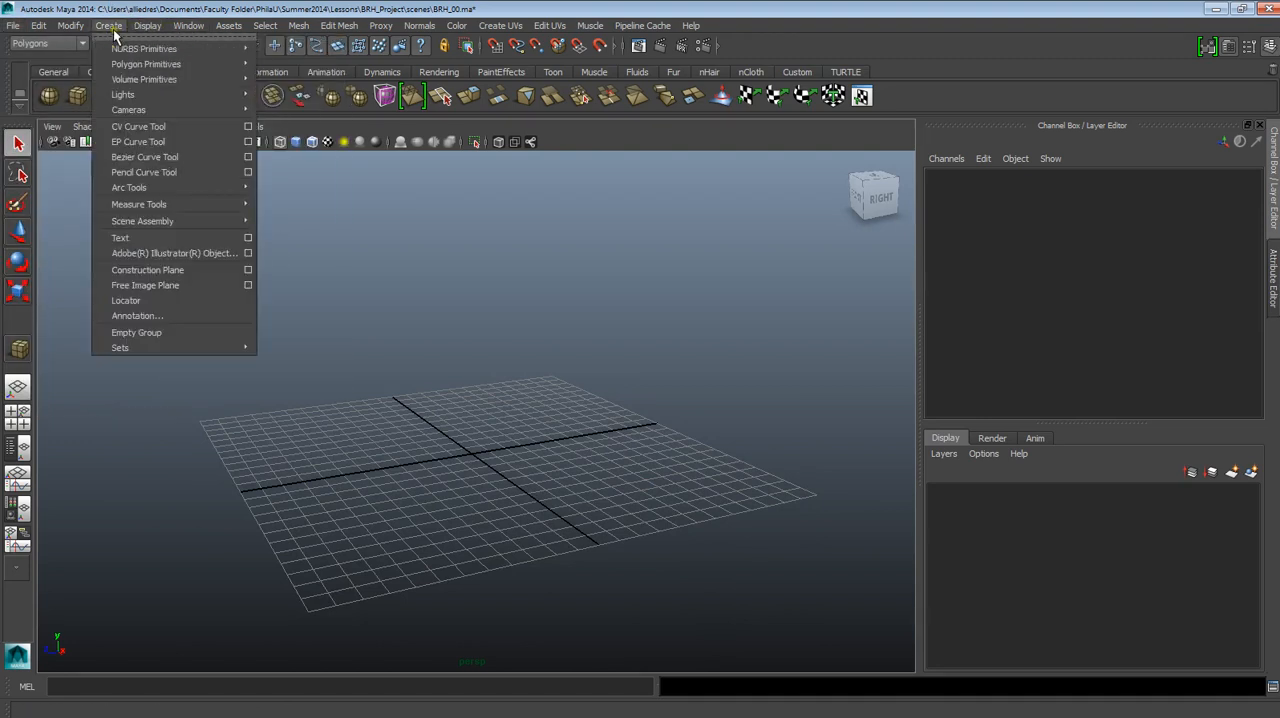
mouse_move(190, 30)
mouse_move(247, 110)
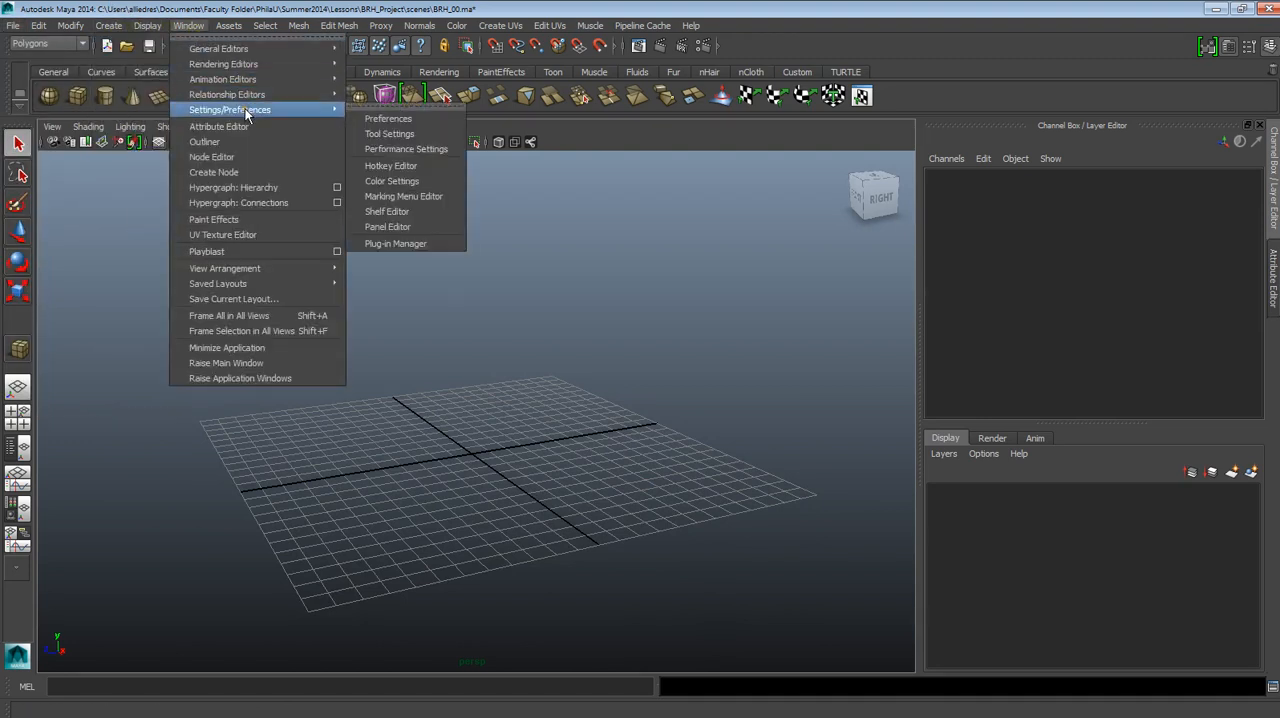
click(363, 119)
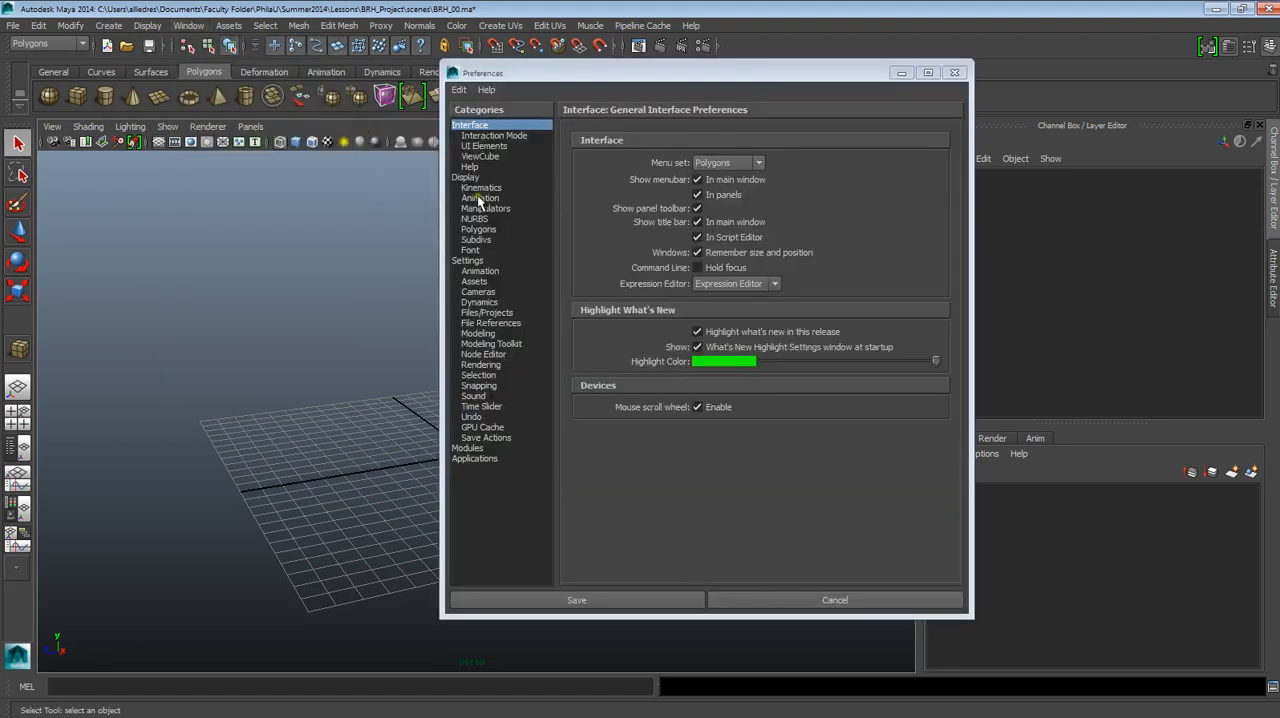
click(466, 261)
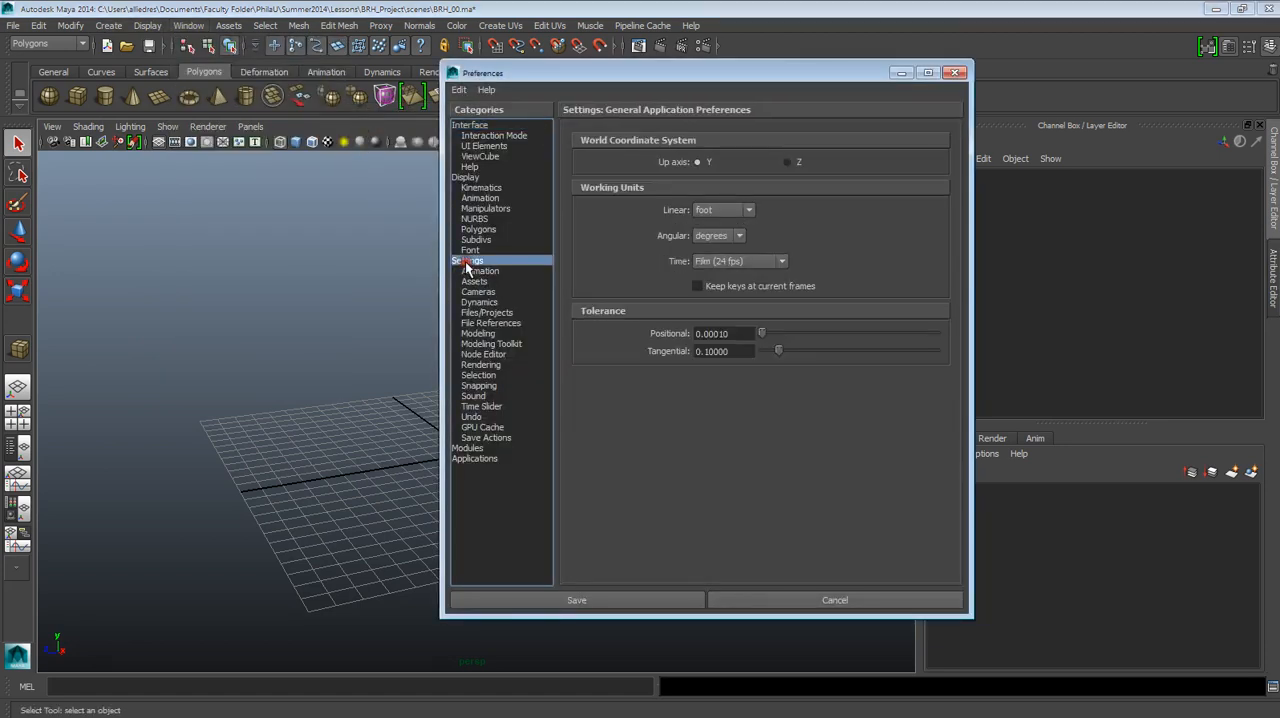
click(961, 74)
alt+middle_drag(570, 278, 605, 291)
alt+right_drag(605, 291, 559, 441)
alt+middle_drag(558, 440, 588, 383)
alt+right_drag(567, 380, 597, 466)
alt+middle_drag(580, 390, 597, 463)
alt+drag(596, 446, 541, 443)
alt+middle_drag(580, 442, 587, 452)
alt+drag(587, 452, 589, 504)
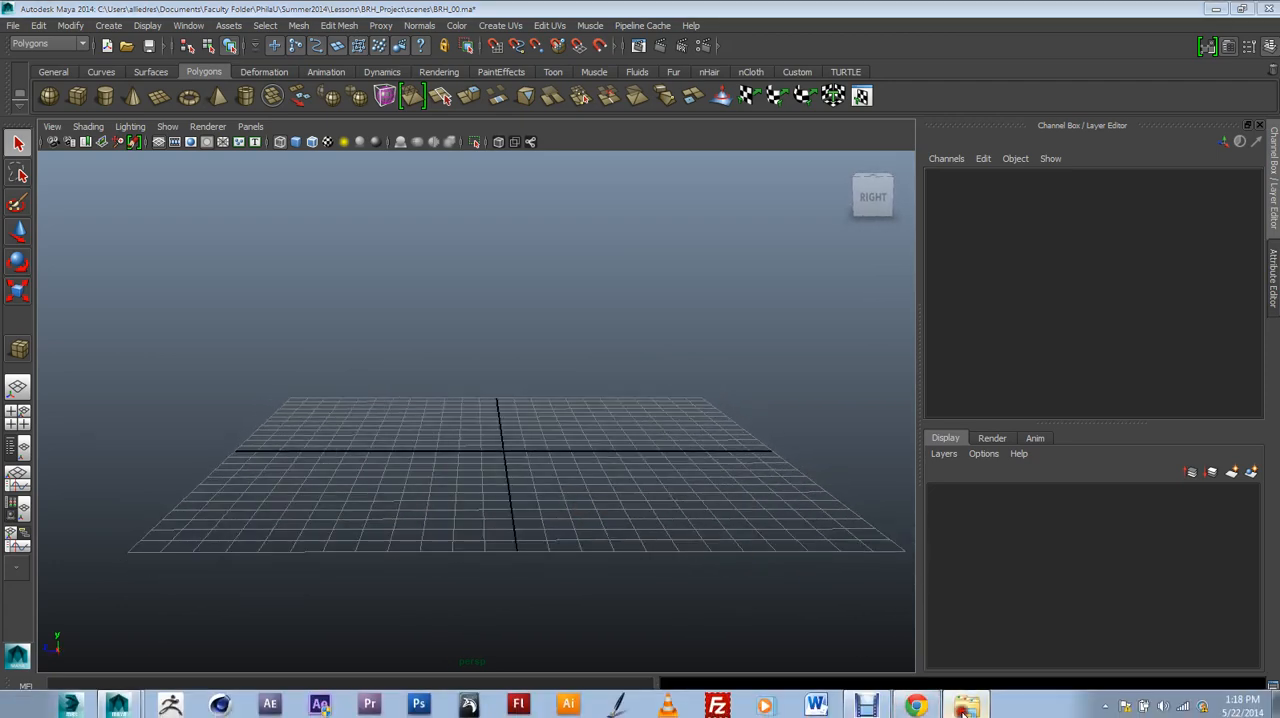
Switch to the References folder, open the Betsy-Ross-House photo and place its viewer window over the Maya scene.
click(955, 708)
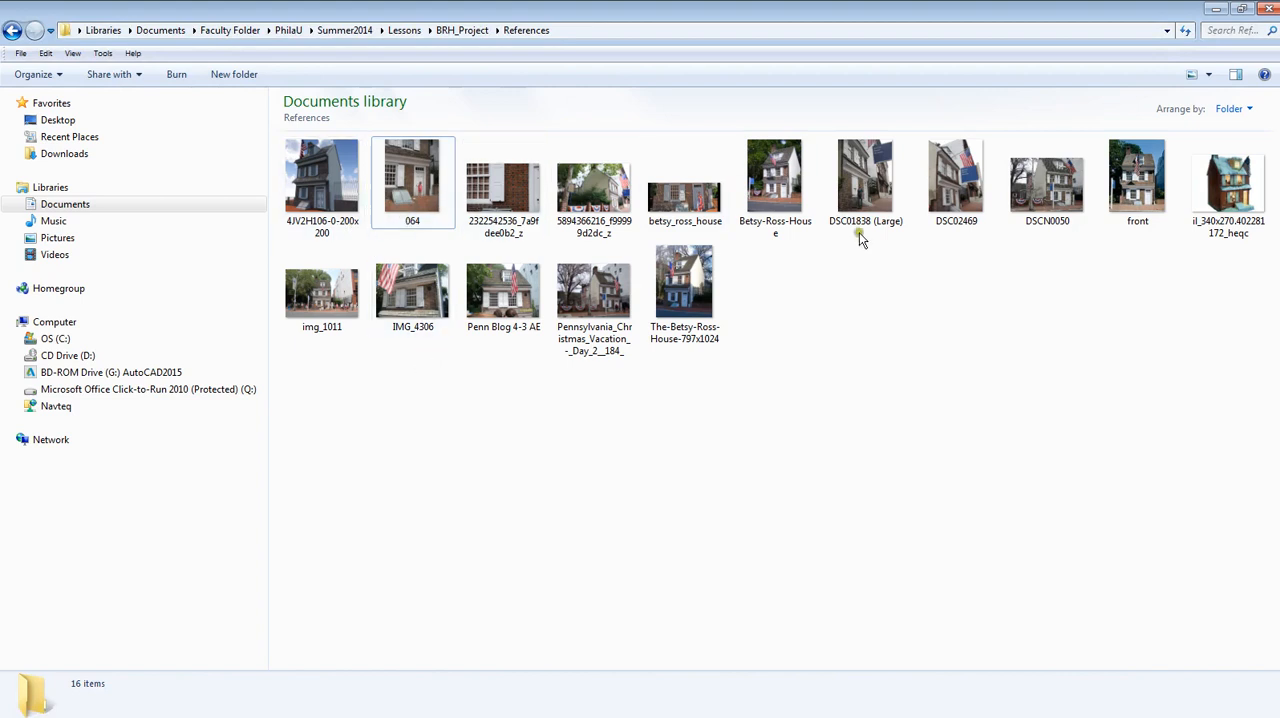
double_click(774, 178)
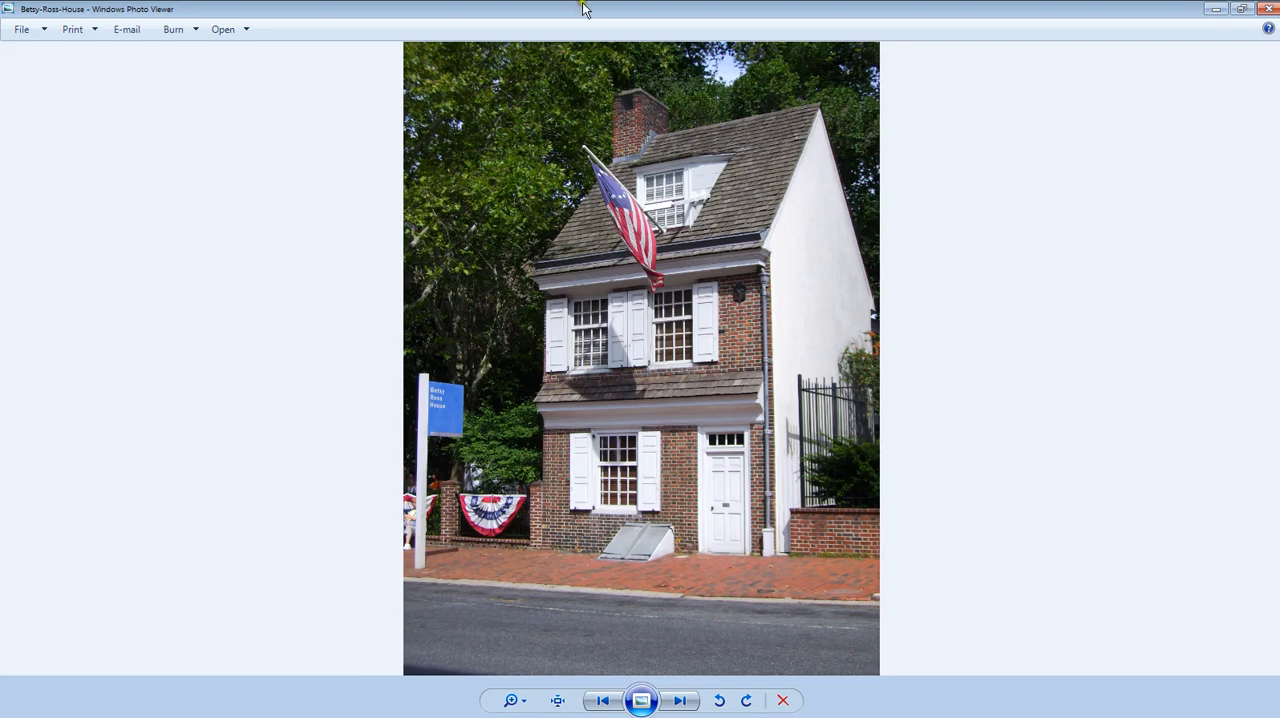
drag(566, 9, 620, 73)
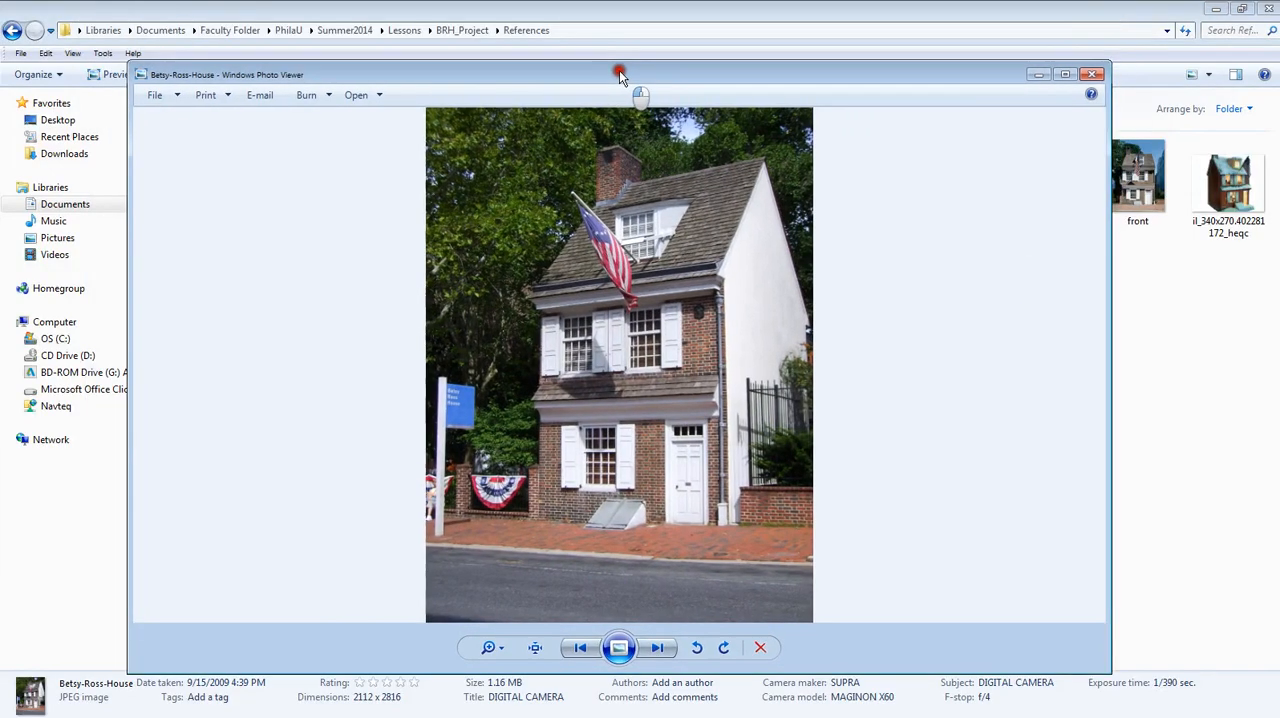
drag(1186, 8, 1162, 28)
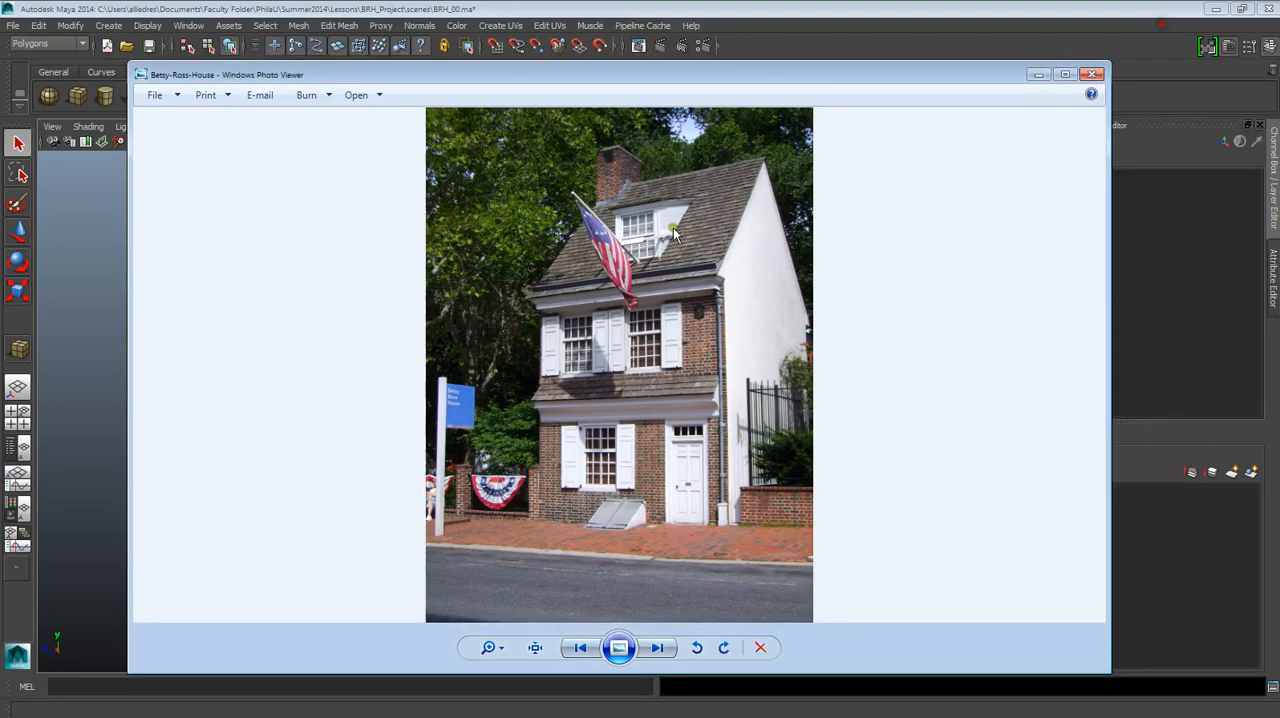
drag(605, 75, 590, 63)
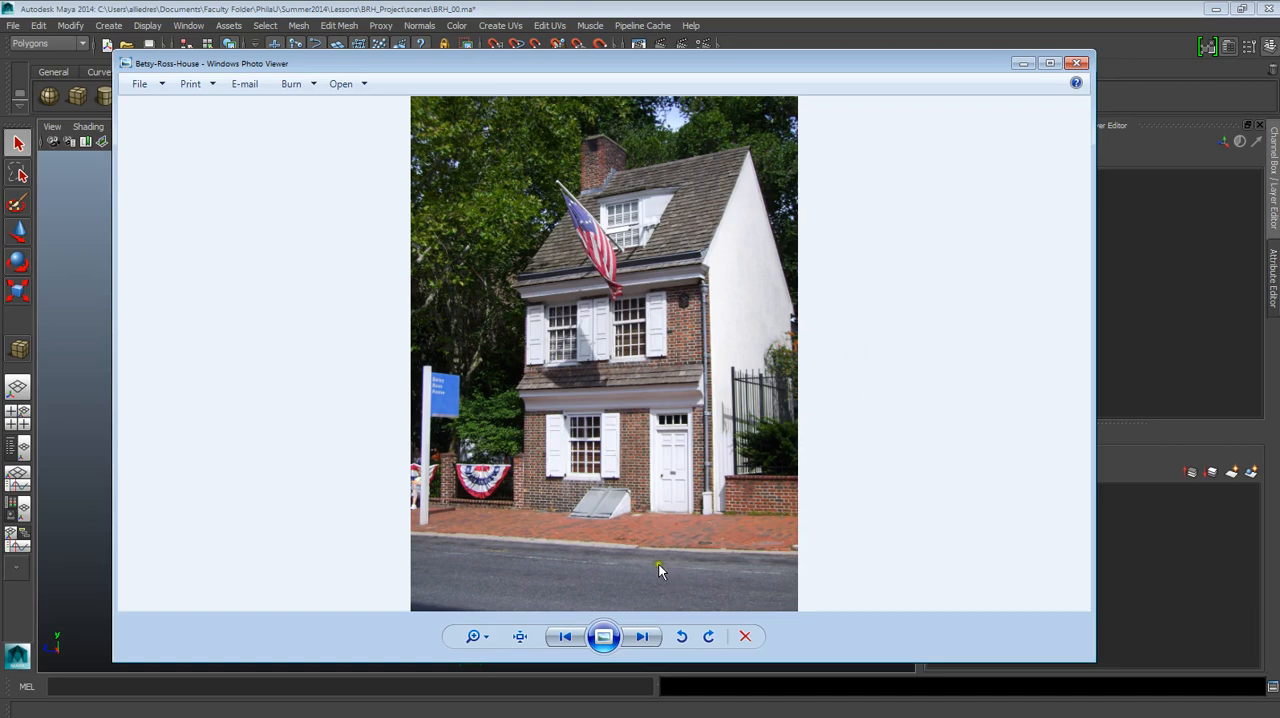
Browse the following reference photos up to the front view of the house, and minimize the photo viewer.
click(641, 636)
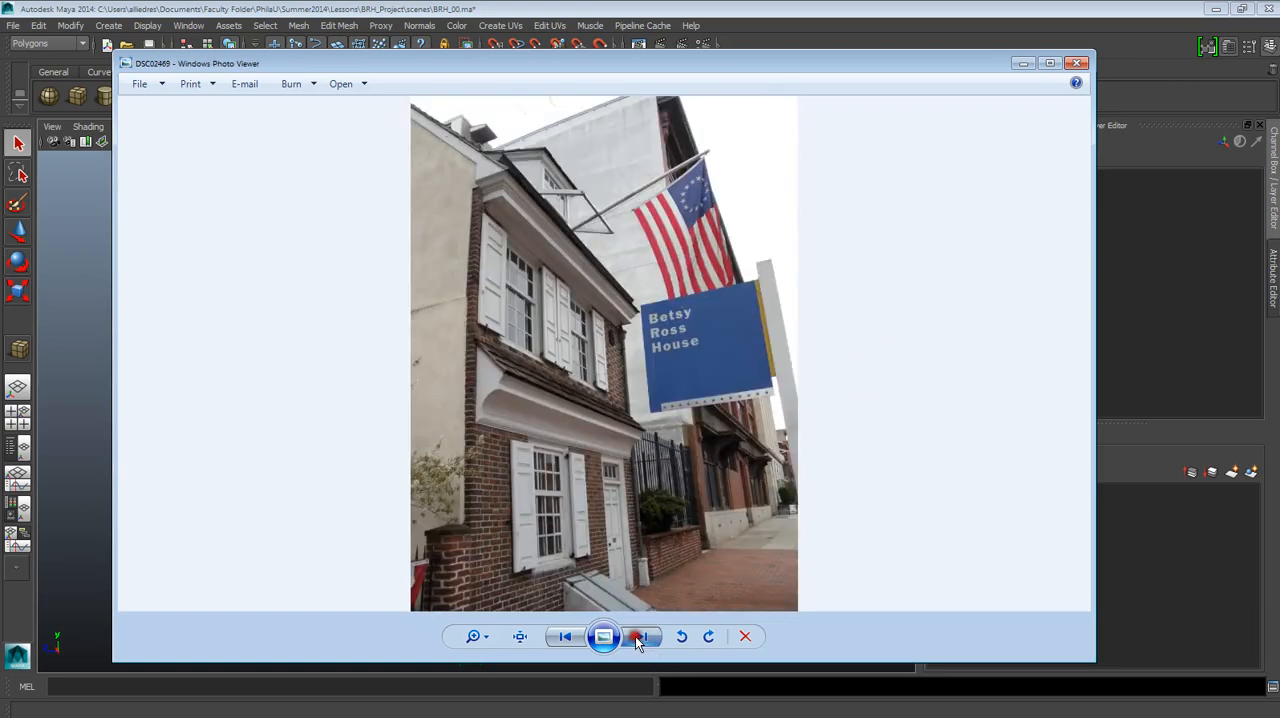
click(641, 636)
click(641, 636)
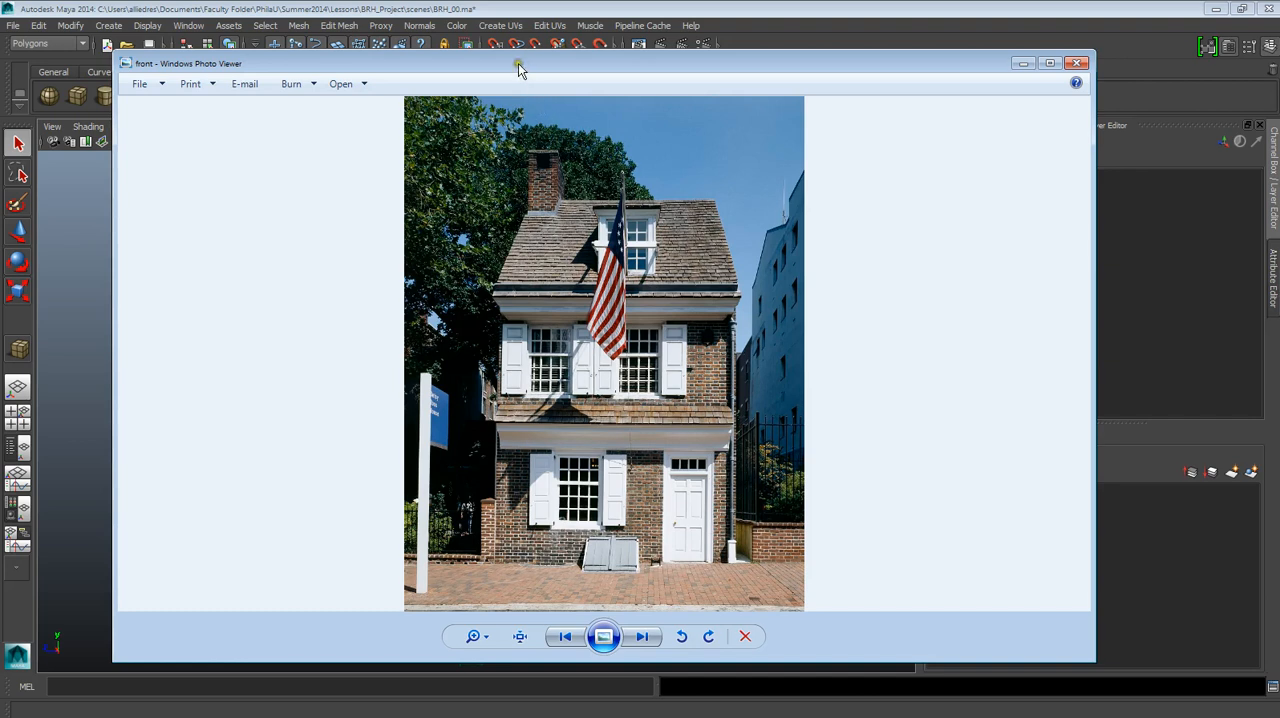
drag(527, 70, 541, 68)
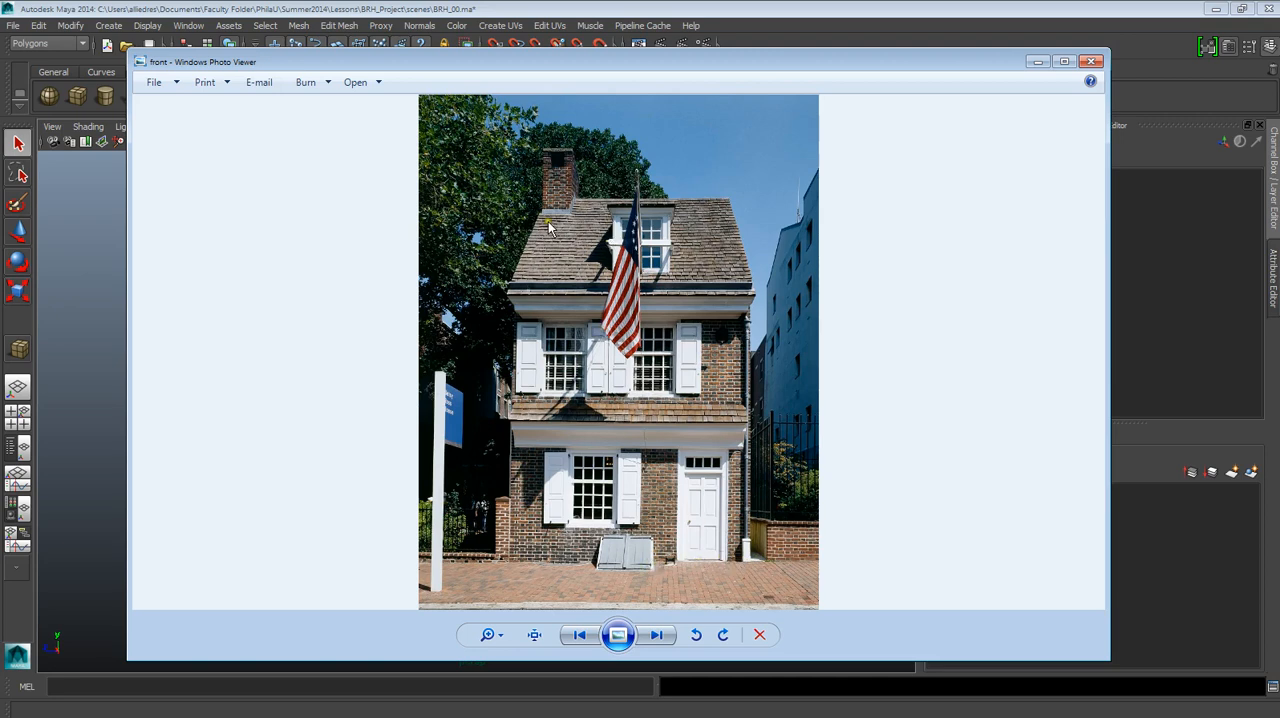
drag(563, 60, 699, 106)
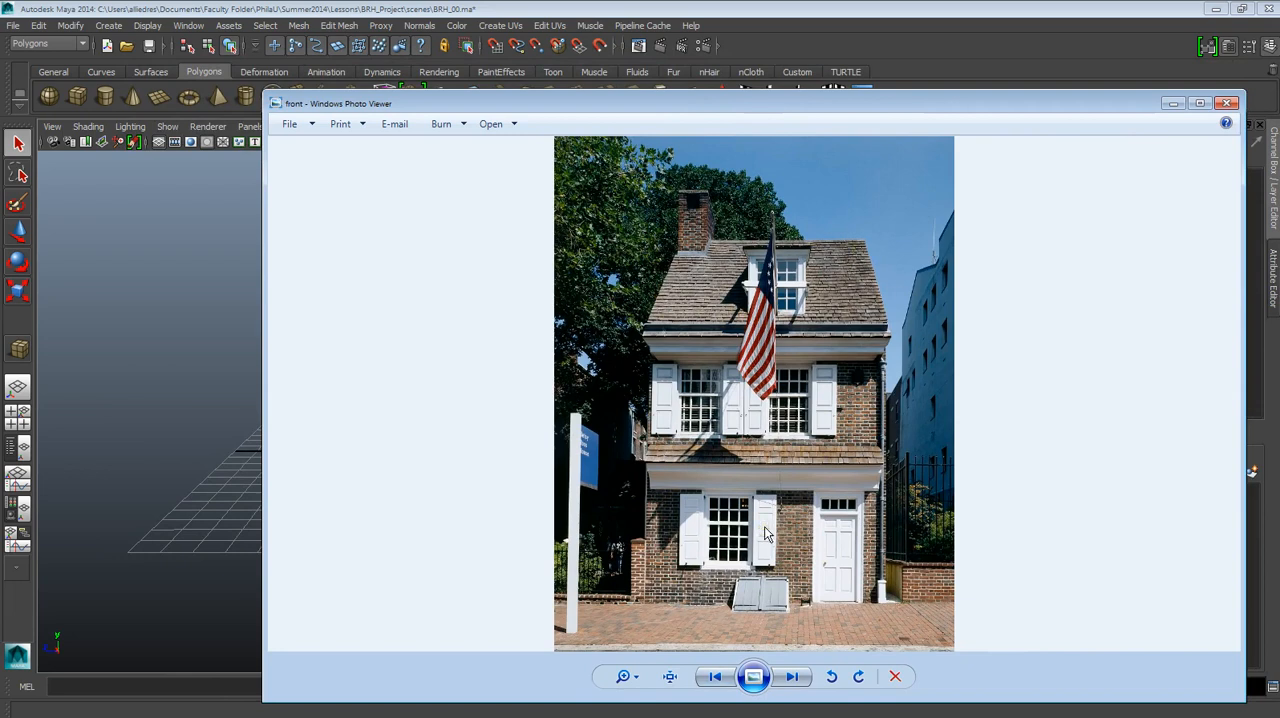
click(1165, 106)
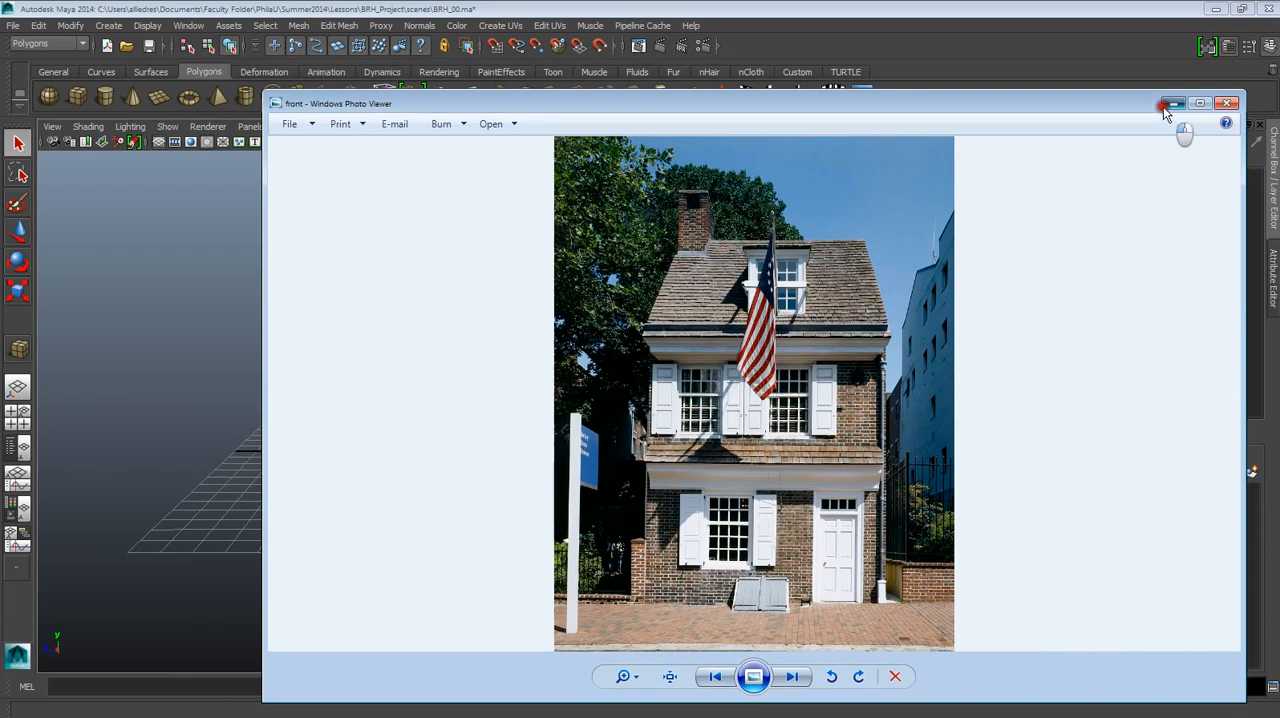
Switch the viewport to the front orthographic view, with the ground line near the bottom edge.
alt+drag(521, 340, 551, 409)
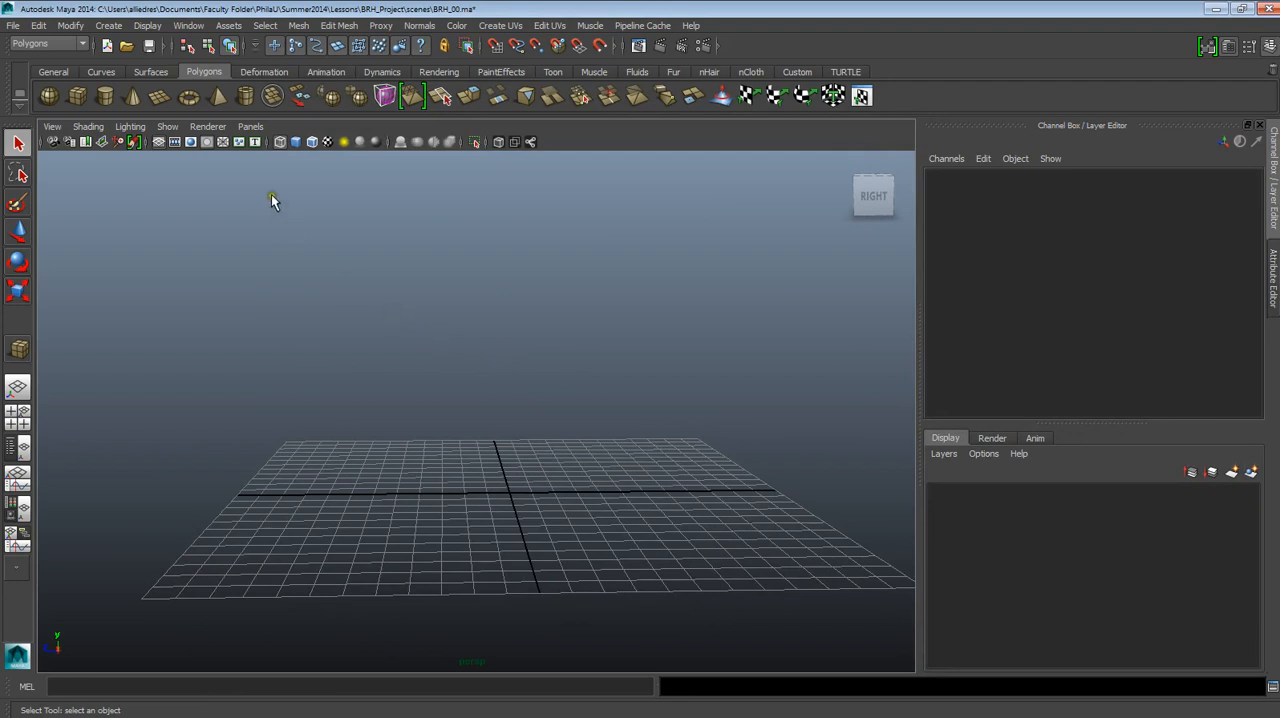
click(251, 127)
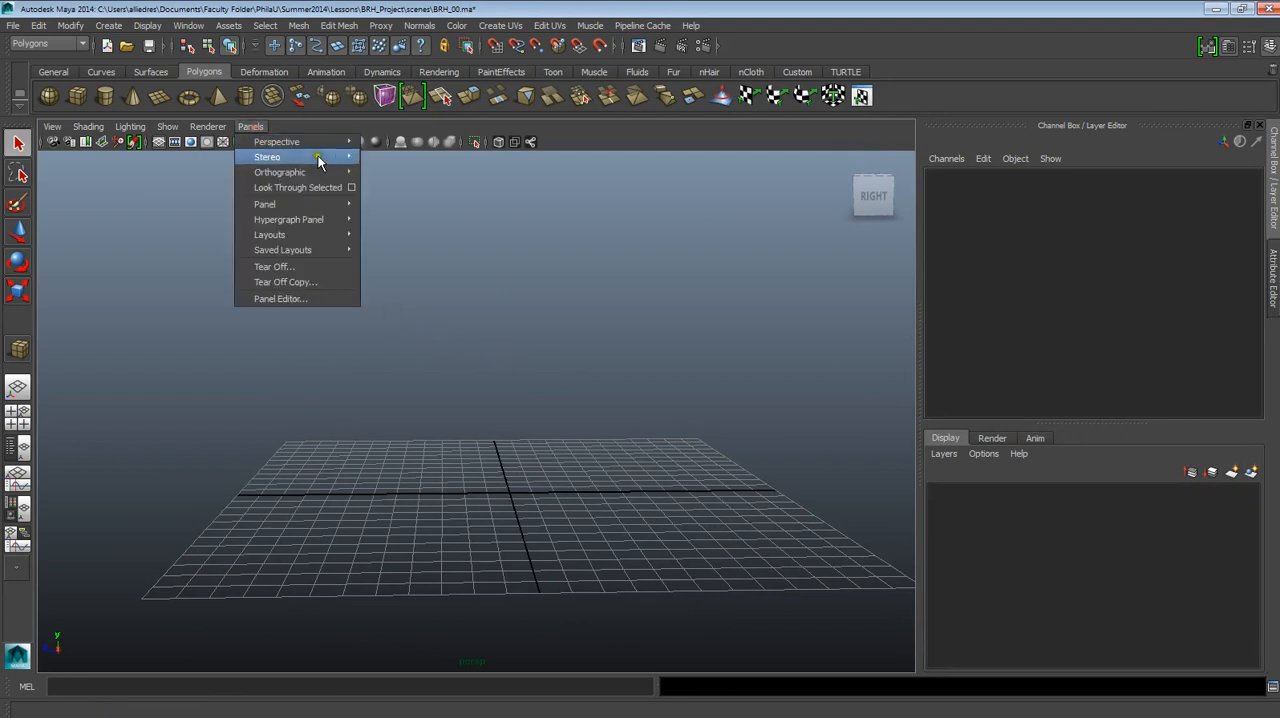
mouse_move(300, 176)
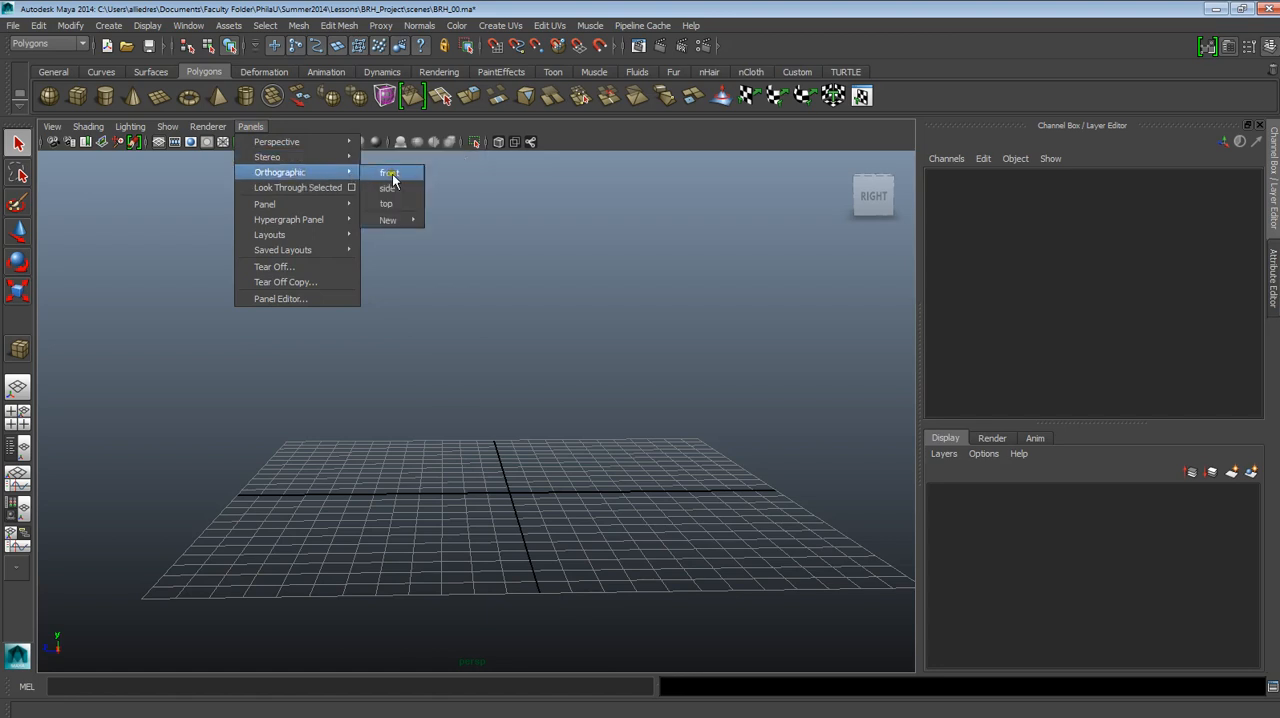
click(499, 288)
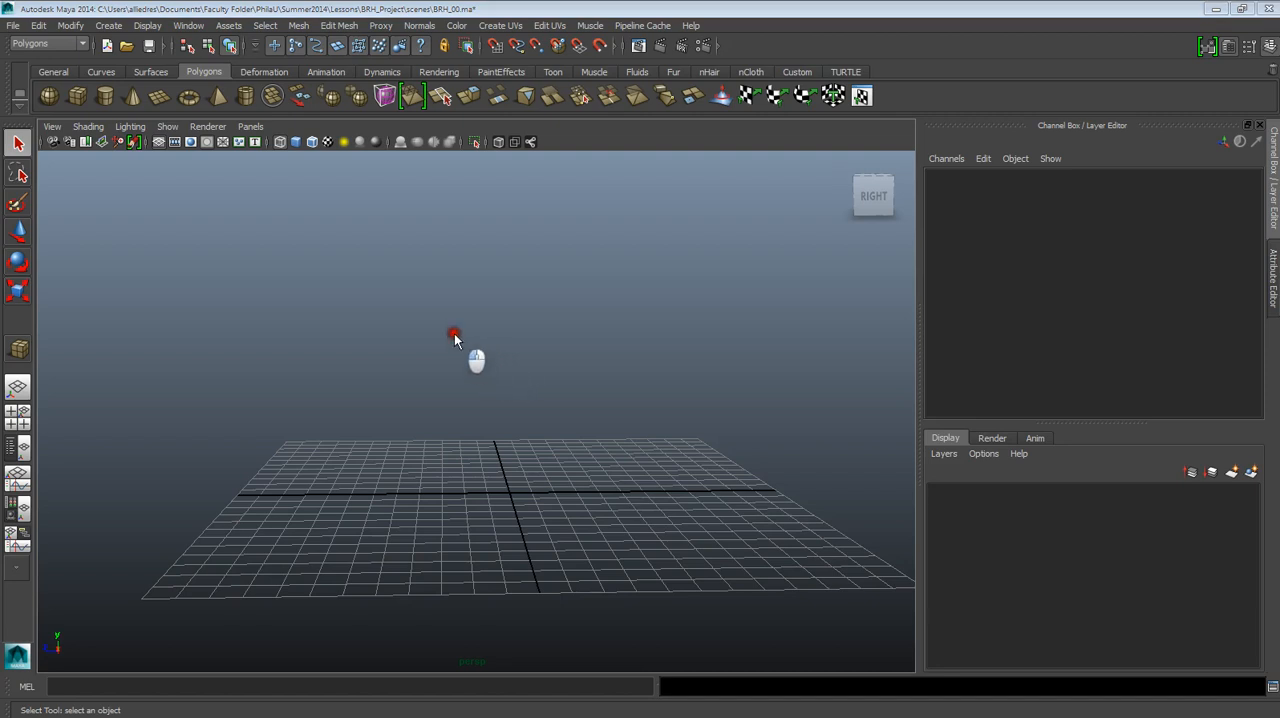
click(492, 394)
alt+middle_drag(527, 392, 506, 617)
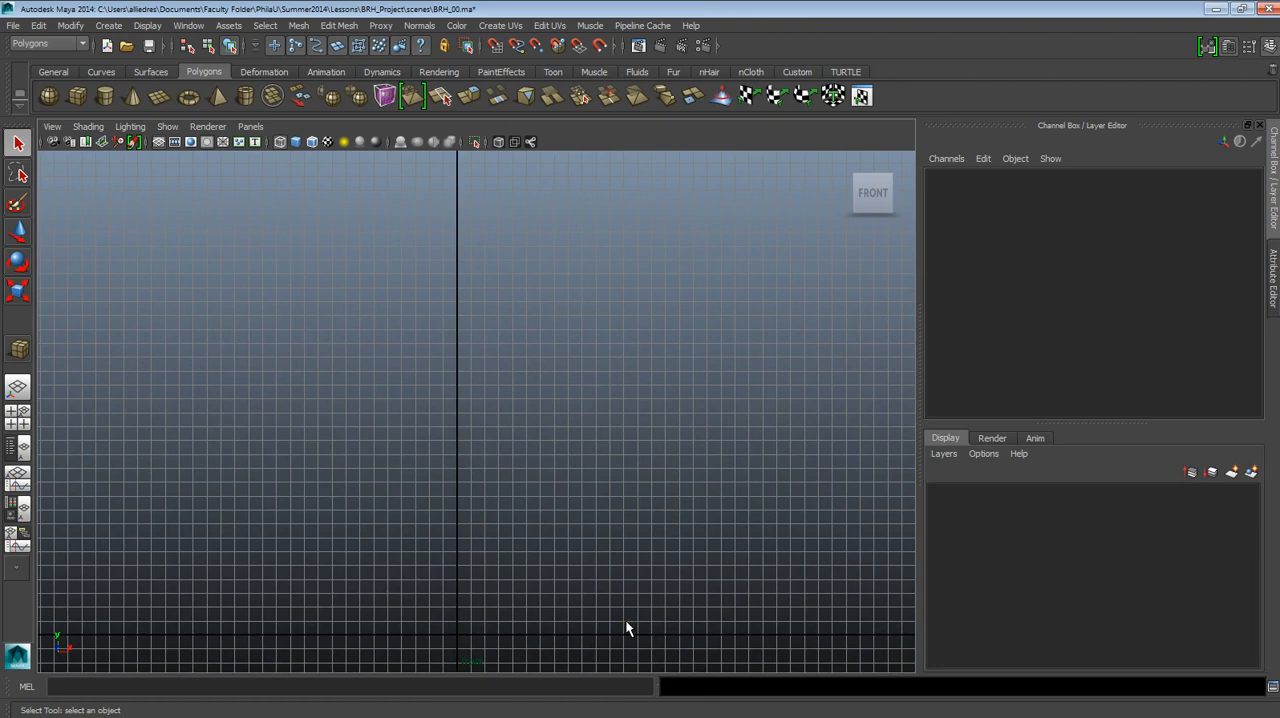
alt+middle_drag(620, 557, 679, 550)
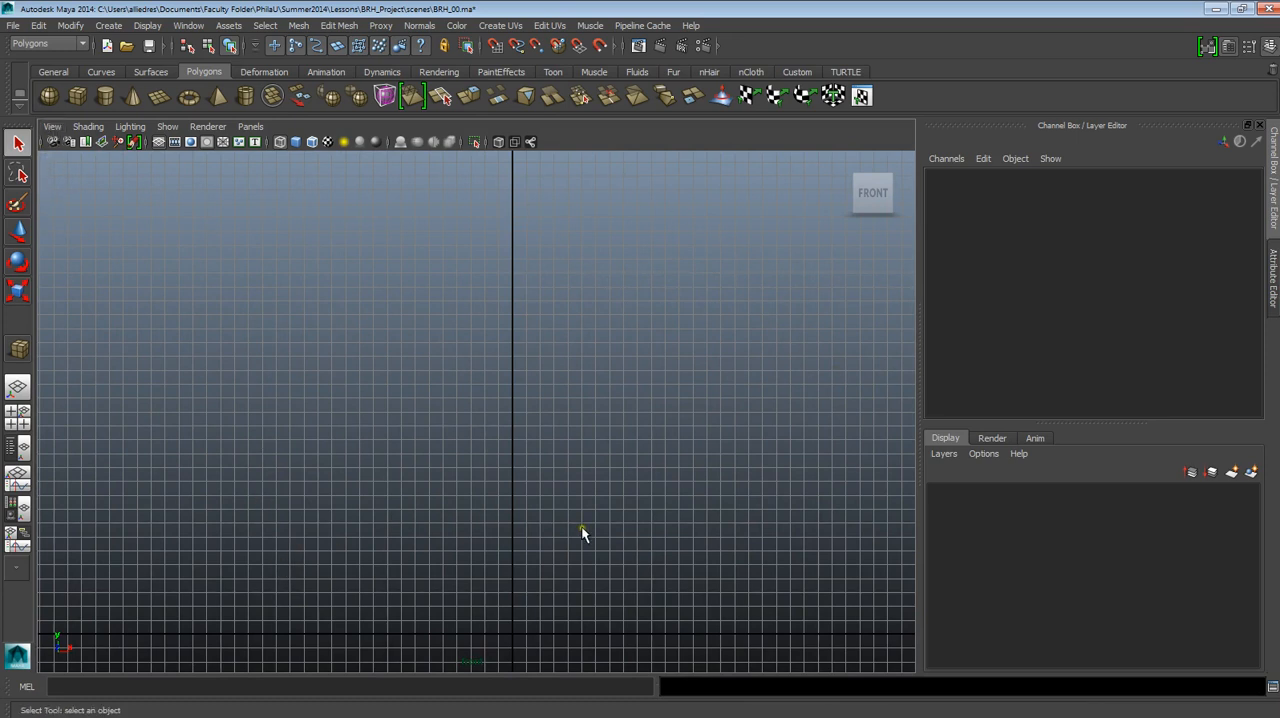
Import front.jpg from the BRH_Project References folder as an image plane in the front view.
click(50, 126)
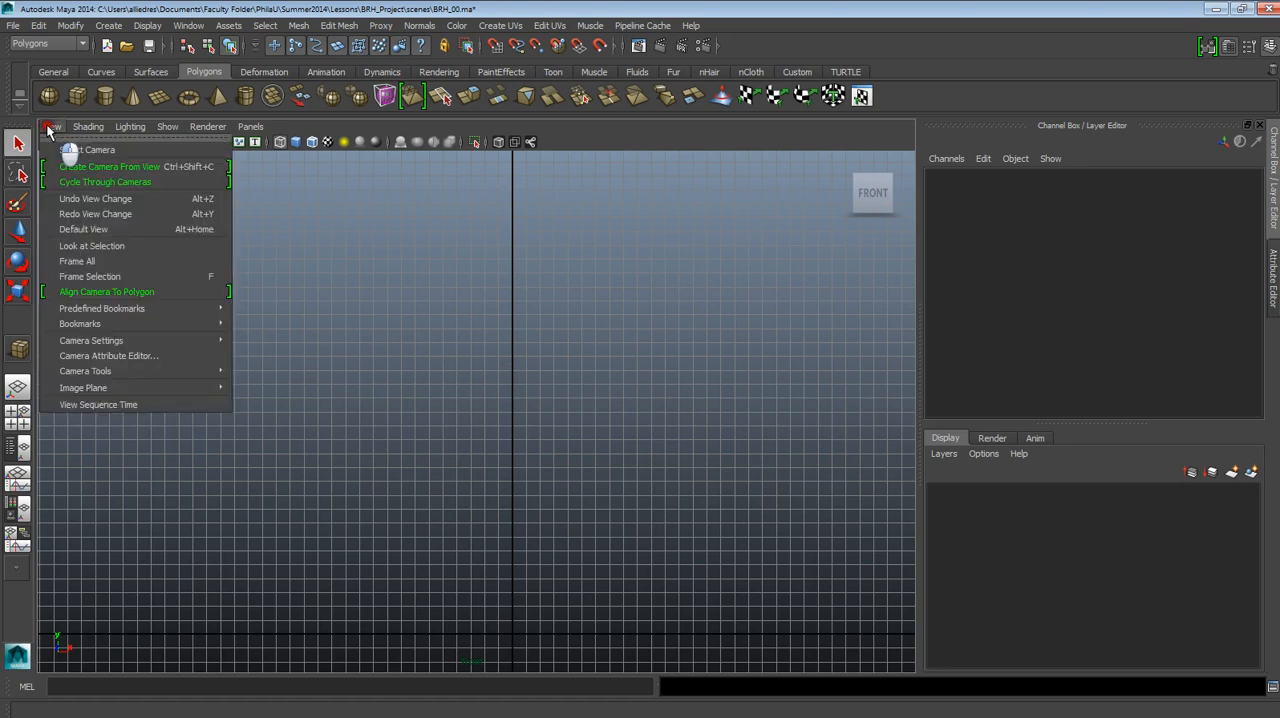
mouse_move(137, 389)
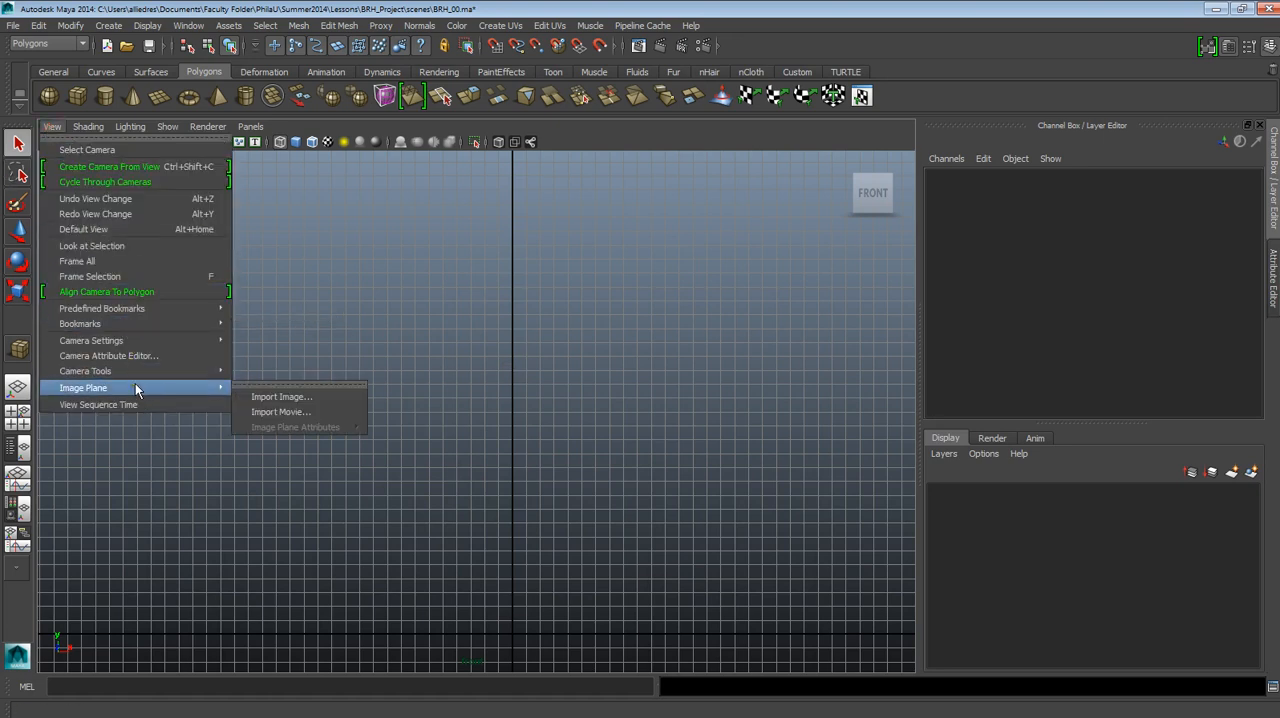
click(278, 399)
drag(470, 135, 413, 143)
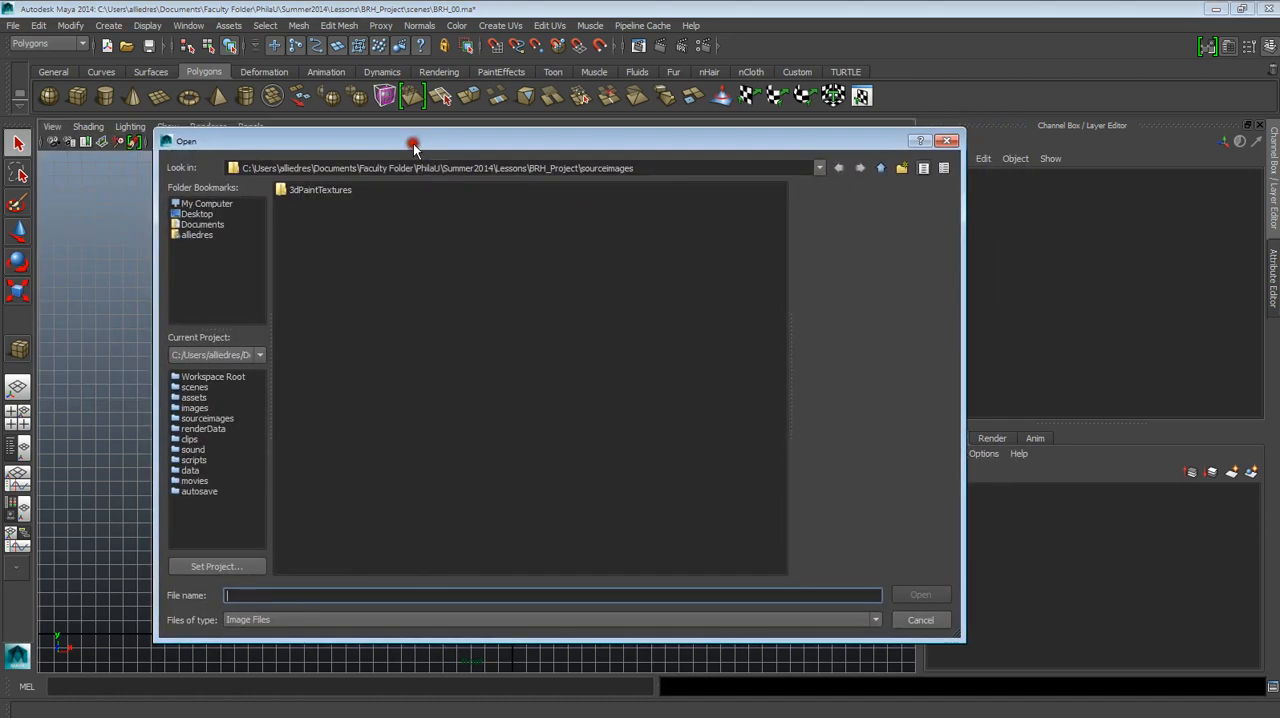
click(879, 168)
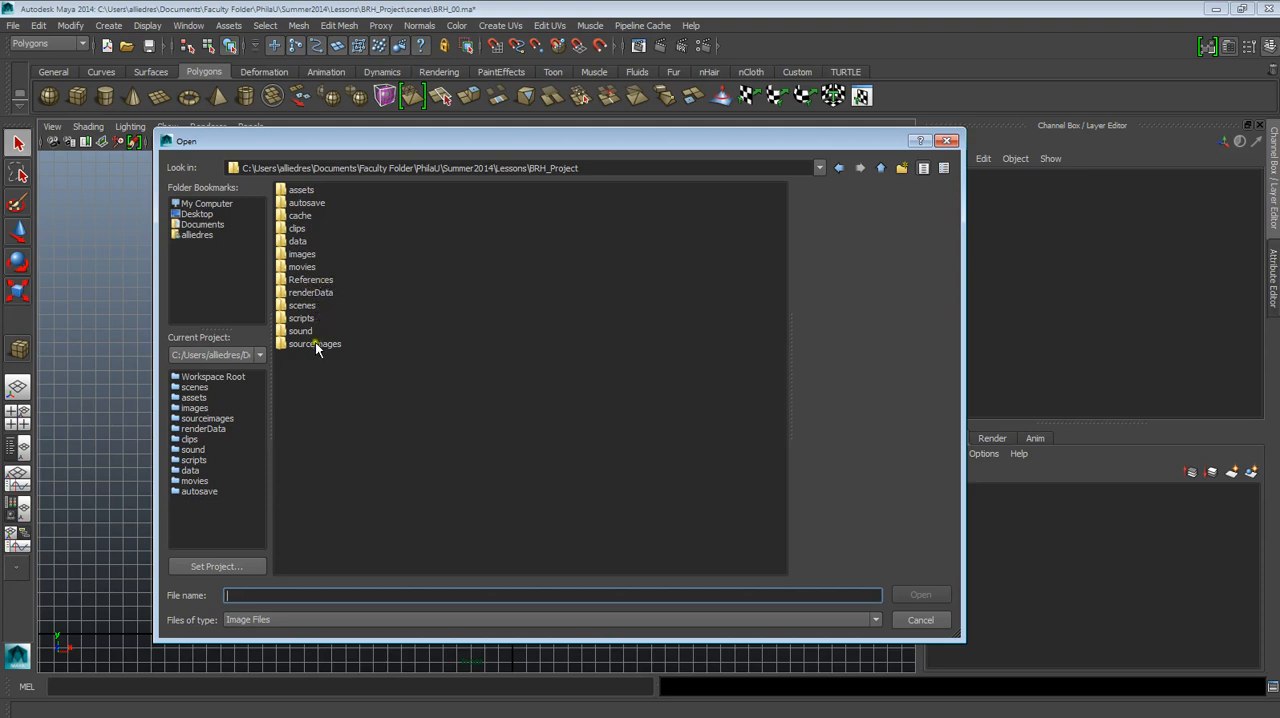
double_click(310, 280)
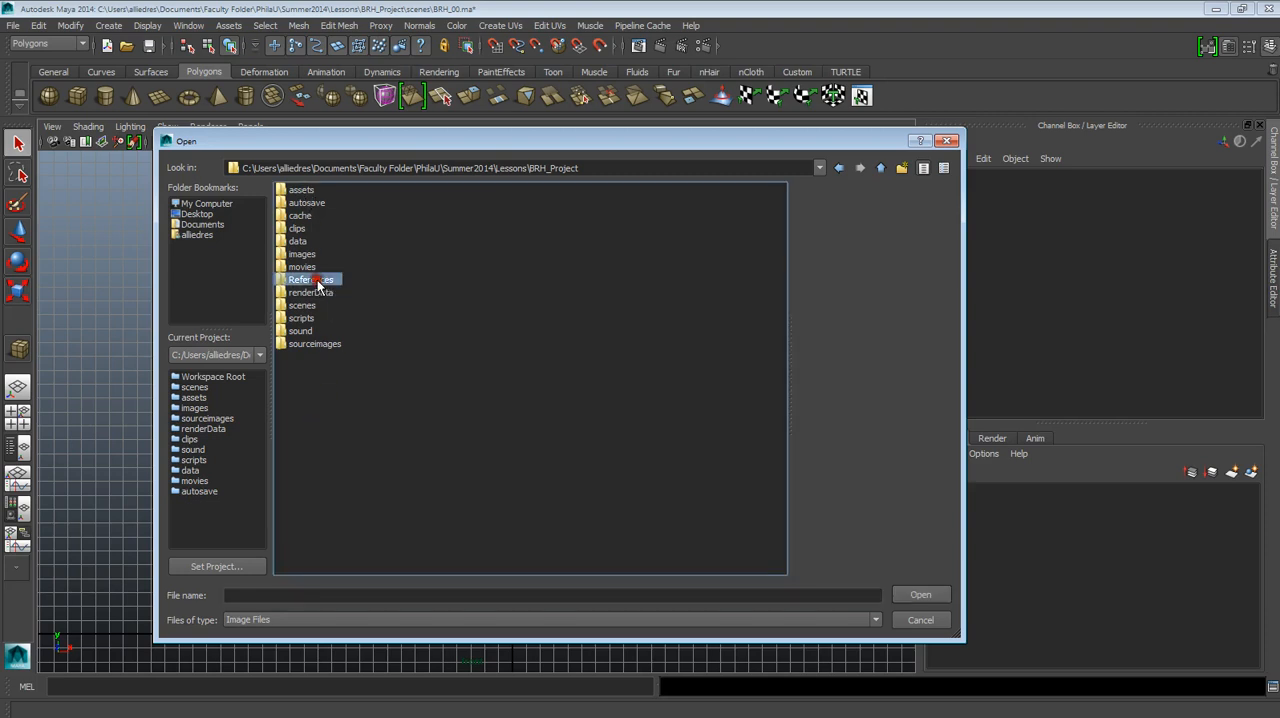
click(307, 306)
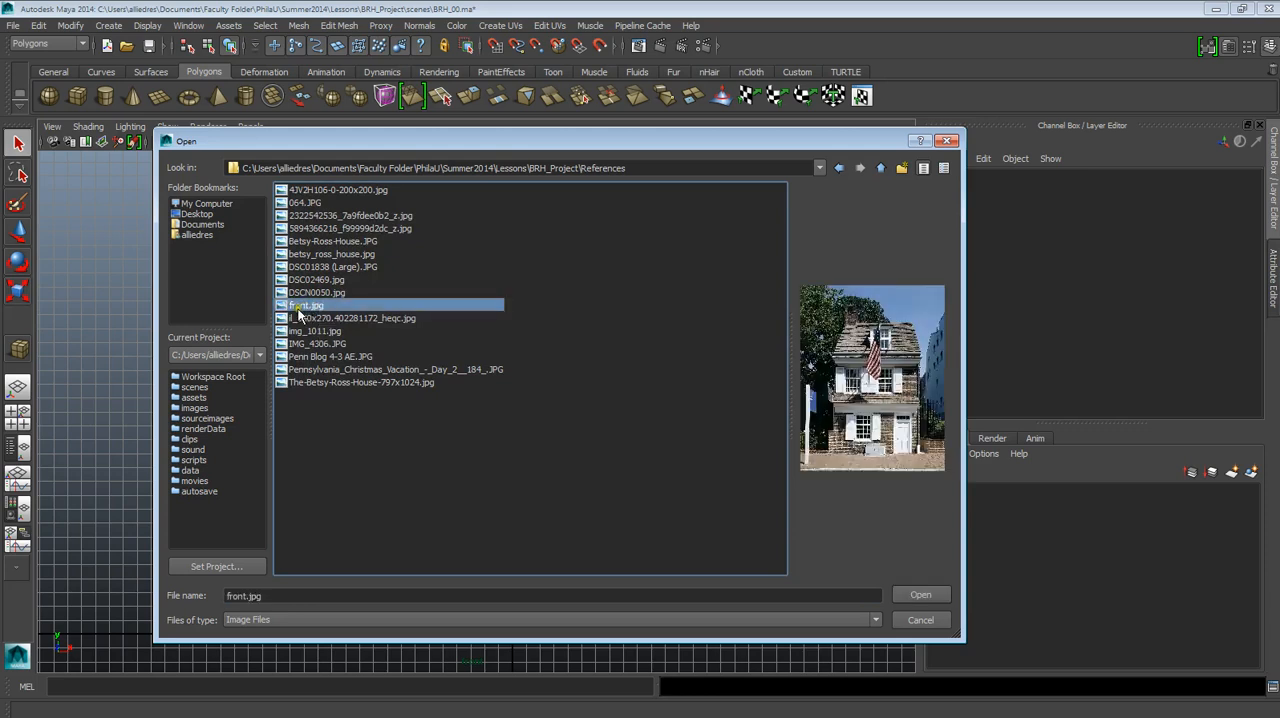
click(918, 594)
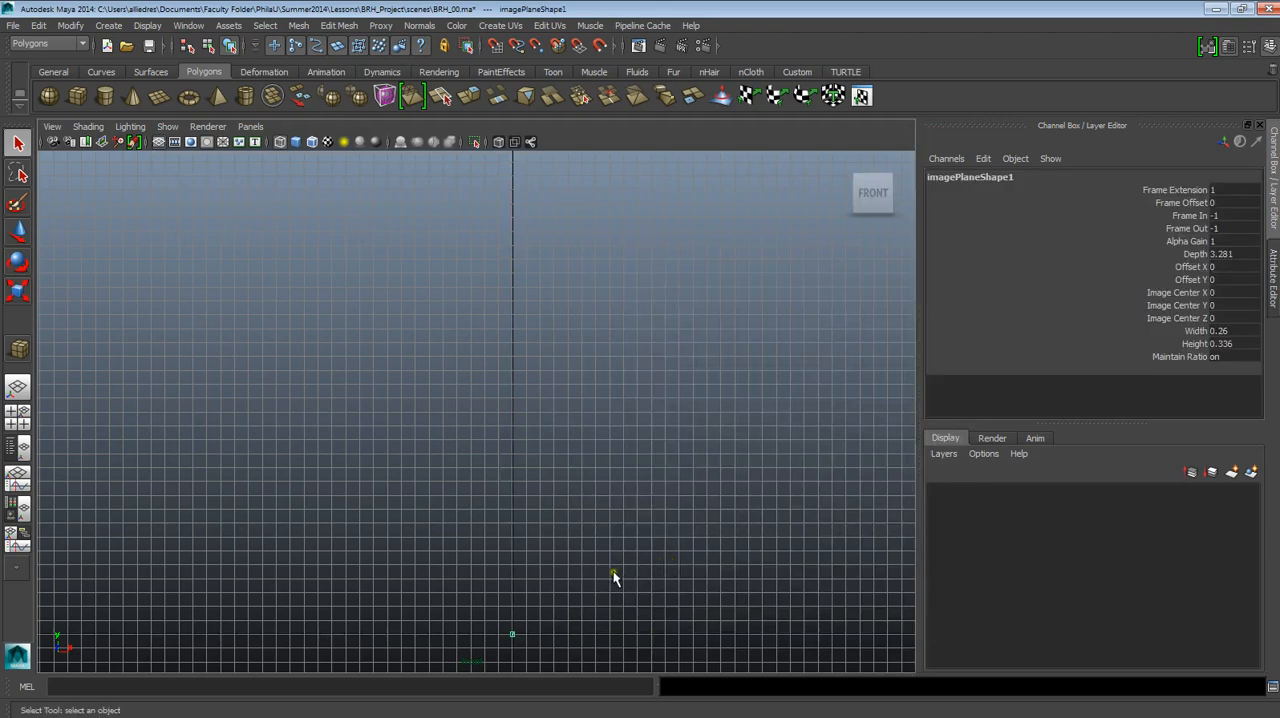
Examine the imported image plane at the origin up close and compare its size with the grid.
scroll(605, 583, up, 3)
alt+middle_drag(603, 586, 573, 285)
alt+right_drag(573, 285, 672, 435)
alt+right_drag(589, 369, 780, 550)
alt+middle_drag(706, 429, 591, 411)
alt+right_drag(591, 411, 692, 643)
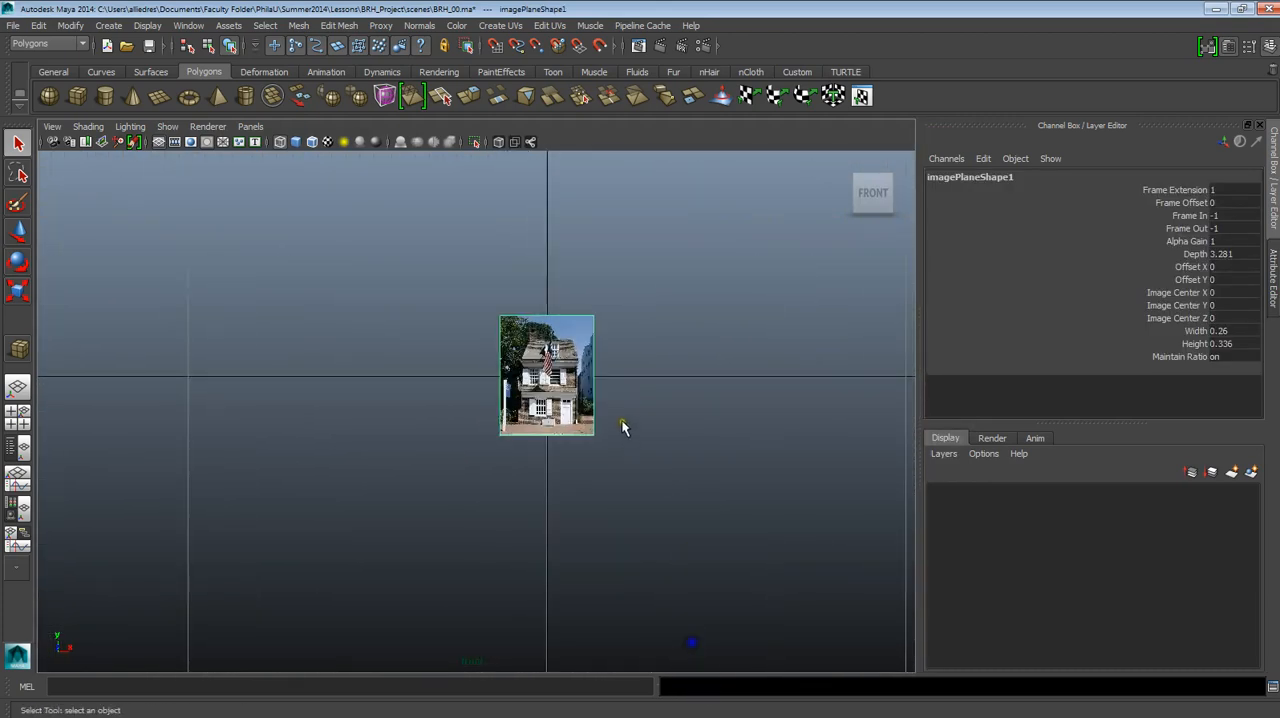
alt+right_drag(622, 427, 714, 694)
alt+right_drag(660, 474, 610, 284)
alt+middle_drag(606, 308, 606, 433)
alt+right_drag(600, 442, 631, 708)
alt+middle_drag(602, 593, 603, 348)
alt+right_drag(603, 348, 691, 500)
alt+middle_drag(605, 218, 591, 354)
alt+right_drag(591, 354, 700, 666)
alt+middle_drag(656, 399, 629, 476)
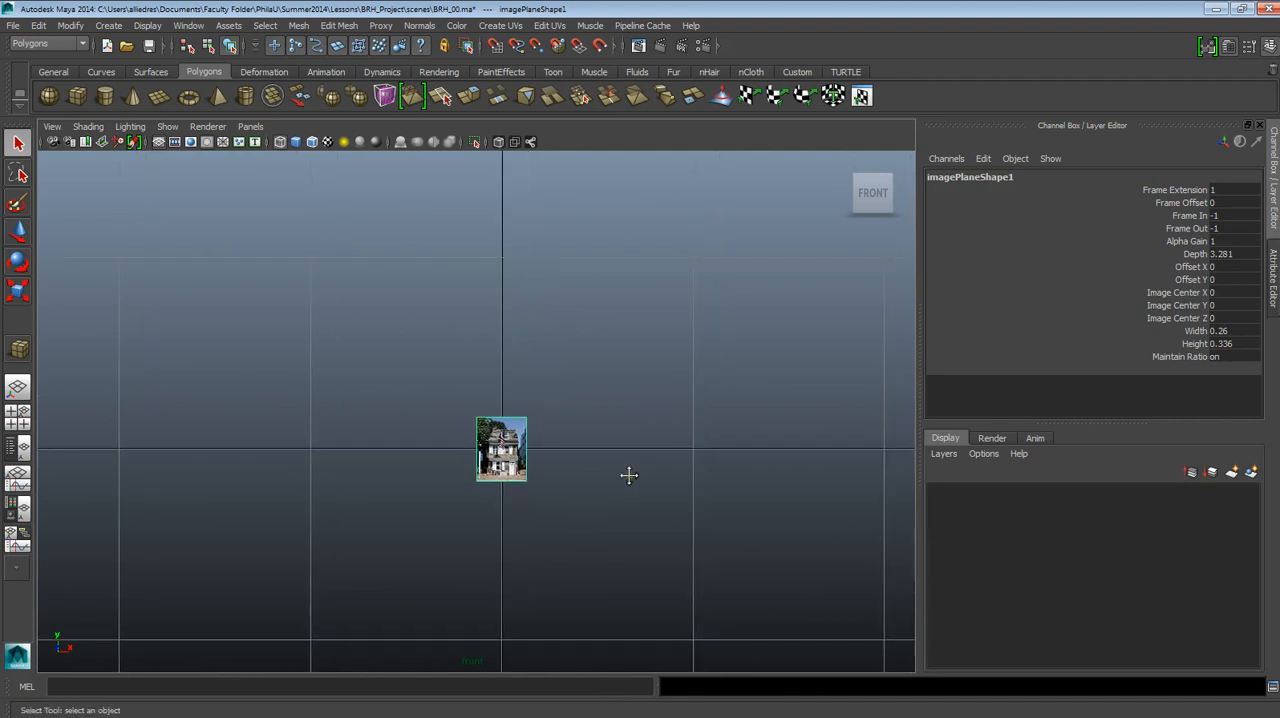
alt+right_drag(629, 476, 654, 523)
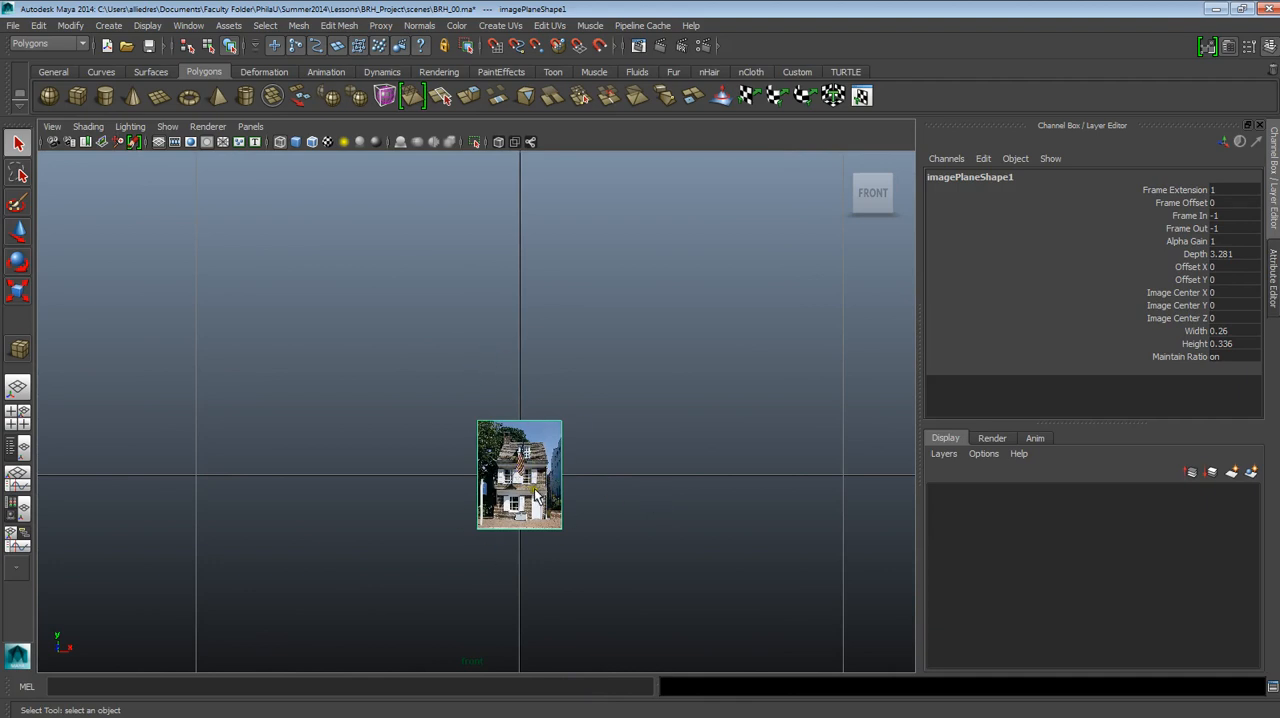
scroll(535, 490, down, 8)
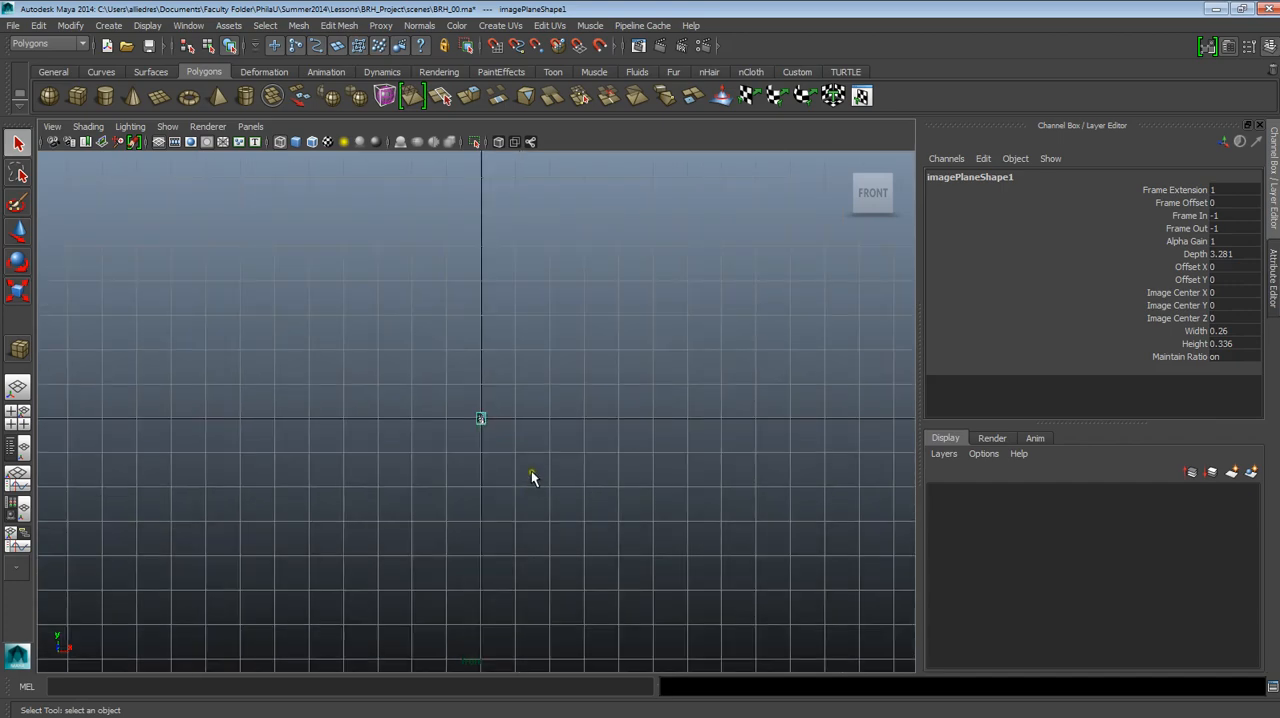
alt+middle_drag(531, 477, 534, 586)
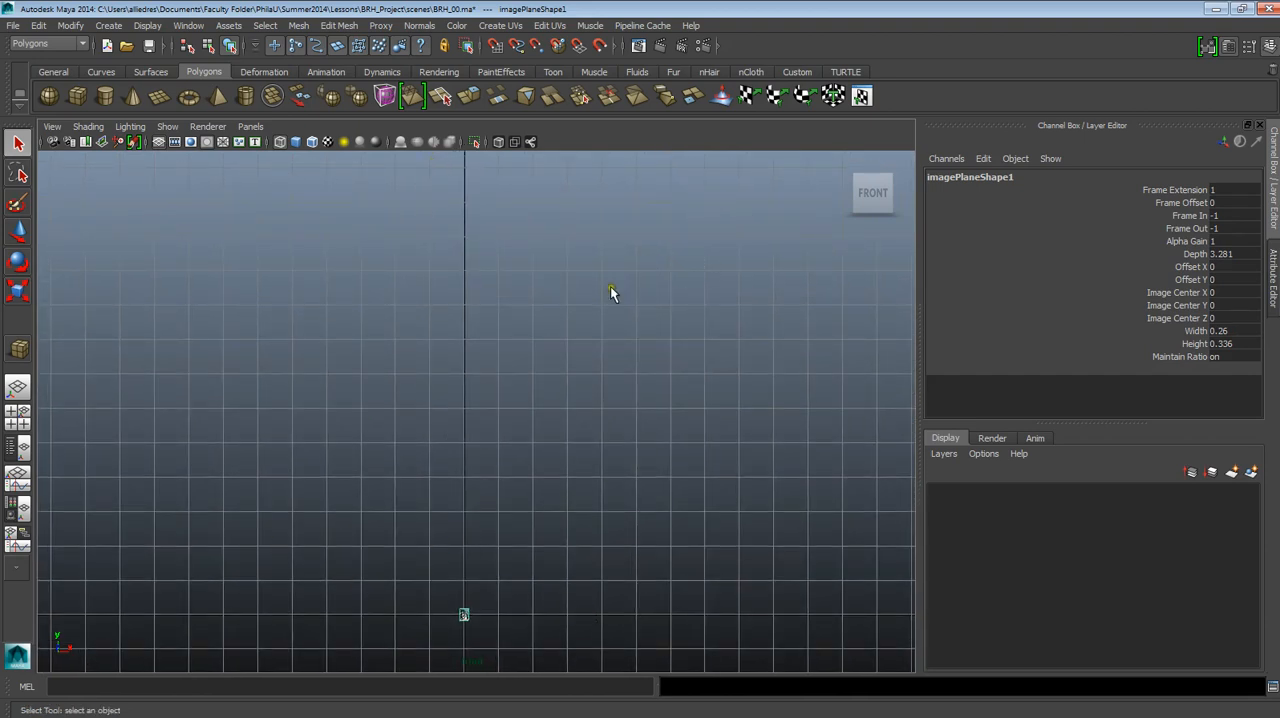
Switch to the perspective view and examine the image plane and the front camera against the ground grid from several angles.
drag(563, 379, 566, 339)
alt+drag(505, 450, 548, 462)
click(524, 358)
mouse_move(524, 358)
alt+mouse_down()
mouse_move(537, 390)
mouse_move(515, 400)
mouse_move(473, 327)
mouse_move(514, 360)
alt+mouse_up()
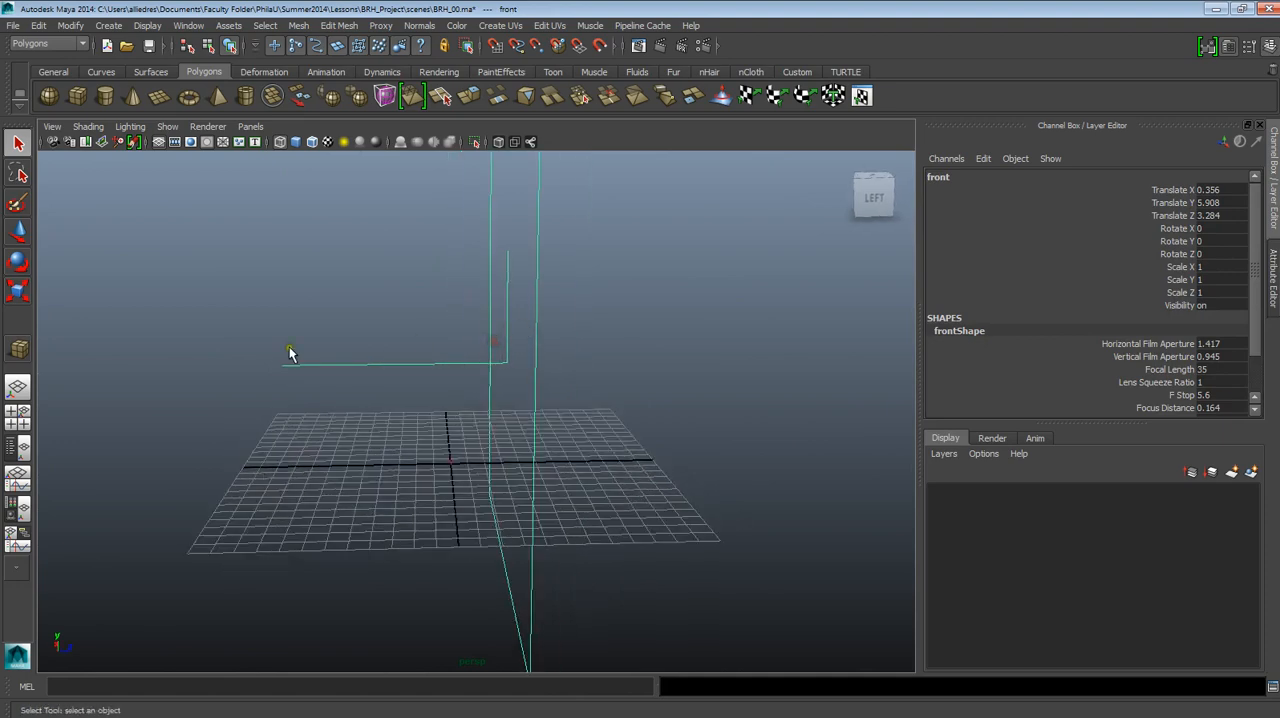
alt+drag(426, 383, 469, 393)
scroll(472, 506, up, 5)
alt+middle_drag(420, 544, 474, 497)
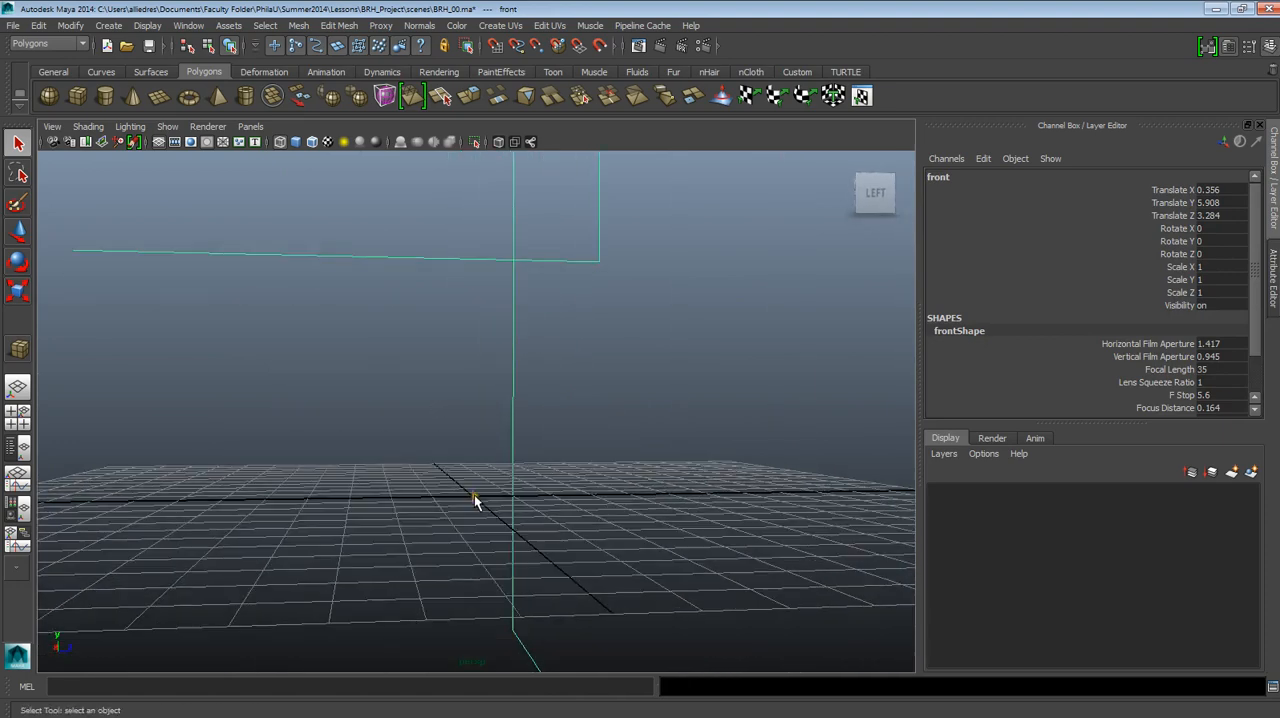
alt+drag(472, 508, 400, 505)
alt+middle_drag(484, 427, 514, 529)
scroll(512, 351, down, 5)
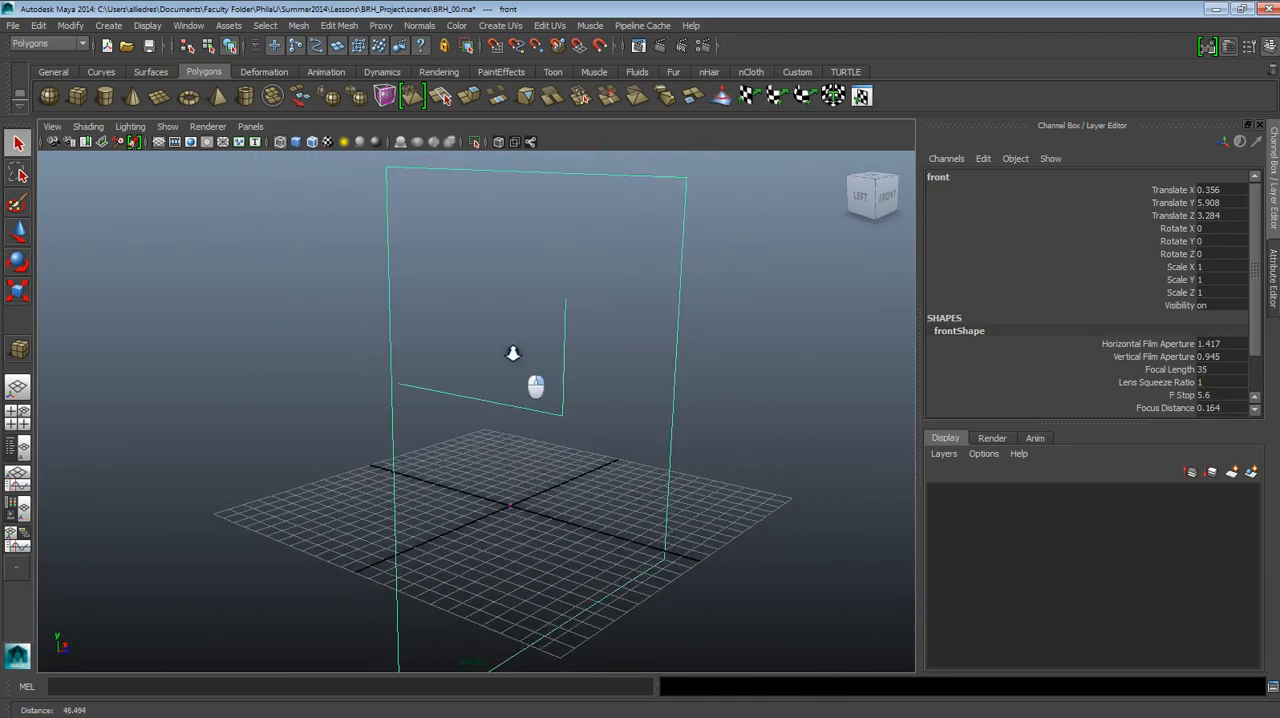
alt+middle_drag(513, 345, 524, 389)
alt+drag(524, 389, 550, 392)
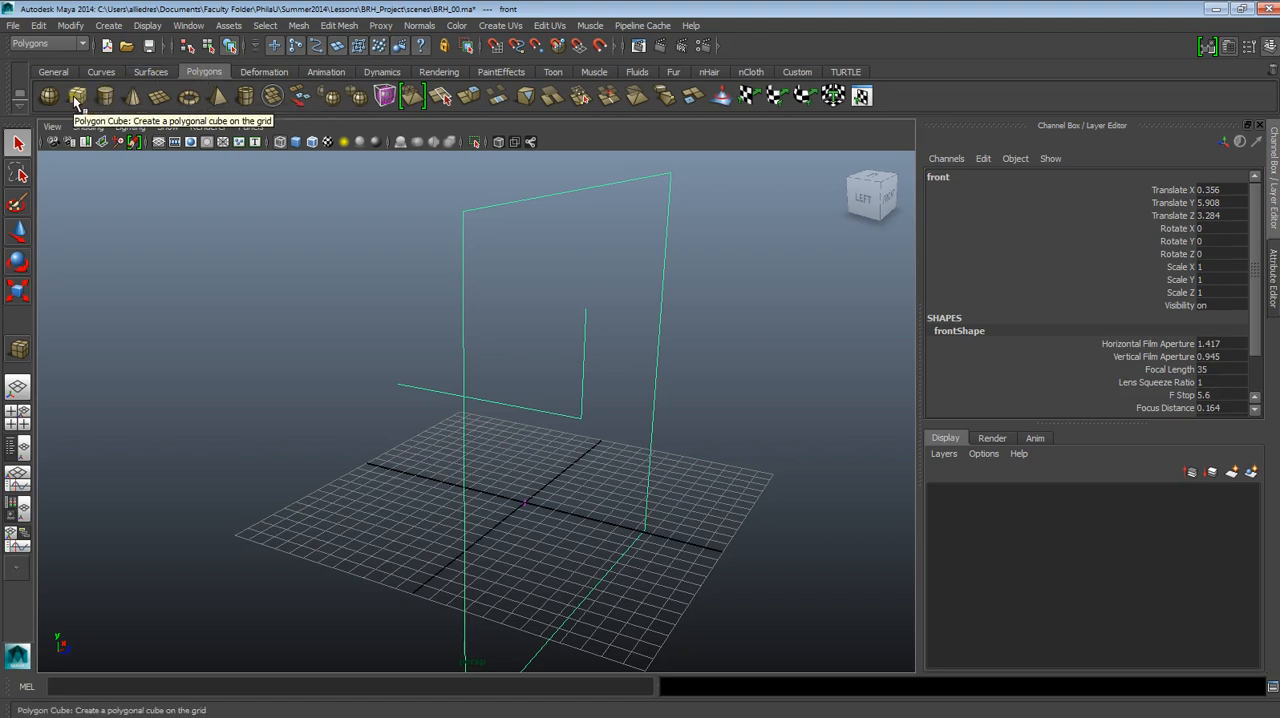
click(108, 25)
mouse_move(150, 25)
click(195, 30)
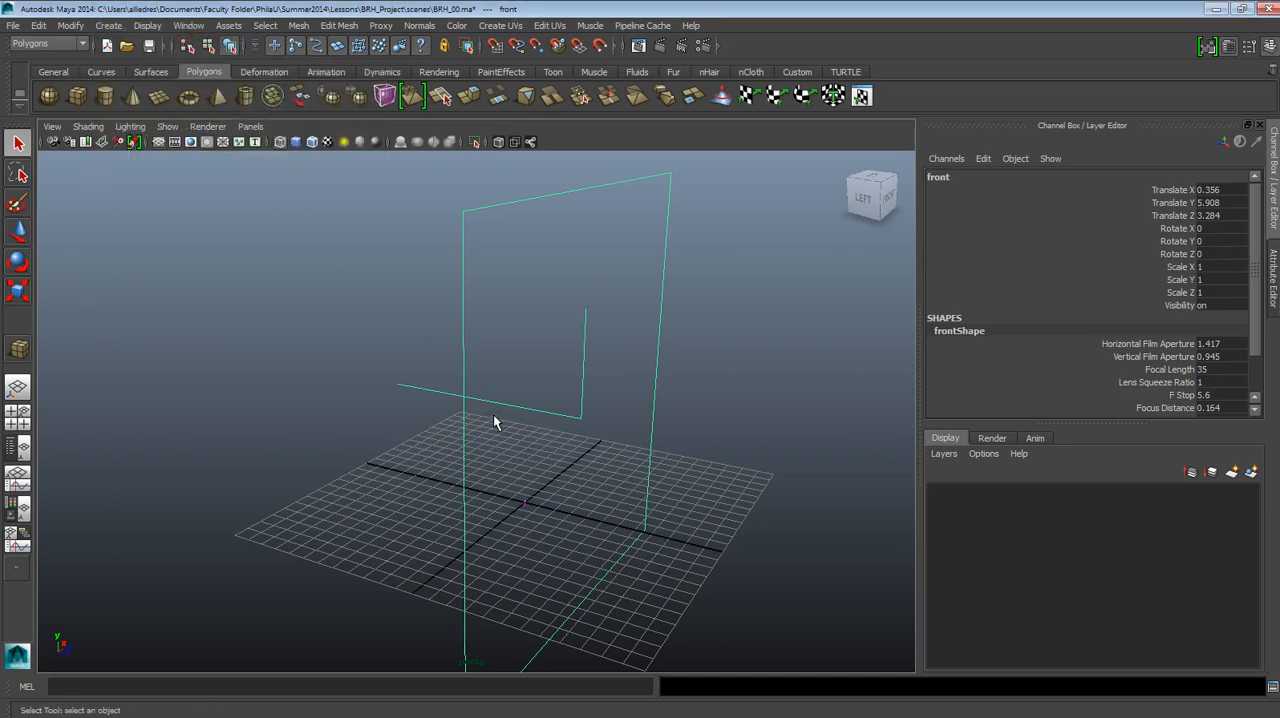
key(space)
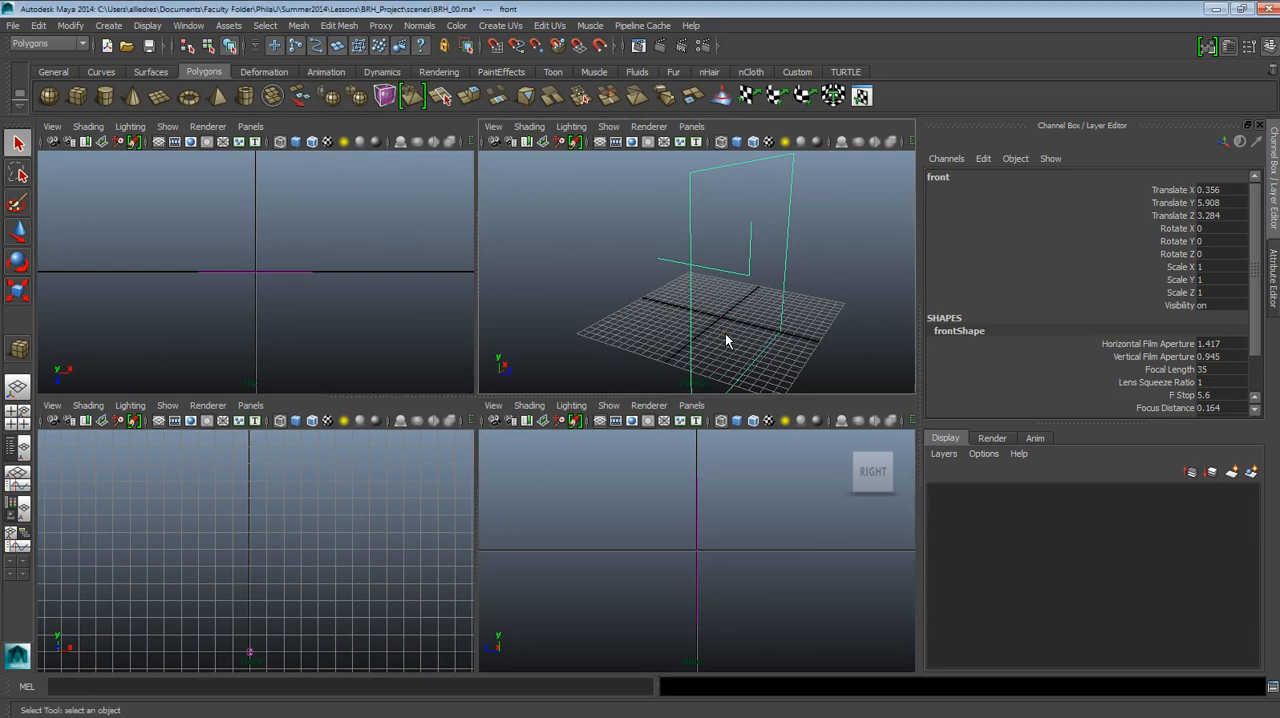
key(space)
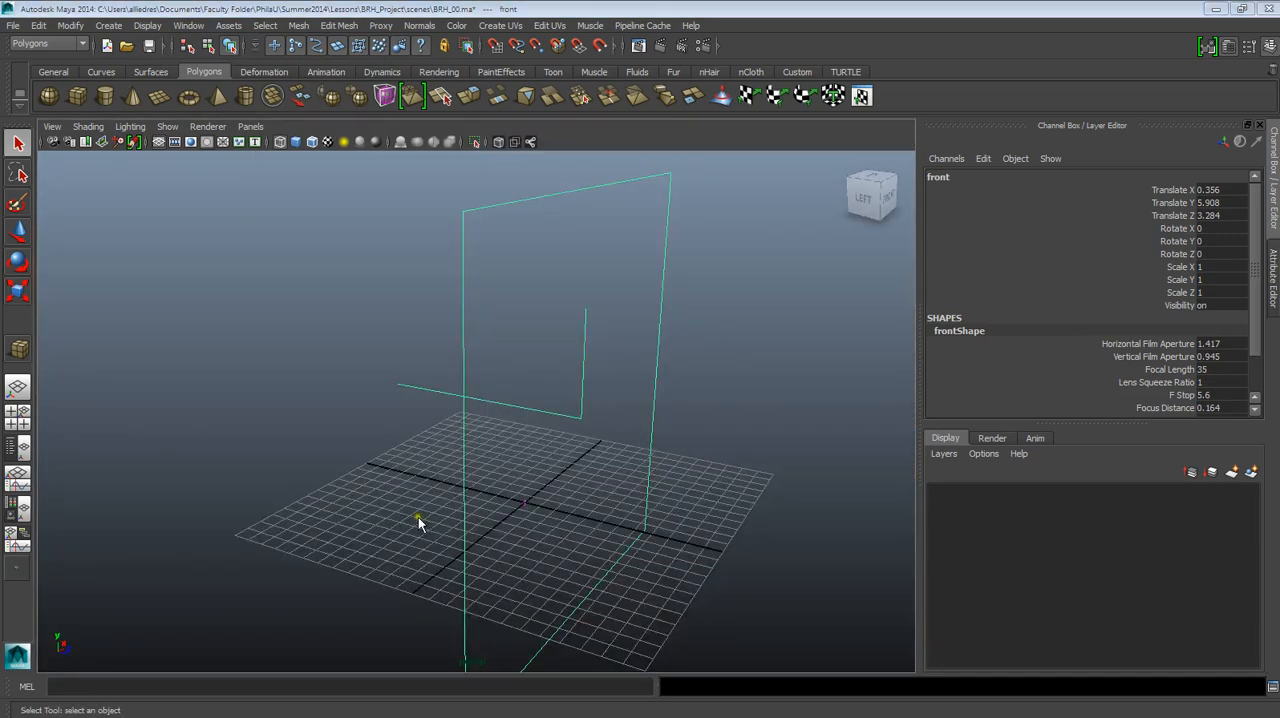
drag(314, 461, 352, 162)
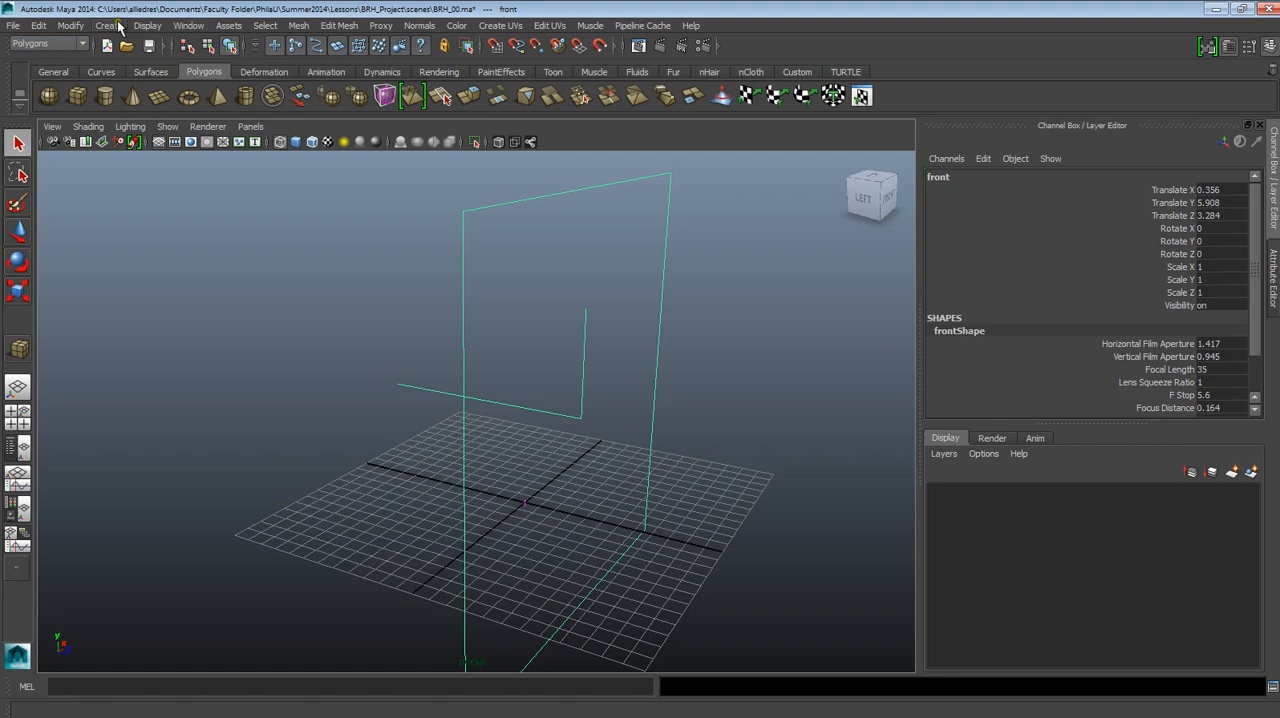
With the Polygons menu set active, draw a polygon cube on the grid about 17.3 wide, 12.2 deep and 14.5 high.
click(58, 44)
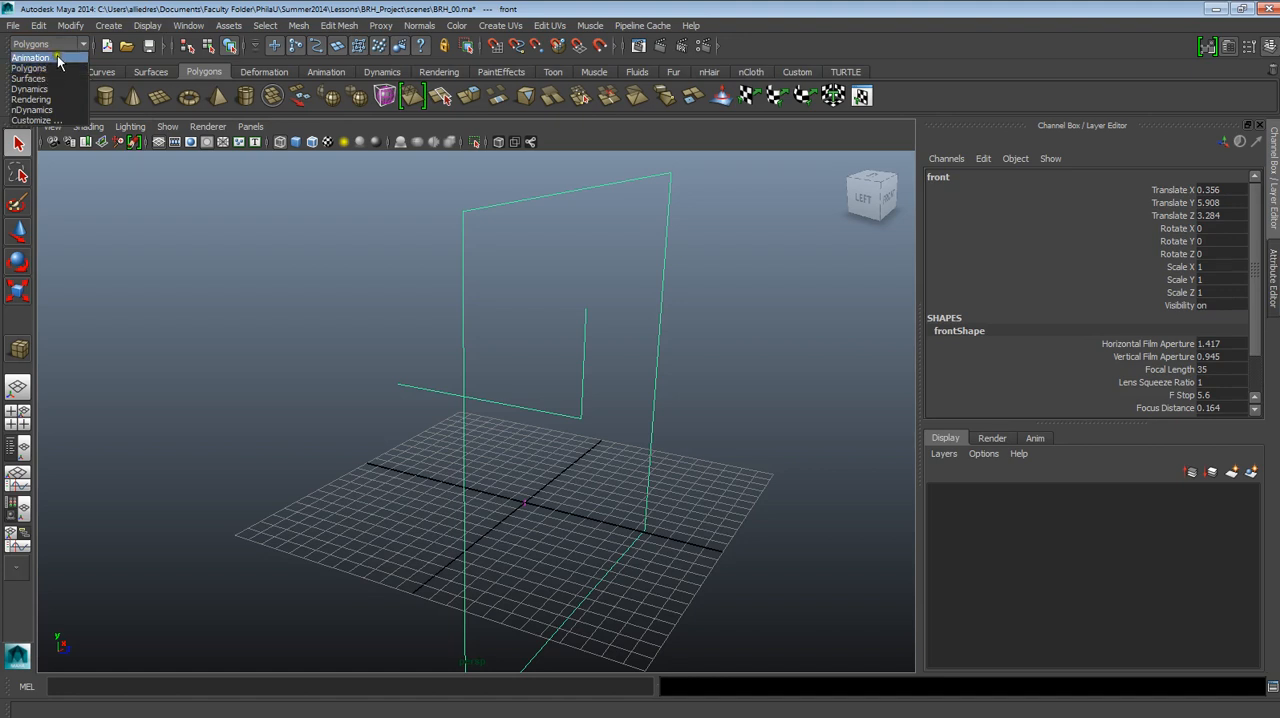
click(54, 70)
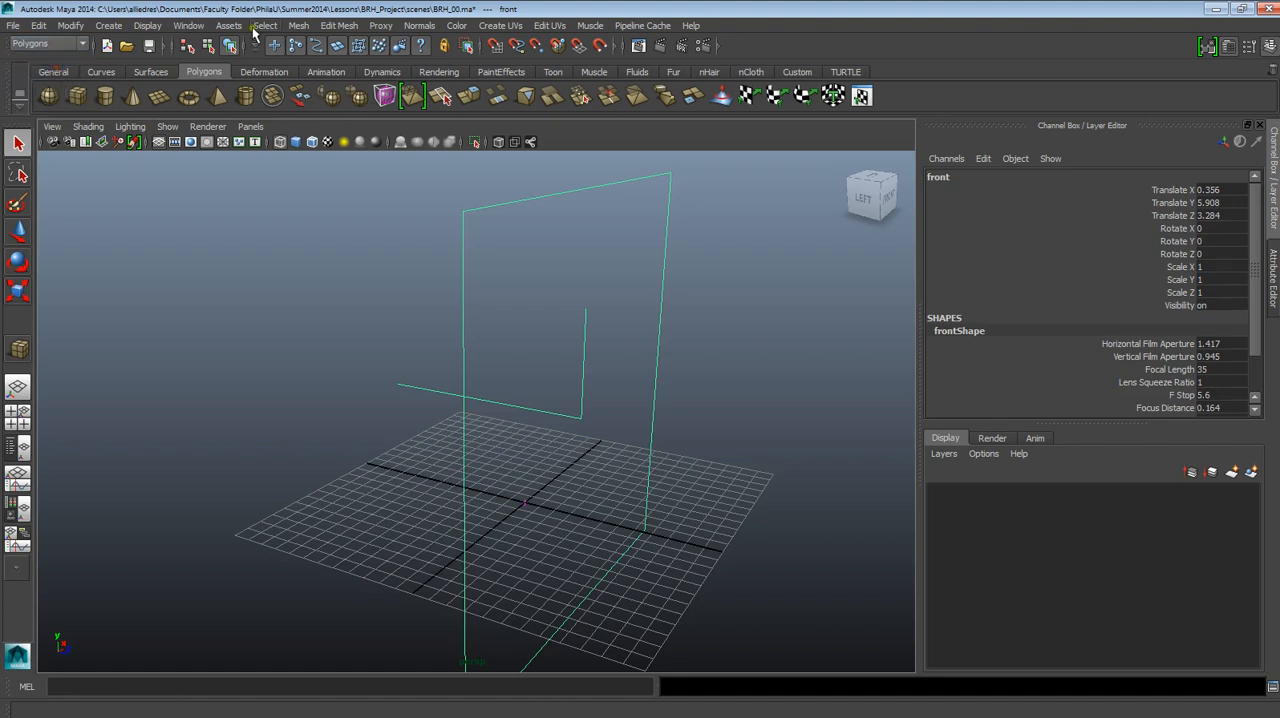
click(82, 100)
alt+drag(499, 455, 463, 464)
drag(312, 474, 578, 314)
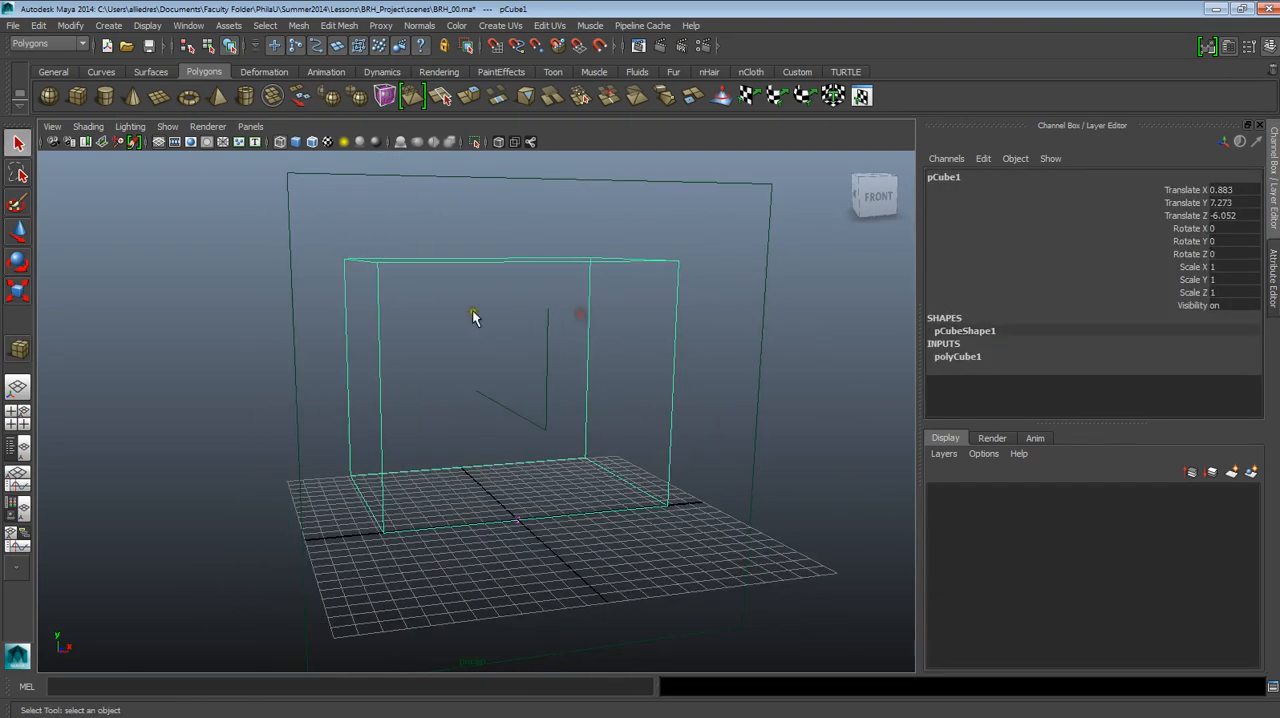
alt+drag(477, 314, 520, 342)
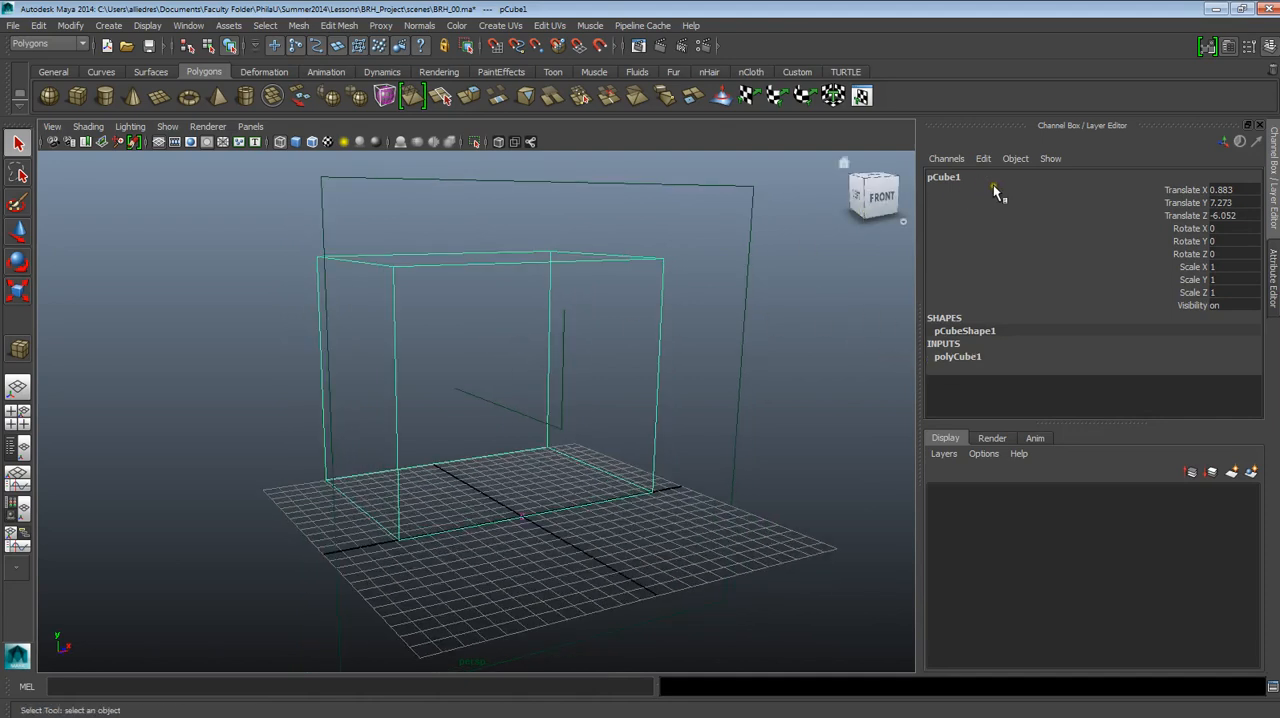
Expand the cube's polyCube1 creation settings and set its height to 25.
click(973, 364)
scroll(1114, 371, down, 1)
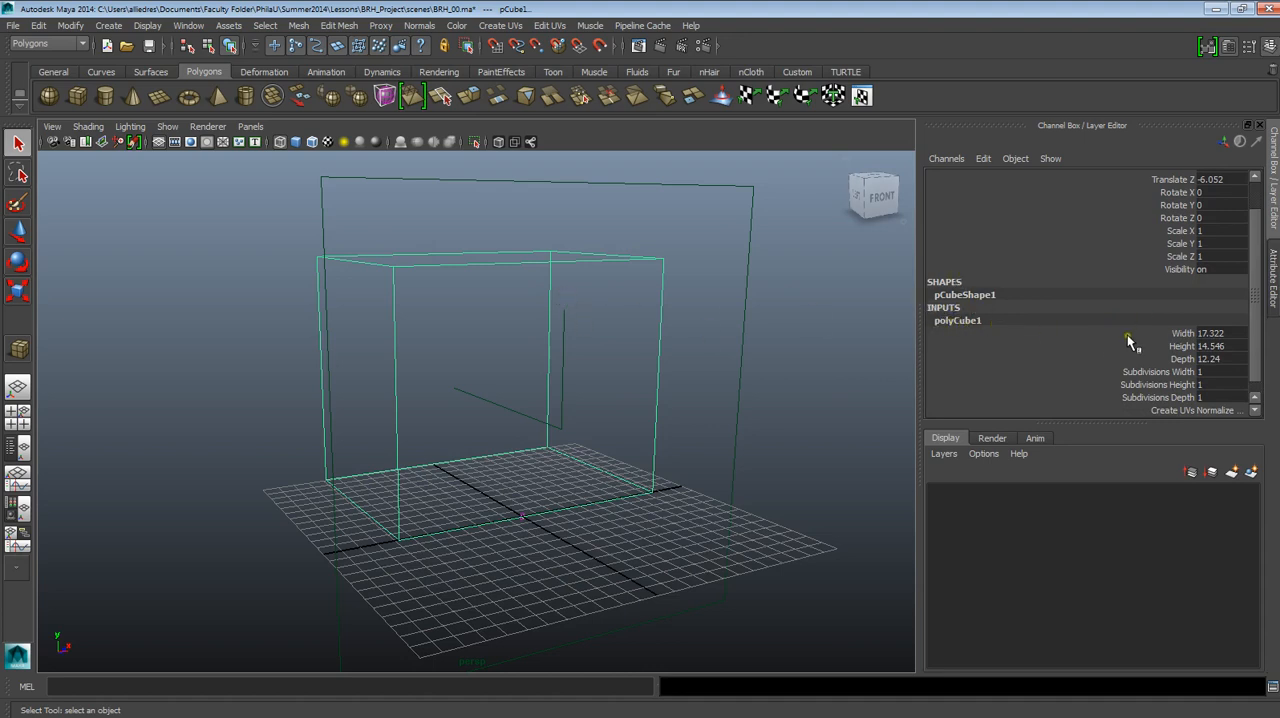
double_click(1209, 348)
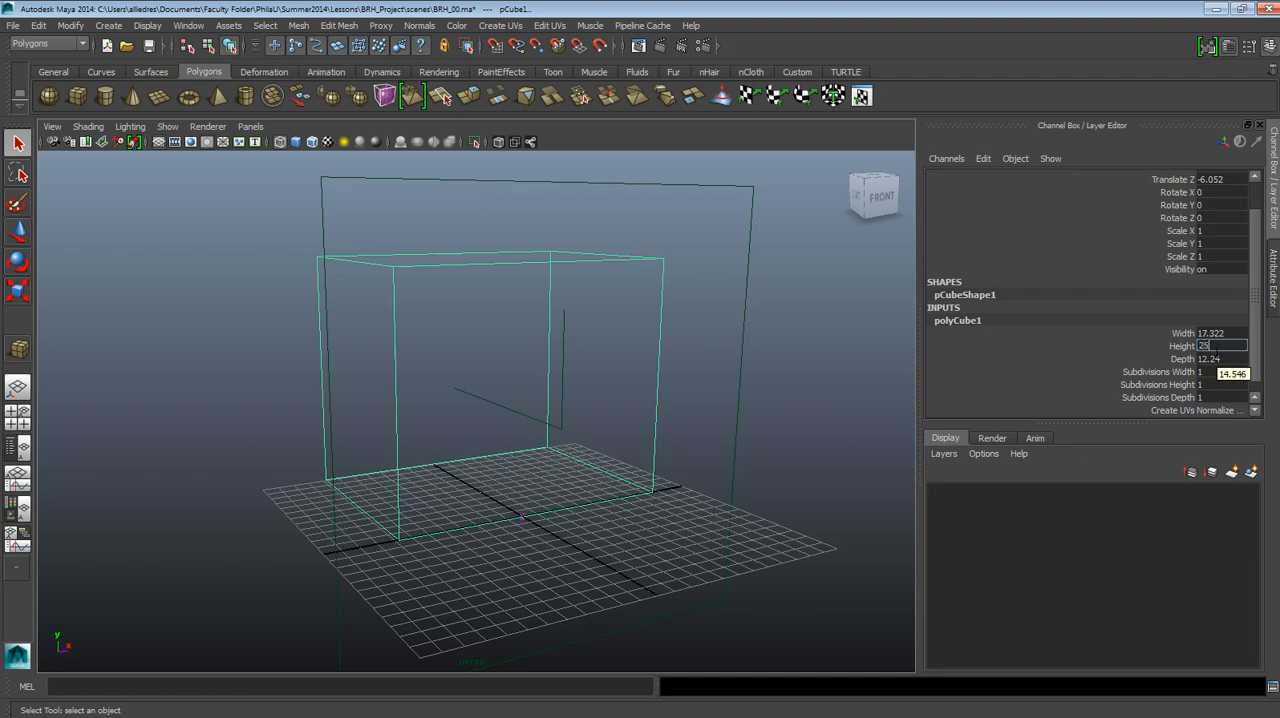
key(Return)
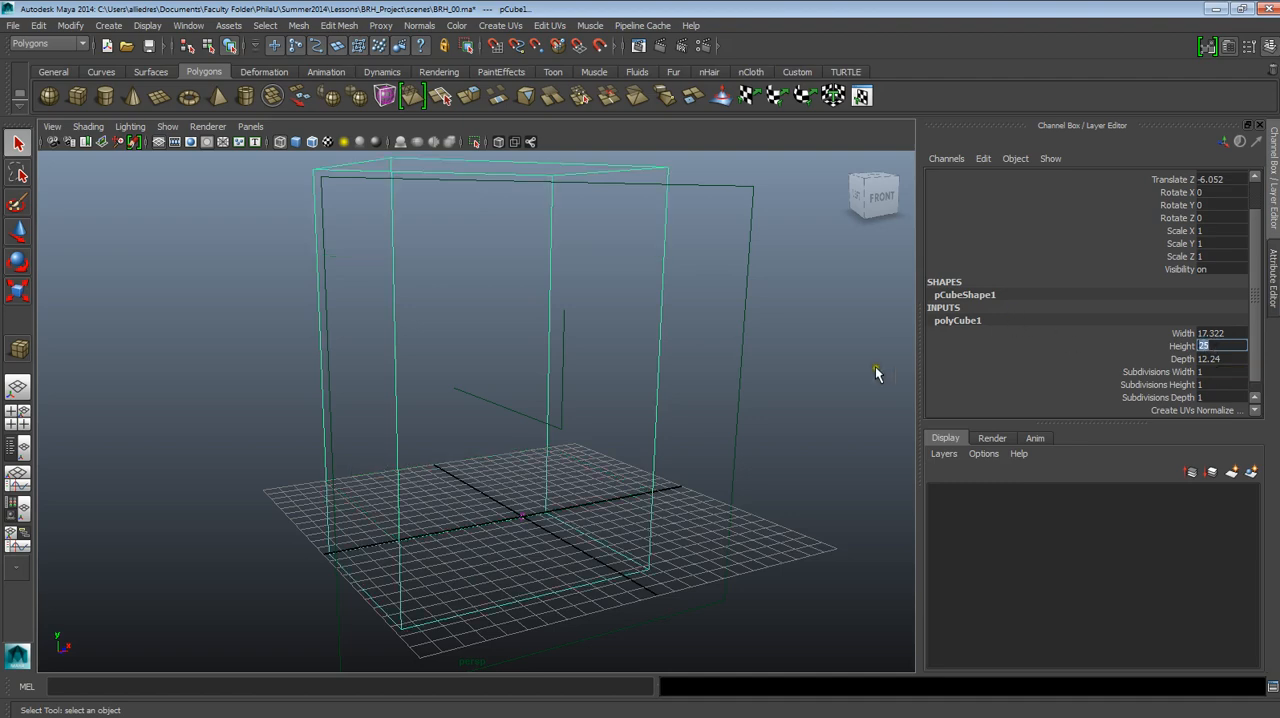
alt+drag(727, 458, 705, 485)
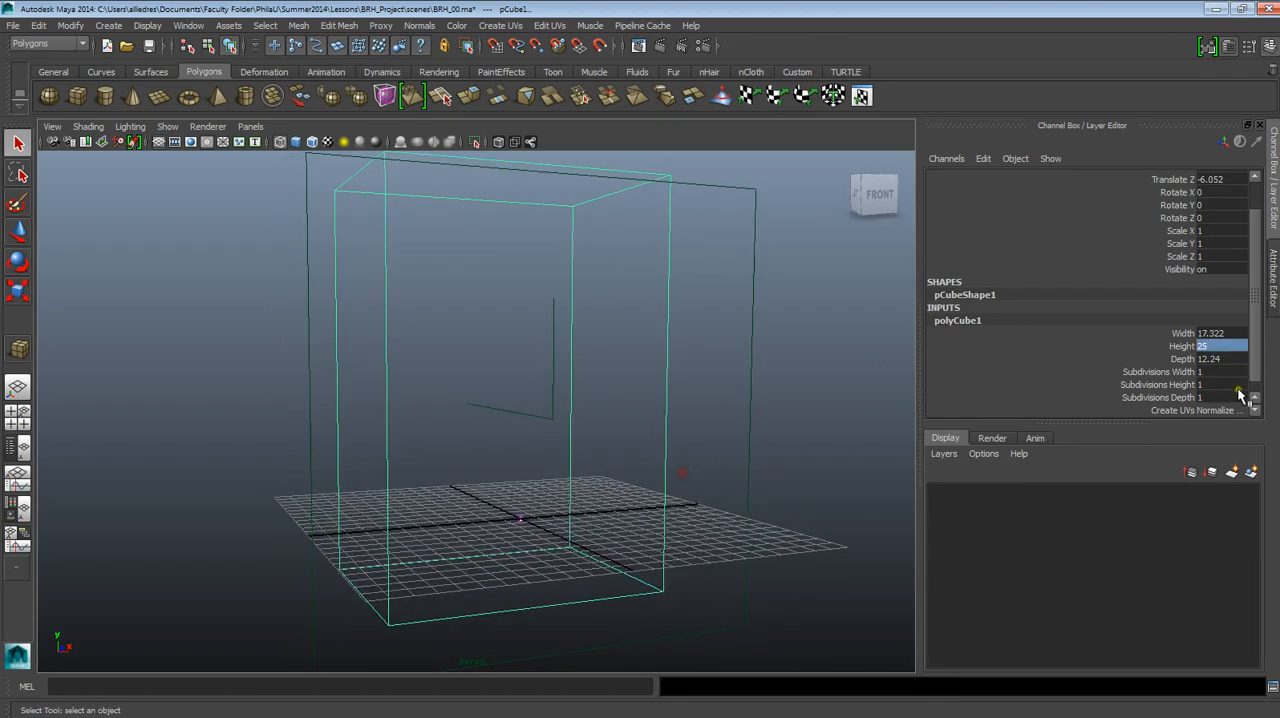
Set the cube's width to 17 and its depth to 20.
click(1205, 334)
double_click(1205, 334)
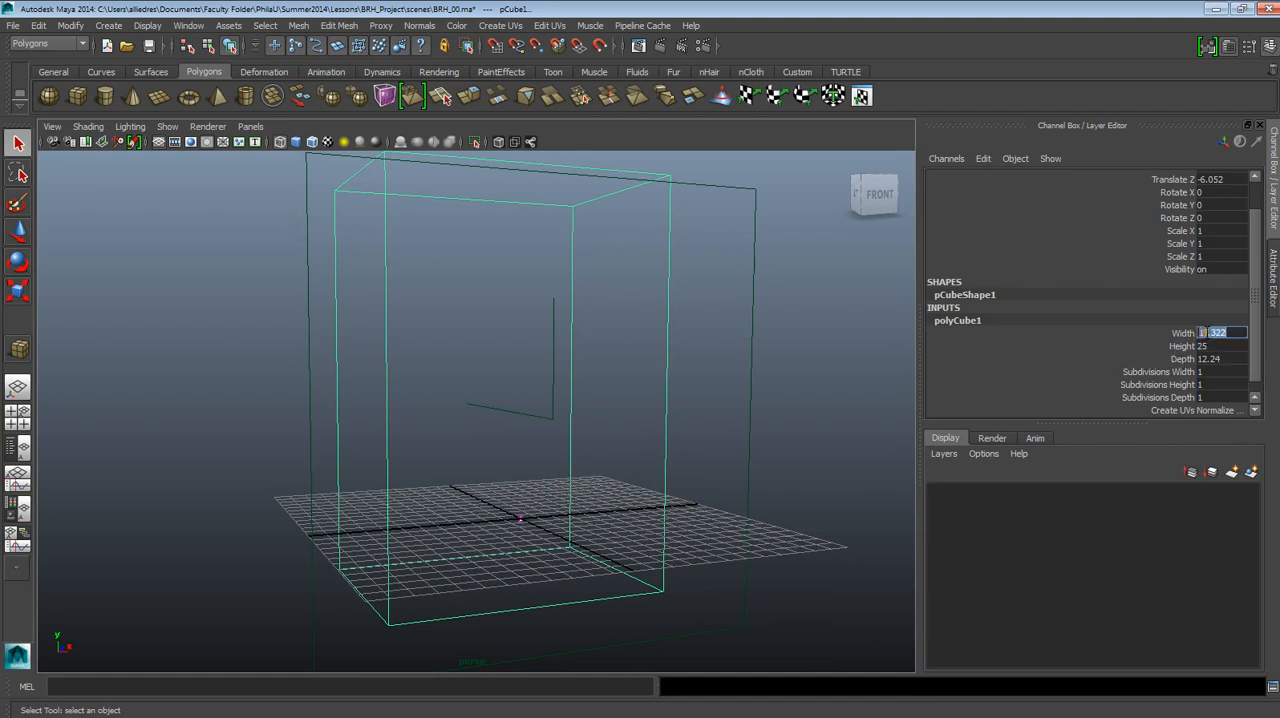
text(17)
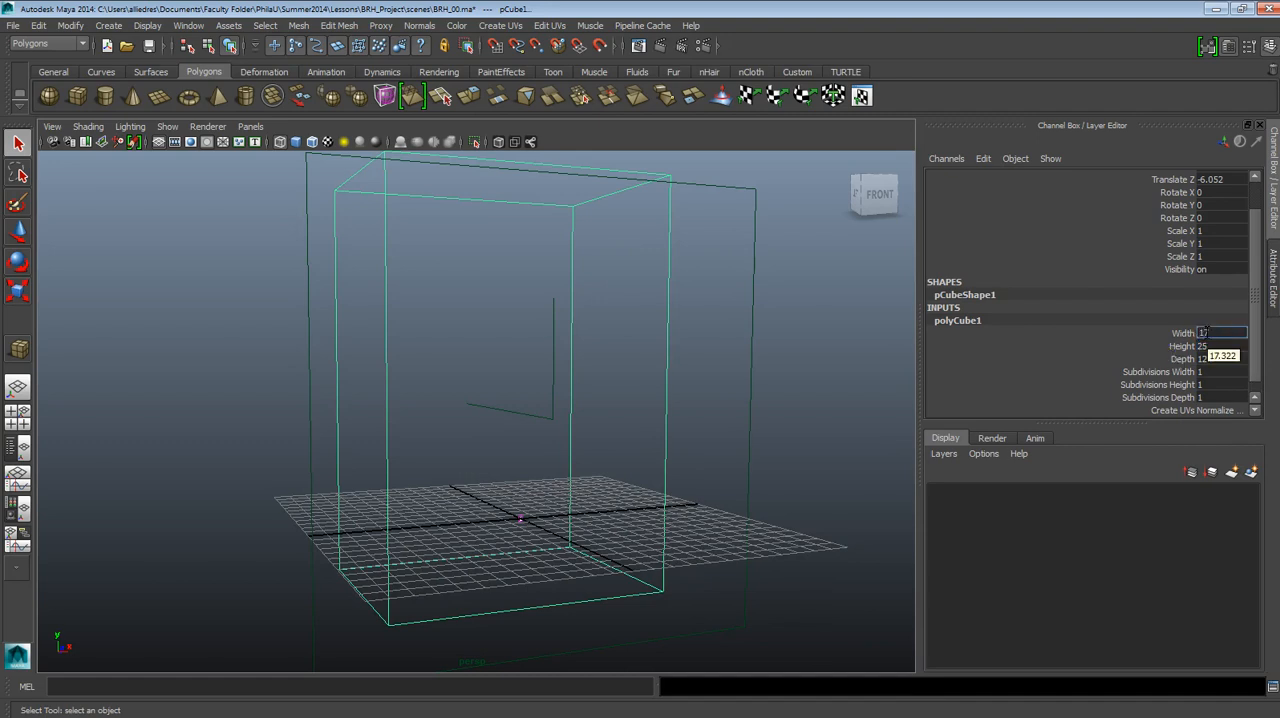
key(Return)
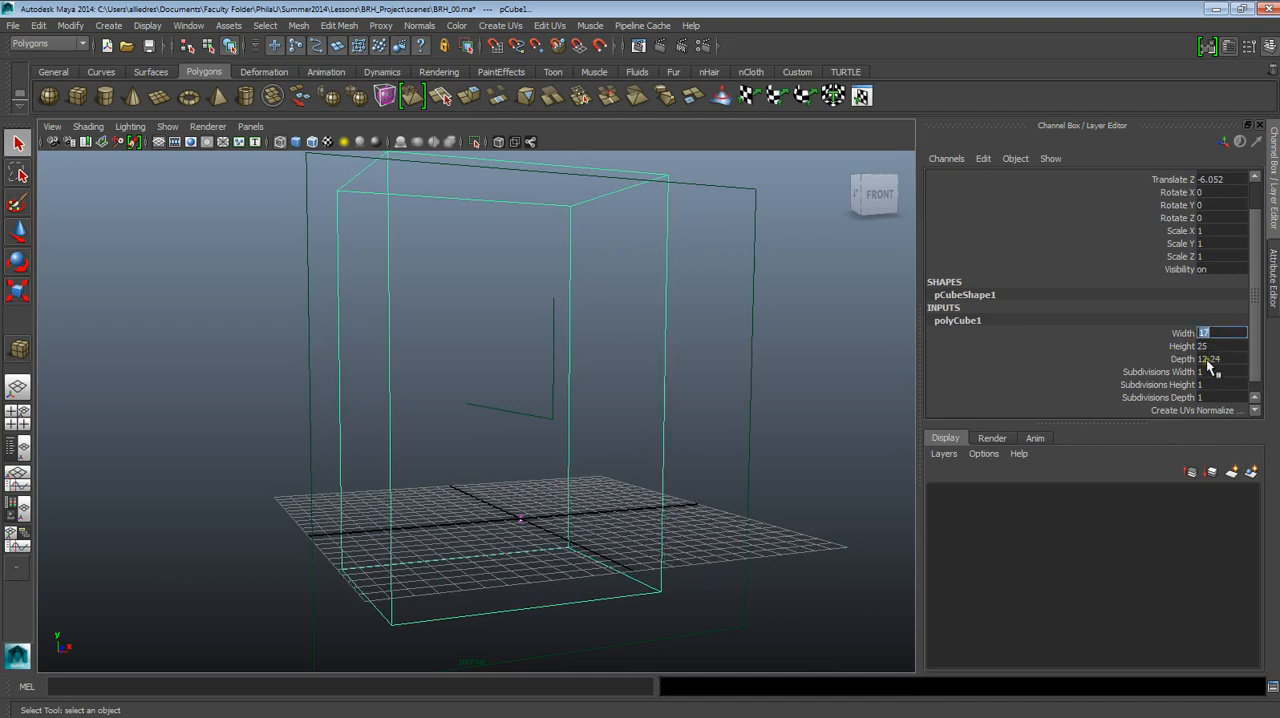
double_click(1212, 358)
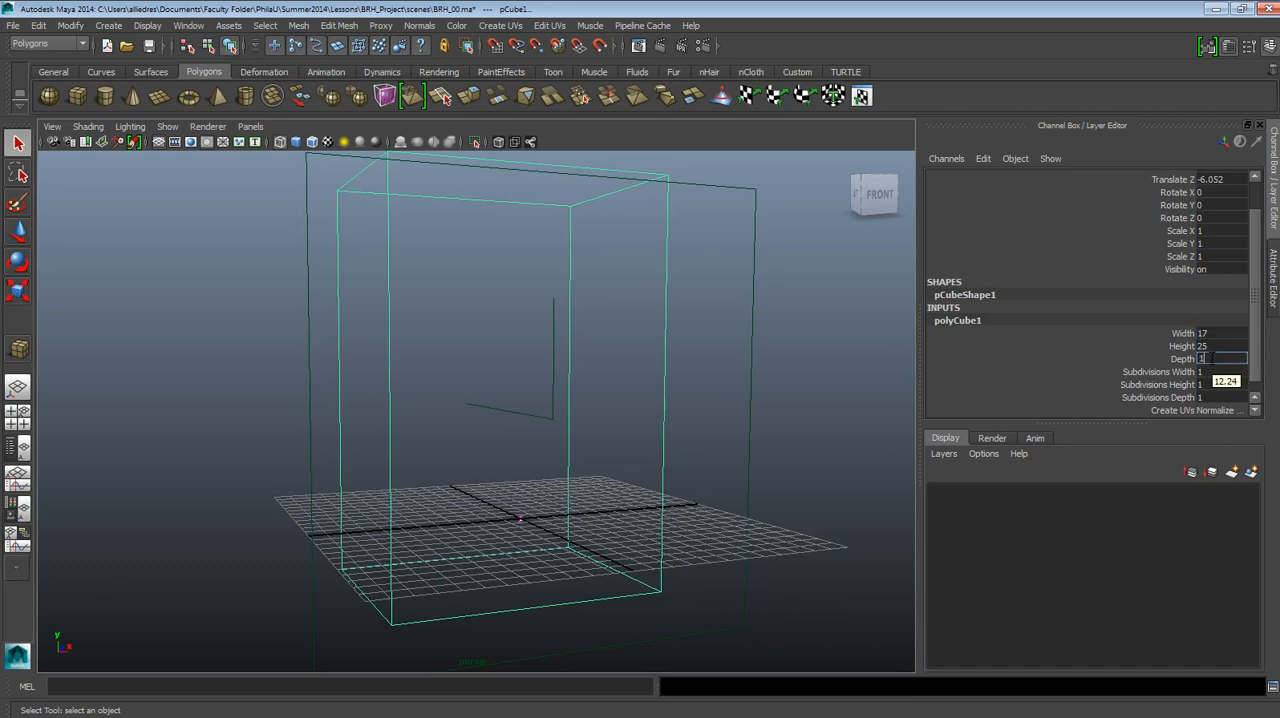
text(20)
key(Return)
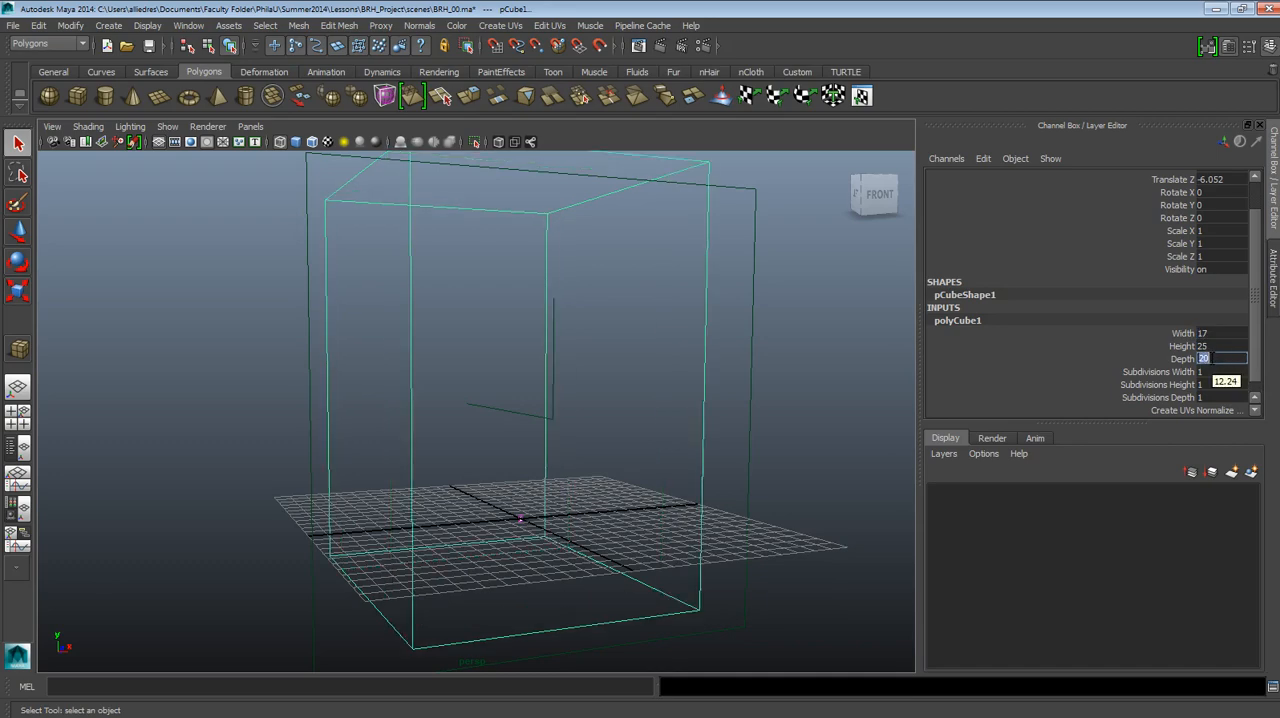
Move the cube up until its base rests on the ground line in the front view, at about 12.5 in Y.
alt+drag(767, 441, 578, 516)
click(19, 234)
alt+middle_drag(474, 385, 501, 377)
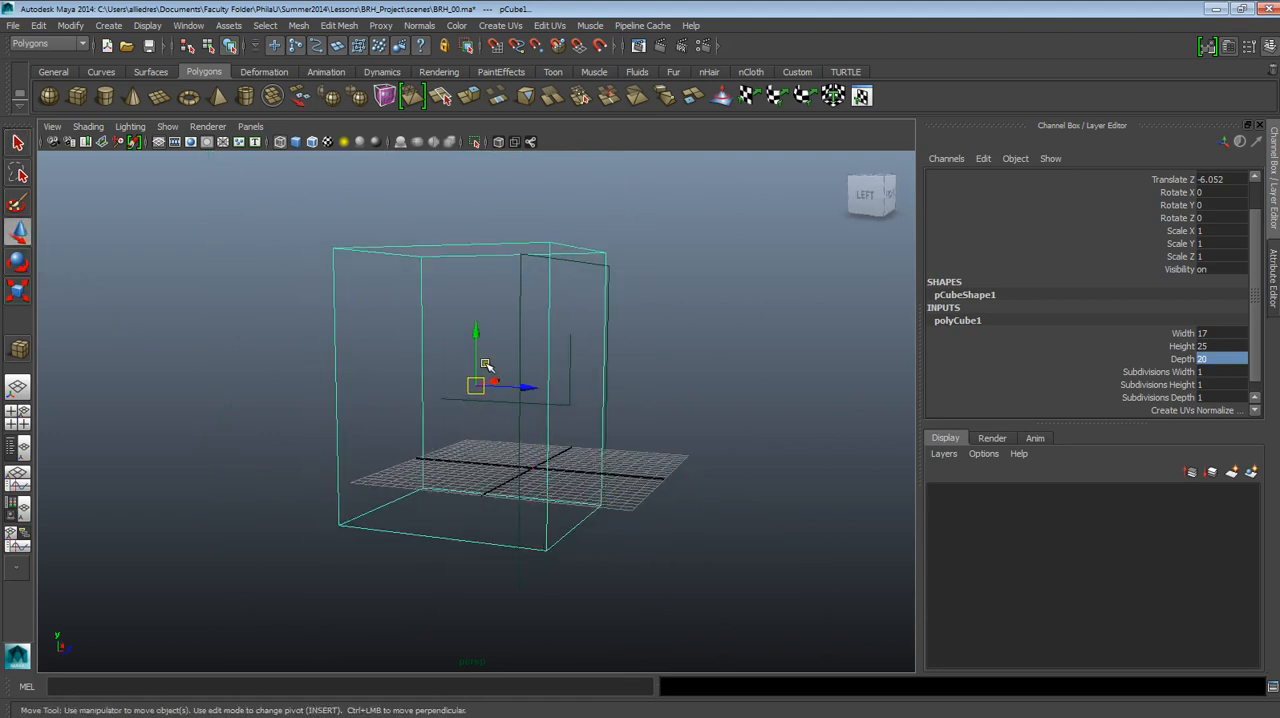
drag(475, 364, 476, 318)
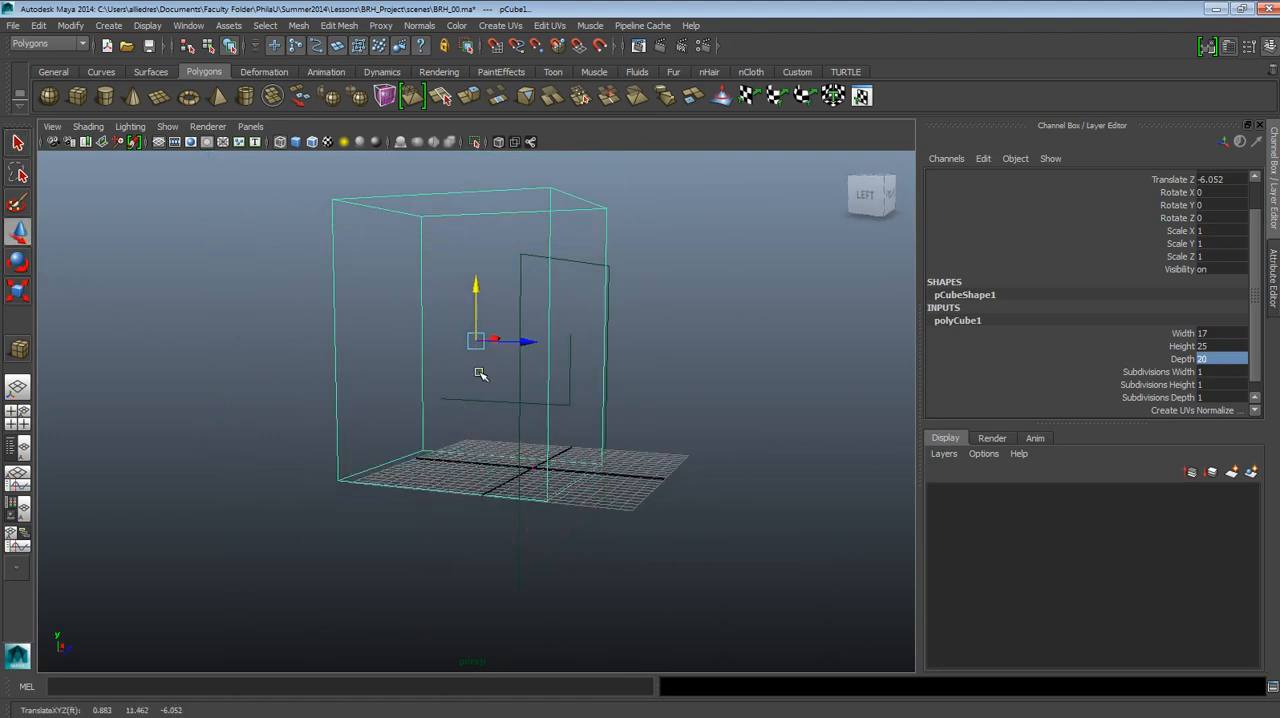
click(479, 373)
drag(479, 373, 481, 408)
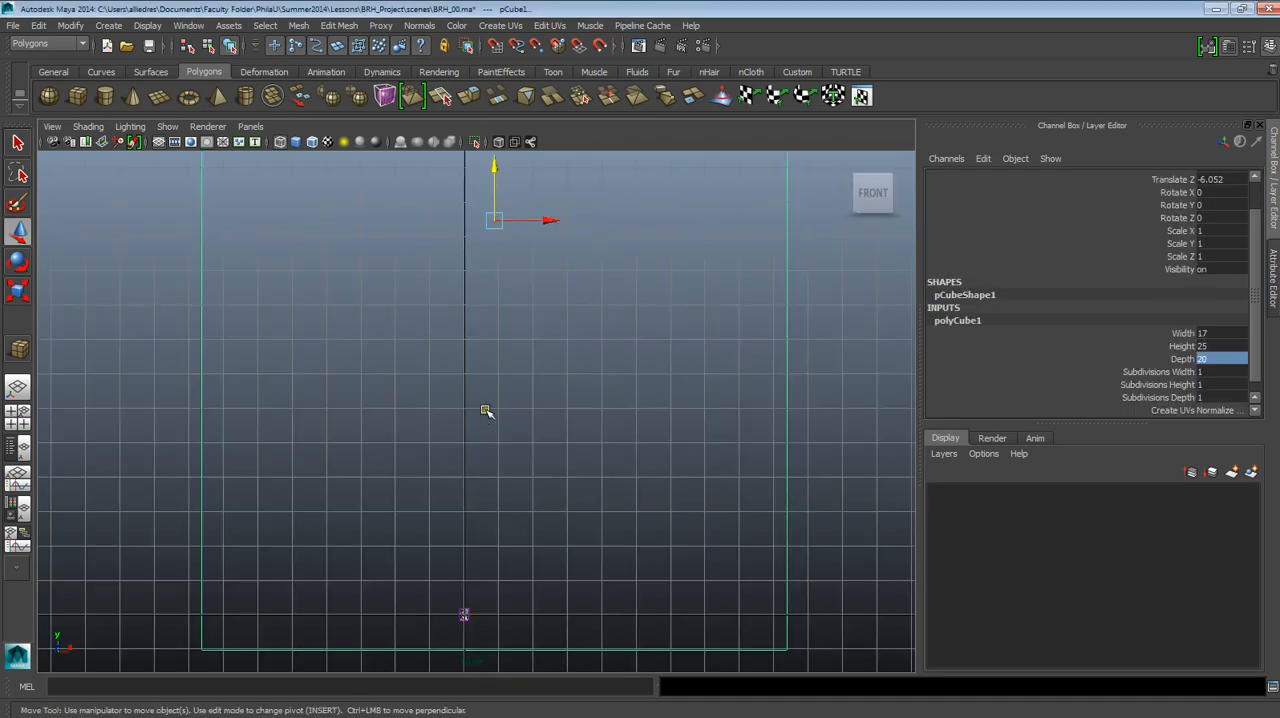
mouse_move(512, 443)
alt+middle_down()
mouse_move(589, 352)
mouse_move(540, 377)
mouse_move(520, 420)
alt+middle_up()
drag(525, 185, 513, 151)
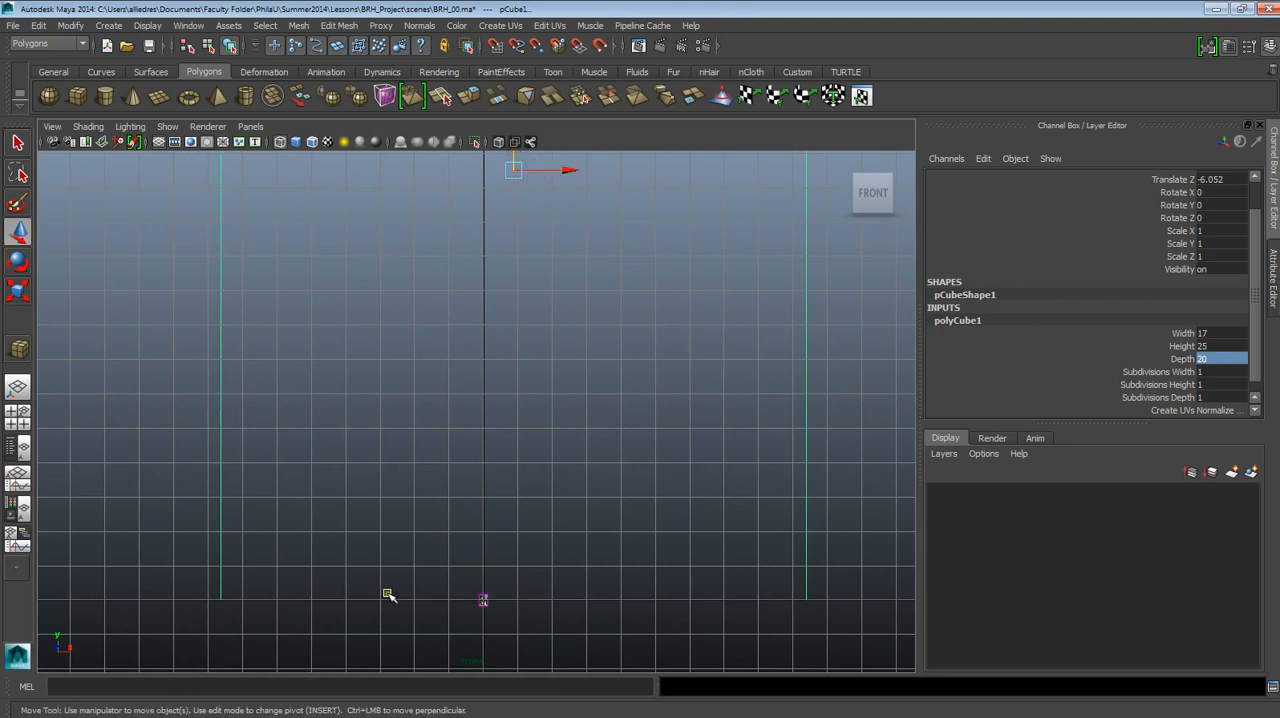
scroll(616, 331, down, 2)
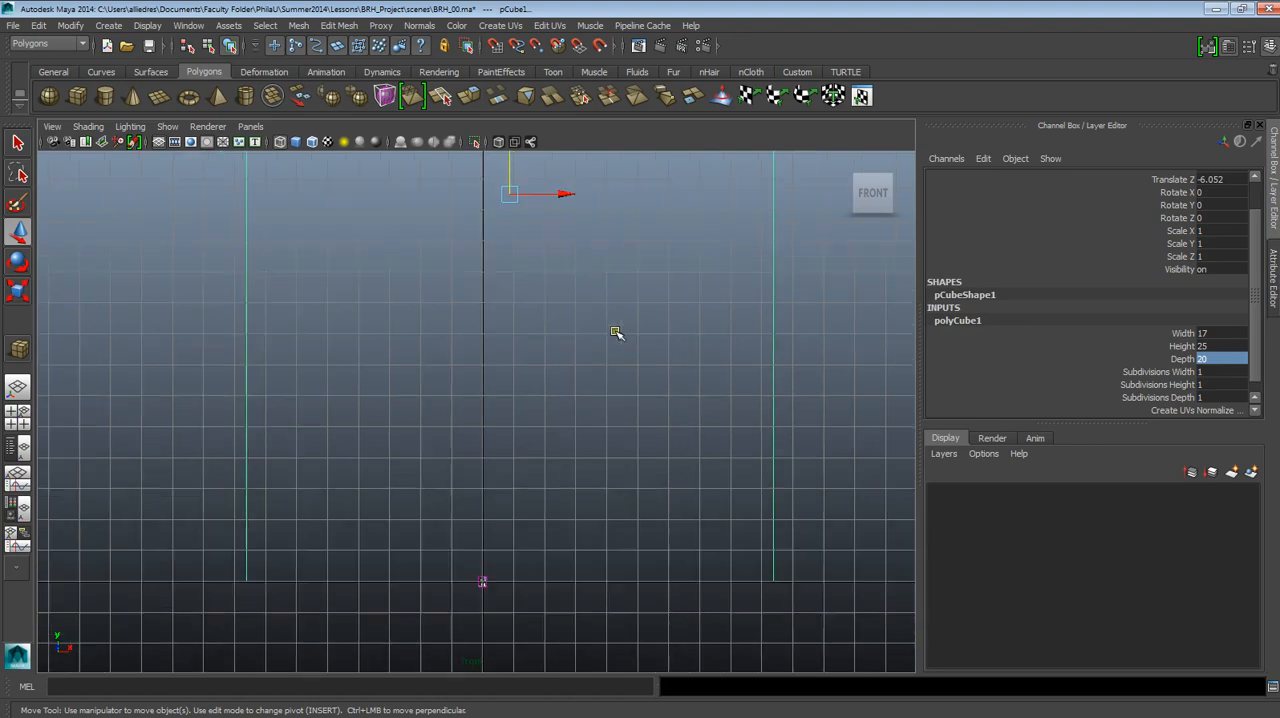
Try to center the cube freehand on the vertical axis in the front view, undoing the first move and repeating it.
scroll(566, 292, up, 2)
alt+middle_drag(556, 261, 571, 354)
drag(562, 259, 519, 256)
scroll(527, 329, down, 1)
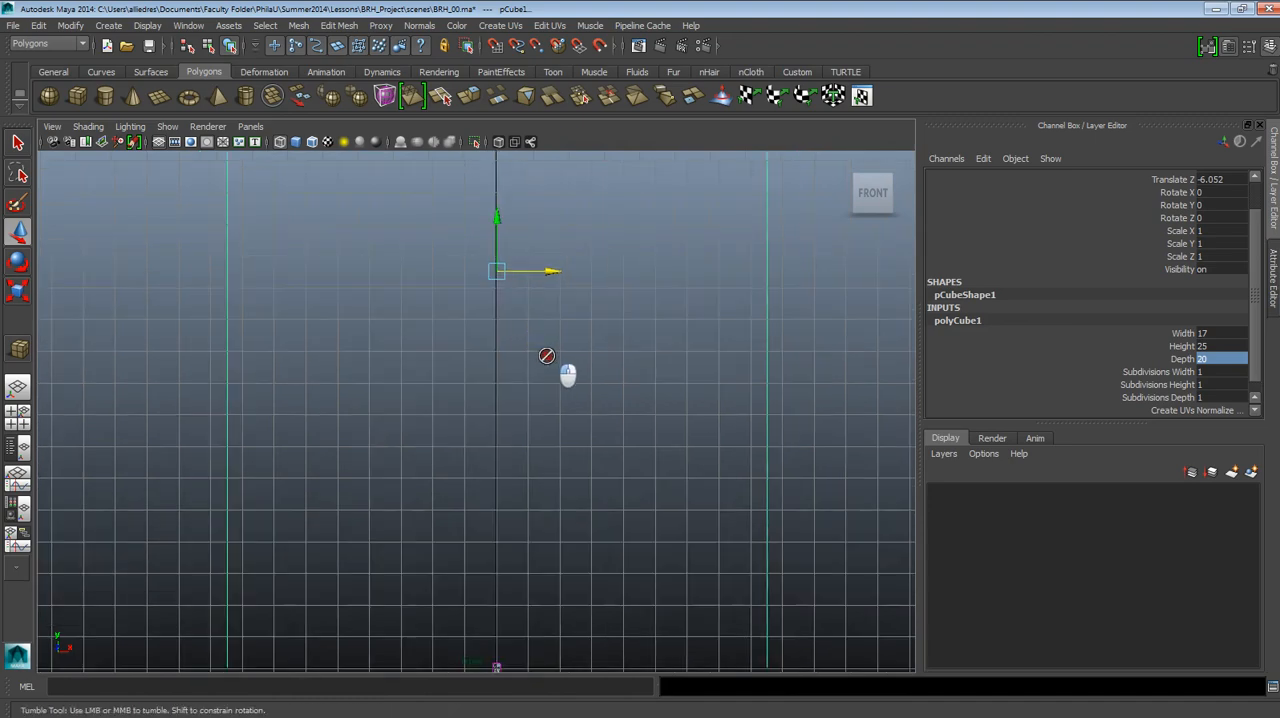
scroll(558, 362, down, 4)
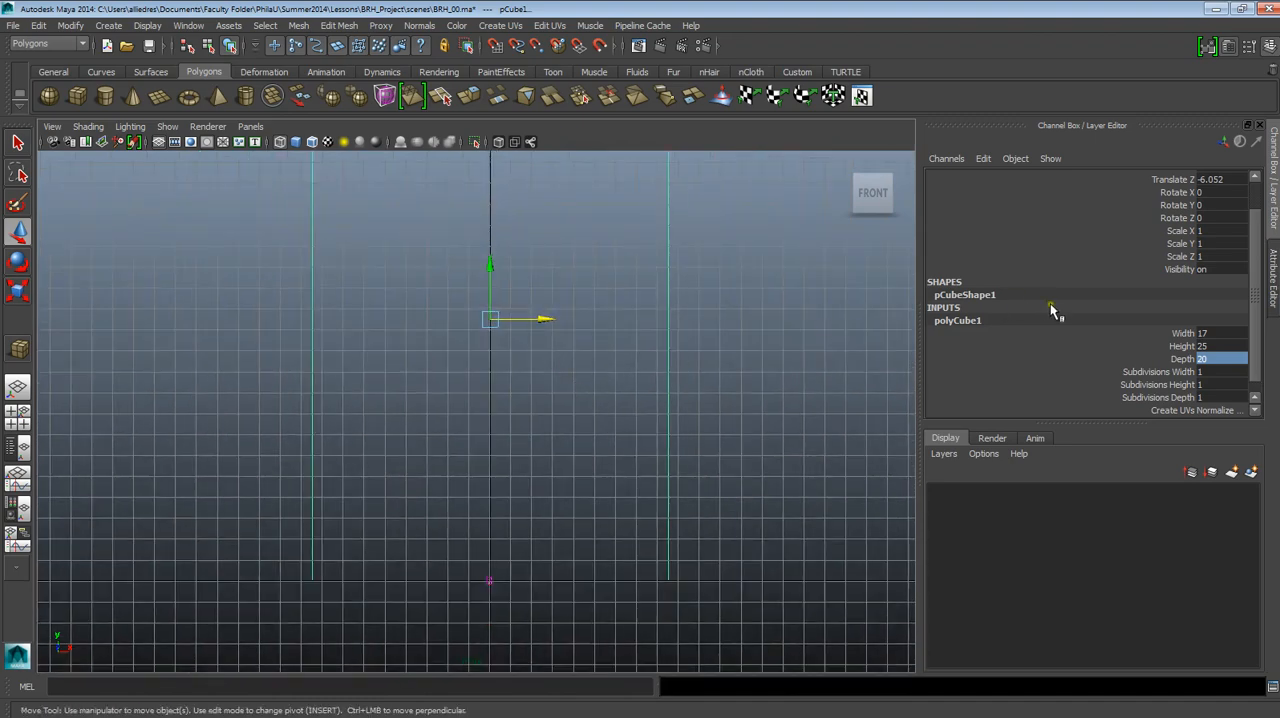
scroll(718, 355, up, 1)
scroll(718, 355, up, 1)
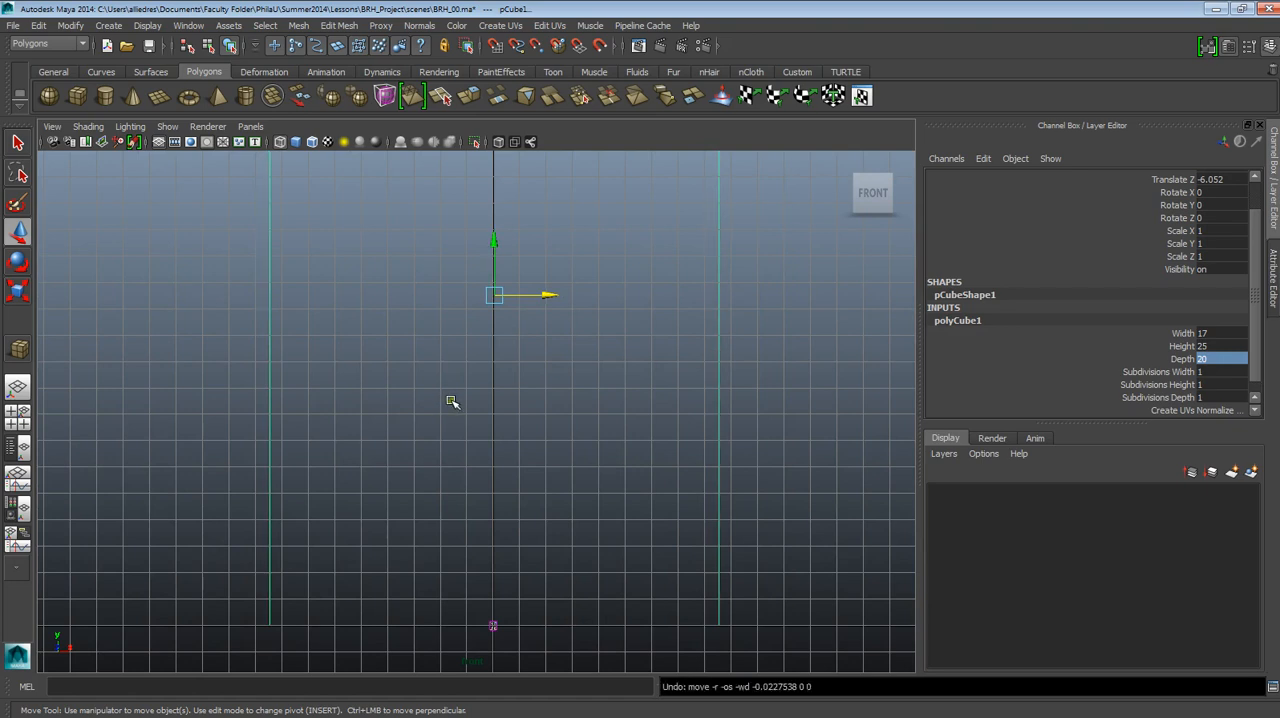
key(ctrl+z)
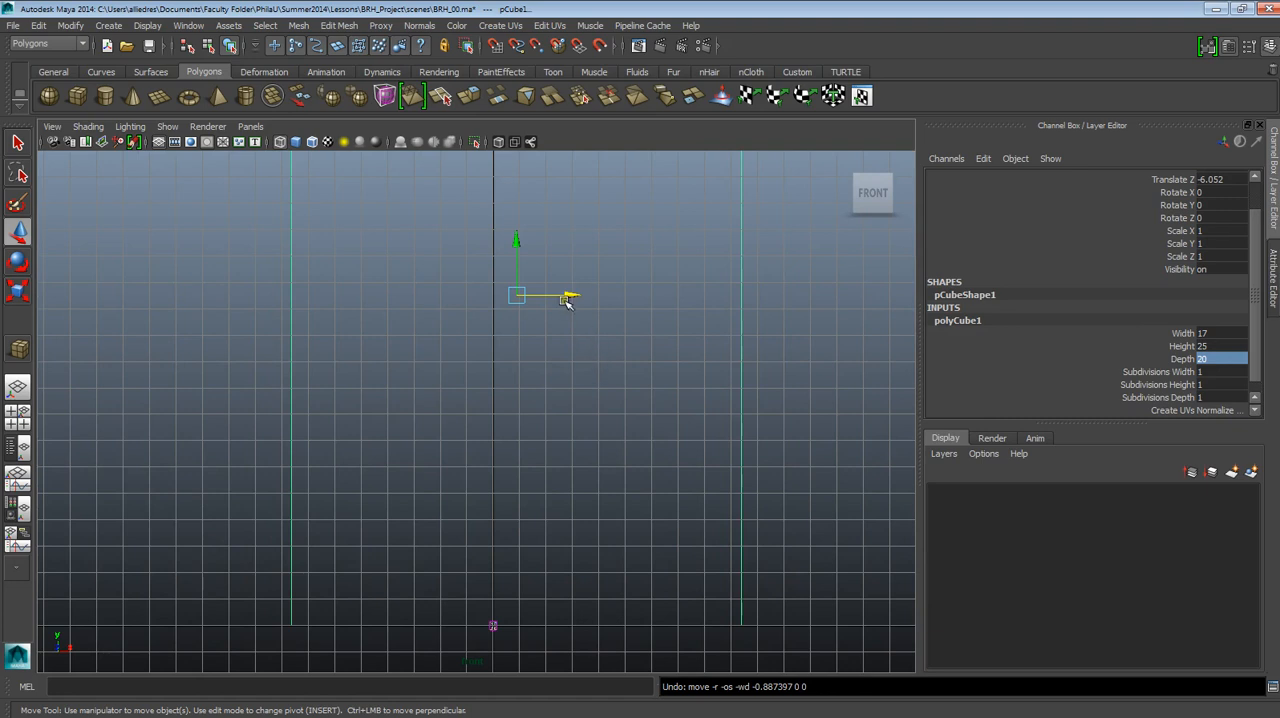
mouse_move(568, 297)
mouse_down()
mouse_move(586, 317)
mouse_move(553, 296)
mouse_up()
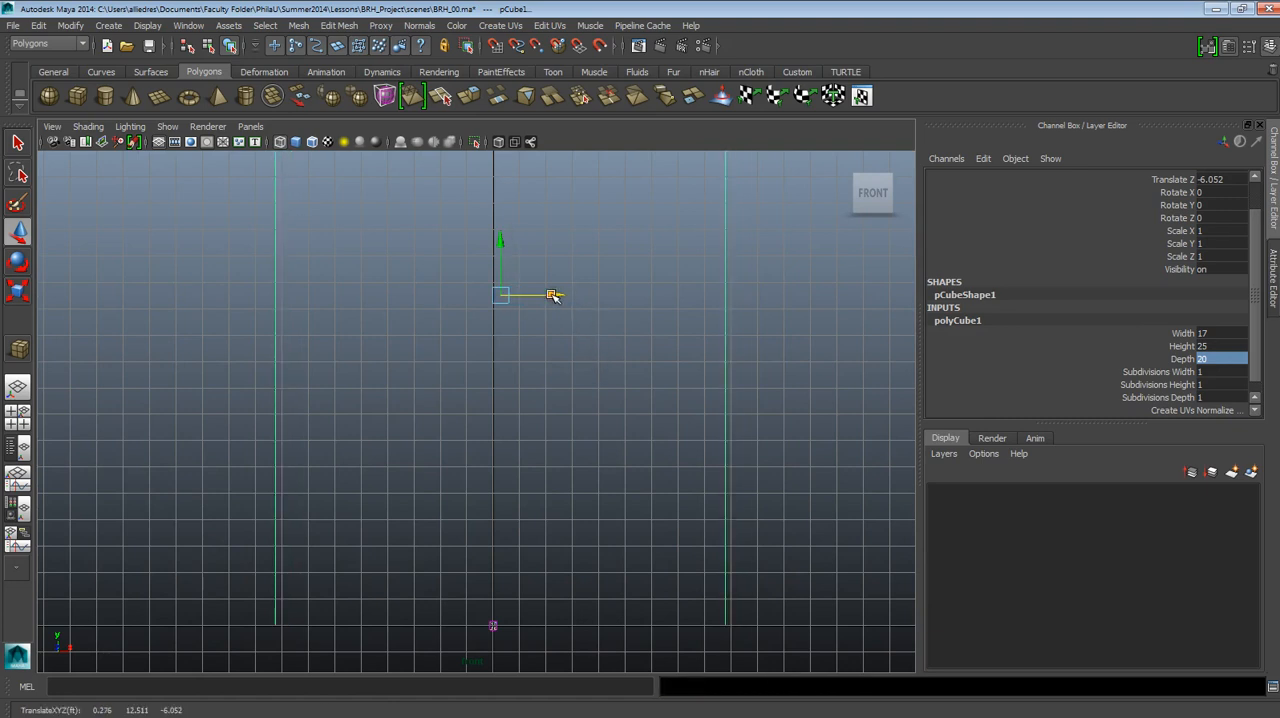
Reselect the cube with the Move tool active and set its Translate X to 0.
click(16, 261)
click(18, 232)
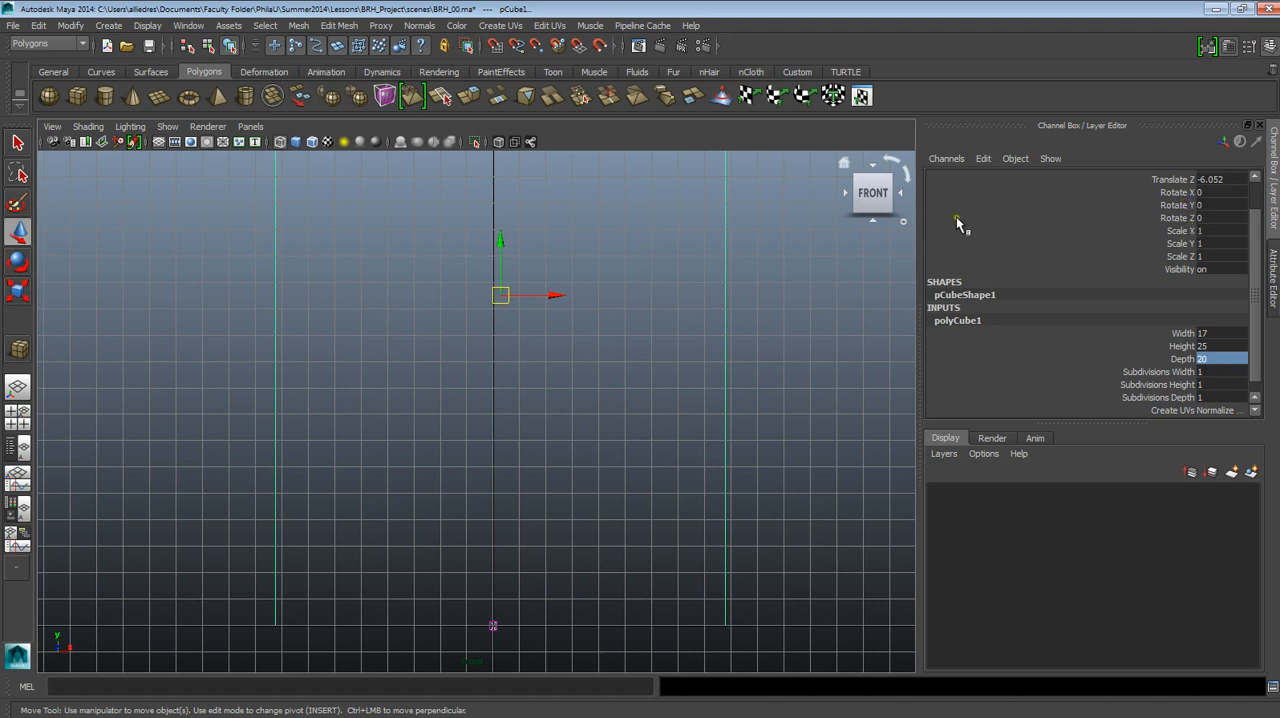
click(762, 292)
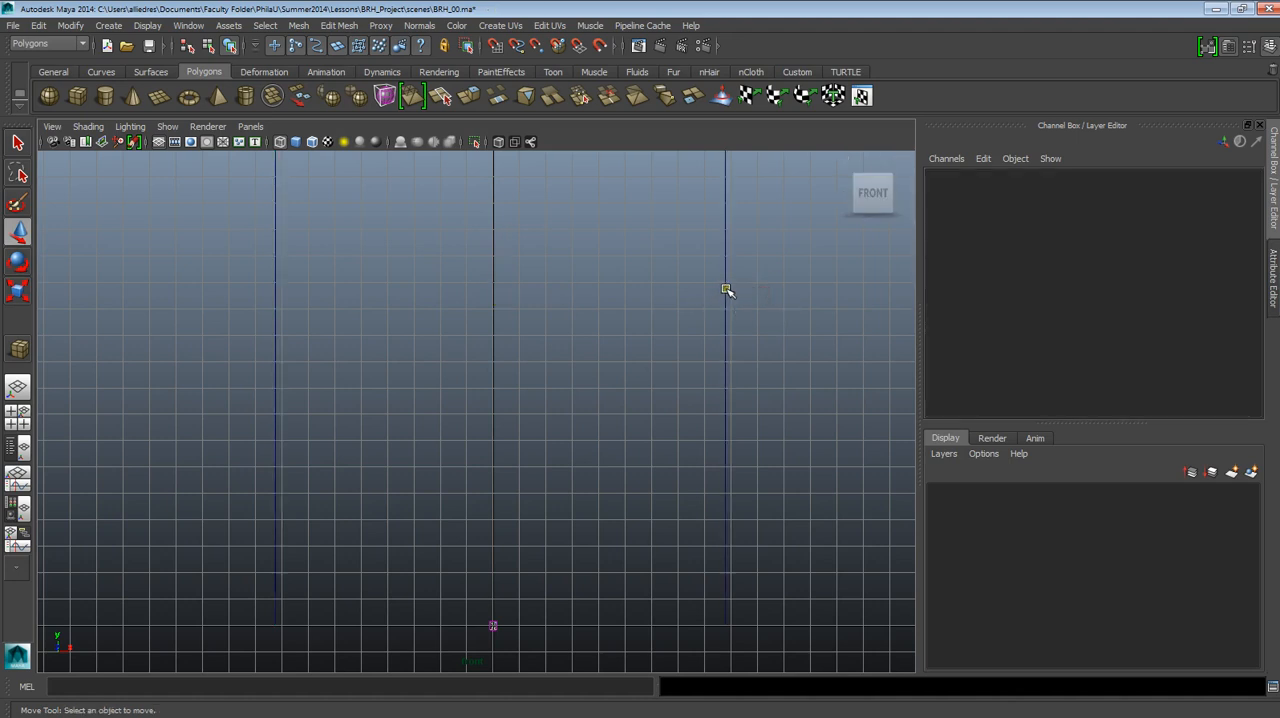
click(727, 290)
double_click(1227, 203)
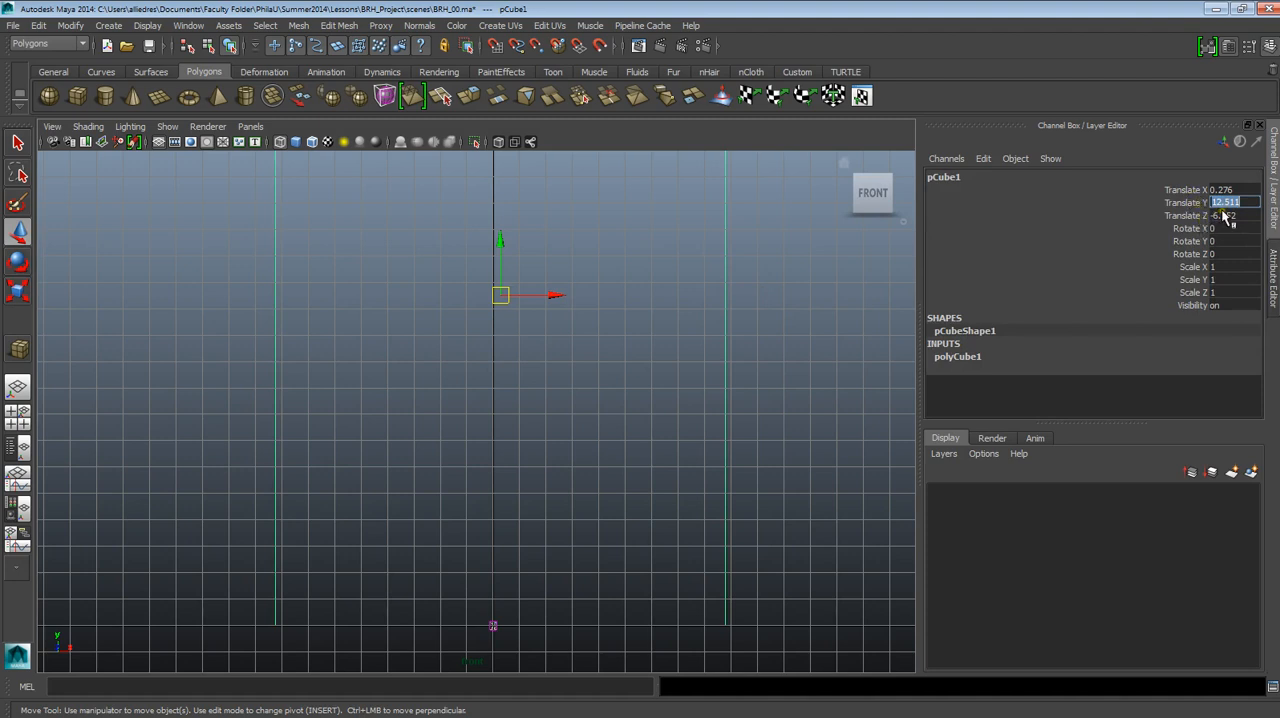
double_click(1224, 190)
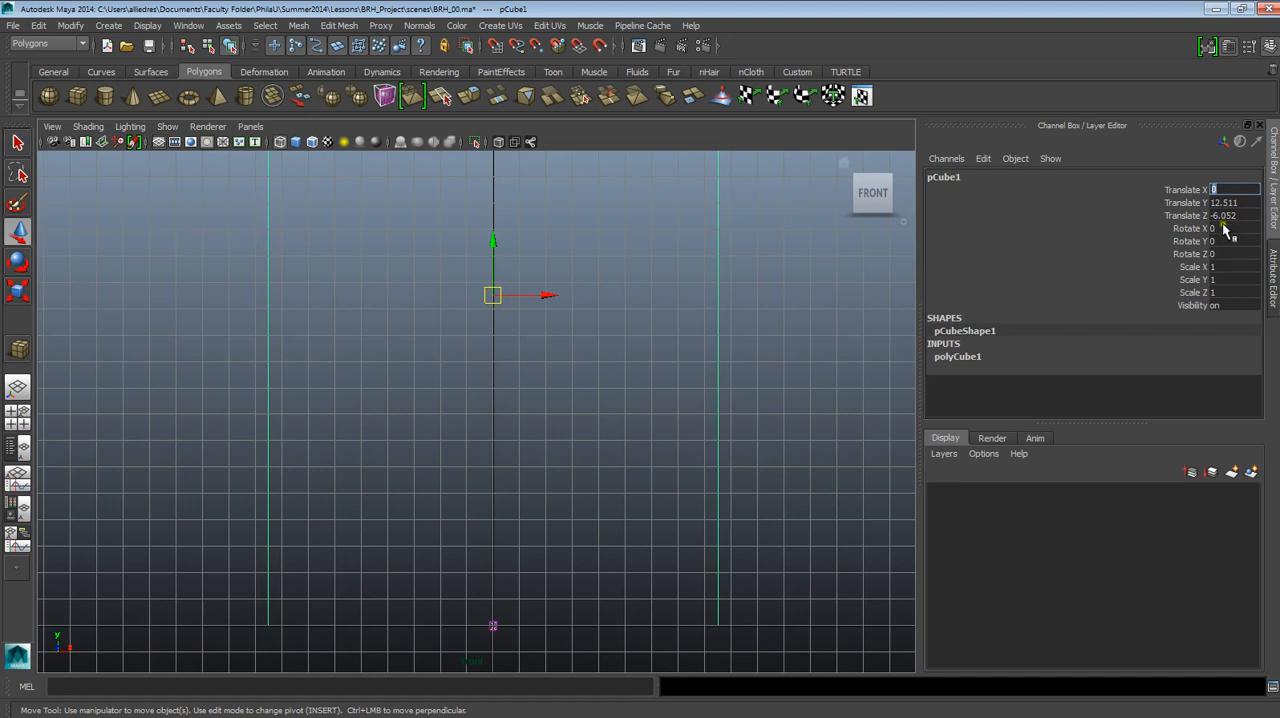
Set the cube's Translate Z to 0 and reselect the cube in the front view.
click(1224, 216)
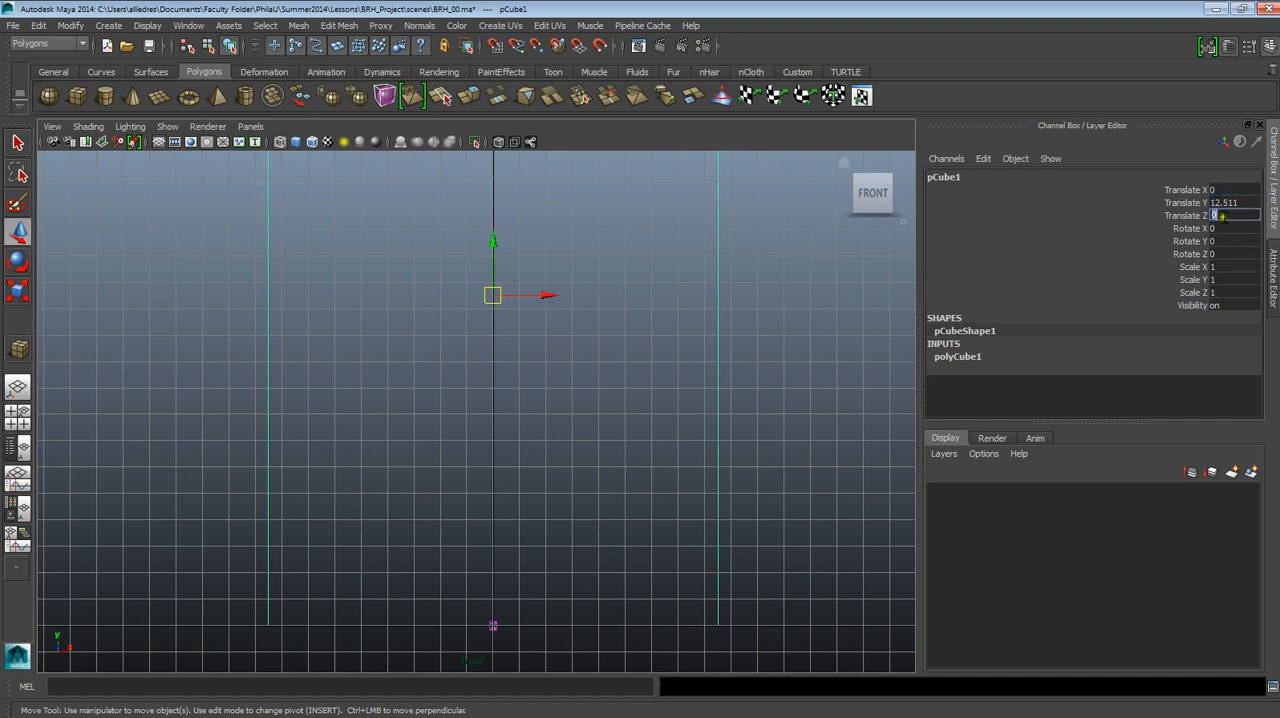
text(0)
click(463, 346)
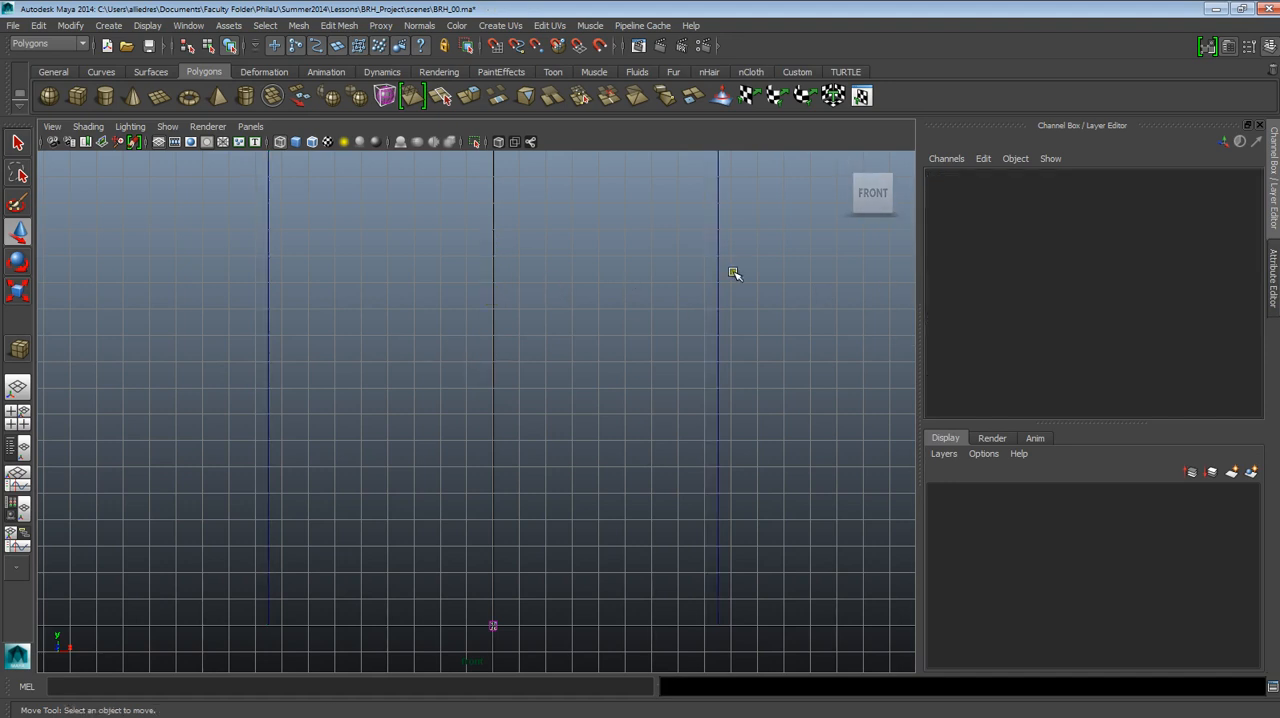
click(719, 273)
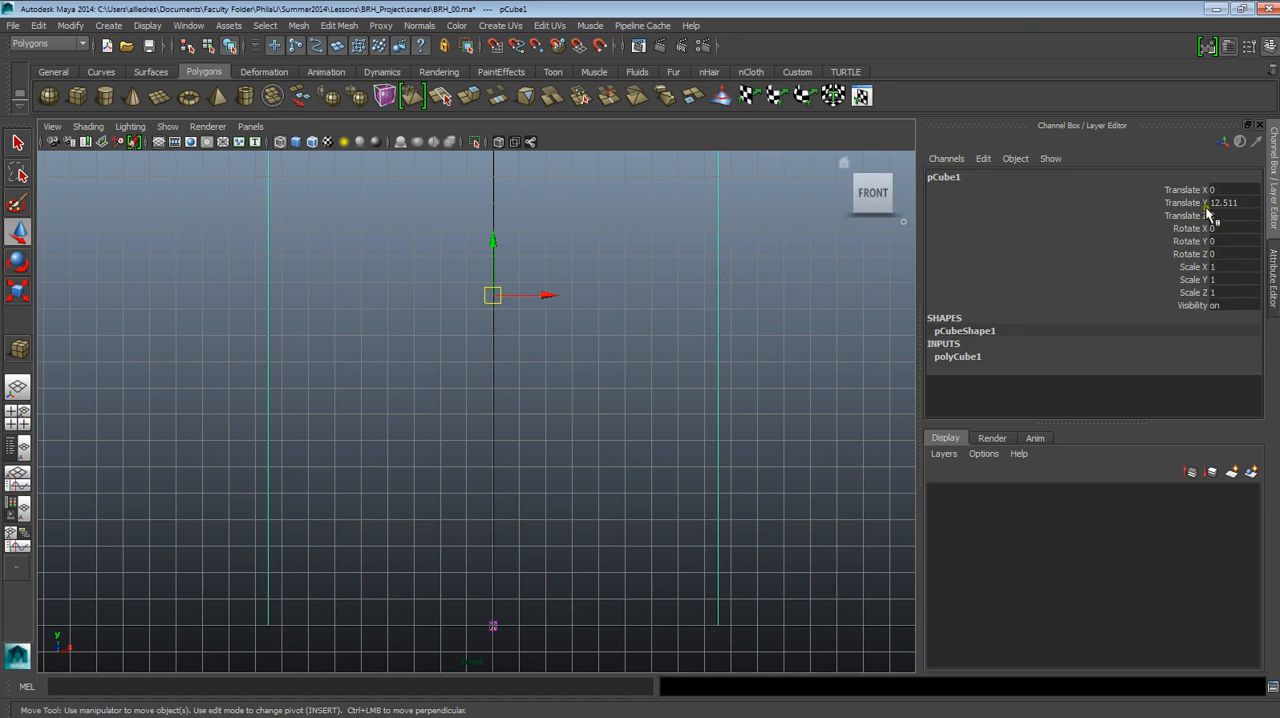
Reset the cube's Translate Y to 0, and raise it until its base rests on the ground line, at about 12.5 in Y.
scroll(695, 453, down, 1)
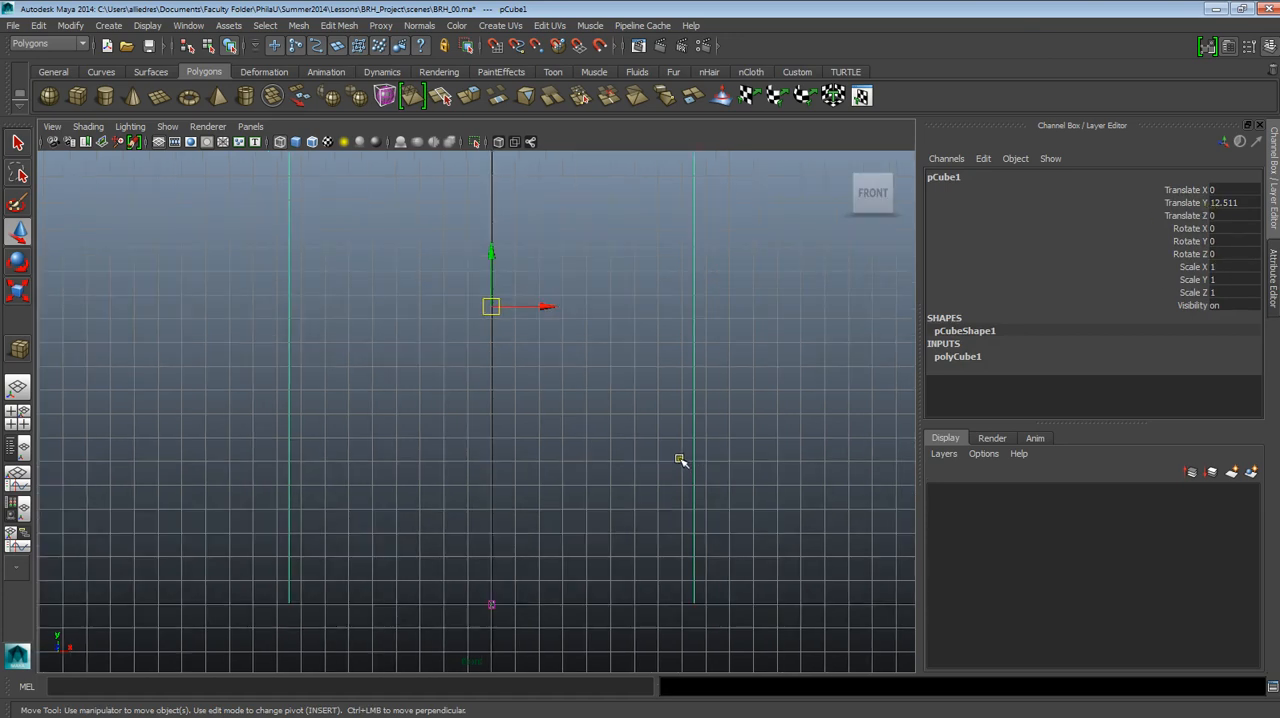
click(1228, 210)
text(0)
key(Return)
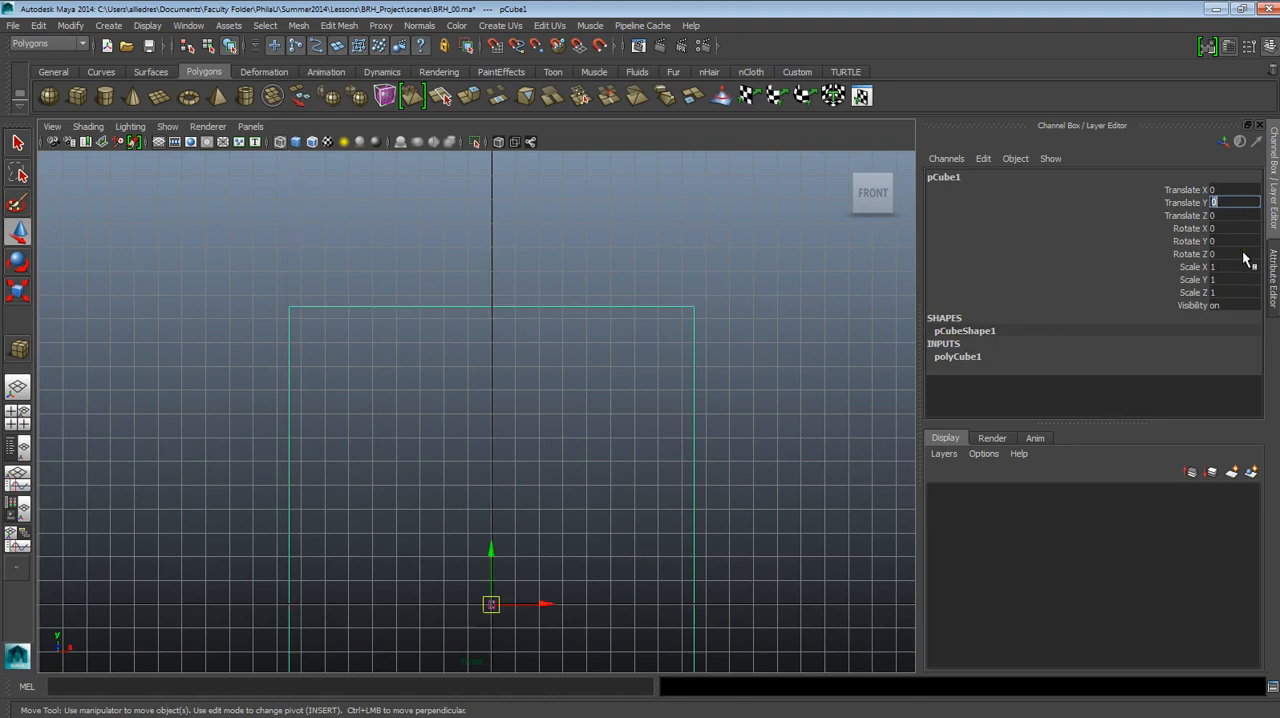
drag(500, 576, 498, 279)
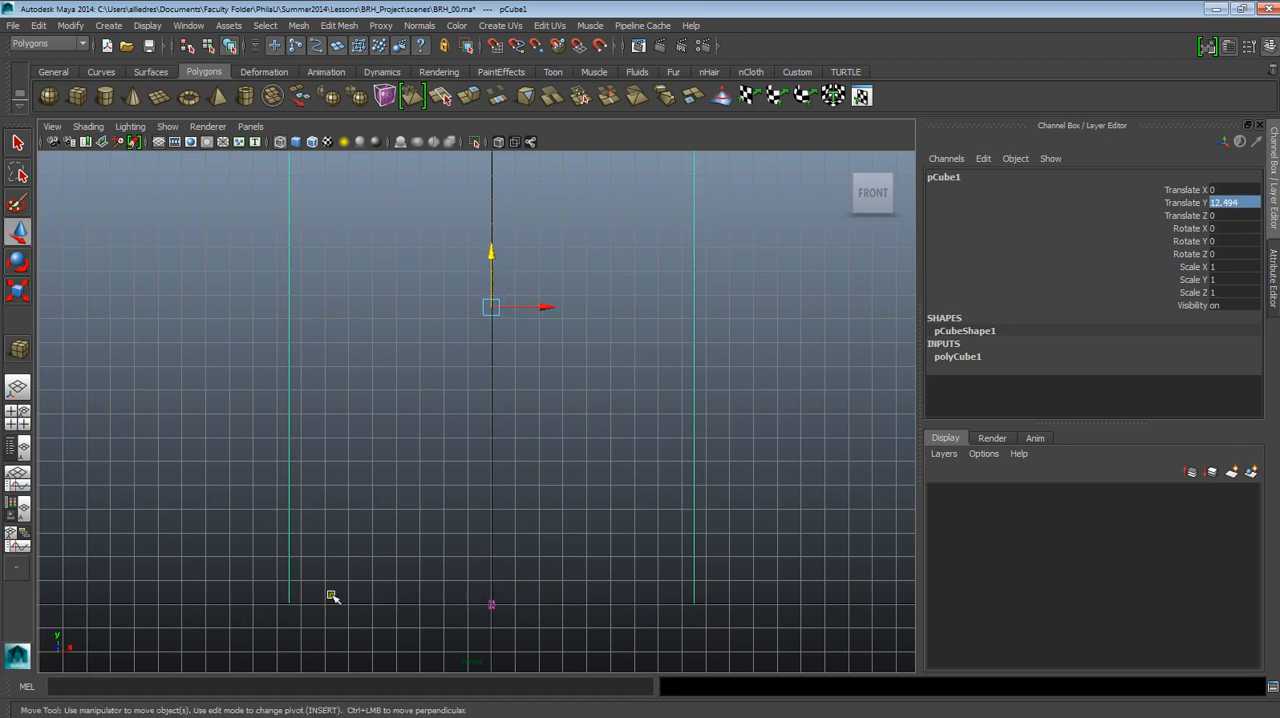
Try moving the cube about 1.27 along X in the perspective view, and undo the move.
scroll(672, 460, down, 5)
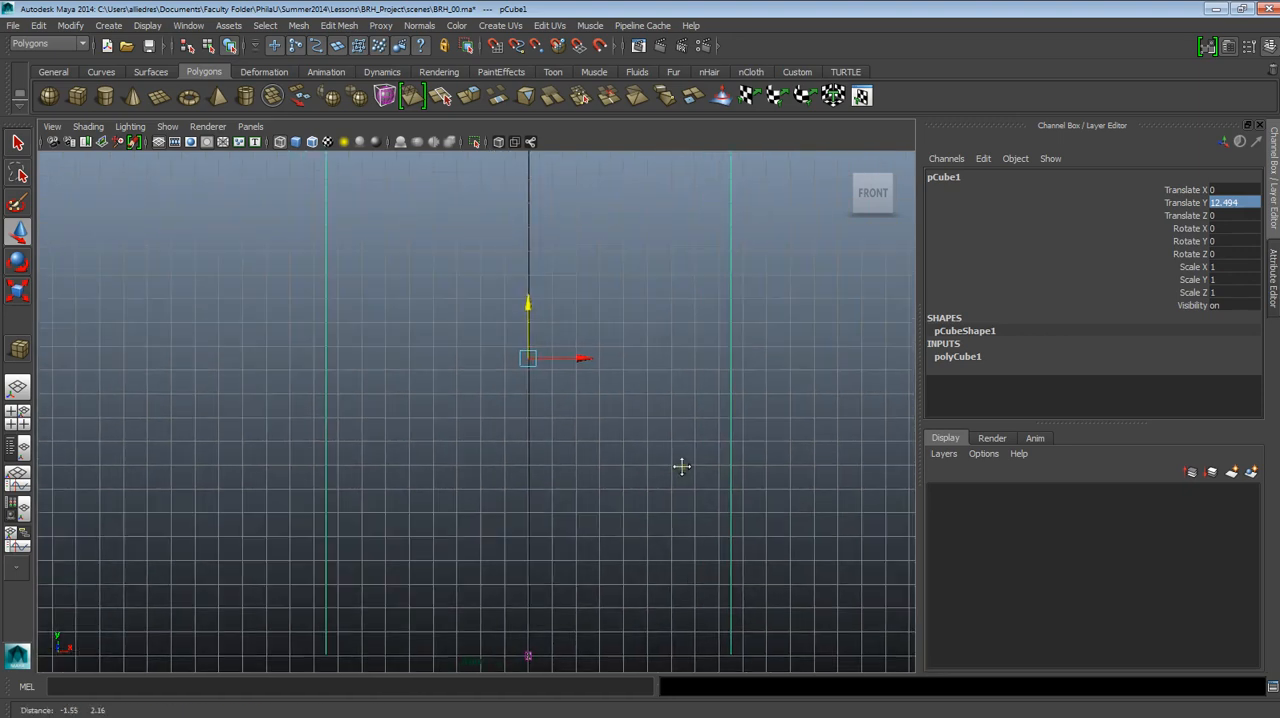
scroll(670, 460, down, 1)
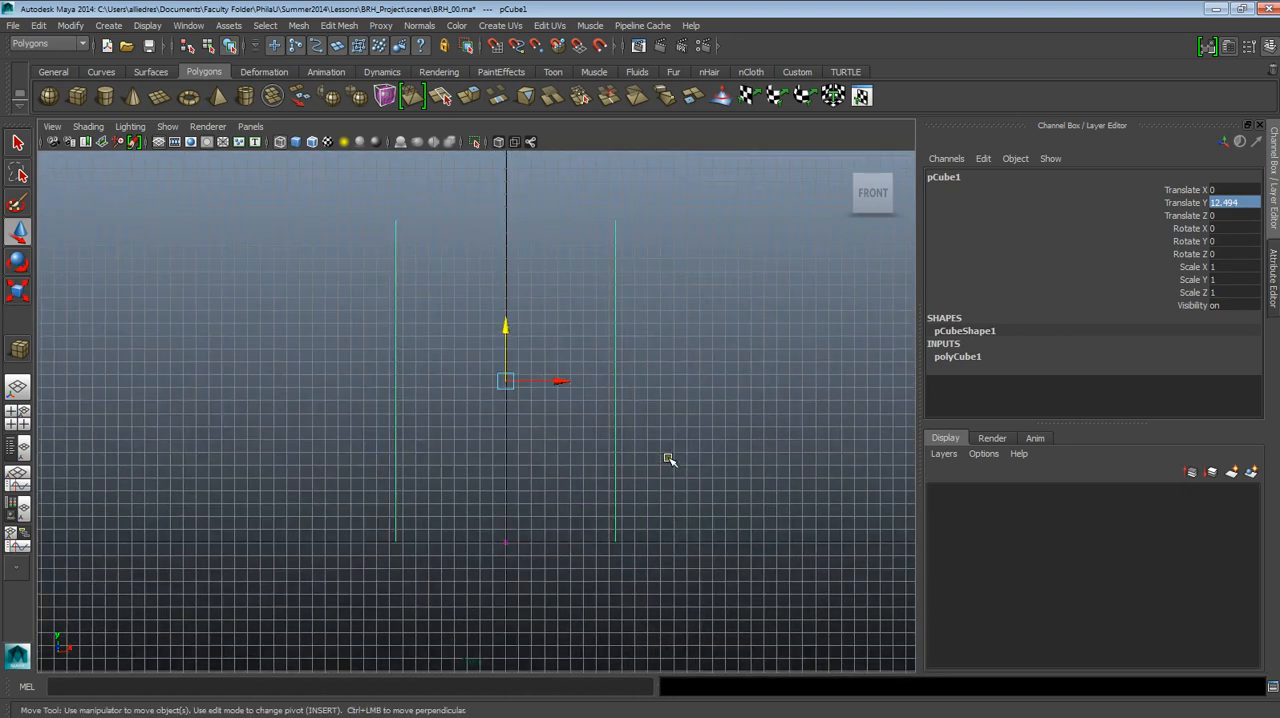
scroll(668, 458, up, 2)
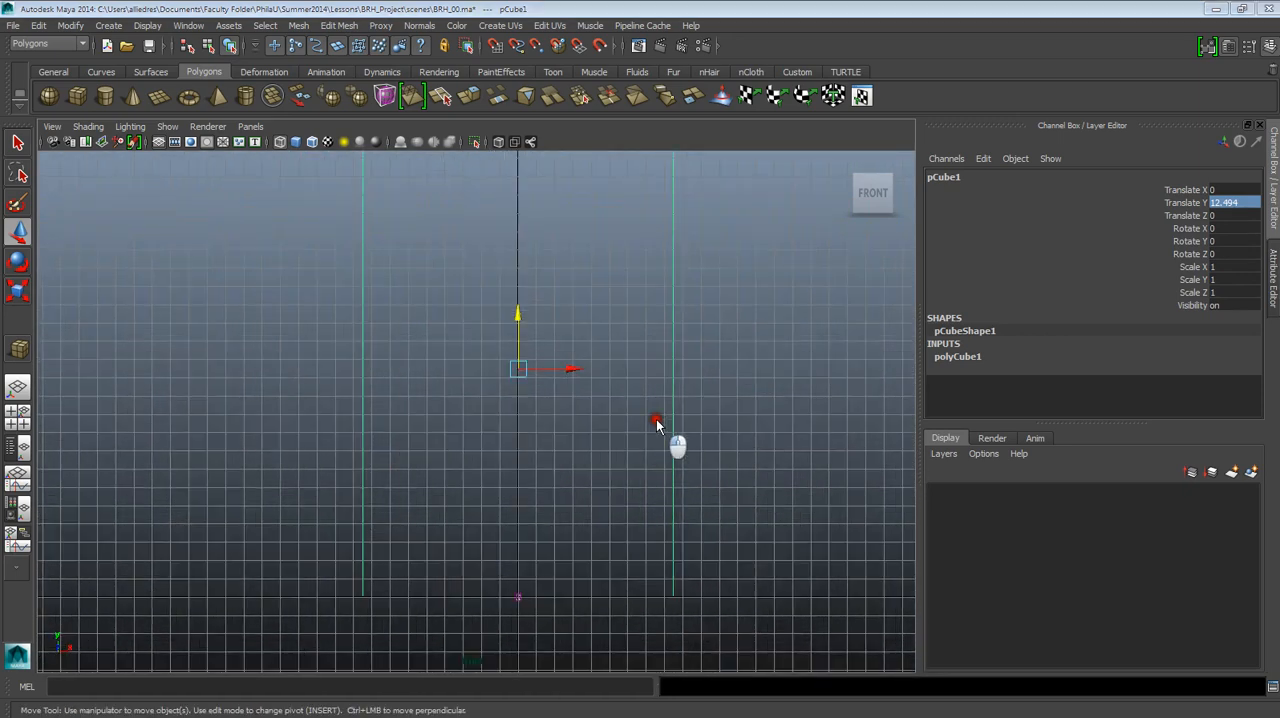
alt+drag(645, 453, 578, 487)
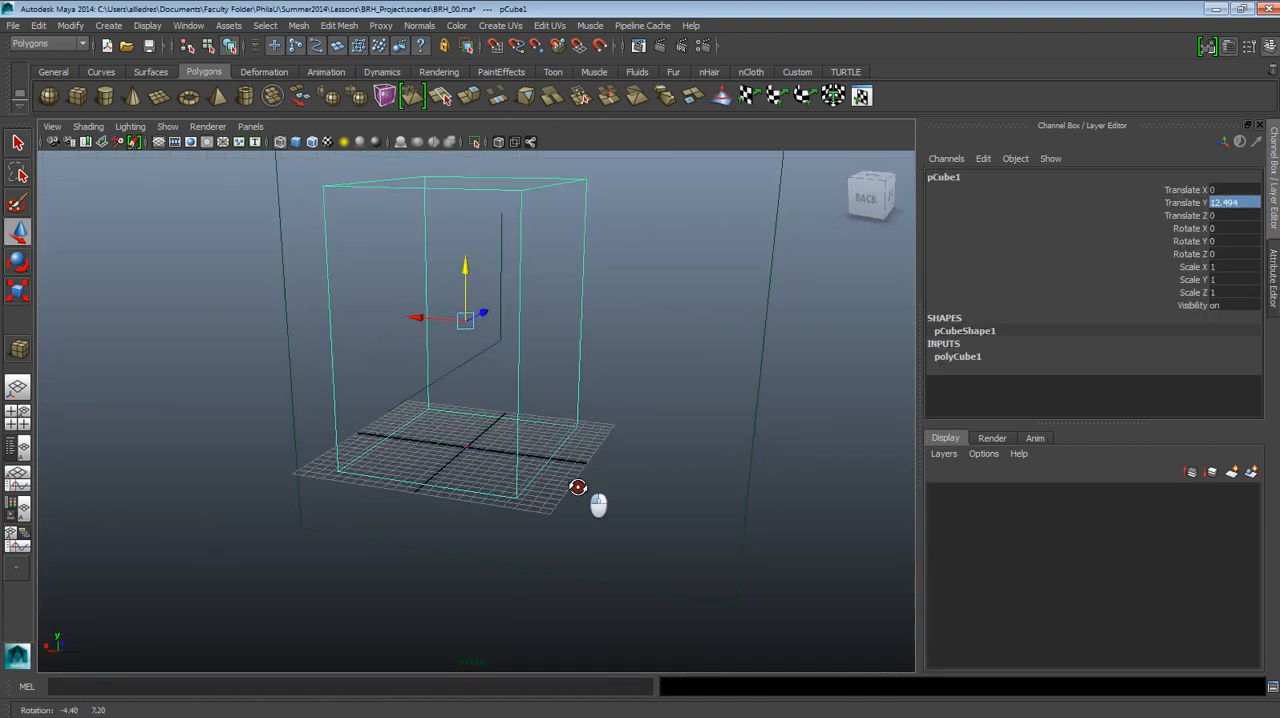
drag(452, 318, 436, 318)
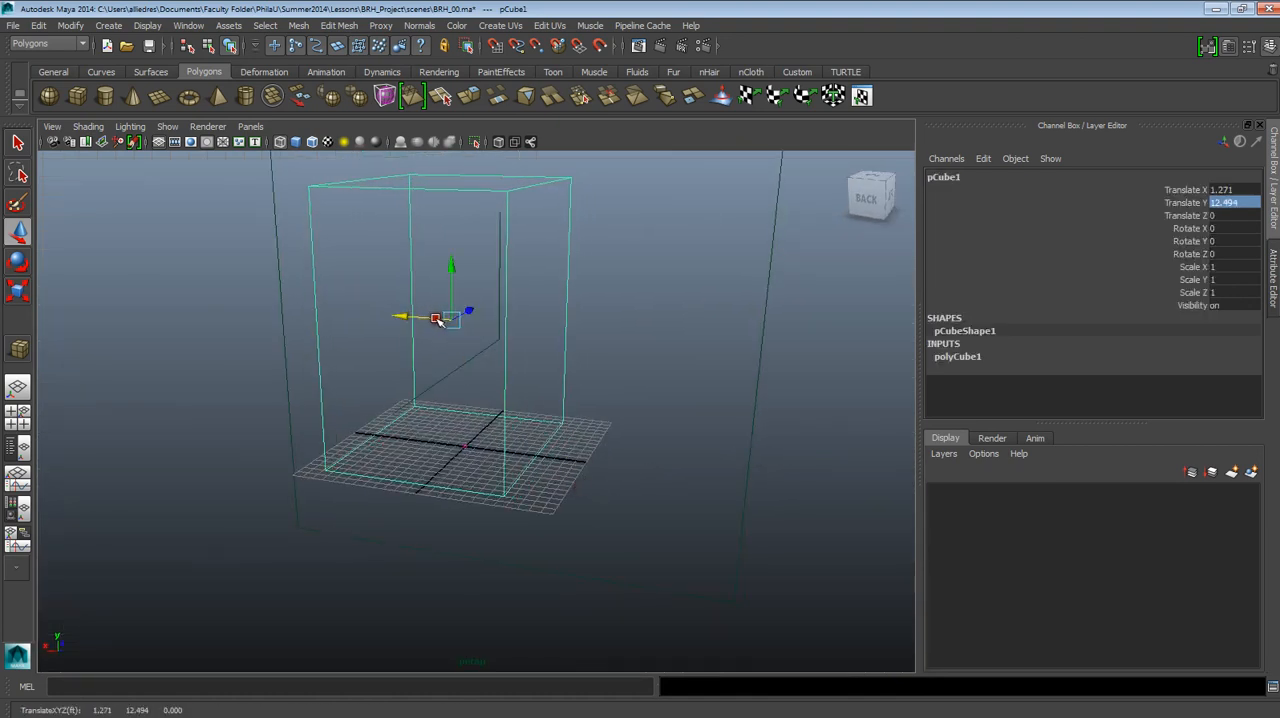
key(ctrl+z)
Move the cube back along Z to about -10.5 so its front face lines up with the grid's center line.
alt+drag(461, 388, 583, 474)
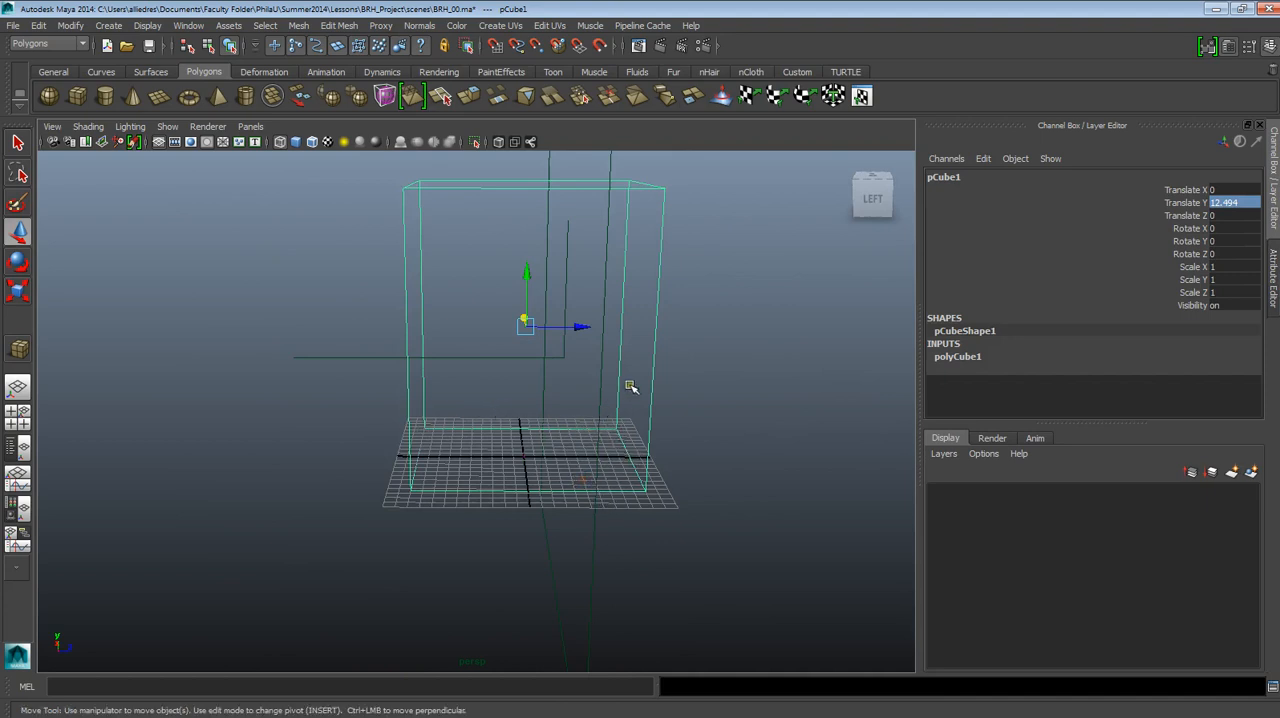
alt+drag(630, 386, 683, 380)
drag(711, 282, 682, 358)
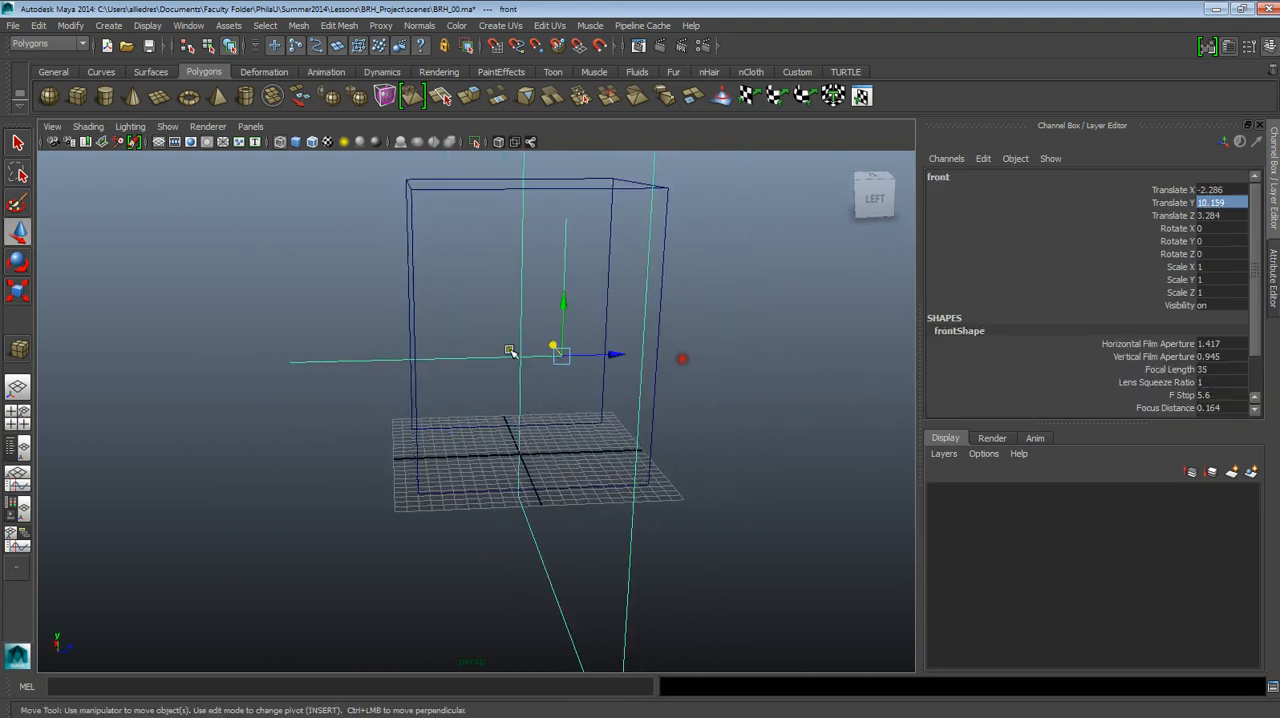
mouse_move(556, 357)
alt+mouse_down()
mouse_move(540, 355)
mouse_move(563, 360)
alt+mouse_up()
alt+drag(392, 378, 541, 500)
click(663, 245)
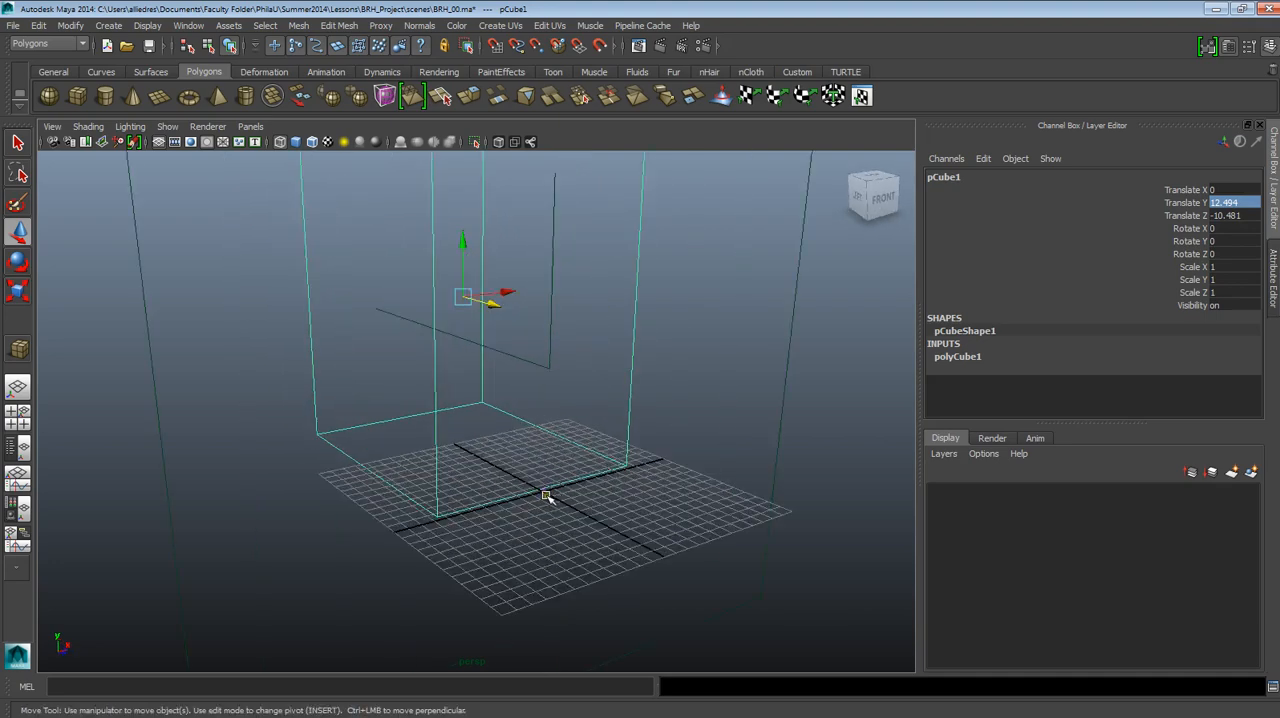
alt+drag(546, 496, 588, 515)
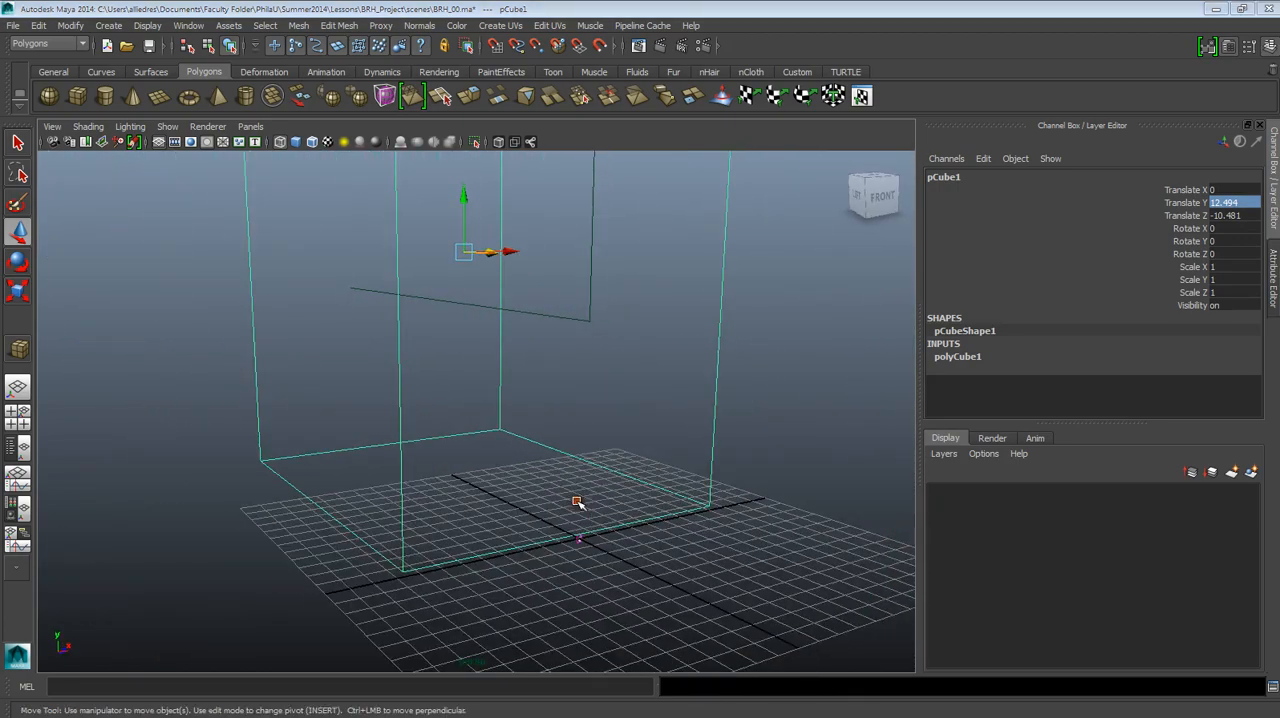
Switch to the front view and examine the cube's edges and base against the grid.
key(space)
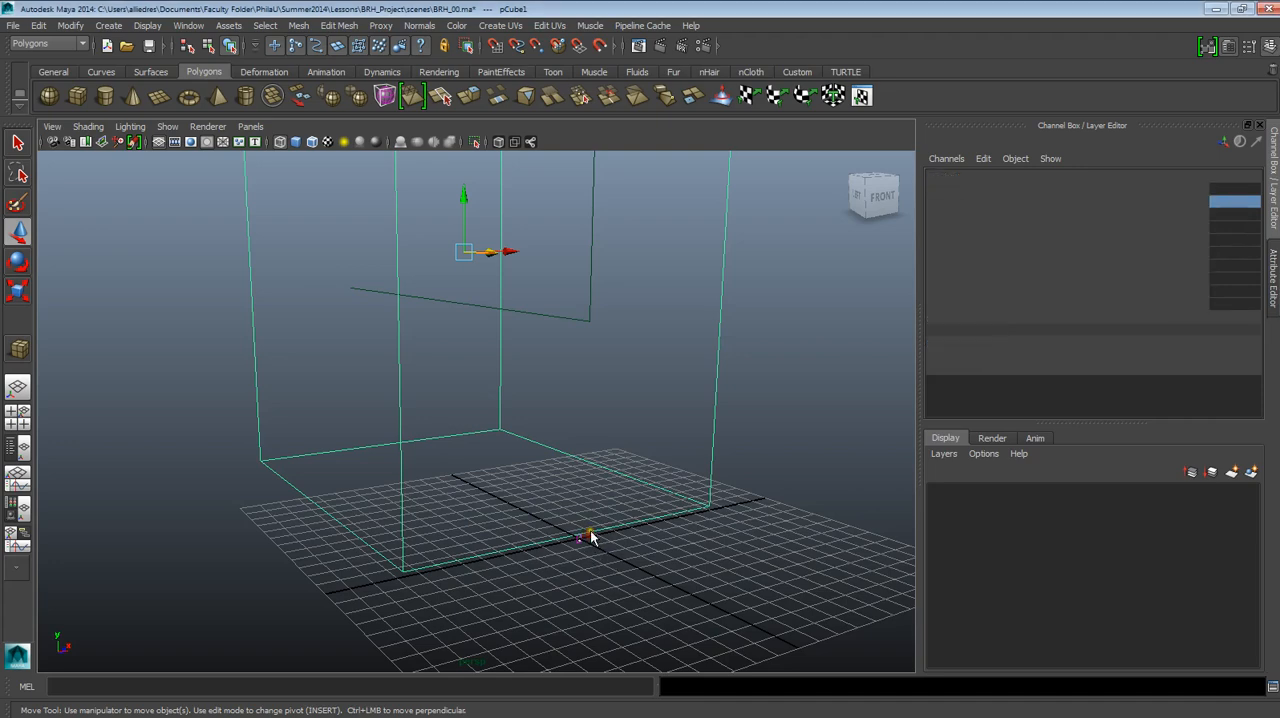
scroll(588, 526, down, 3)
scroll(588, 525, up, 5)
alt+middle_drag(588, 525, 561, 371)
alt+middle_drag(720, 426, 719, 509)
scroll(694, 334, down, 3)
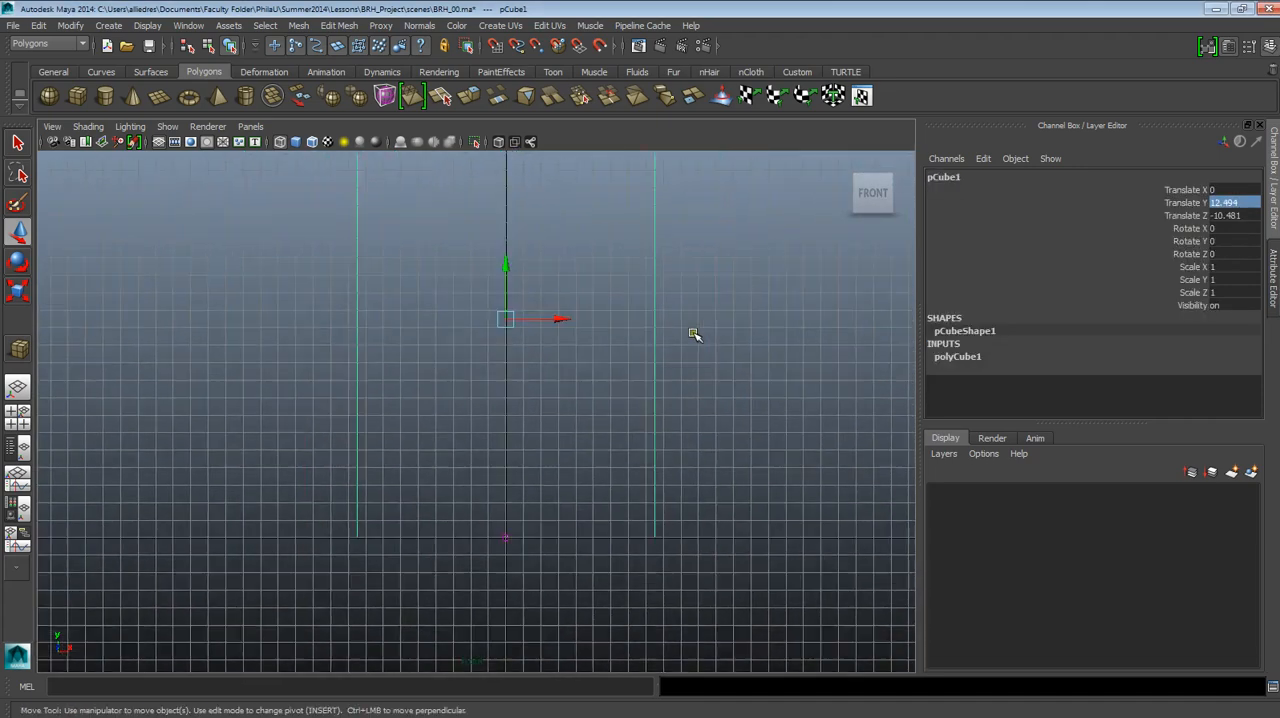
alt+middle_drag(629, 223, 639, 277)
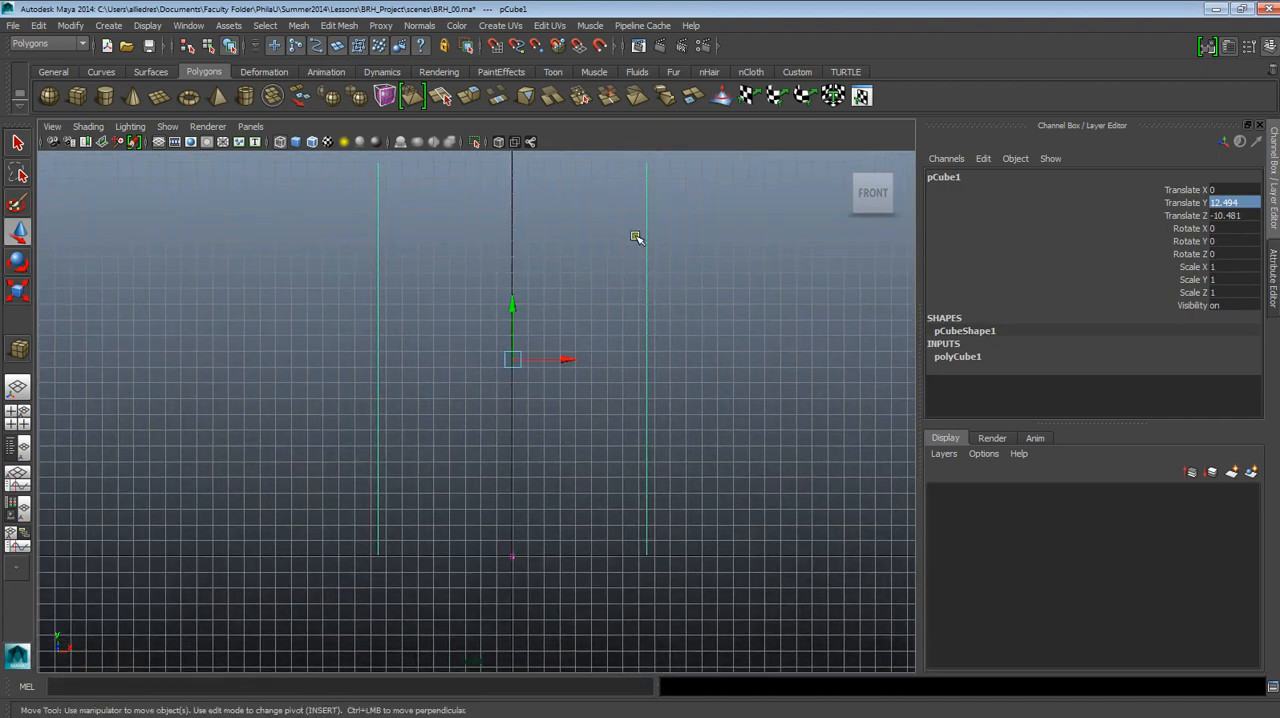
alt+middle_drag(637, 237, 647, 352)
alt+middle_drag(437, 491, 451, 386)
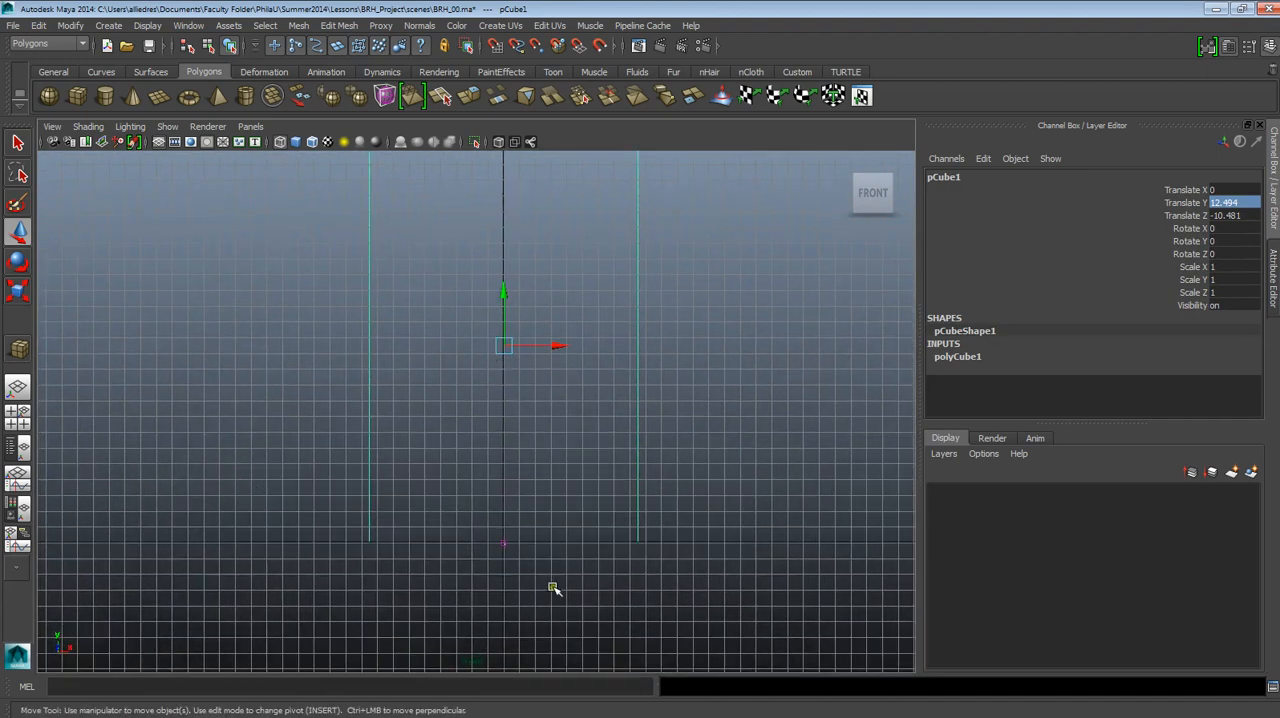
alt+middle_drag(711, 409, 697, 470)
alt+middle_drag(557, 435, 583, 397)
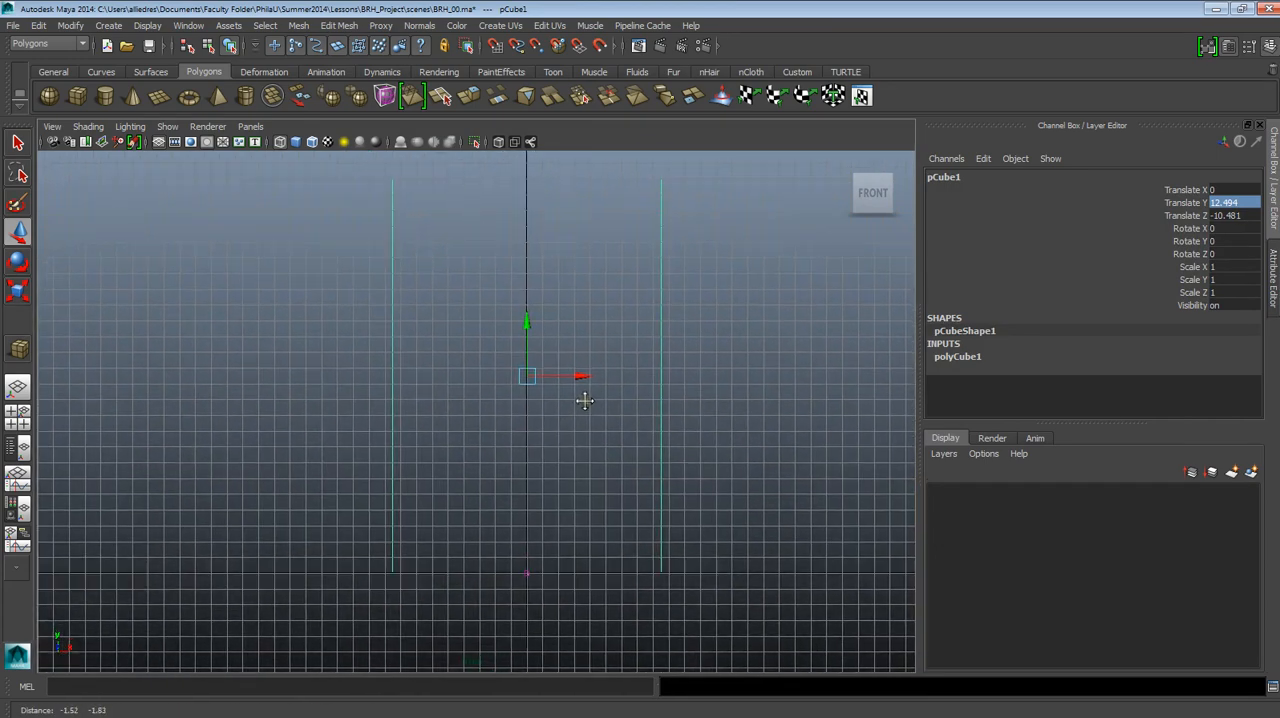
scroll(536, 487, up, 1)
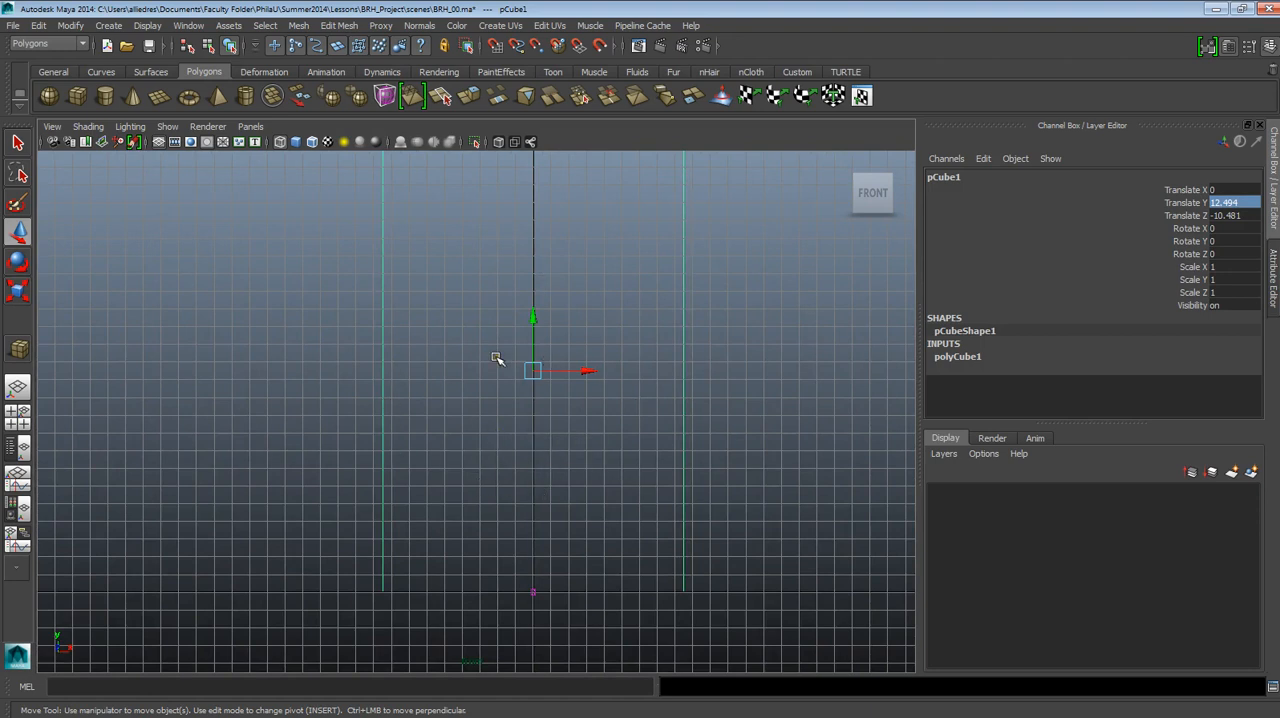
alt+middle_drag(578, 451, 573, 453)
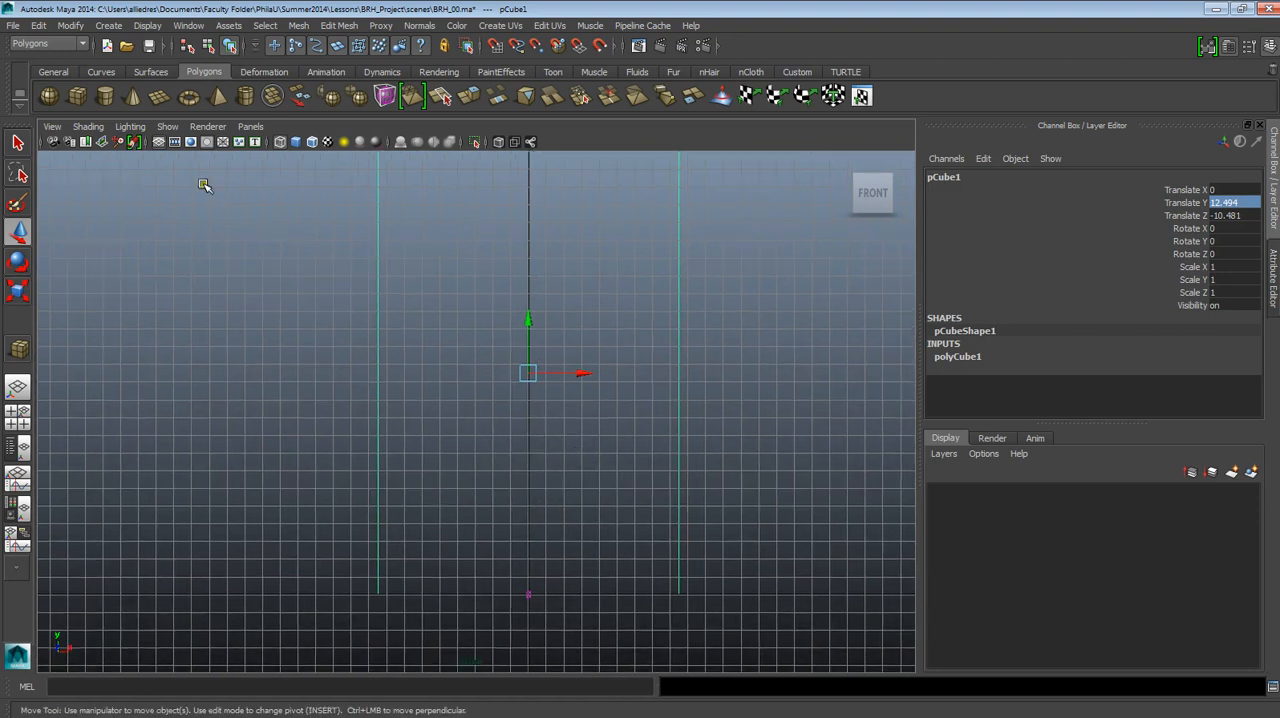
Hide the grid so the cube's full outline can be seen in the front view.
click(147, 26)
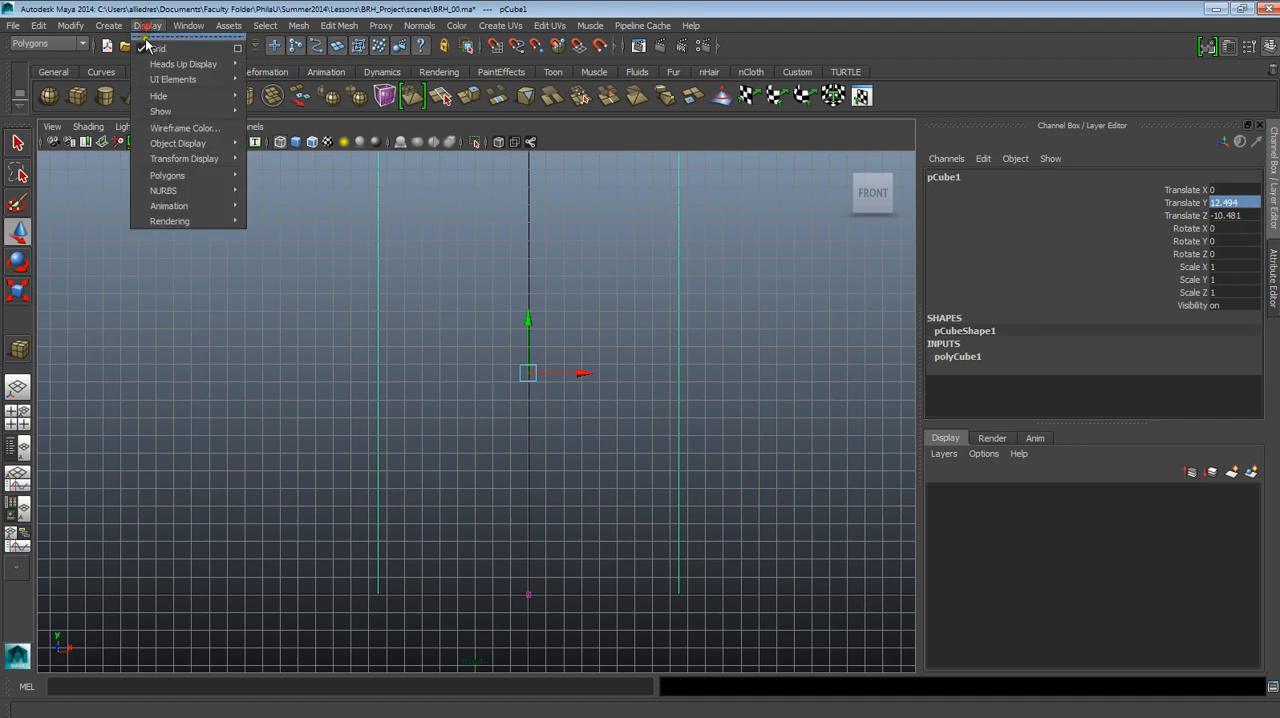
click(150, 47)
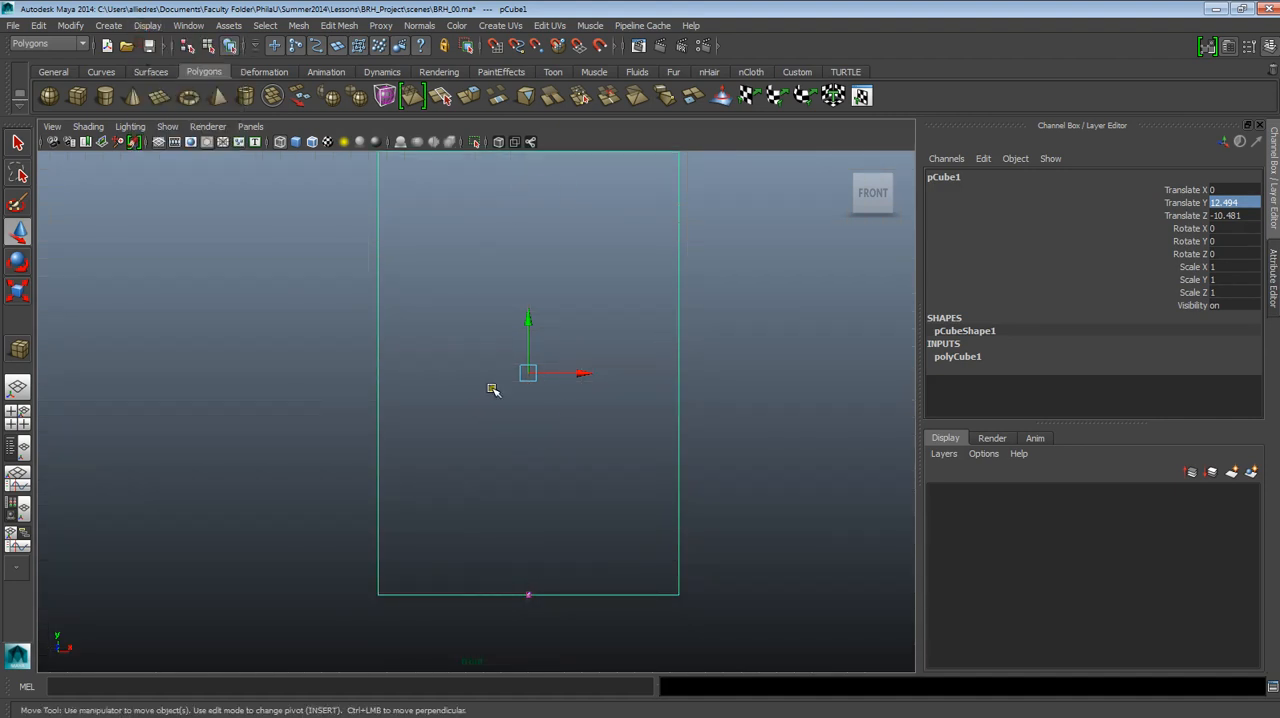
alt+right_drag(541, 458, 555, 553)
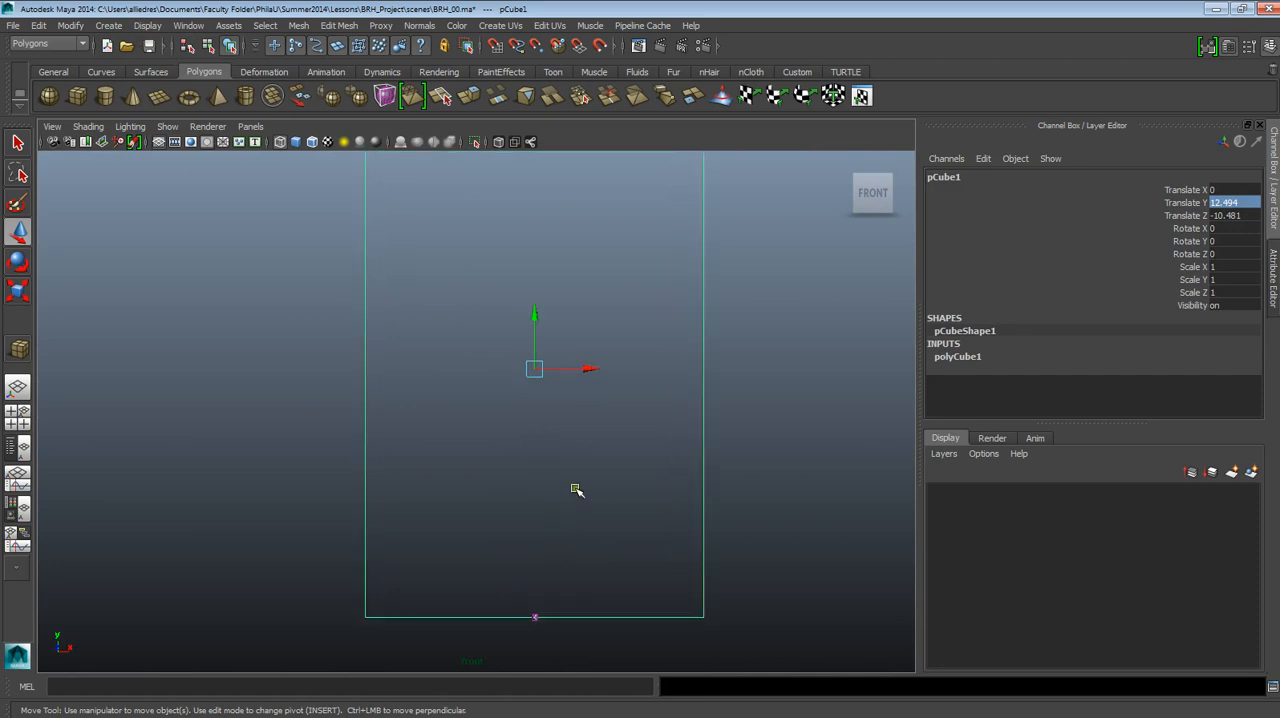
Select the house photo's image plane in the front view.
scroll(560, 445, down, 4)
scroll(562, 446, up, 3)
alt+middle_drag(595, 565, 604, 440)
alt+right_drag(612, 480, 654, 567)
alt+middle_drag(618, 440, 557, 388)
scroll(557, 386, up, 1)
scroll(557, 378, down, 3)
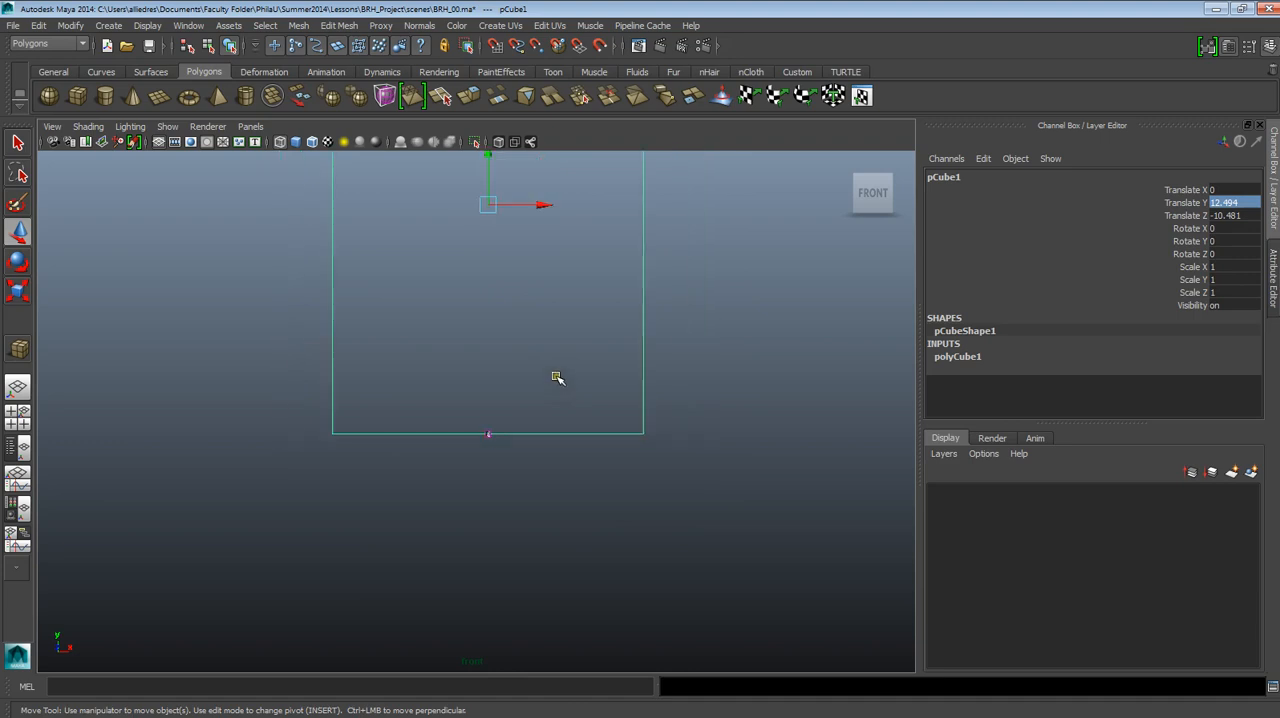
alt+middle_drag(555, 308, 580, 343)
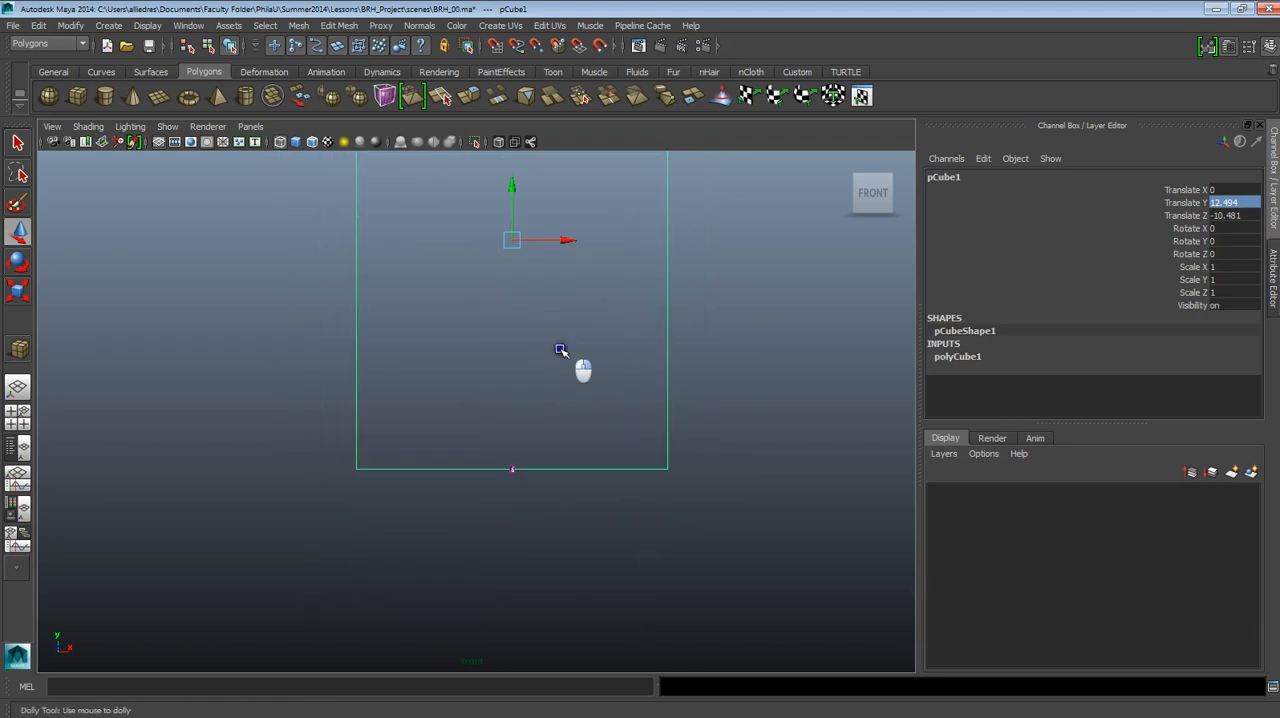
mouse_move(563, 351)
alt+right_down()
mouse_move(530, 280)
mouse_move(560, 343)
alt+right_up()
alt+middle_drag(560, 343, 524, 440)
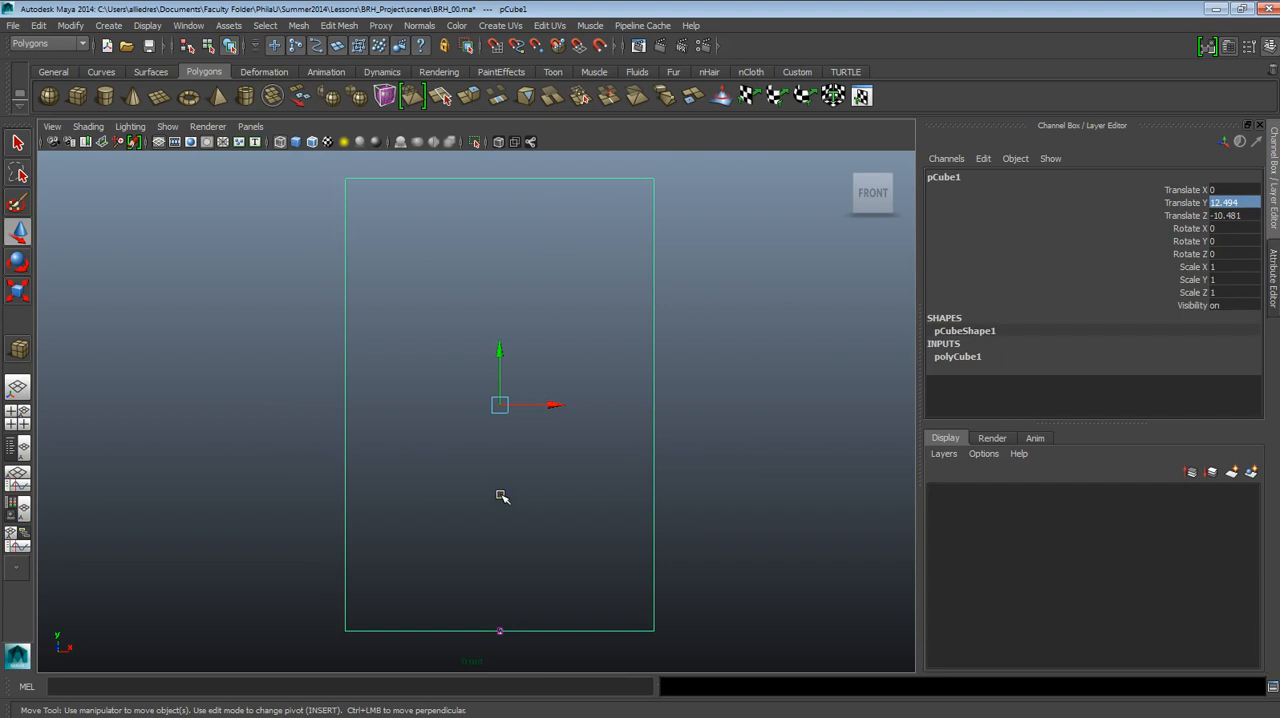
alt+middle_drag(474, 572, 476, 366)
alt+right_drag(500, 405, 613, 662)
alt+middle_drag(612, 502, 465, 427)
alt+right_drag(465, 427, 488, 468)
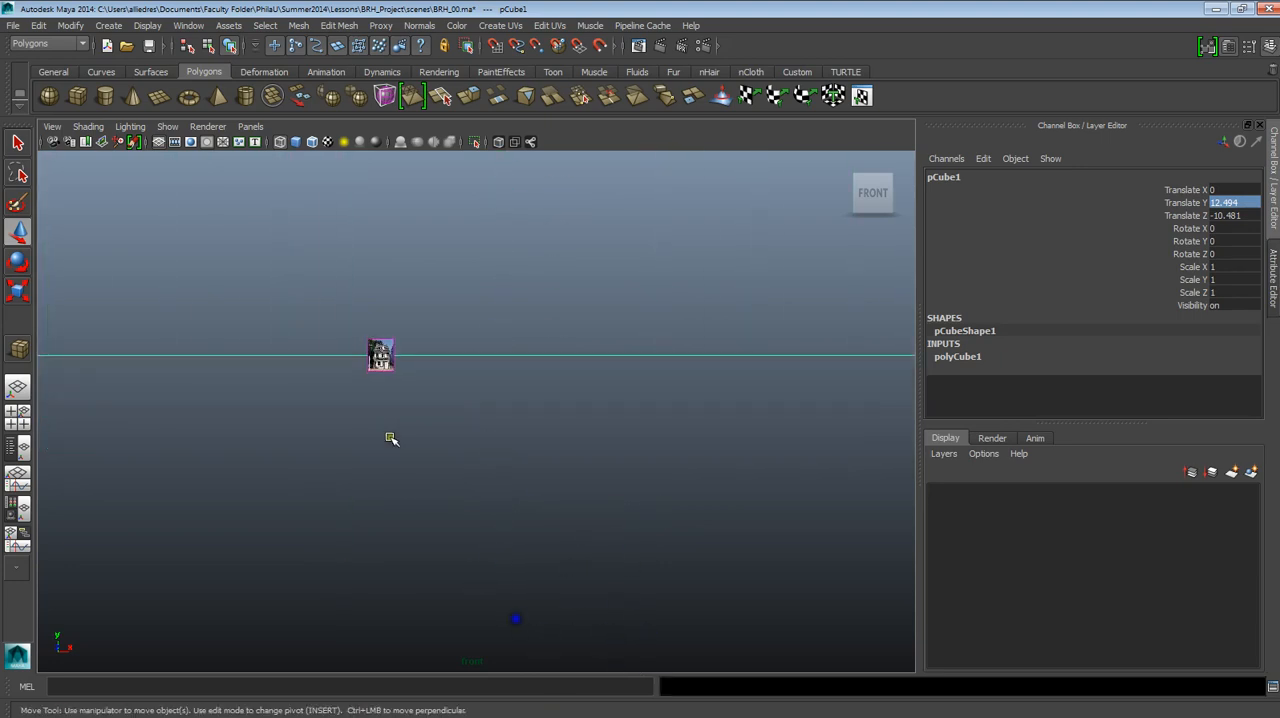
alt+middle_drag(378, 342, 467, 431)
click(466, 428)
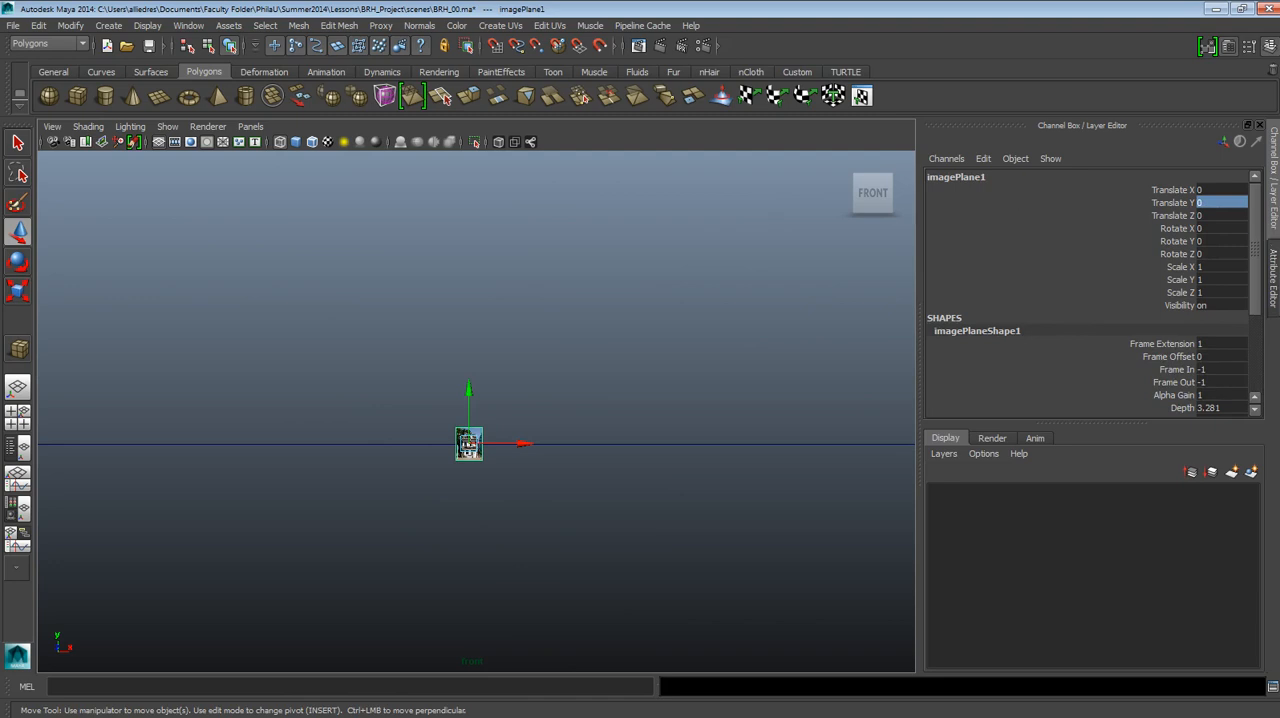
Look through the image plane's shape attributes, such as depth and size, and open and close the Move Tool settings.
scroll(1250, 230, down, 3)
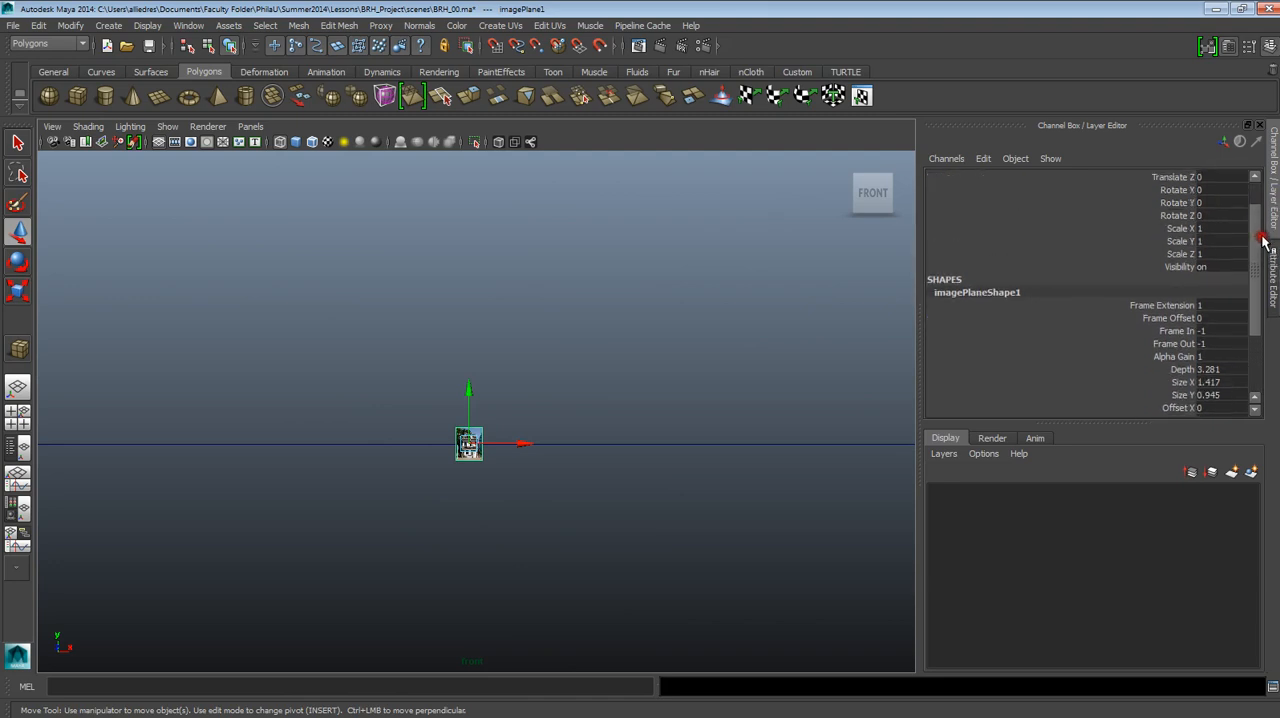
scroll(1250, 335, up, 3)
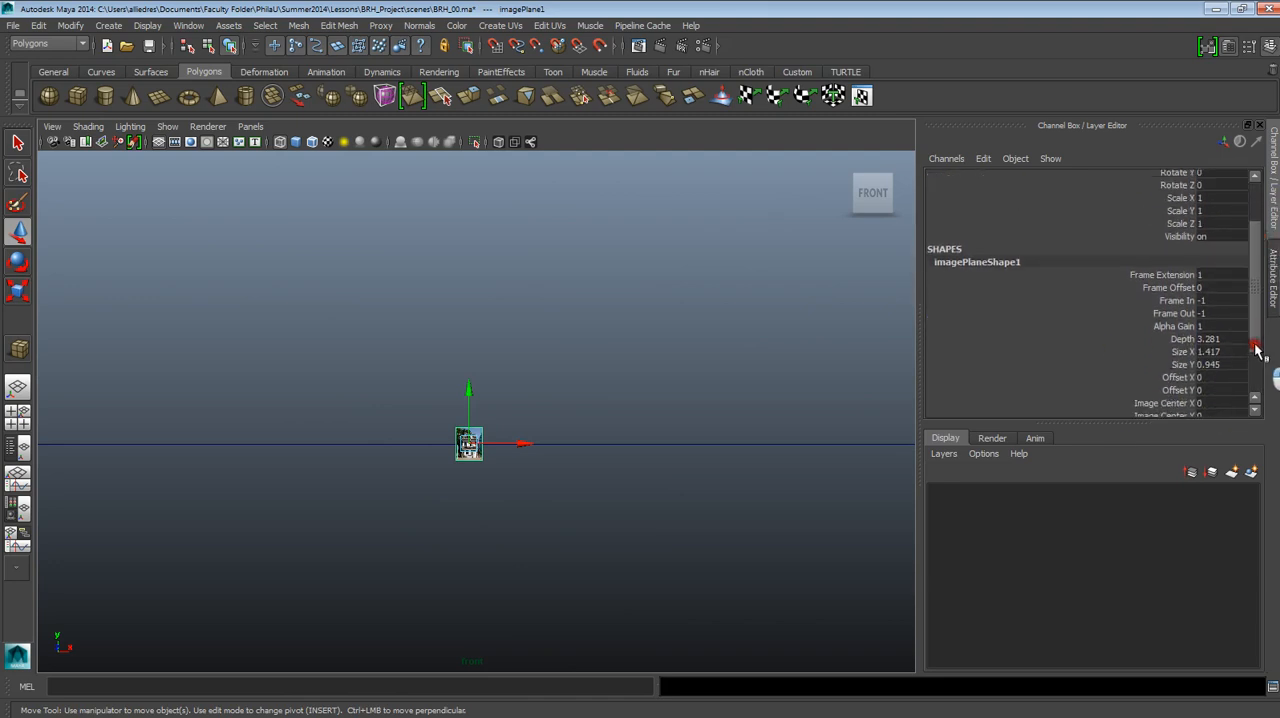
click(1228, 46)
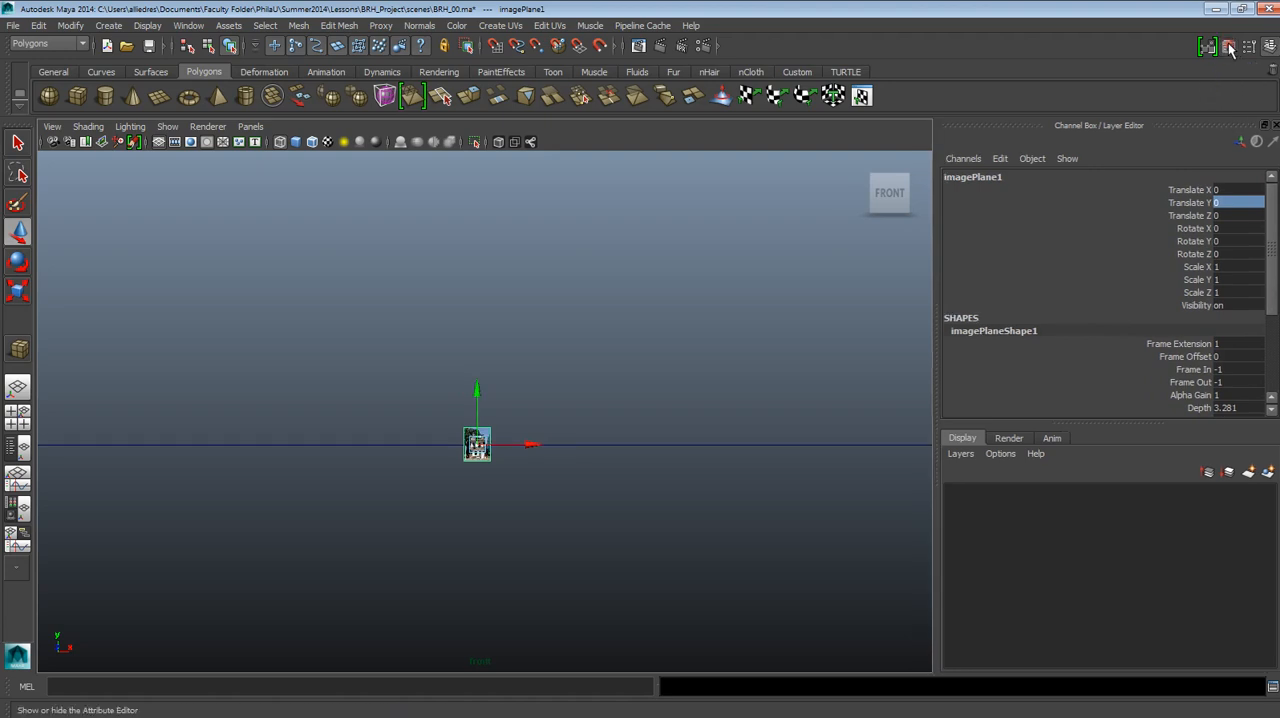
click(1248, 46)
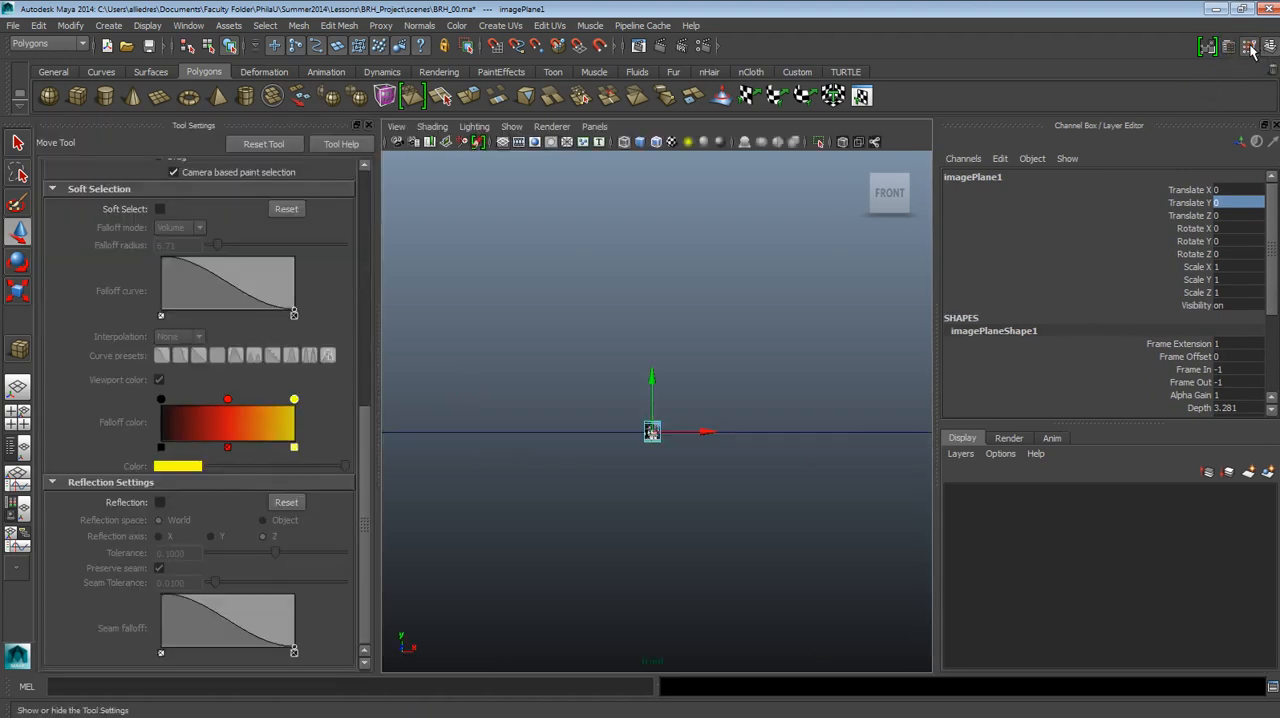
click(359, 128)
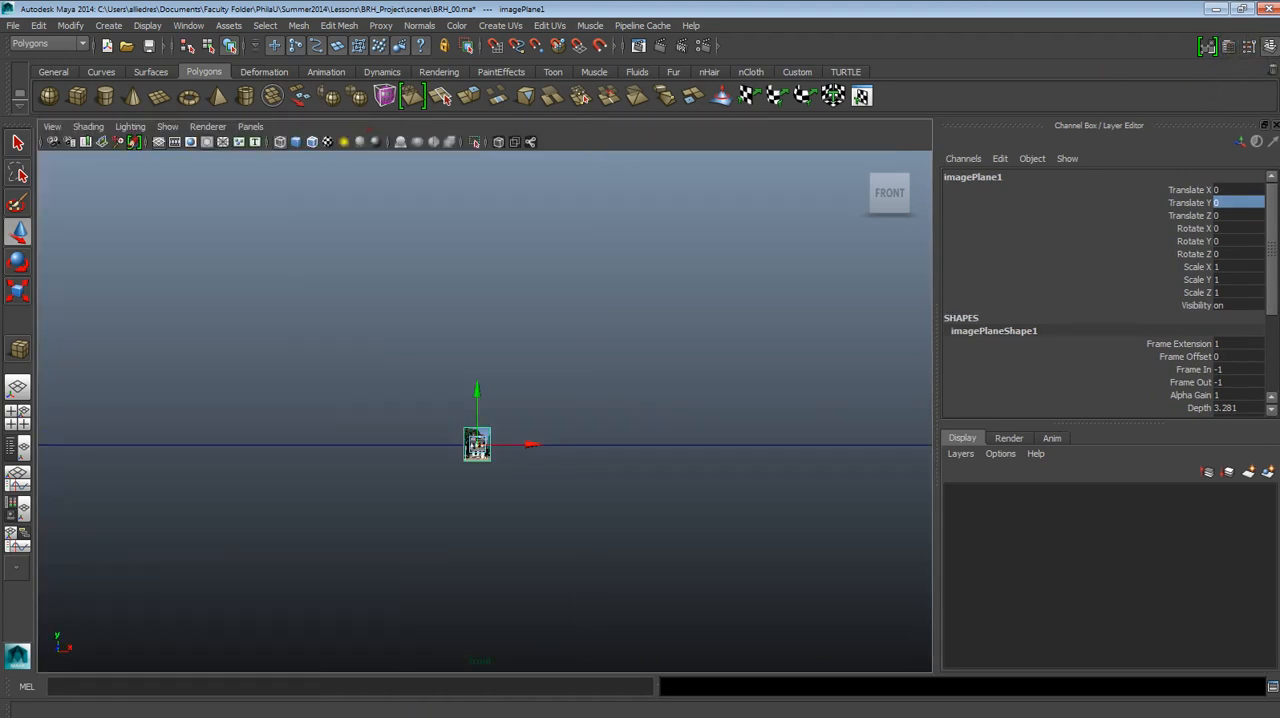
Set the image plane's height to 25 in its Placement Extras attributes, keeping the picture's aspect ratio.
click(1228, 47)
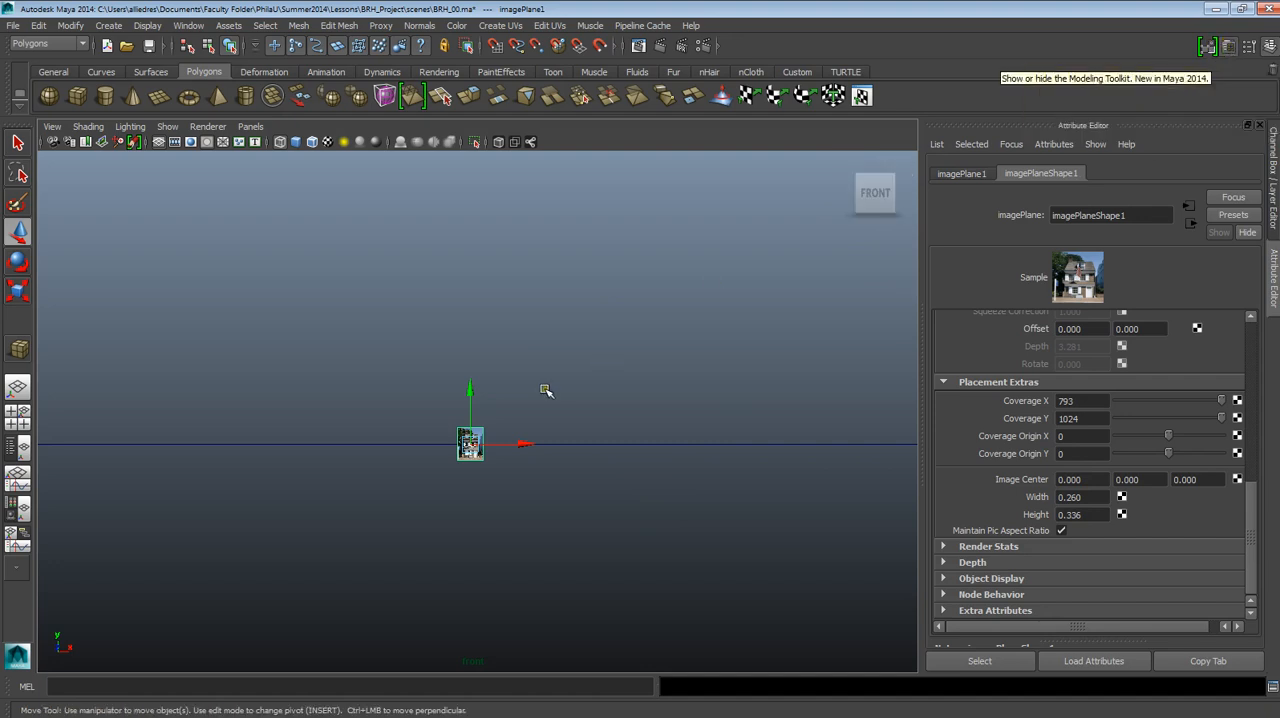
alt+middle_drag(598, 374, 643, 326)
alt+right_drag(643, 326, 563, 150)
alt+middle_drag(586, 286, 594, 366)
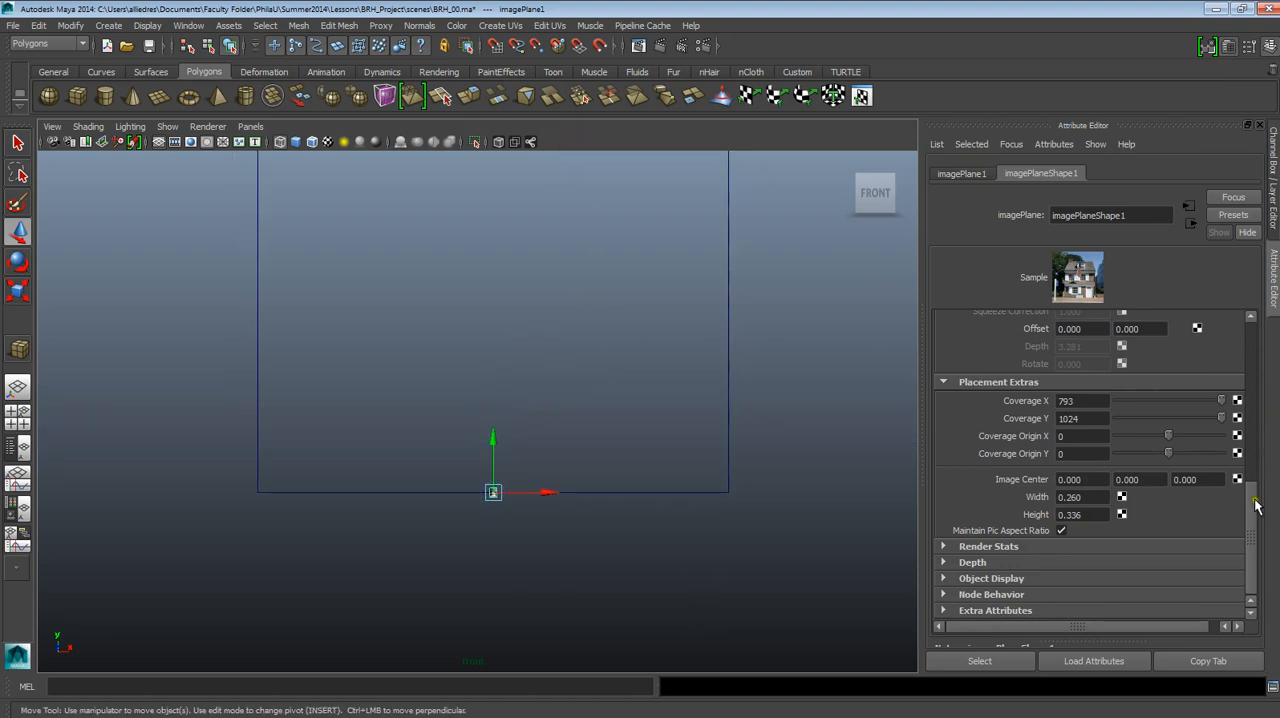
drag(1256, 507, 1254, 335)
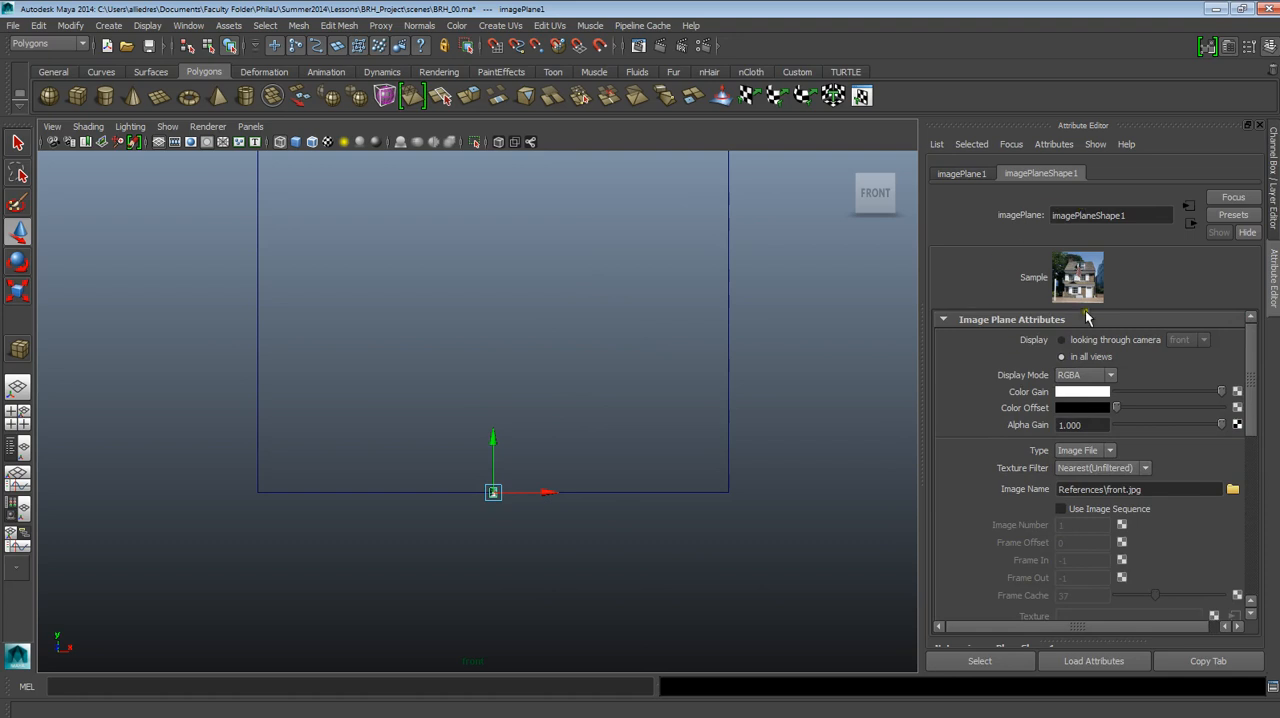
drag(1245, 372, 1249, 530)
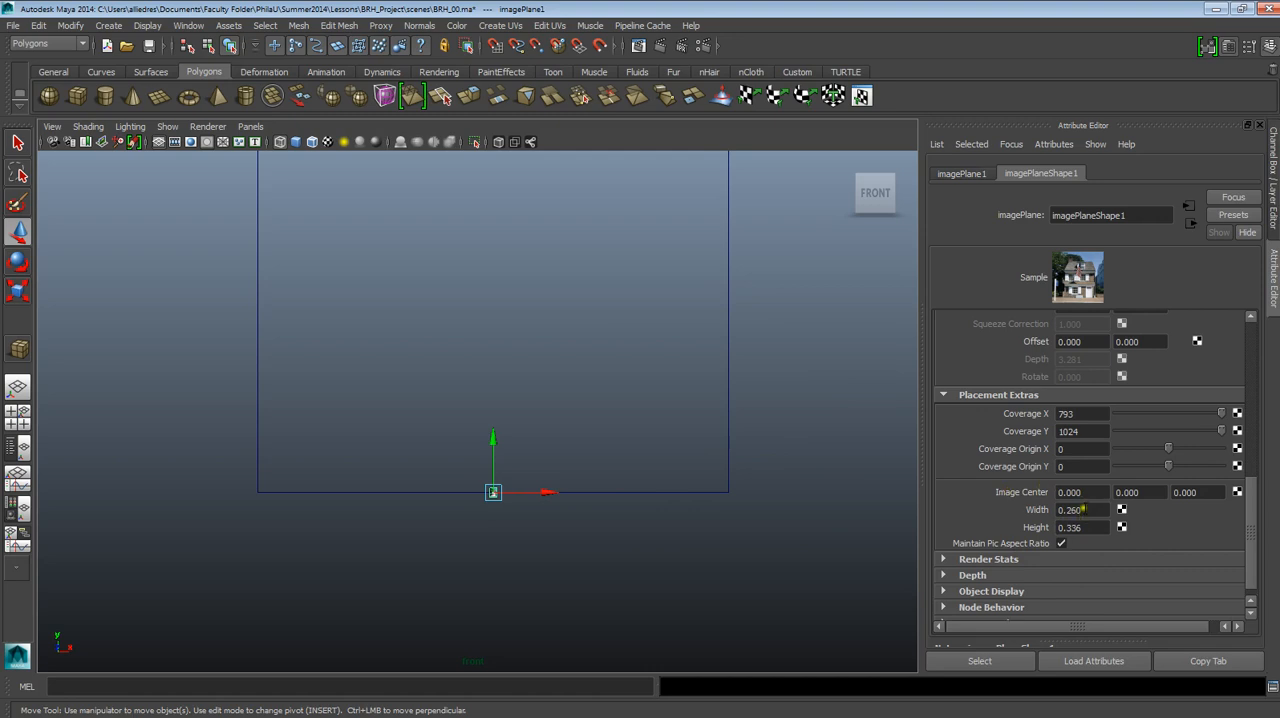
click(1086, 531)
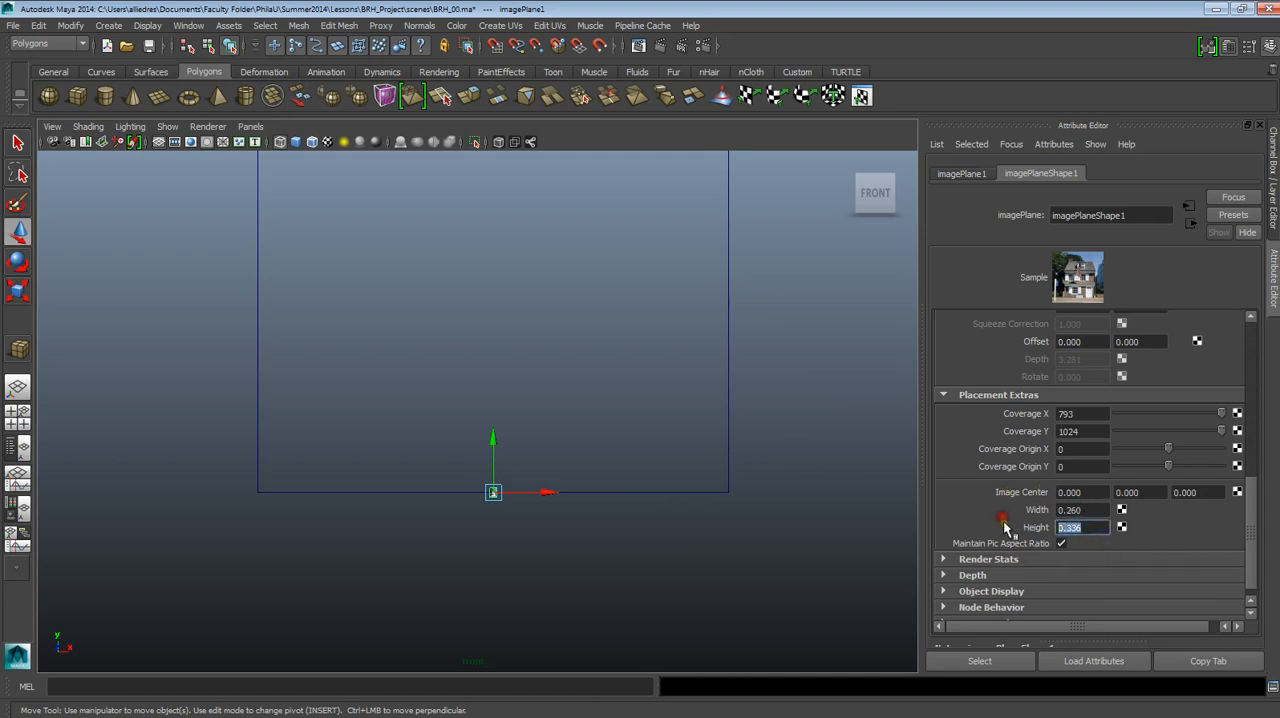
text(25.000)
key(Return)
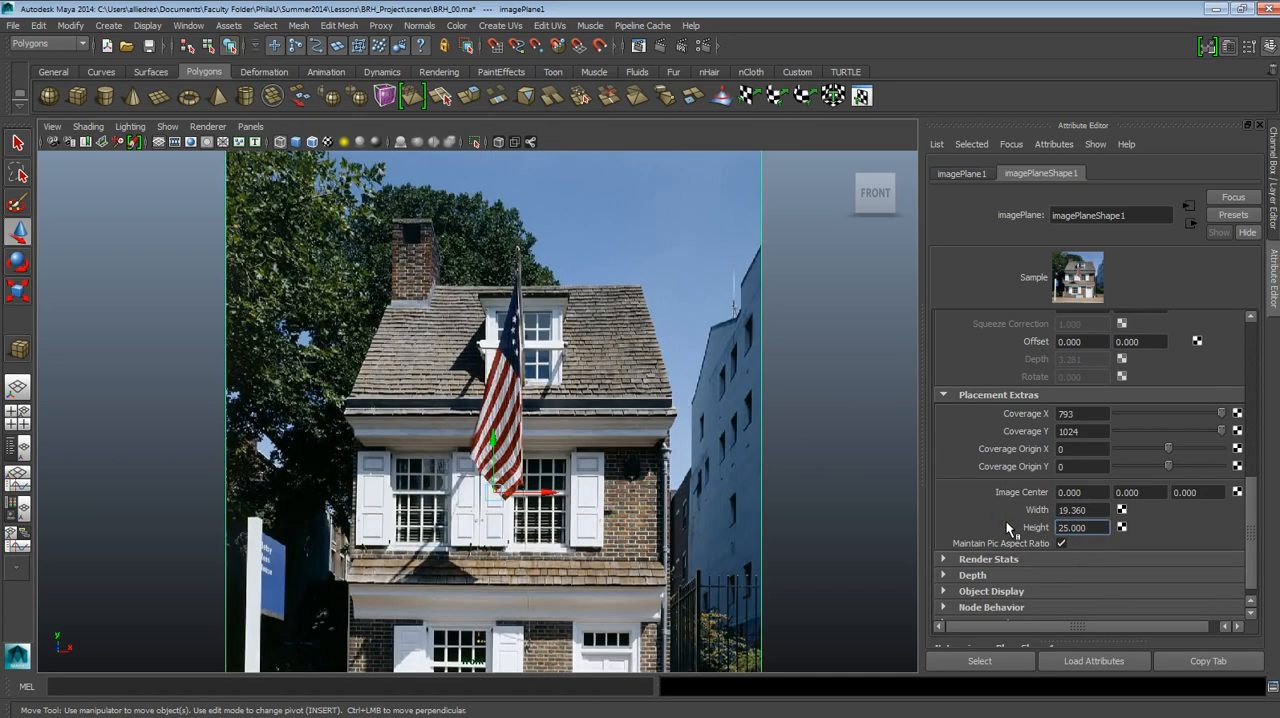
Move the image plane straight up in the front view so the base of the house sits near ground level.
scroll(405, 556, down, 1)
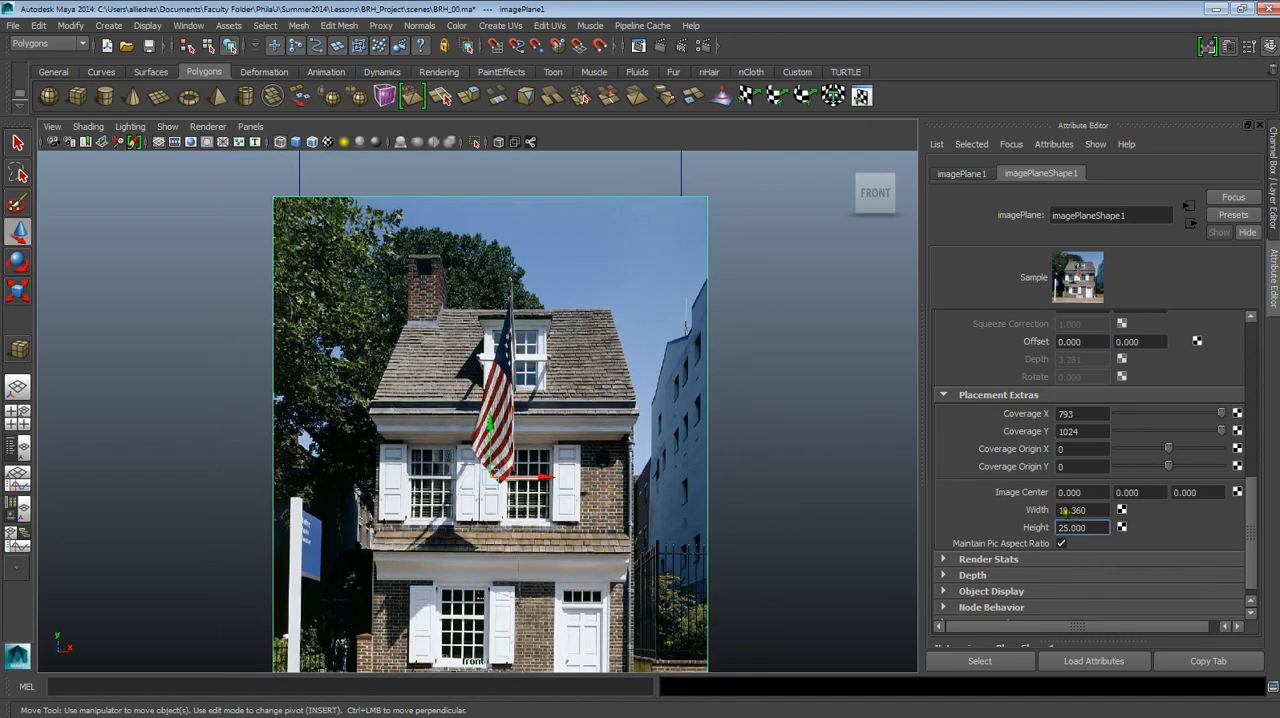
alt+middle_drag(469, 492, 479, 403)
scroll(500, 380, up, 1)
scroll(515, 365, down, 1)
alt+middle_drag(526, 352, 568, 476)
drag(534, 500, 521, 283)
alt+middle_drag(542, 332, 541, 273)
alt+right_drag(541, 273, 556, 358)
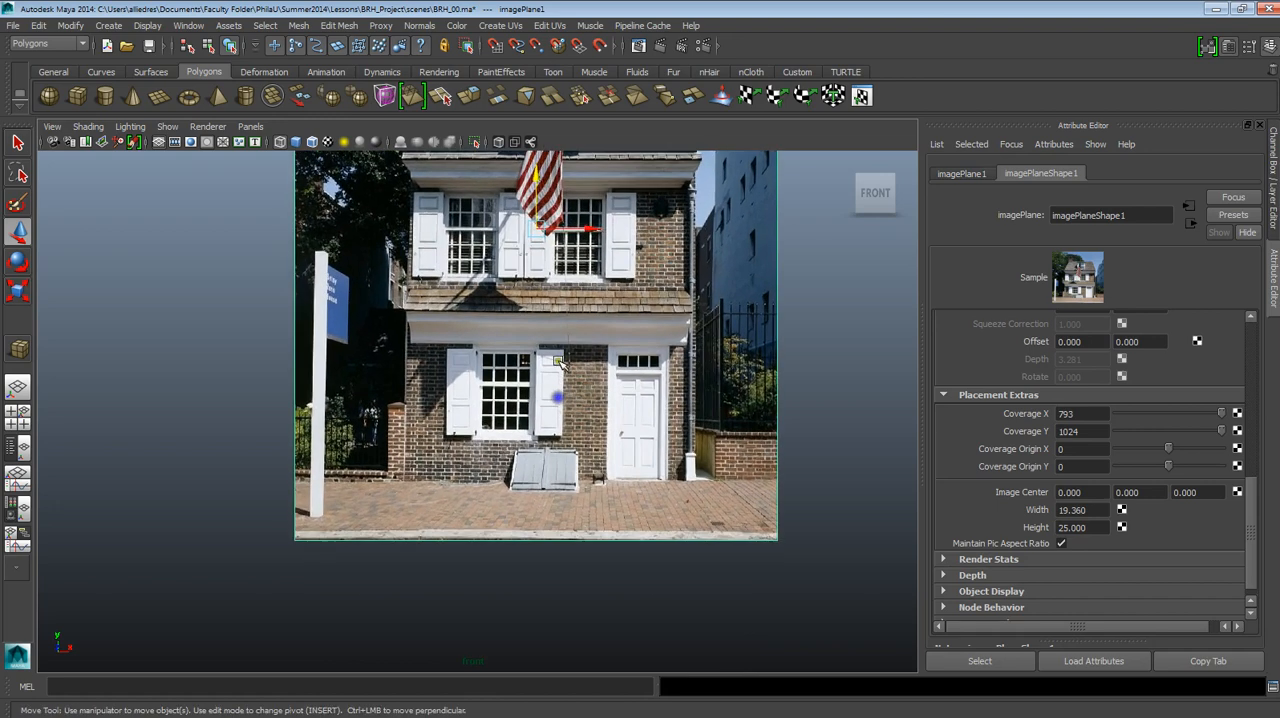
alt+middle_drag(556, 358, 544, 396)
Show the grid and lower the image plane to about 10 in Y to align the house's base with the ground line.
click(147, 25)
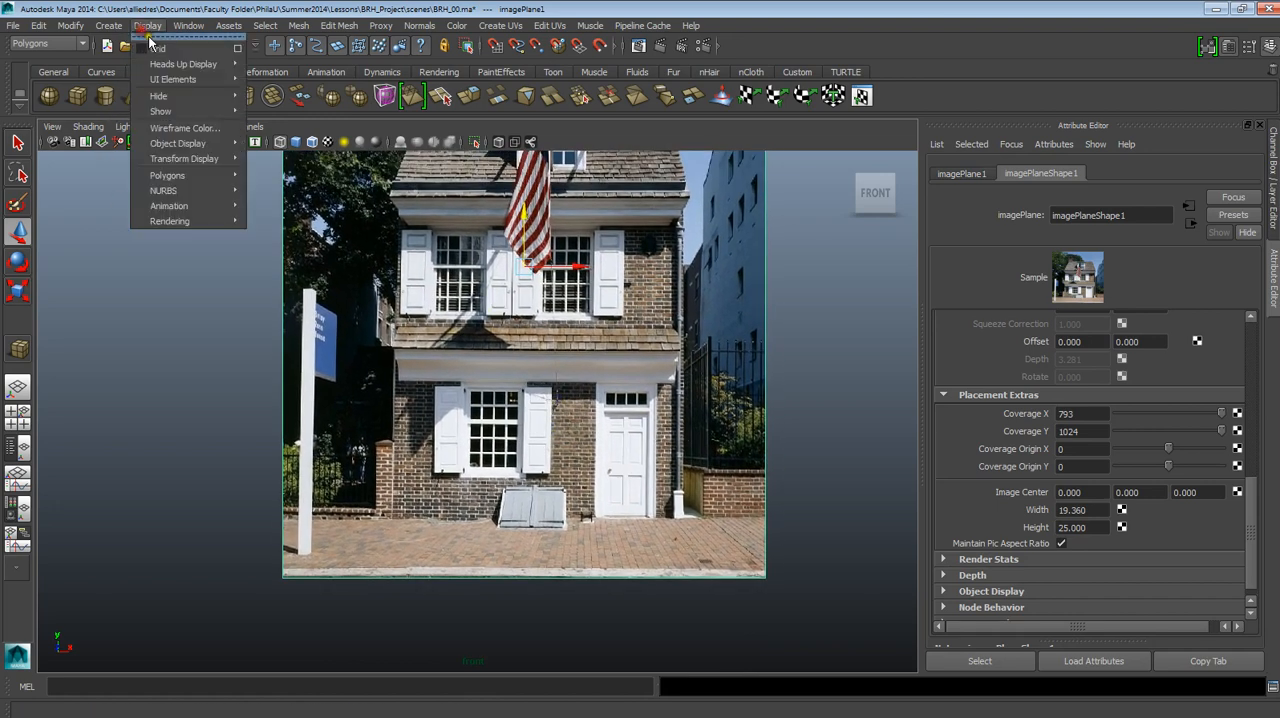
click(160, 44)
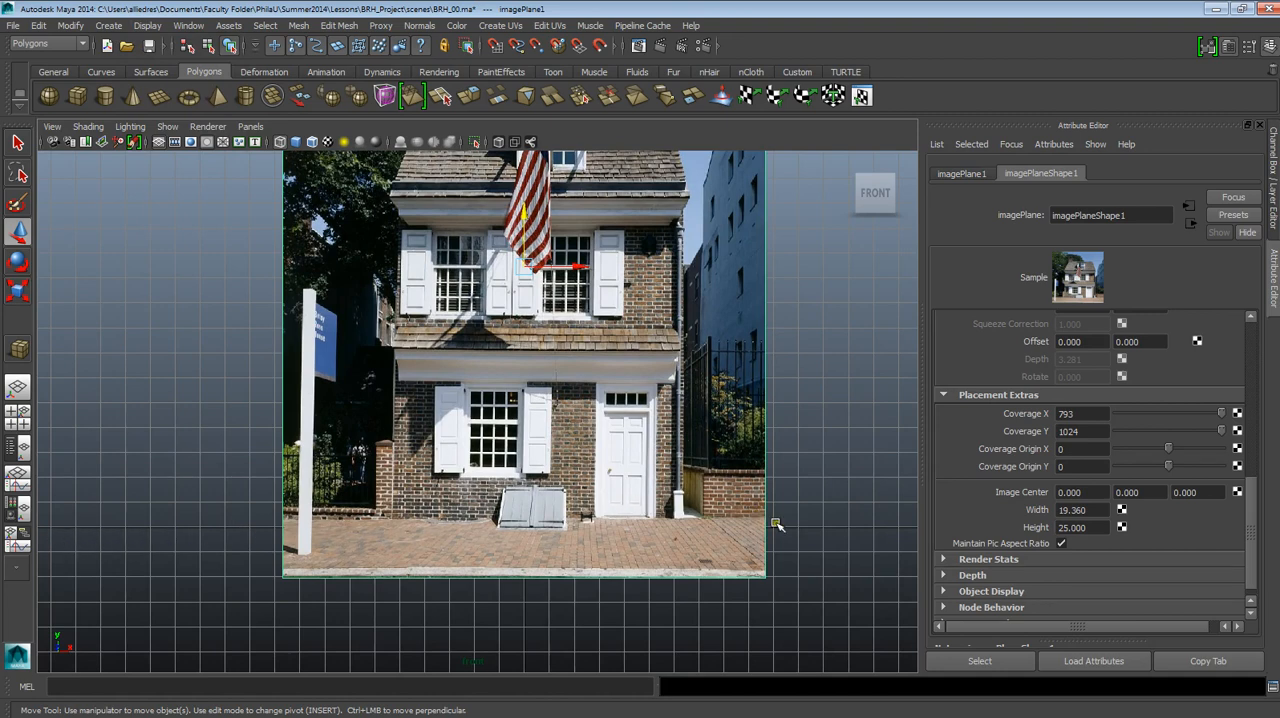
click(735, 520)
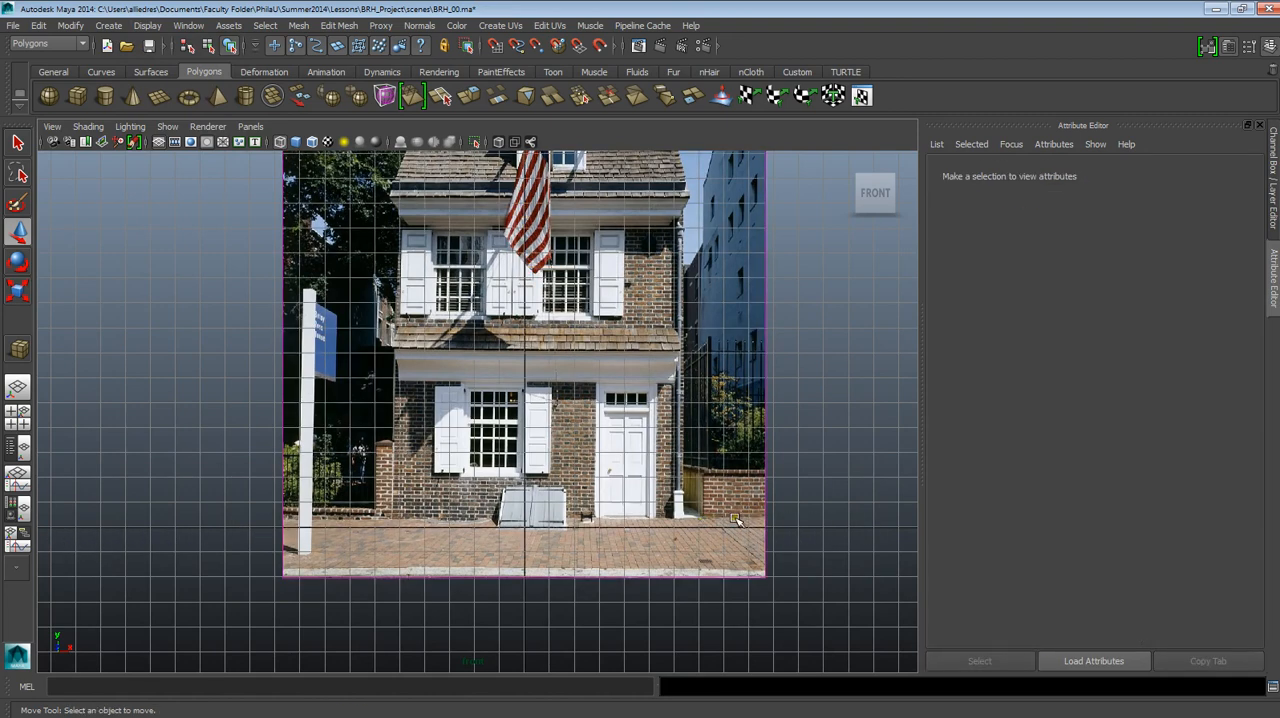
click(760, 515)
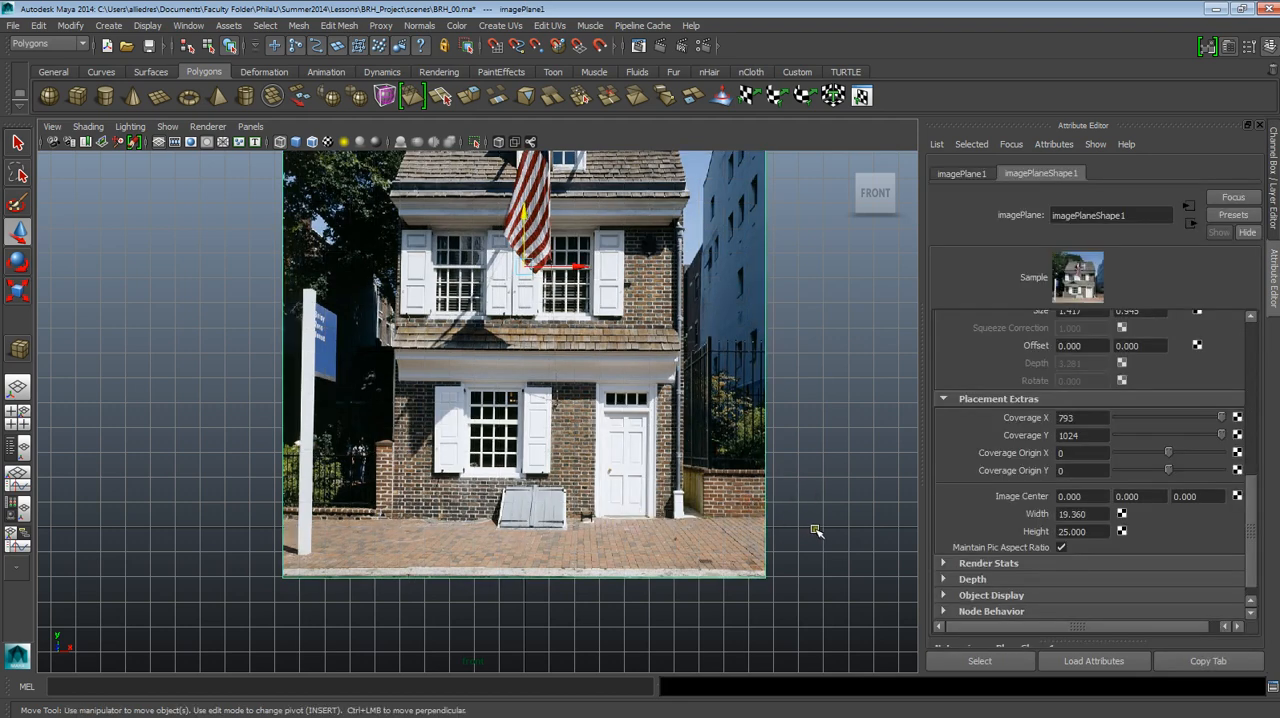
drag(533, 238, 526, 249)
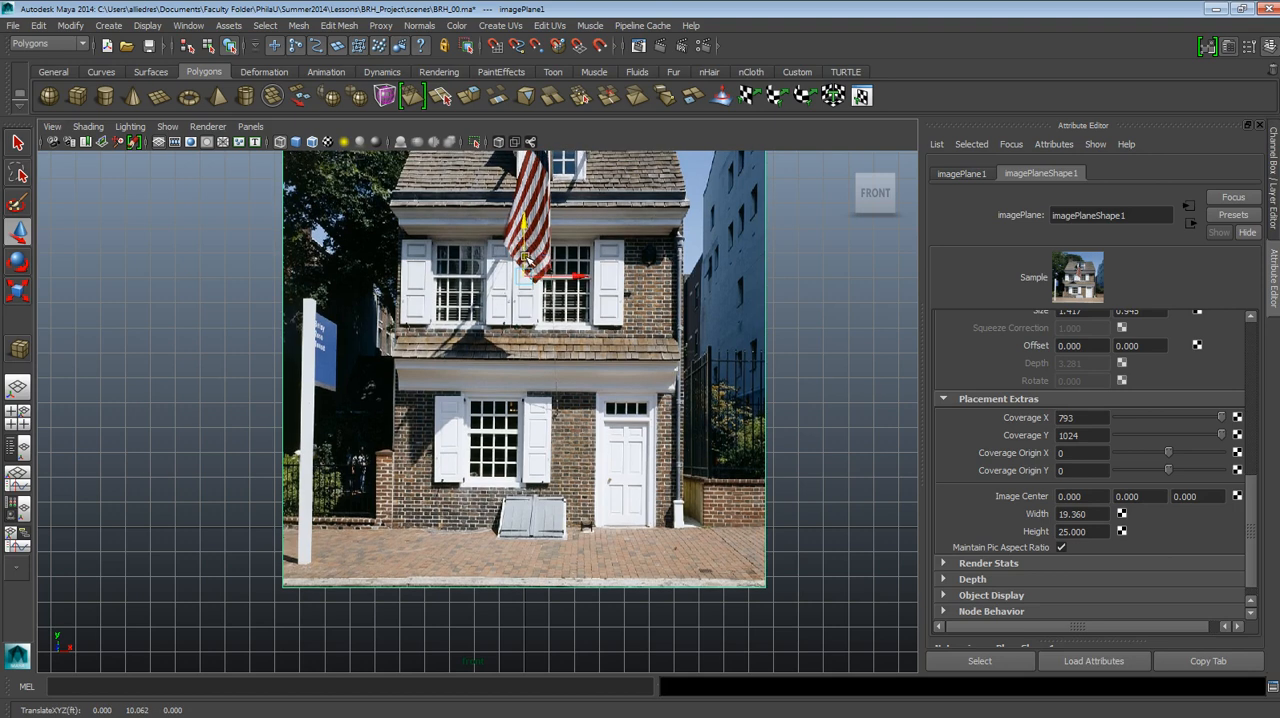
drag(525, 256, 525, 258)
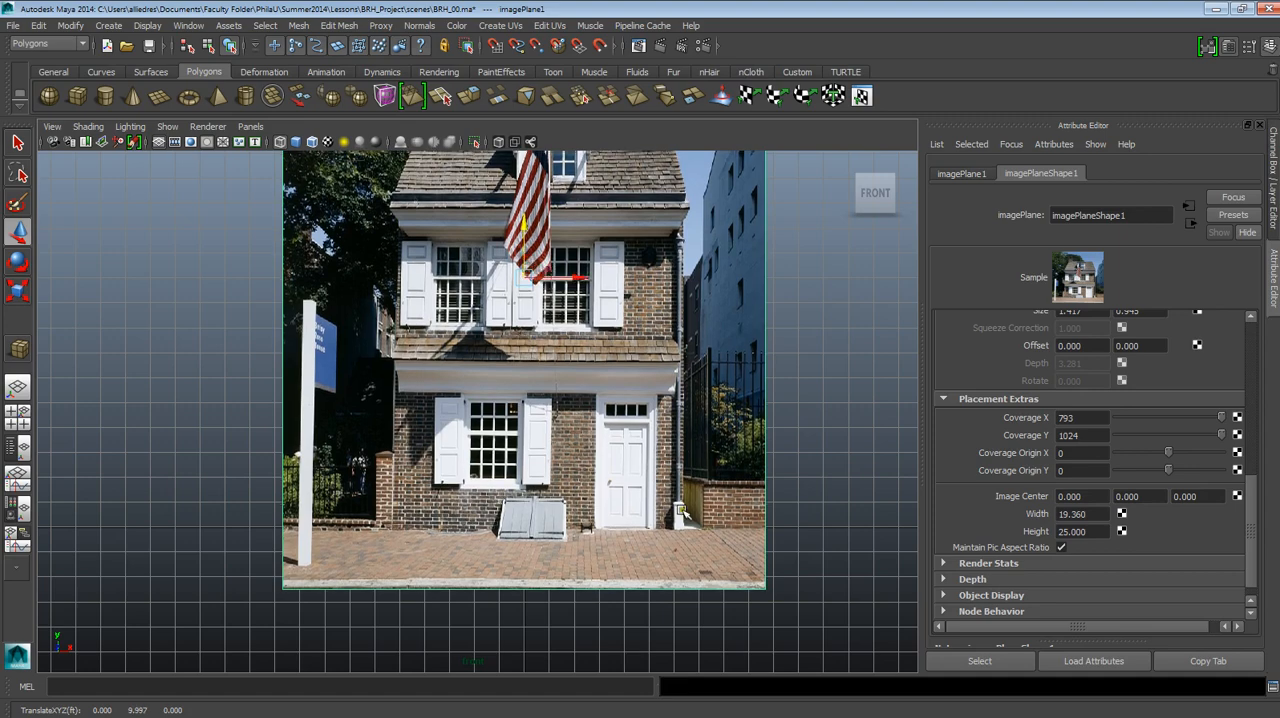
In the perspective view, move the image plane back along Z to about -20, behind the cube, and return to the front view.
alt+middle_drag(687, 477, 673, 536)
scroll(673, 536, down, 2)
scroll(673, 536, up, 1)
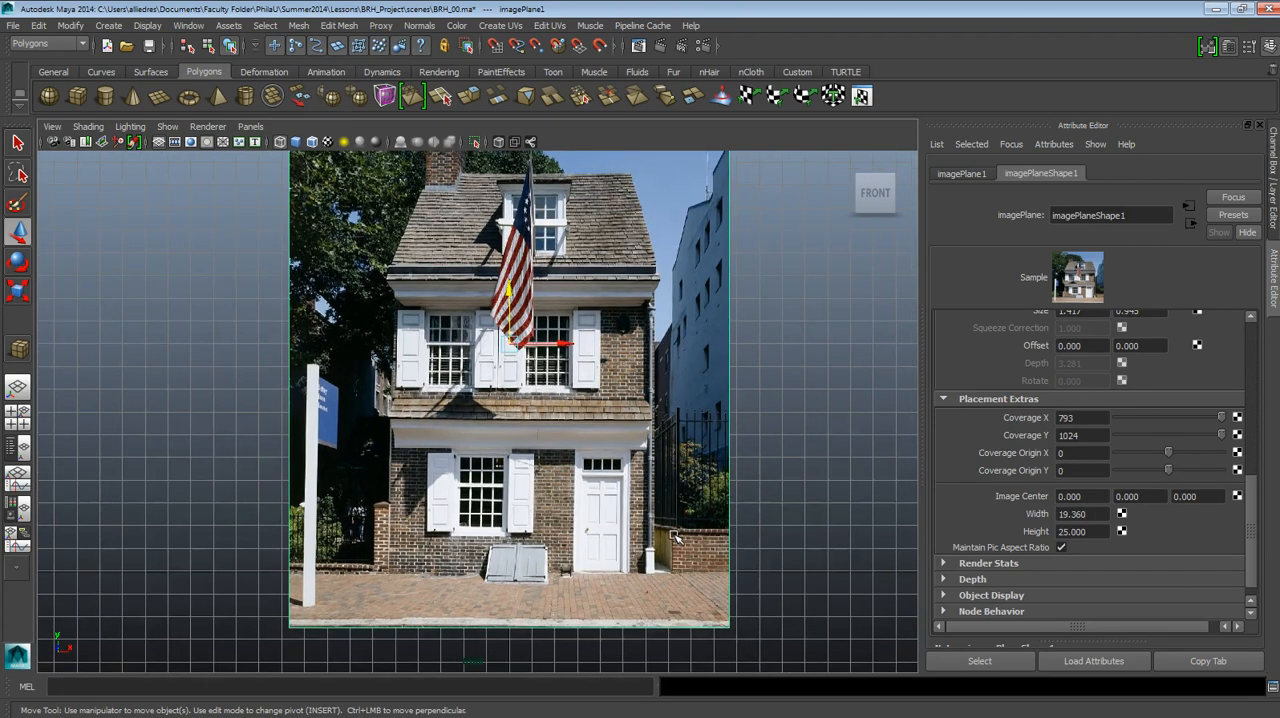
alt+middle_drag(679, 466, 693, 549)
scroll(717, 533, down, 3)
scroll(716, 533, up, 1)
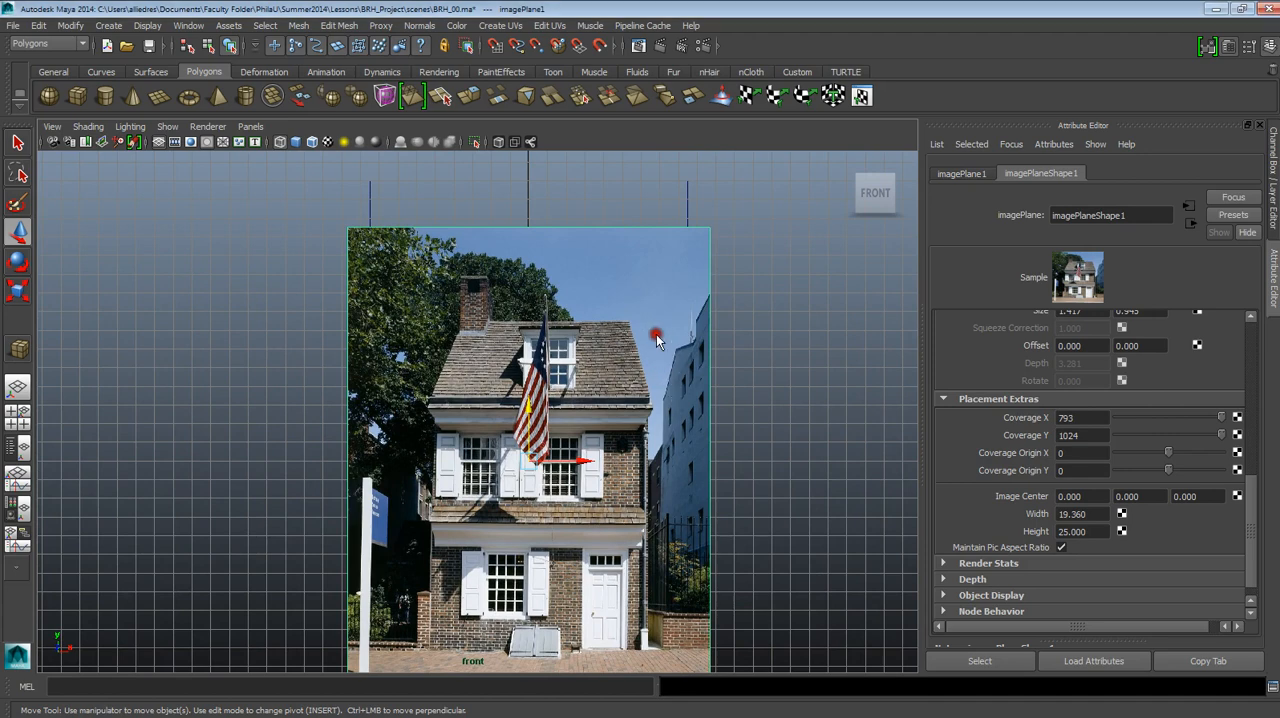
alt+drag(656, 334, 565, 322)
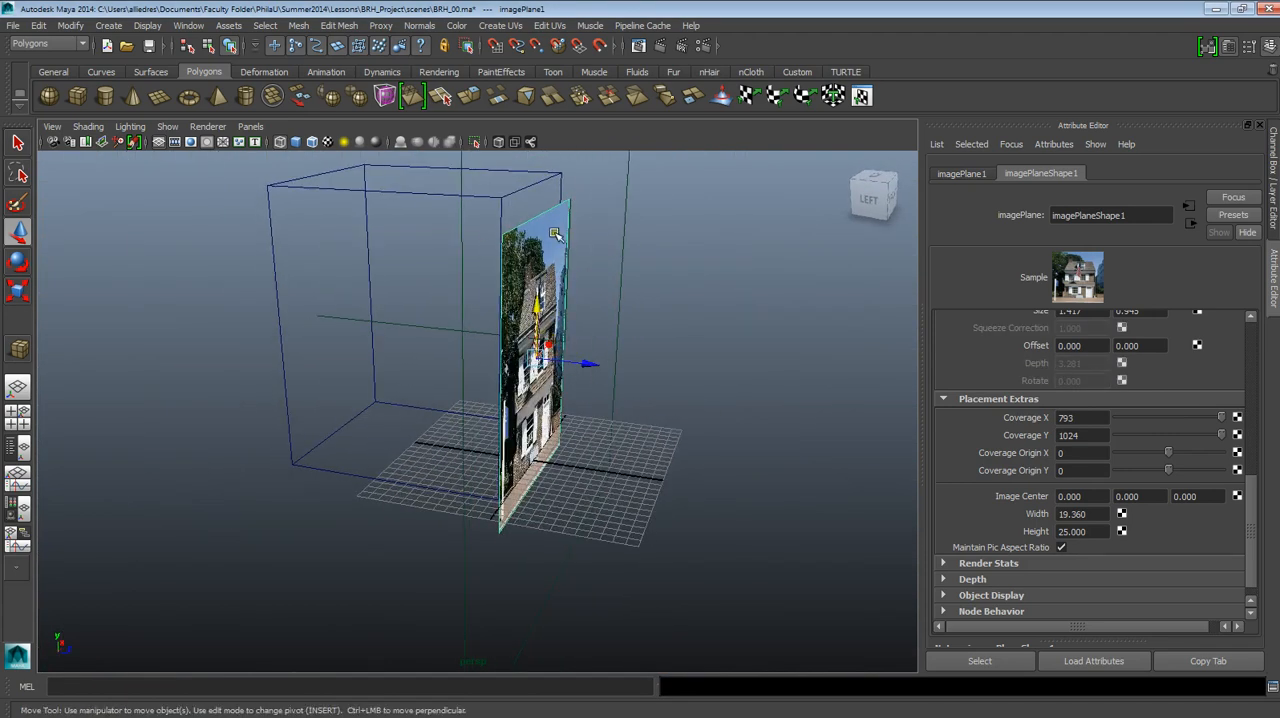
click(499, 203)
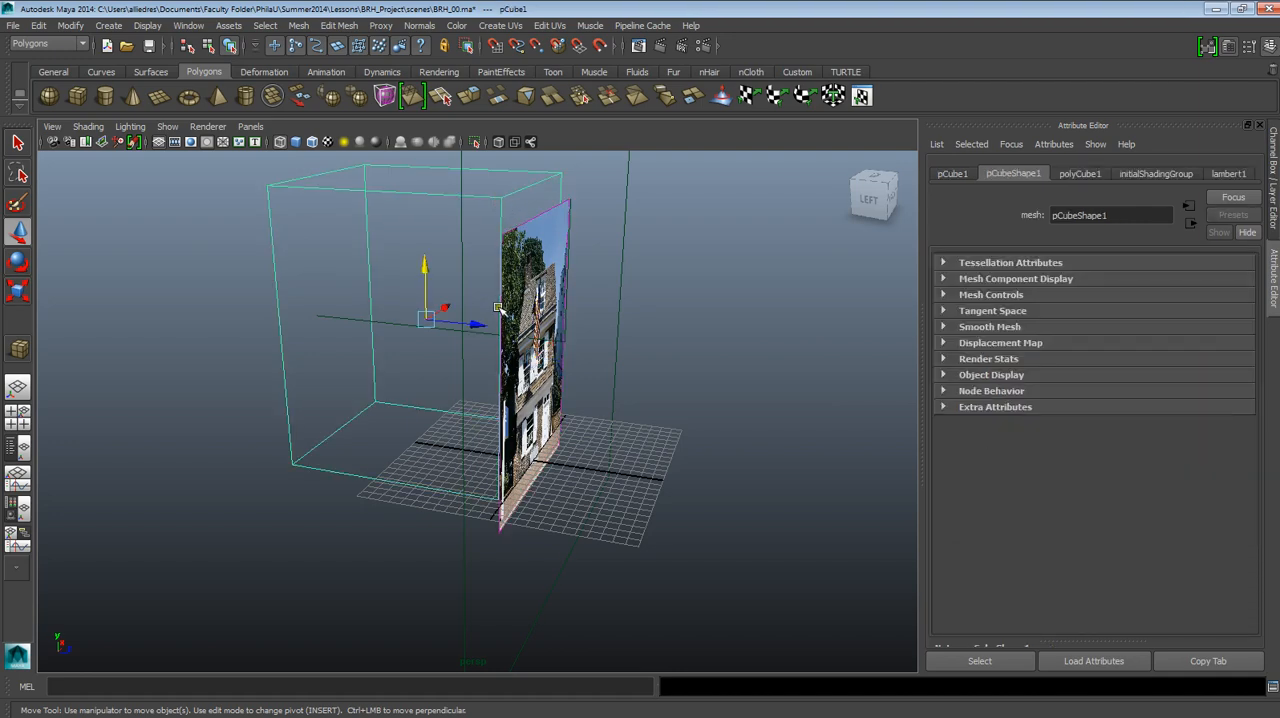
click(572, 208)
click(575, 197)
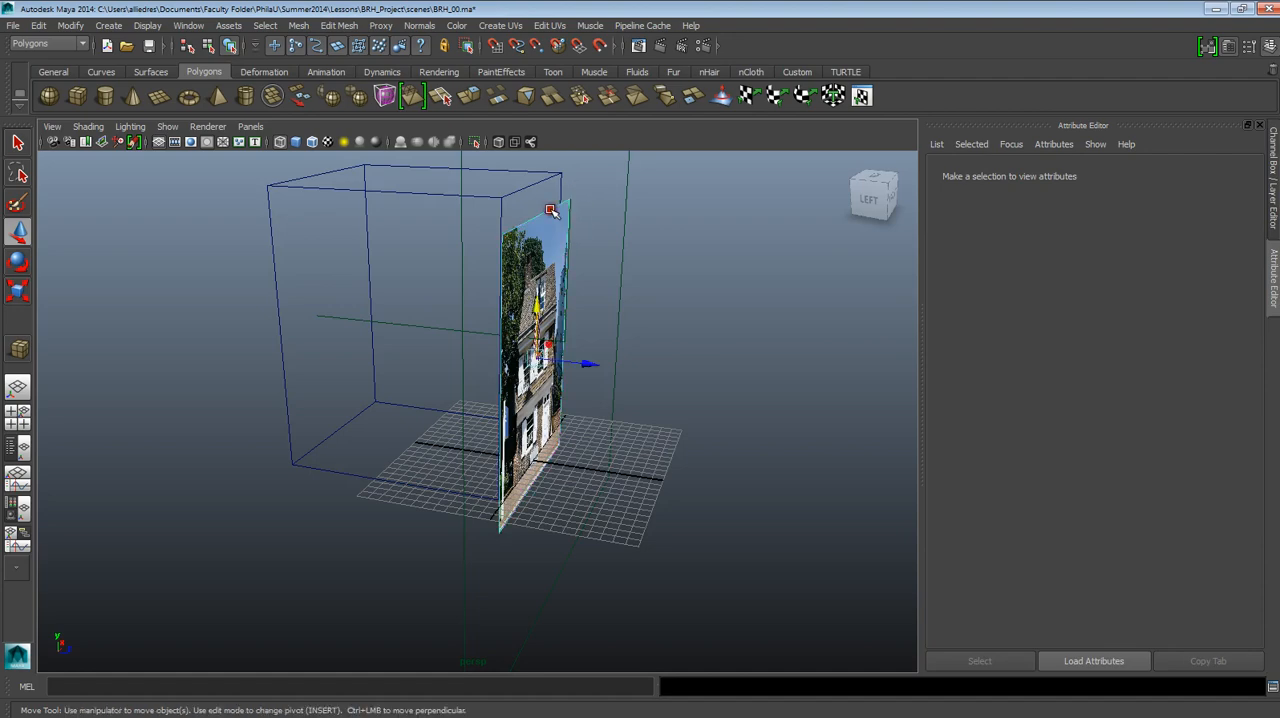
drag(583, 360, 410, 378)
key(space)
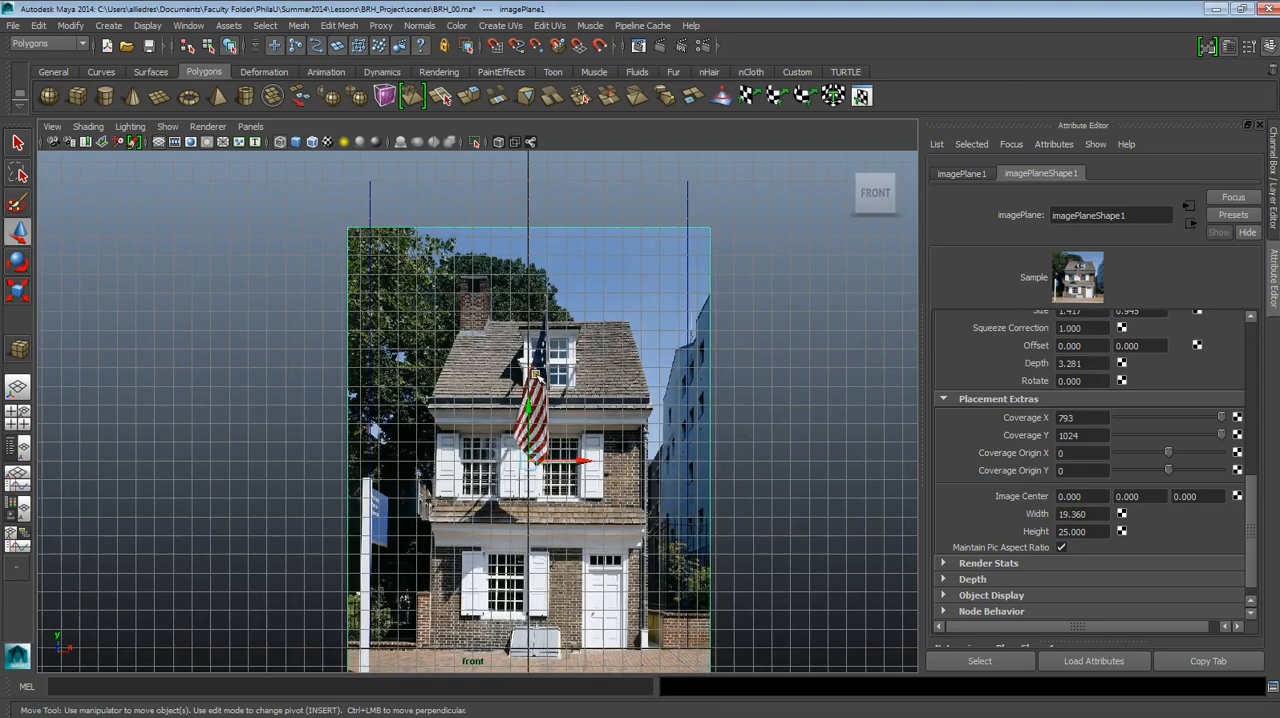
Compare the cube's outline with the photographed house and enlarge the image plane to a height of 35.
scroll(596, 375, up, 1)
click(688, 192)
click(695, 196)
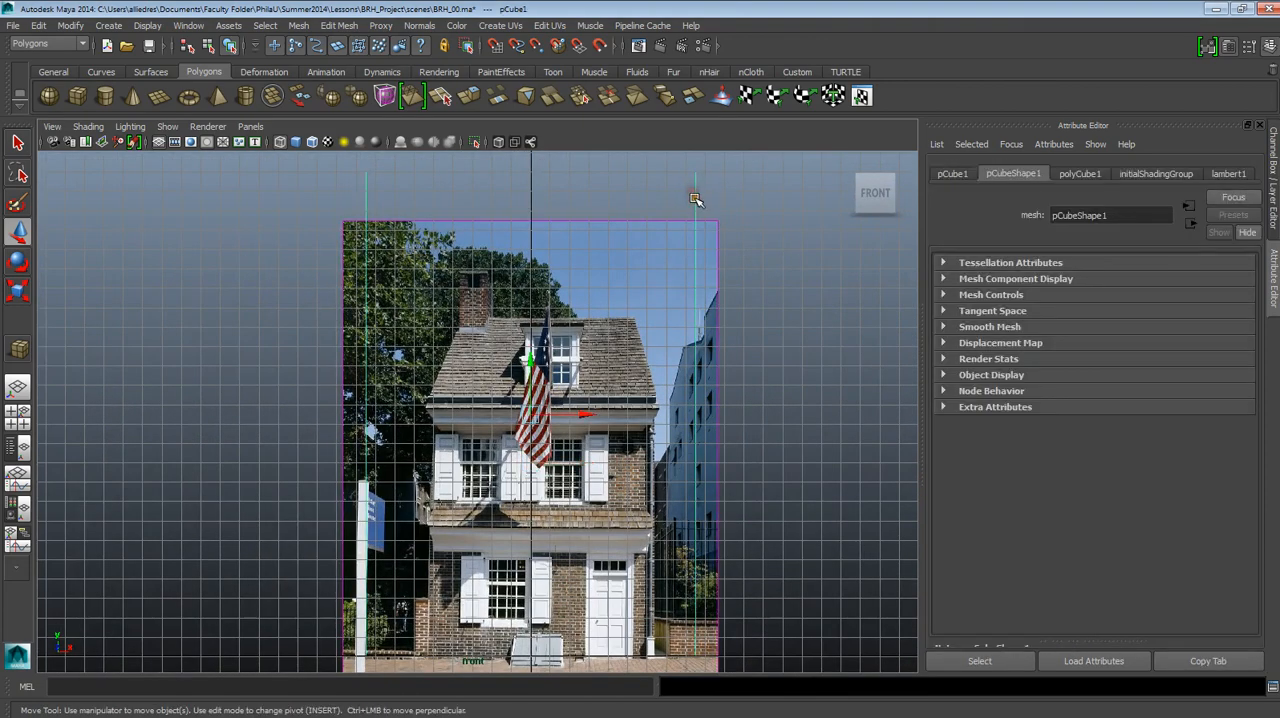
alt+middle_drag(614, 466, 620, 440)
scroll(621, 431, down, 2)
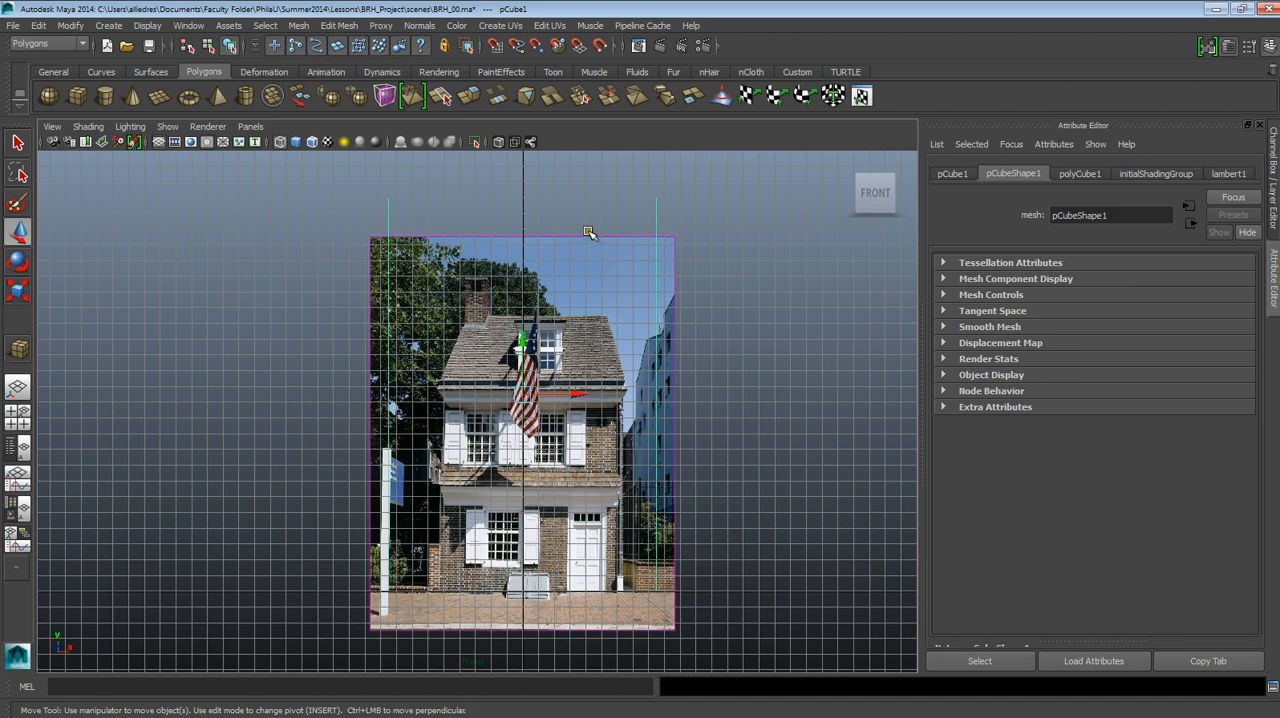
click(612, 250)
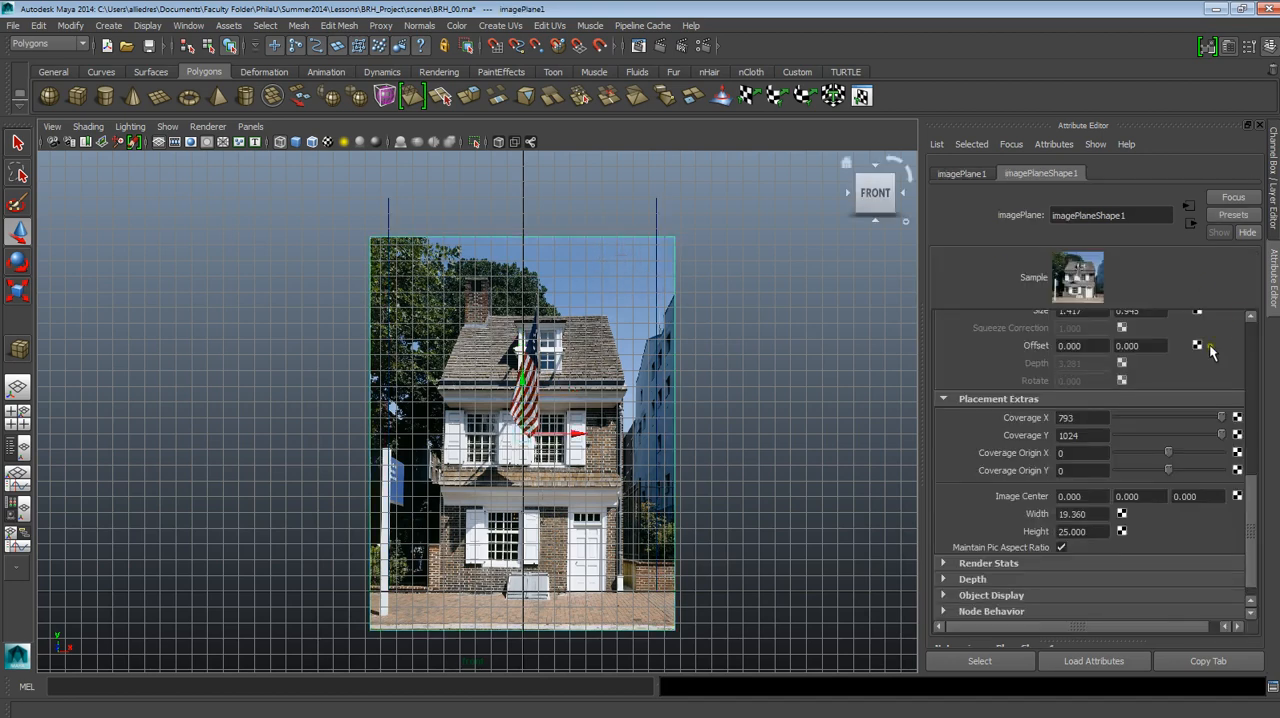
click(1080, 532)
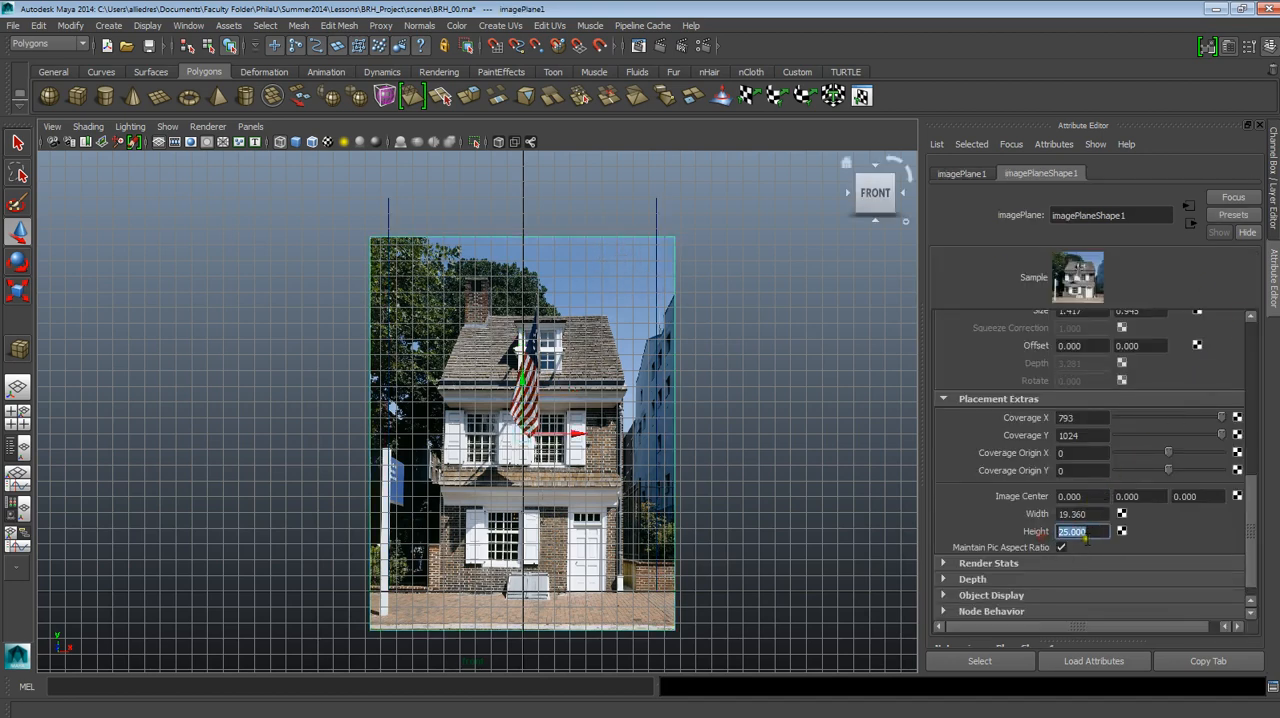
text(35)
key(Return)
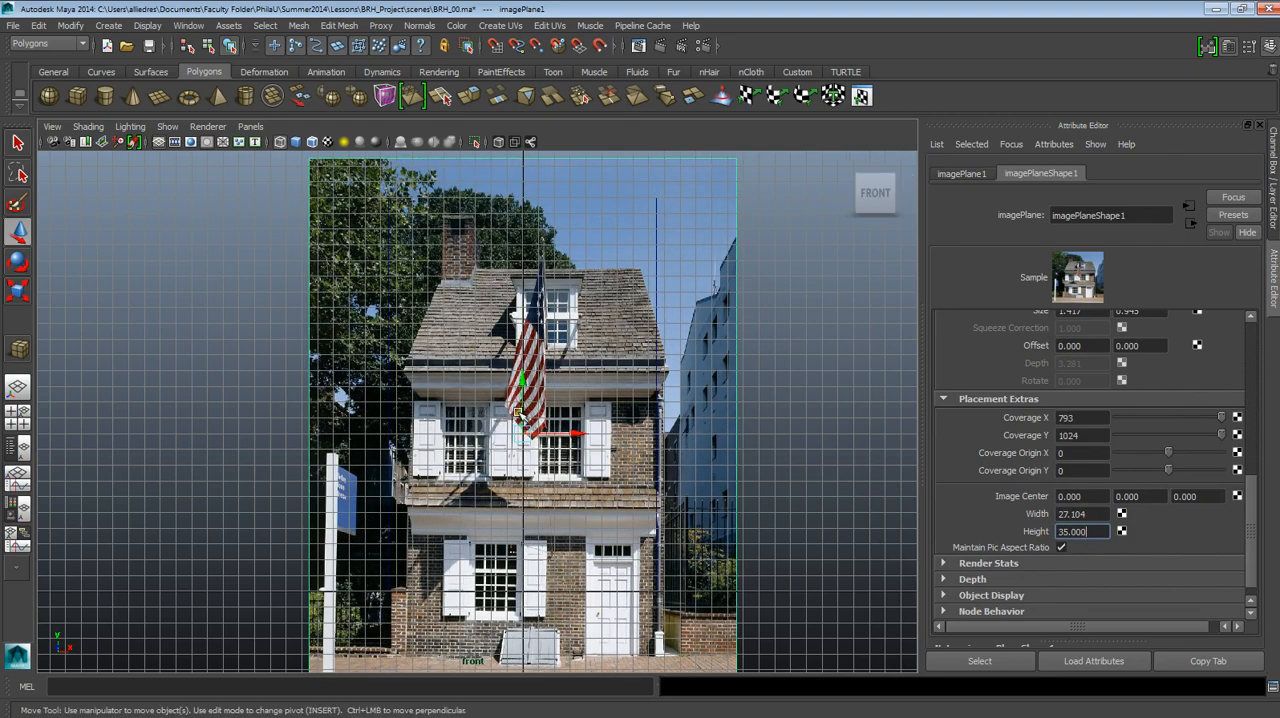
Raise the image plane to about 14 in Y to put the house's base on the ground line, and select the cube for comparison.
drag(521, 413, 521, 348)
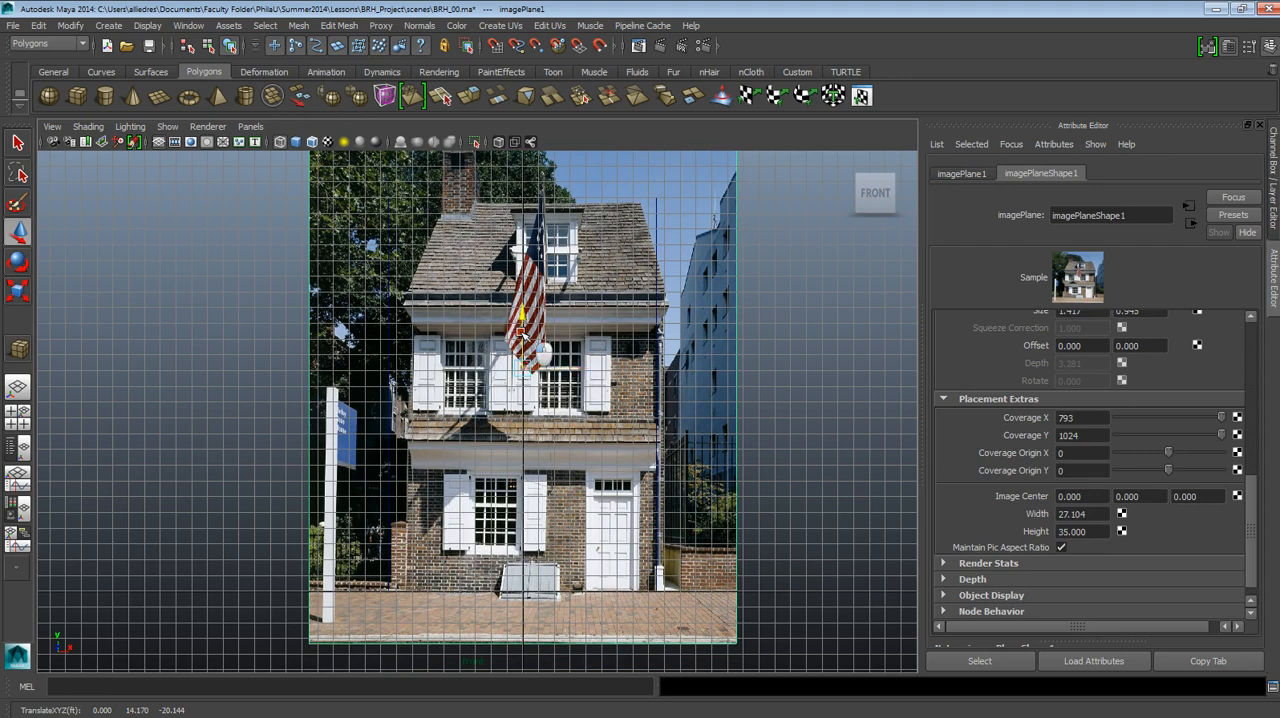
drag(522, 333, 525, 334)
click(657, 211)
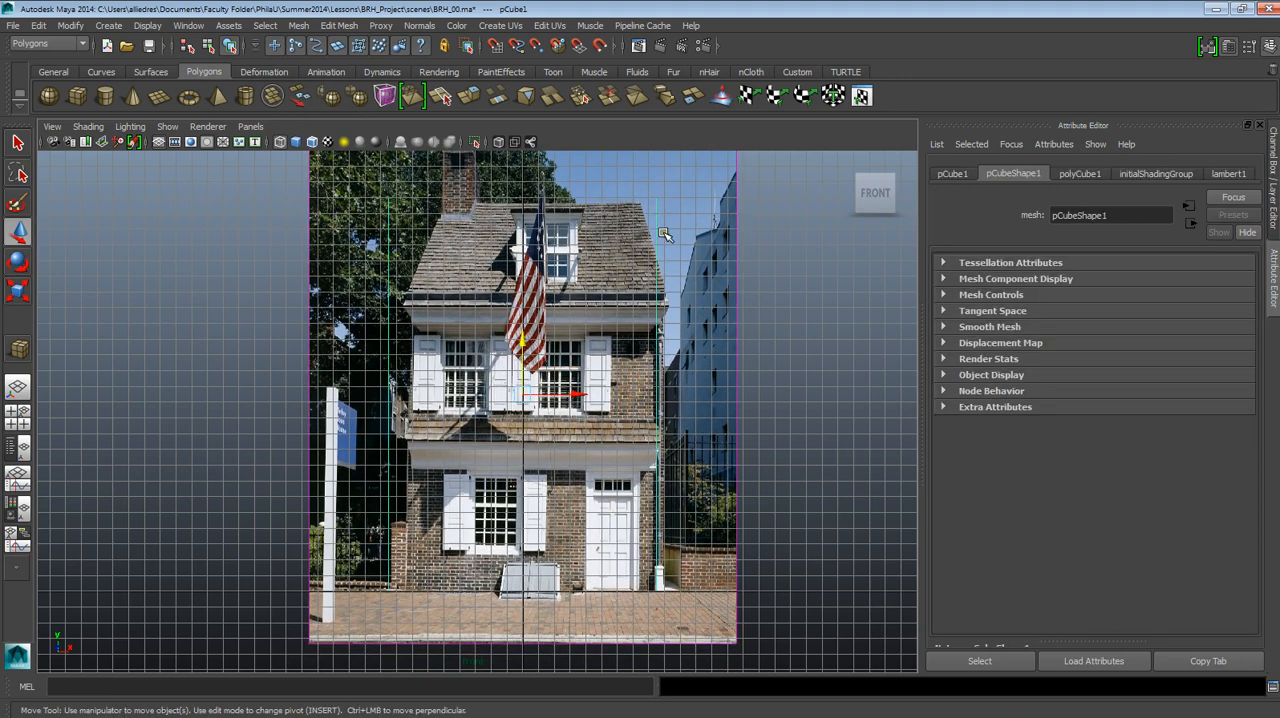
scroll(665, 234, down, 2)
scroll(662, 280, up, 4)
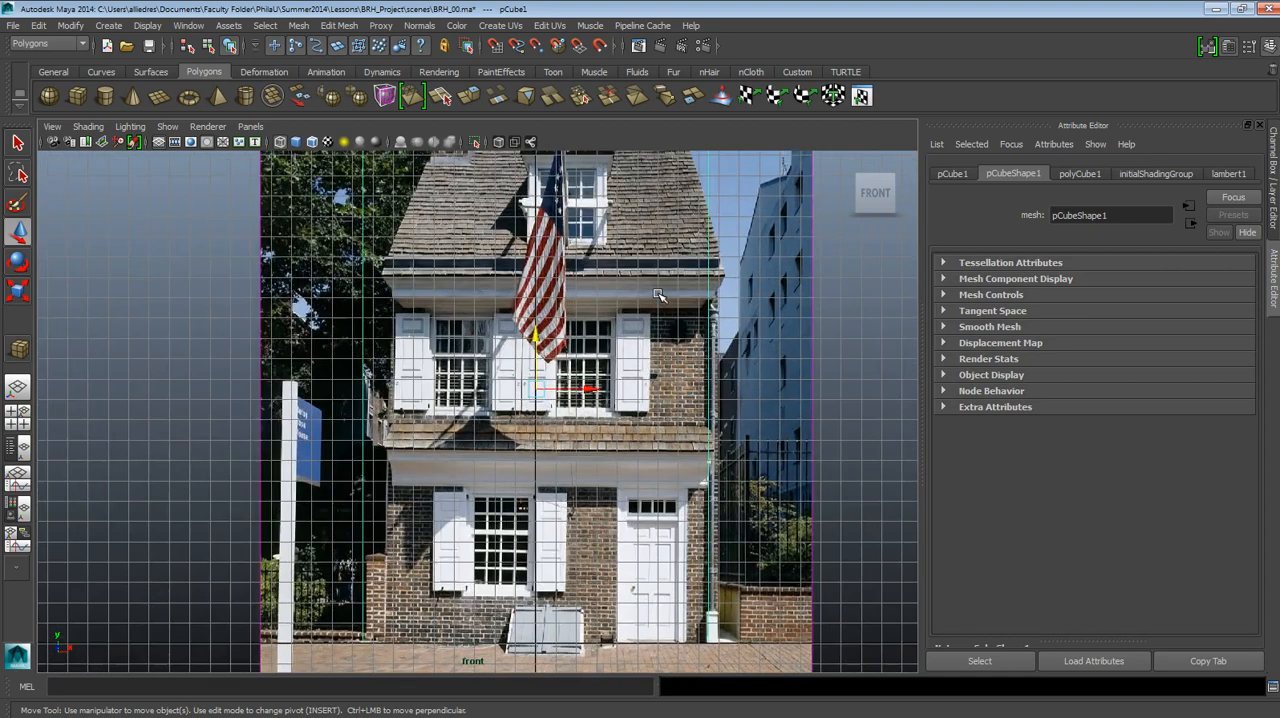
scroll(658, 295, down, 2)
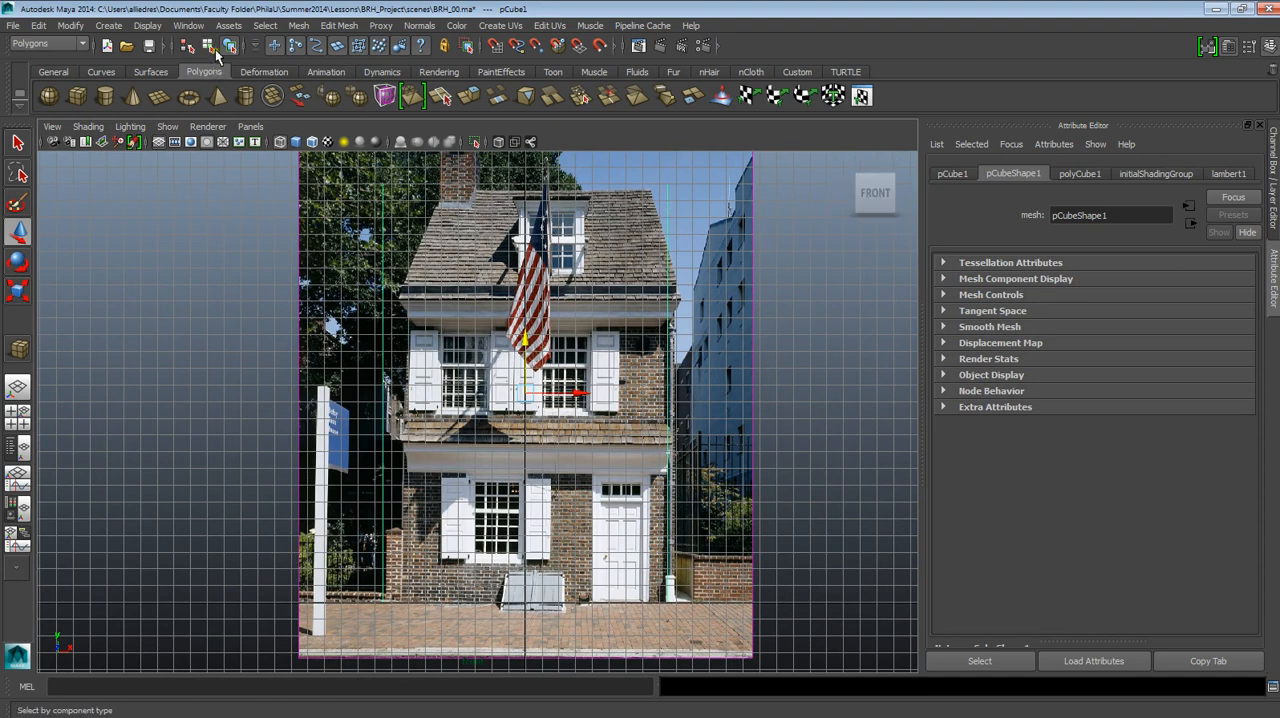
Hide the grid and display the cube smooth shaded with X-Ray so the house photo shows through it.
click(148, 25)
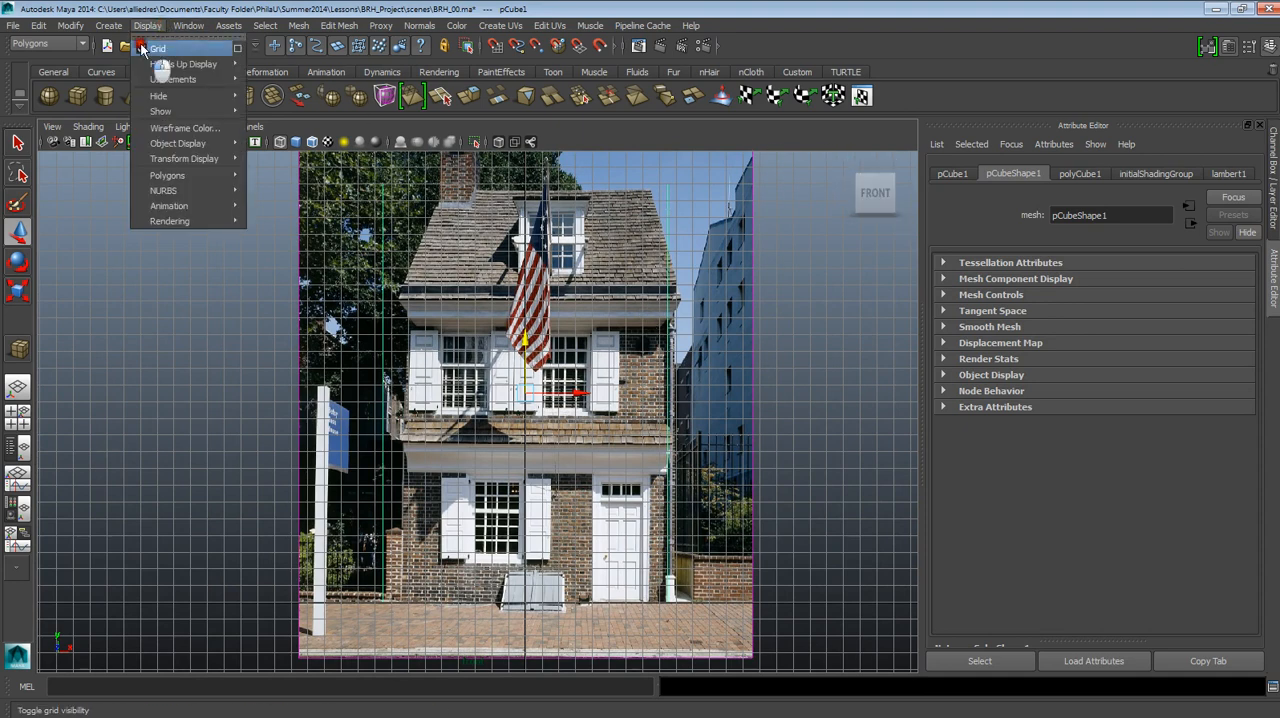
click(156, 48)
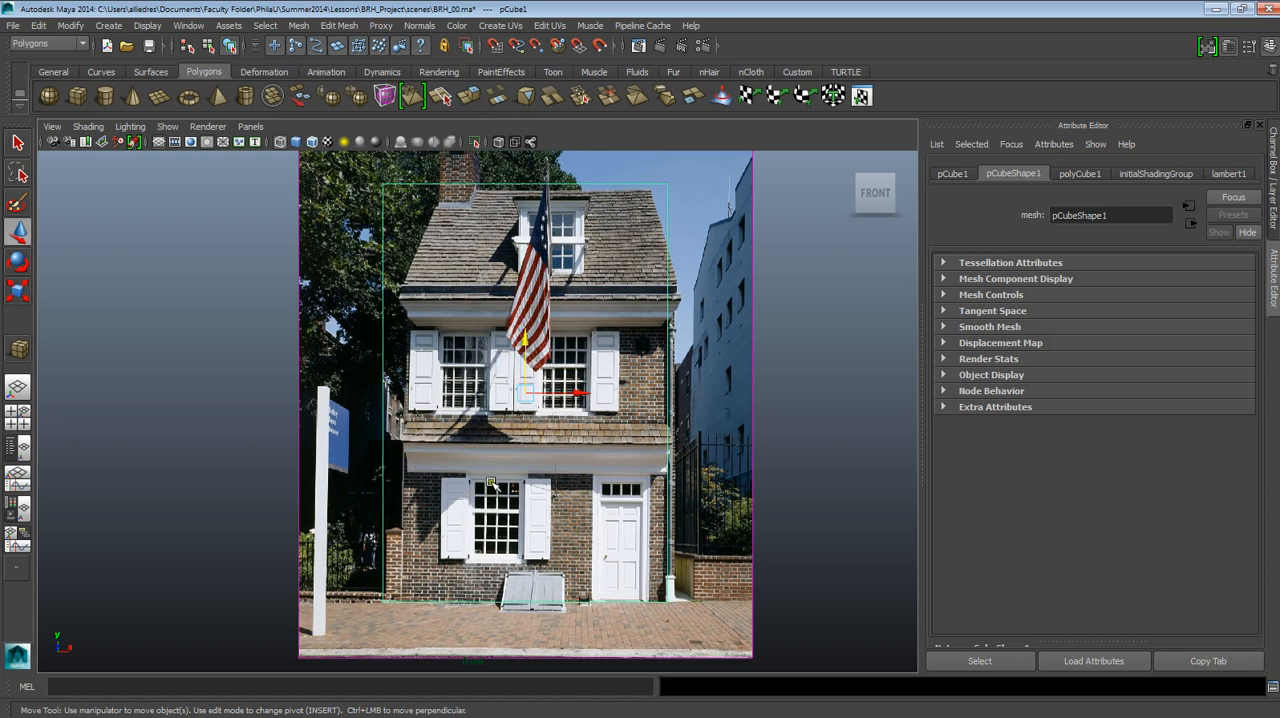
key(5)
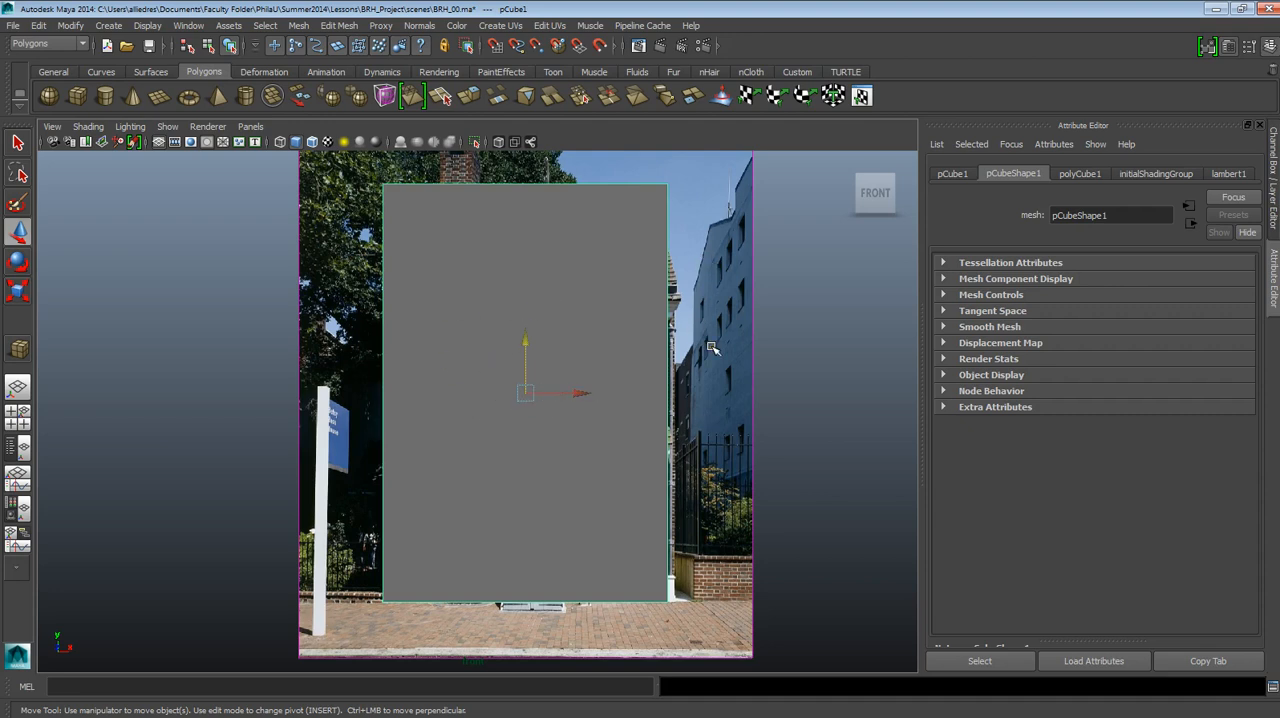
click(88, 128)
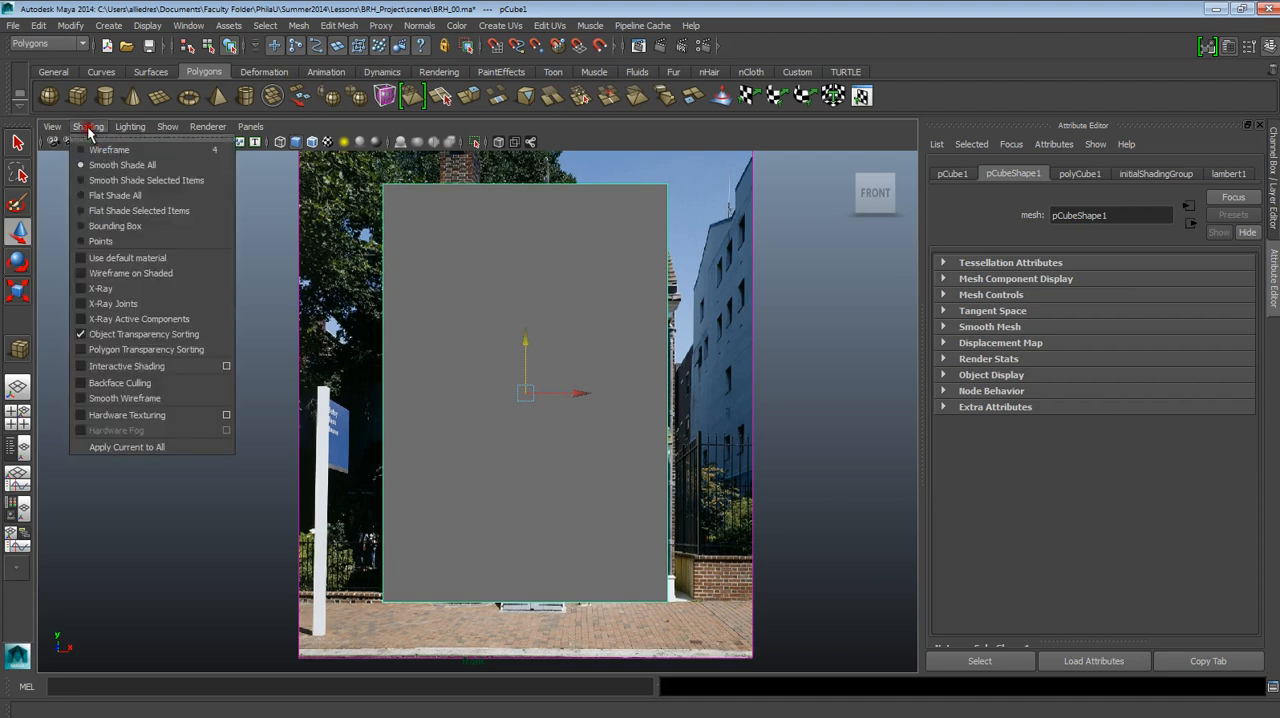
click(86, 289)
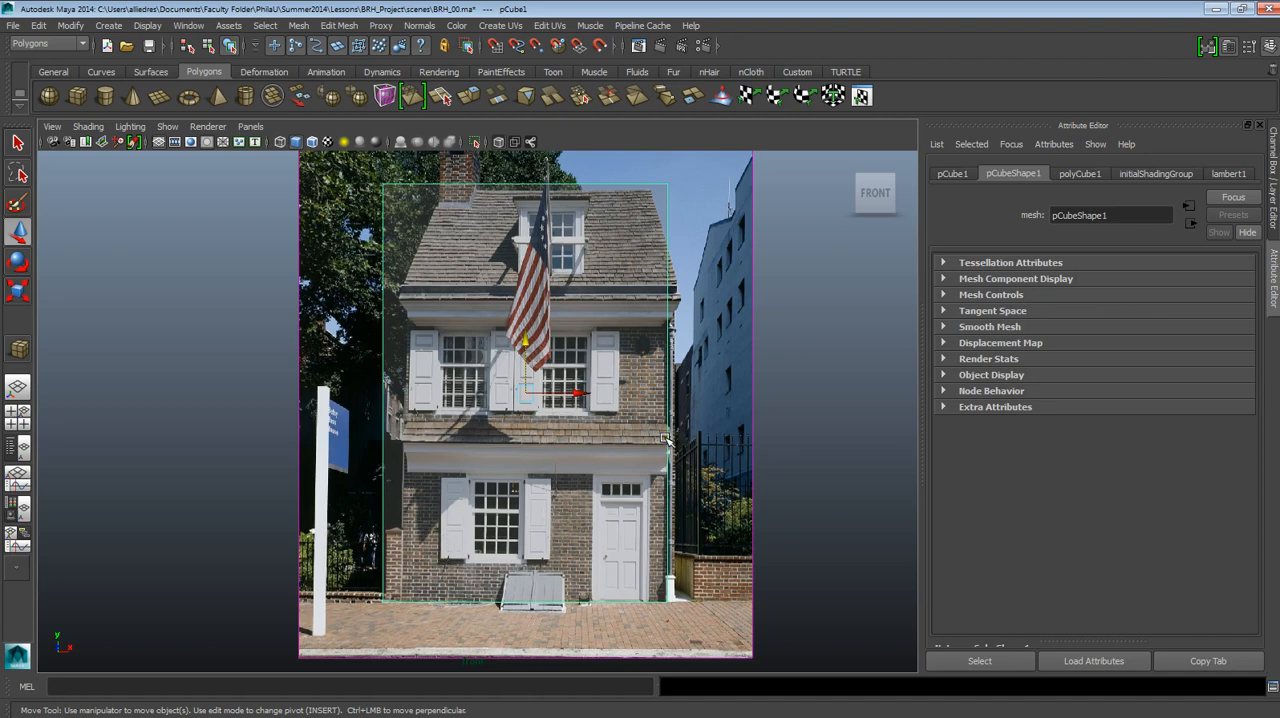
alt+middle_drag(675, 405, 644, 404)
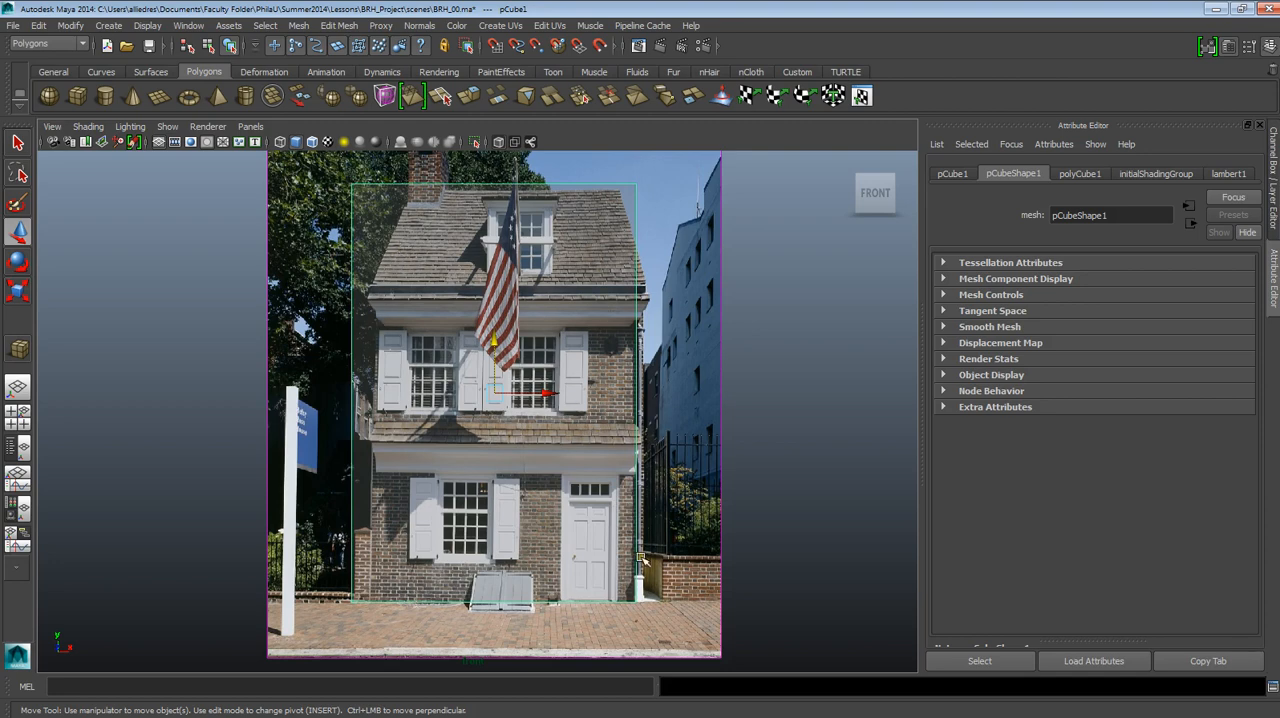
Switch the guide cube to vertex editing and window-select its upper right, and after that its upper left, corner vertices.
click(636, 189)
click(584, 187)
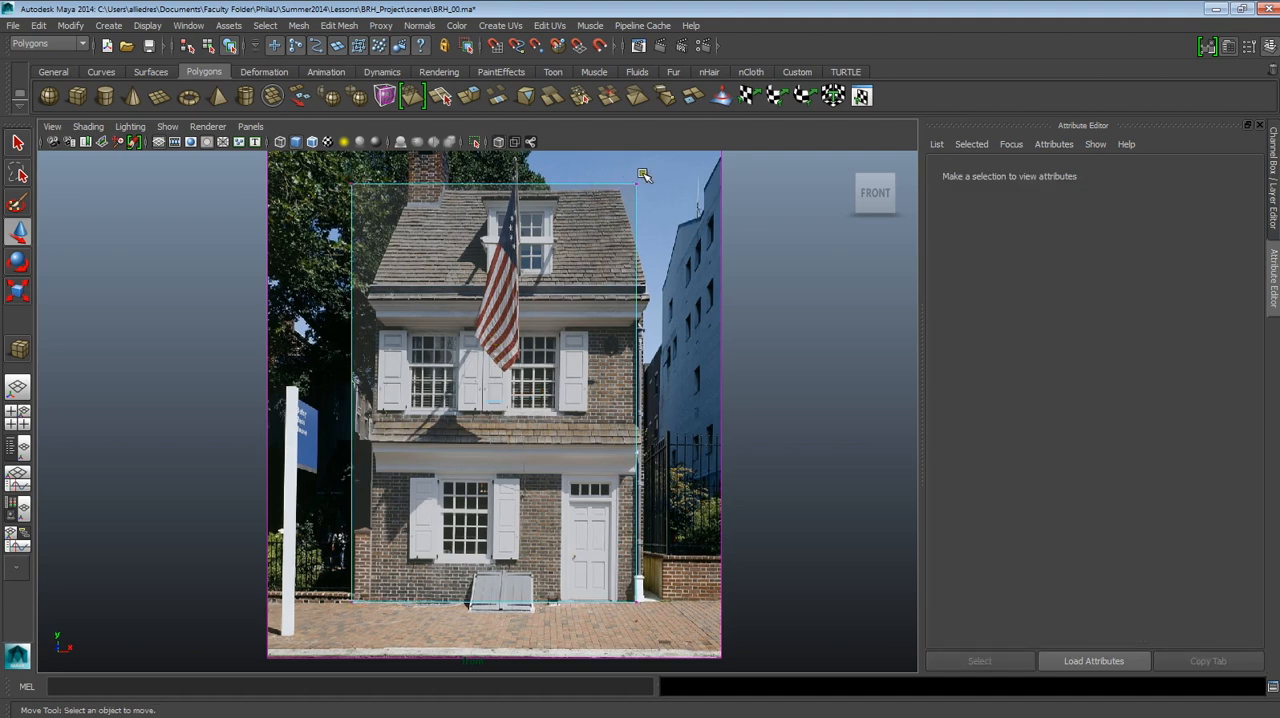
drag(617, 164, 660, 198)
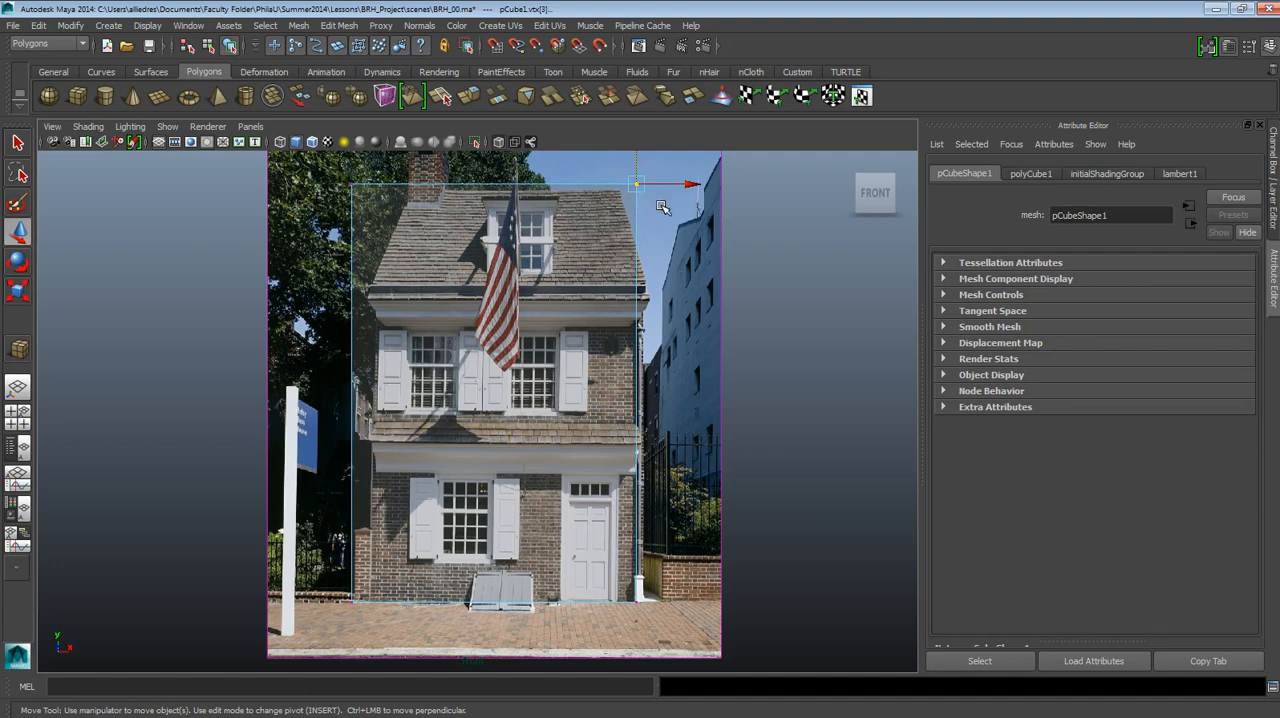
drag(316, 163, 389, 218)
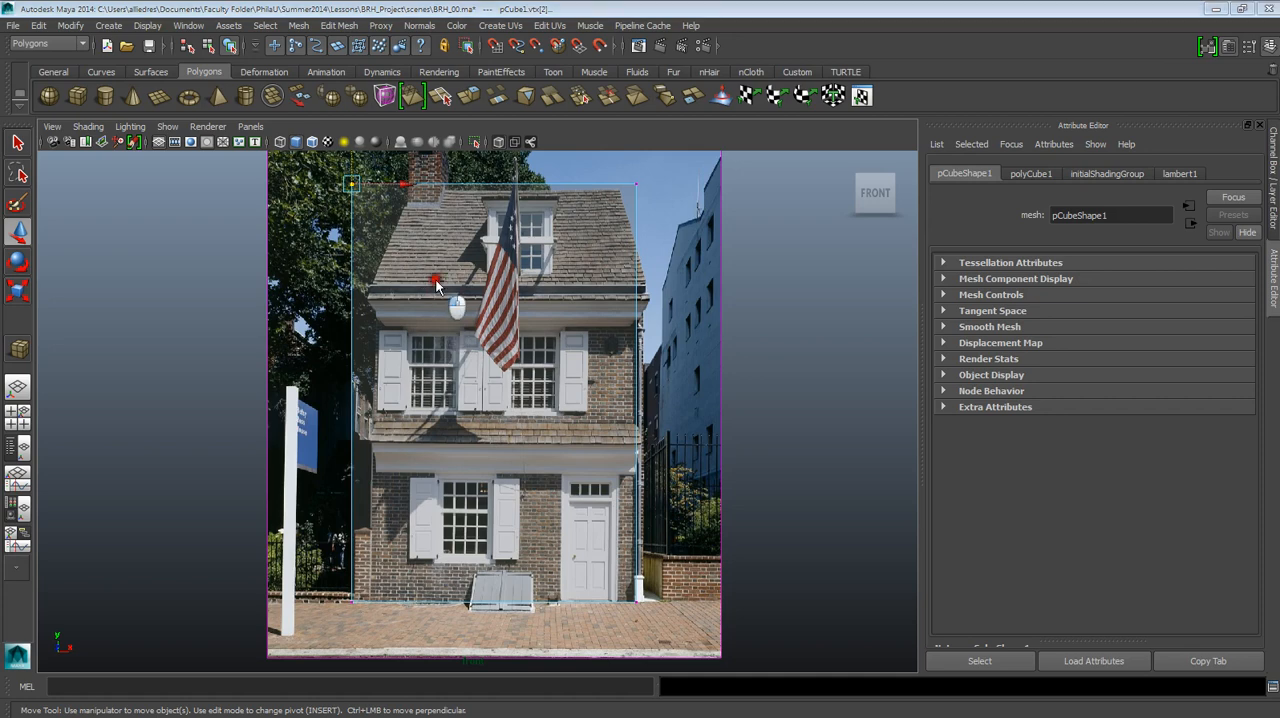
Check in the perspective view whether the selection includes the front and rear corner vertices, and return to the front view.
alt+drag(437, 322, 414, 291)
alt+drag(448, 227, 425, 250)
alt+drag(448, 203, 313, 237)
alt+drag(424, 256, 237, 260)
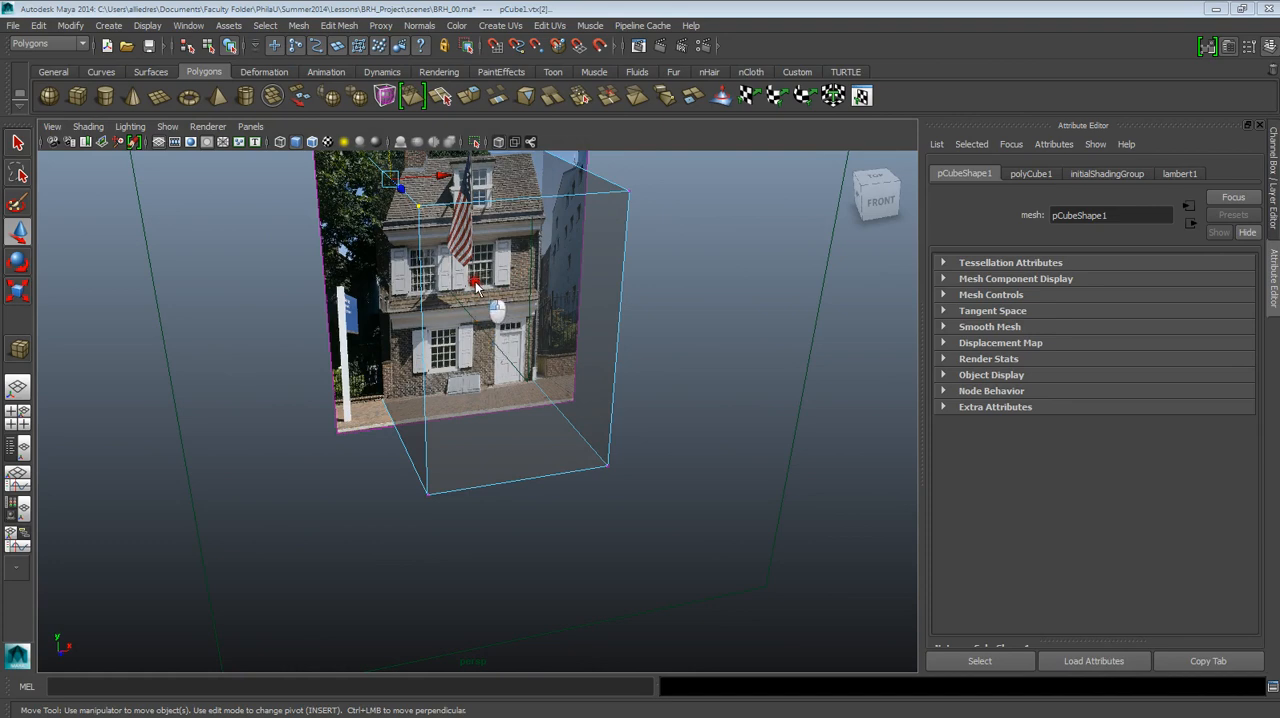
drag(475, 283, 475, 316)
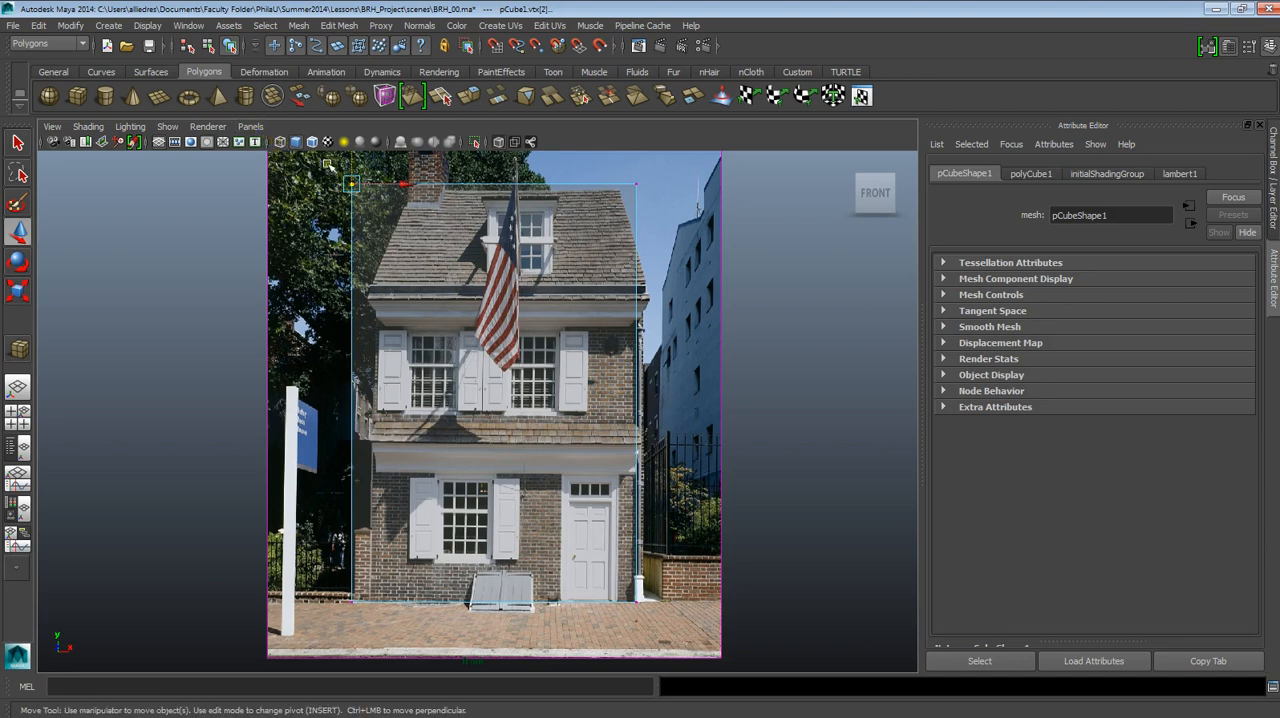
Select all the cube's top vertices and lower them to about 18 in Y, at the house's eave line.
scroll(505, 289, down, 1)
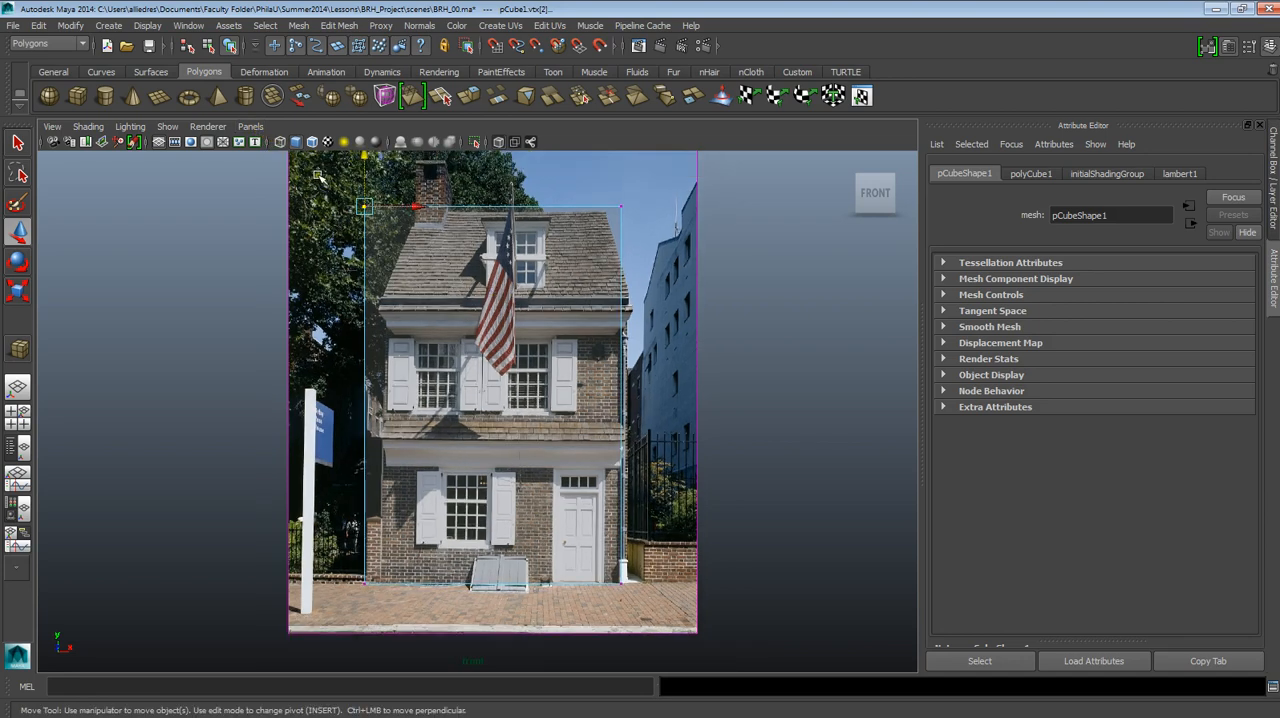
drag(318, 176, 705, 250)
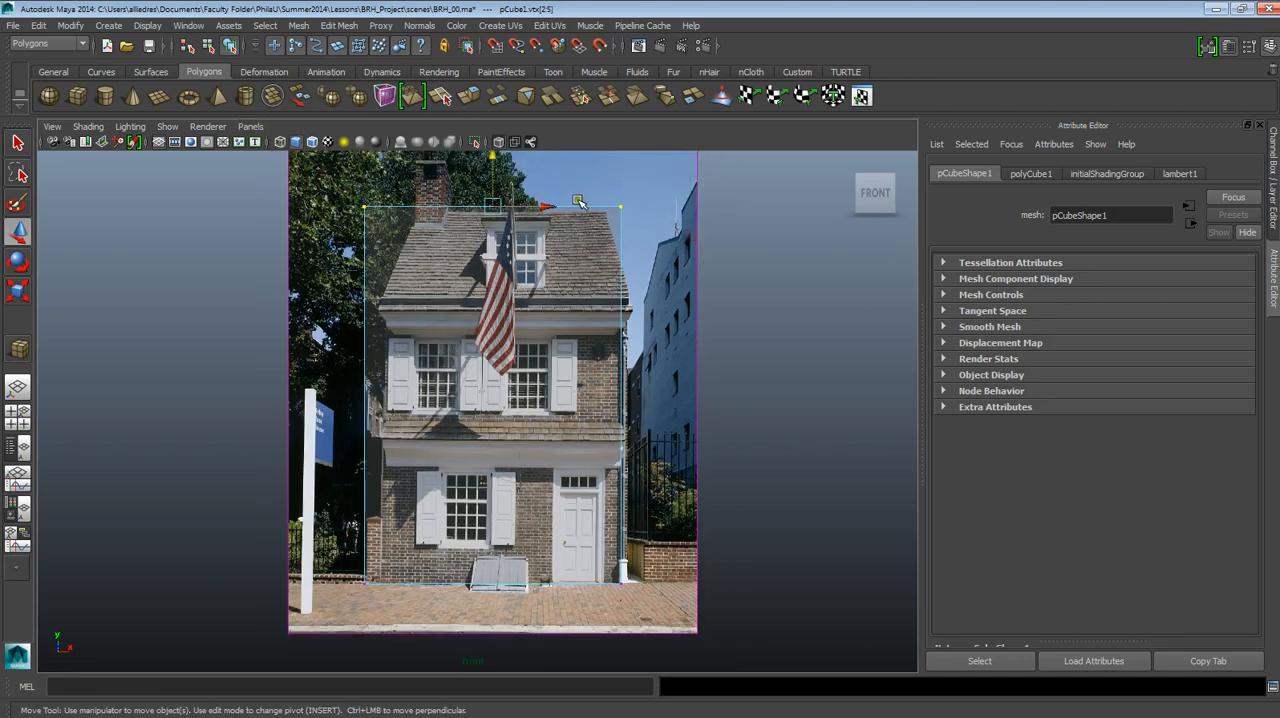
drag(492, 178, 507, 283)
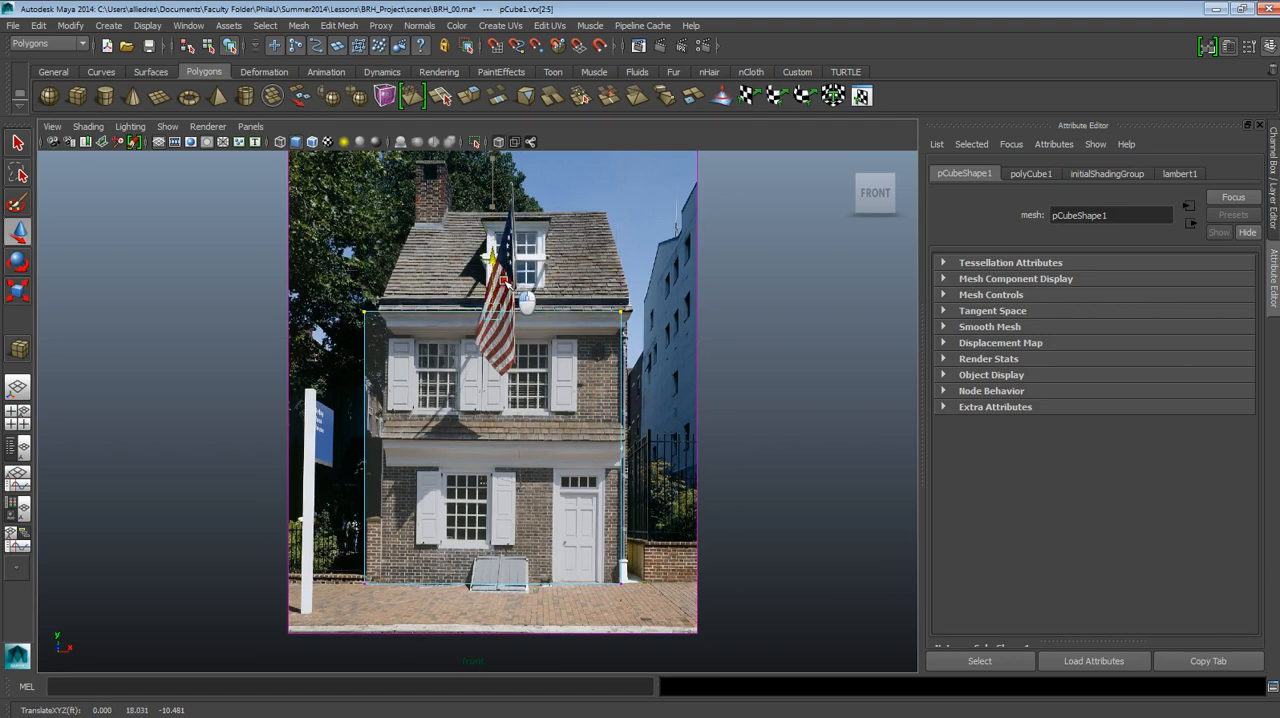
Select all vertices on the cube's right side and move them to about 9 in X, at the facade's right edge.
alt+middle_drag(654, 407, 644, 330)
alt+right_drag(644, 330, 661, 467)
alt+middle_drag(658, 372, 651, 414)
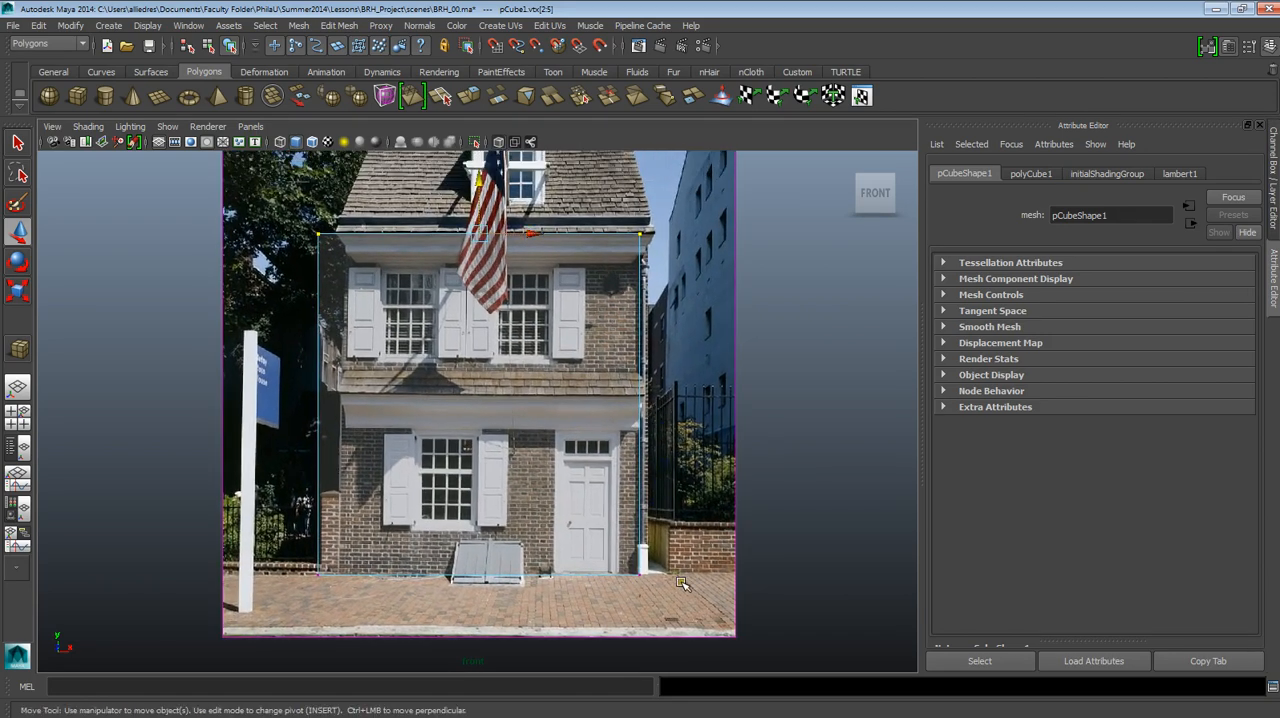
drag(681, 584, 599, 205)
drag(673, 405, 680, 405)
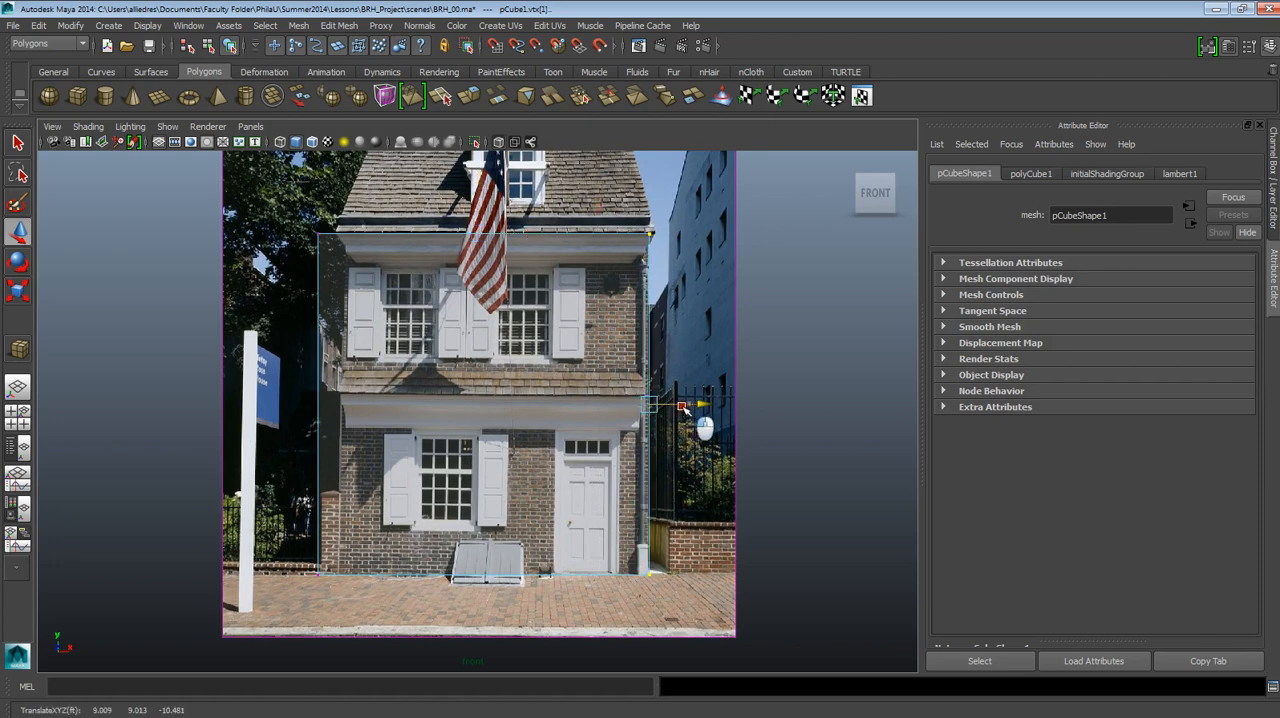
Select all vertices on the cube's left side and move them to about -7.3 in X, at the facade's left edge.
drag(340, 643, 298, 214)
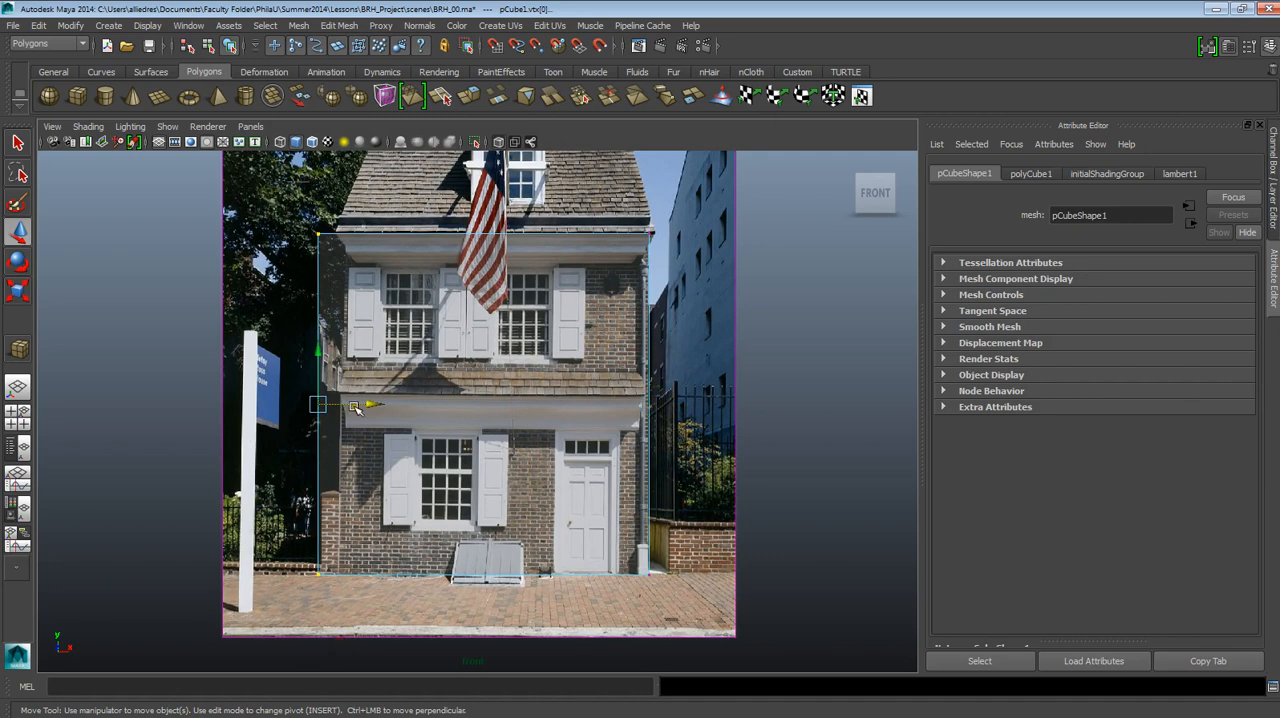
drag(357, 407, 378, 407)
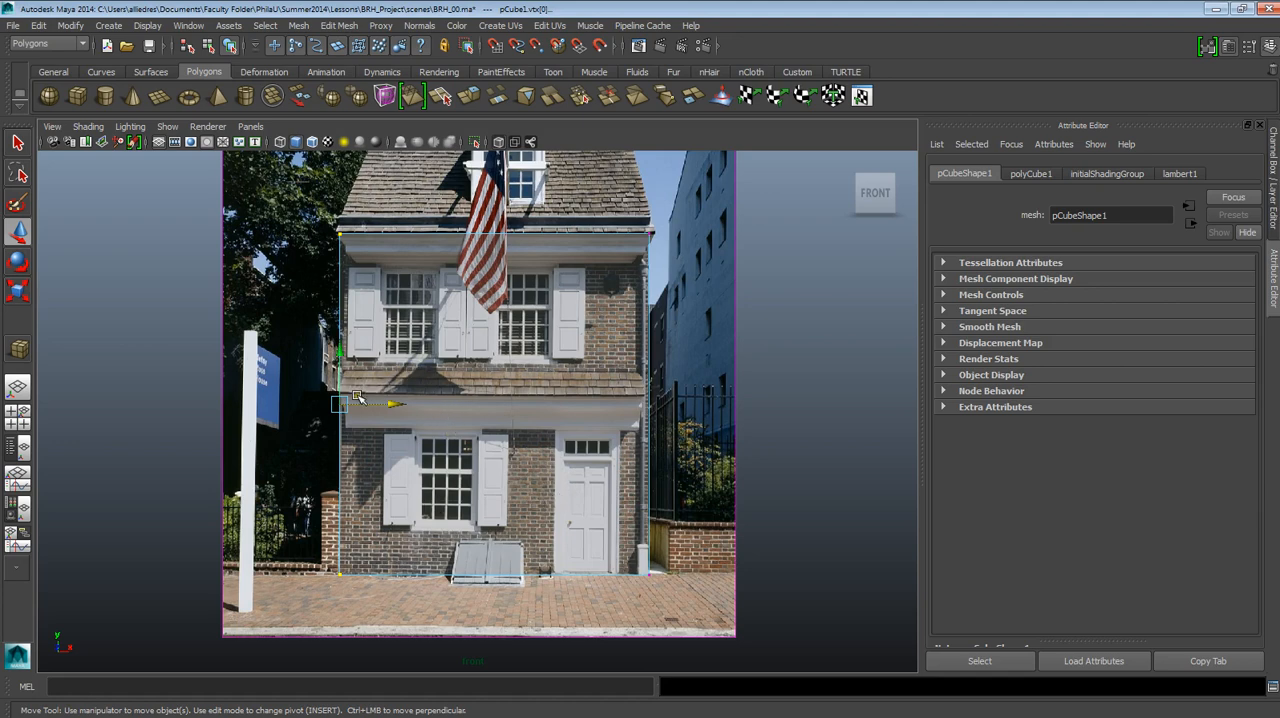
drag(365, 402, 366, 403)
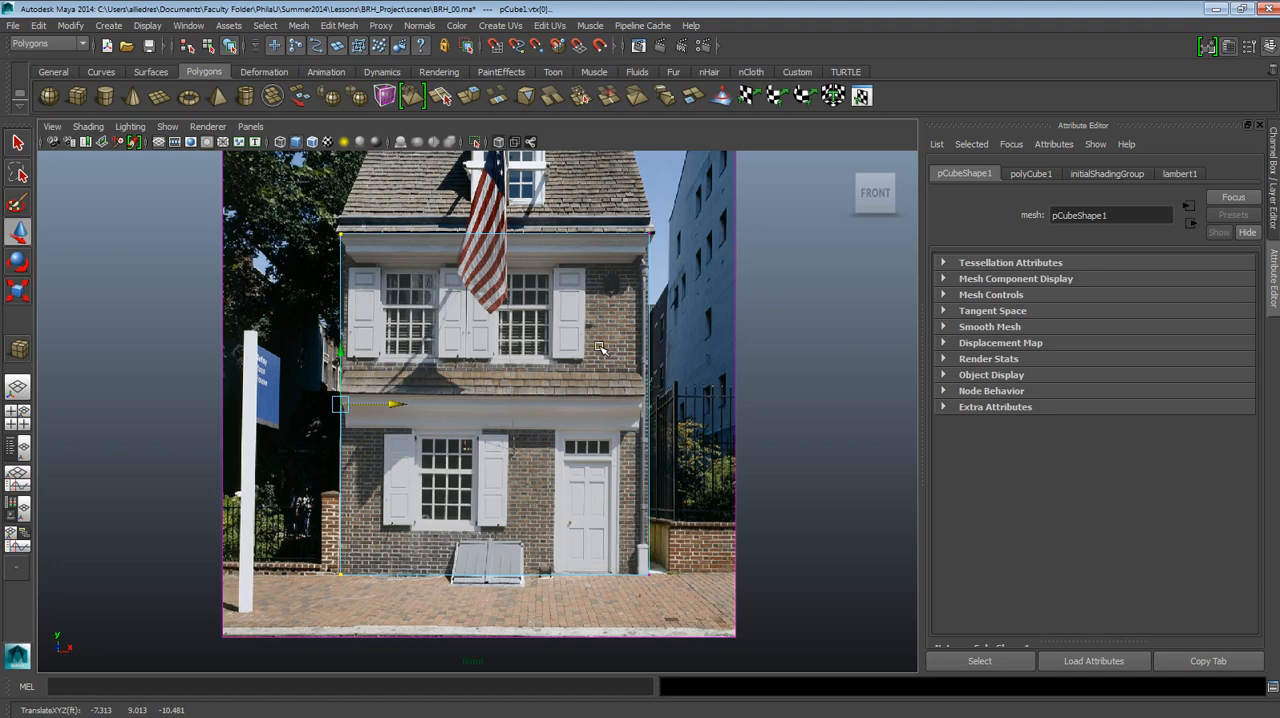
Leave vertex editing and return the cube to object mode, selected as a whole.
scroll(588, 368, up, 3)
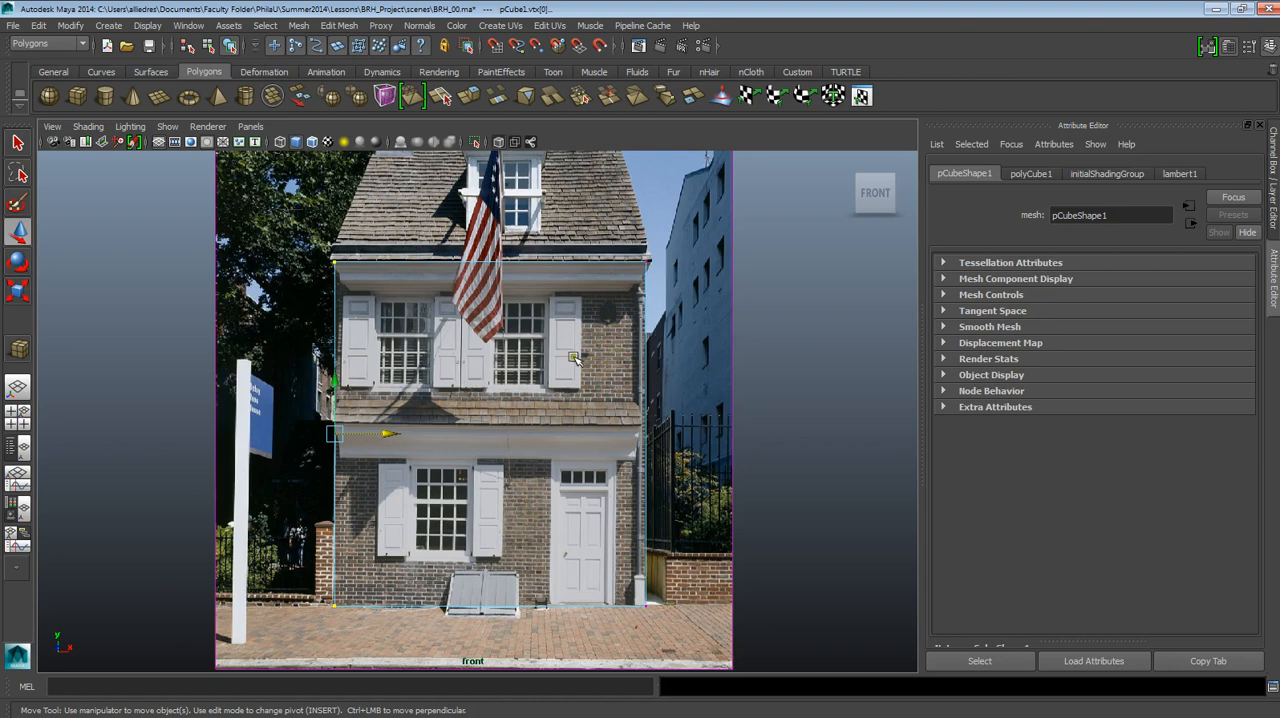
click(647, 262)
right_drag(648, 262, 692, 244)
click(639, 265)
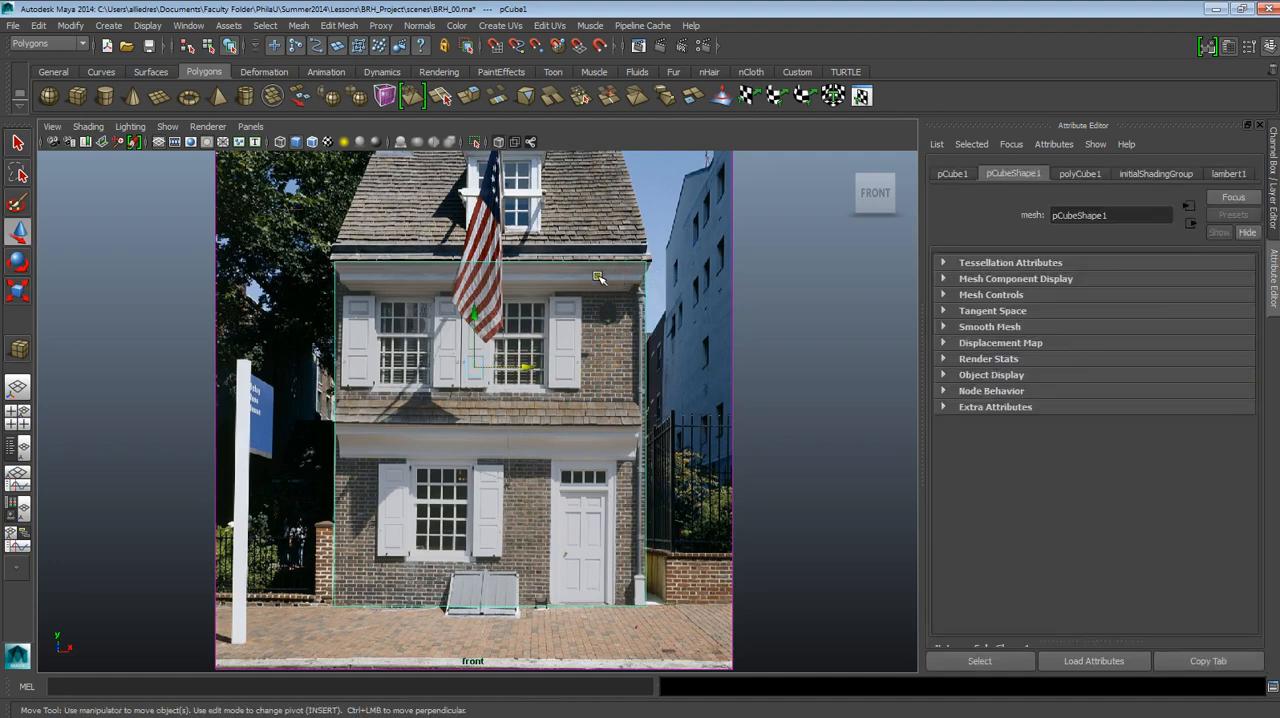
Turn on Wireframe on Shaded for the front view and clear the selection.
click(731, 360)
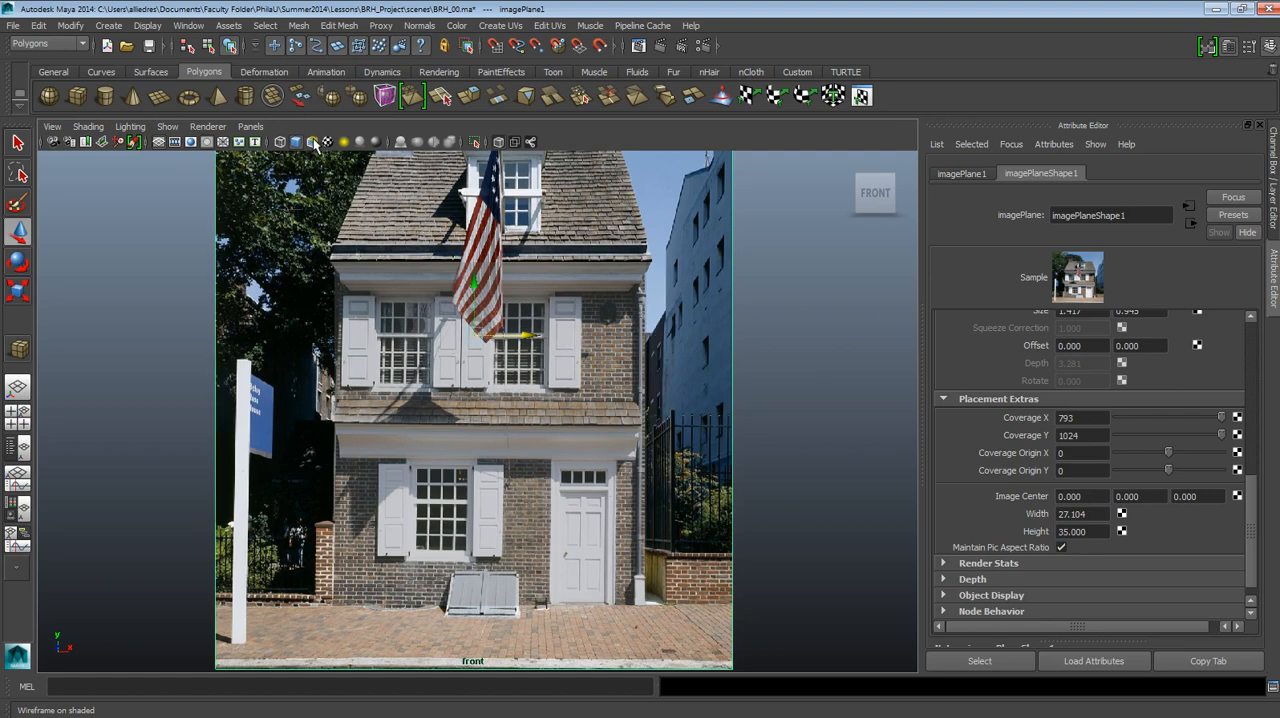
click(431, 348)
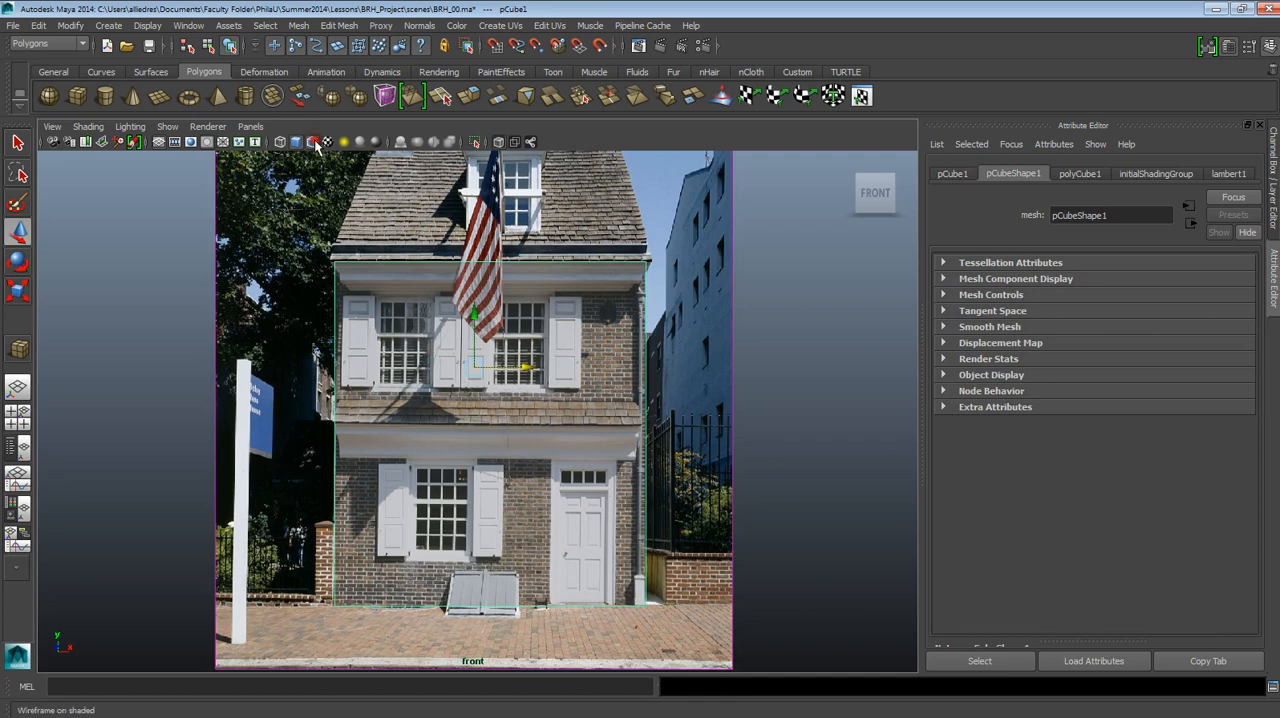
click(753, 315)
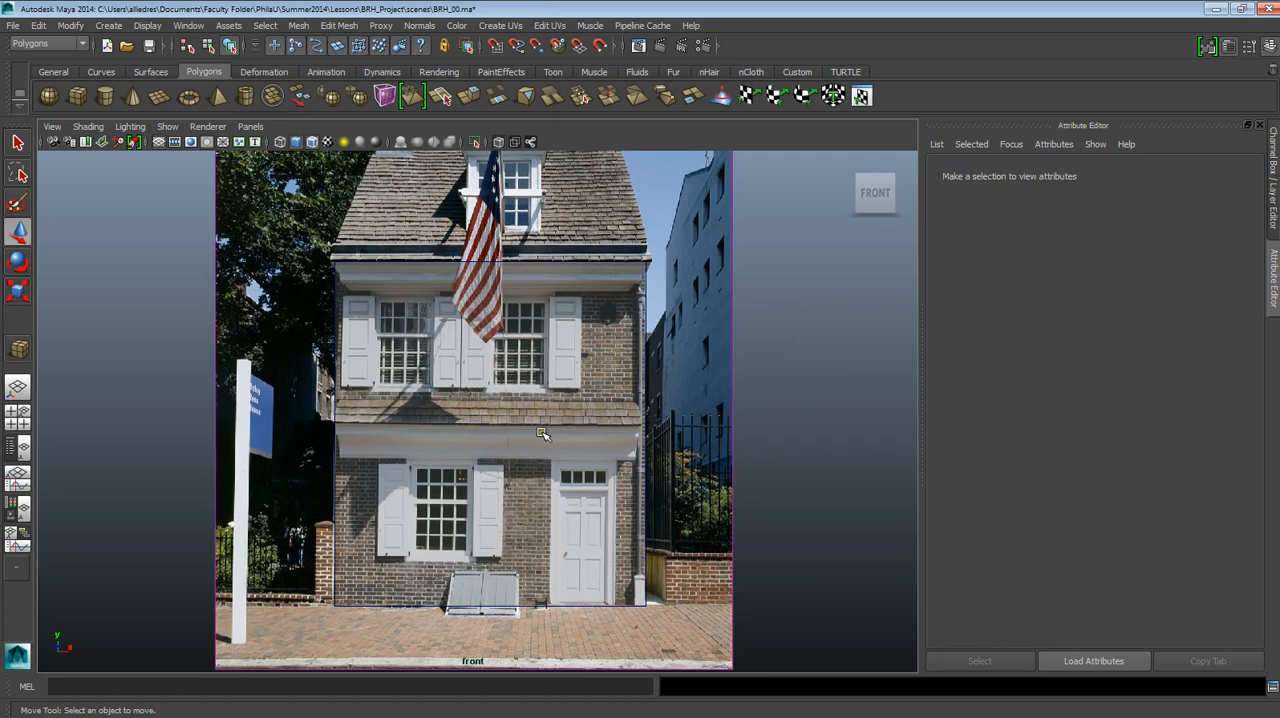
click(88, 126)
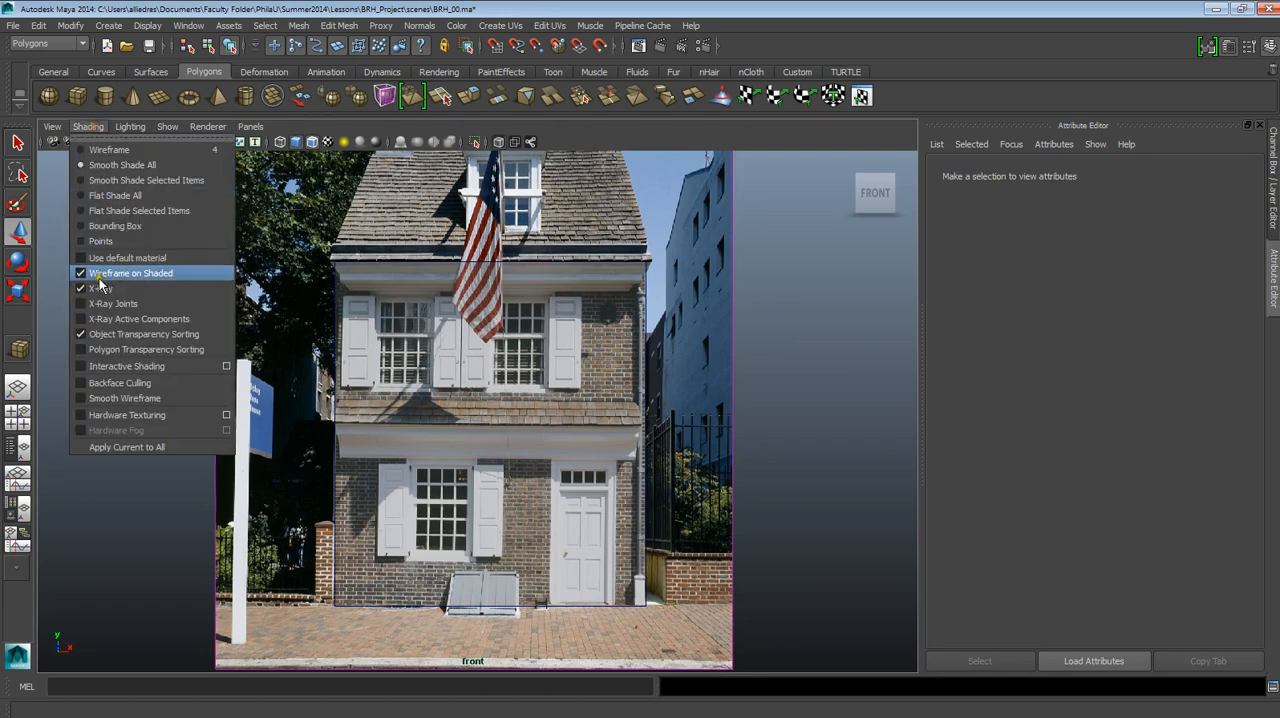
click(762, 249)
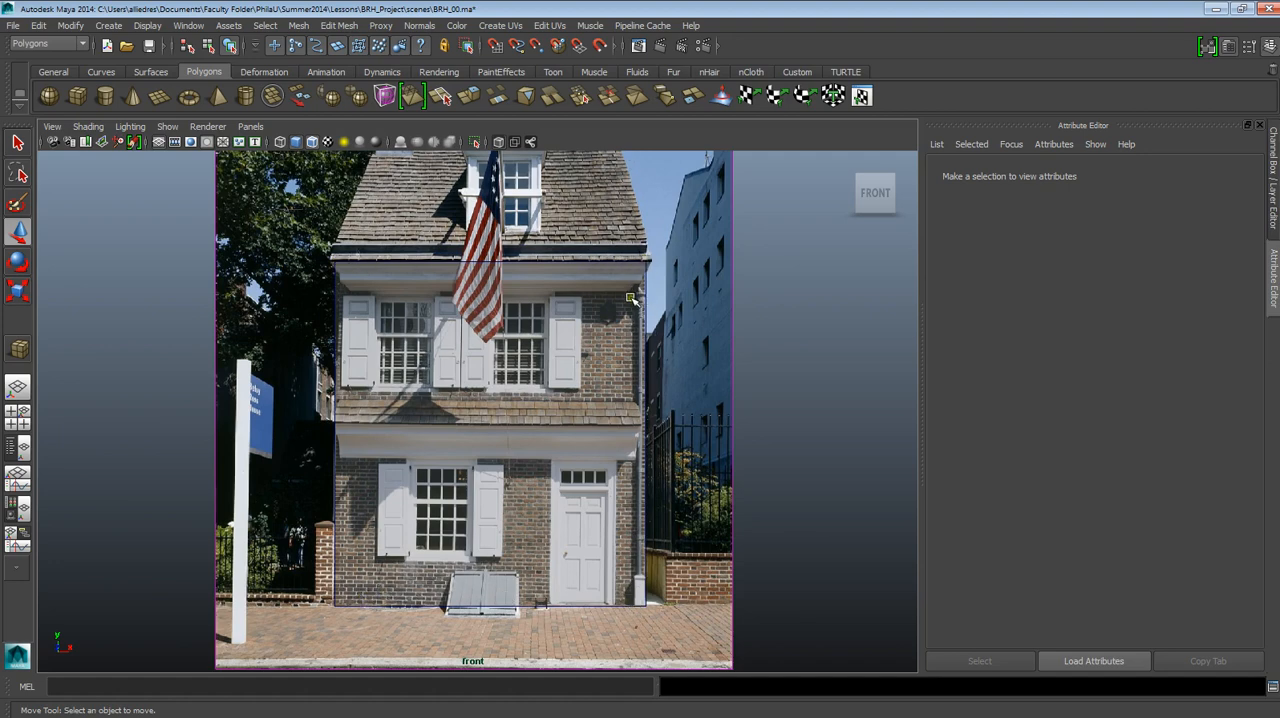
Select the cube and compare its outline with the photographed house at the eave, both sides and the ground line.
click(643, 300)
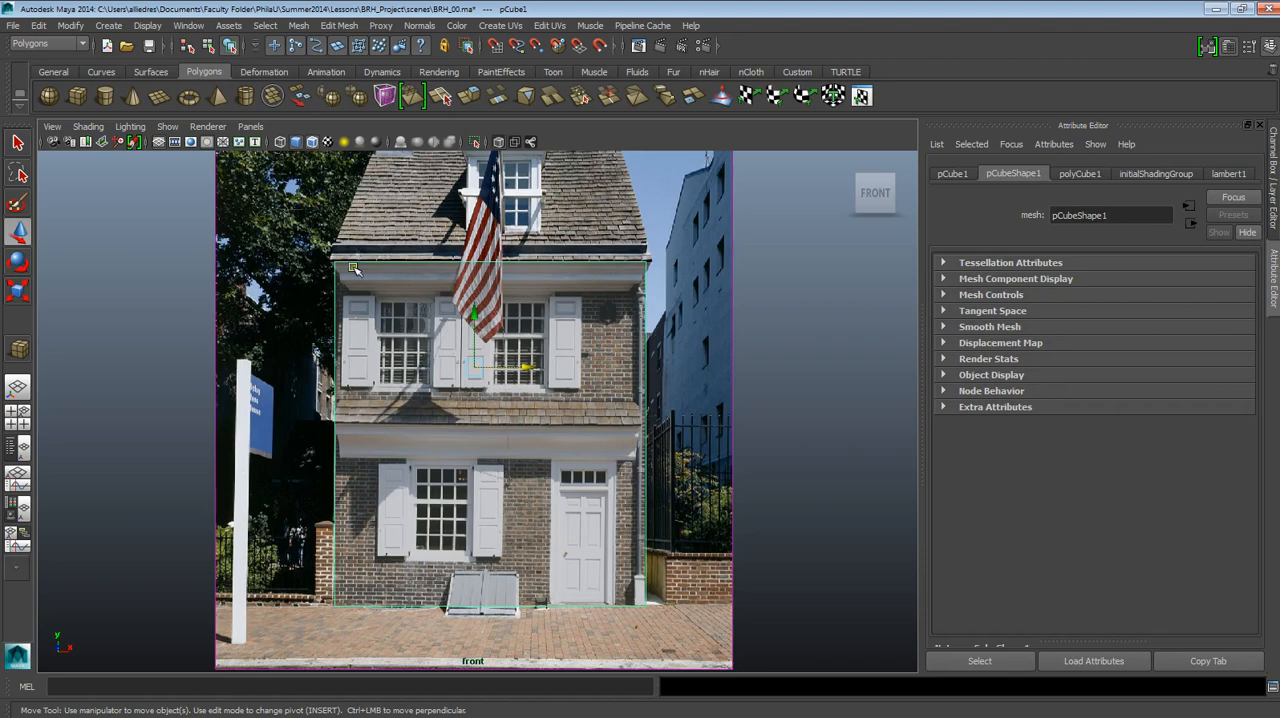
alt+right_drag(703, 278, 674, 288)
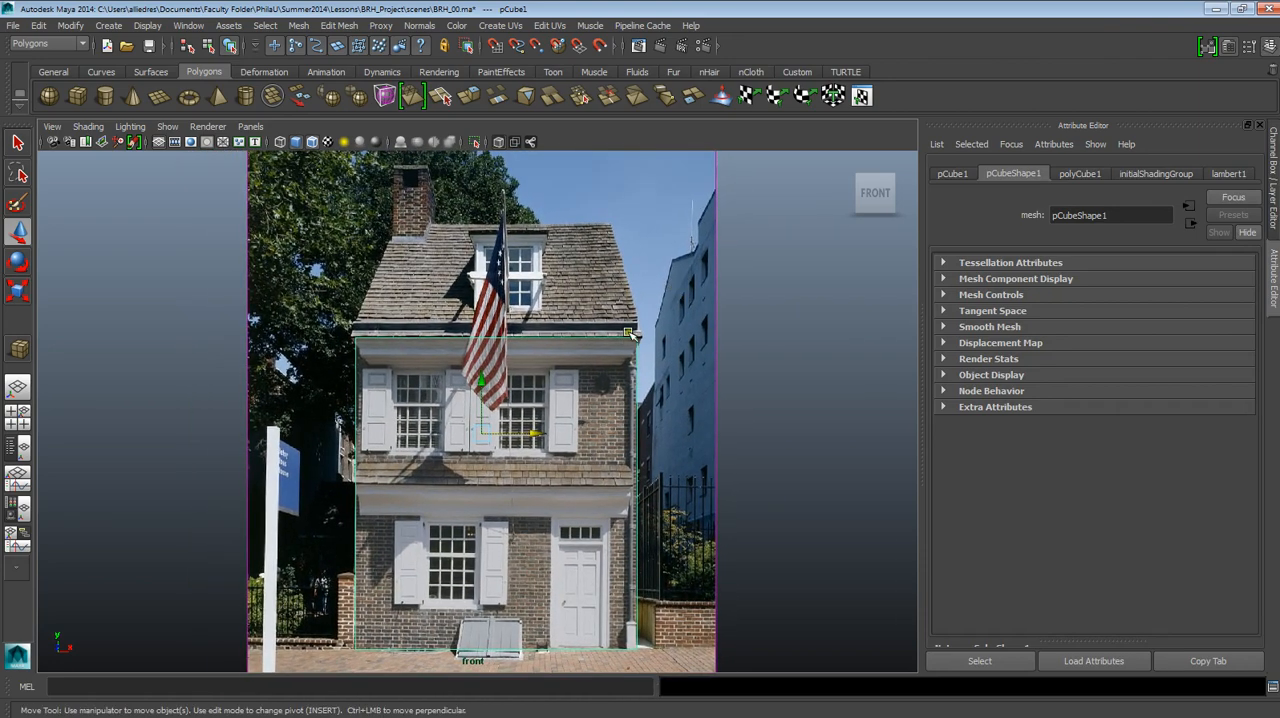
mouse_move(651, 353)
alt+middle_down()
mouse_move(640, 311)
mouse_move(641, 333)
alt+middle_up()
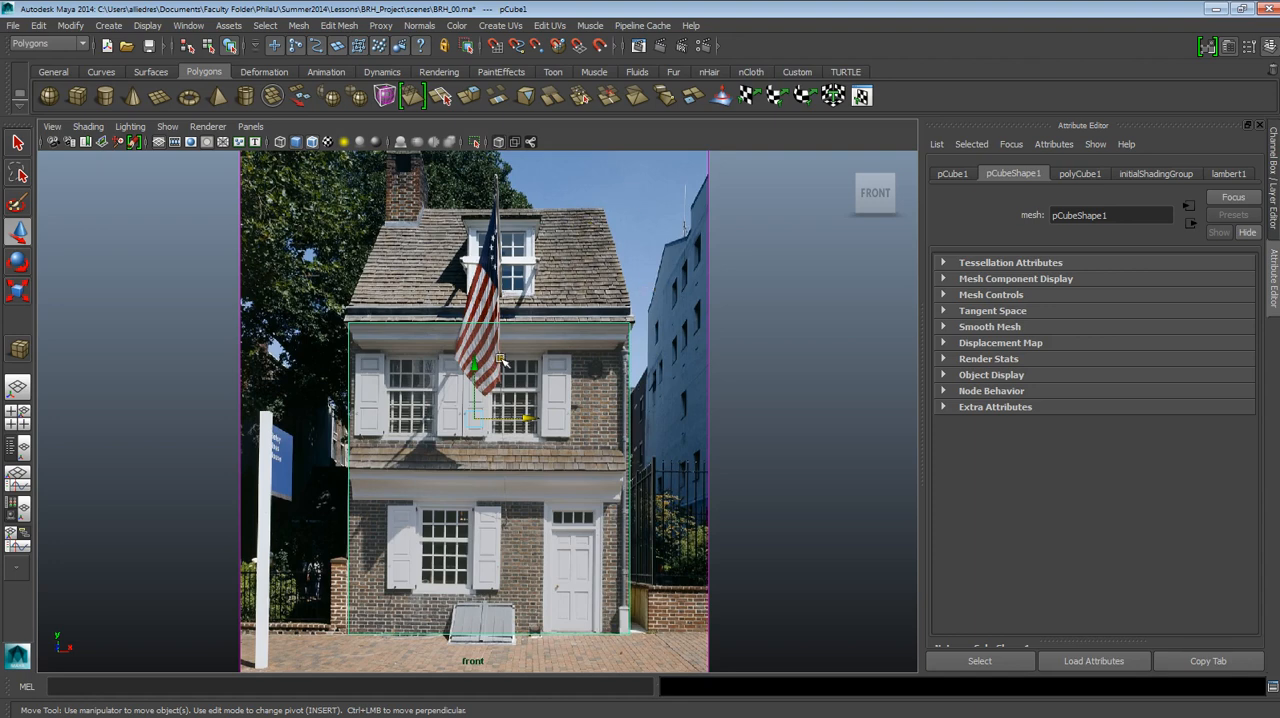
scroll(505, 360, up, 1)
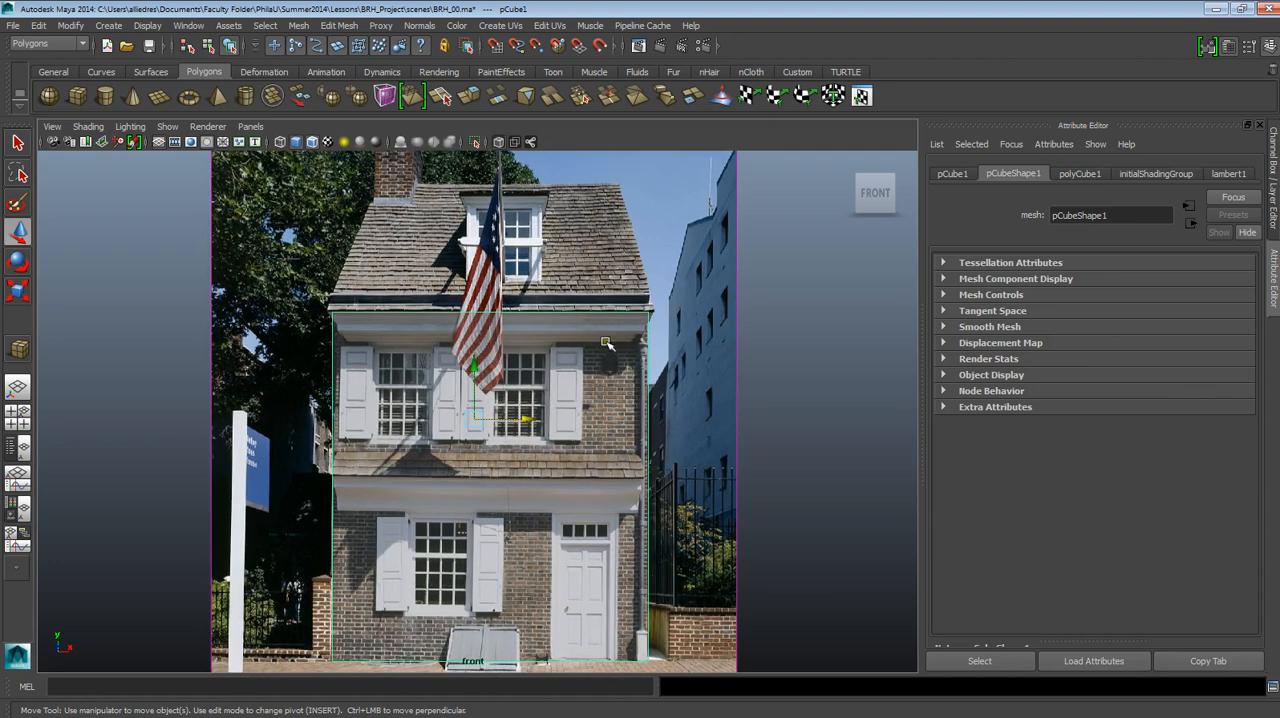
scroll(590, 452, up, 1)
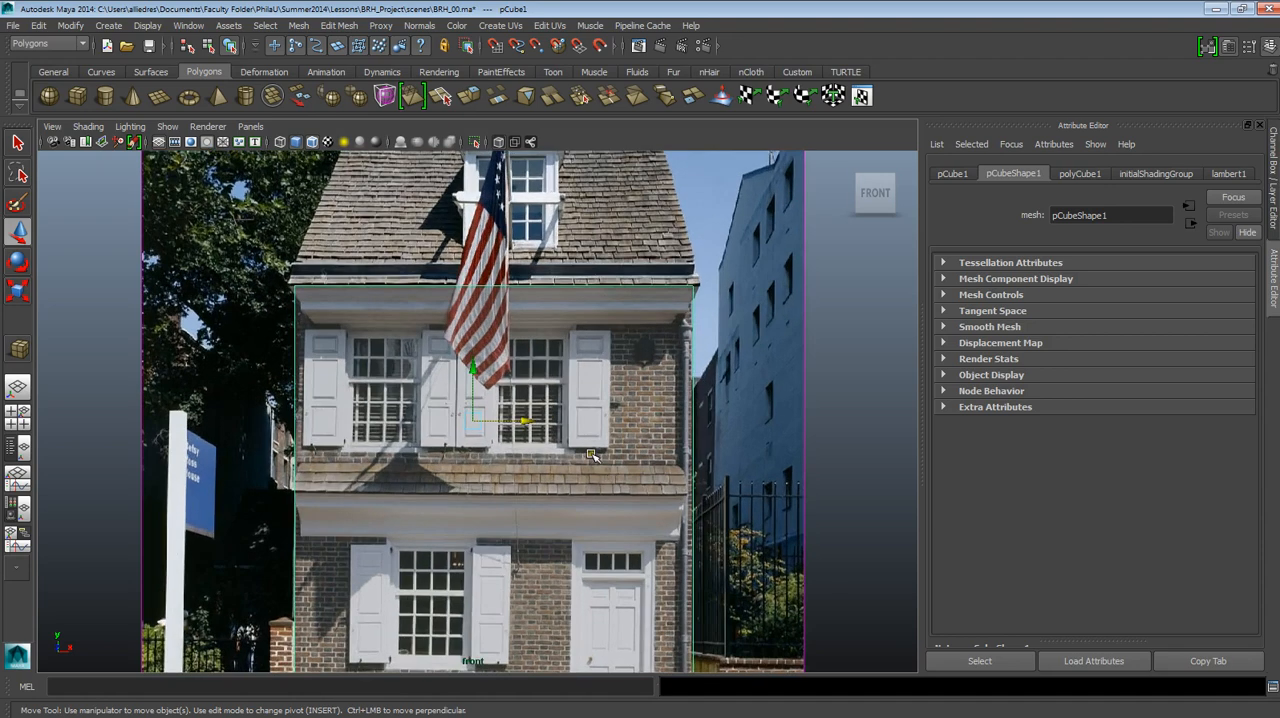
alt+middle_drag(664, 537, 640, 383)
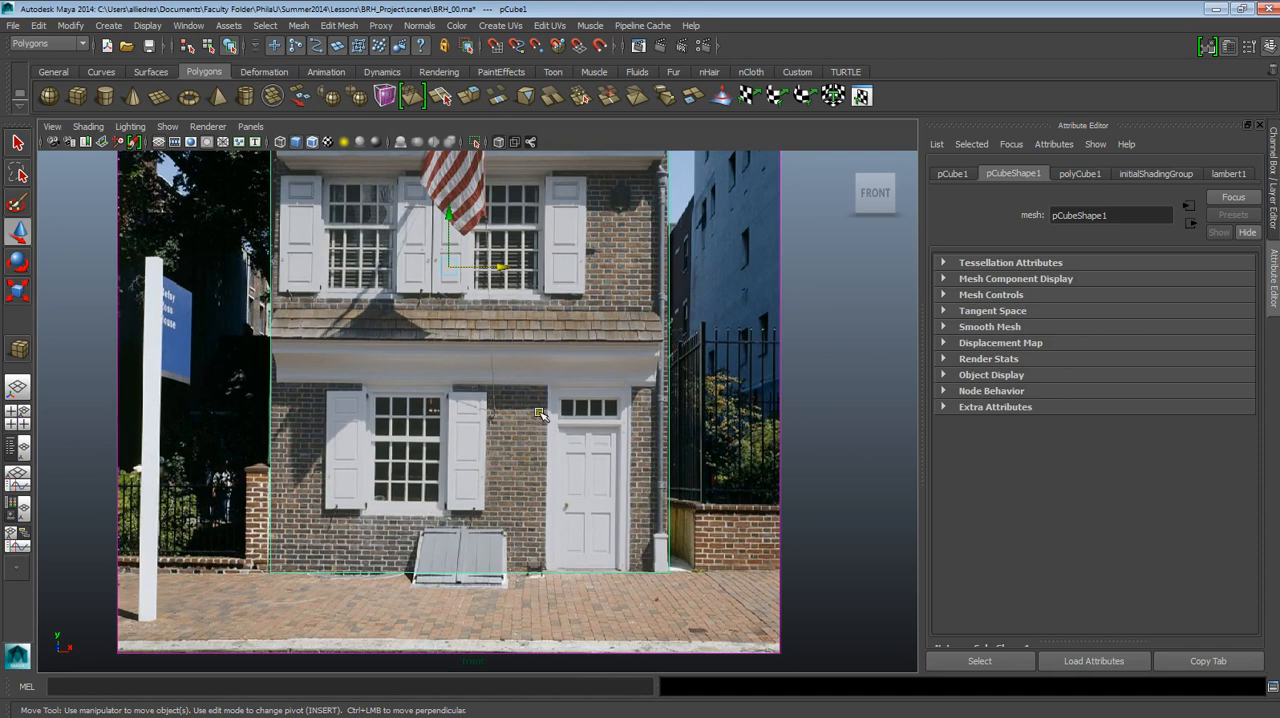
alt+middle_drag(597, 435, 573, 528)
click(640, 328)
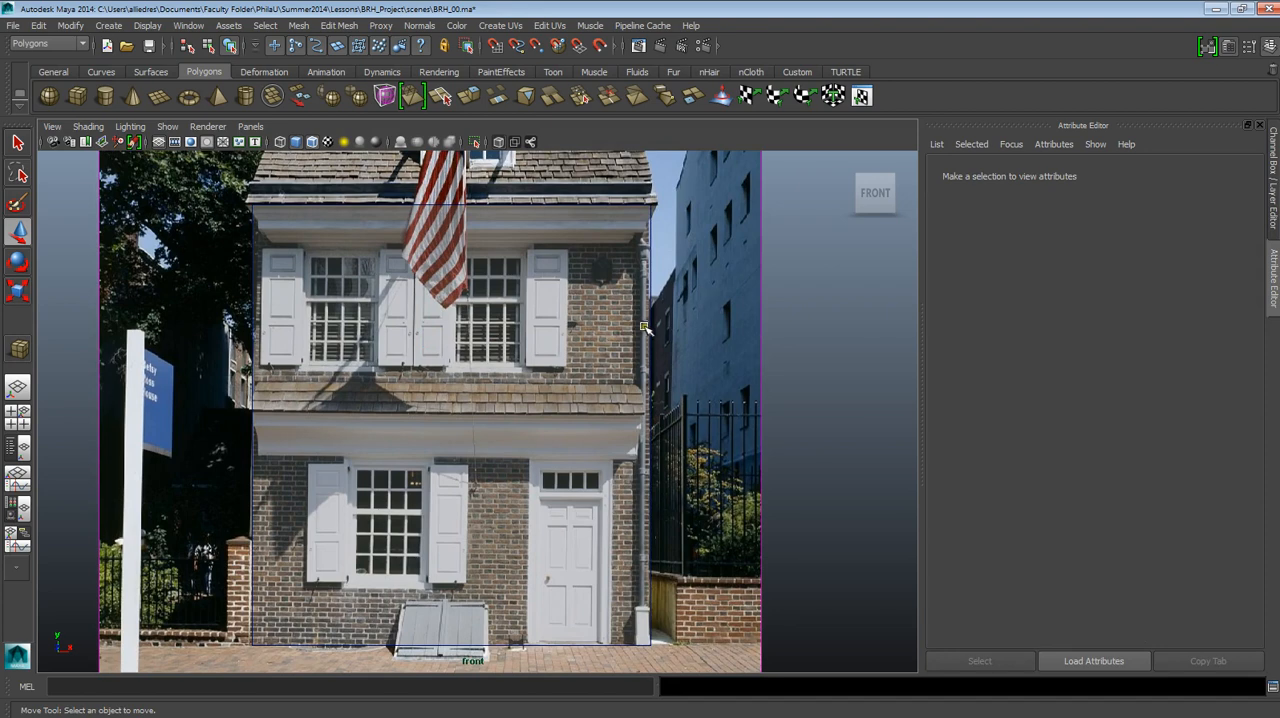
click(644, 328)
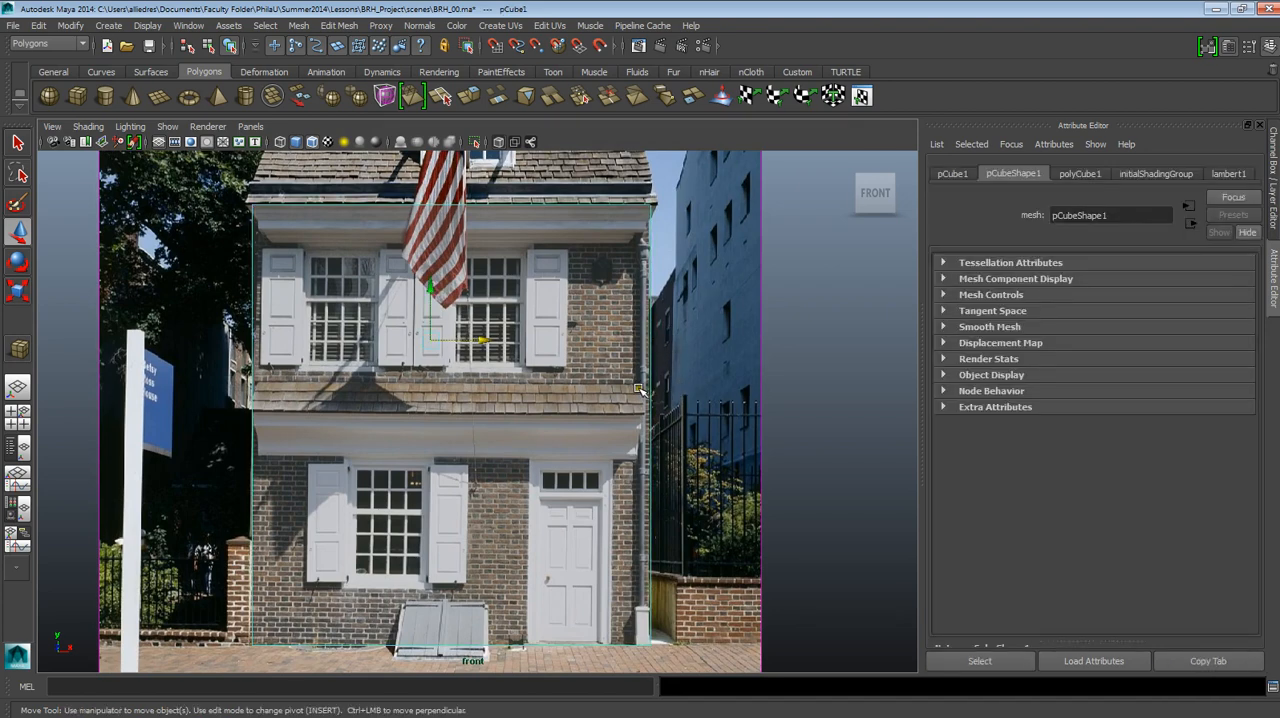
In the perspective view, create a second, tall and narrow polygon cube standing at the front base edge of the guide cube.
key(space)
click(554, 411)
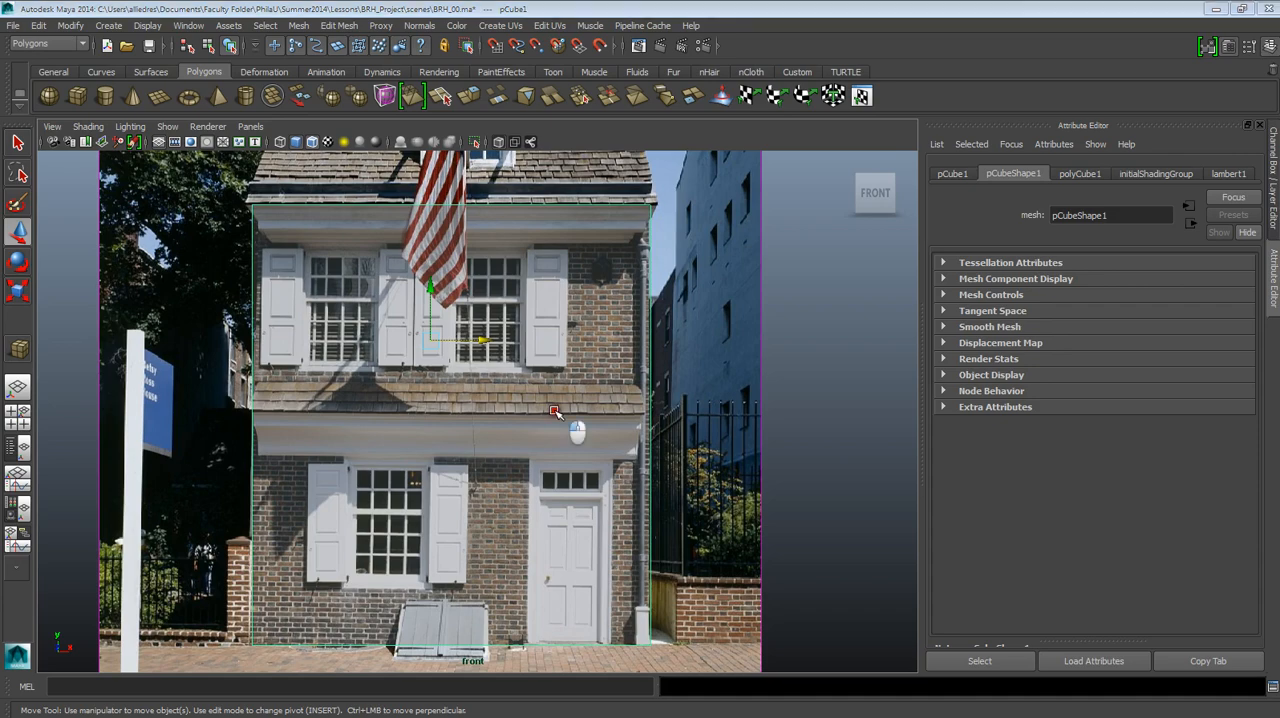
alt+drag(555, 380, 366, 323)
alt+drag(473, 343, 478, 356)
alt+drag(214, 306, 515, 360)
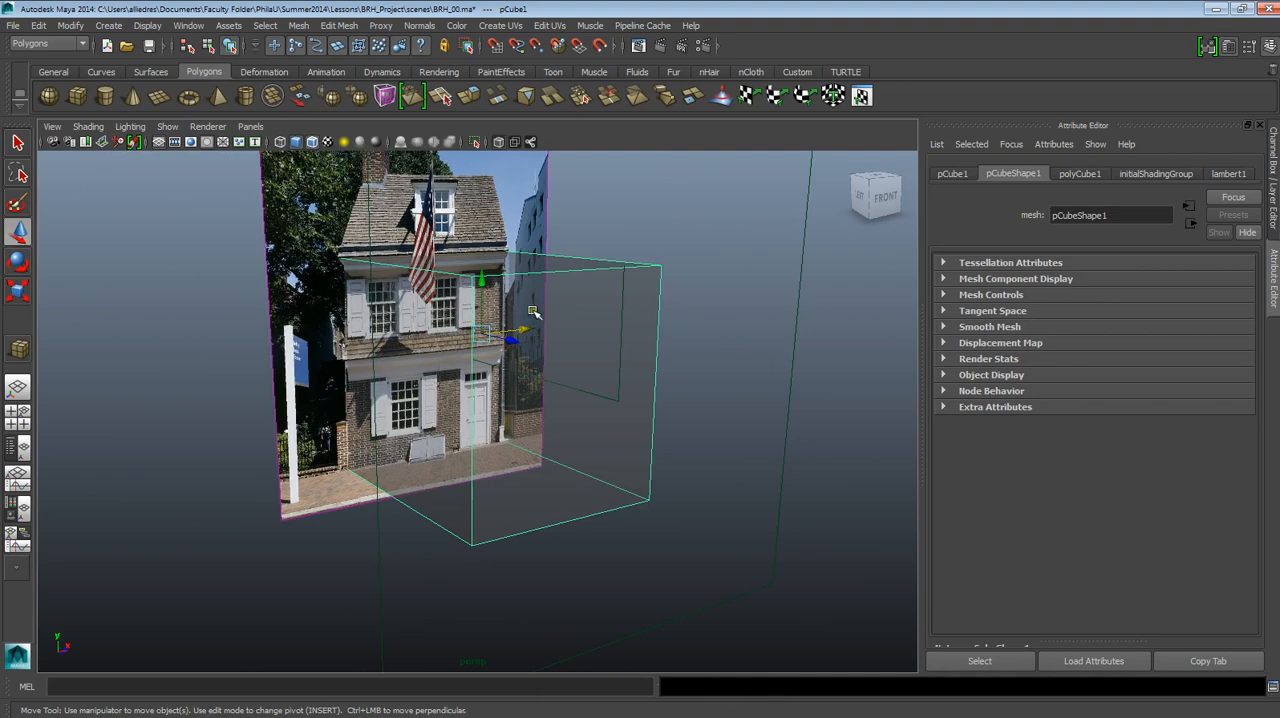
alt+drag(533, 313, 505, 380)
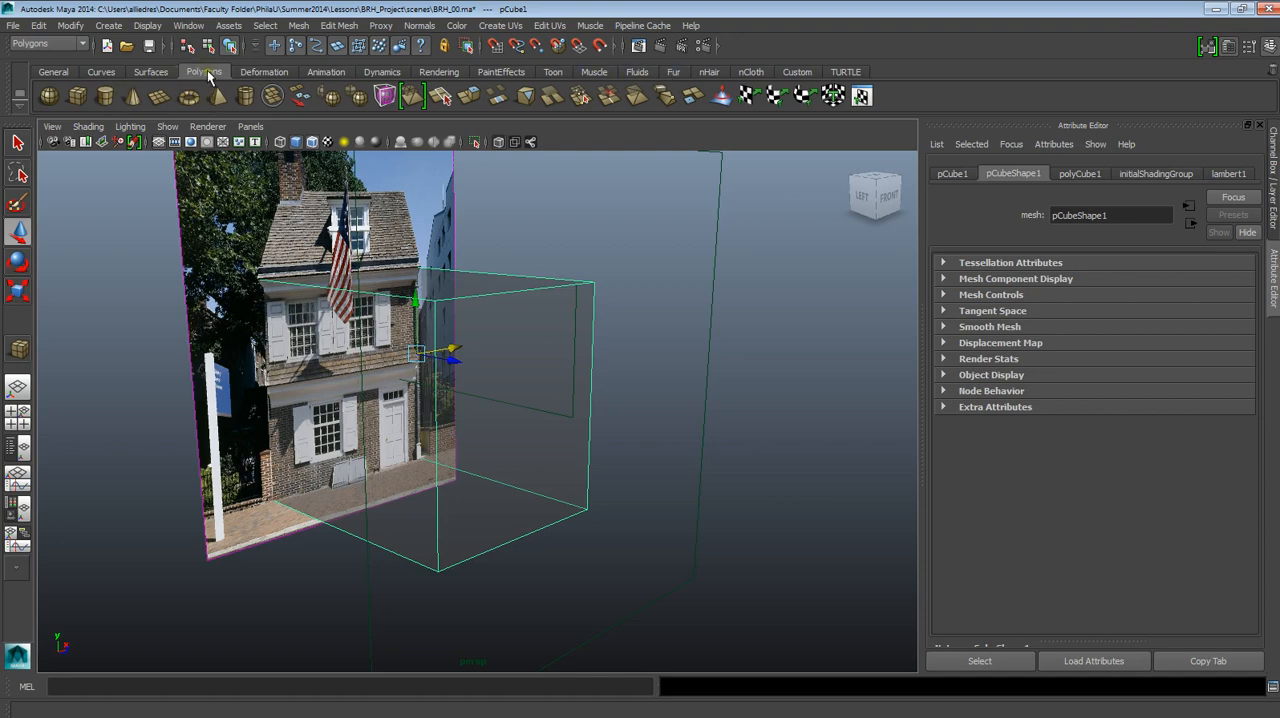
click(80, 97)
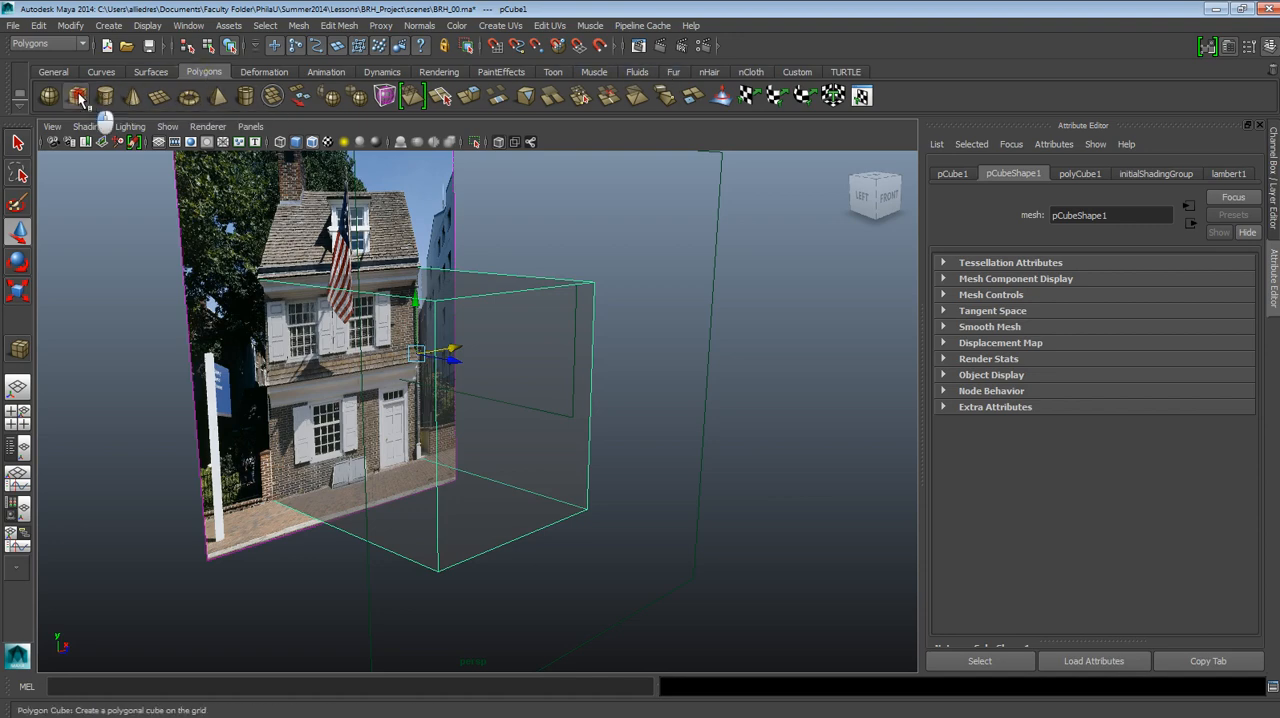
alt+middle_drag(420, 523, 478, 481)
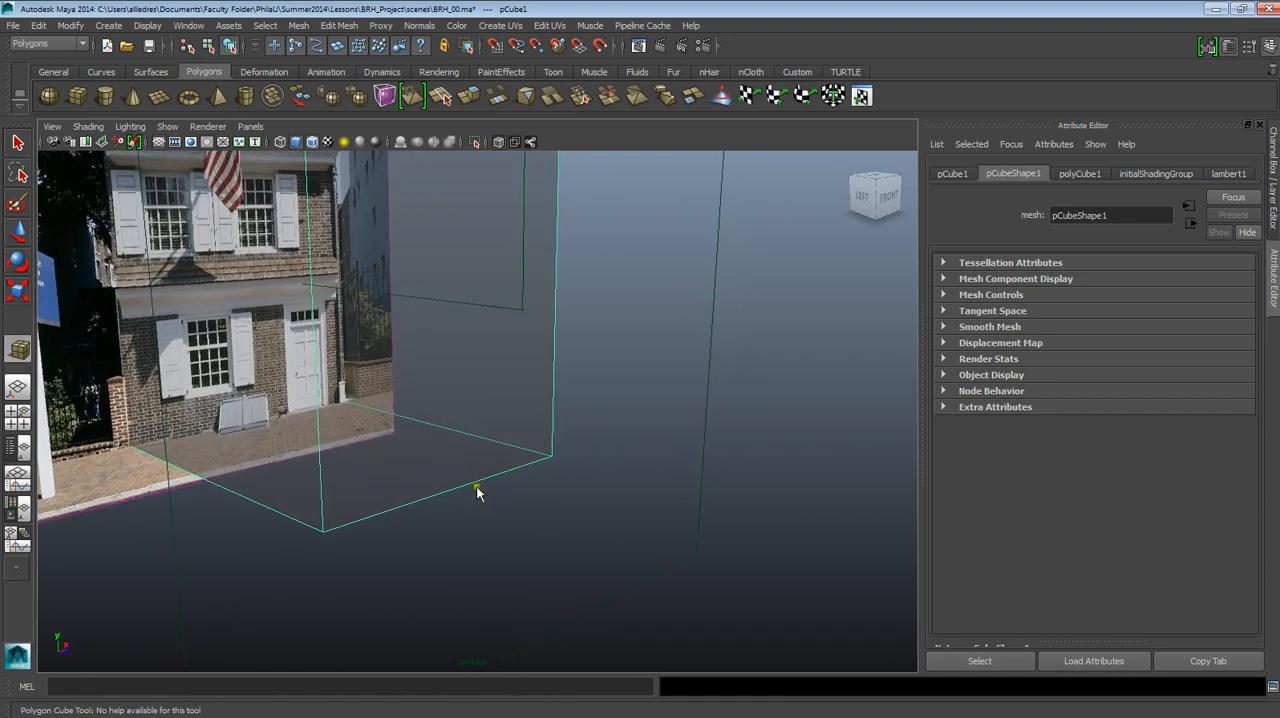
drag(478, 480, 532, 327)
mouse_move(535, 408)
alt+mouse_down()
mouse_move(603, 389)
mouse_move(521, 399)
alt+mouse_up()
mouse_move(531, 458)
alt+mouse_down()
mouse_move(548, 462)
mouse_move(520, 458)
alt+mouse_up()
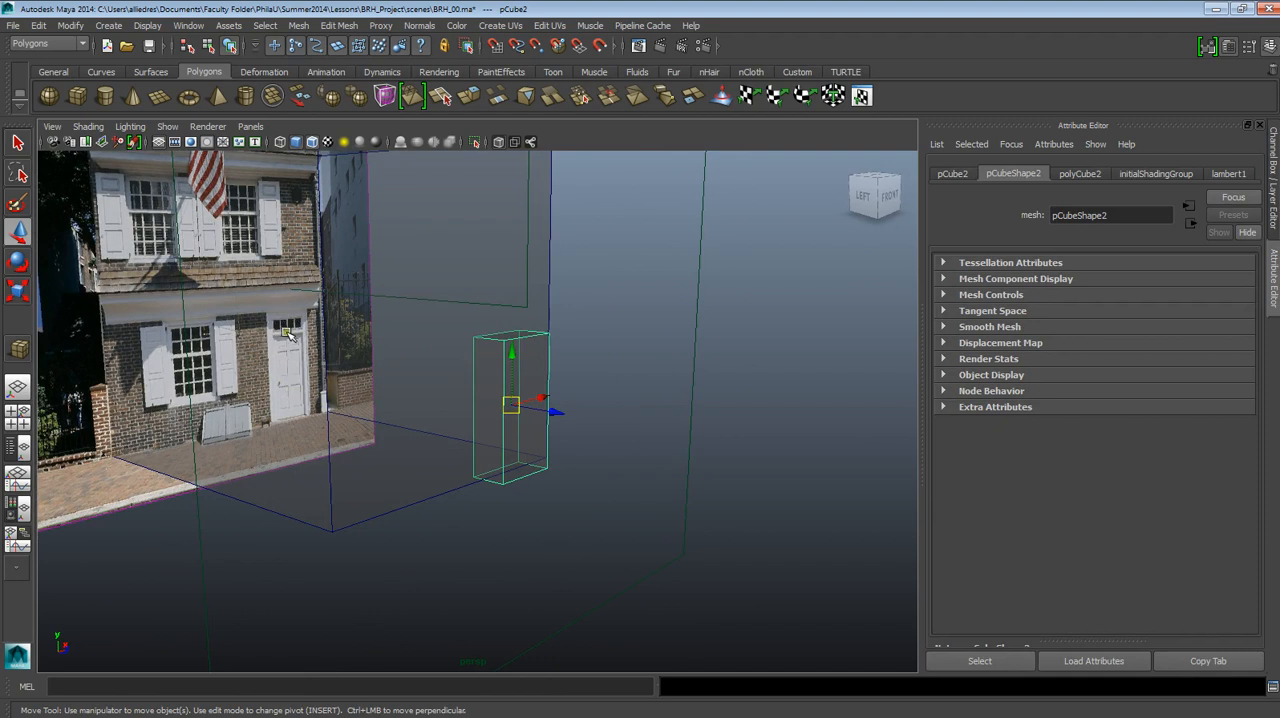
click(508, 406)
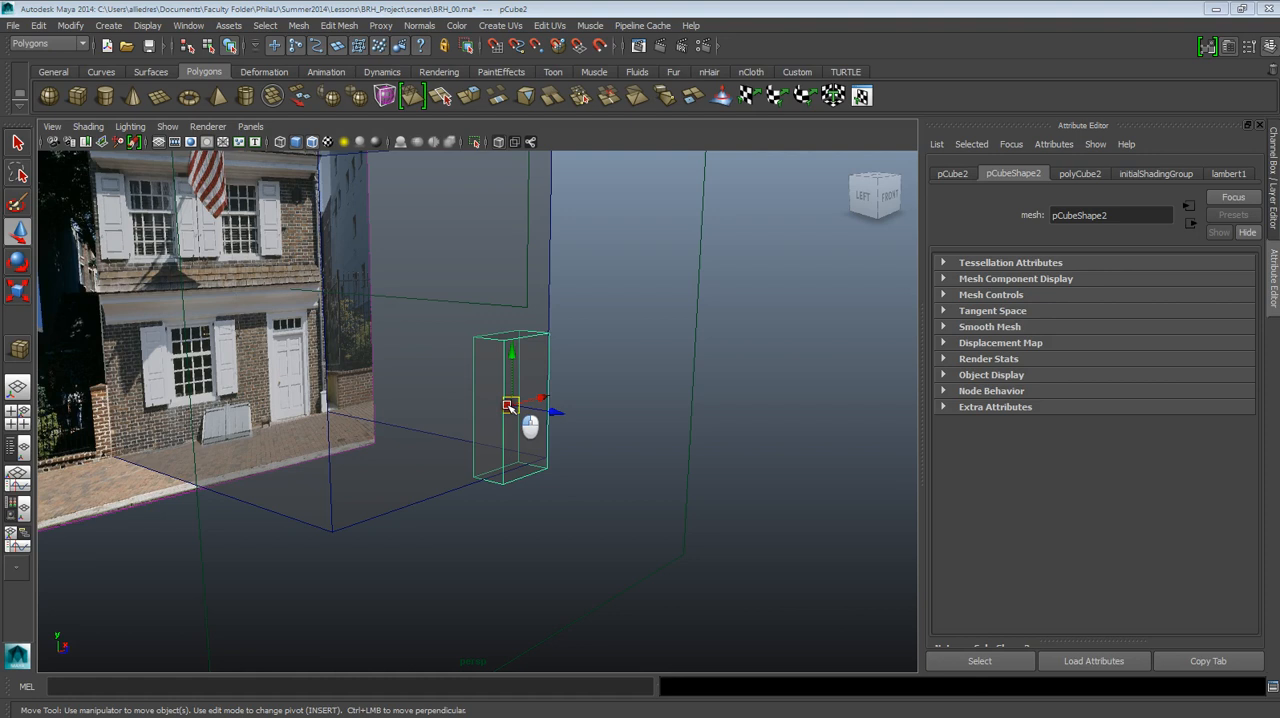
Examine from the perspective and side views how the tall cube sits against the guide cube's front face and base.
drag(469, 387, 470, 385)
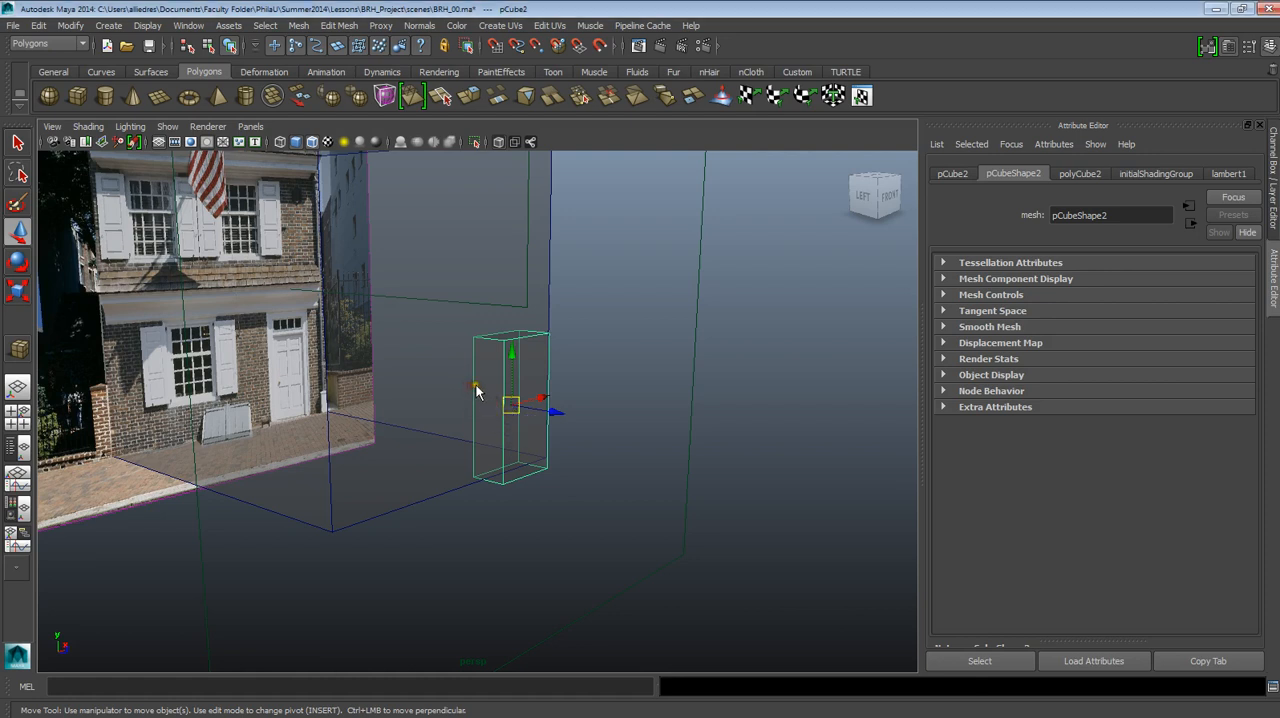
alt+middle_drag(513, 382, 528, 459)
alt+right_drag(528, 459, 538, 548)
alt+middle_drag(539, 369, 605, 414)
alt+right_drag(605, 414, 603, 454)
alt+middle_drag(600, 339, 576, 342)
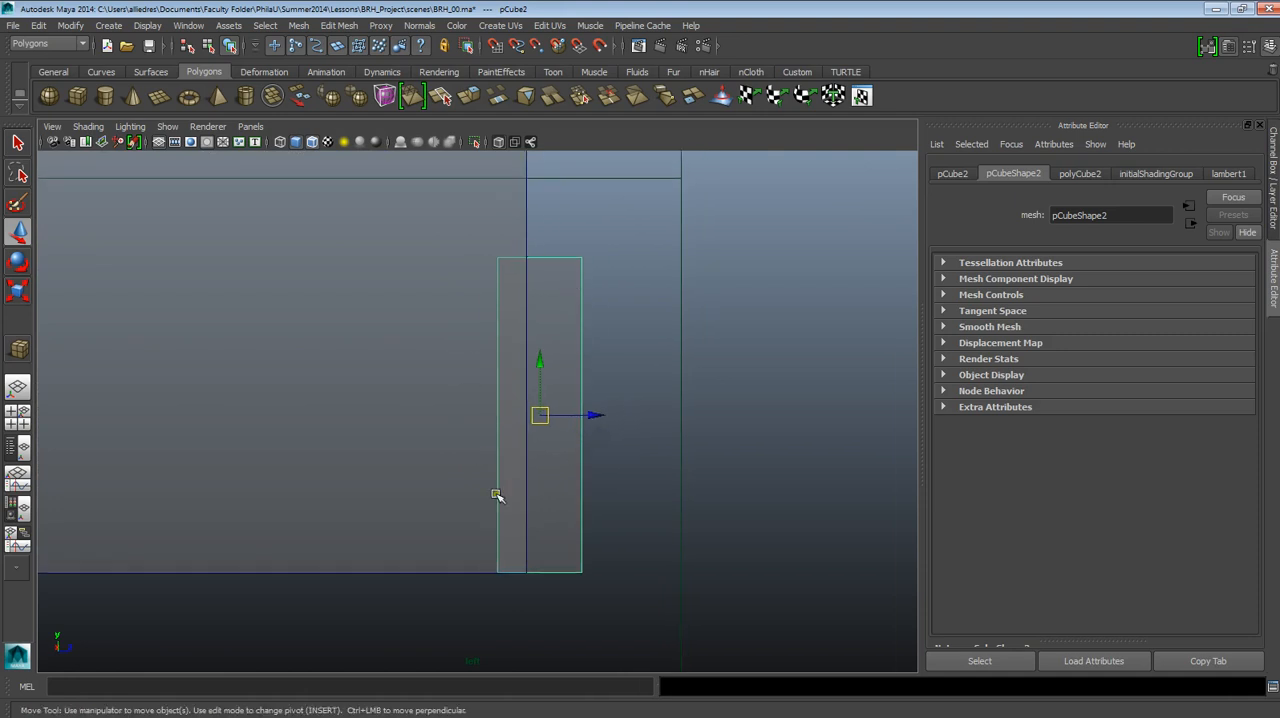
click(563, 268)
drag(563, 291, 563, 296)
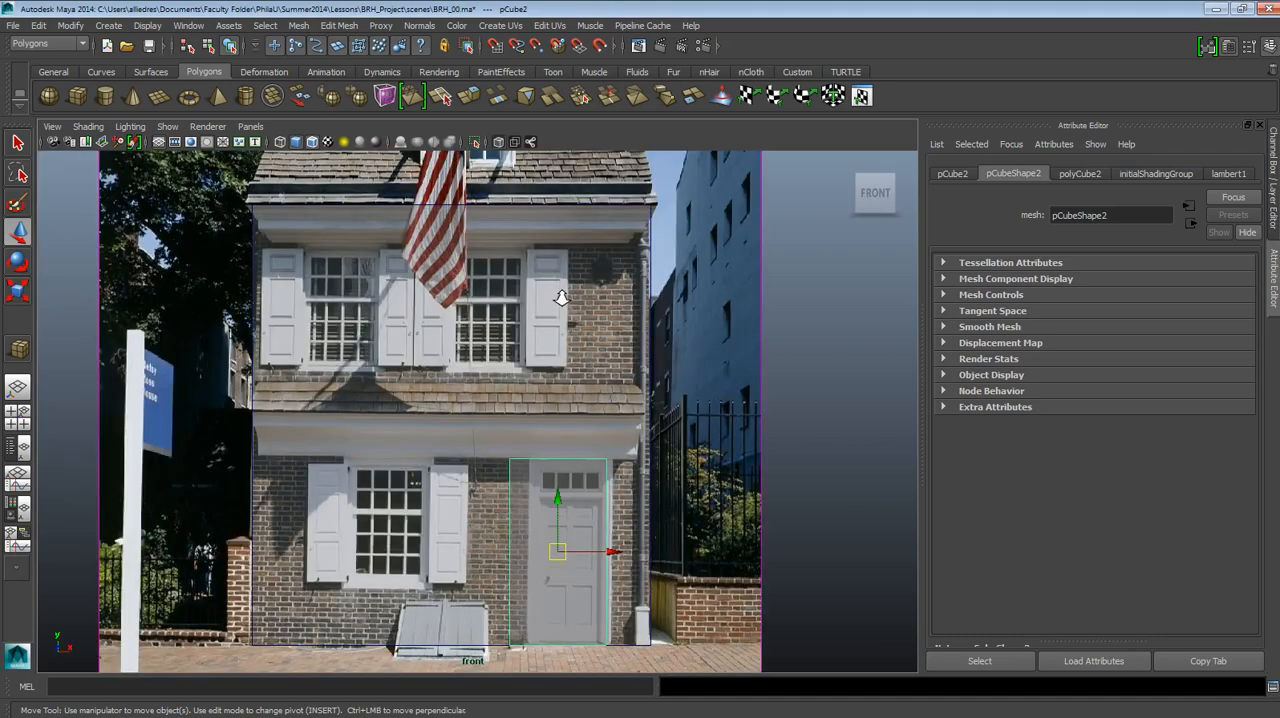
Compare the tall cube's outline with the photographed door frame in the front view, keeping the tall cube selected.
scroll(563, 296, down, 3)
alt+middle_drag(587, 455, 516, 471)
scroll(570, 298, up, 3)
scroll(570, 298, up, 4)
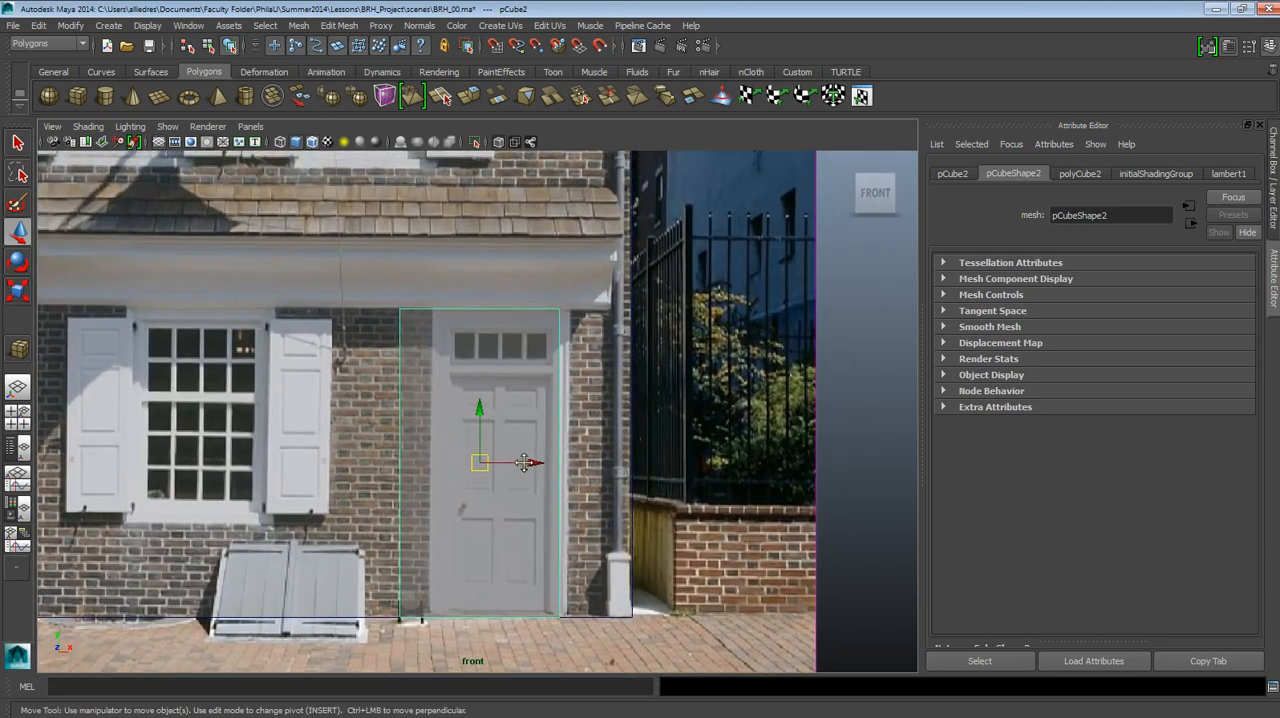
scroll(545, 425, up, 1)
scroll(554, 415, down, 6)
scroll(550, 370, up, 1)
alt+middle_drag(567, 262, 563, 337)
click(563, 337)
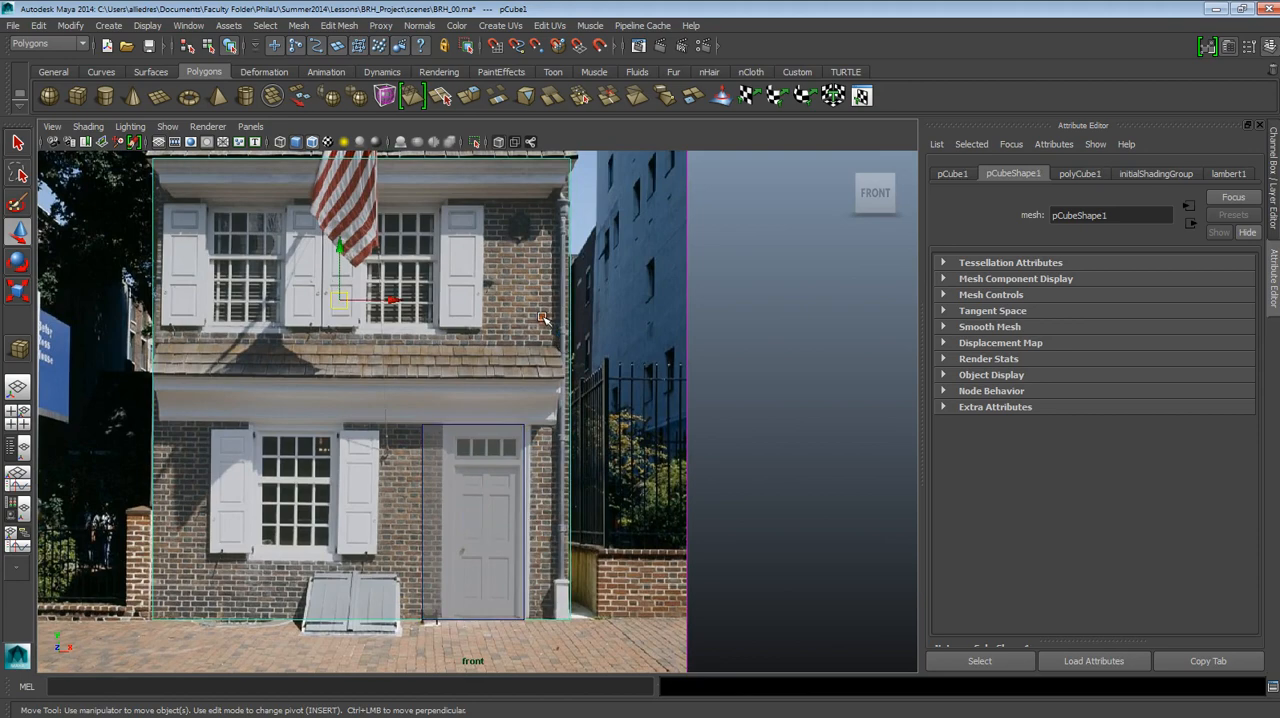
scroll(570, 515, up, 7)
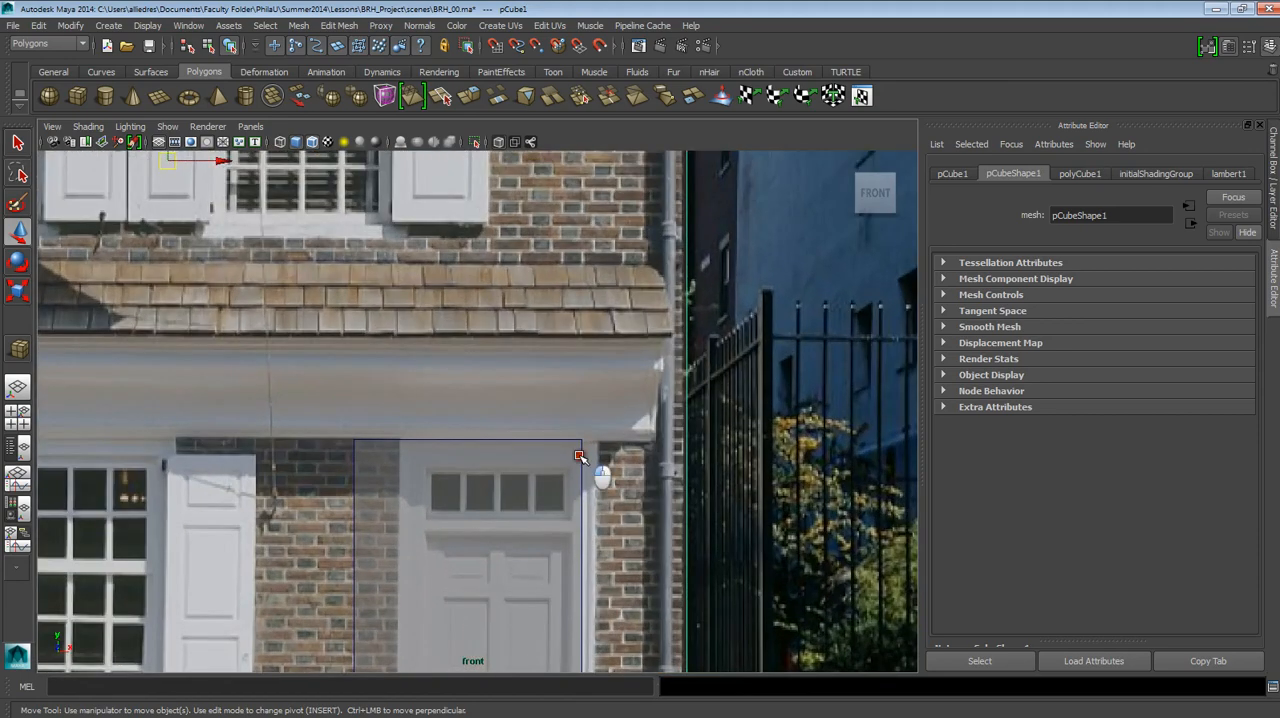
click(578, 452)
alt+middle_drag(578, 452, 574, 282)
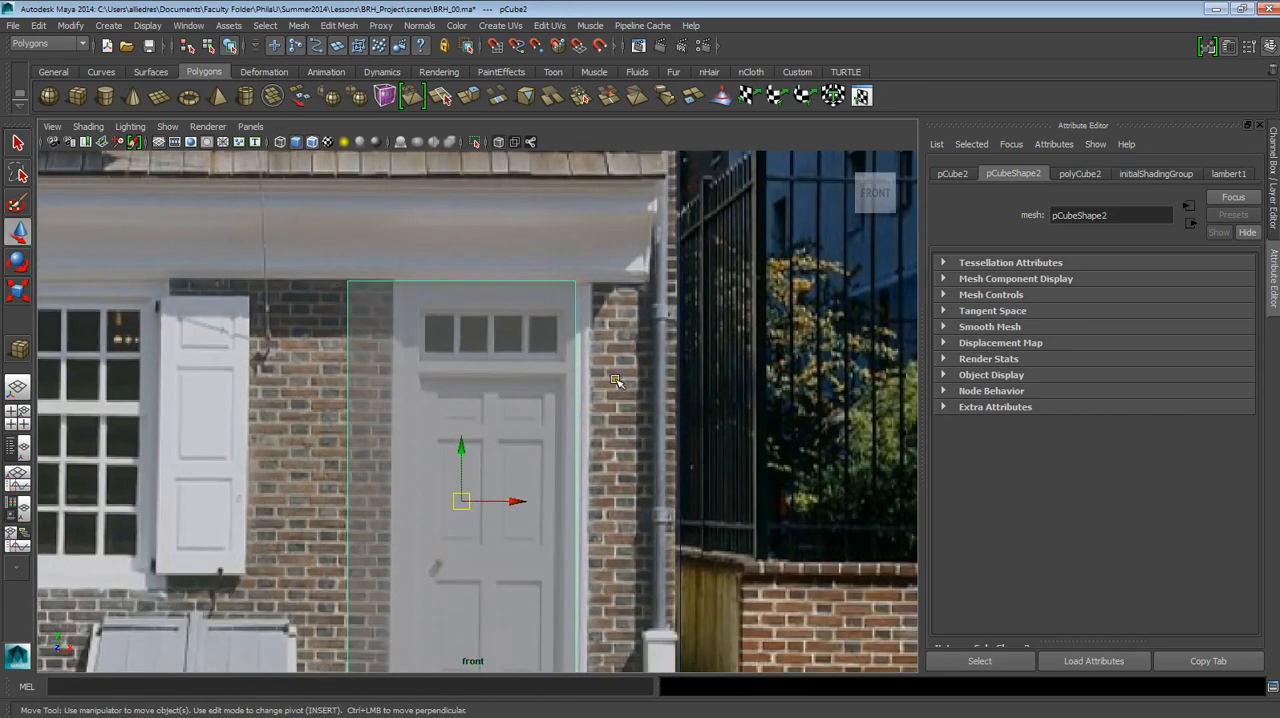
alt+middle_drag(585, 349, 557, 216)
alt+middle_drag(543, 160, 537, 231)
alt+middle_drag(544, 449, 547, 443)
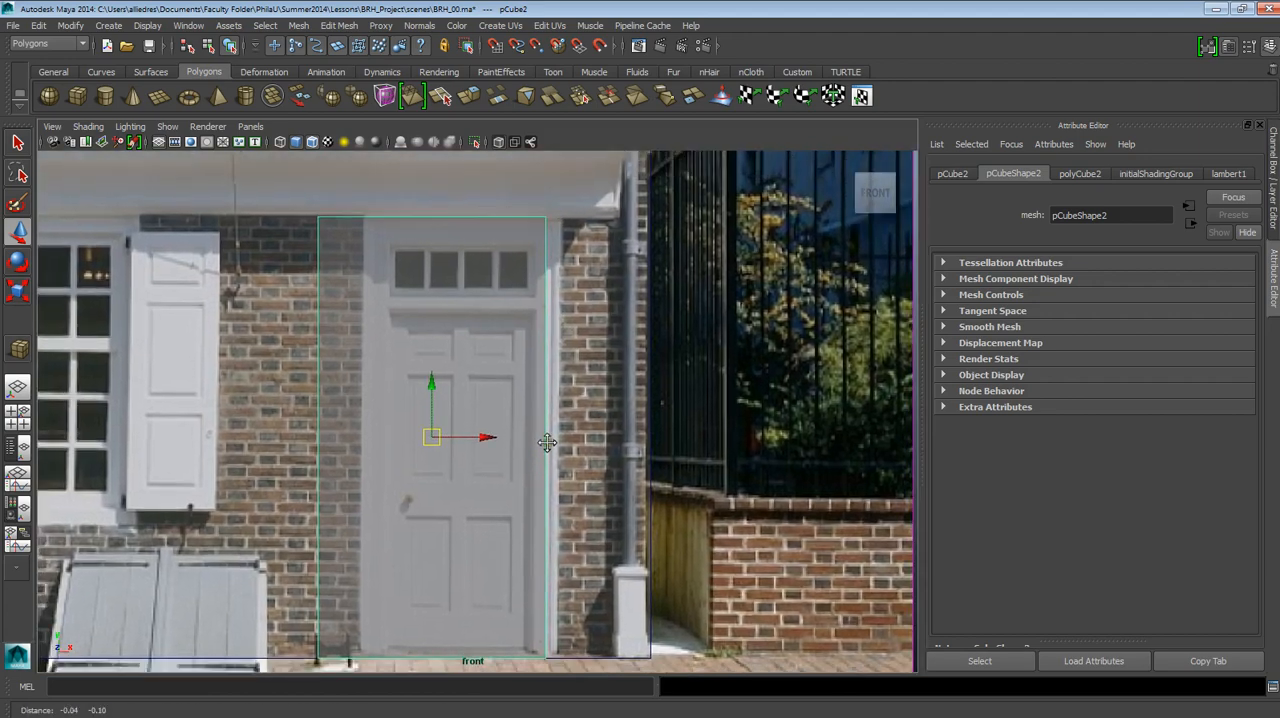
scroll(547, 443, down, 6)
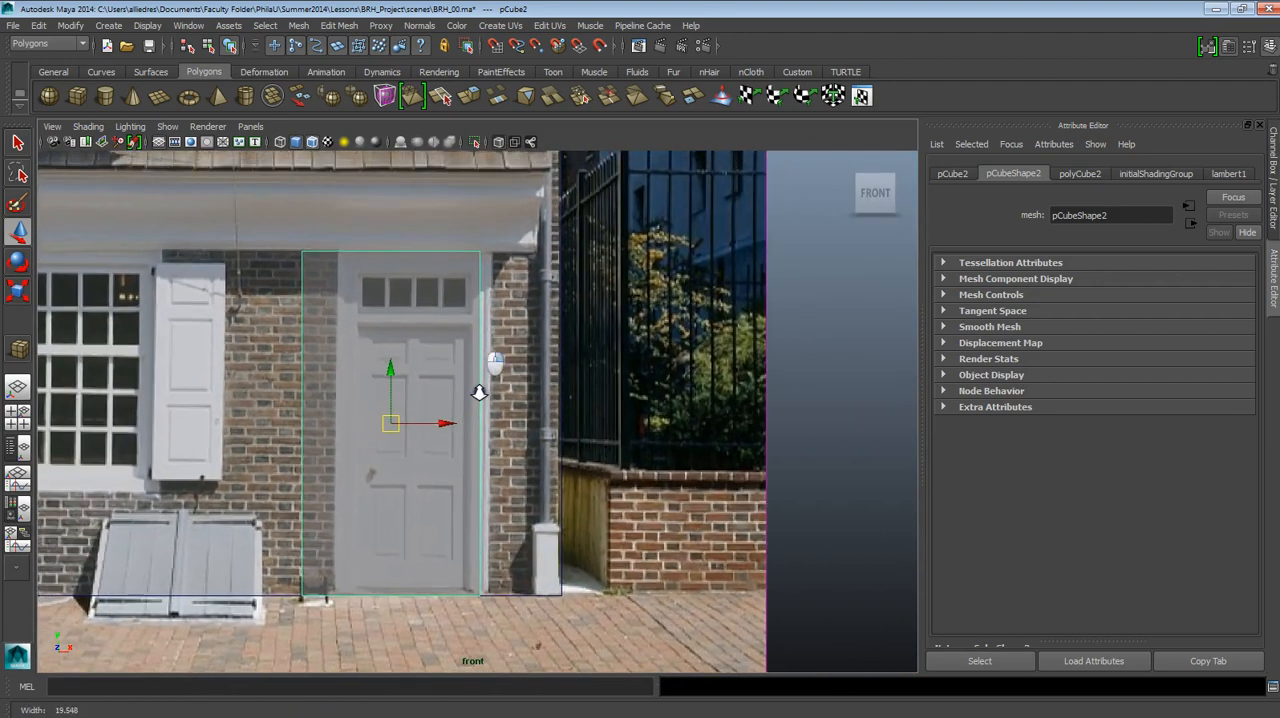
alt+right_drag(479, 392, 485, 400)
alt+middle_drag(485, 402, 511, 388)
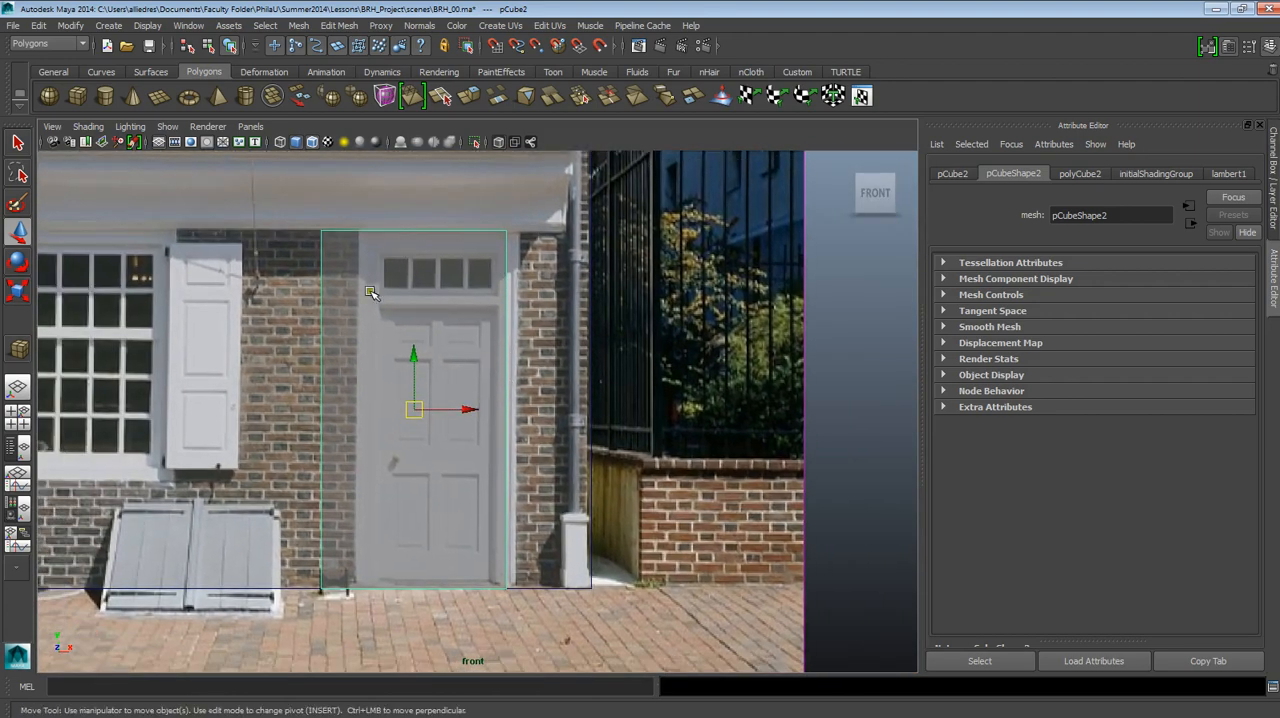
Show the tall cube's transform channels and expand its polyCube2 creation inputs.
right_click(501, 313)
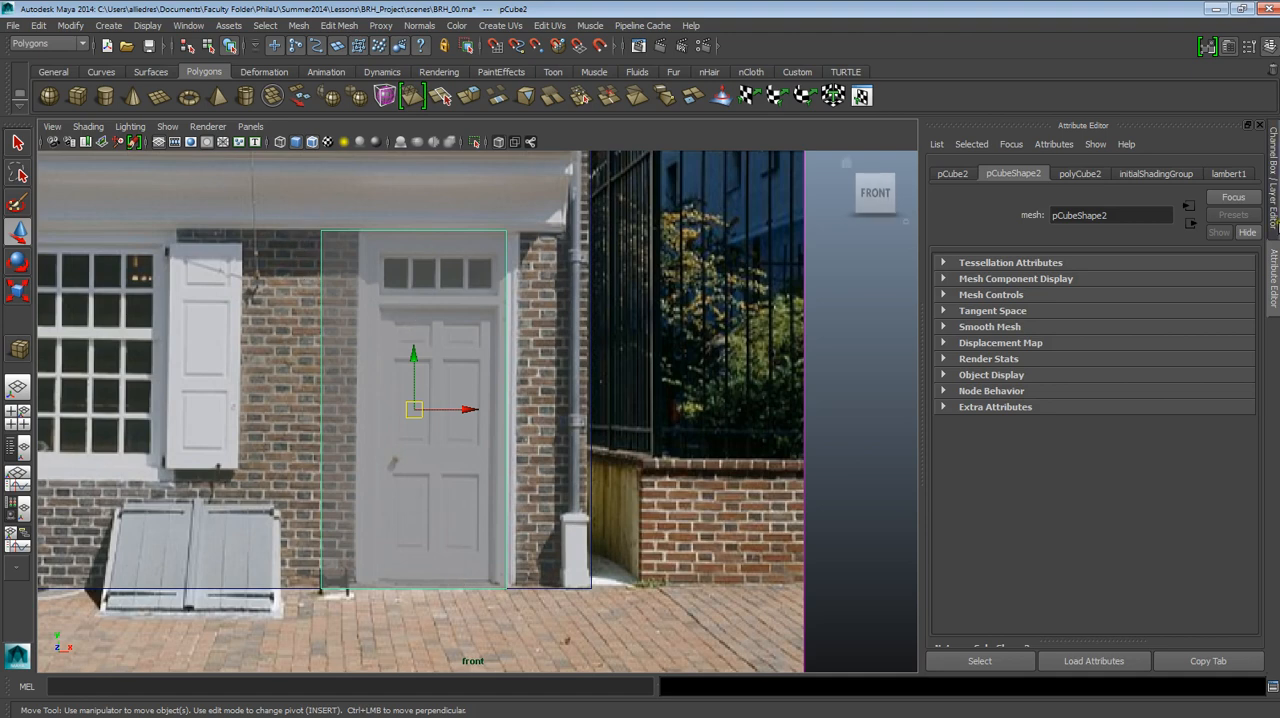
click(1273, 195)
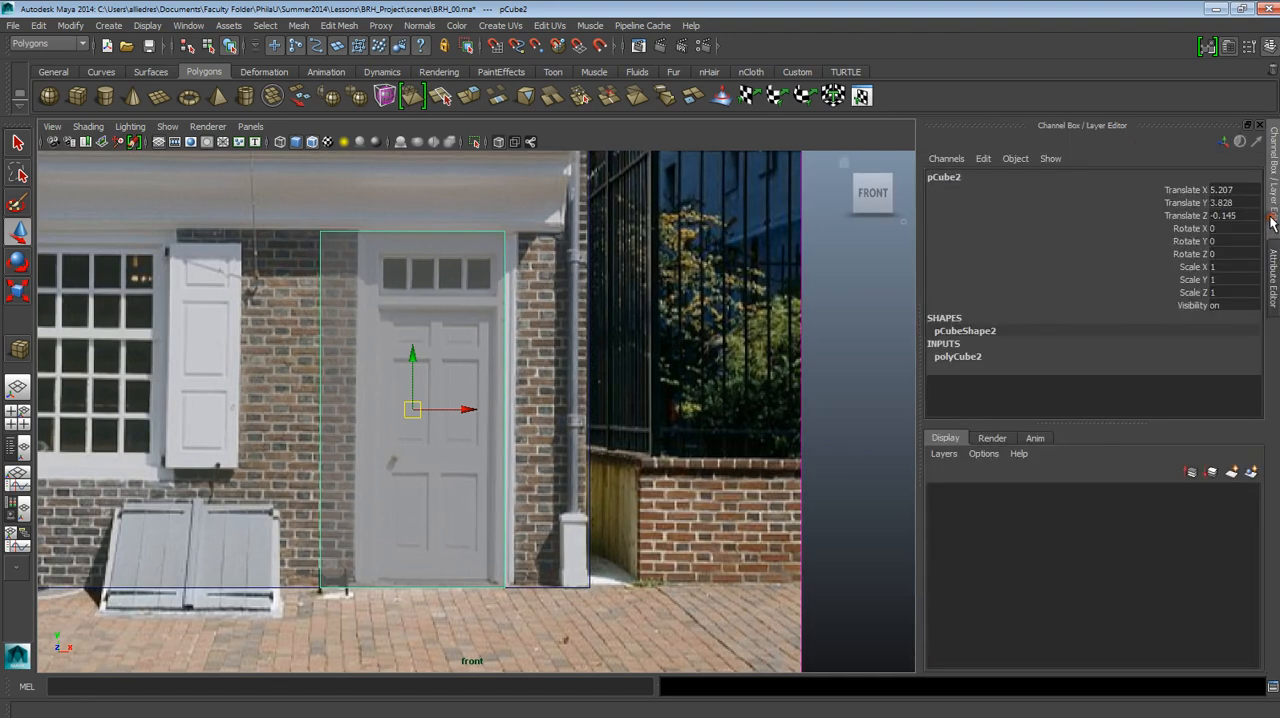
click(968, 362)
scroll(1044, 372, down, 2)
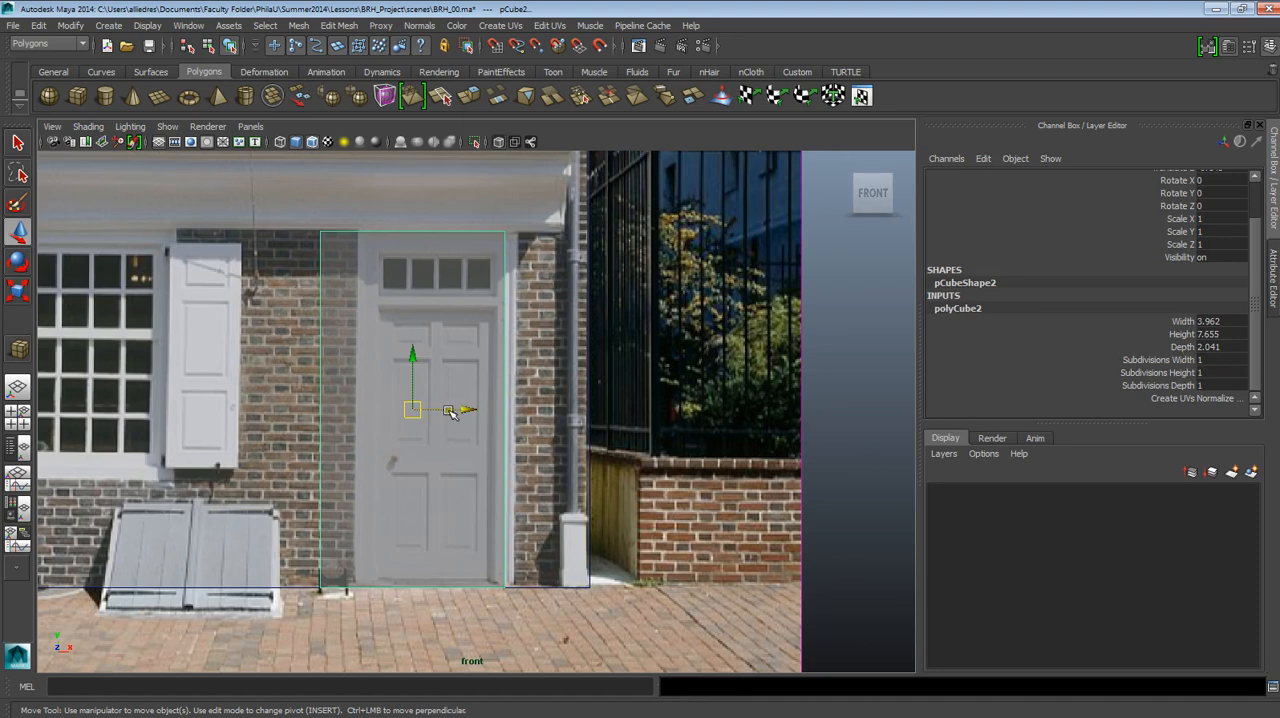
Enter vertex editing on the tall cube and move its right and left vertices onto the door frame's outer side edges.
scroll(449, 411, up, 2)
alt+middle_drag(480, 410, 475, 462)
scroll(491, 304, down, 3)
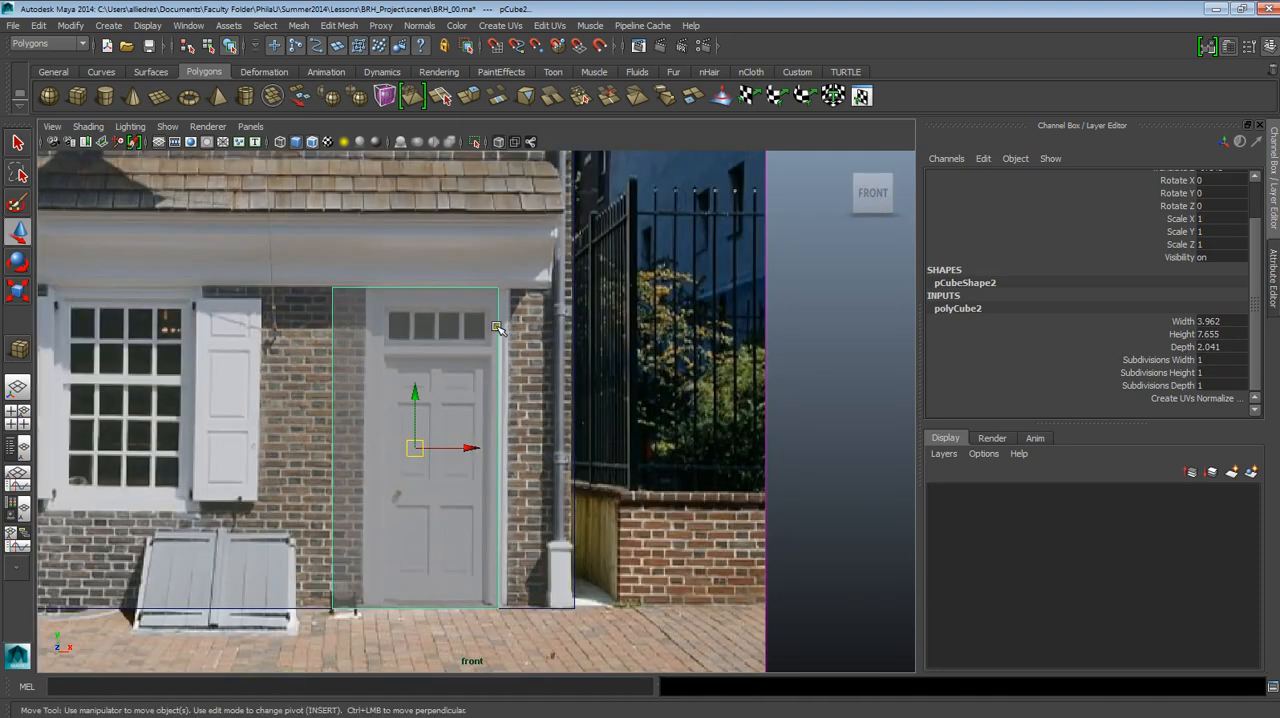
scroll(497, 328, up, 2)
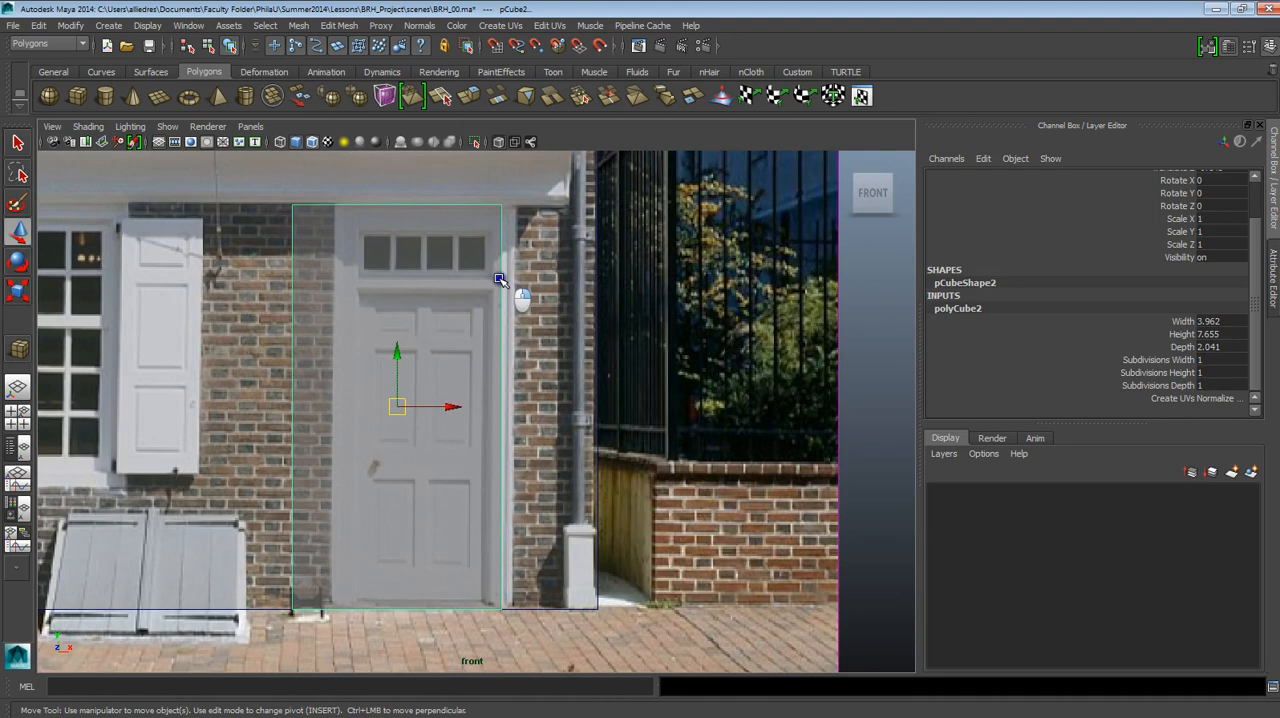
key(F8)
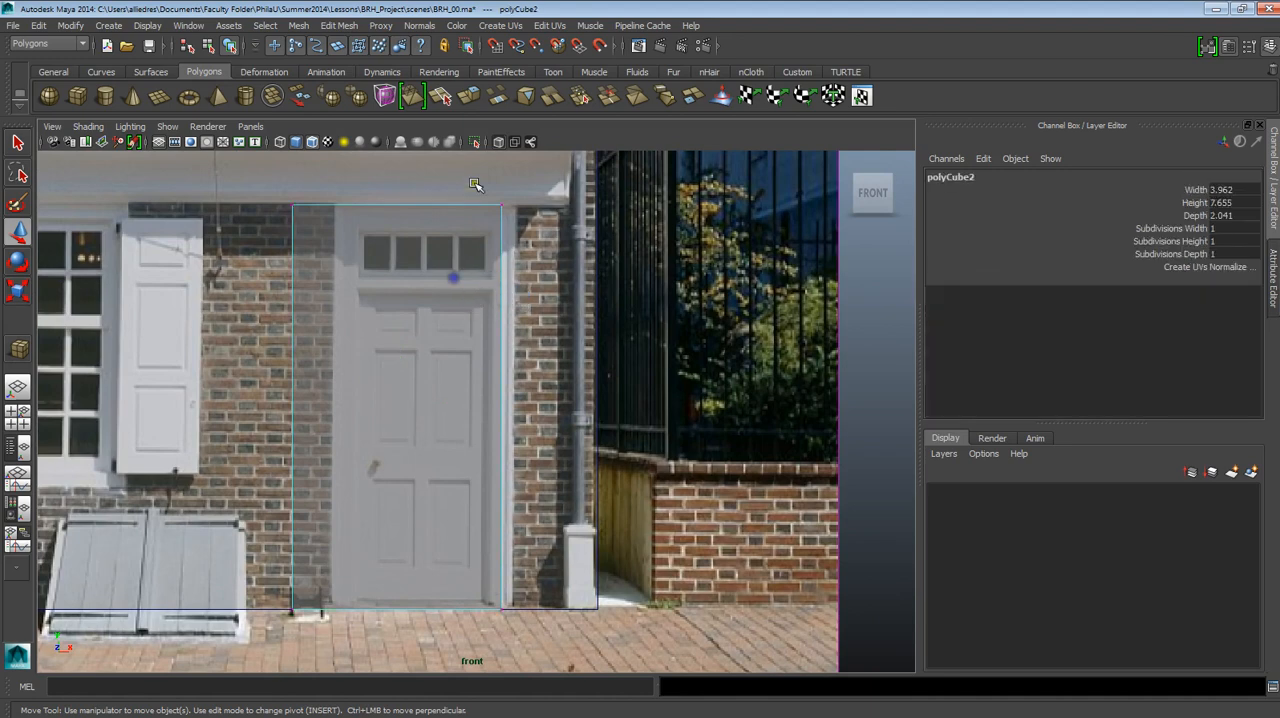
drag(482, 186, 535, 572)
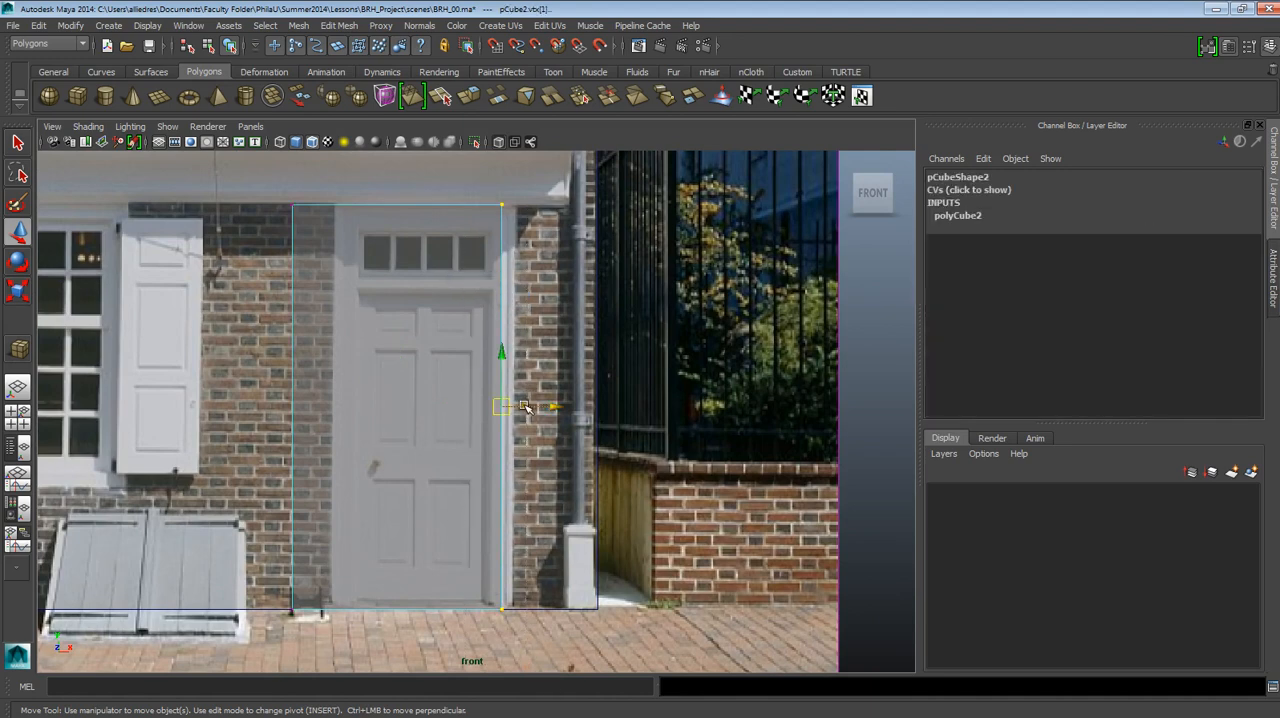
mouse_move(526, 406)
mouse_down()
mouse_move(560, 423)
mouse_move(541, 406)
mouse_up()
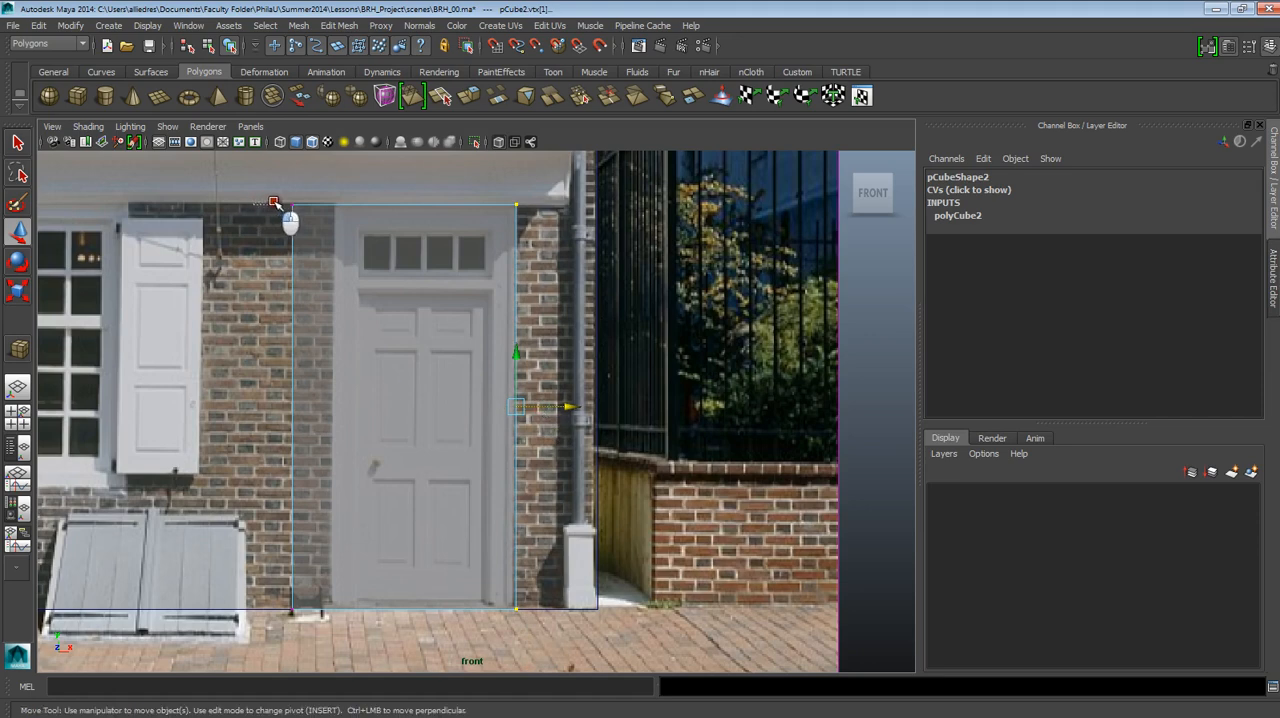
drag(276, 203, 335, 637)
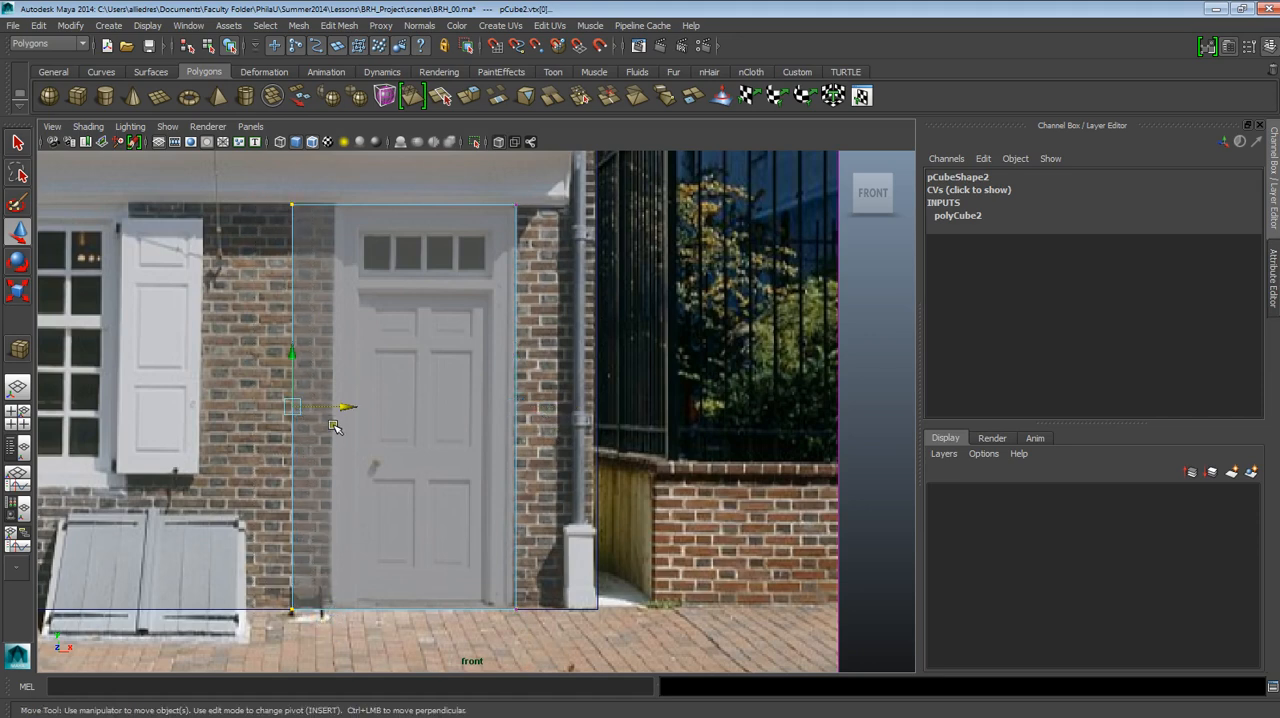
drag(330, 405, 372, 408)
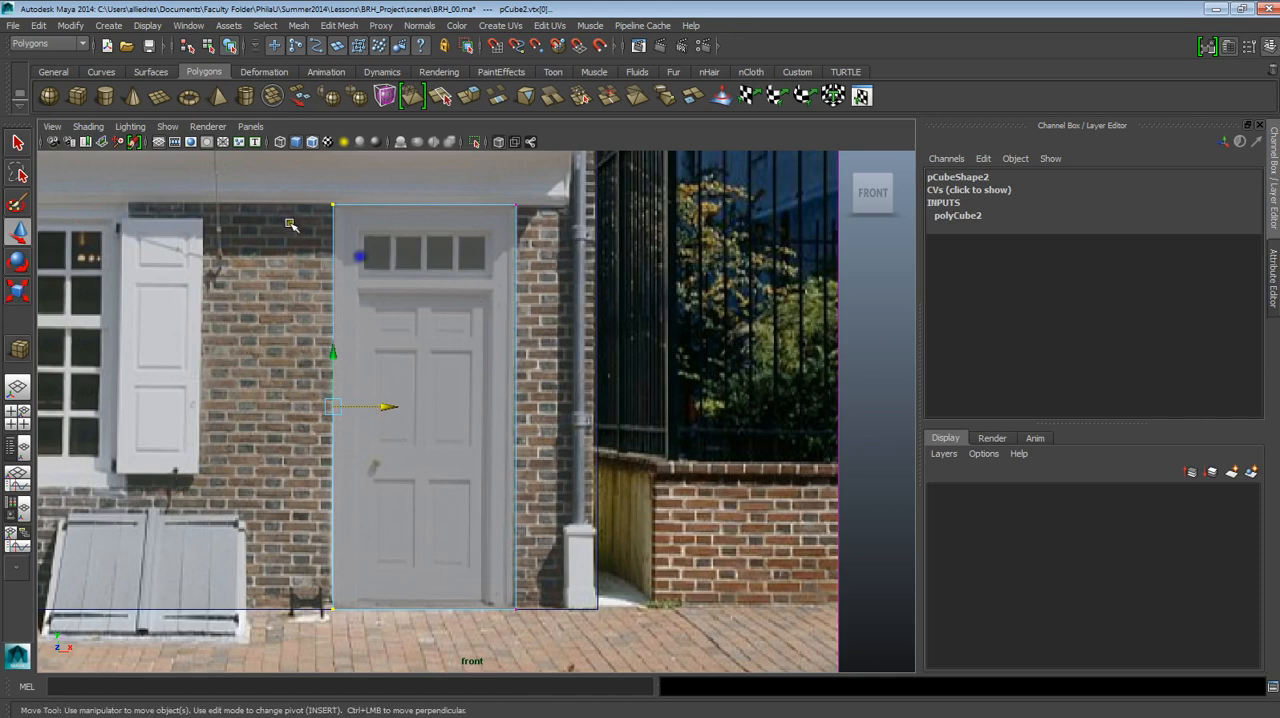
Select the tall cube's top vertices and nudge them vertically to the top edge of the door frame.
drag(294, 209, 549, 229)
scroll(549, 229, up, 1)
alt+middle_drag(549, 229, 551, 303)
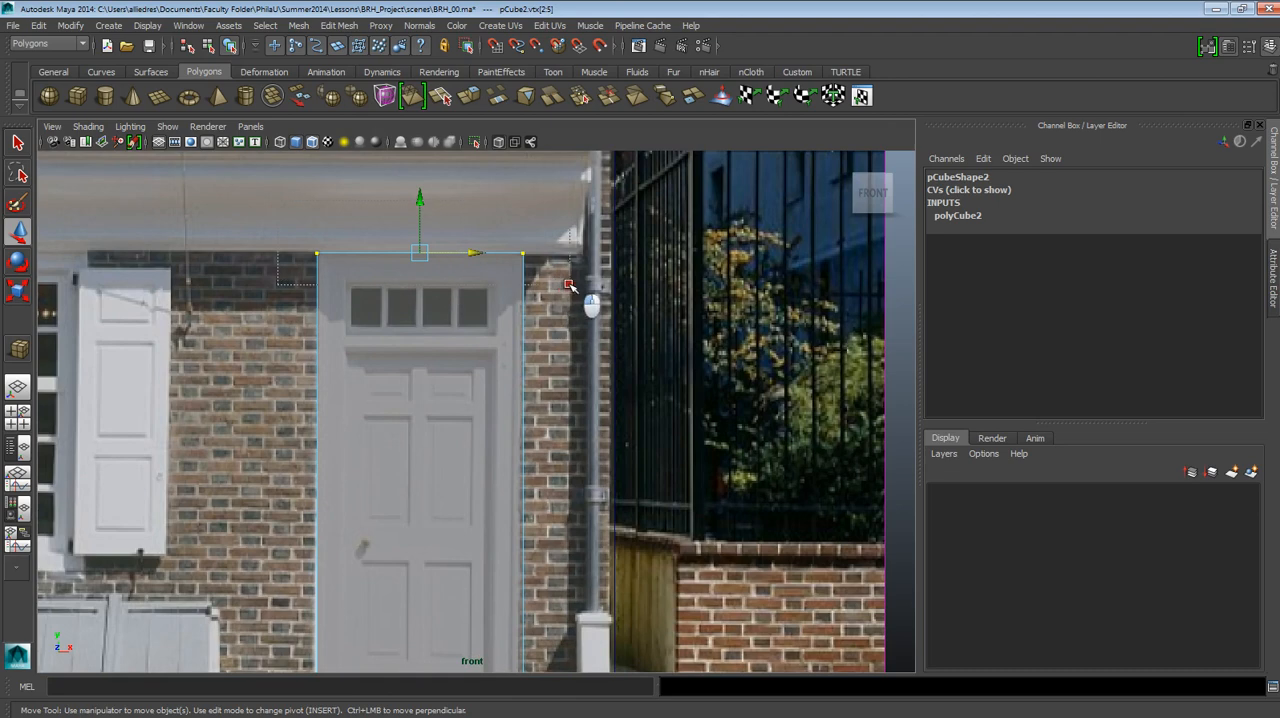
drag(280, 253, 540, 300)
click(417, 228)
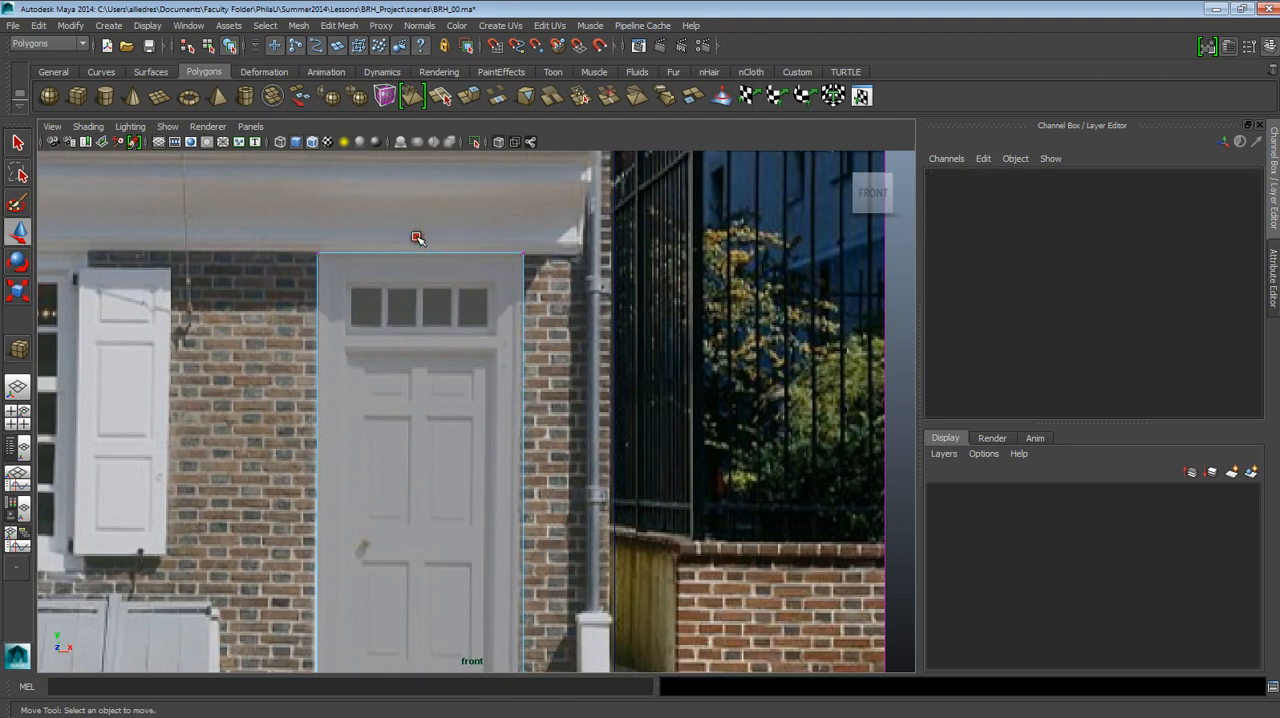
drag(314, 241, 545, 273)
drag(421, 227, 422, 226)
Select the tall cube's bottom vertices and check the outline against the door's base, ground line and surrounding facade.
alt+middle_drag(460, 443, 456, 257)
scroll(483, 405, down, 3)
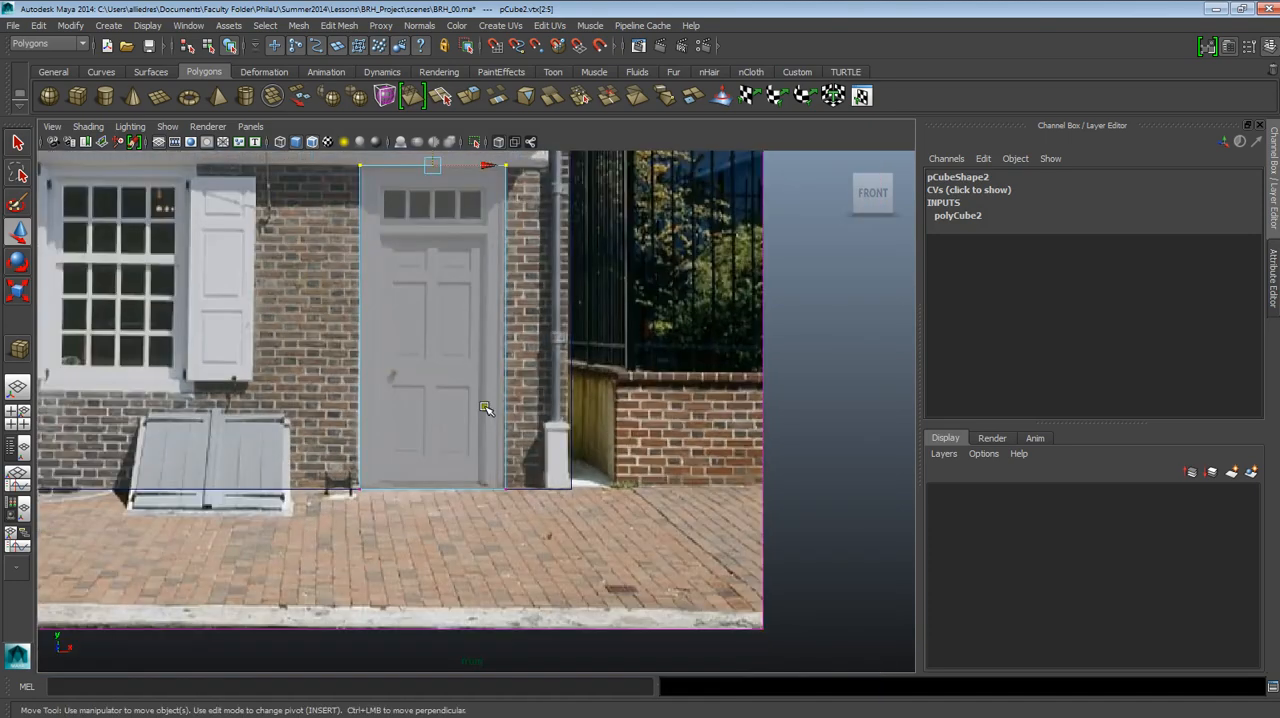
drag(334, 463, 545, 512)
scroll(434, 569, up, 3)
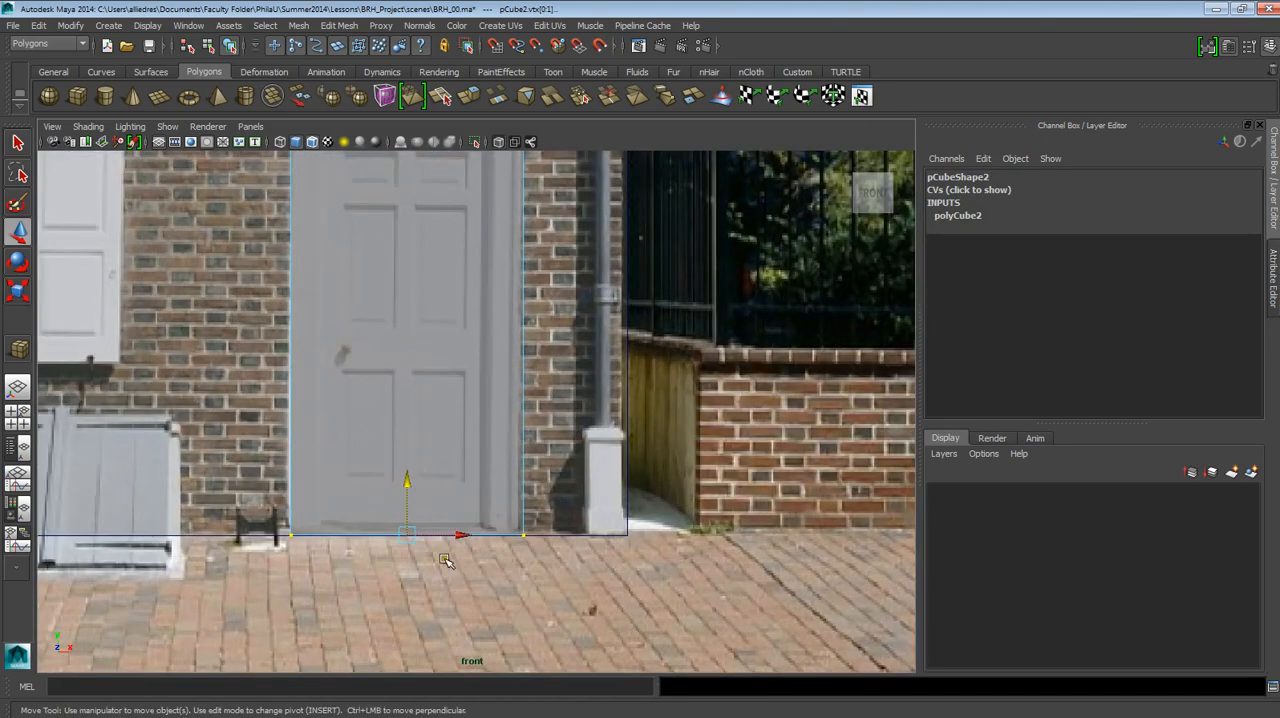
scroll(446, 560, down, 3)
alt+middle_drag(489, 475, 481, 543)
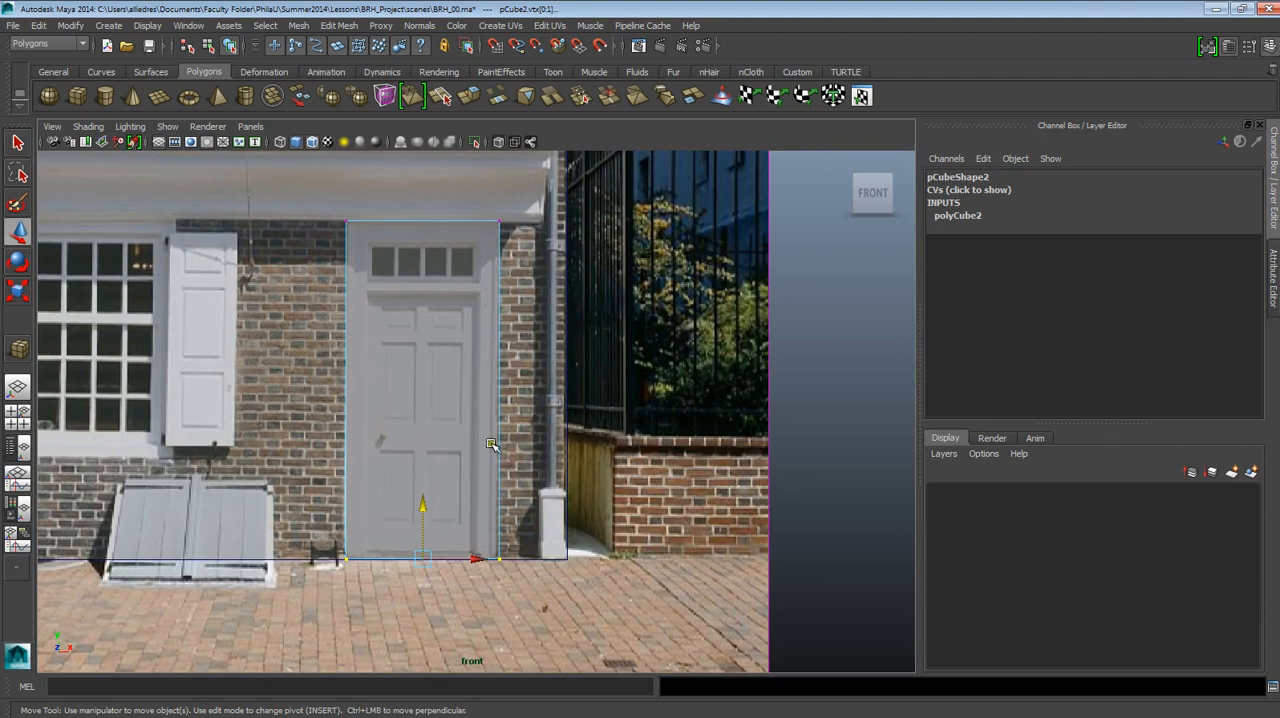
scroll(490, 444, up, 3)
alt+middle_drag(513, 628, 506, 491)
scroll(516, 477, down, 5)
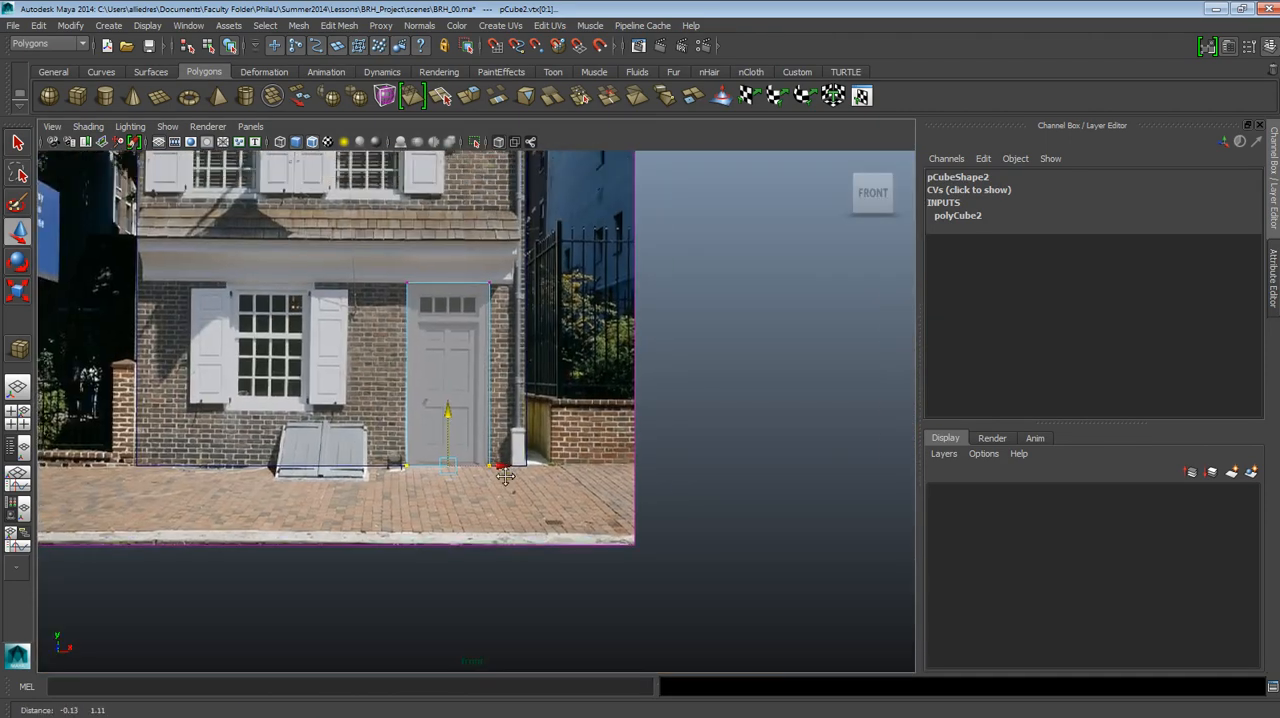
scroll(522, 311, up, 2)
scroll(466, 405, up, 2)
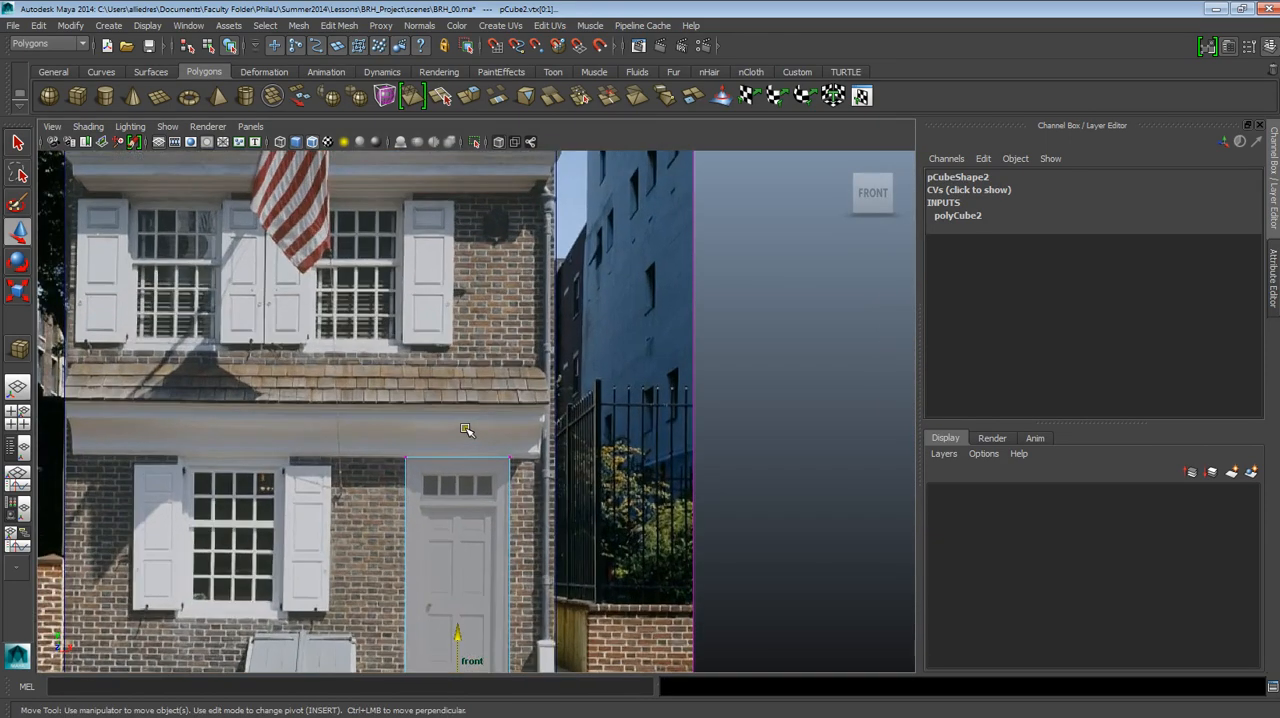
scroll(483, 494, down, 2)
scroll(477, 507, up, 5)
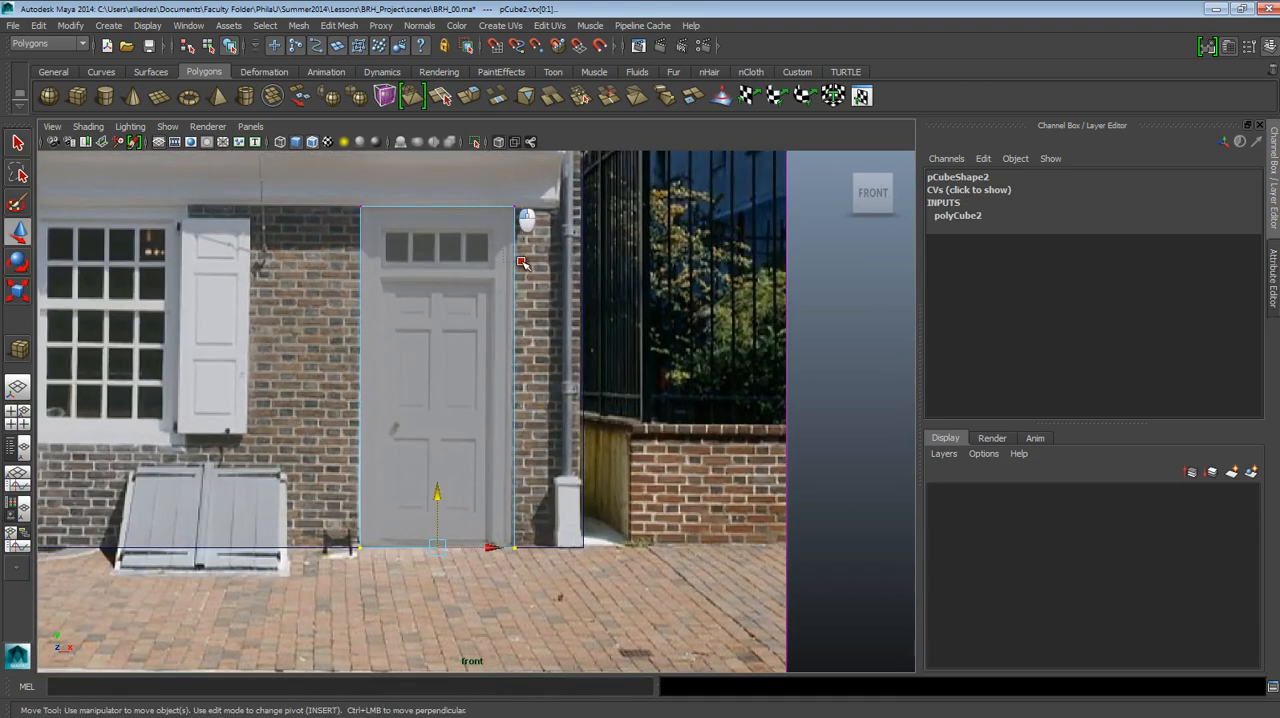
Nudge the tall cube's right vertices slightly inward onto the door frame's edge, leave vertex editing and clear the selection.
scroll(531, 505, up, 2)
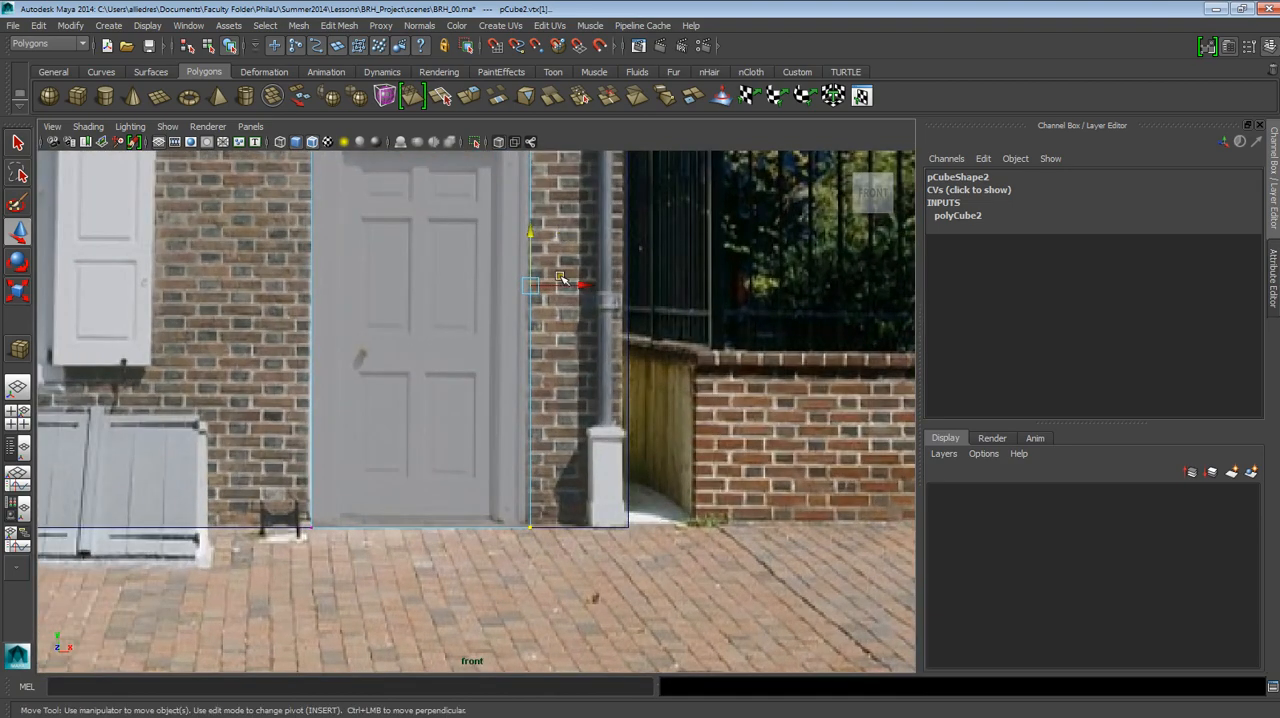
drag(562, 280, 563, 285)
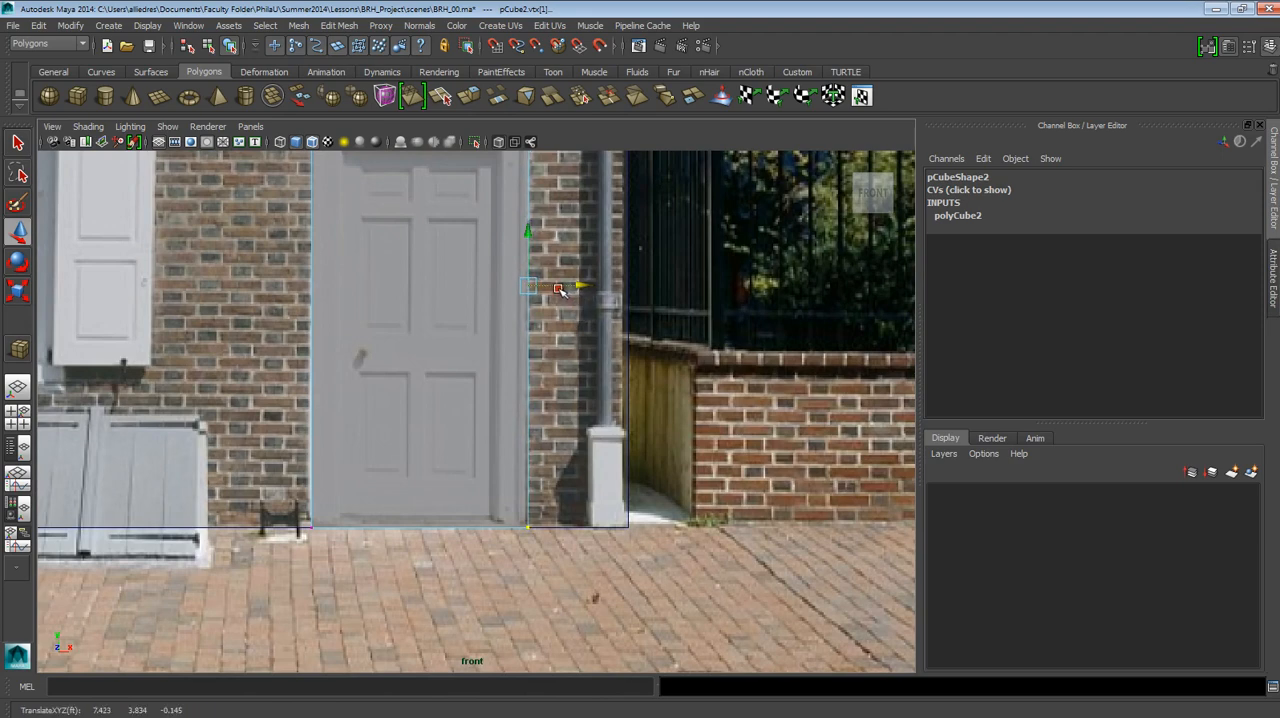
alt+middle_drag(563, 285, 572, 437)
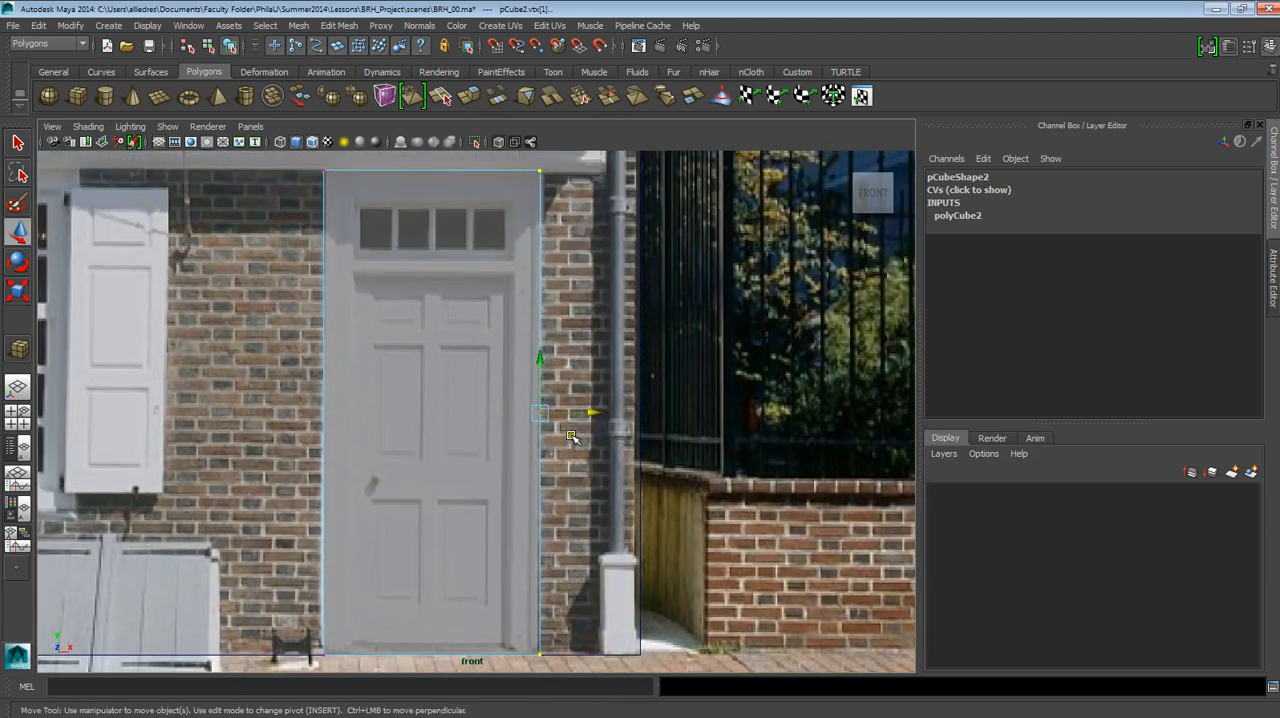
click(575, 212)
scroll(545, 300, down, 3)
scroll(540, 320, up, 3)
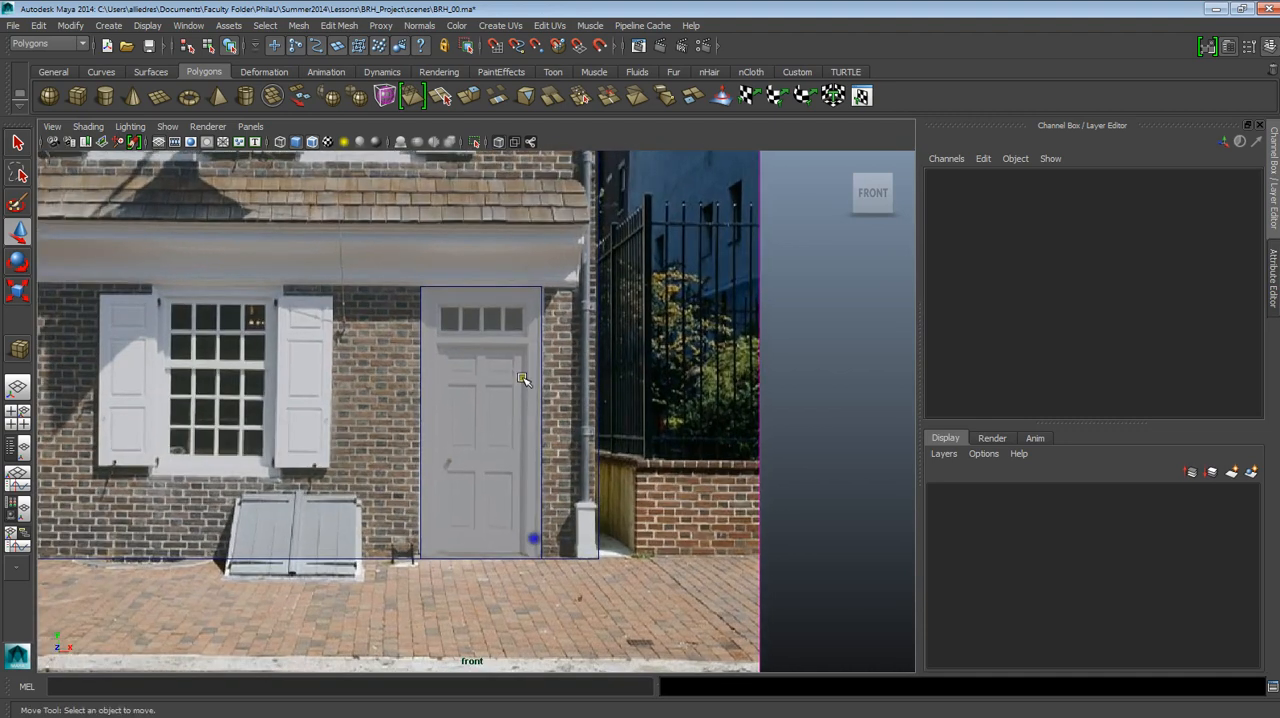
scroll(524, 340, up, 1)
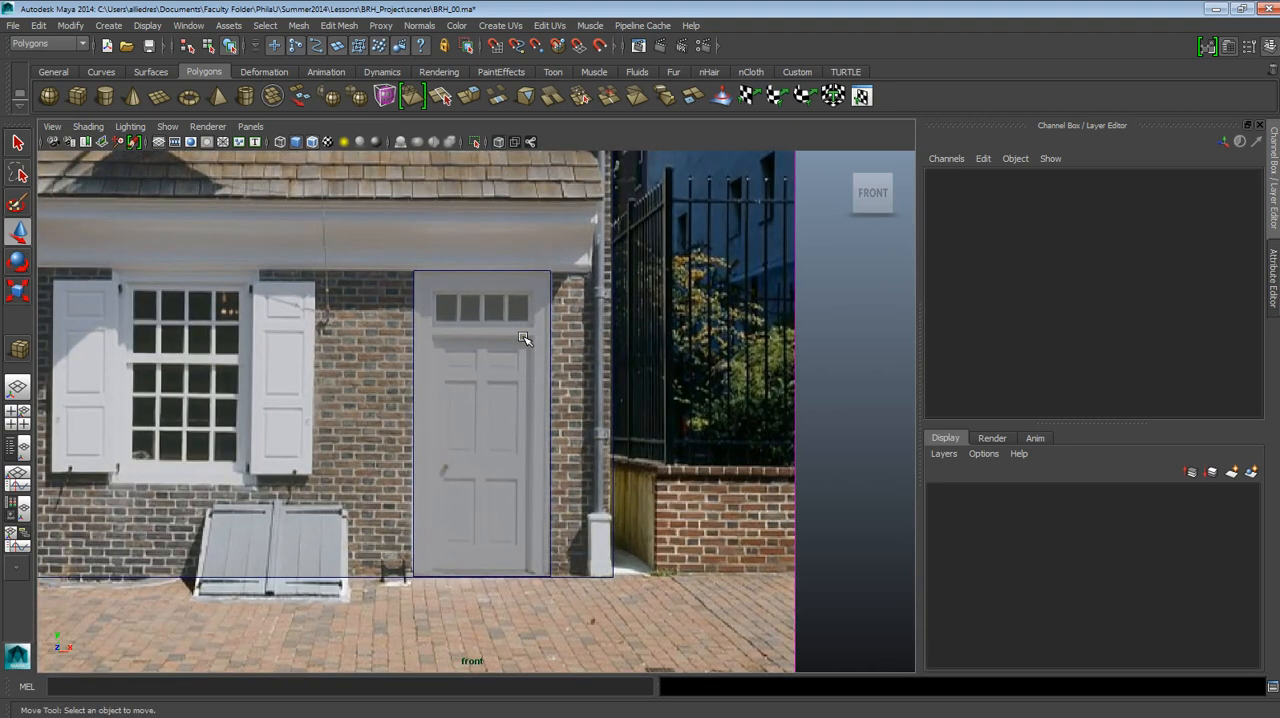
Examine the door cube's depth and how far it overlaps the guide cube's front face in the perspective and side views.
key(space)
drag(524, 338, 531, 303)
alt+drag(485, 379, 509, 354)
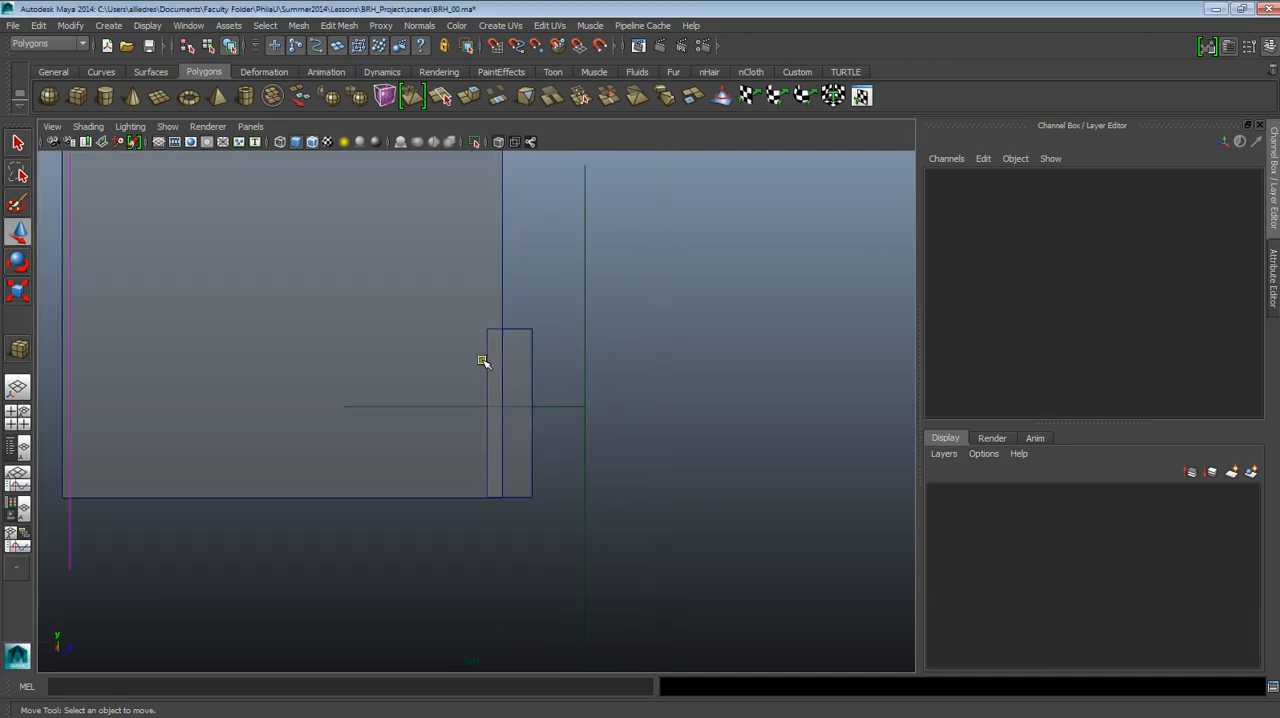
scroll(482, 361, down, 4)
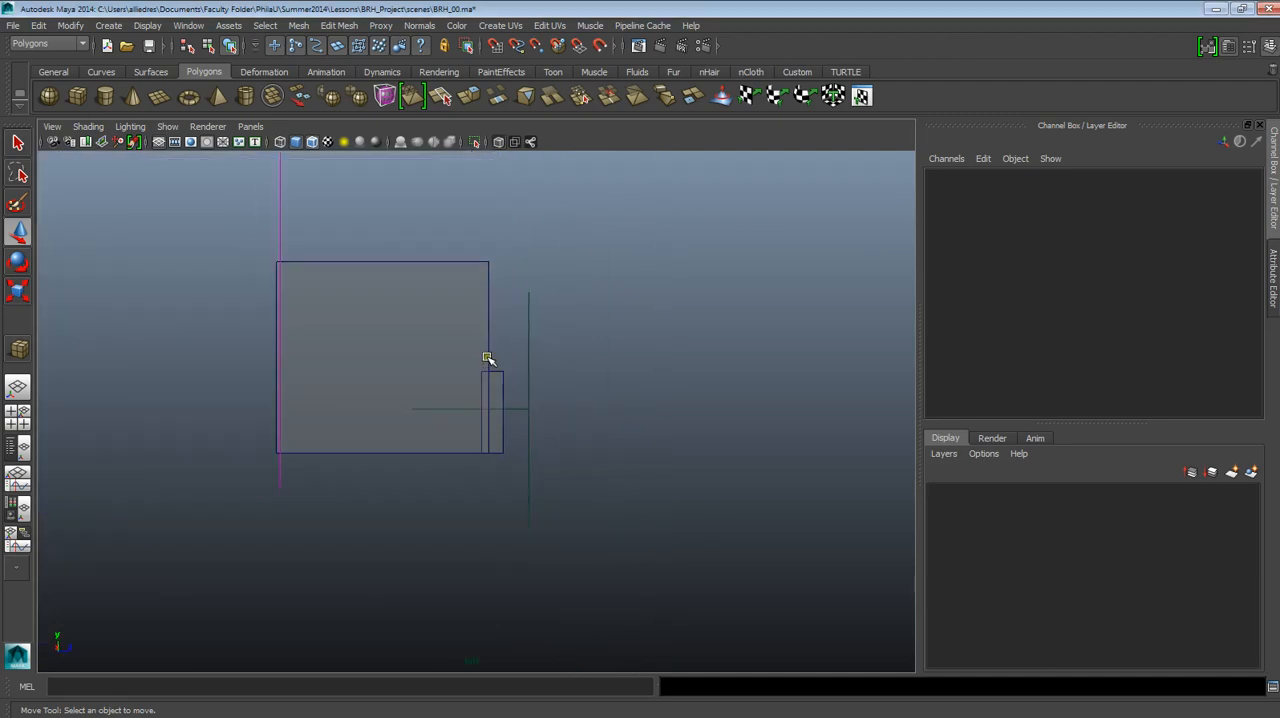
scroll(482, 361, up, 5)
alt+middle_drag(576, 351, 573, 399)
scroll(571, 391, up, 2)
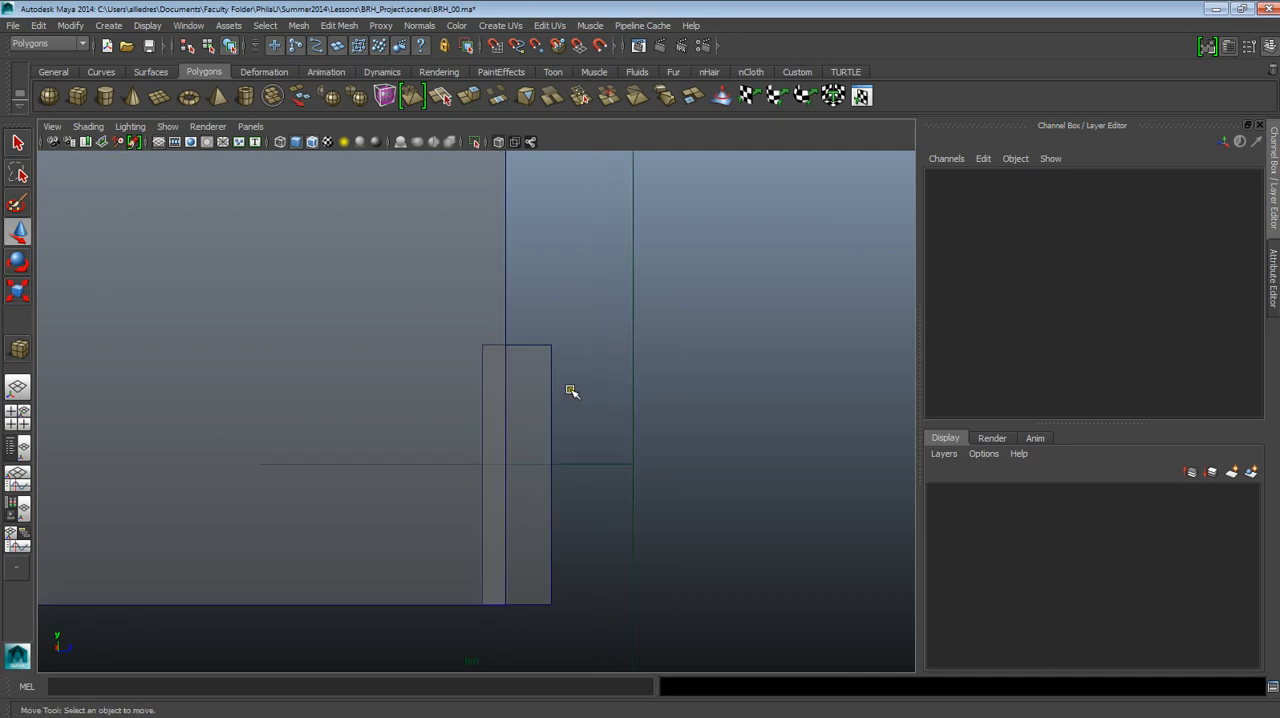
scroll(571, 391, down, 7)
scroll(571, 391, up, 5)
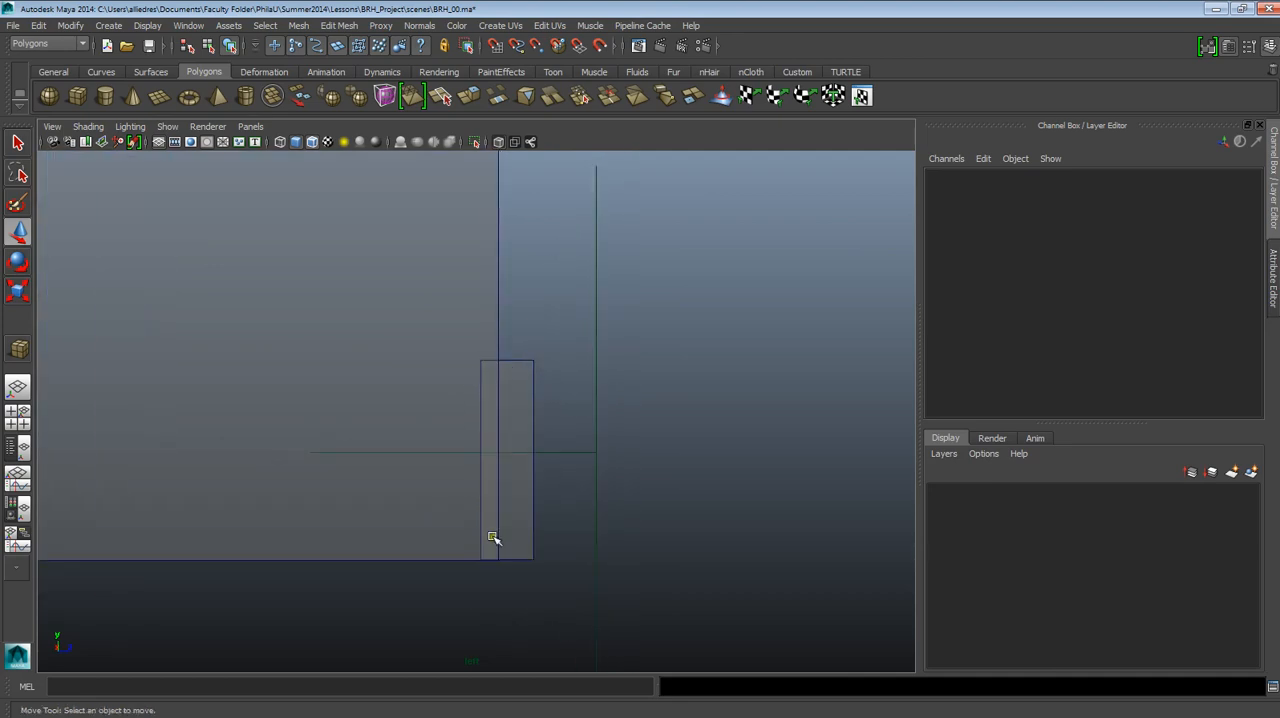
alt+middle_drag(582, 332, 583, 350)
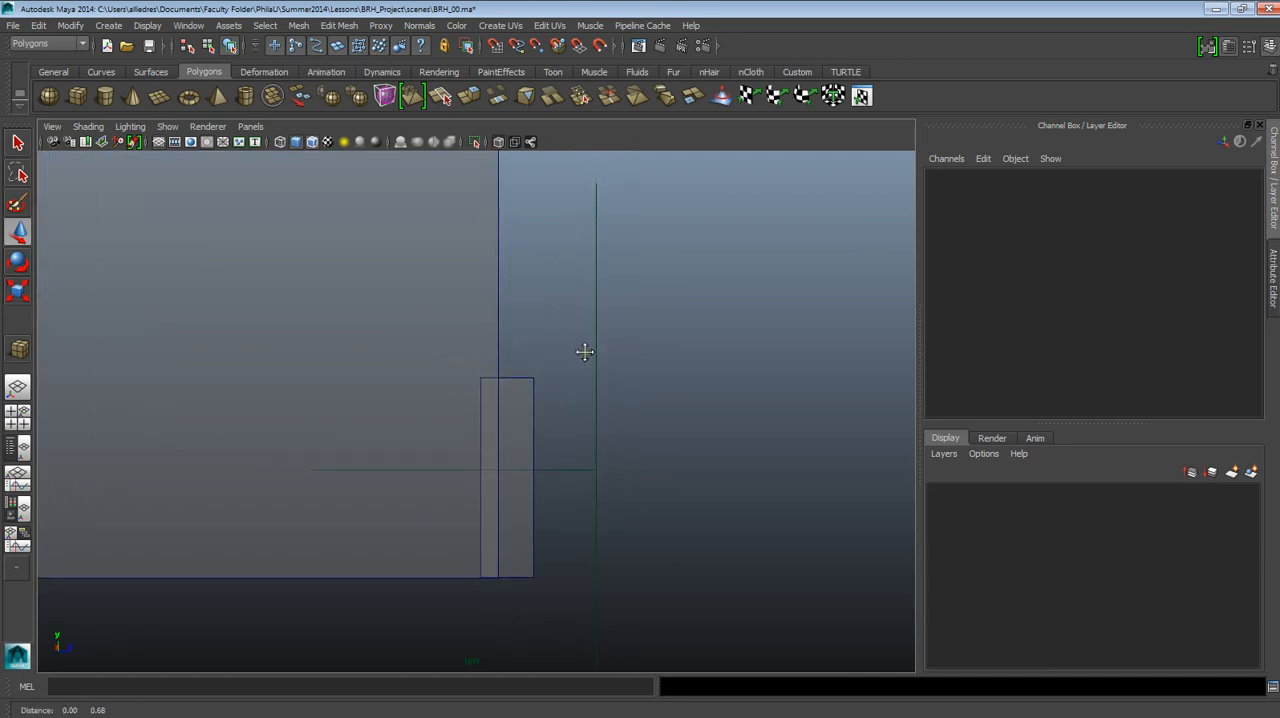
Clear the front camera selection and hide all cameras in the perspective view.
key(space)
drag(594, 320, 533, 333)
drag(529, 283, 518, 378)
alt+drag(423, 297, 528, 294)
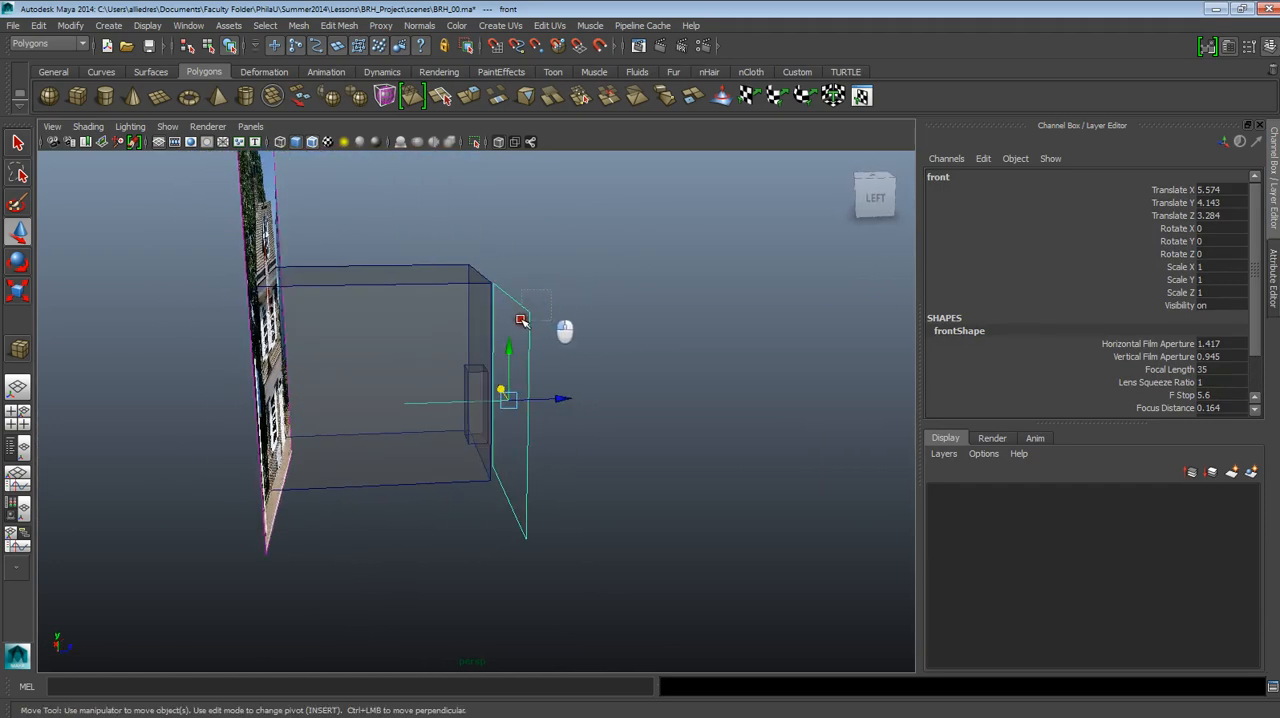
alt+drag(556, 371, 509, 374)
click(572, 346)
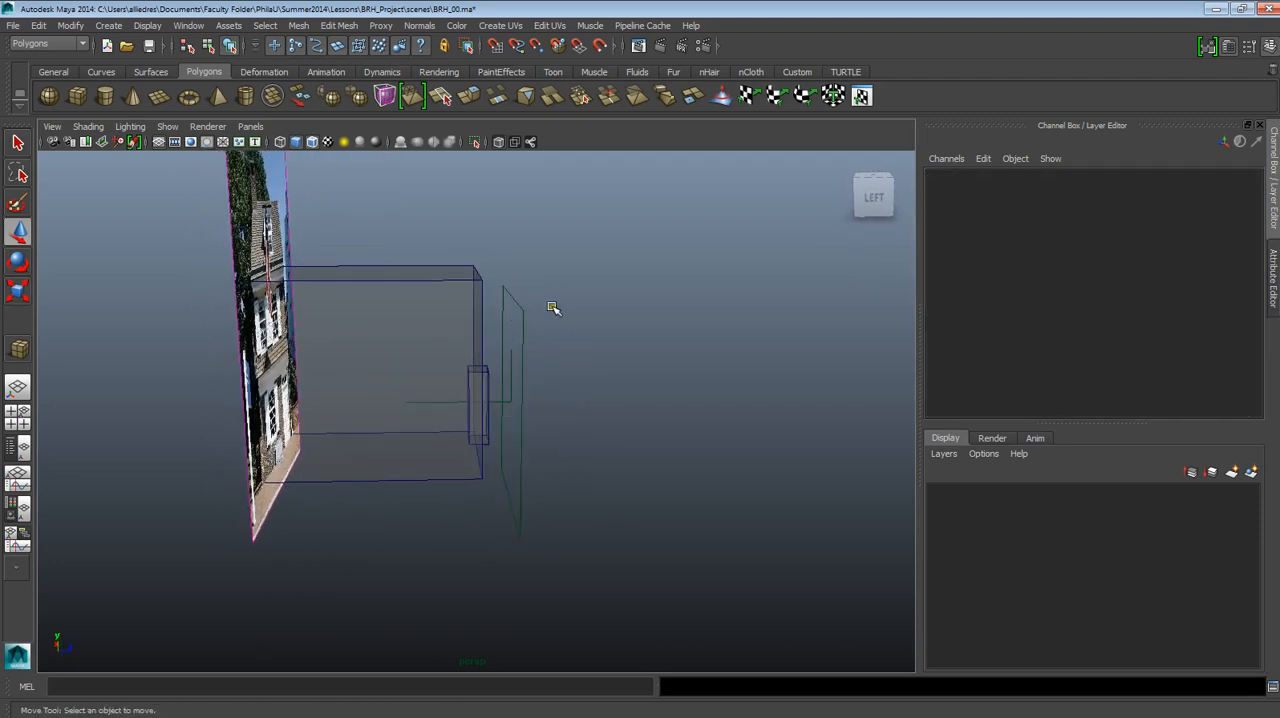
click(167, 126)
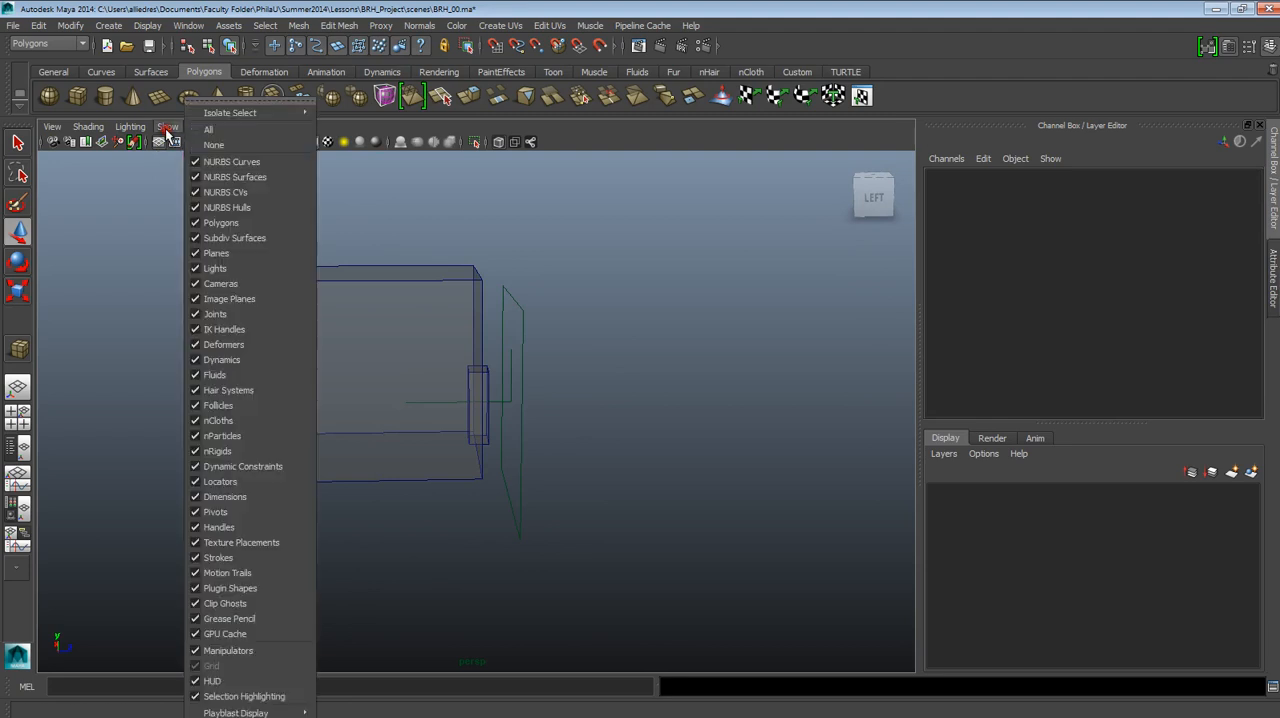
click(194, 284)
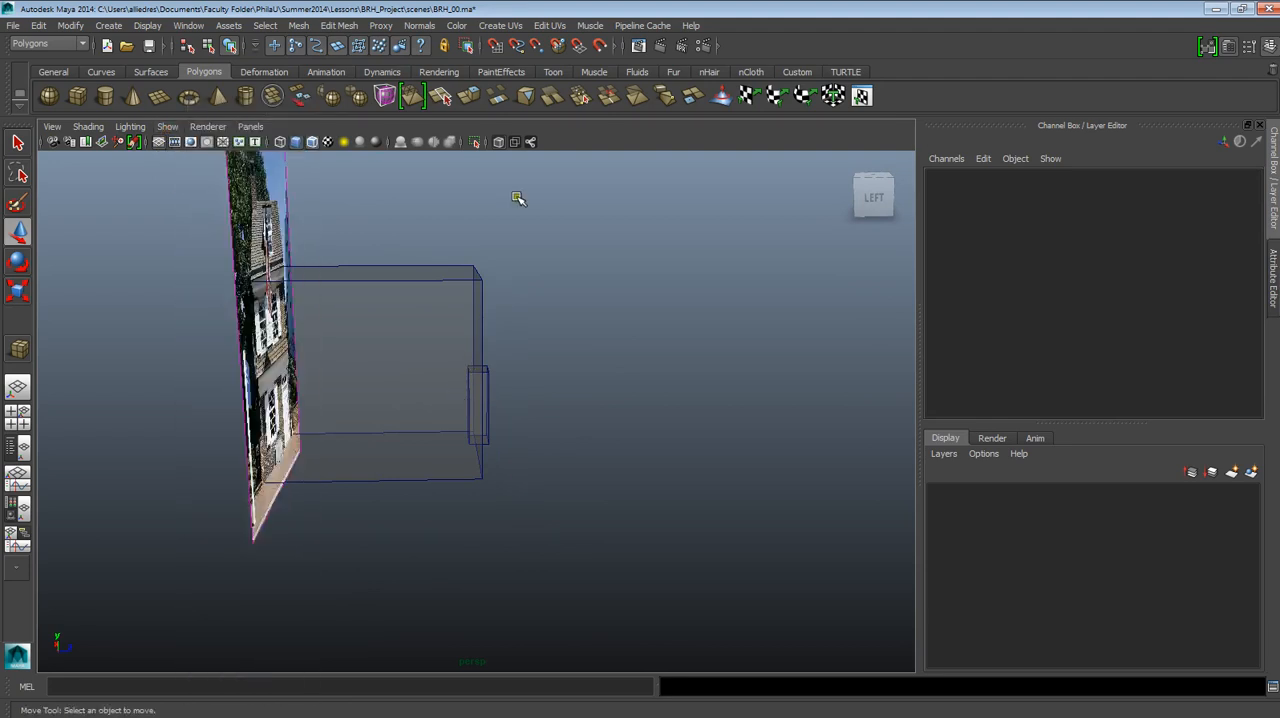
Select the door cube in the side view and enter vertex editing on it.
alt+drag(518, 346, 427, 345)
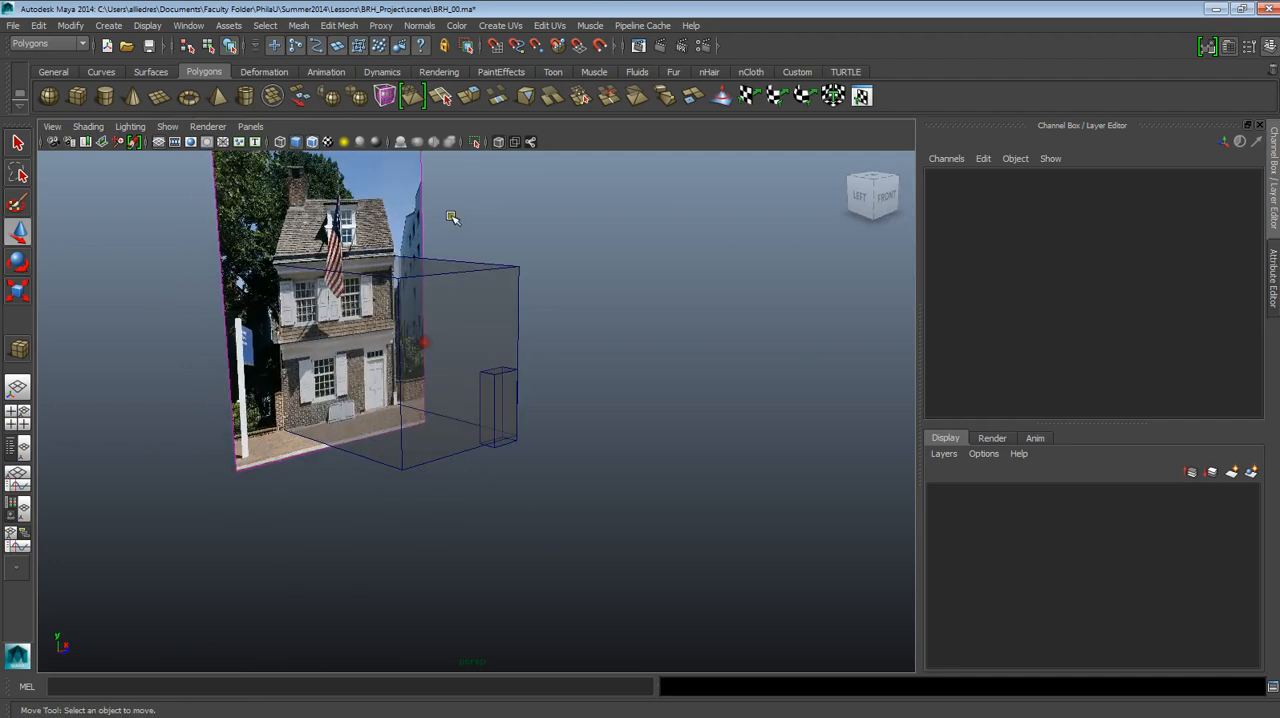
alt+drag(396, 287, 520, 354)
click(501, 383)
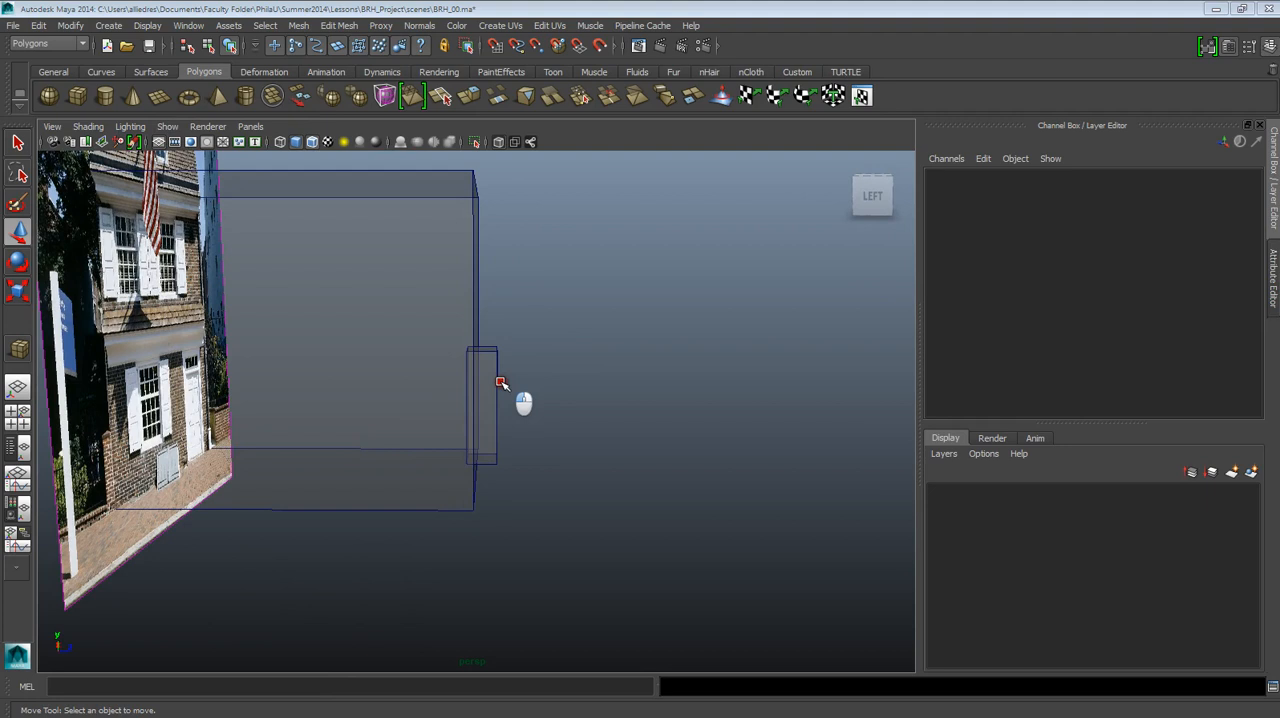
key(space)
drag(464, 360, 521, 376)
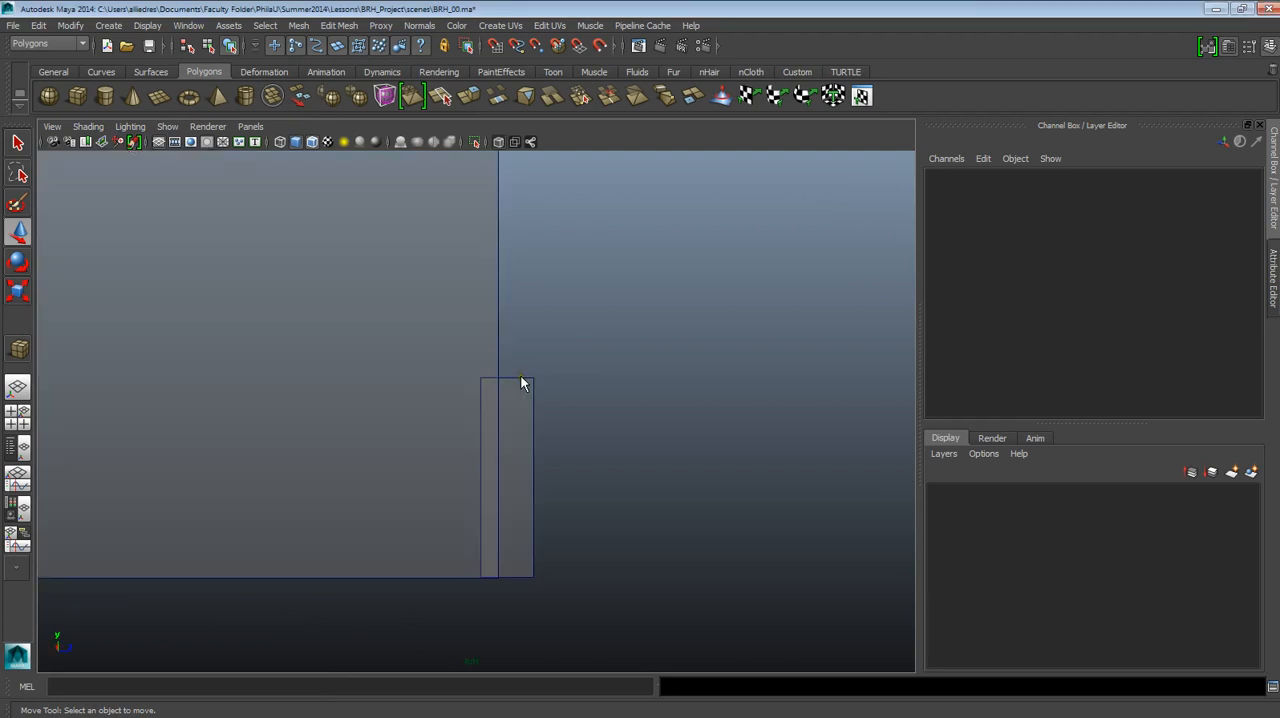
alt+right_drag(521, 376, 538, 418)
scroll(520, 317, up, 3)
alt+middle_drag(540, 420, 533, 362)
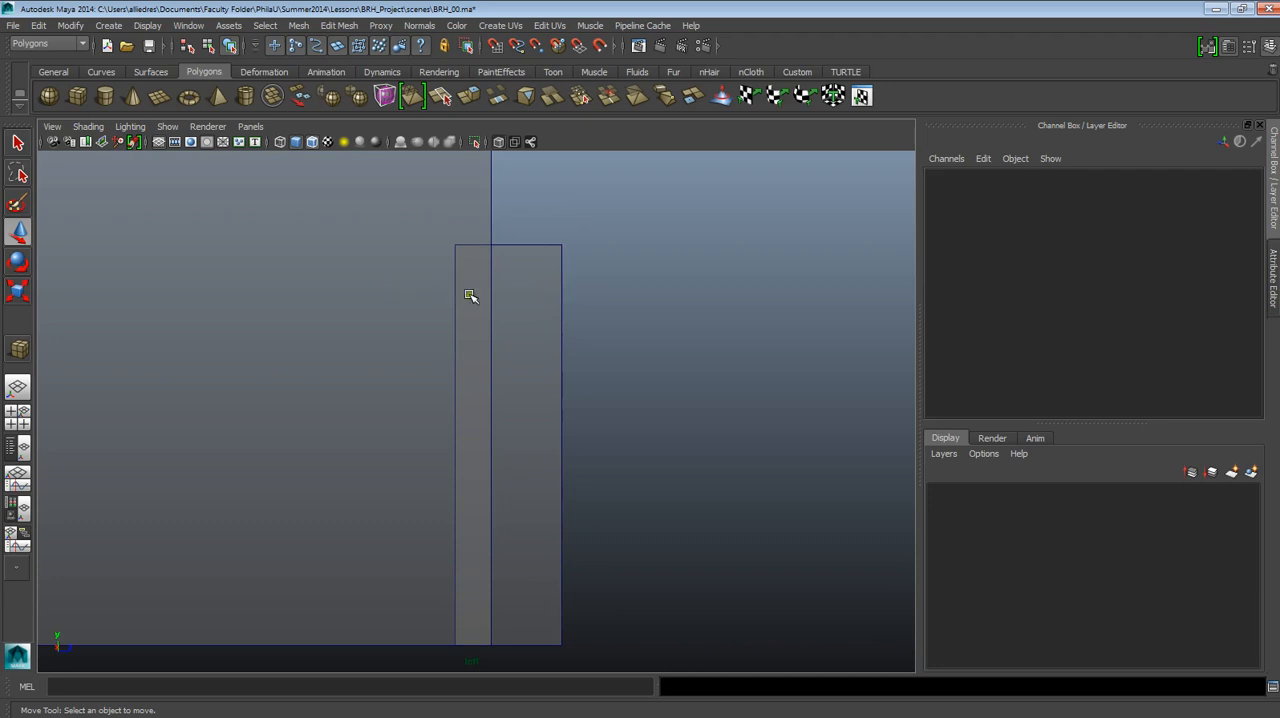
click(547, 245)
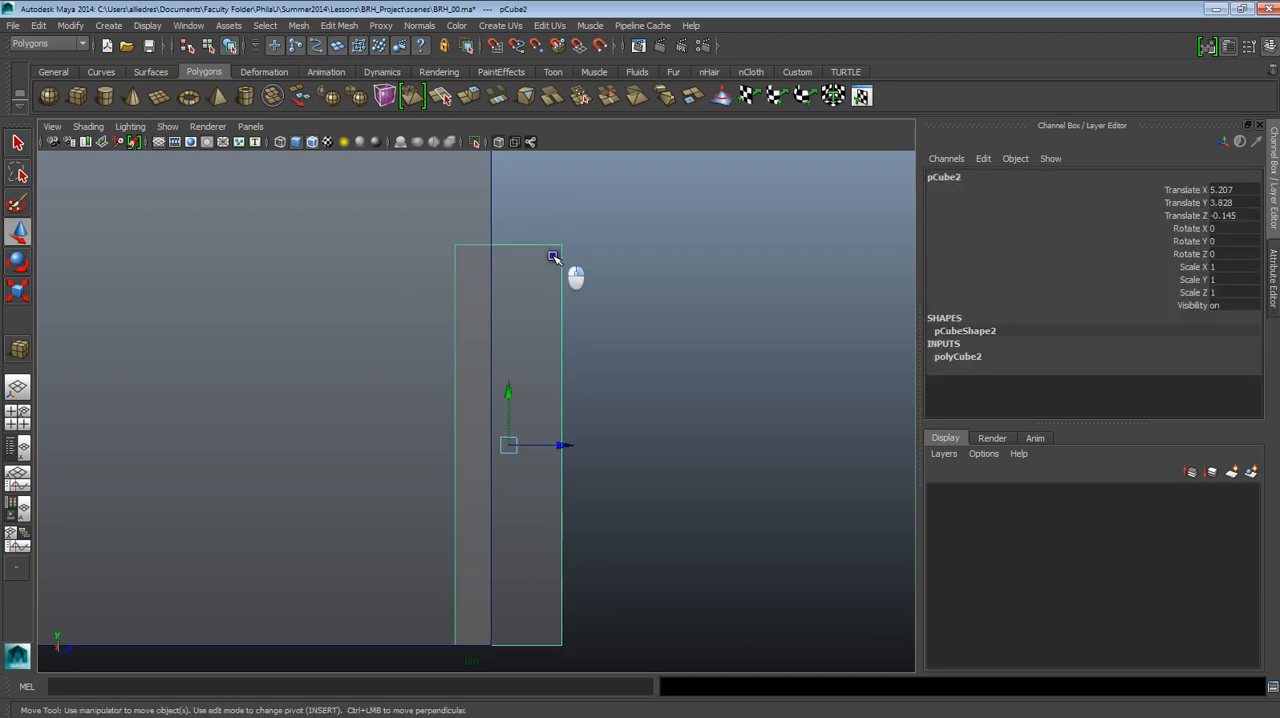
right_drag(495, 255, 494, 255)
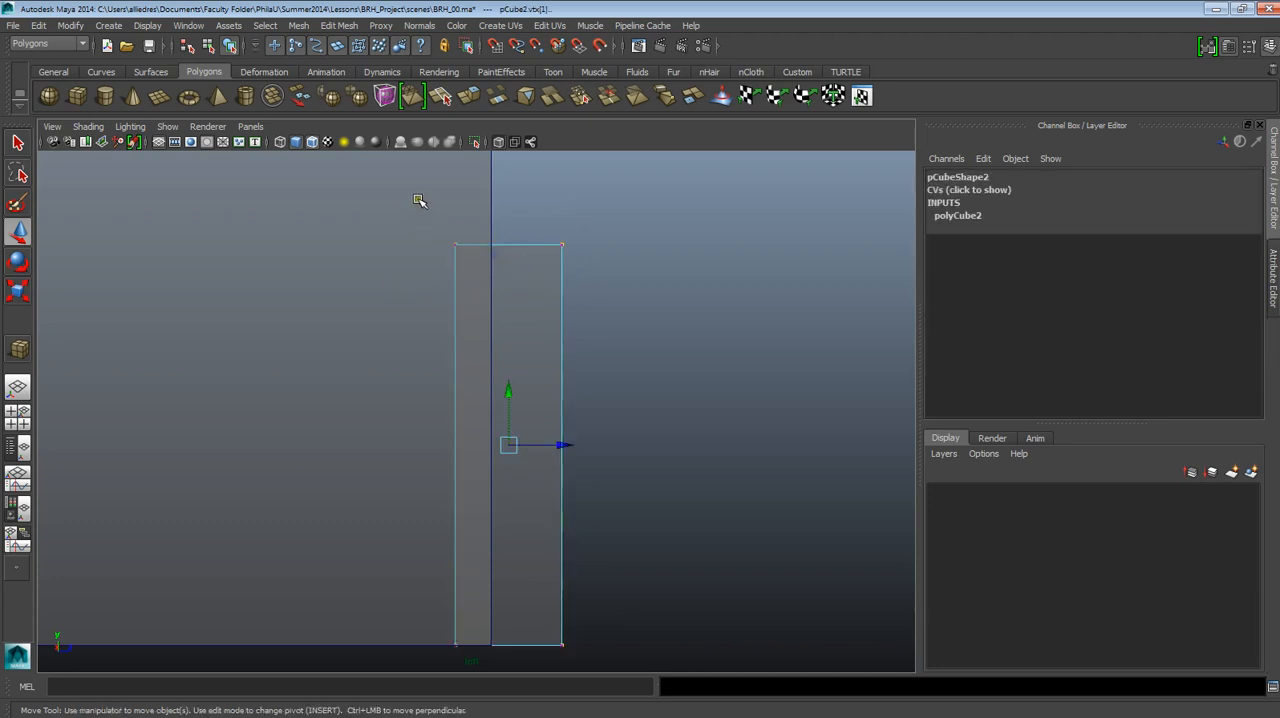
Select the door cube's rear vertices and move them forward onto the guide cube's front face.
drag(418, 200, 625, 276)
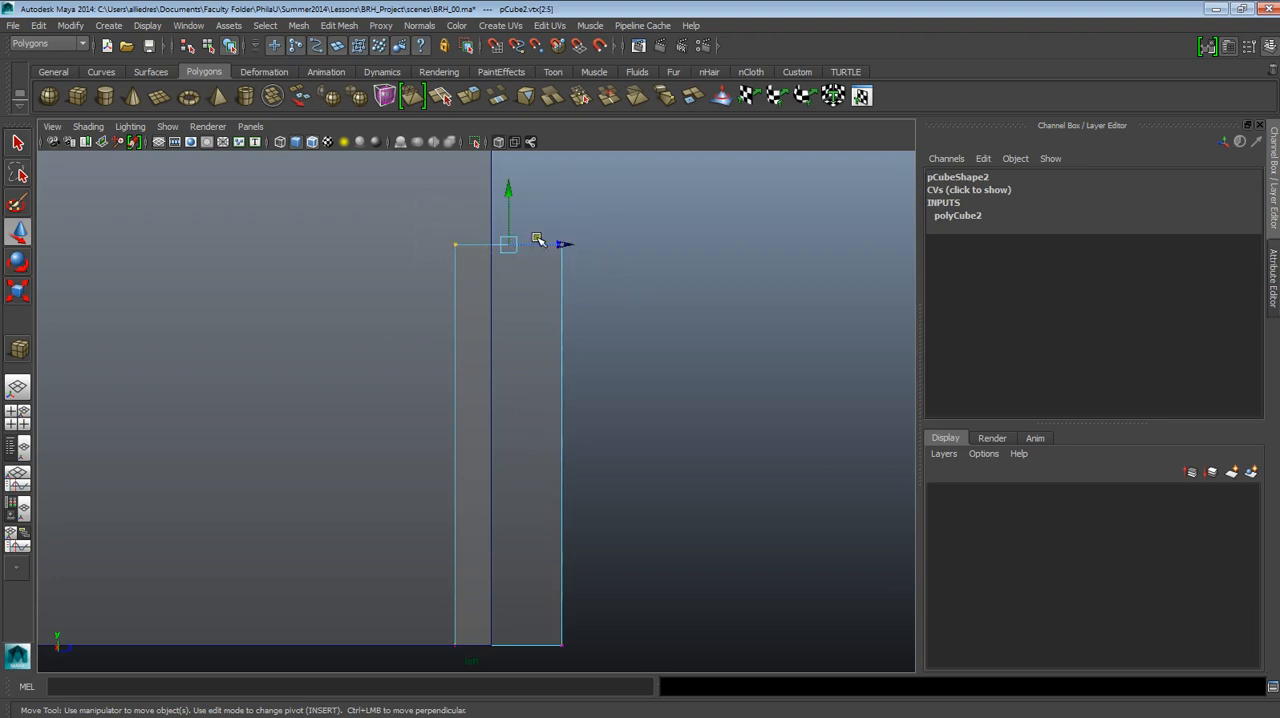
click(656, 305)
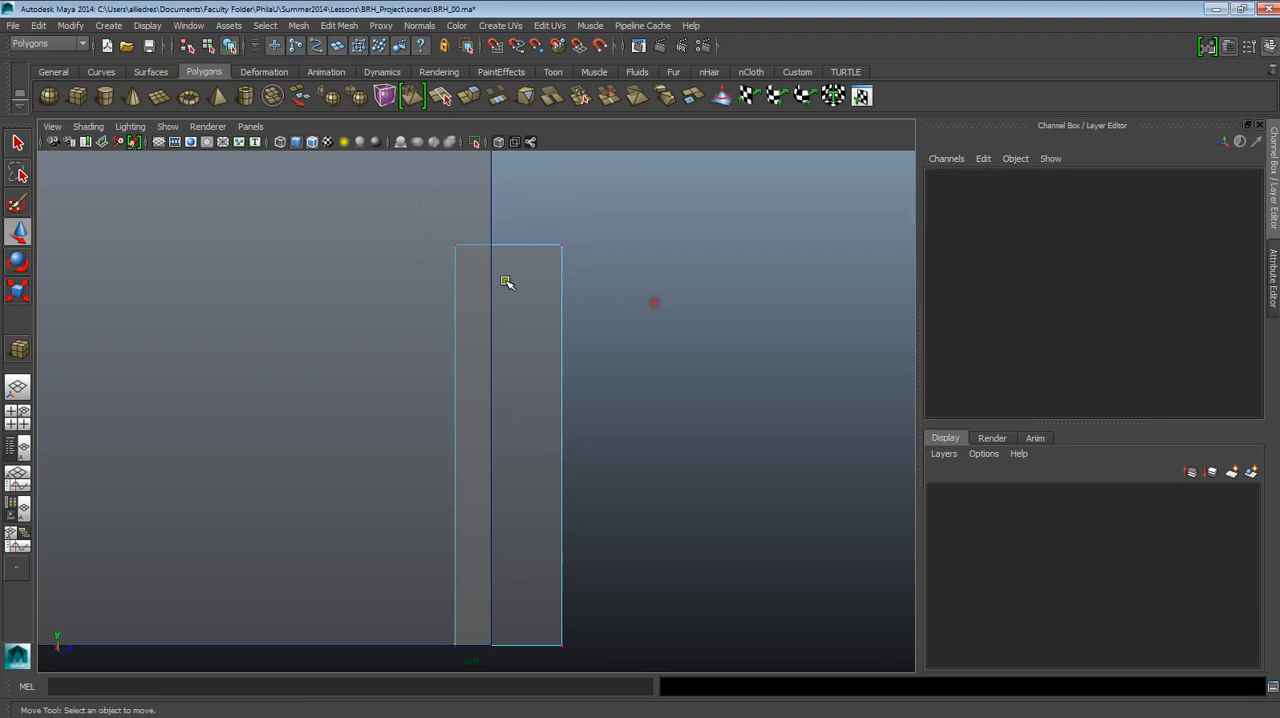
drag(428, 236, 503, 686)
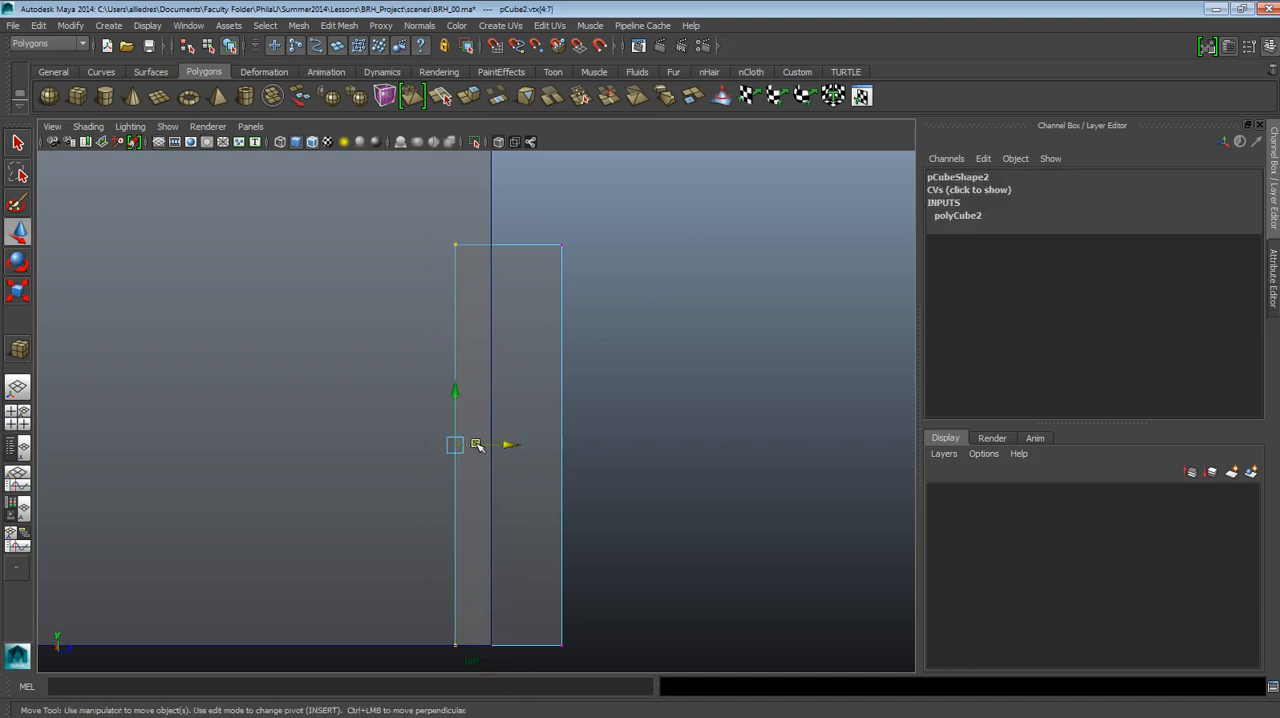
drag(478, 445, 512, 443)
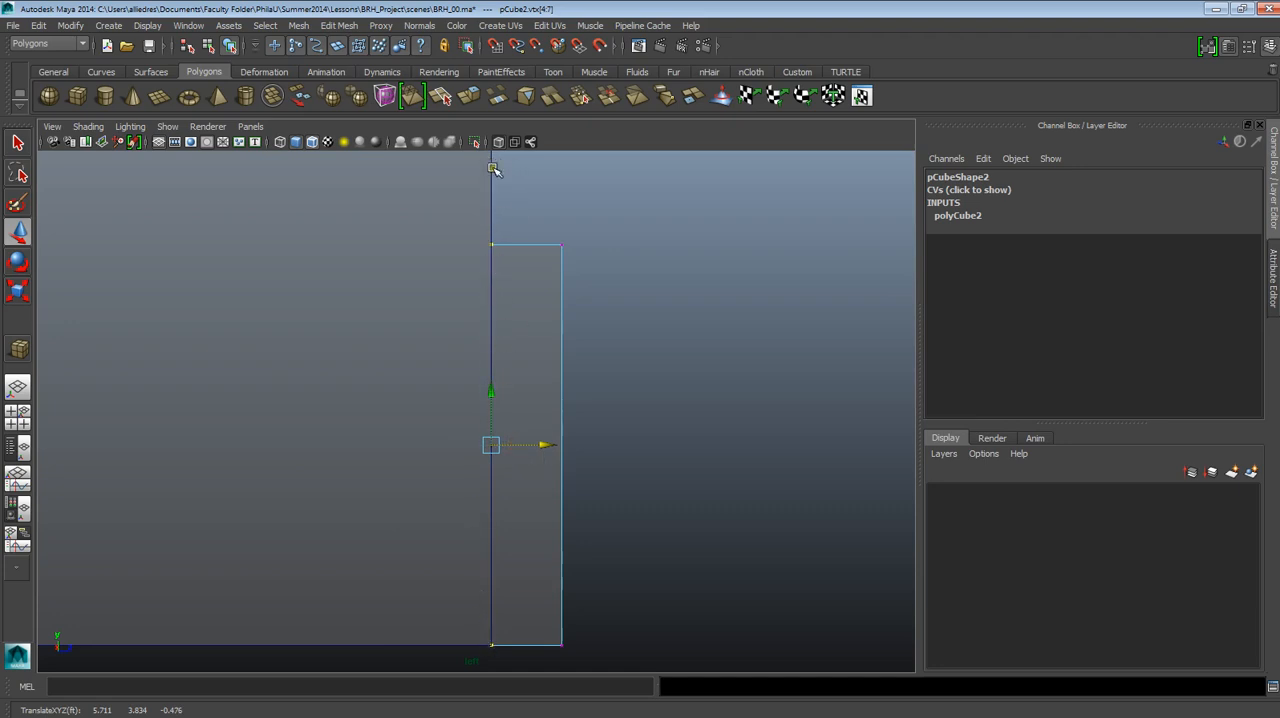
Move the door cube's front vertices back to leave a thin slab on the guide cube's front face, and leave vertex editing.
drag(529, 220, 600, 692)
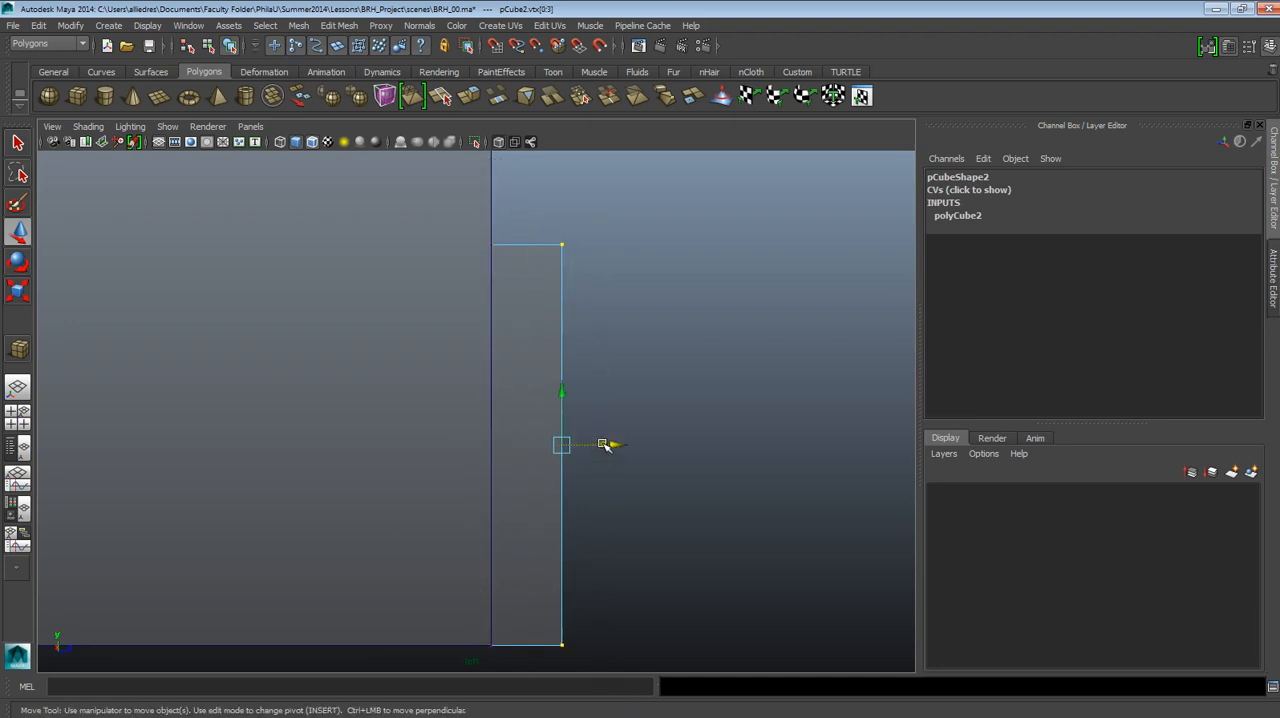
drag(604, 444, 543, 444)
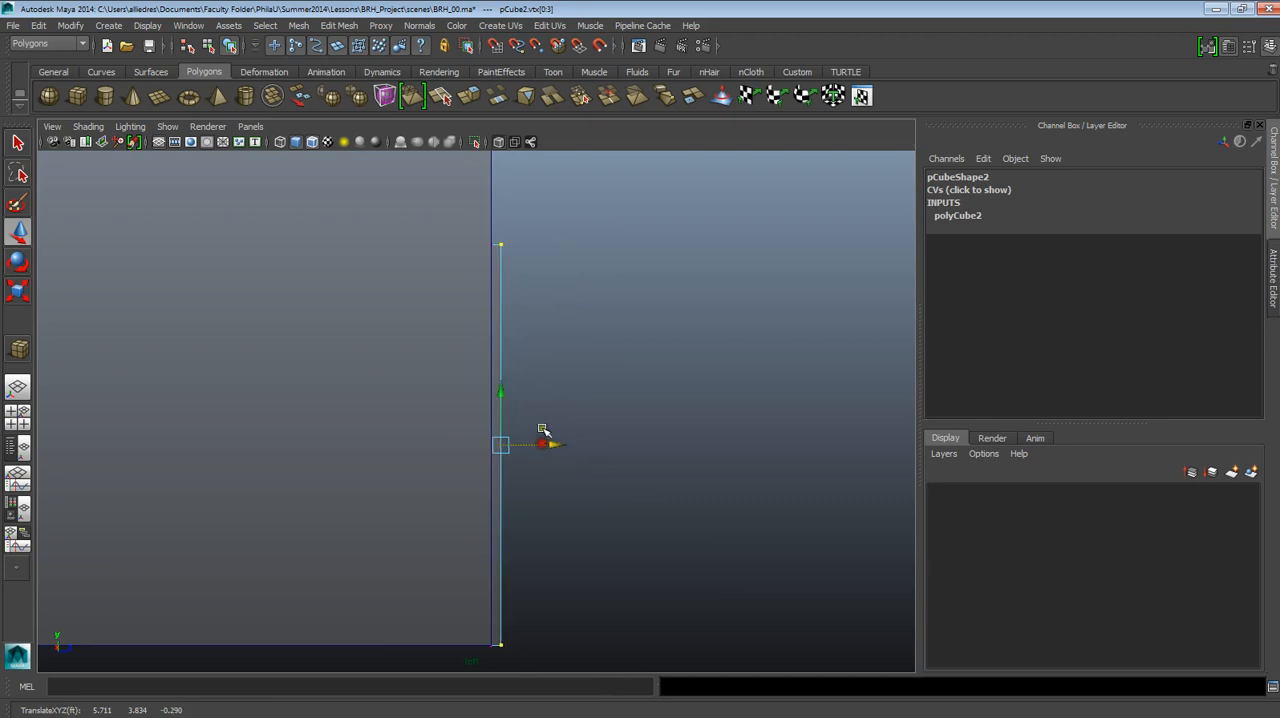
click(526, 229)
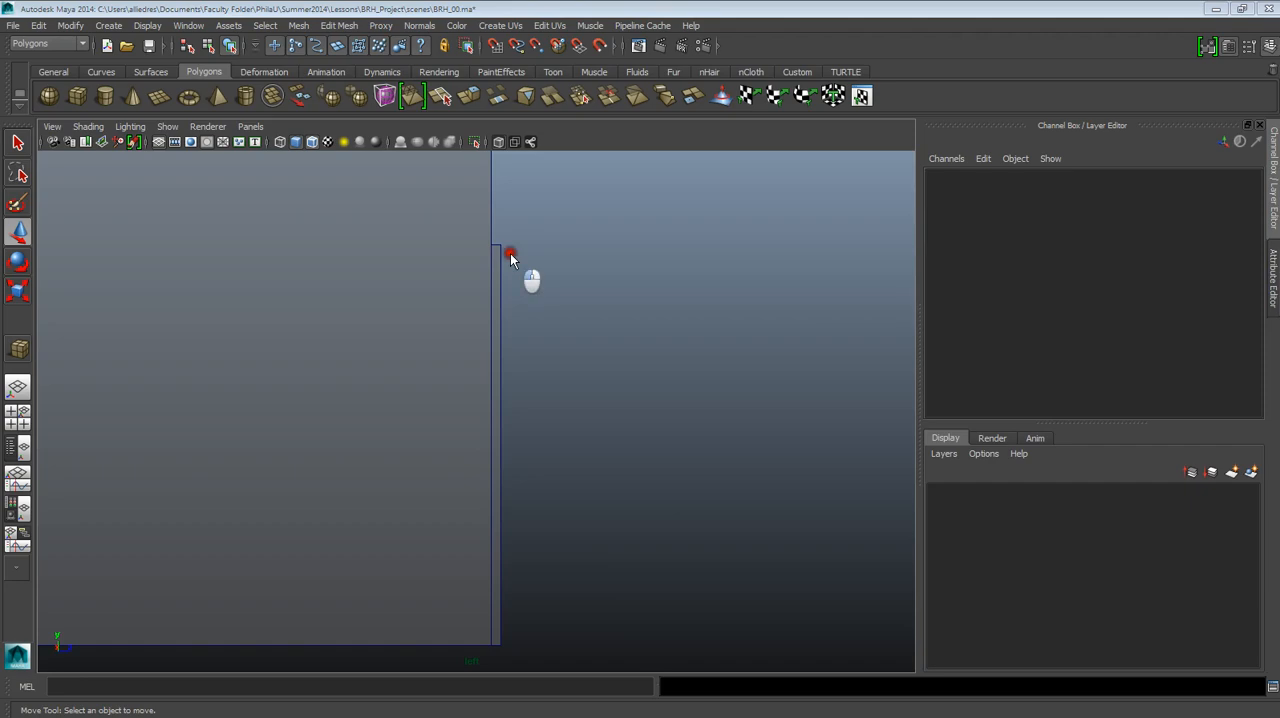
Inspect the thinned door slab against the guide cube and facade in the perspective view and select it.
key(space)
key(space)
alt+drag(602, 346, 420, 348)
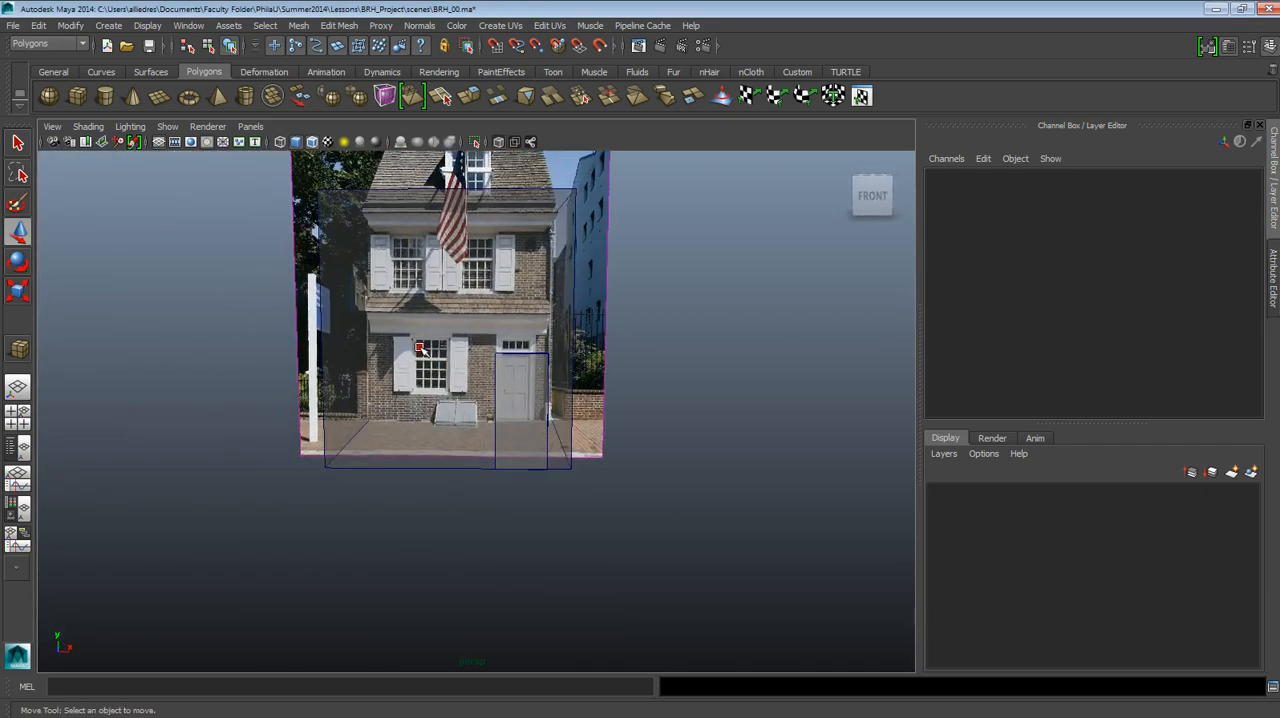
scroll(446, 350, up, 3)
alt+drag(563, 380, 607, 395)
scroll(480, 369, down, 5)
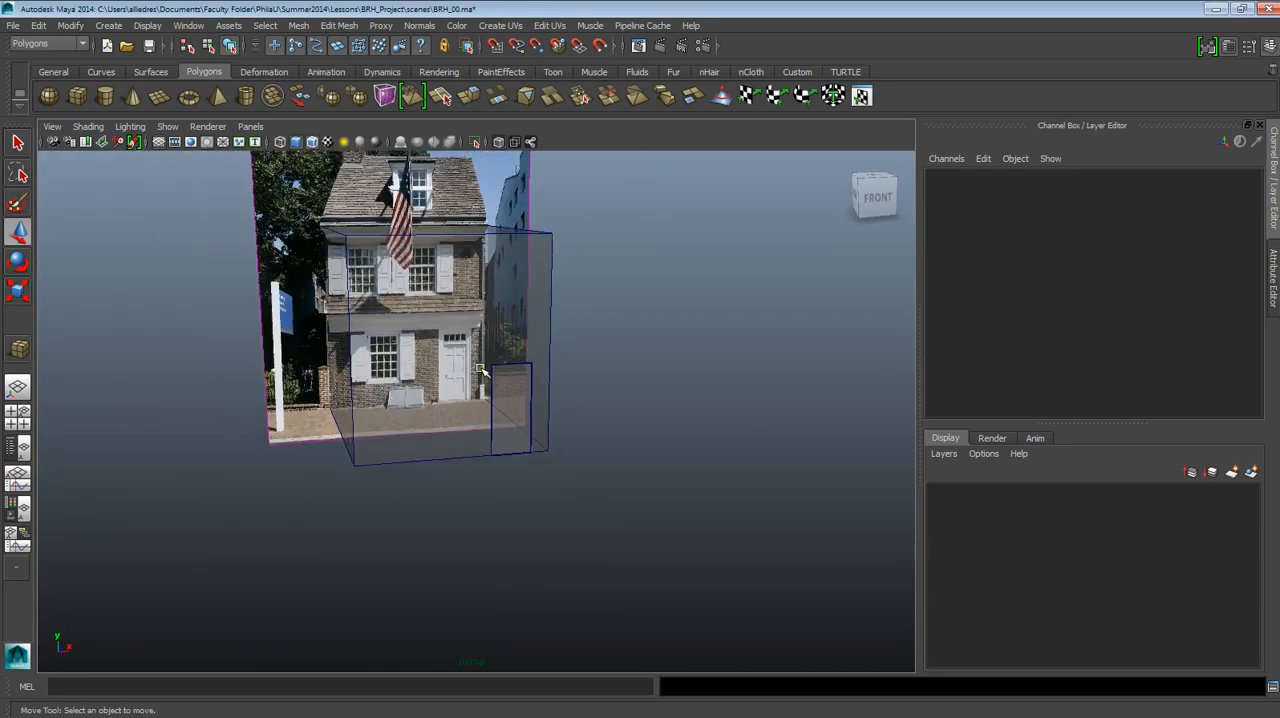
click(489, 348)
key(f)
alt+drag(514, 363, 586, 411)
key(w)
click(585, 345)
Show the selected door slab close up over the photographed doorway in the front view.
key(space)
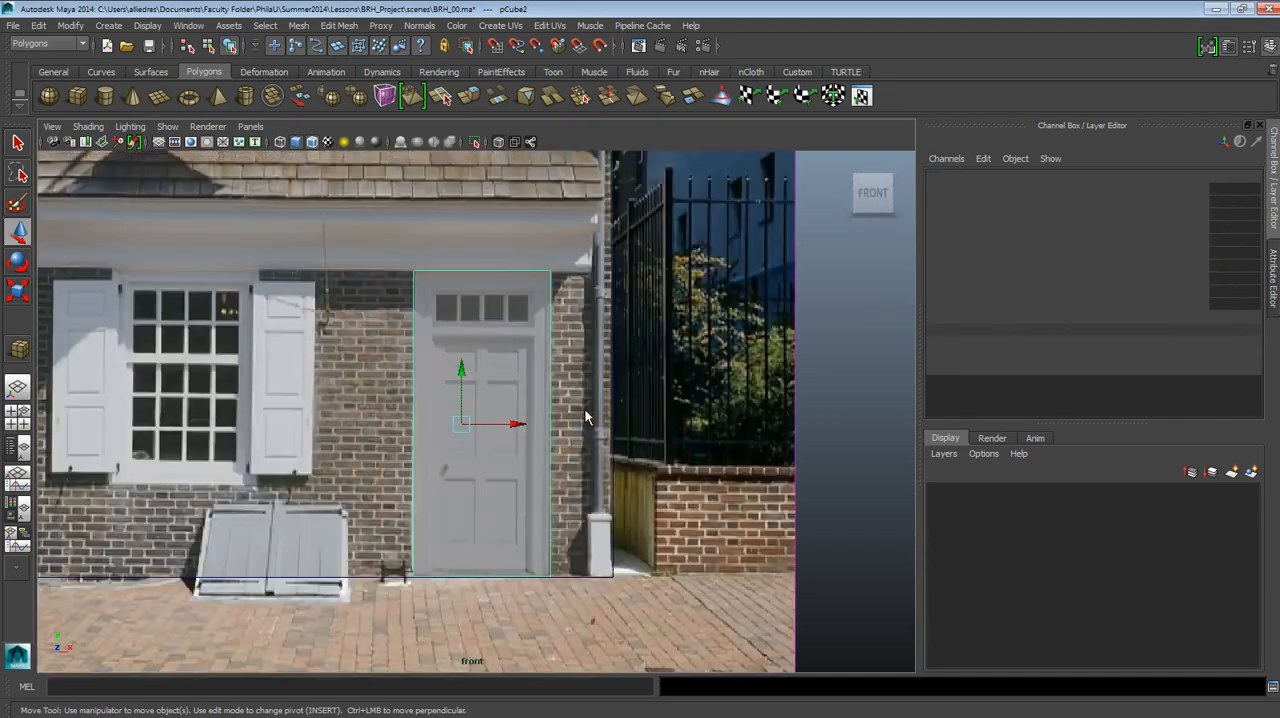
scroll(527, 432, up, 2)
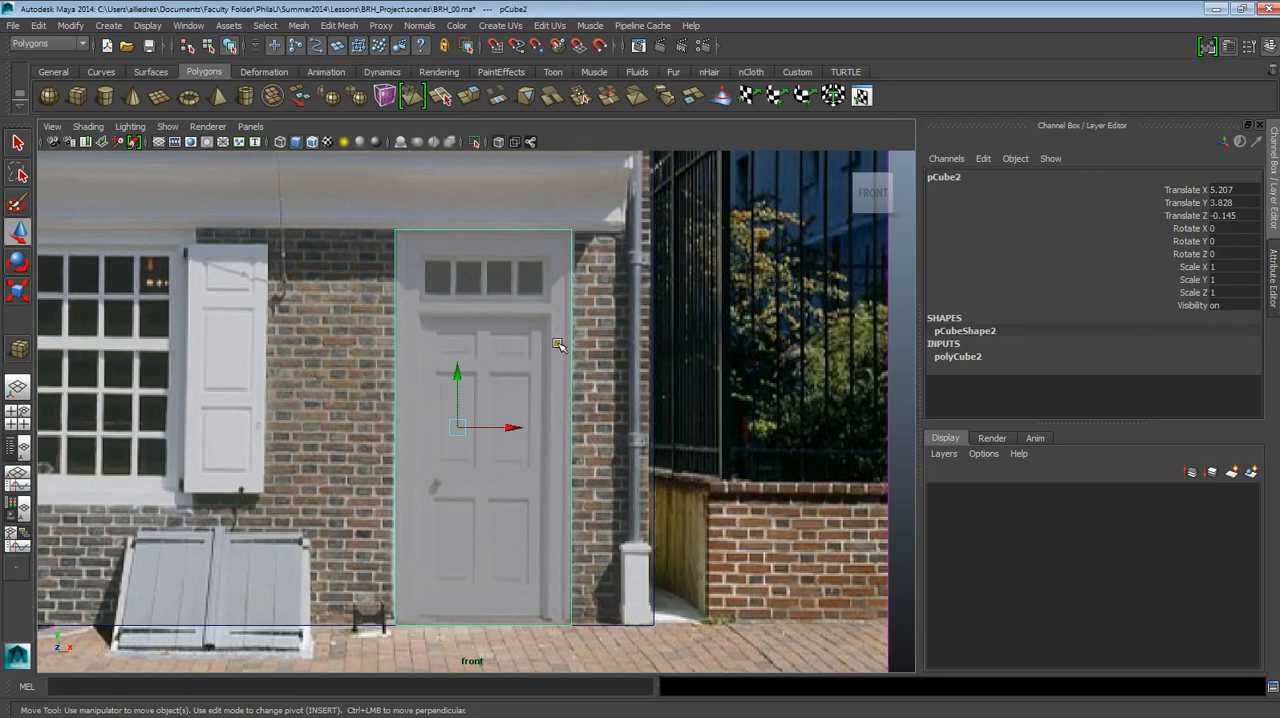
alt+middle_drag(558, 345, 619, 397)
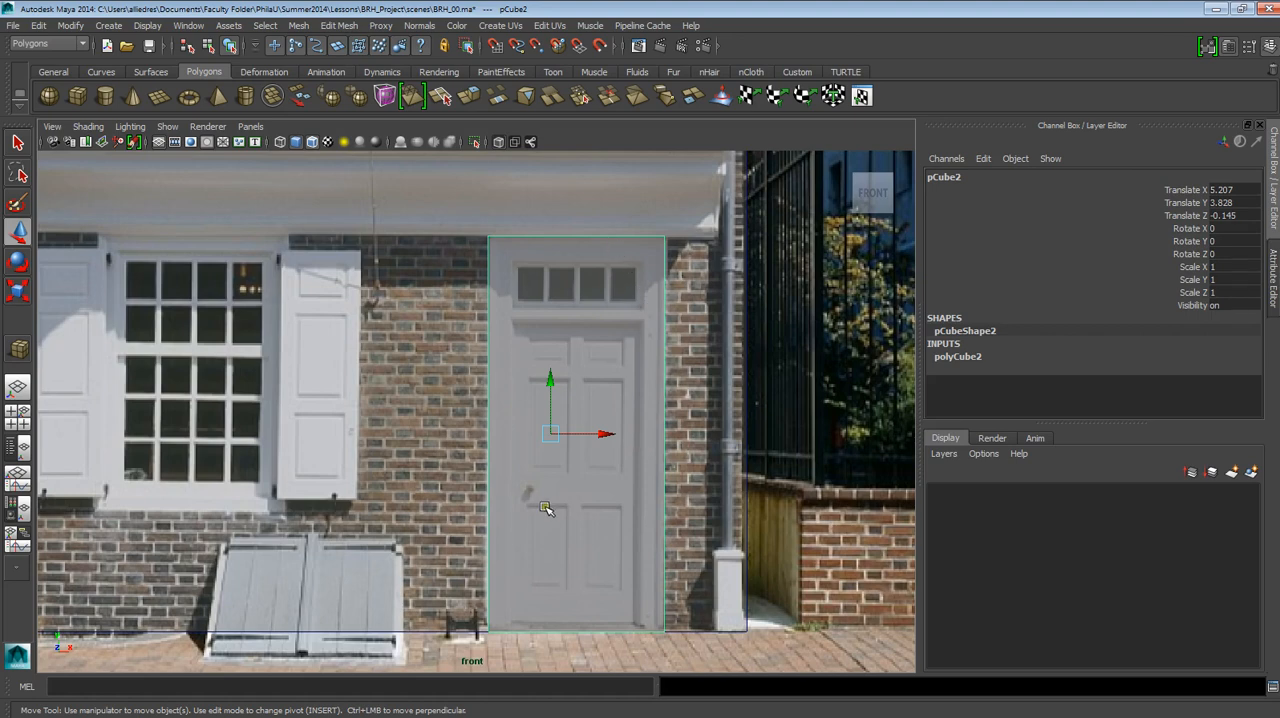
Examine how the door slab's outline fits the photographed doorway, its frame and transom window in the front view.
scroll(543, 502, down, 4)
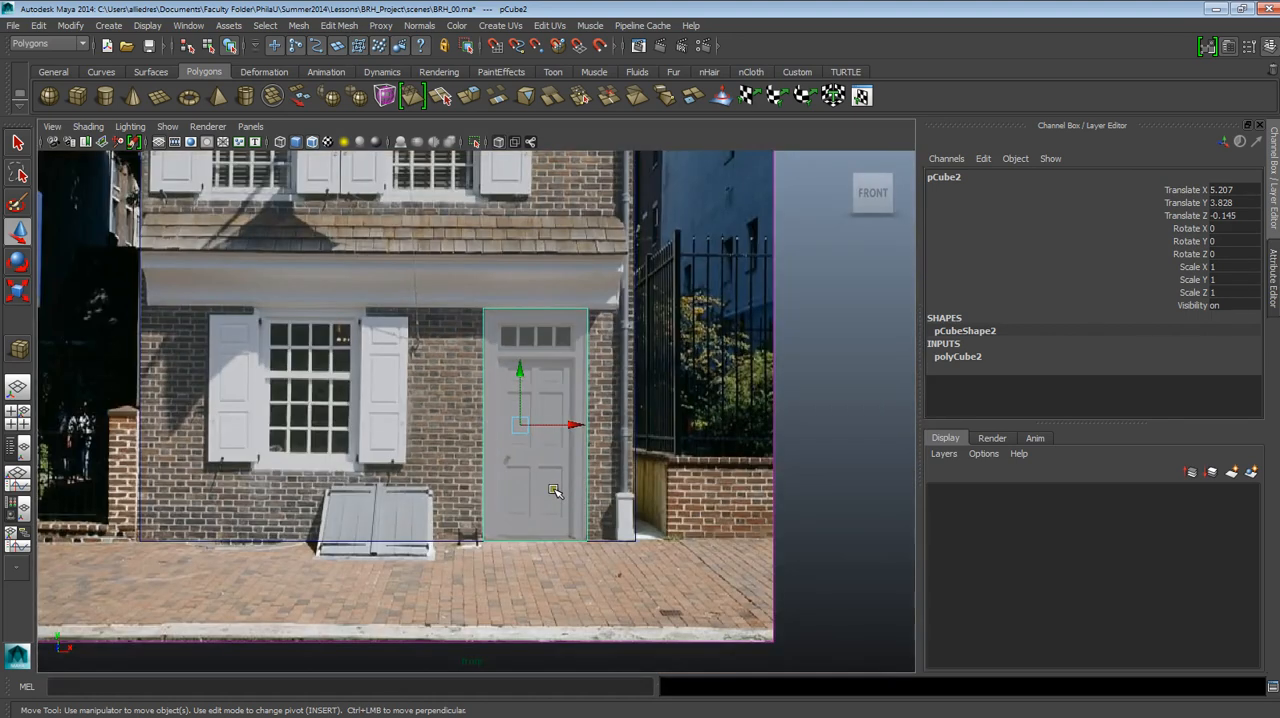
alt+middle_drag(555, 484, 551, 566)
drag(652, 479, 571, 547)
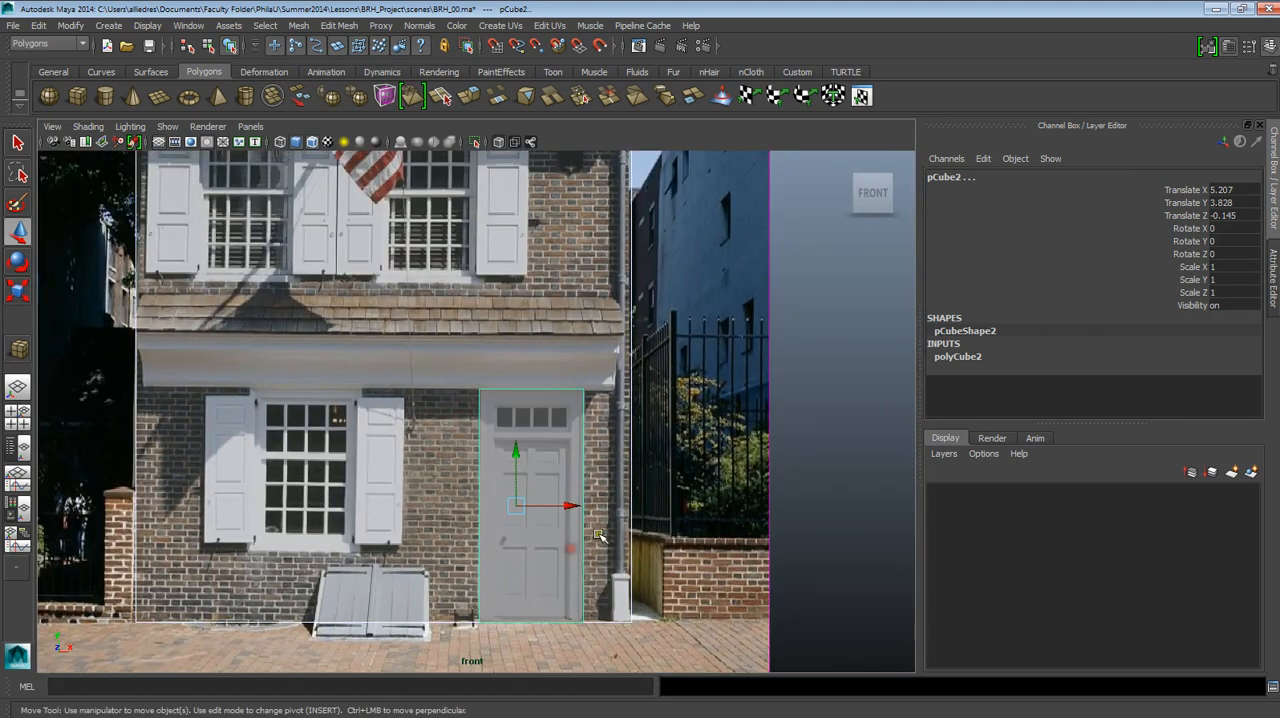
scroll(623, 523, up, 1)
scroll(670, 500, up, 3)
click(694, 423)
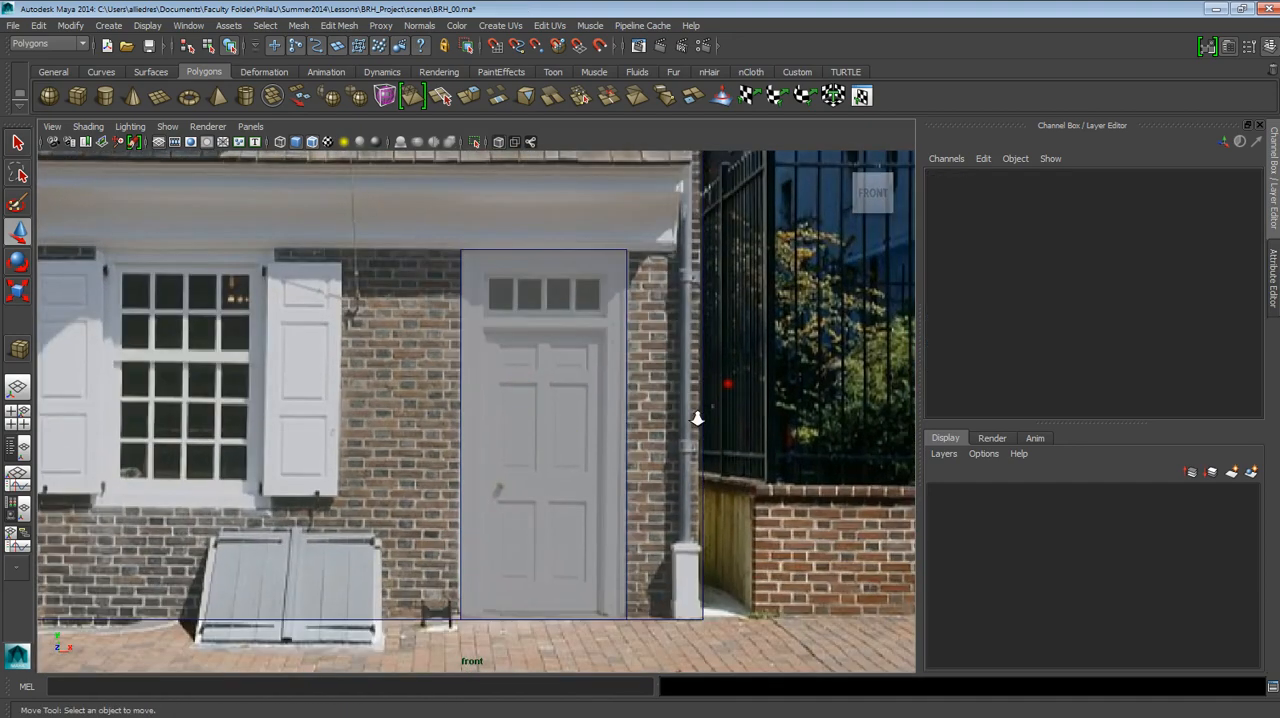
scroll(697, 418, up, 3)
scroll(634, 394, down, 3)
scroll(629, 391, up, 2)
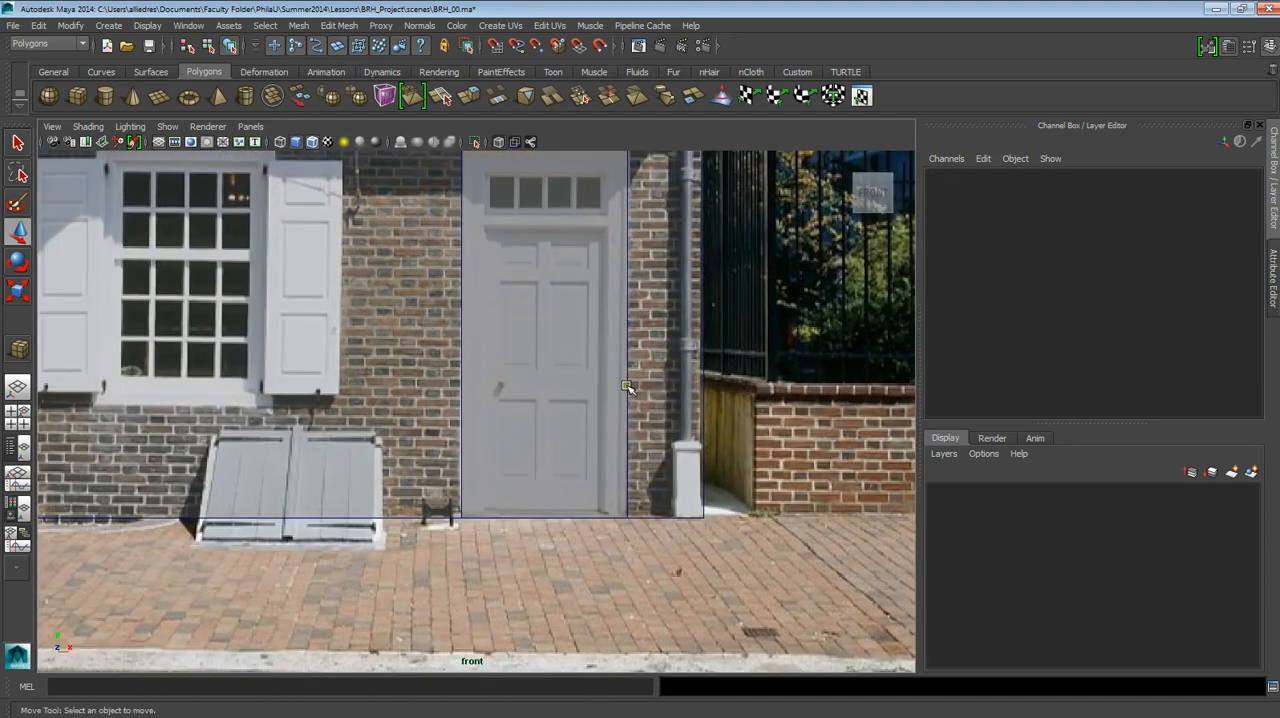
alt+middle_drag(629, 391, 619, 520)
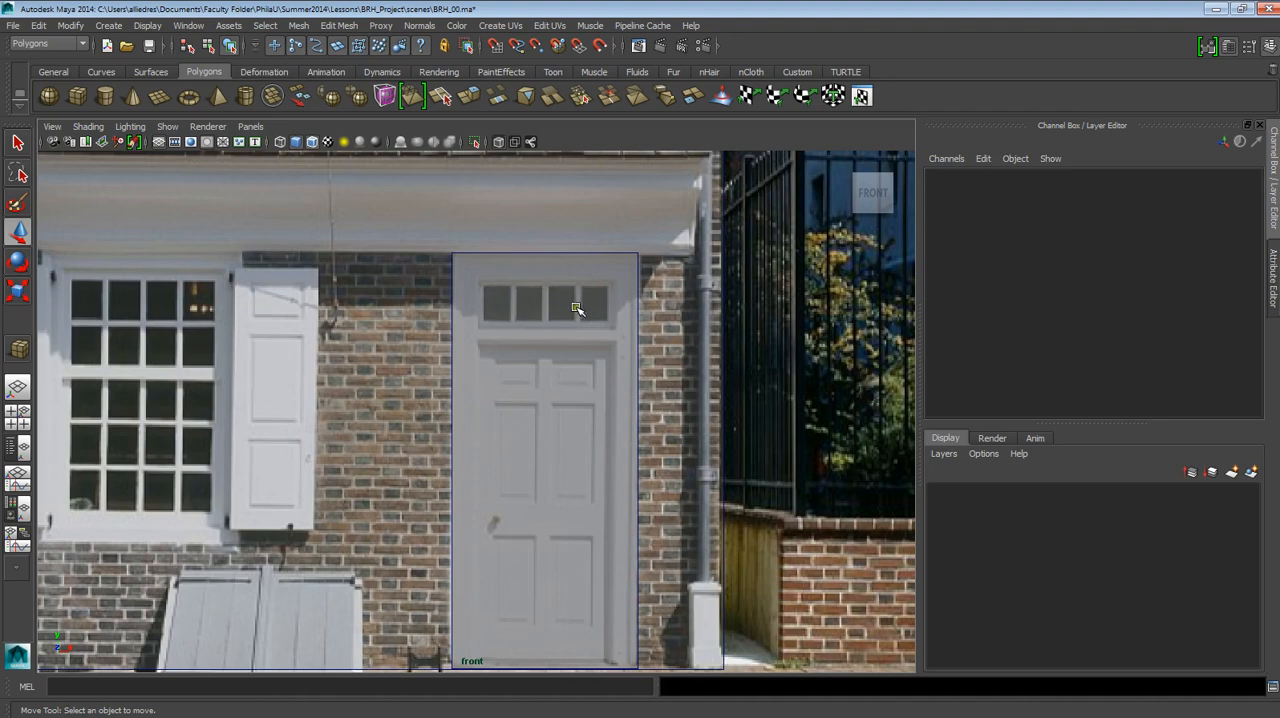
alt+middle_drag(607, 416, 620, 335)
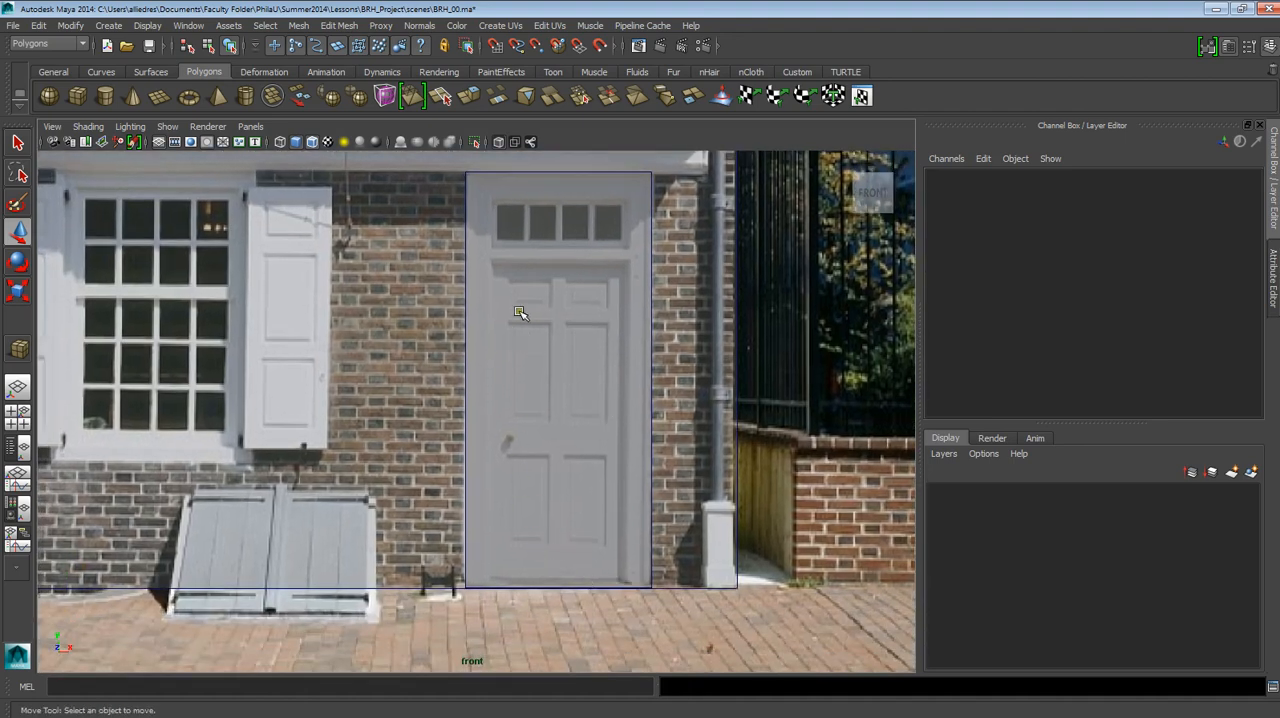
alt+middle_drag(640, 482, 636, 522)
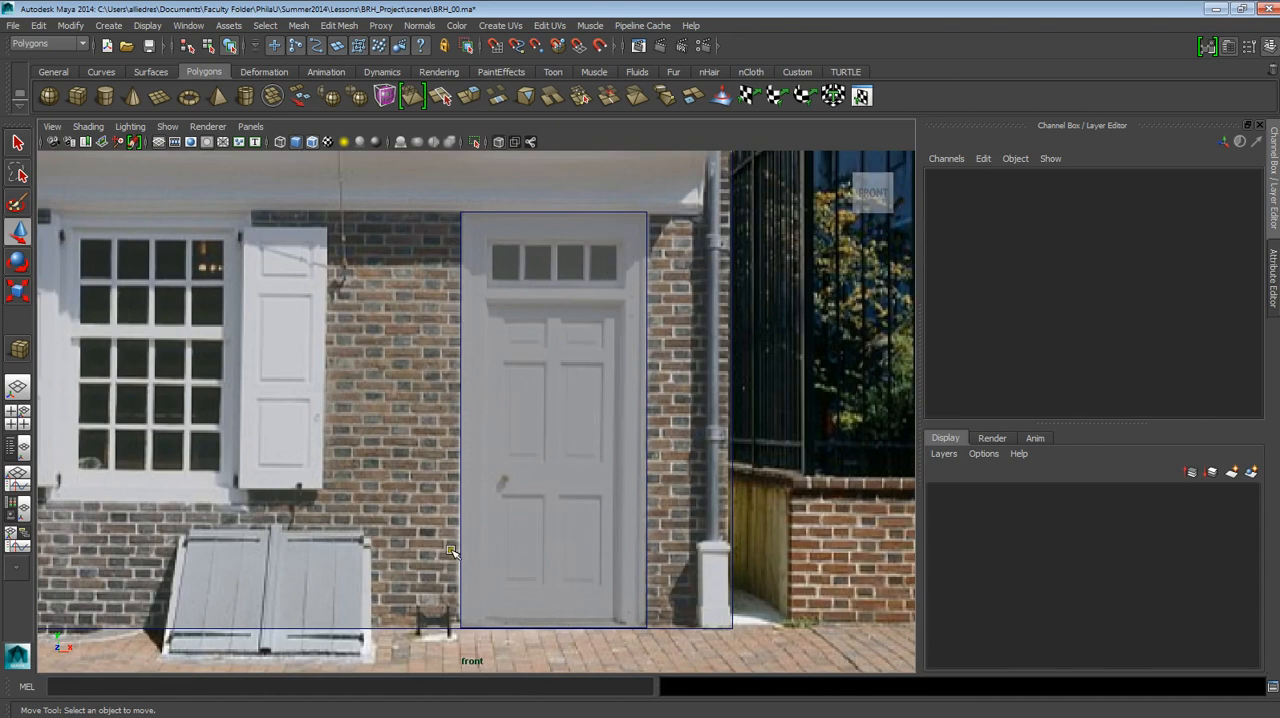
mouse_move(638, 454)
alt+middle_down()
mouse_move(648, 471)
mouse_move(649, 455)
alt+middle_up()
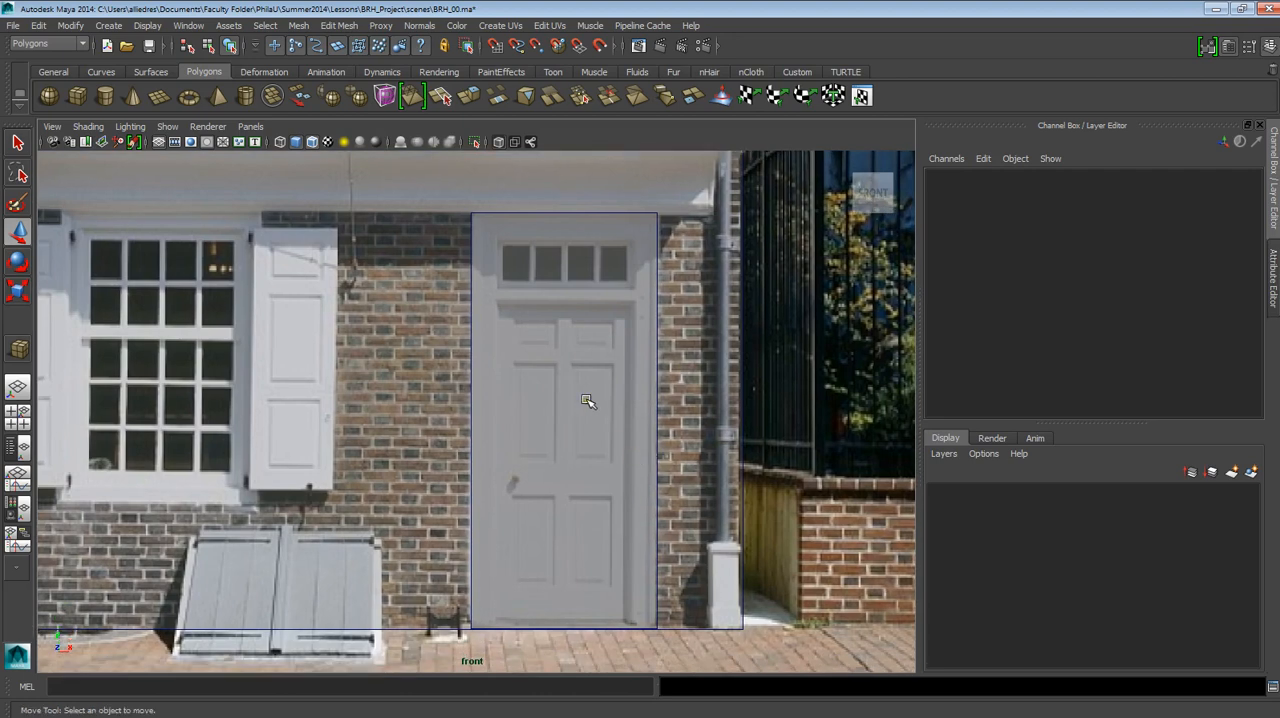
Select the door slab over the photographed doorway and duplicate it in place.
click(655, 310)
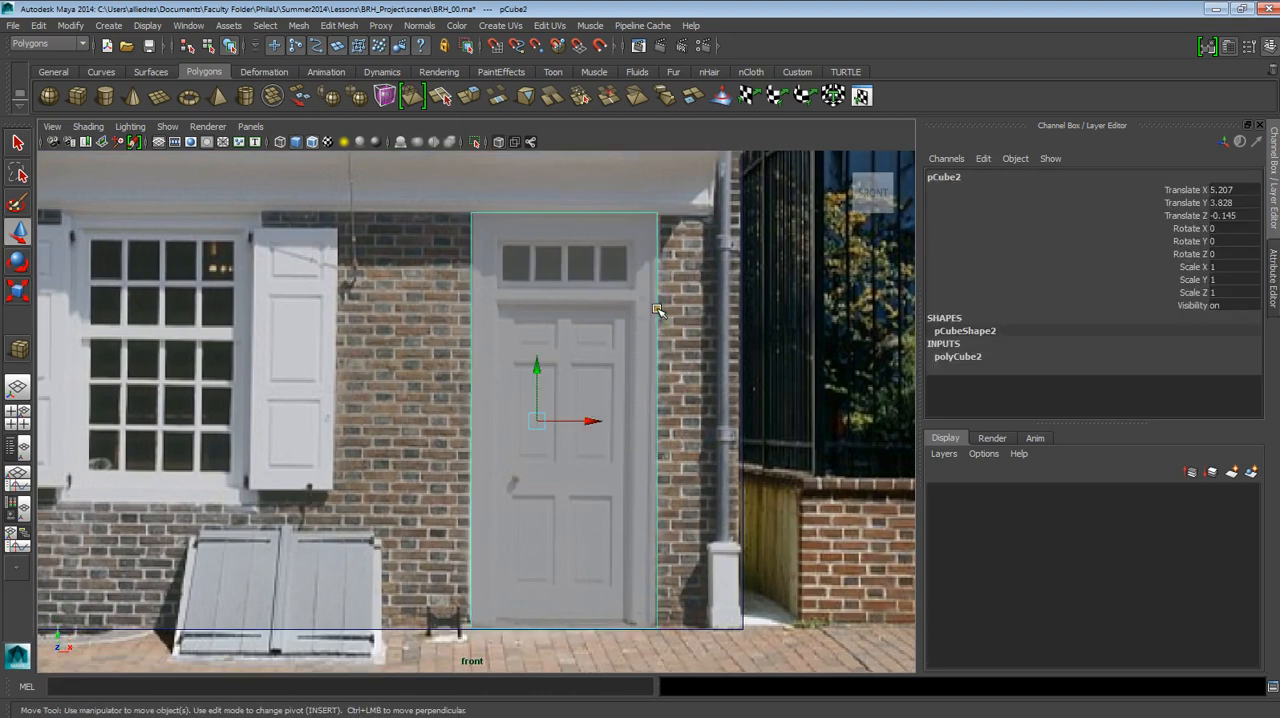
alt+middle_drag(686, 377, 659, 355)
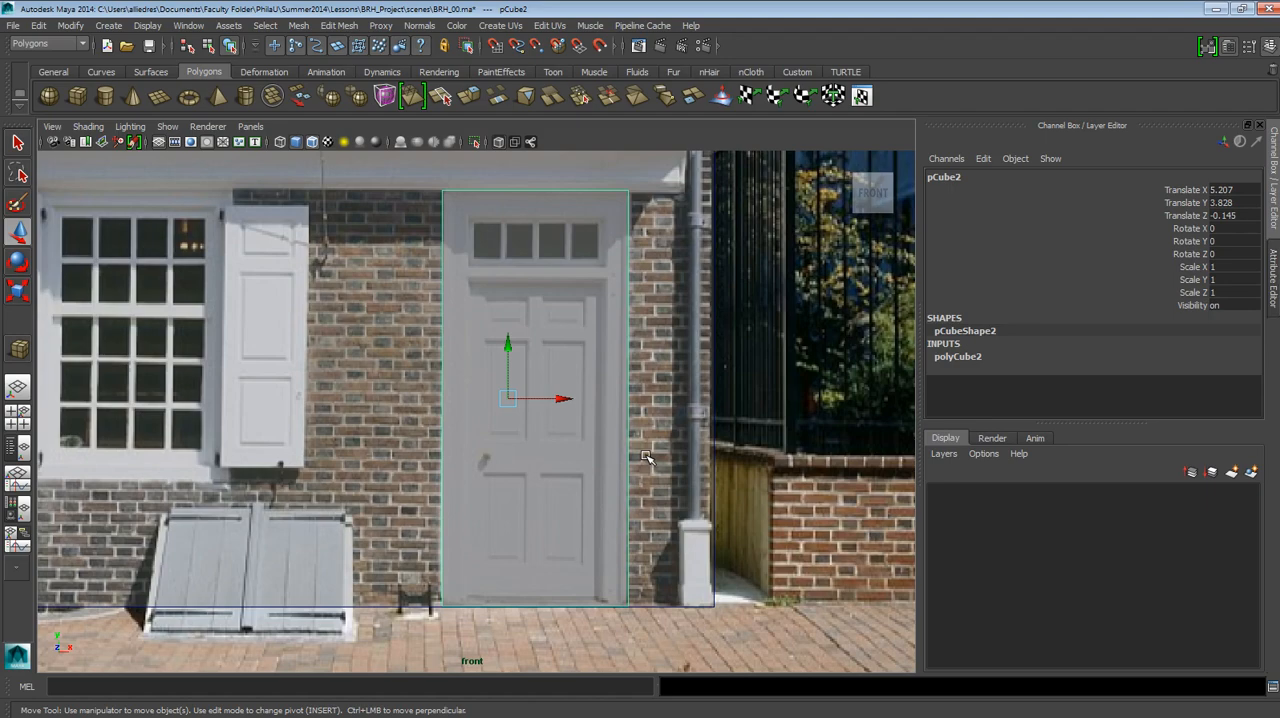
scroll(646, 410, down, 3)
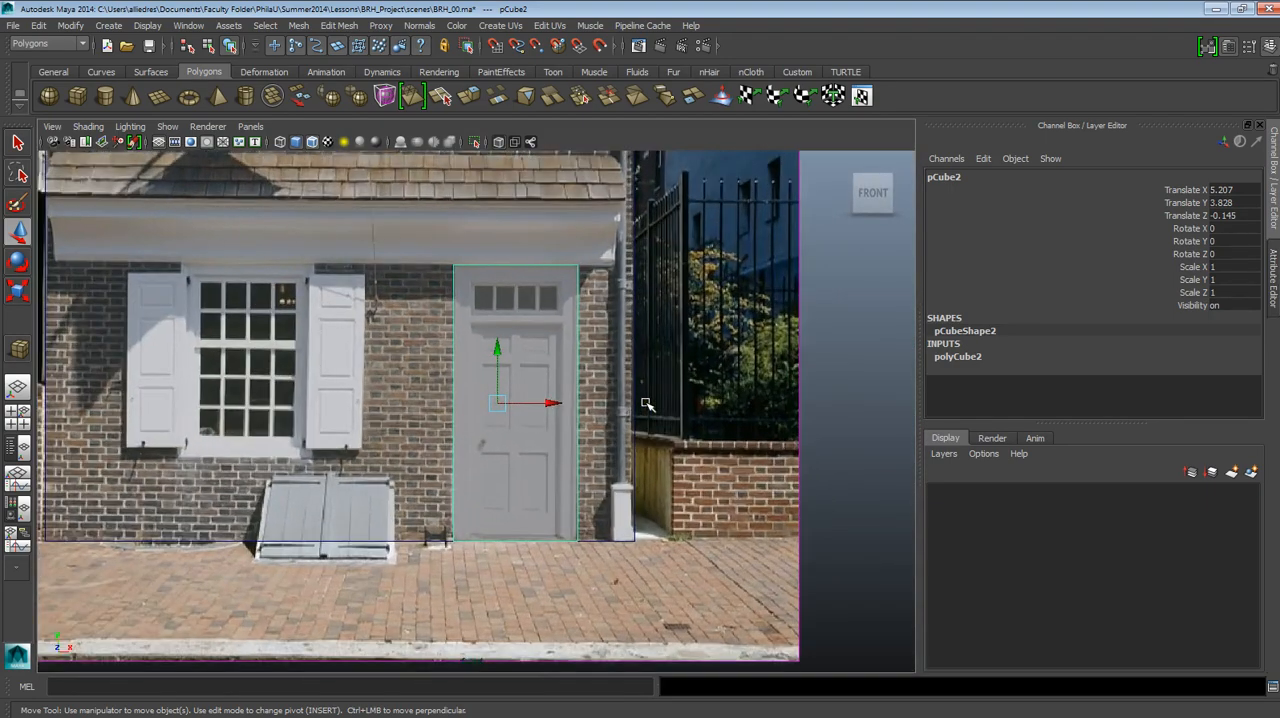
scroll(560, 343, up, 4)
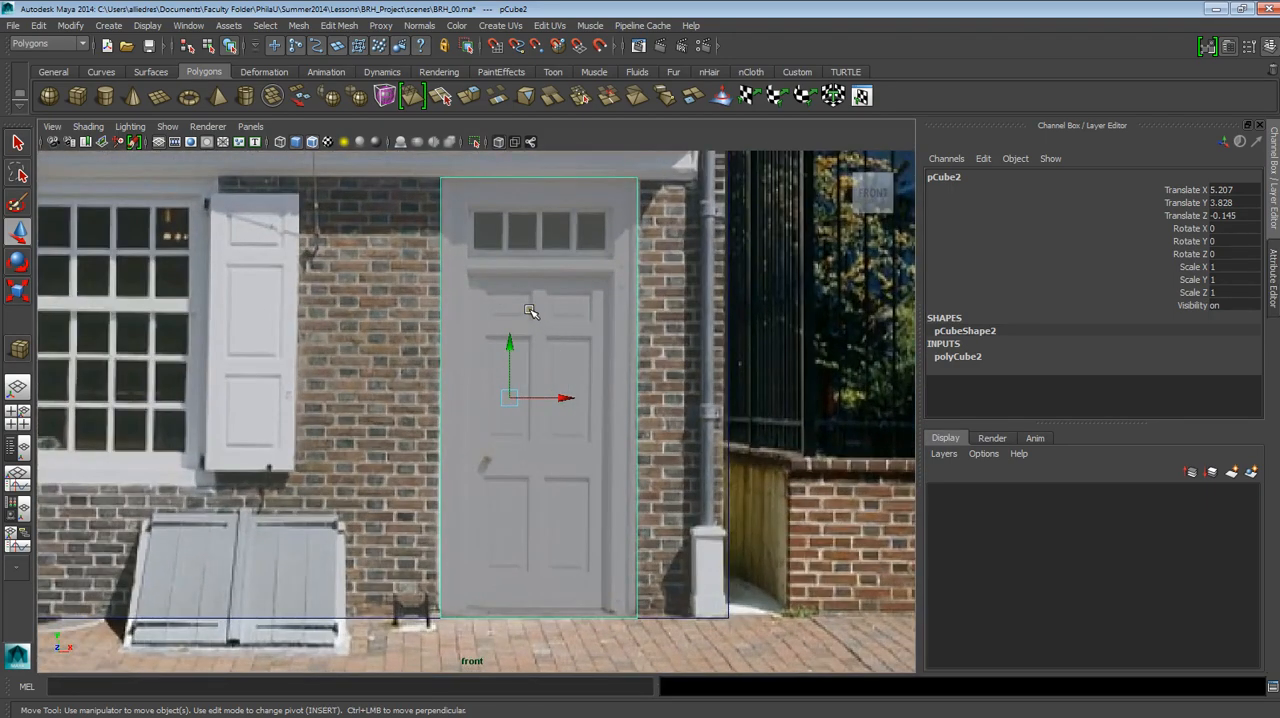
scroll(530, 311, up, 1)
scroll(663, 300, down, 3)
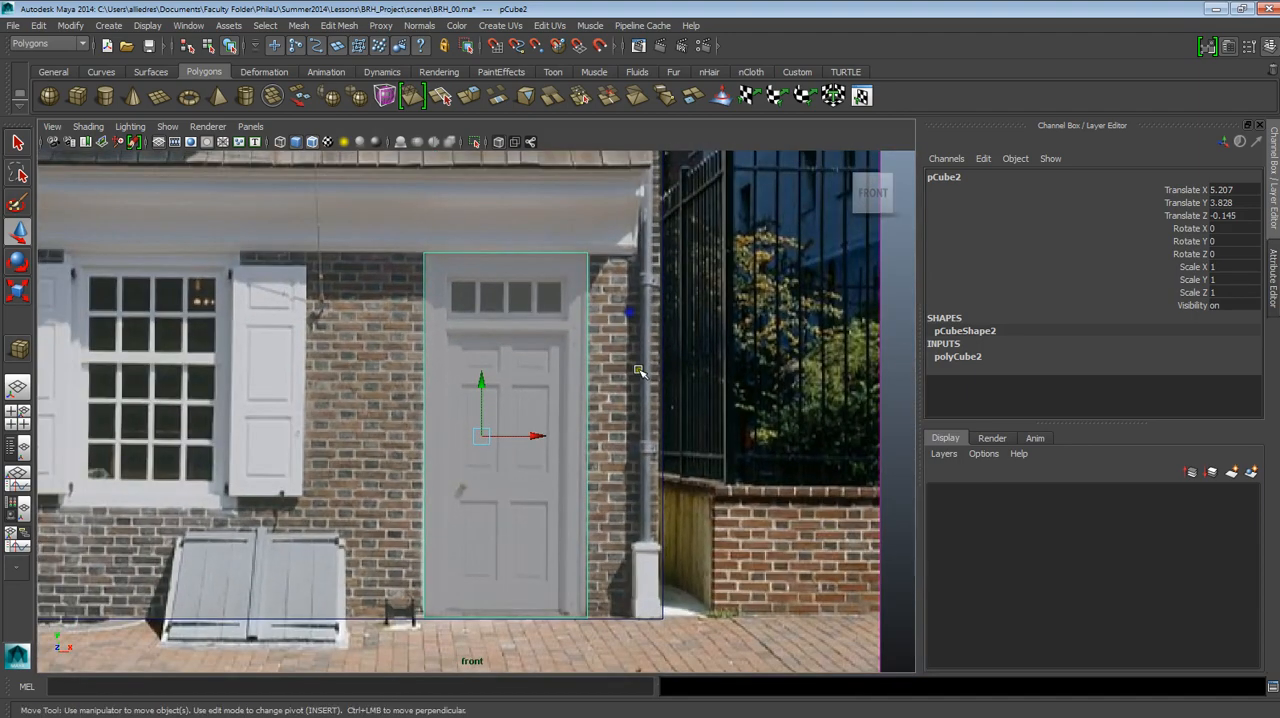
alt+middle_drag(638, 370, 637, 321)
scroll(637, 362, up, 1)
alt+middle_drag(627, 398, 620, 419)
scroll(619, 420, up, 2)
alt+middle_drag(605, 369, 633, 347)
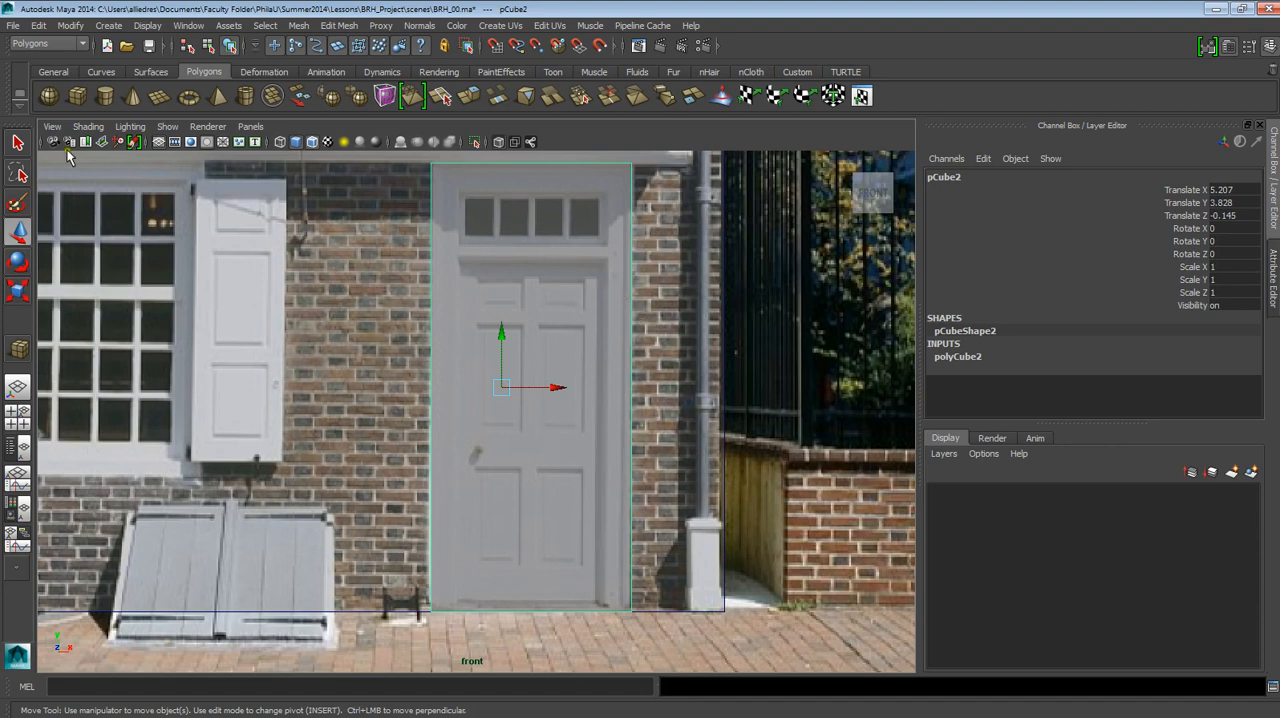
click(38, 25)
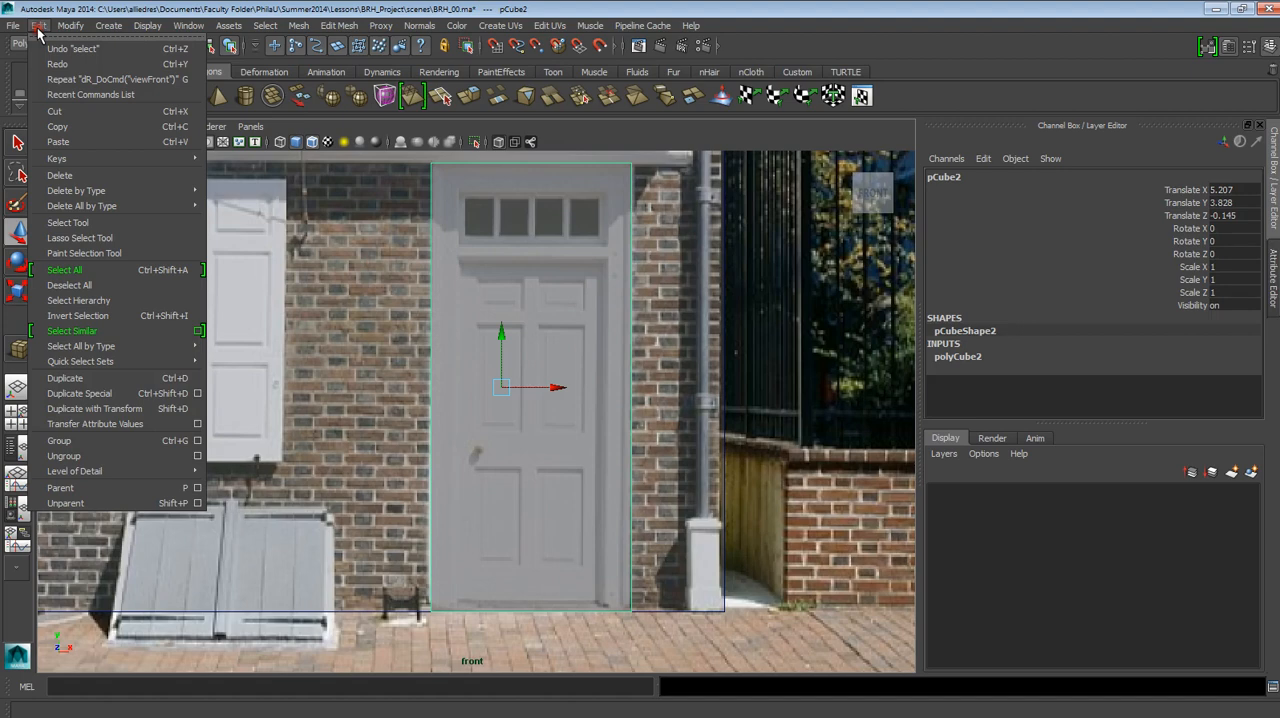
click(166, 378)
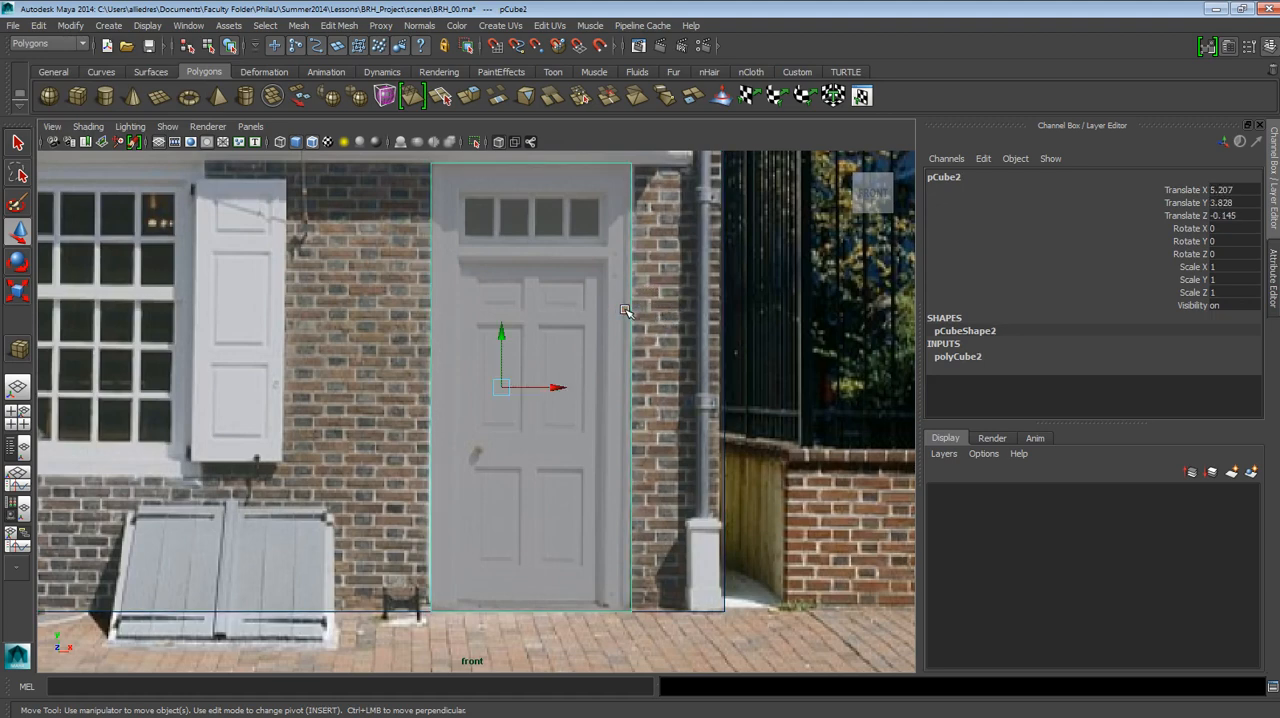
key(ctrl+d)
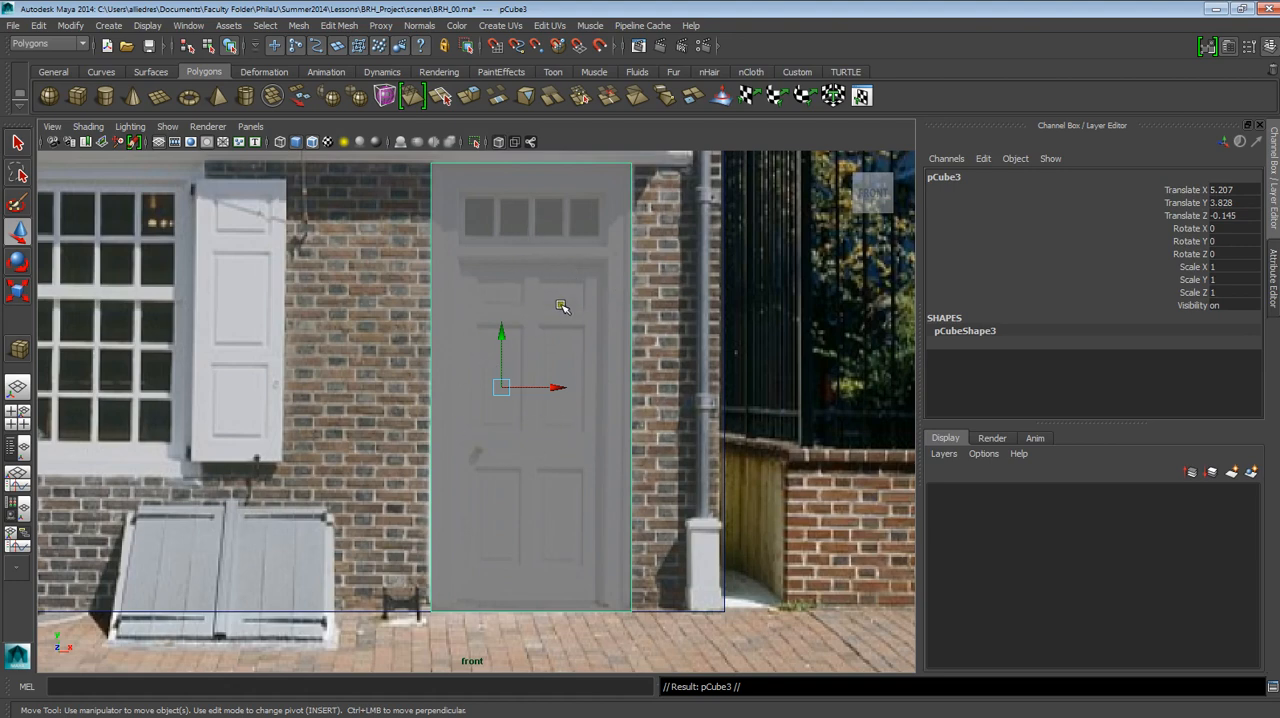
Slide the duplicate slab sideways along X to about 3.153 so it partly uncovers the original.
drag(553, 387, 472, 374)
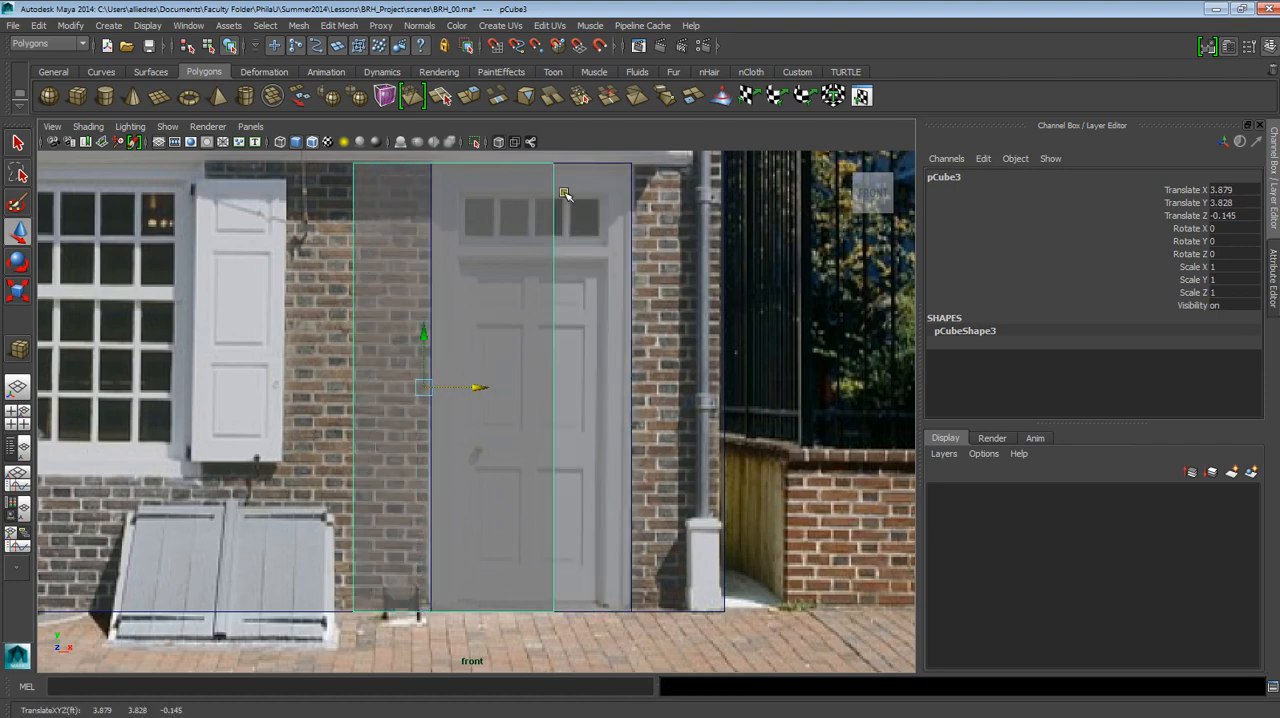
key(ctrl+z)
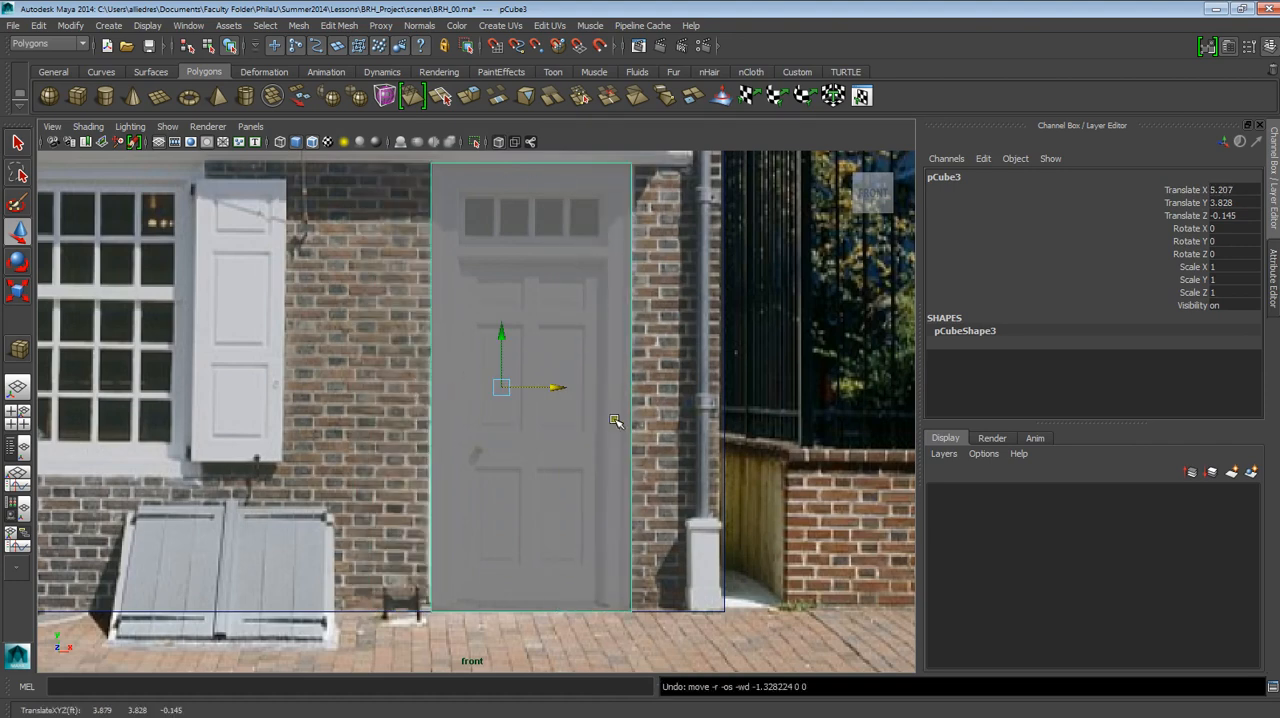
drag(560, 388, 437, 383)
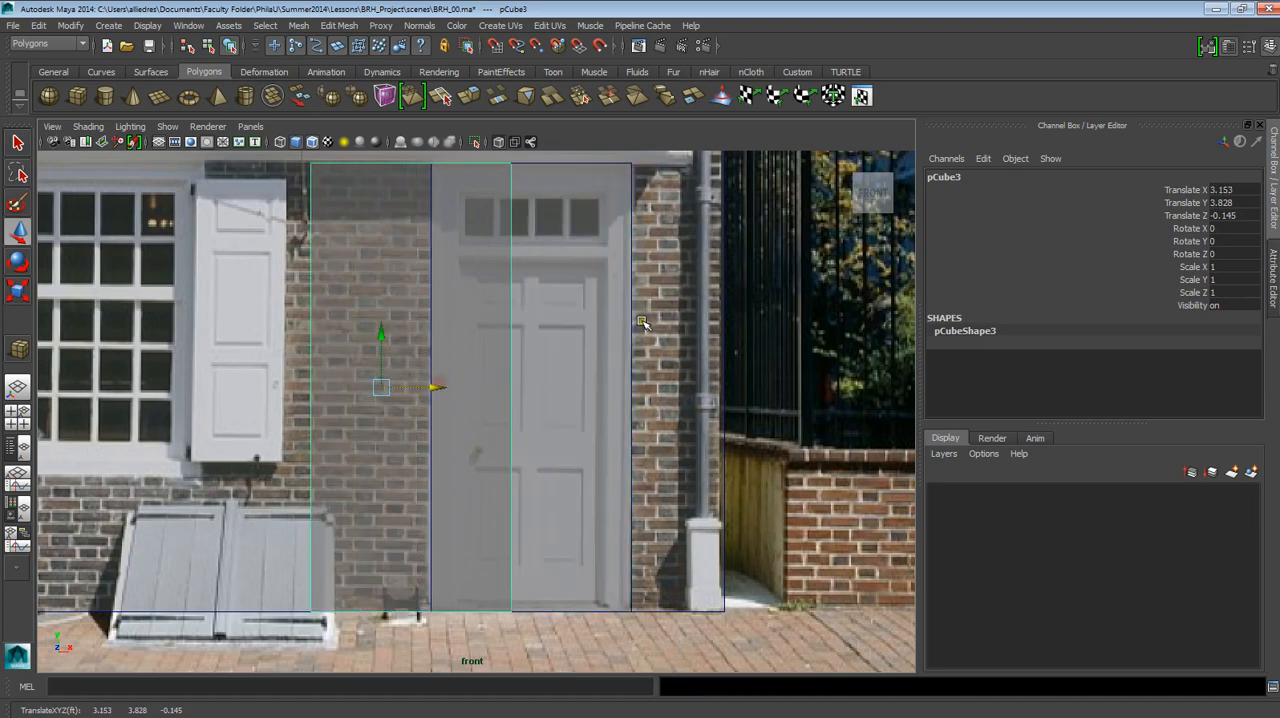
Compare the construction inputs of the original door slab with those of its duplicate, including the original's polyCube2 dimensions and subdivisions.
click(632, 319)
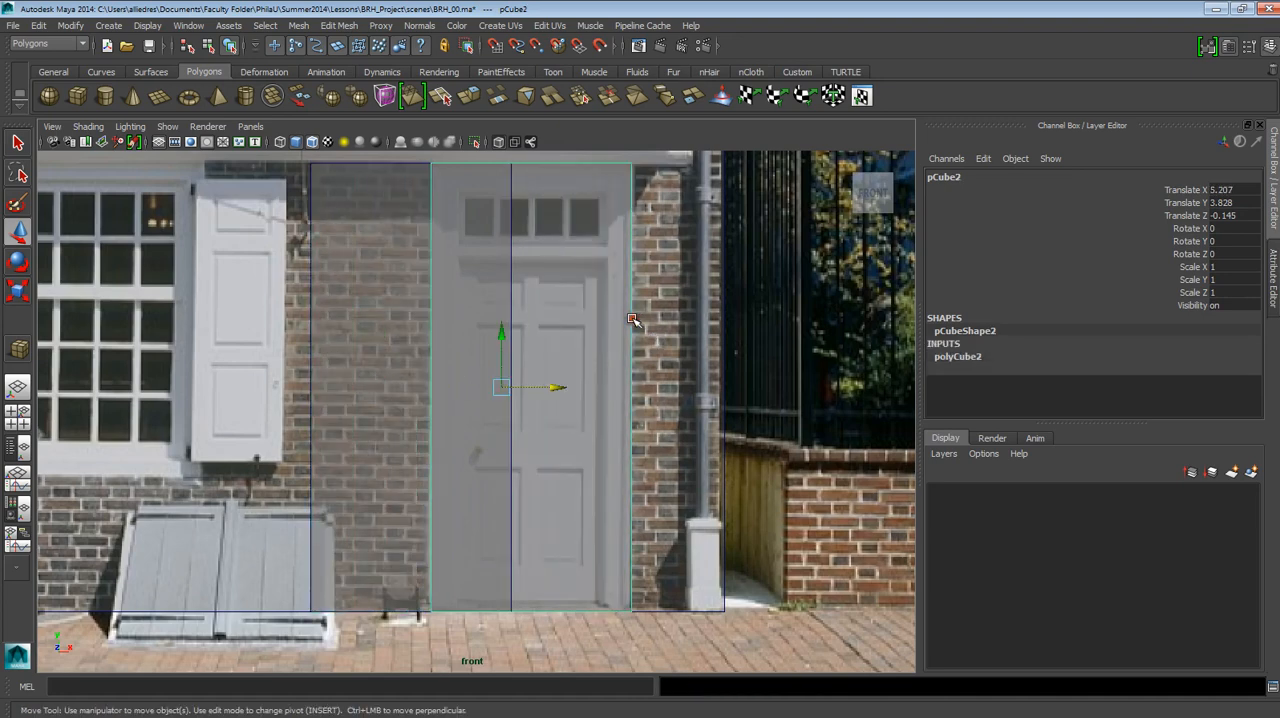
click(311, 278)
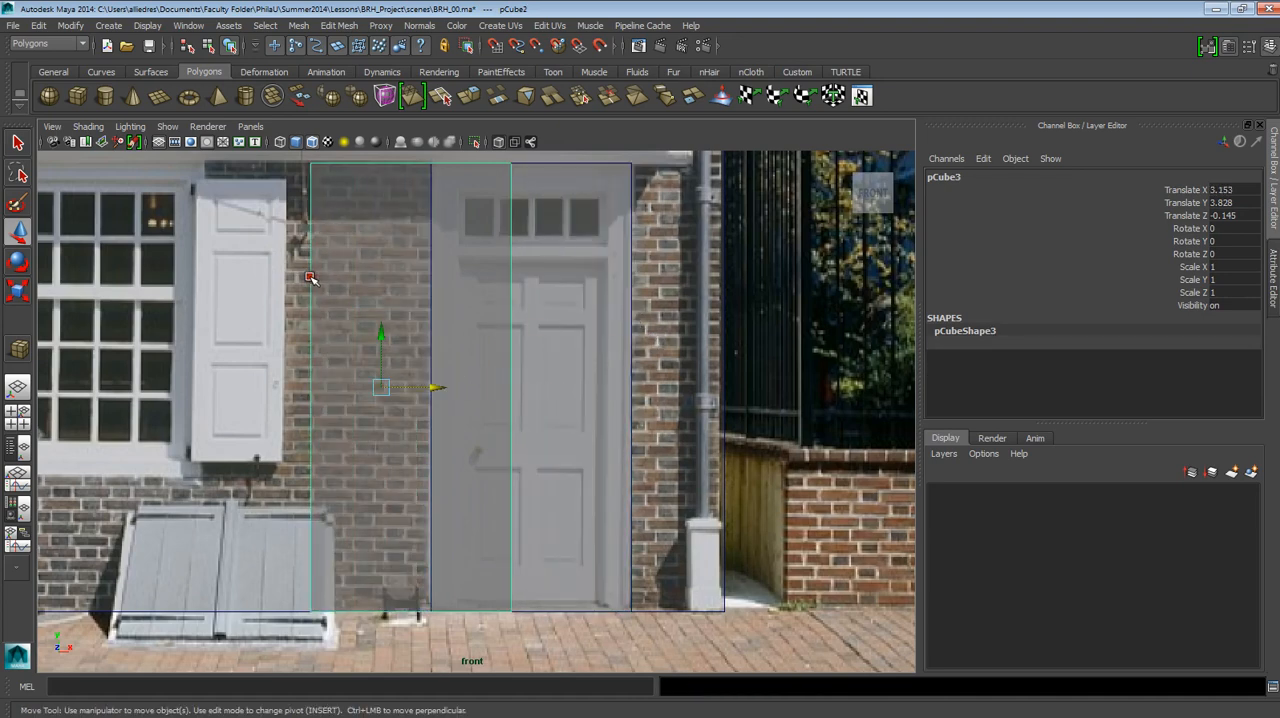
click(631, 302)
click(963, 358)
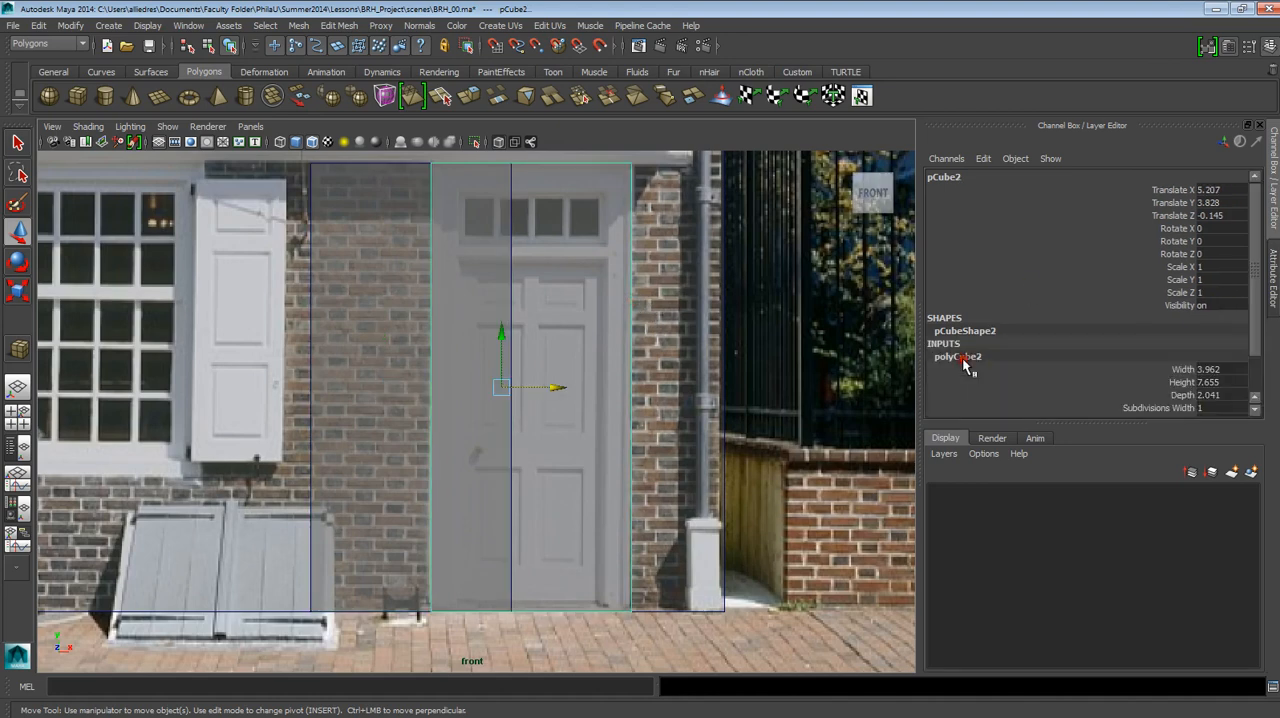
scroll(1089, 357, down, 2)
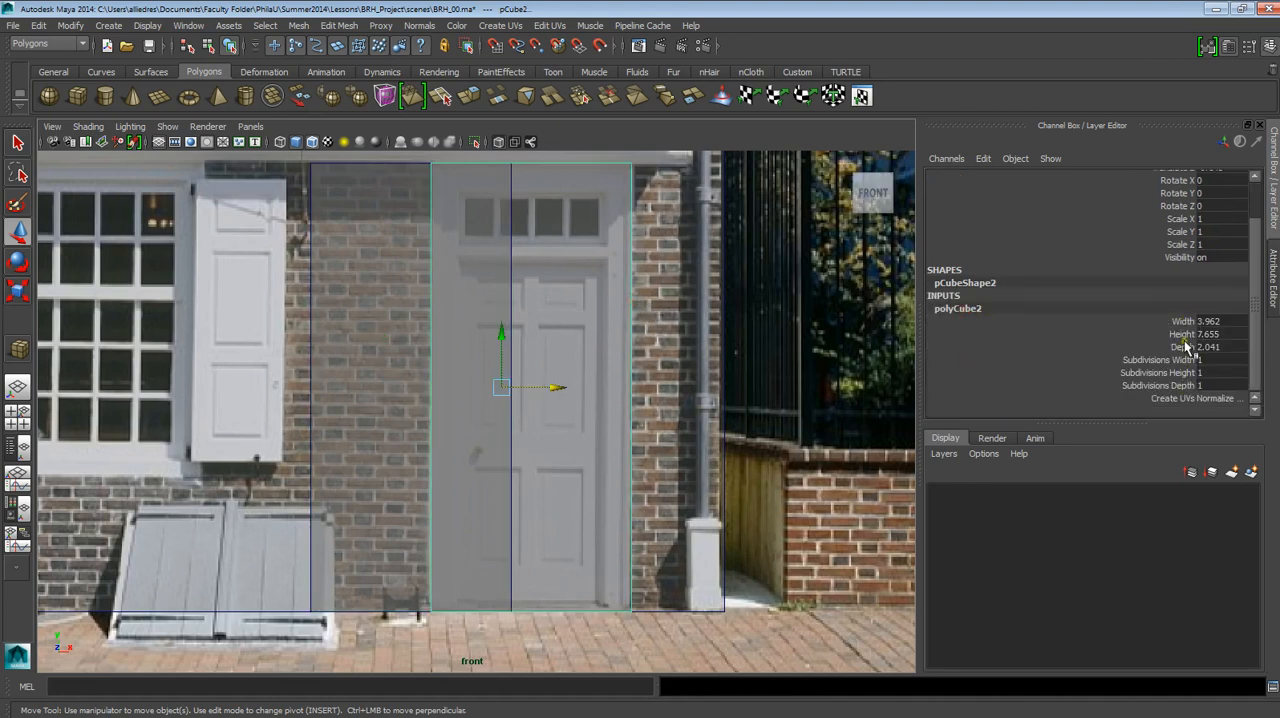
click(314, 331)
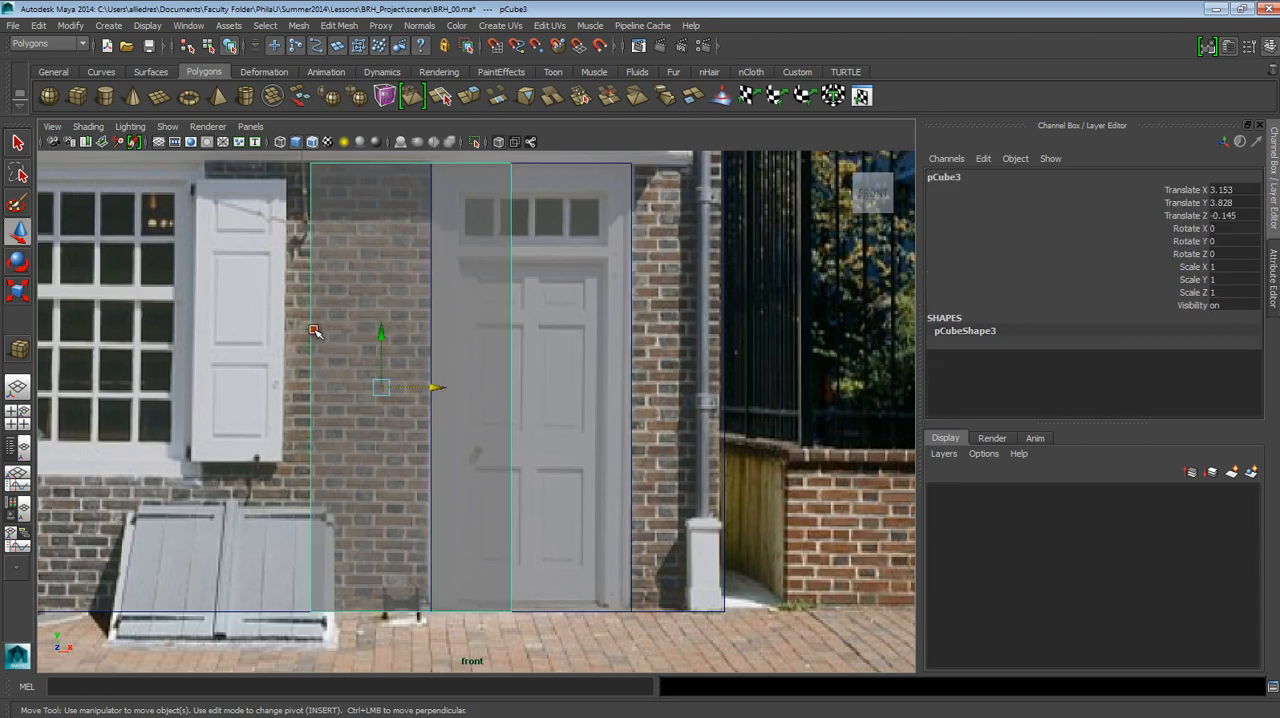
click(643, 340)
click(966, 356)
scroll(1172, 390, down, 2)
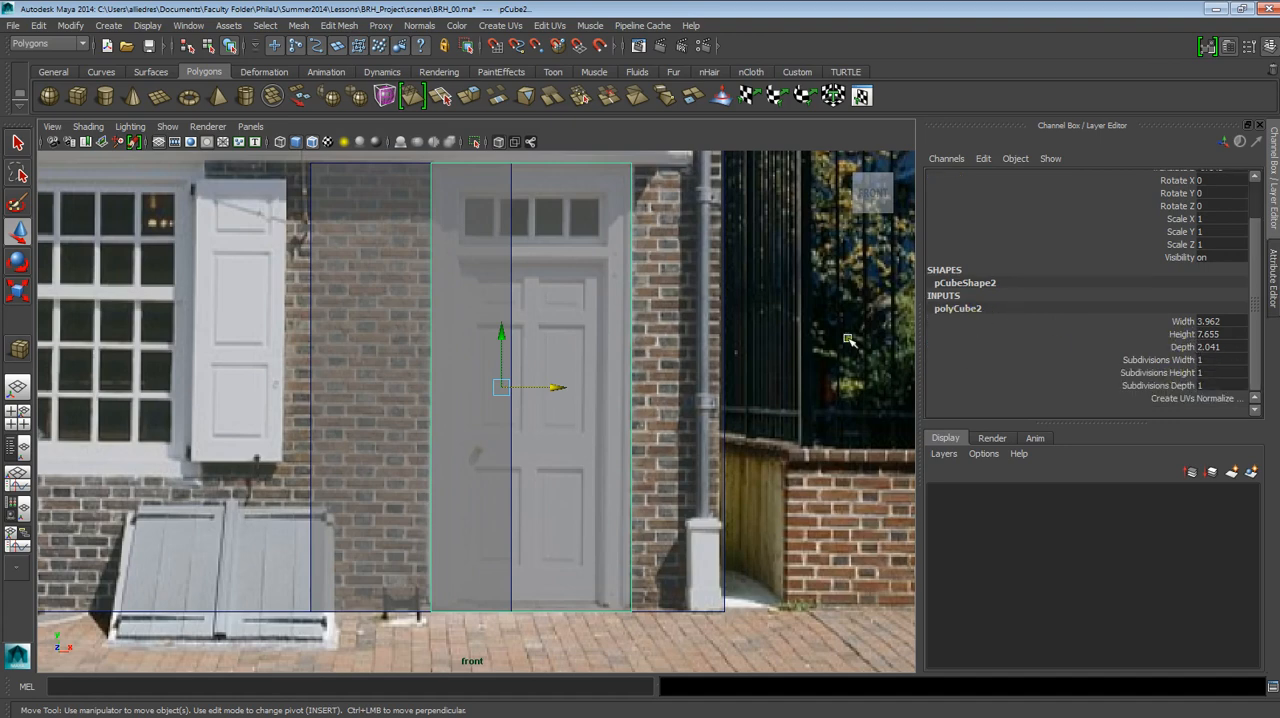
click(330, 322)
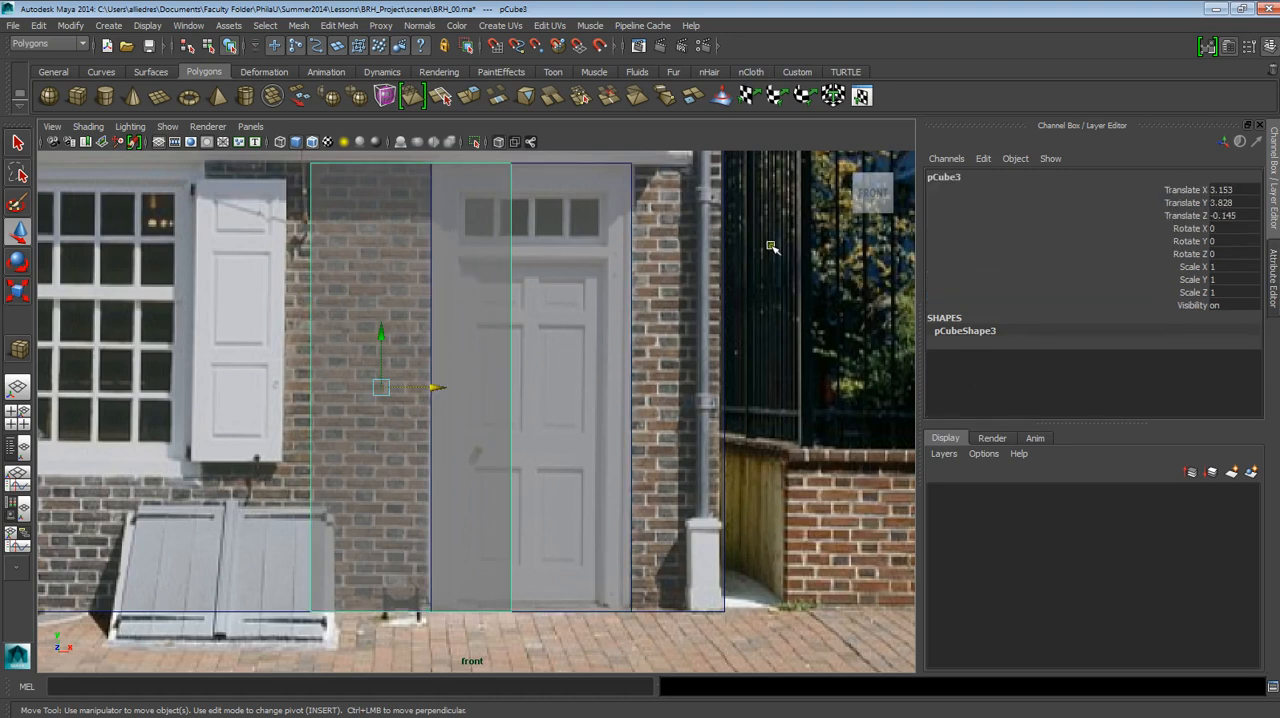
Undo the selection changes and the duplicate's sideways move to bring it back over the original slab.
key(ctrl+z)
key(ctrl+z)
key(ctrl+z)
key(ctrl+z)
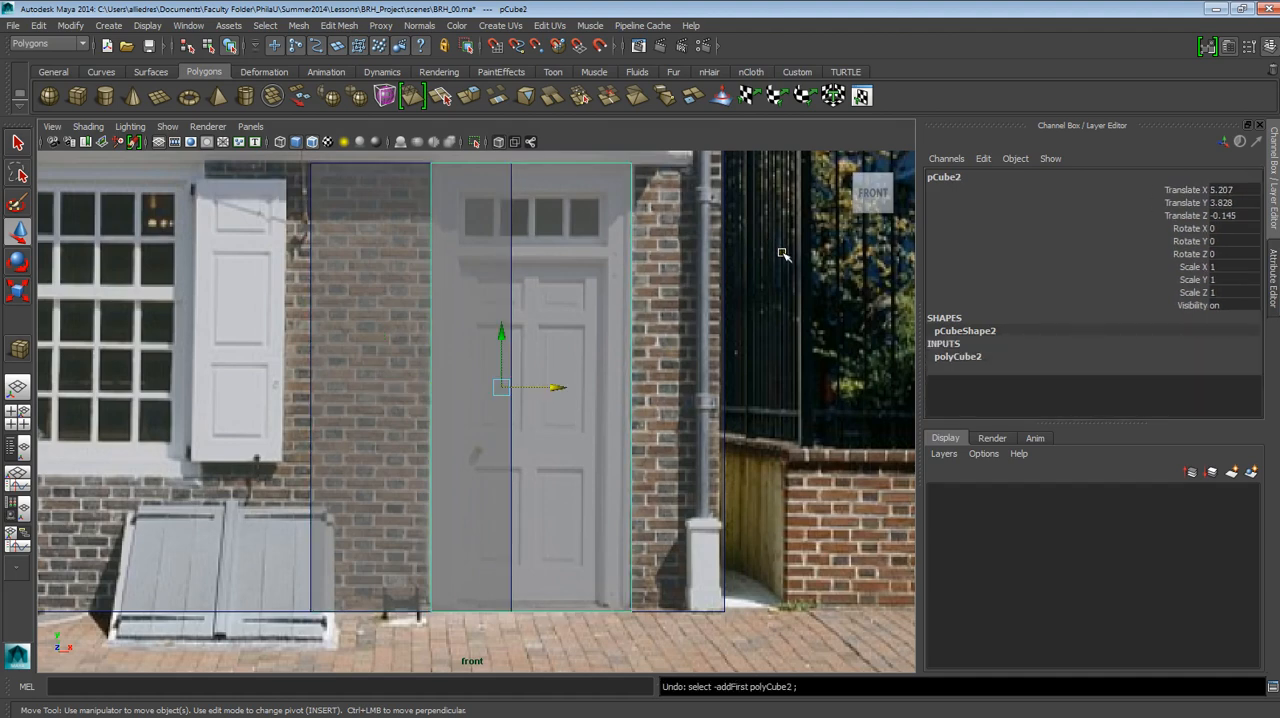
key(ctrl+z)
key(ctrl+z)
key(ctrl+z)
key(ctrl+z)
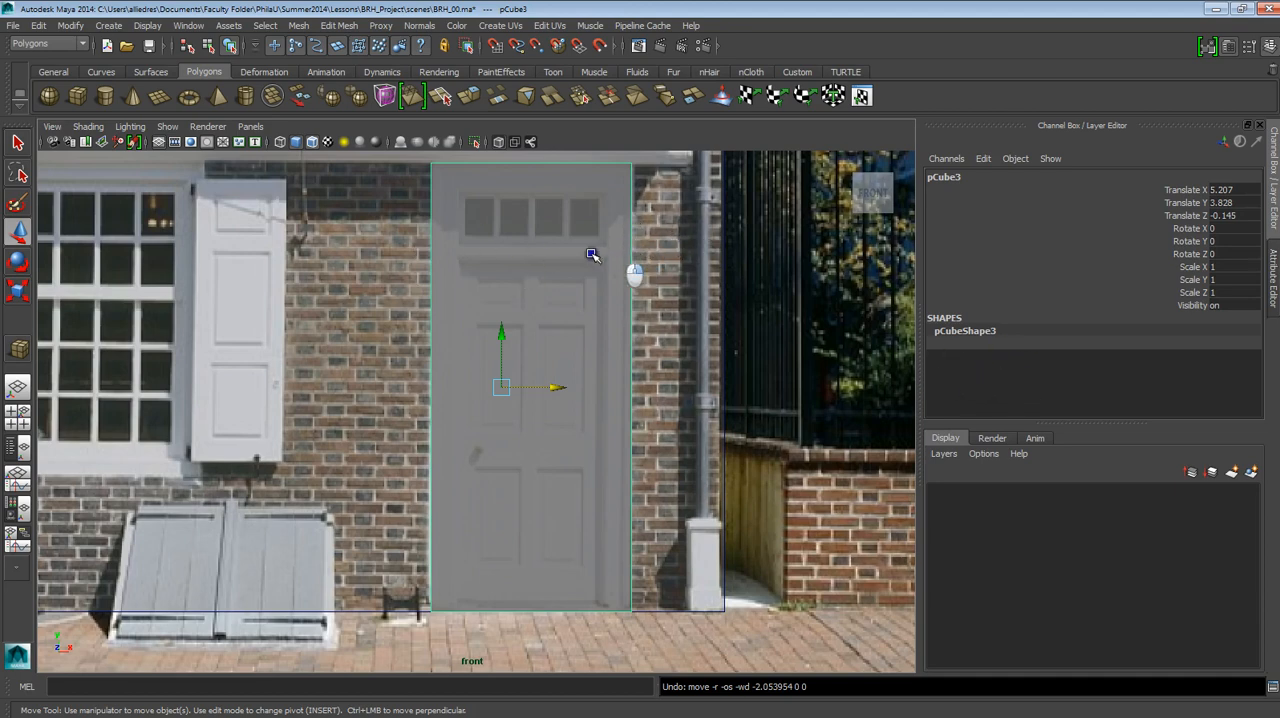
key(ctrl+z)
Select the original slab's top vertices and lower them to the door leaf's top edge, below the transom window.
drag(418, 157, 696, 214)
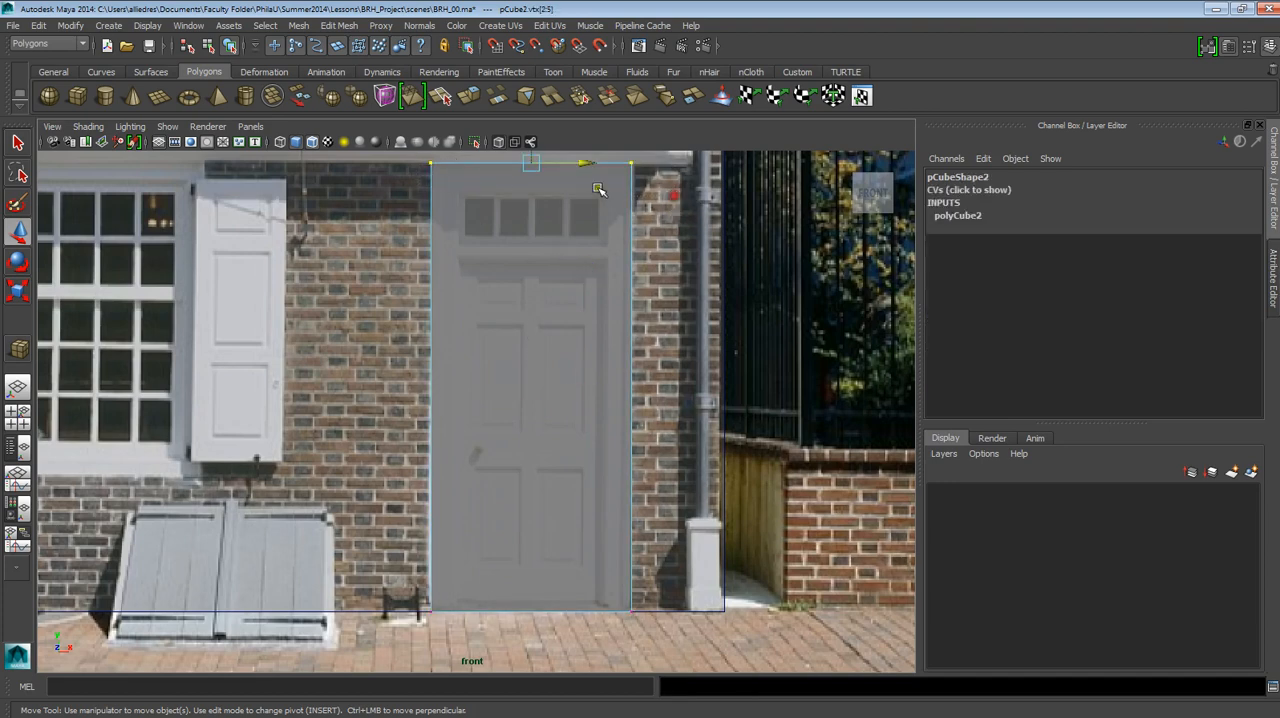
scroll(590, 238, down, 4)
scroll(597, 245, up, 2)
alt+middle_drag(597, 246, 601, 270)
scroll(589, 320, up, 1)
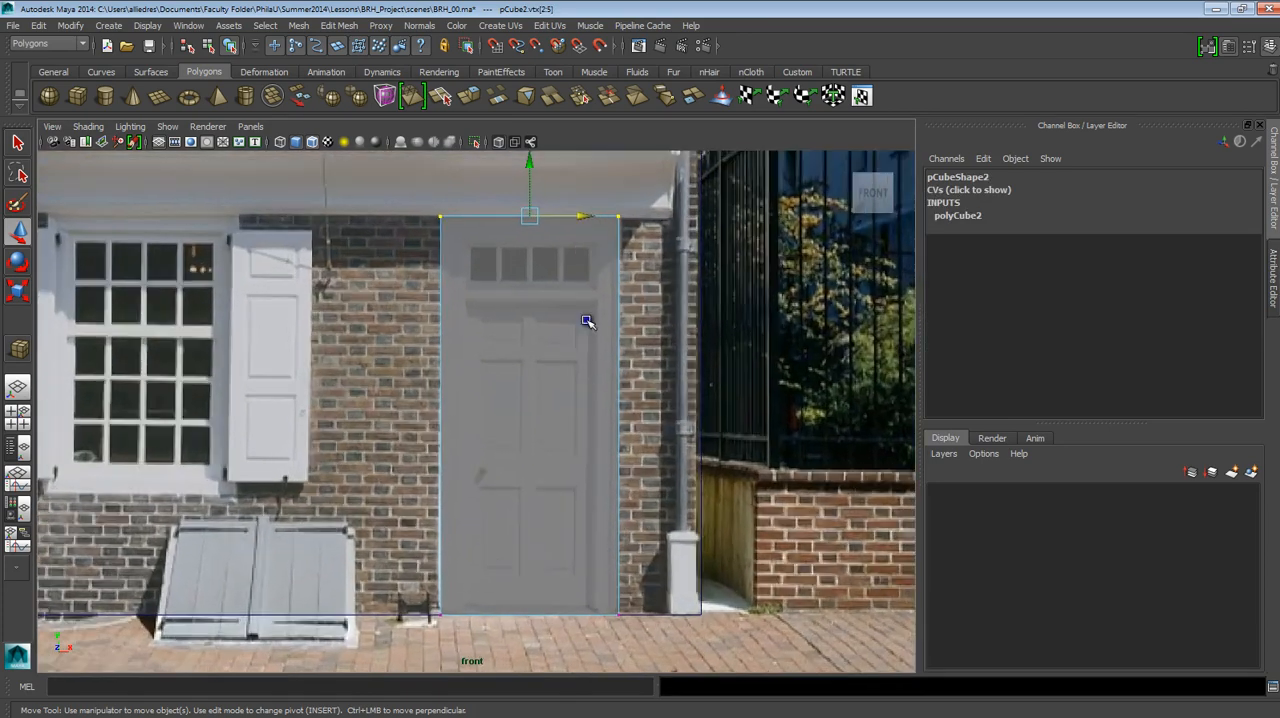
drag(527, 180, 535, 268)
Move the original slab's side vertices inward to the door leaf's edges, then return to object selection with the slab selected.
alt+middle_drag(600, 376, 584, 319)
drag(647, 588, 568, 220)
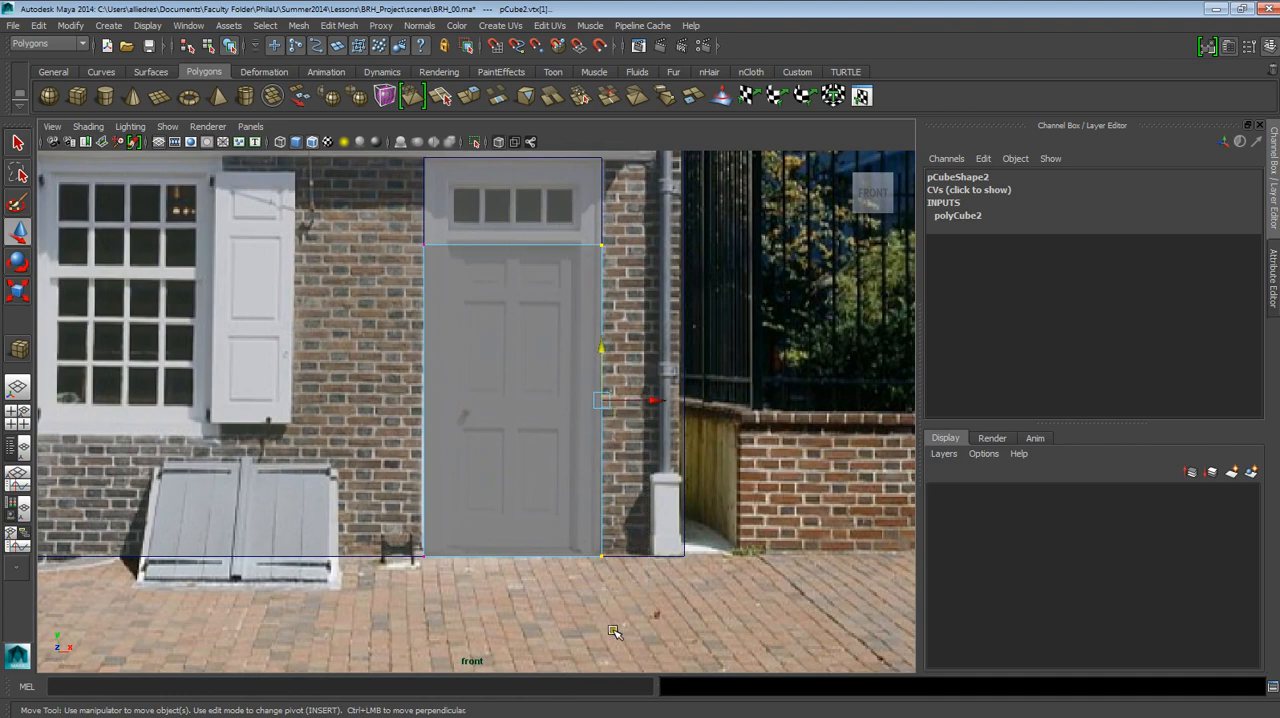
drag(629, 408, 607, 398)
drag(458, 486, 467, 575)
drag(453, 404, 478, 406)
right_click(577, 253)
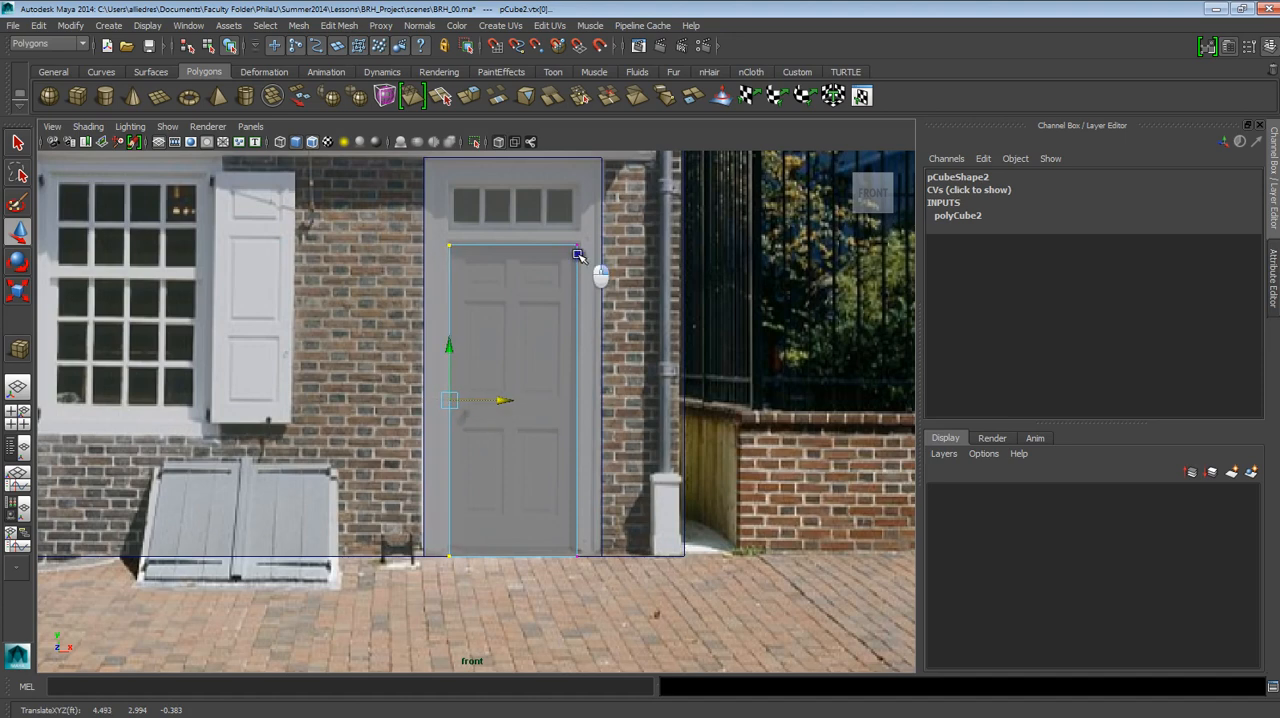
right_drag(577, 253, 613, 243)
click(572, 261)
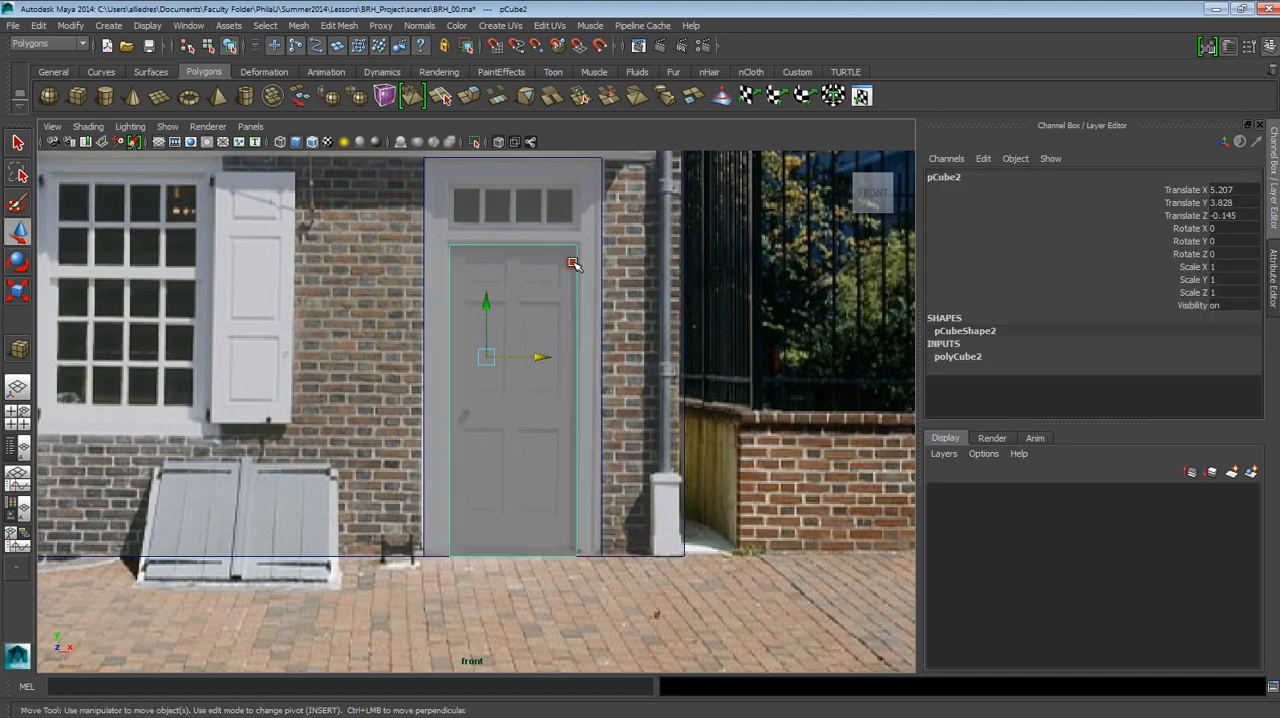
Examine the smaller door slab's depth against the full-size duplicate from the side in the perspective view.
key(space)
drag(577, 263, 581, 224)
alt+drag(568, 376, 581, 430)
scroll(580, 431, down, 5)
scroll(573, 432, up, 4)
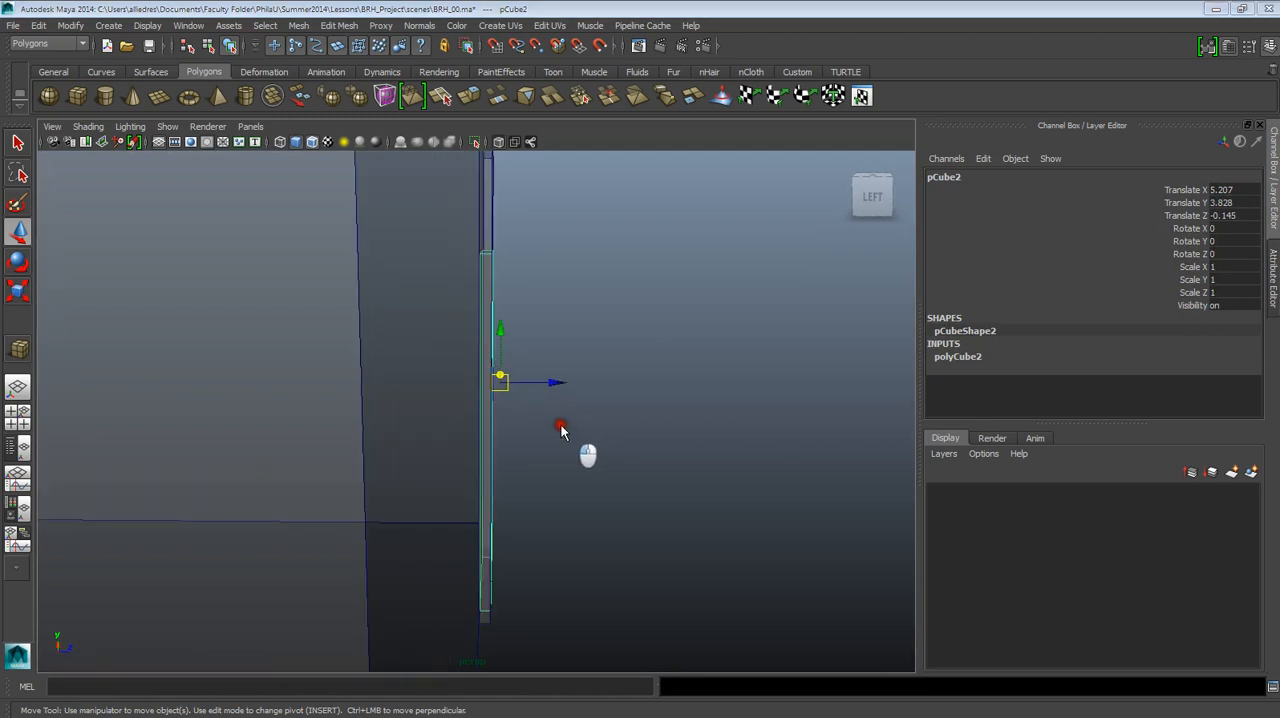
Examine the two door slabs' depth against the house wall from the side, and deselect everything to view them in perspective.
drag(547, 420, 558, 419)
scroll(558, 419, up, 2)
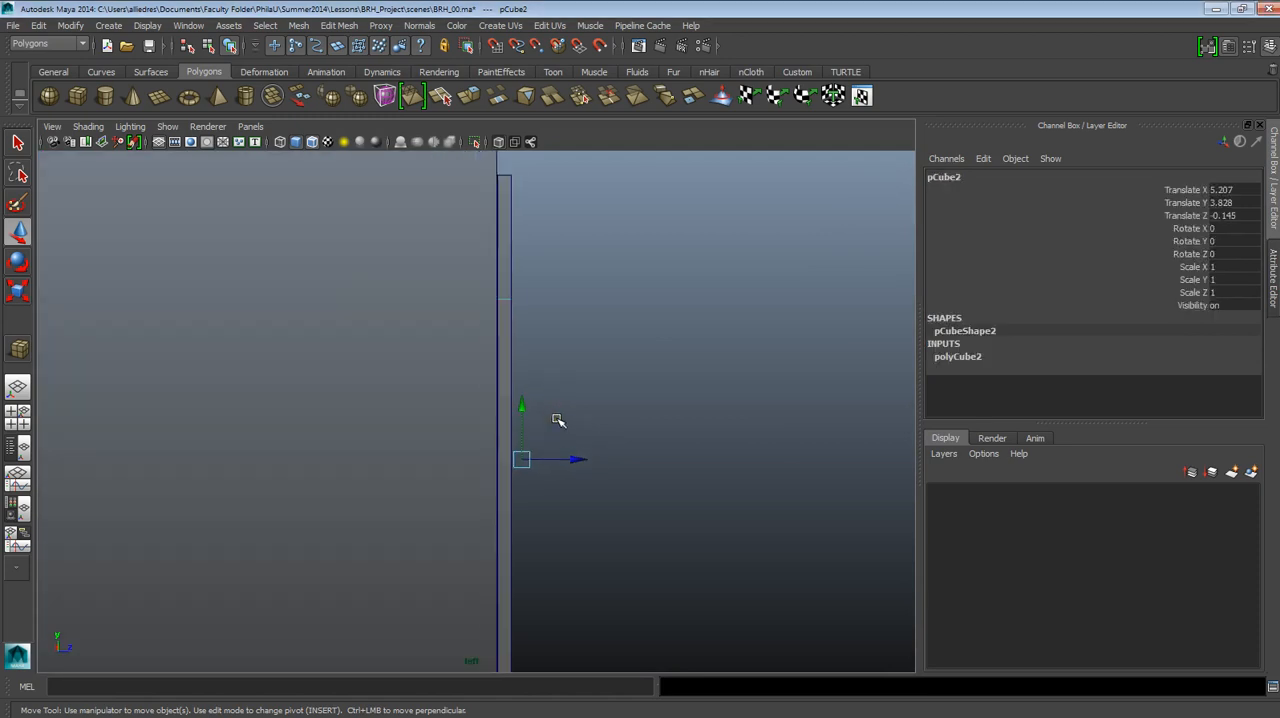
scroll(559, 419, down, 4)
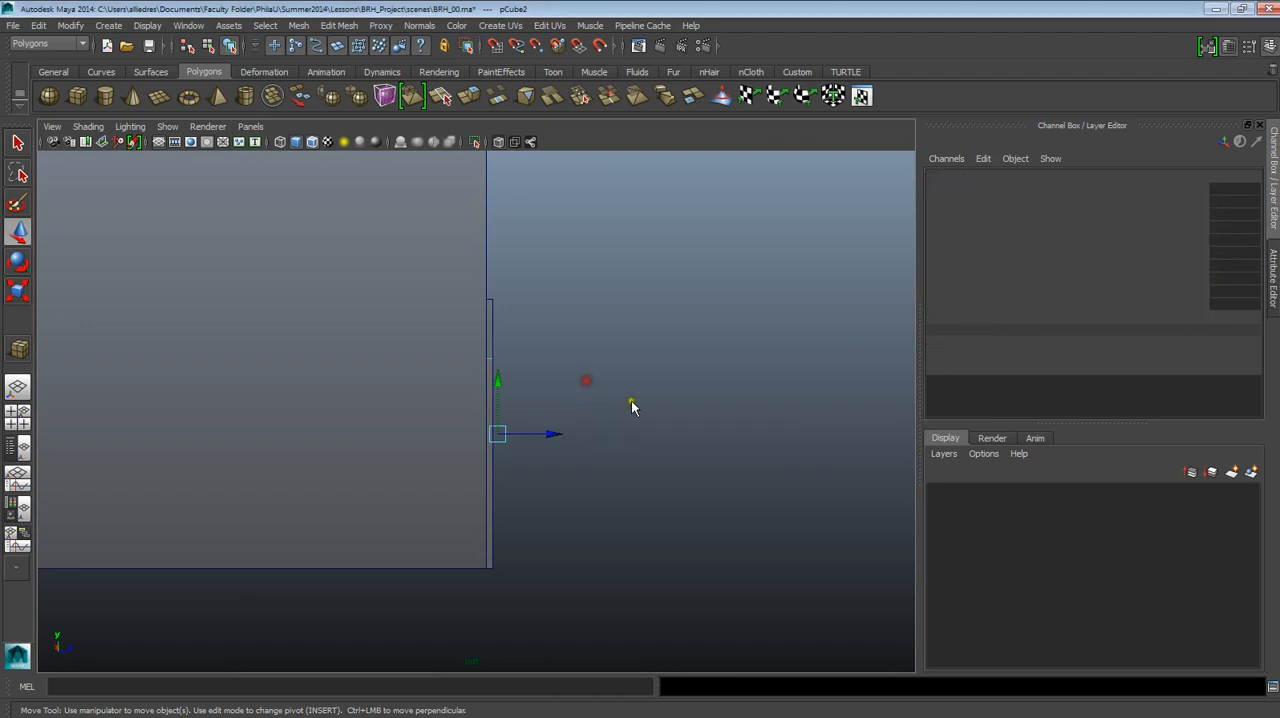
alt+drag(631, 403, 546, 445)
scroll(534, 405, down, 6)
click(674, 381)
alt+middle_drag(546, 445, 542, 484)
alt+drag(542, 484, 520, 466)
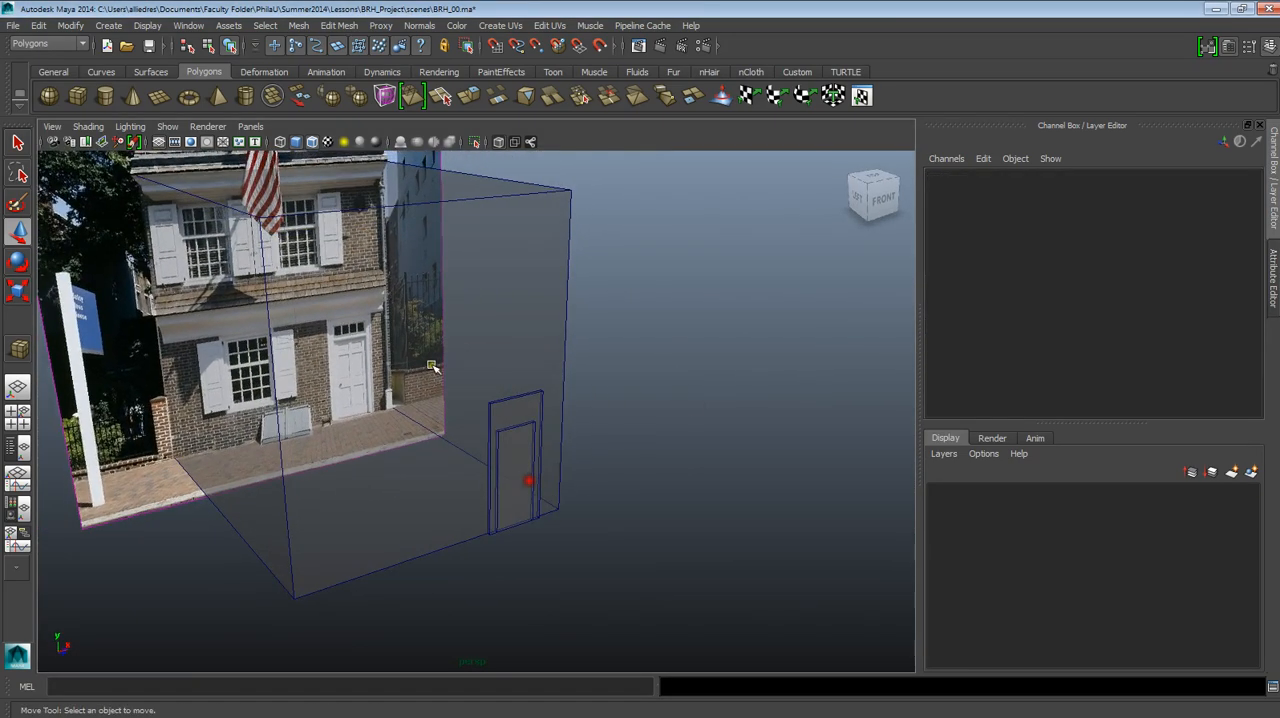
Turn off X-ray shading and wireframe on shaded to inspect the door slabs as solids, and restore both display modes.
click(88, 126)
click(88, 289)
alt+drag(530, 538, 551, 515)
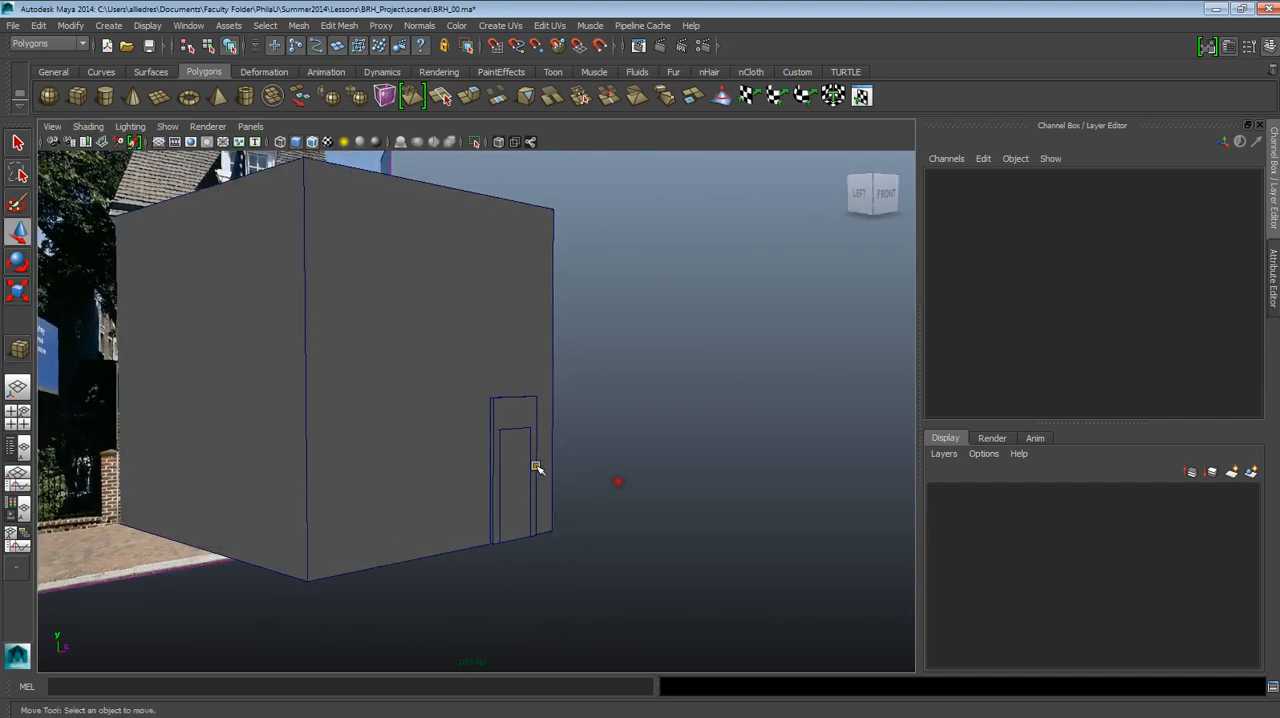
alt+drag(534, 466, 513, 452)
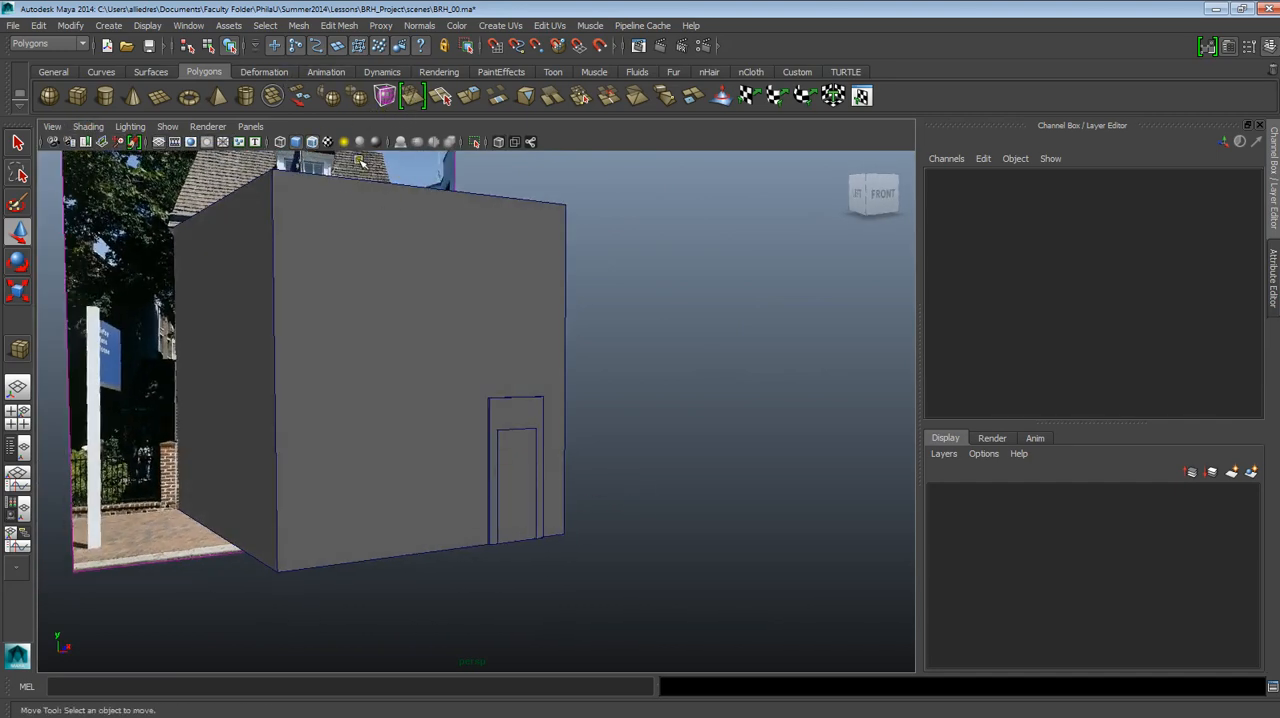
click(313, 146)
mouse_move(622, 503)
alt+mouse_down()
mouse_move(577, 527)
mouse_move(632, 518)
alt+mouse_up()
scroll(540, 466, up, 6)
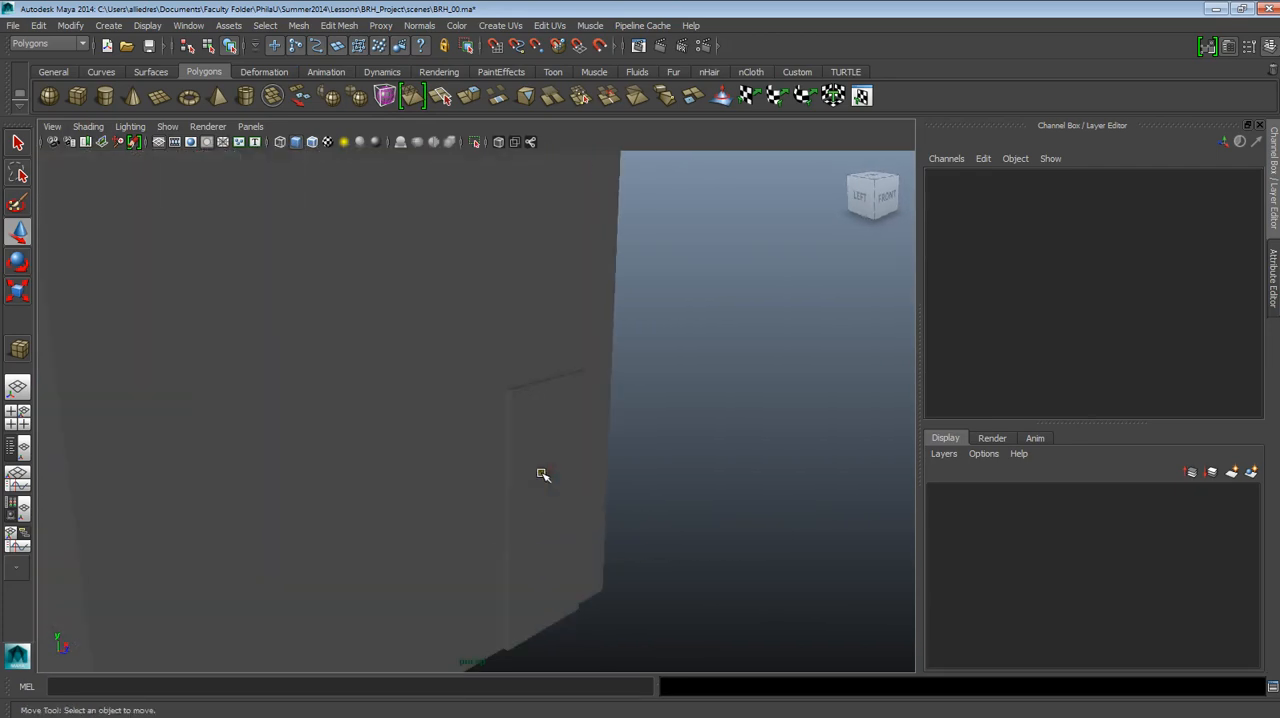
scroll(509, 403, down, 3)
click(313, 143)
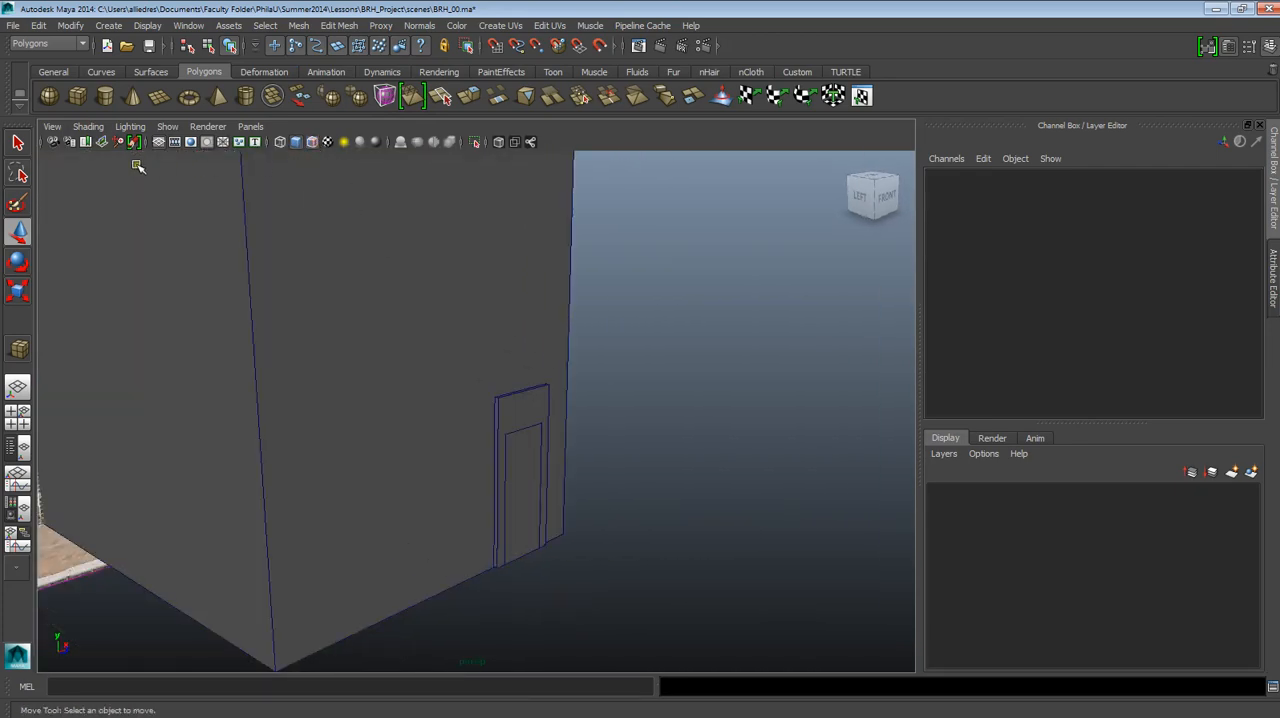
click(88, 126)
click(100, 288)
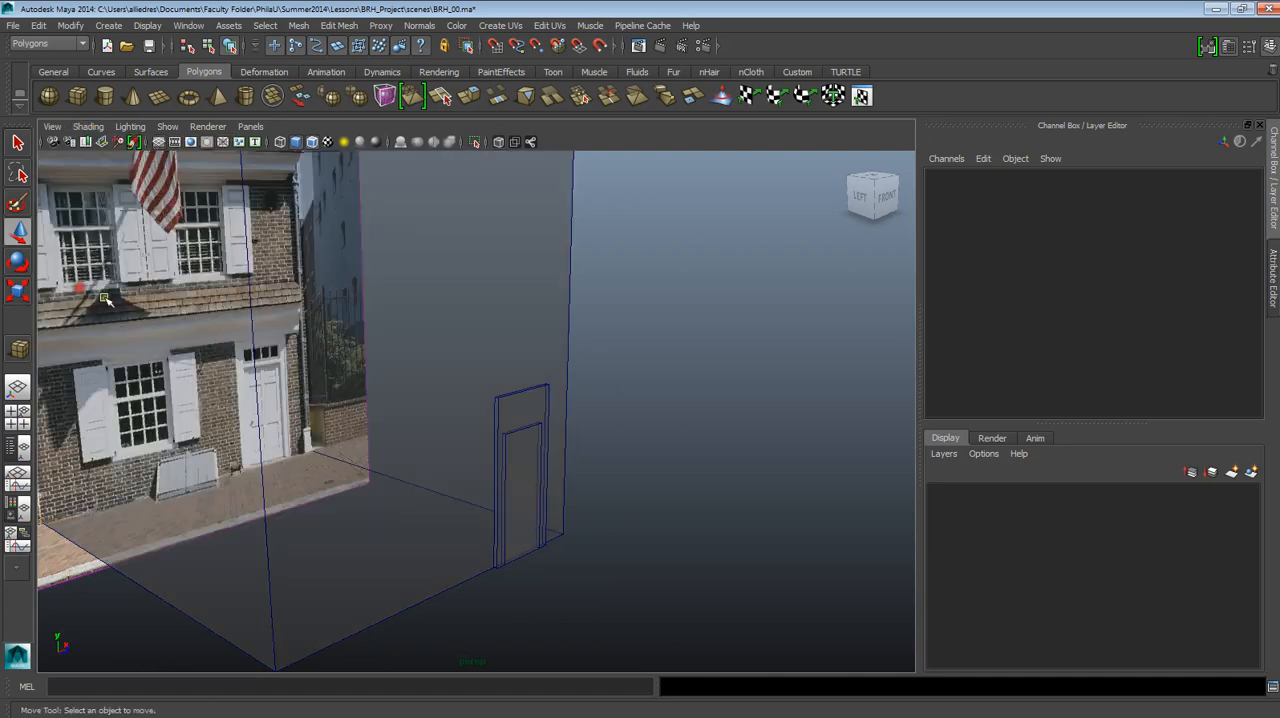
Select the smaller door-leaf slab and move it forward to Translate Z 0.034, directly in front of the full-size slab, in the side view.
mouse_move(480, 400)
alt+mouse_down()
mouse_move(491, 423)
mouse_move(454, 357)
alt+mouse_up()
alt+drag(508, 430, 449, 295)
click(450, 290)
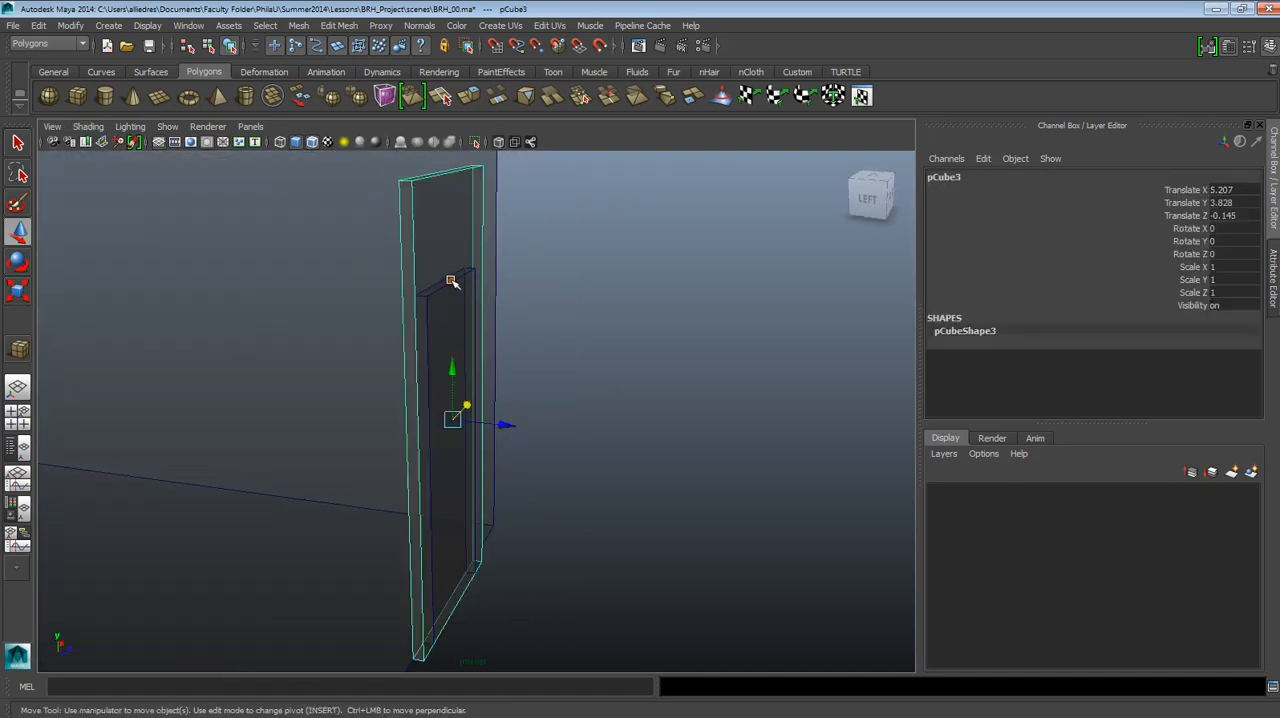
click(450, 286)
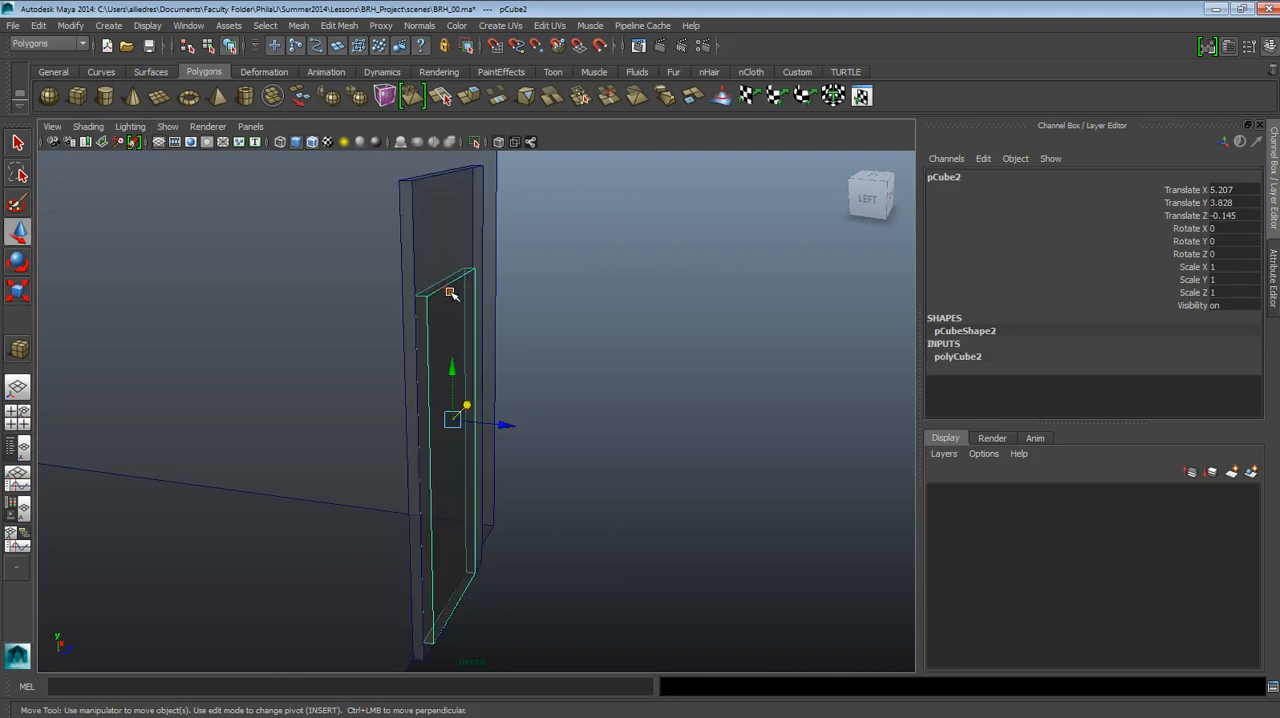
click(517, 453)
drag(492, 445, 546, 453)
scroll(506, 441, up, 4)
click(533, 452)
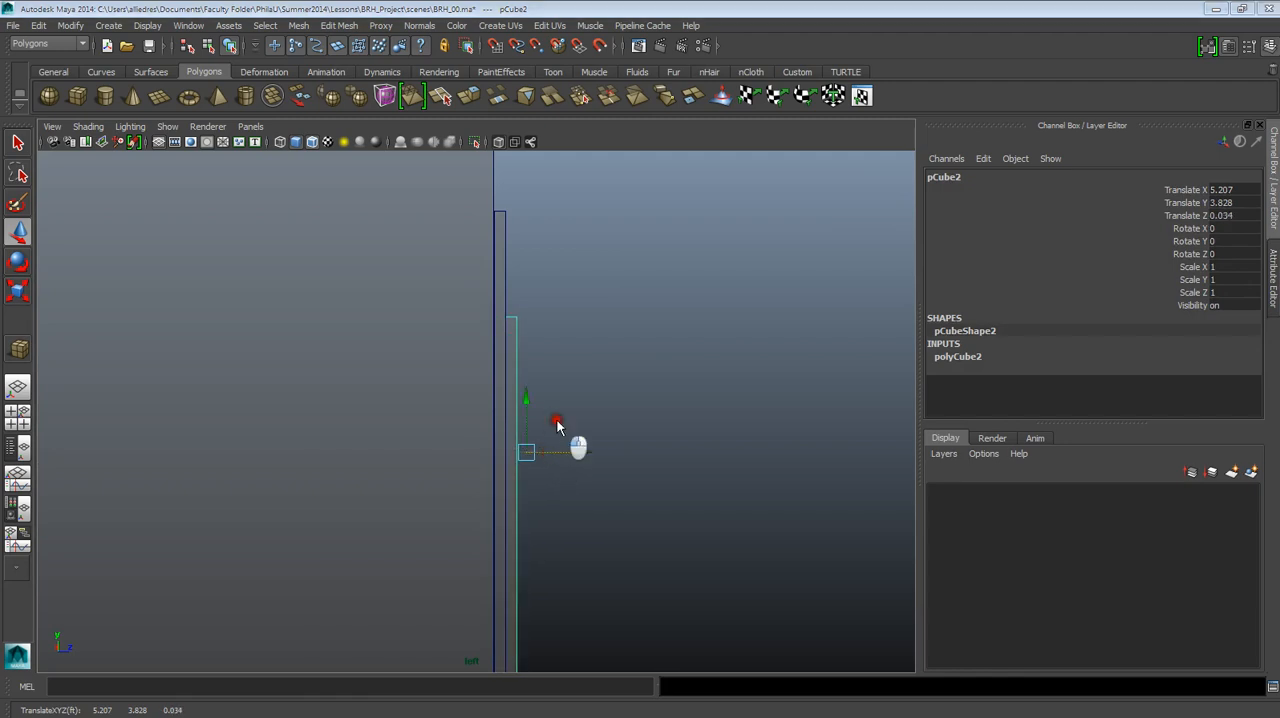
Examine the photo's door, frame and transom window in perspective and compare them with the offset door slabs.
key(space)
alt+drag(626, 436, 546, 442)
alt+middle_drag(546, 442, 608, 524)
alt+right_drag(608, 524, 471, 420)
alt+middle_drag(398, 407, 582, 505)
scroll(566, 437, up, 7)
alt+drag(520, 438, 549, 403)
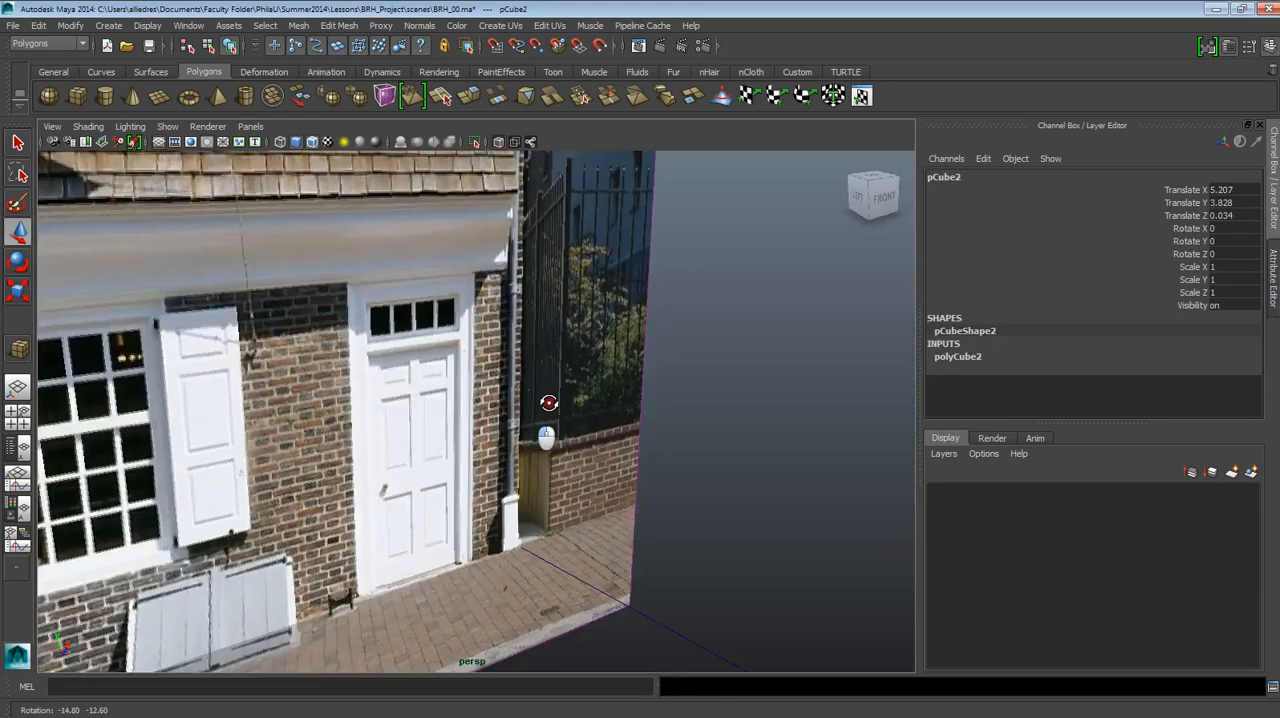
alt+middle_drag(554, 419, 549, 436)
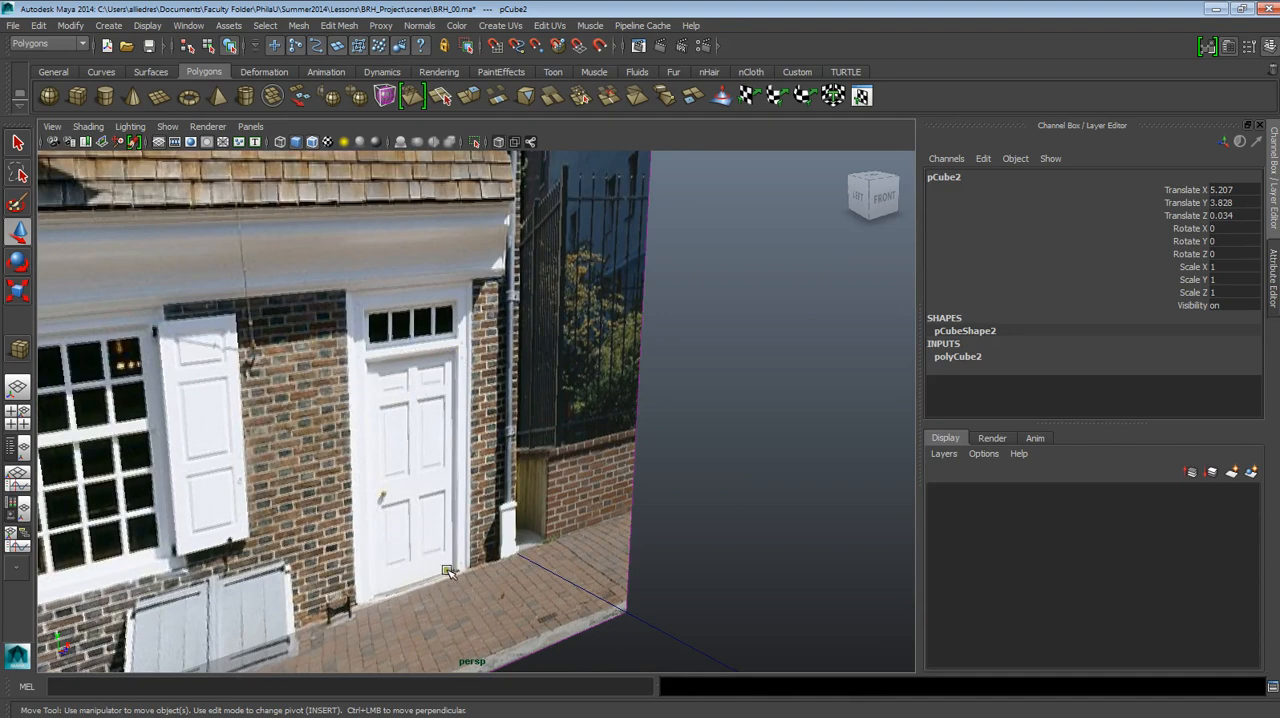
scroll(571, 466, down, 8)
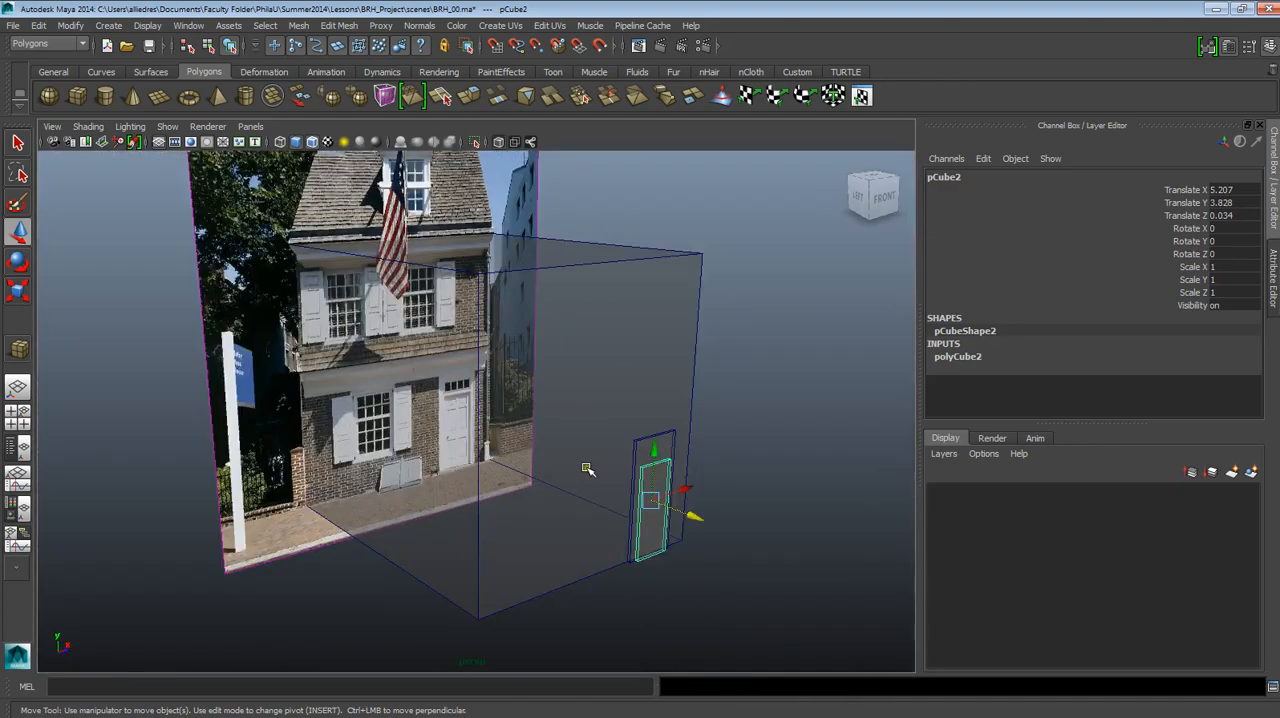
alt+drag(588, 468, 729, 514)
scroll(729, 514, up, 2)
alt+middle_drag(697, 510, 541, 461)
scroll(541, 461, up, 5)
alt+drag(551, 662, 440, 622)
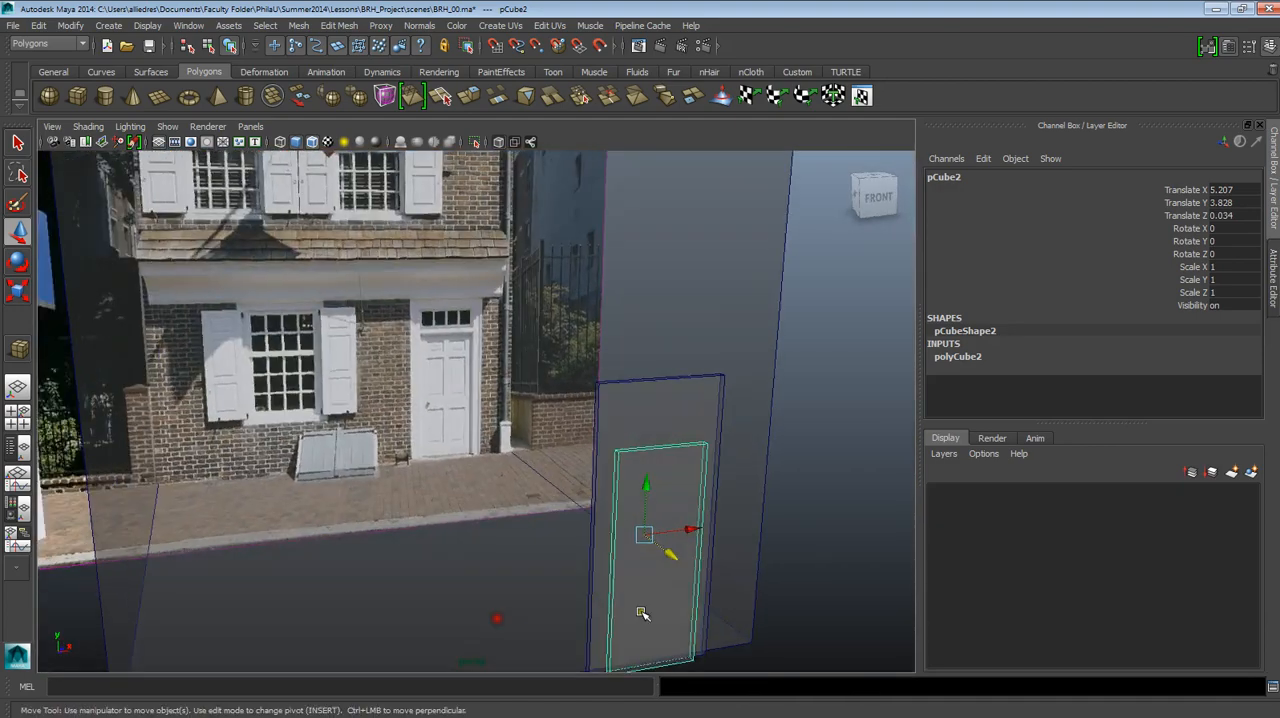
Duplicate the smaller door-leaf slab in the front view, with the doorway and its transom window framed.
alt+middle_drag(692, 562, 541, 534)
alt+drag(539, 530, 504, 549)
scroll(540, 322, up, 4)
alt+middle_drag(540, 322, 524, 538)
alt+middle_drag(512, 488, 482, 452)
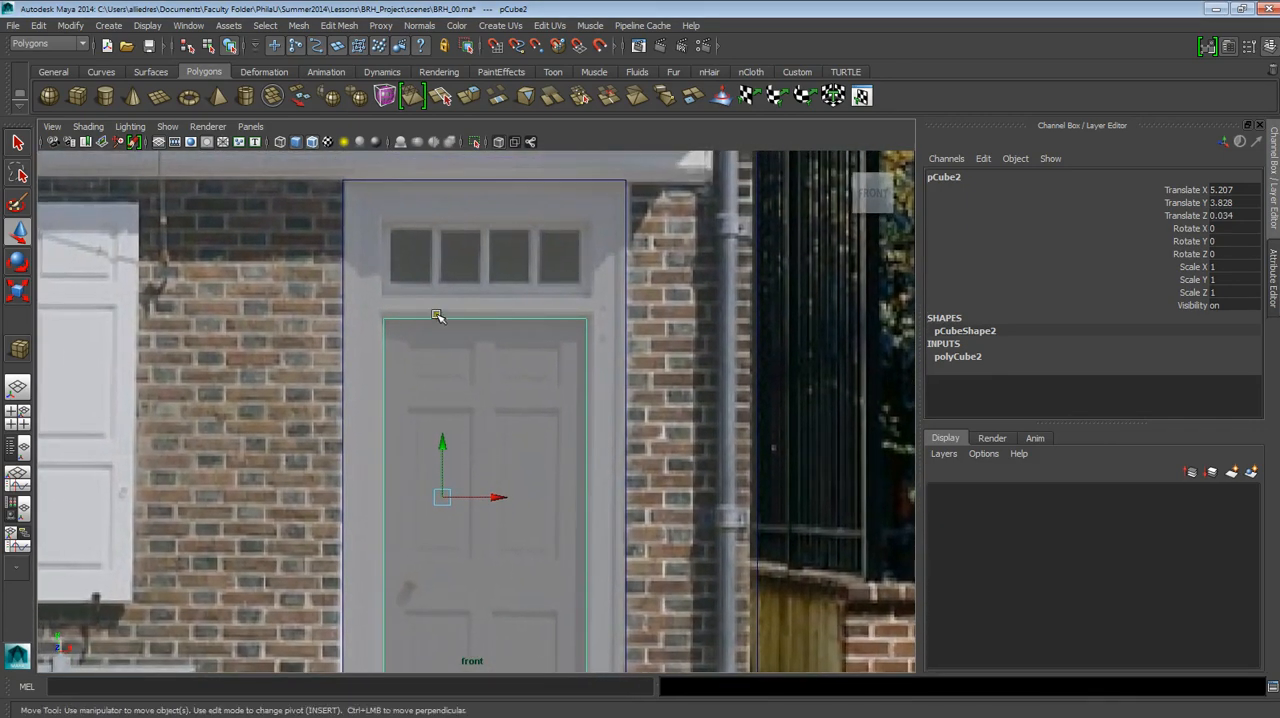
alt+middle_drag(492, 367, 480, 403)
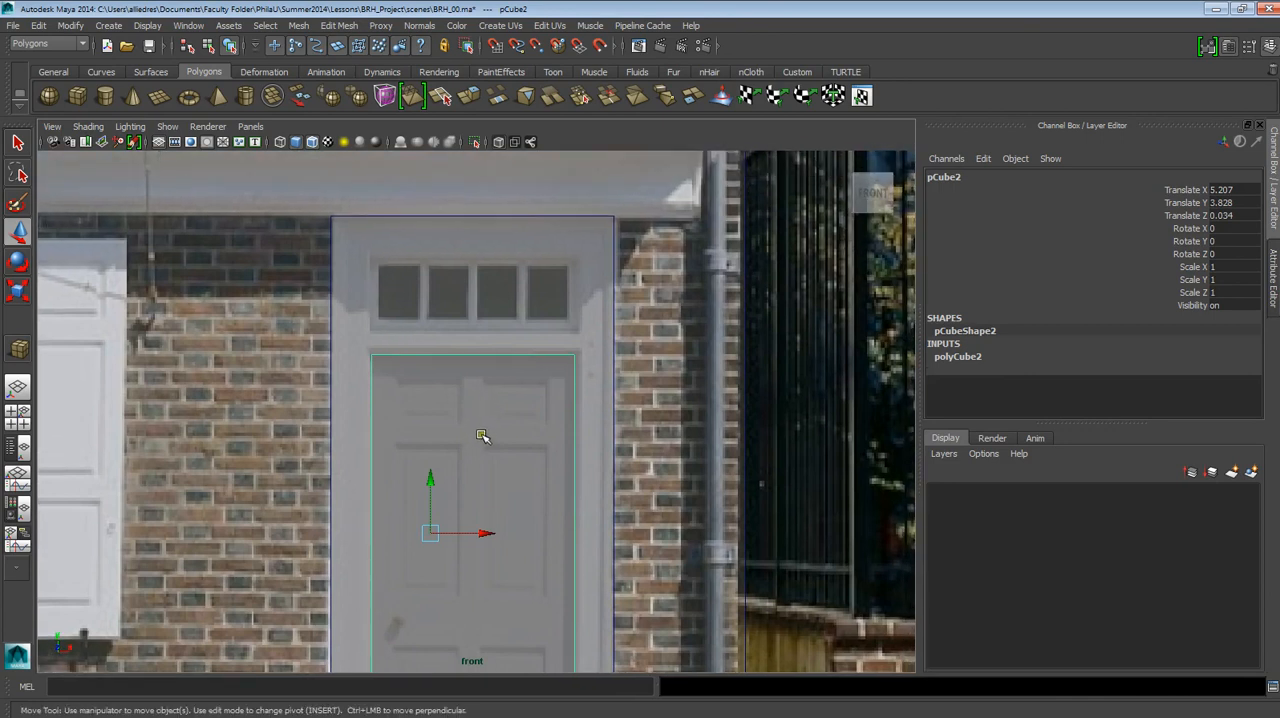
key(ctrl+d)
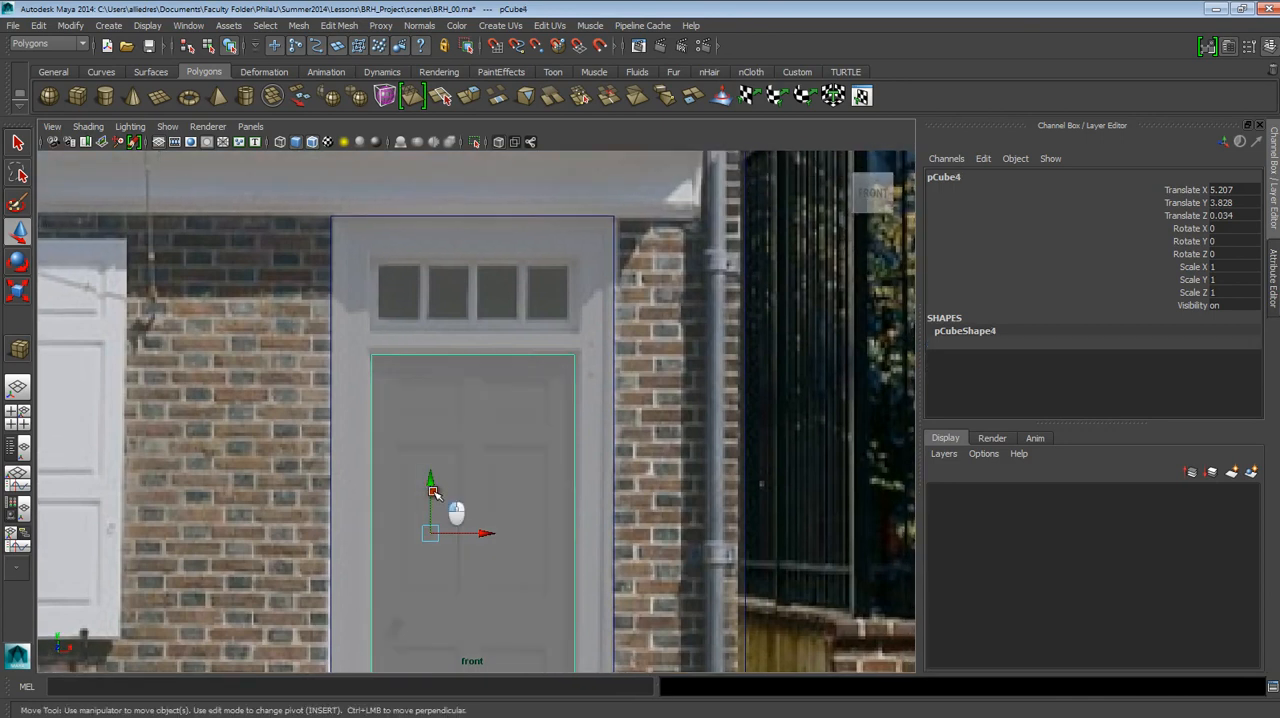
shift+click(438, 224)
drag(430, 505, 438, 260)
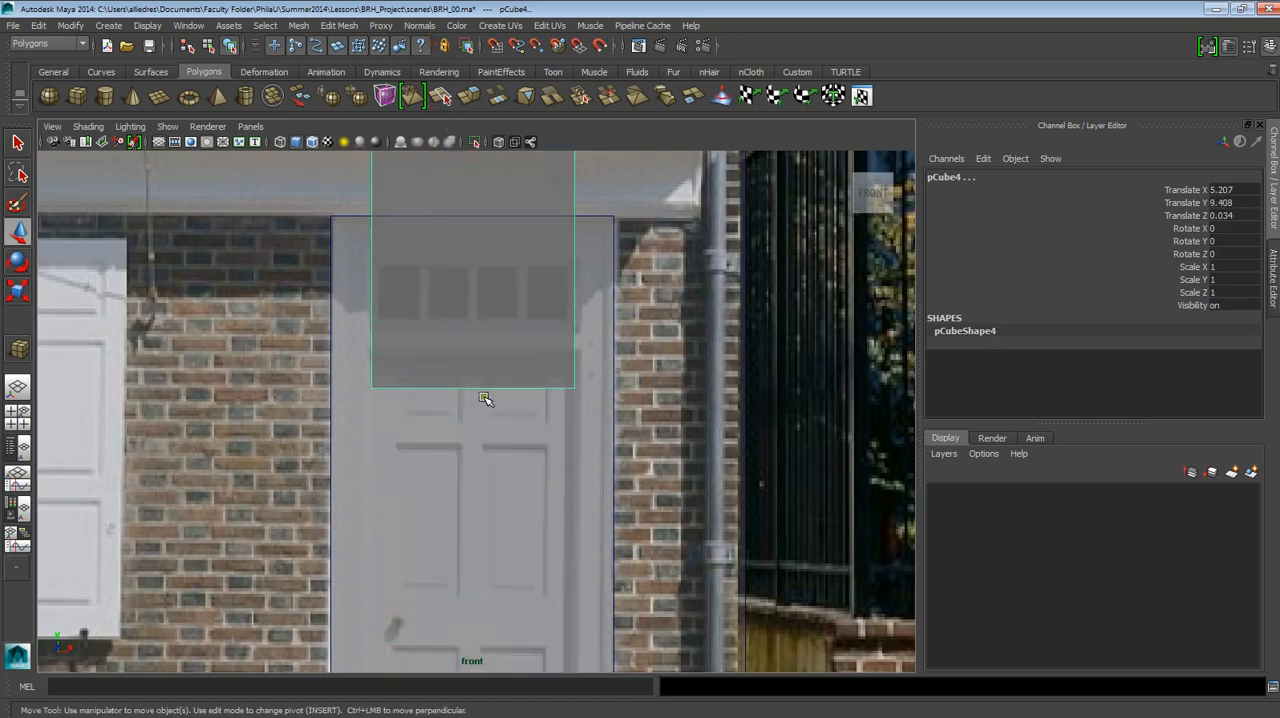
key(ctrl+z)
key(ctrl+z)
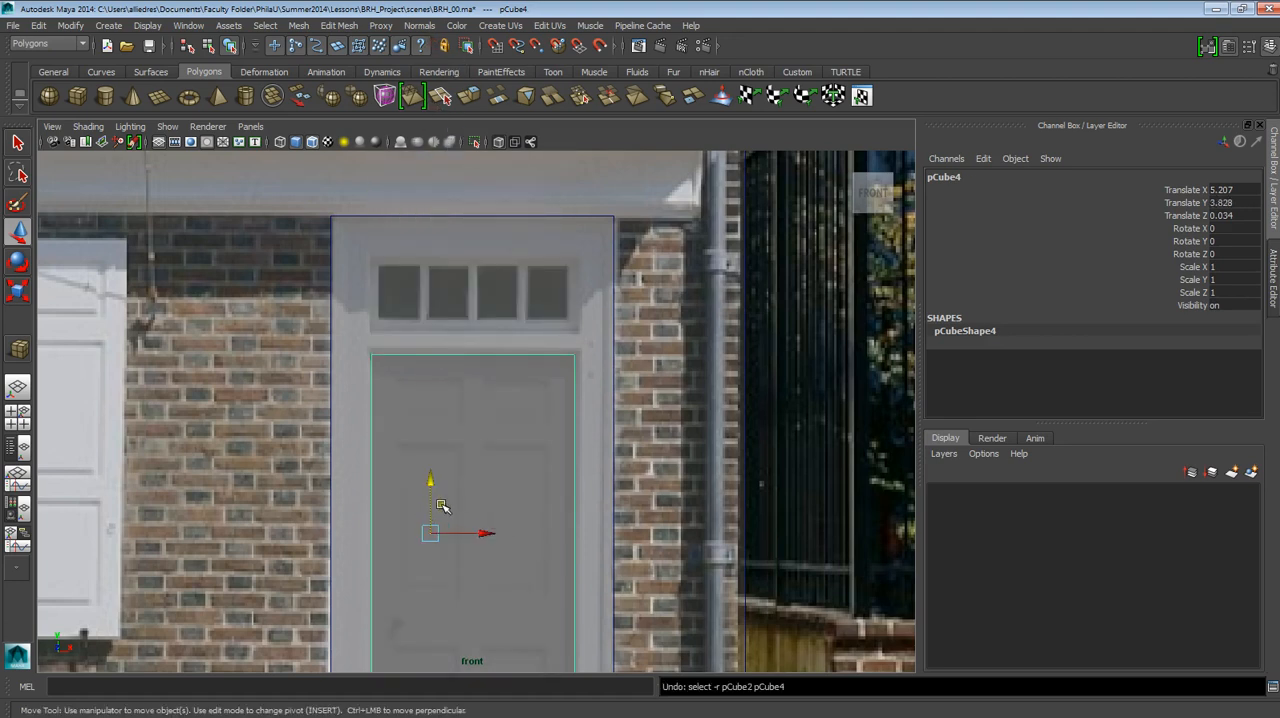
Raise the duplicated slab to about Translate Y 10.112, with its bottom edge at the transom window's lower edge.
drag(442, 507, 438, 332)
scroll(497, 398, down, 3)
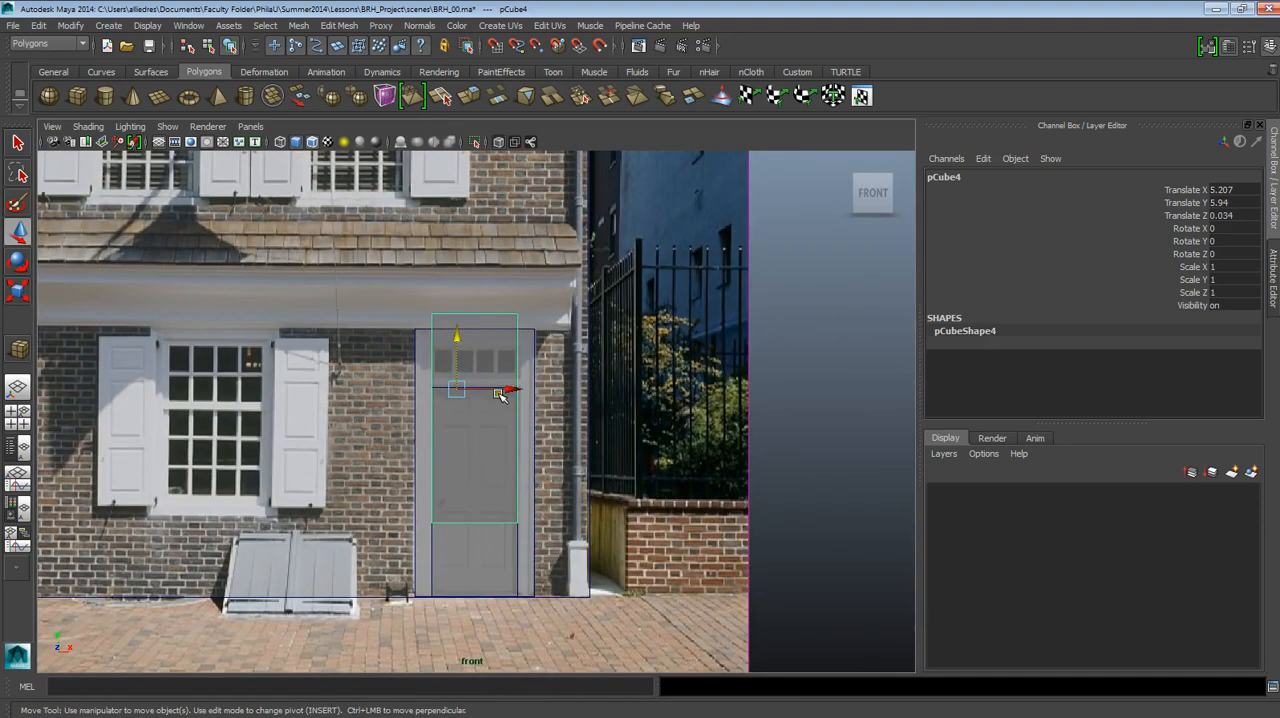
alt+middle_drag(500, 395, 504, 445)
drag(457, 421, 463, 270)
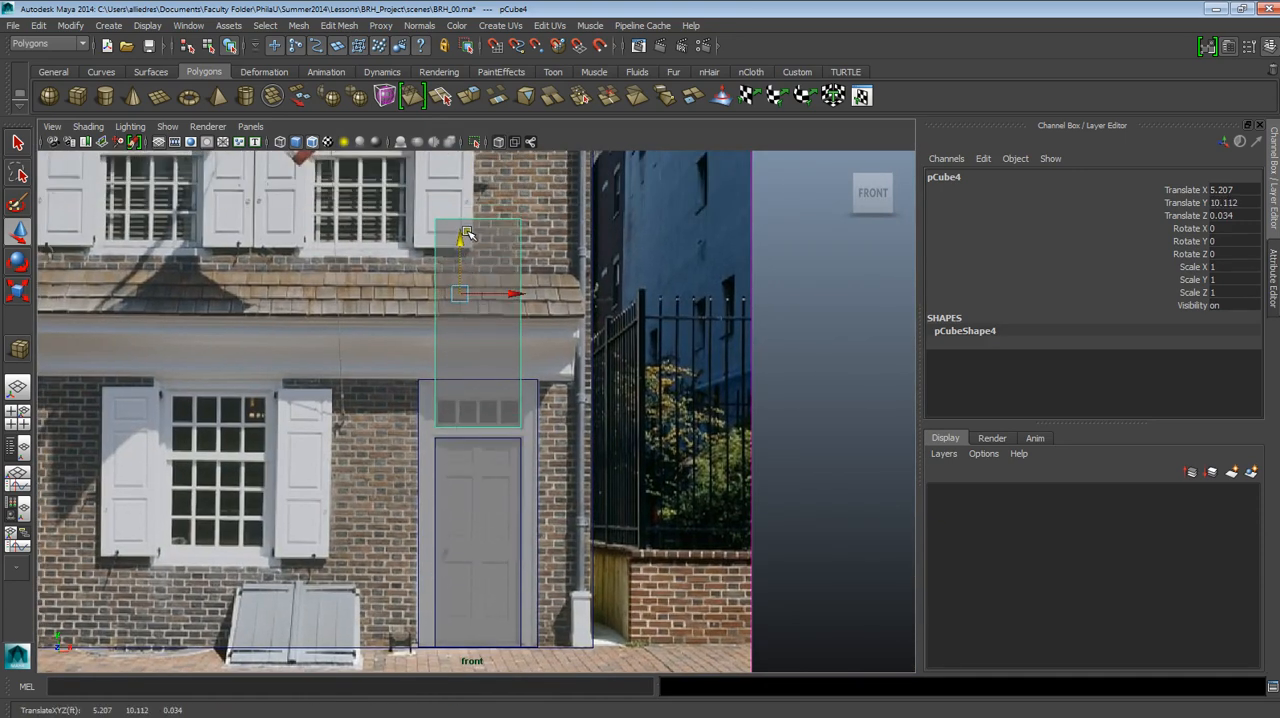
Lower the duplicate's top vertices to the transom window's upper edge, and return to object selection with nothing selected.
click(425, 212)
drag(417, 202, 553, 241)
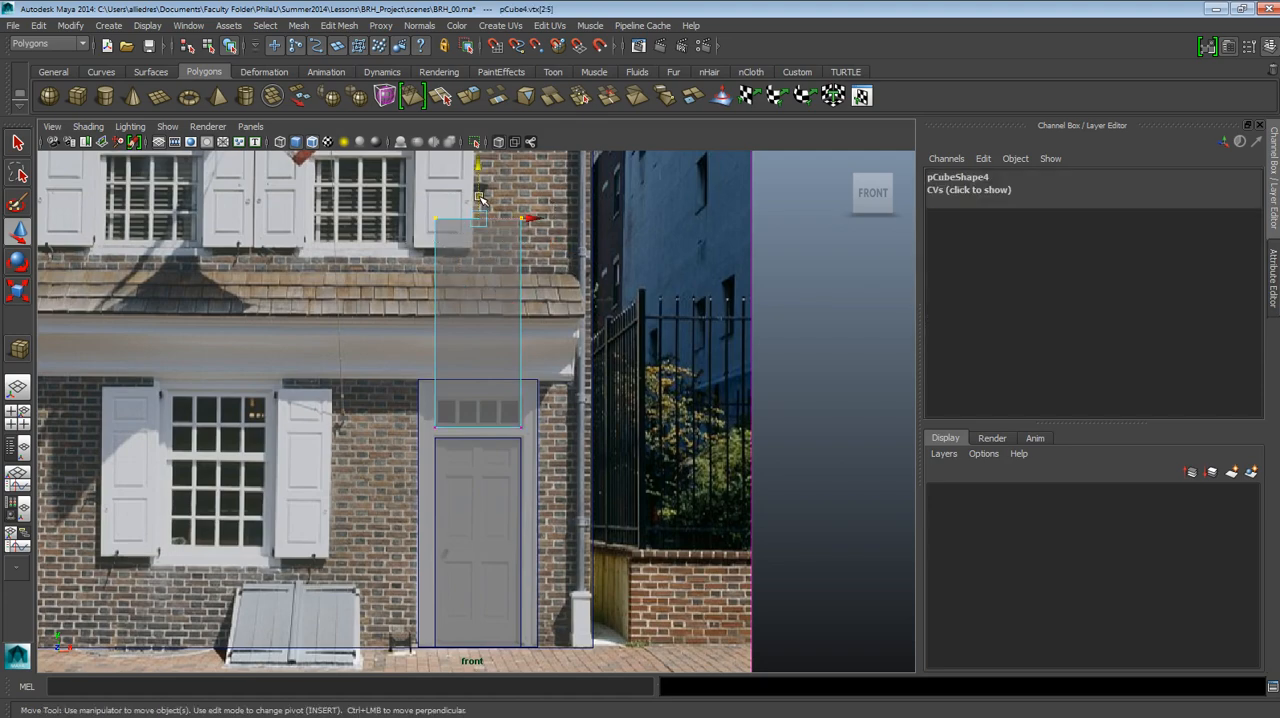
drag(478, 197, 479, 352)
scroll(513, 421, up, 5)
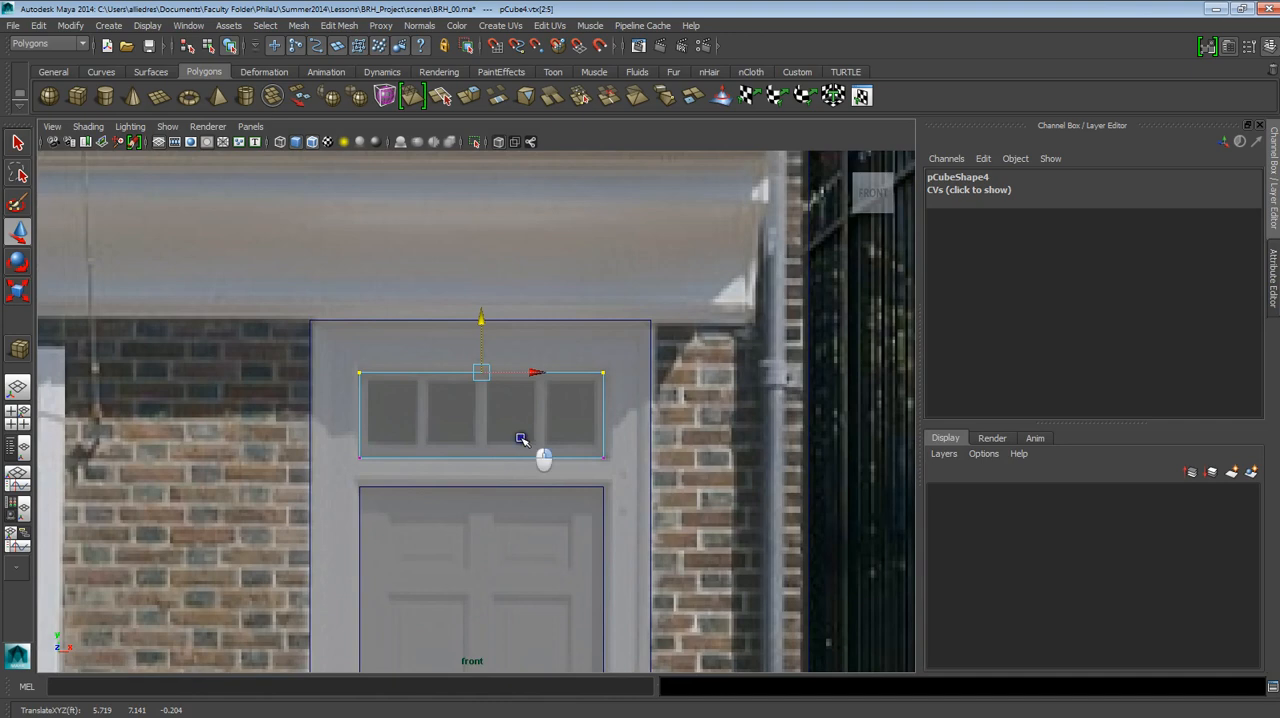
click(585, 384)
Compare the door leaf, transom and door frame blocks with the photo's doorway and ground-floor window in the front view.
scroll(585, 385, down, 6)
scroll(582, 402, up, 3)
scroll(572, 424, down, 3)
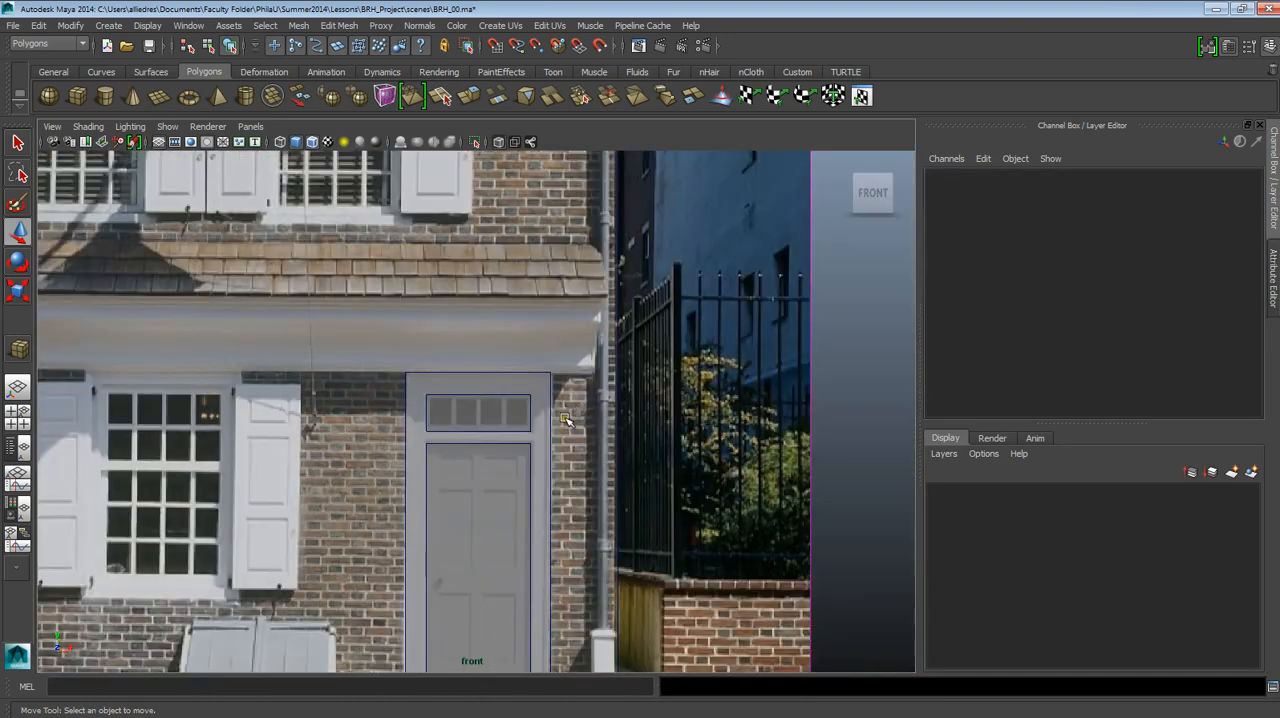
scroll(566, 432, up, 2)
scroll(525, 466, down, 4)
scroll(500, 500, up, 2)
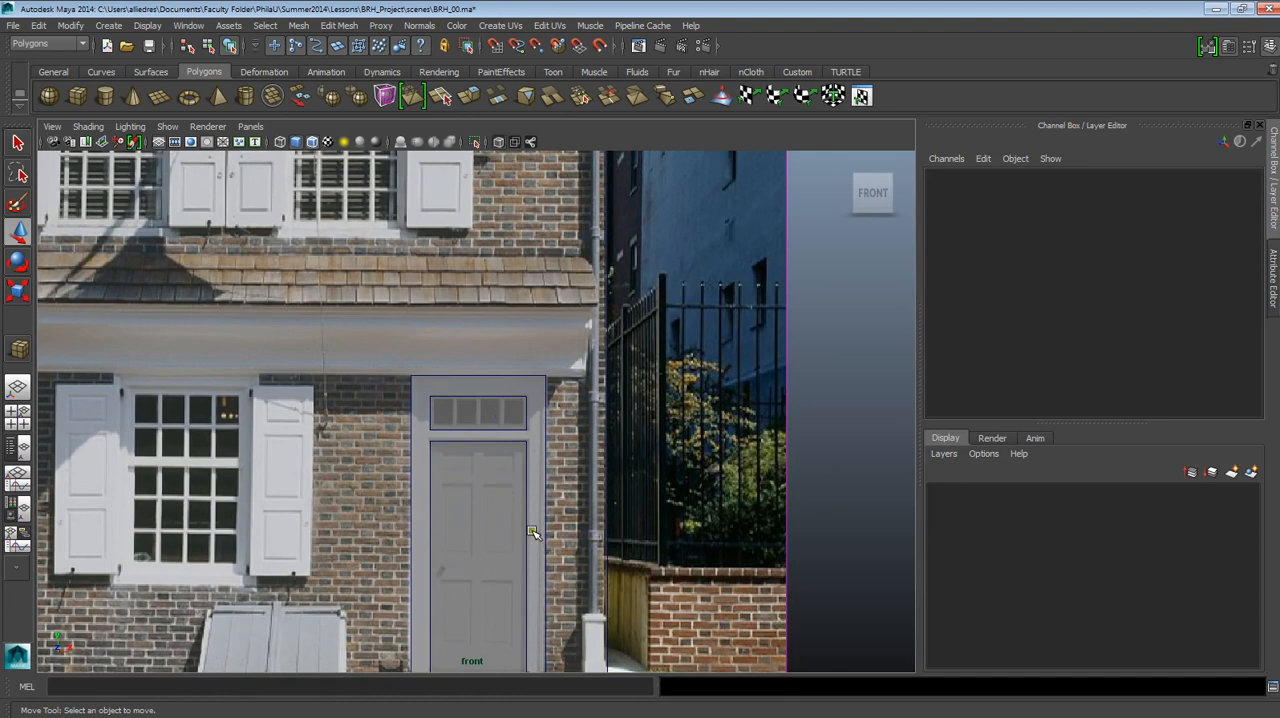
alt+middle_drag(565, 514, 574, 402)
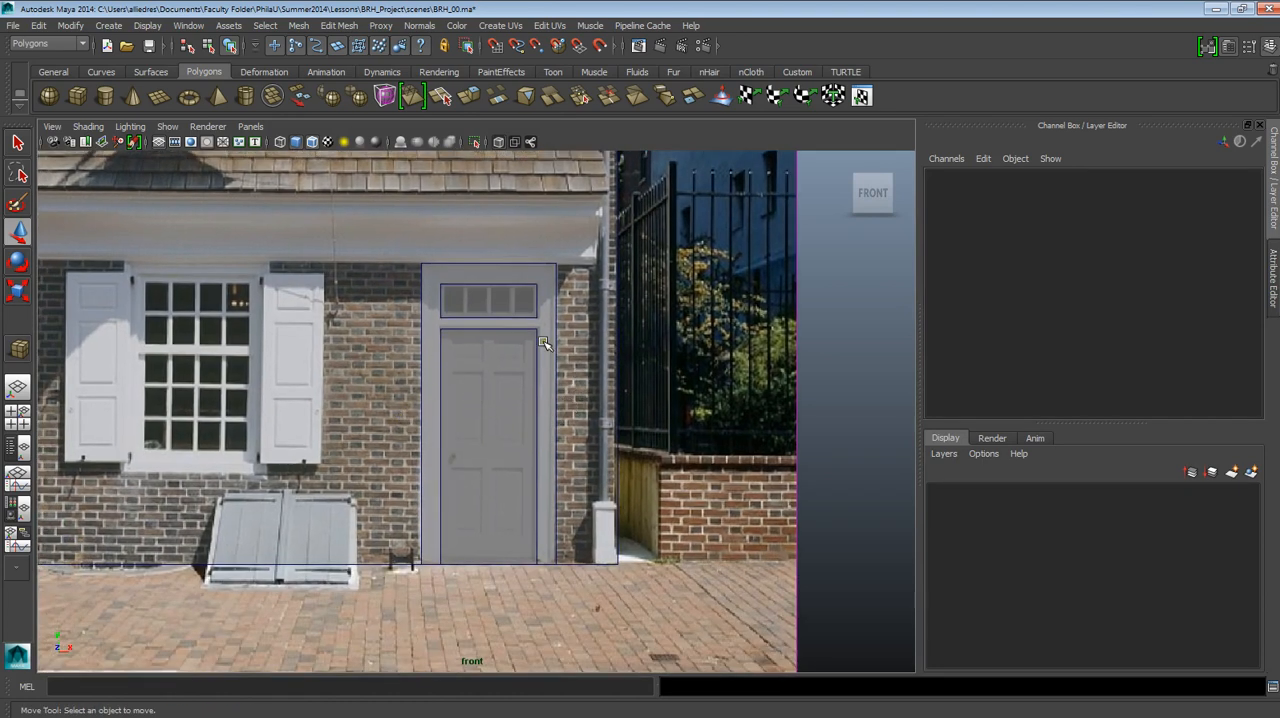
alt+middle_drag(544, 344, 658, 381)
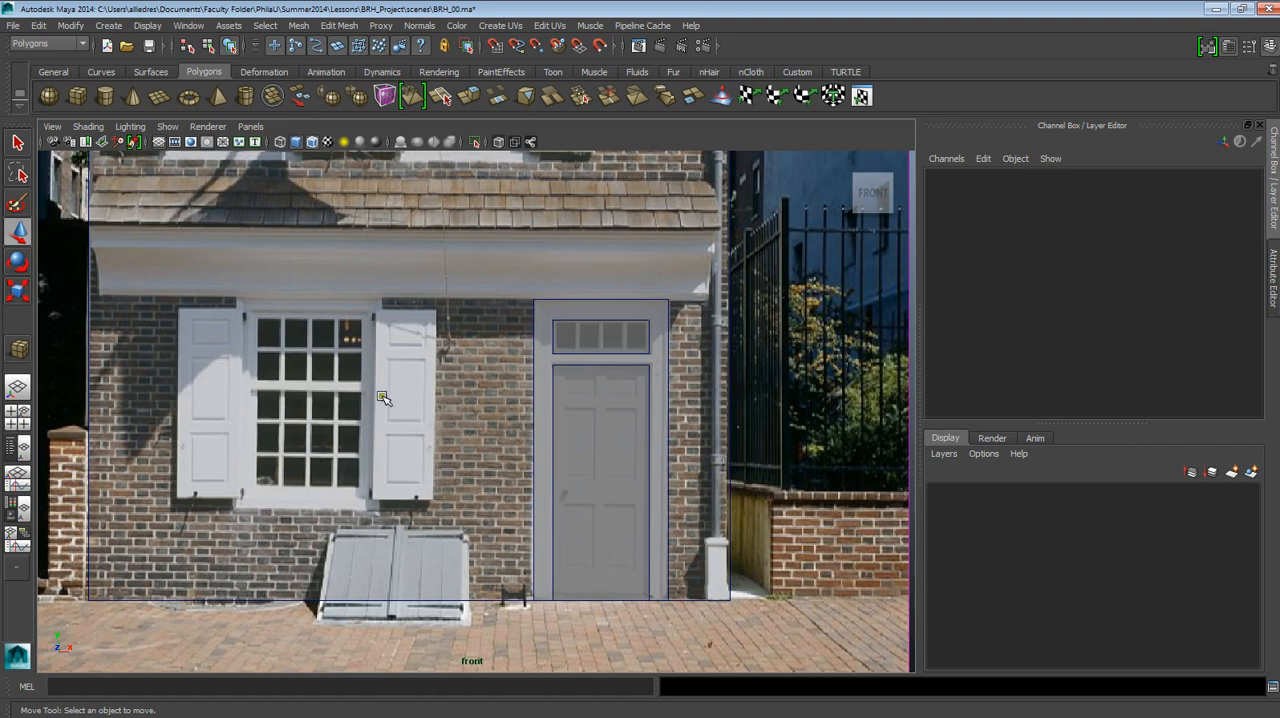
Duplicate the full-size doorway slab and move the copy over the ground-floor window, to Translate X -2.359.
click(668, 325)
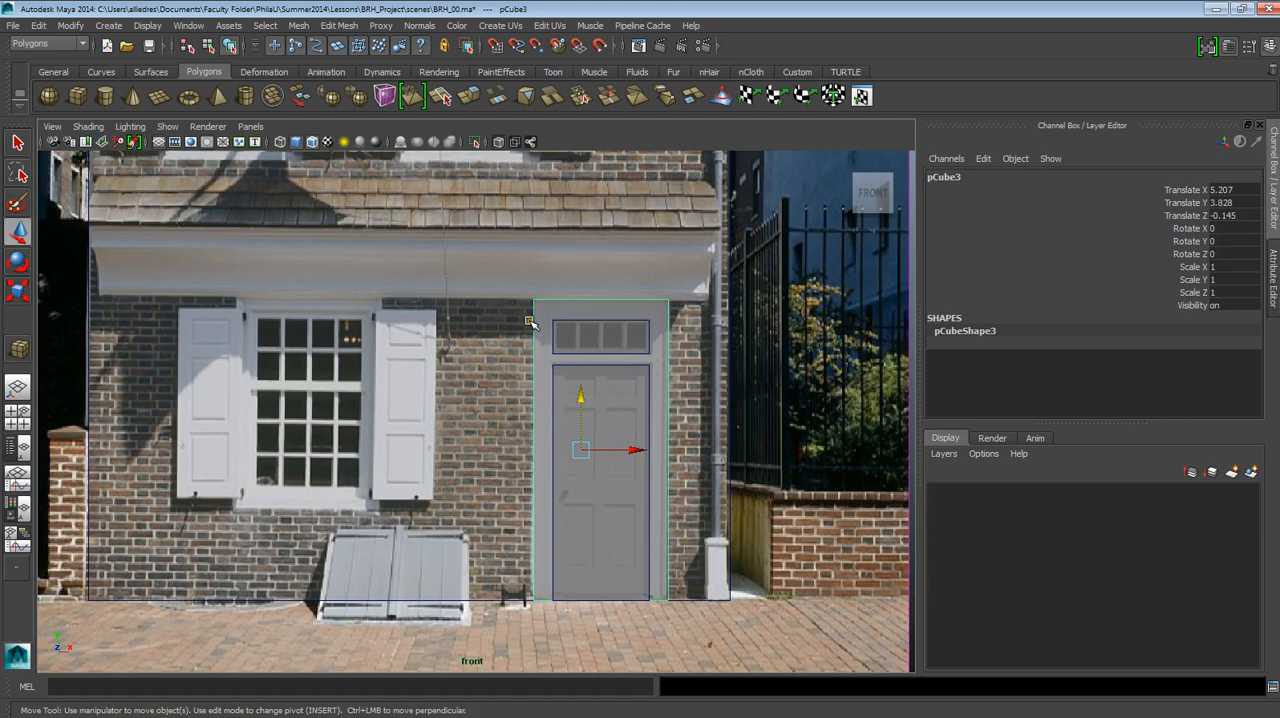
click(590, 421)
drag(609, 448, 311, 449)
scroll(364, 408, up, 3)
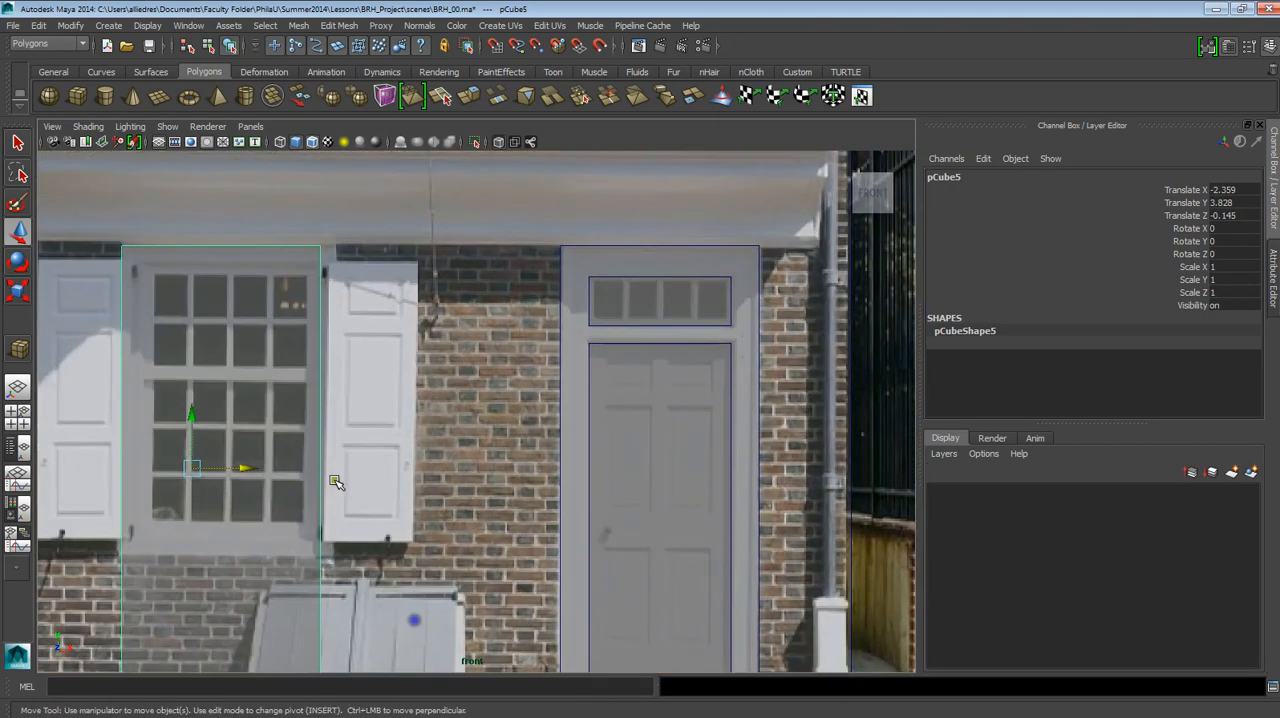
alt+middle_drag(334, 480, 587, 415)
scroll(587, 415, down, 3)
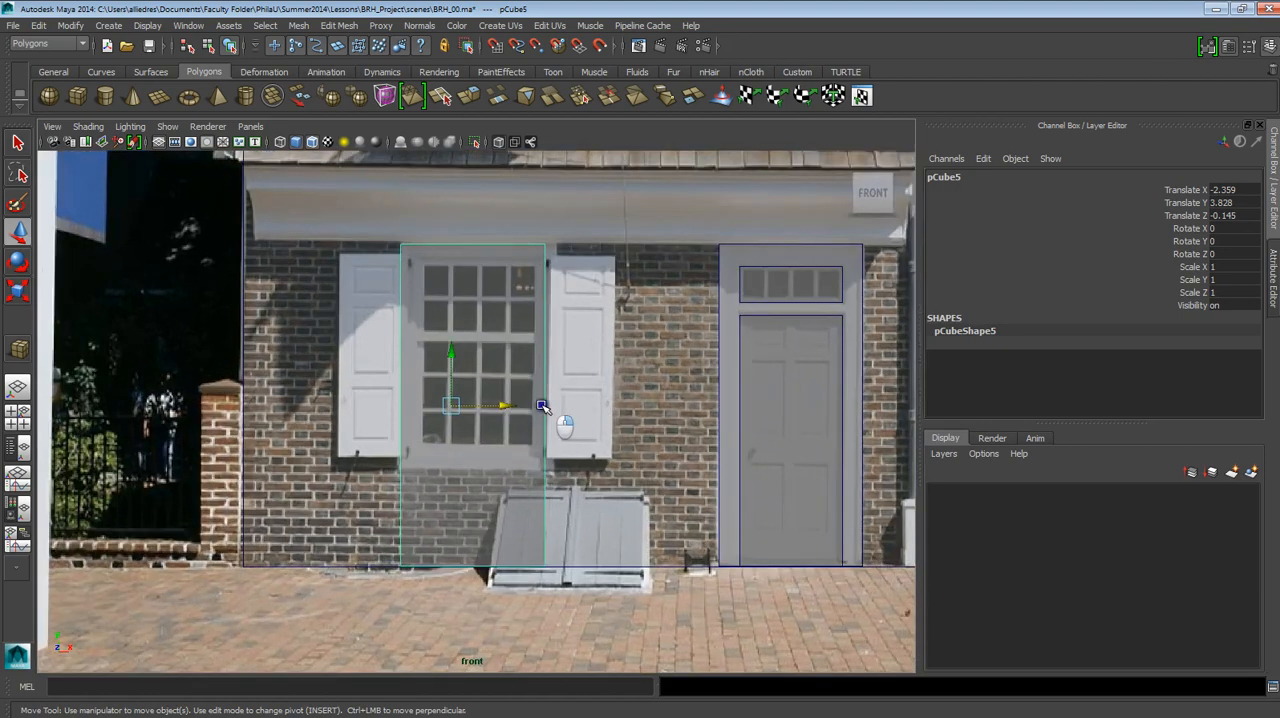
Select the window slab's bottom vertices and raise them to the lower edge of the window frame's sill.
click(487, 370)
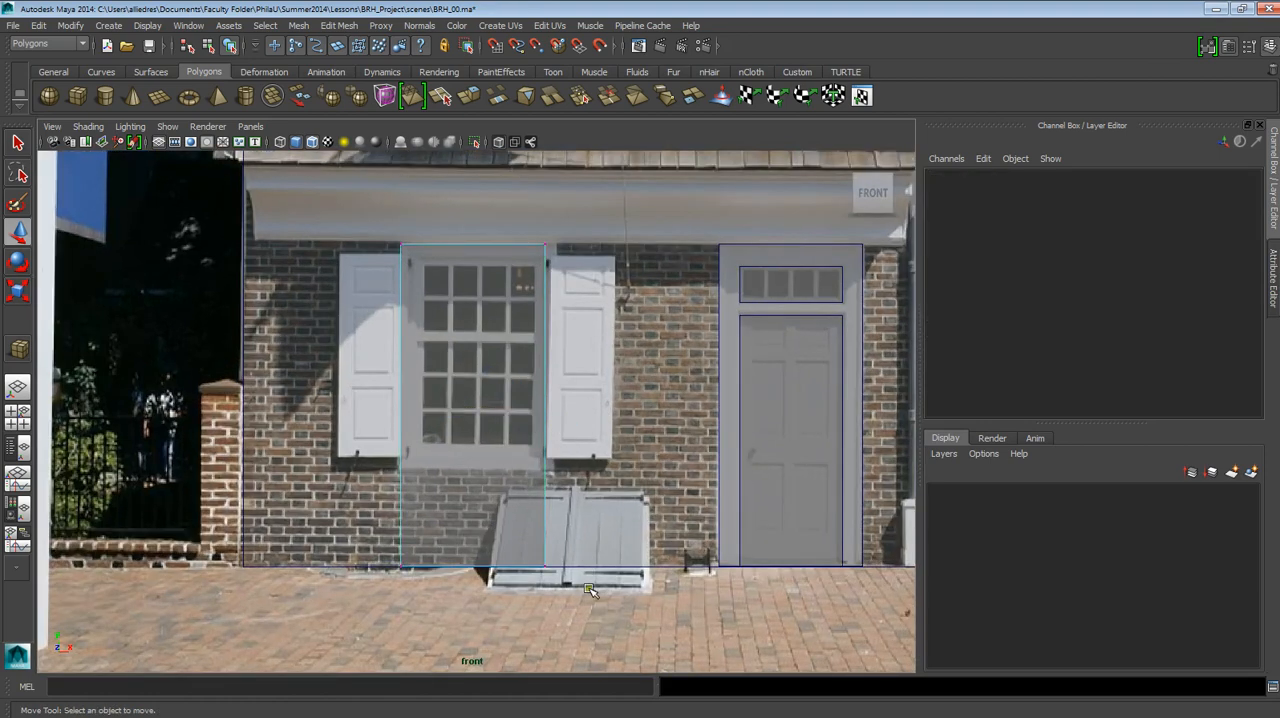
drag(571, 591, 350, 511)
drag(470, 538, 471, 441)
Move the window slab's right-side vertices outward to the shutter's edge, and fine-tune the top vertices at the frame's top edge.
drag(567, 504, 530, 216)
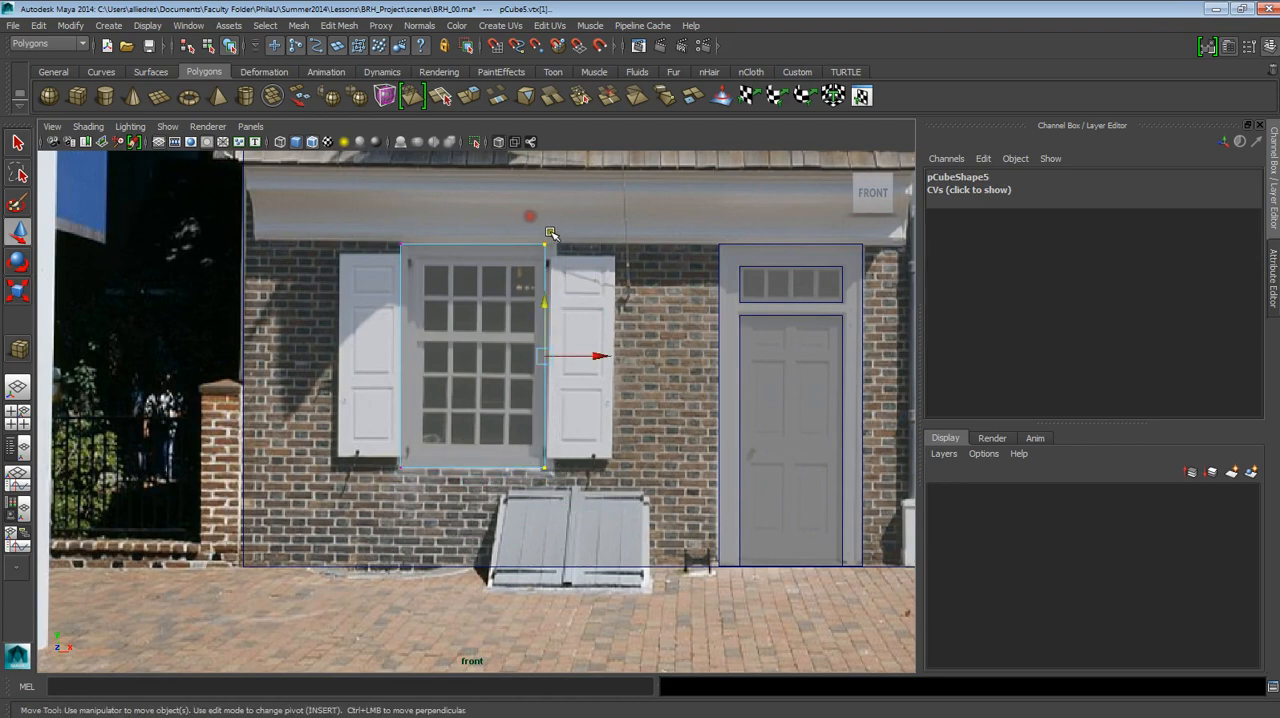
drag(589, 355, 592, 355)
drag(568, 270, 343, 199)
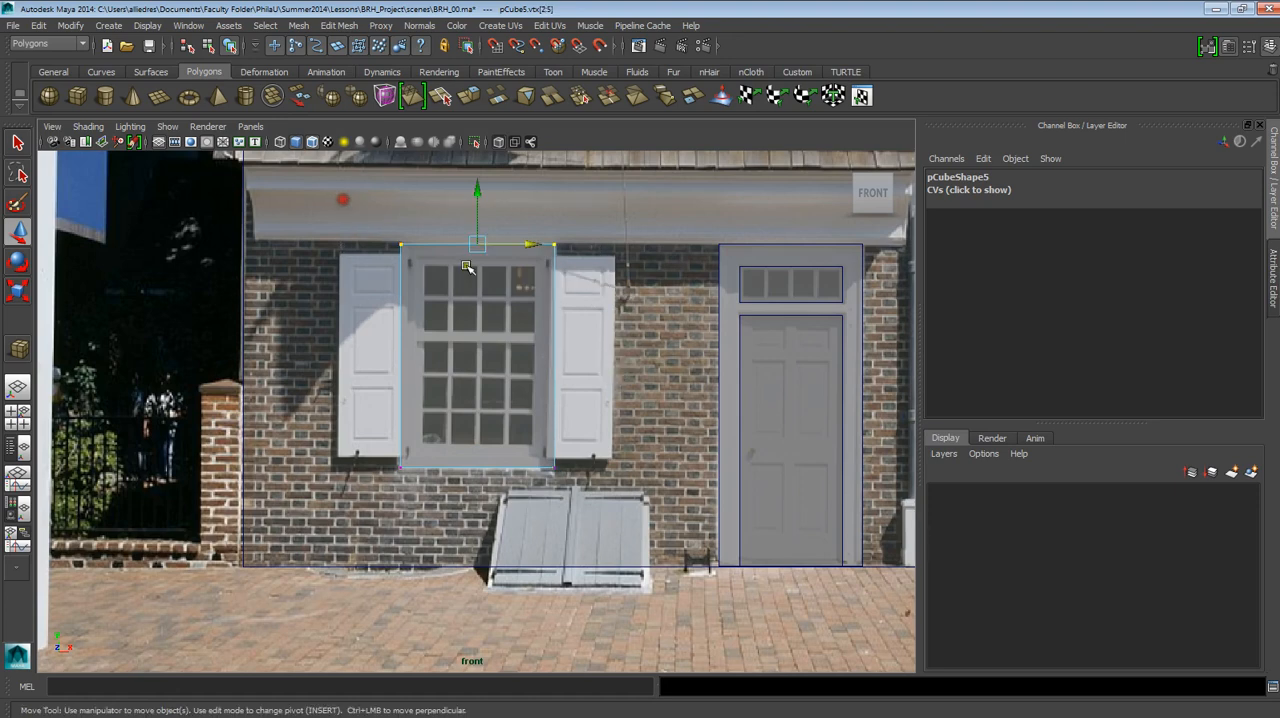
drag(476, 227, 477, 230)
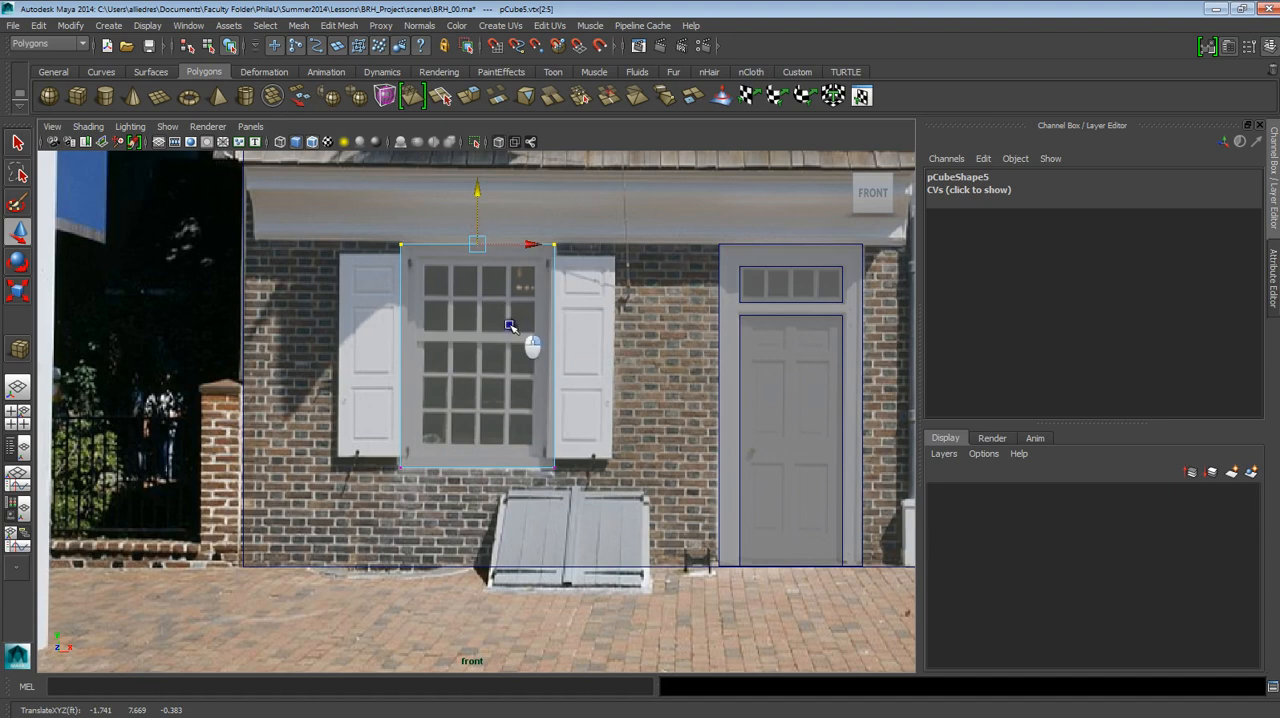
Finish the ground-floor window slab's vertex edit, then duplicate the slab and move the copy over the left shutter, to Translate X -6.005.
right_drag(510, 325, 554, 303)
click(613, 297)
click(555, 302)
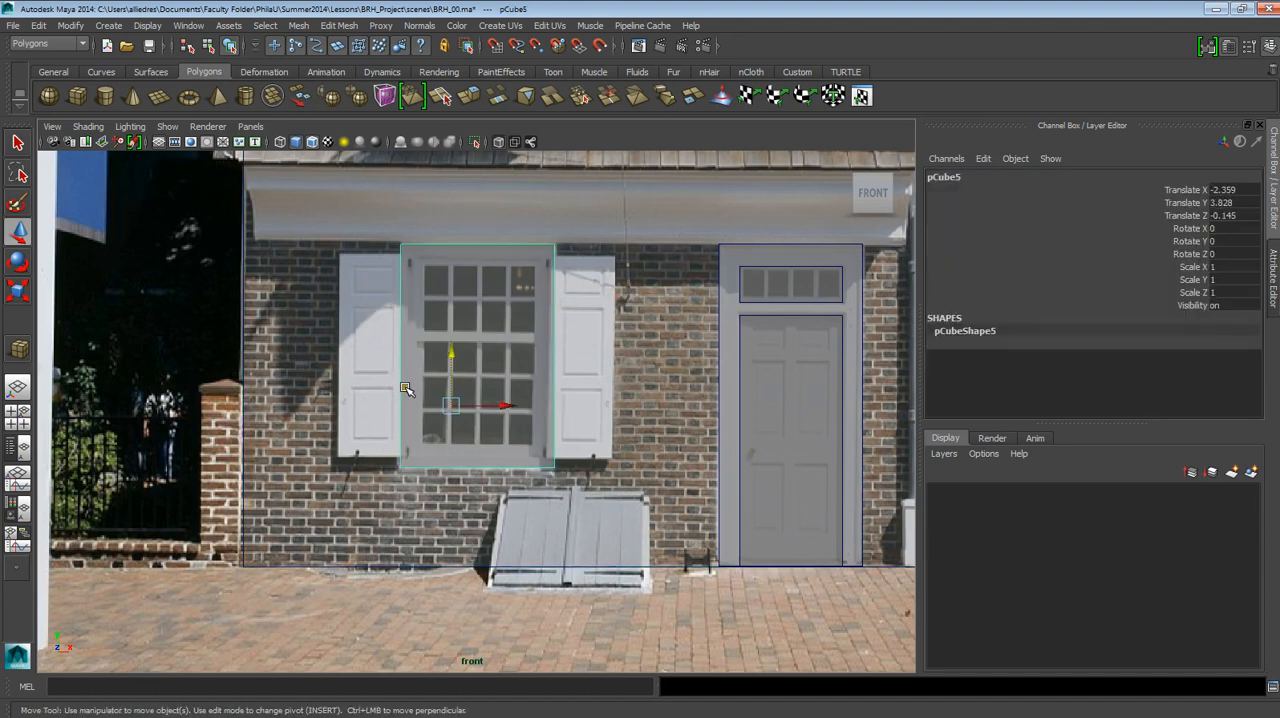
scroll(405, 388, up, 3)
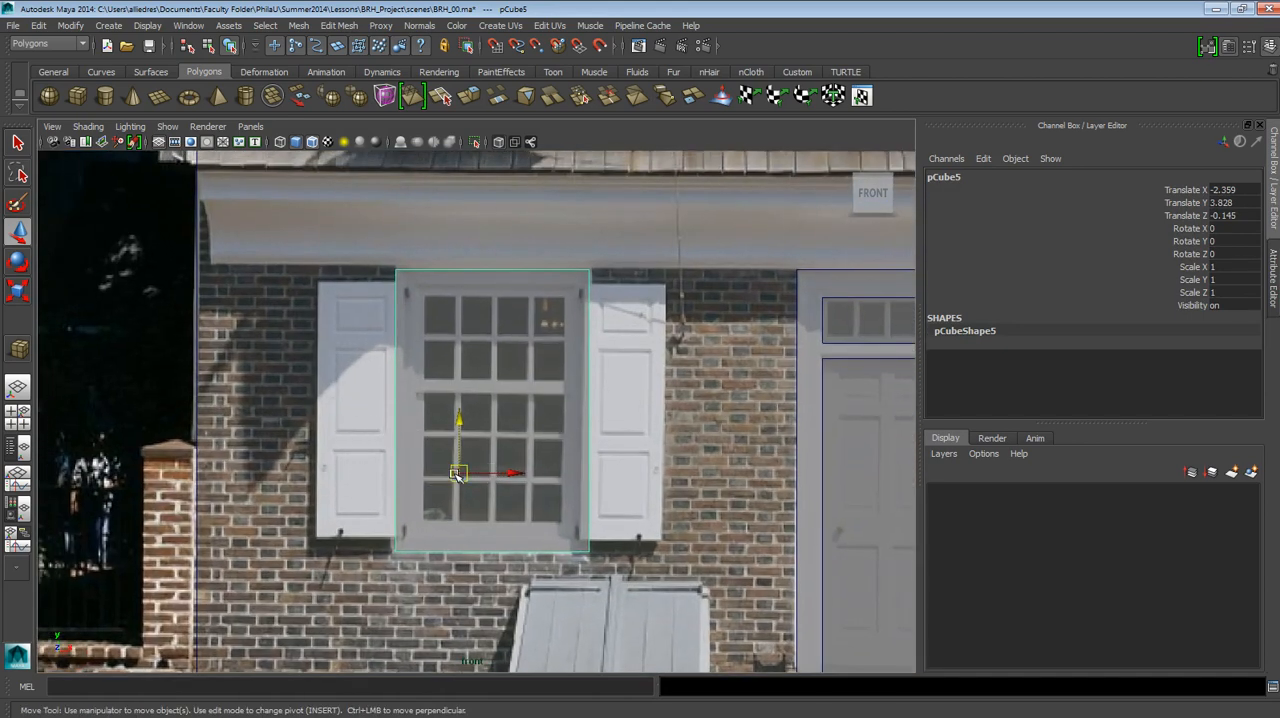
key(ctrl+d)
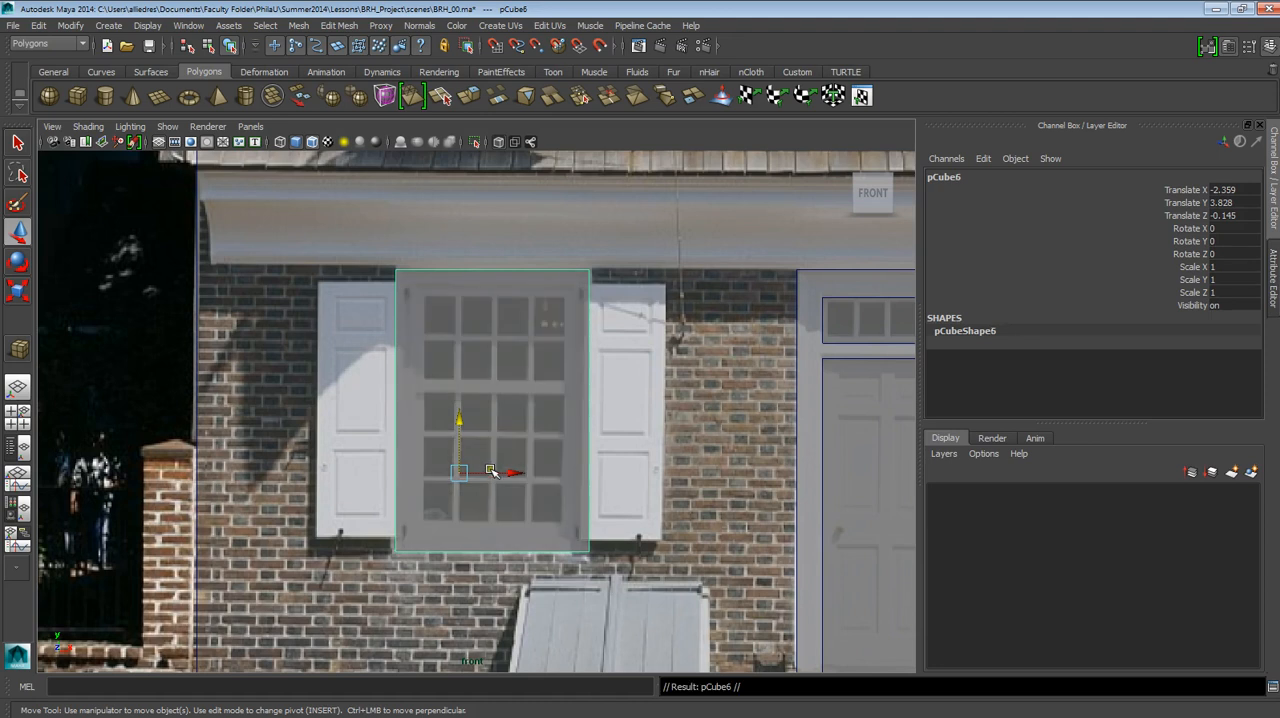
drag(492, 472, 300, 479)
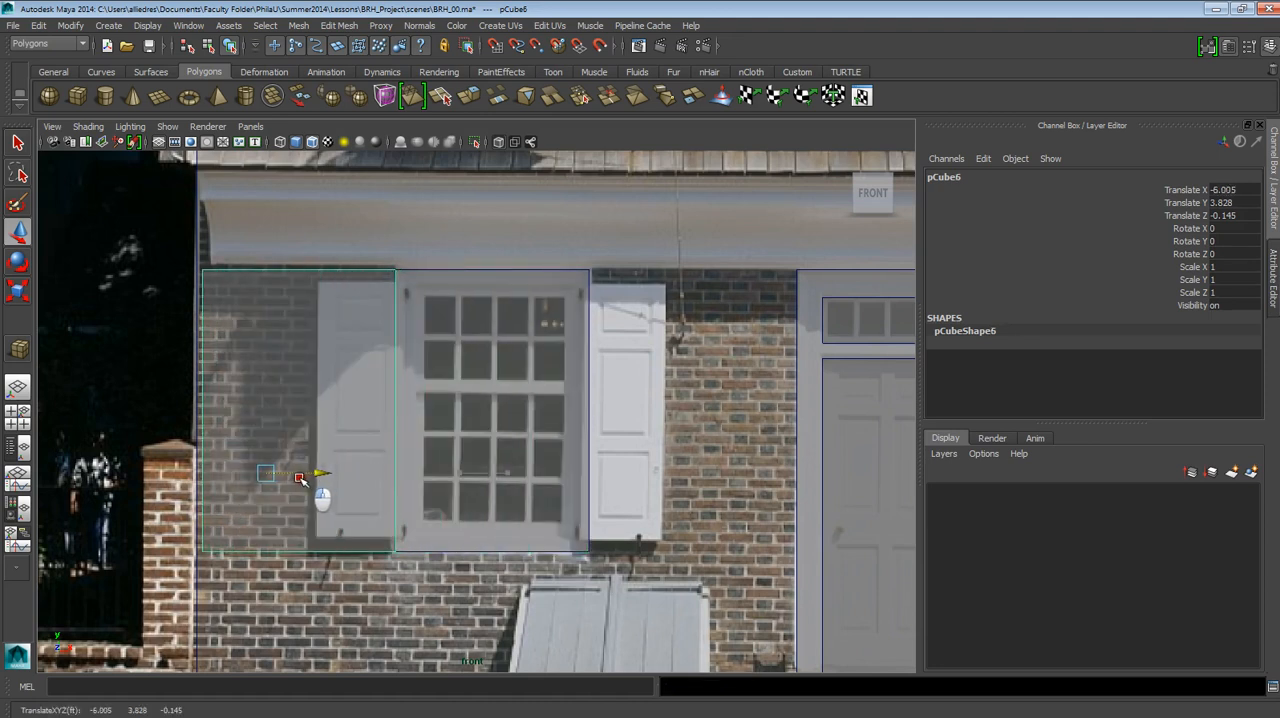
Raise the copy's bottom vertices to the left shutter's lower edge and lower its top vertices to the shutter's upper edge.
click(203, 558)
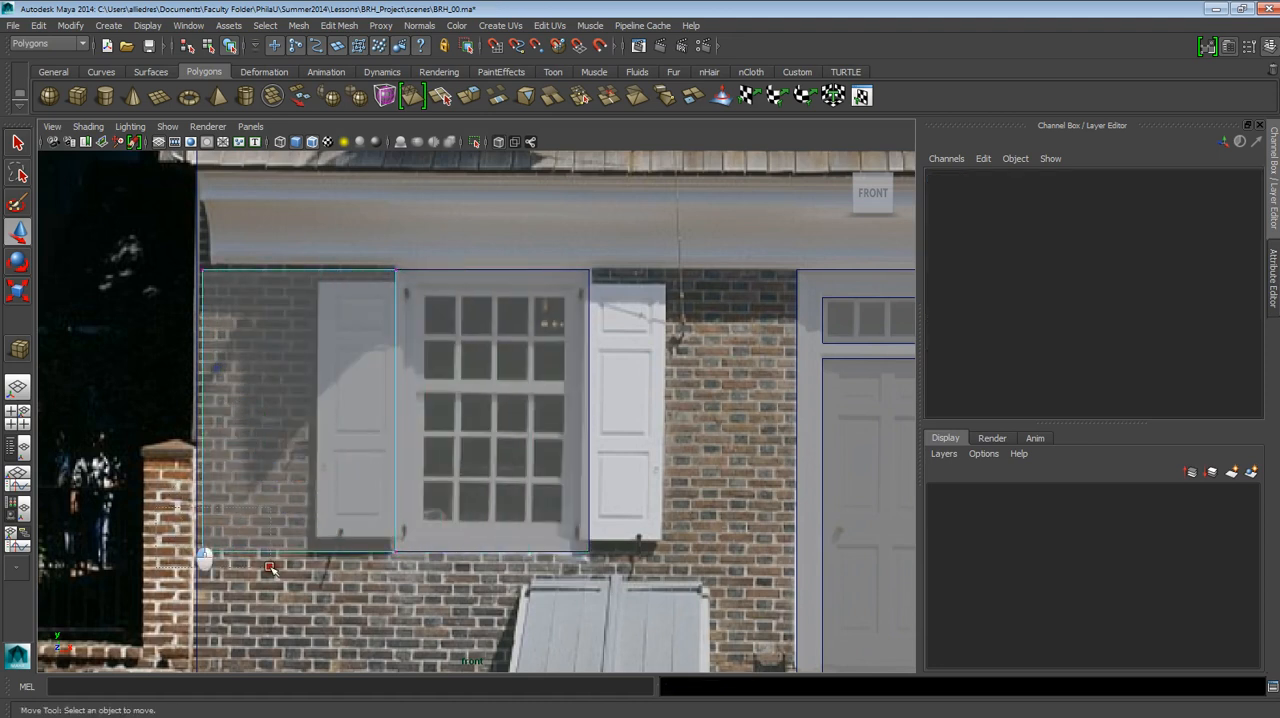
drag(270, 568, 437, 603)
drag(302, 524, 303, 511)
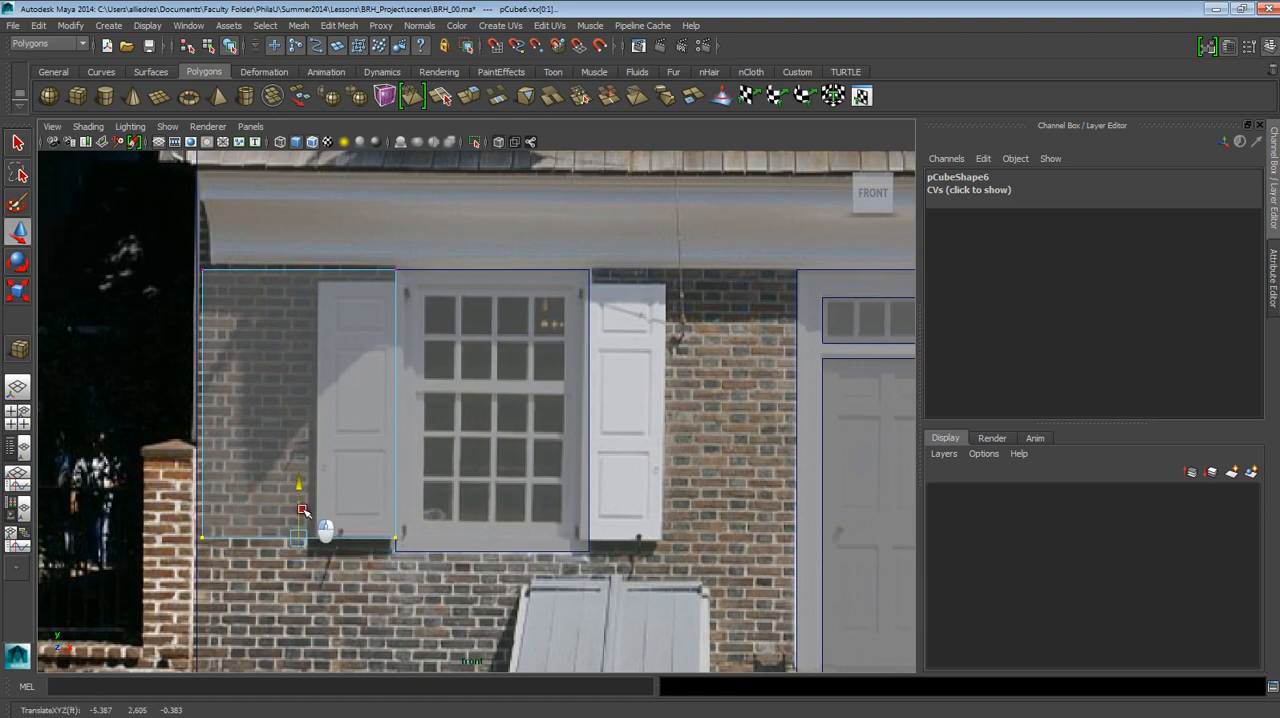
drag(194, 229, 408, 296)
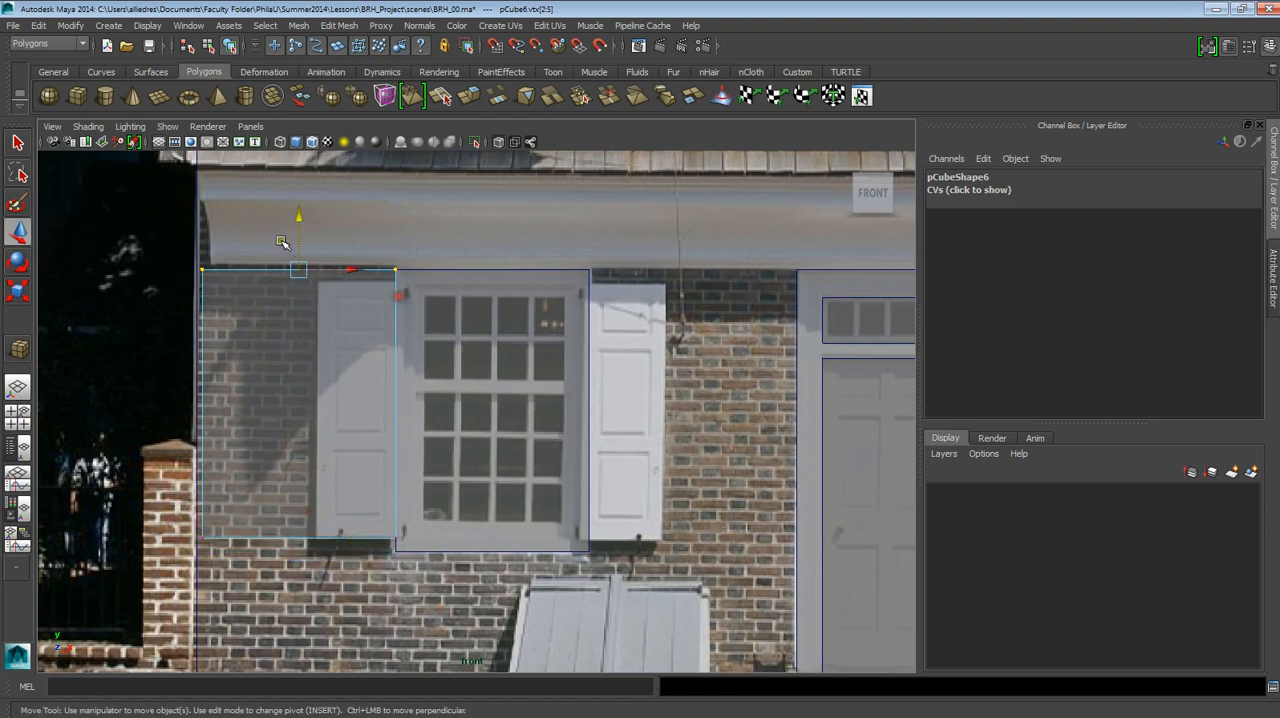
drag(297, 243, 299, 263)
drag(165, 253, 403, 296)
drag(296, 242, 296, 255)
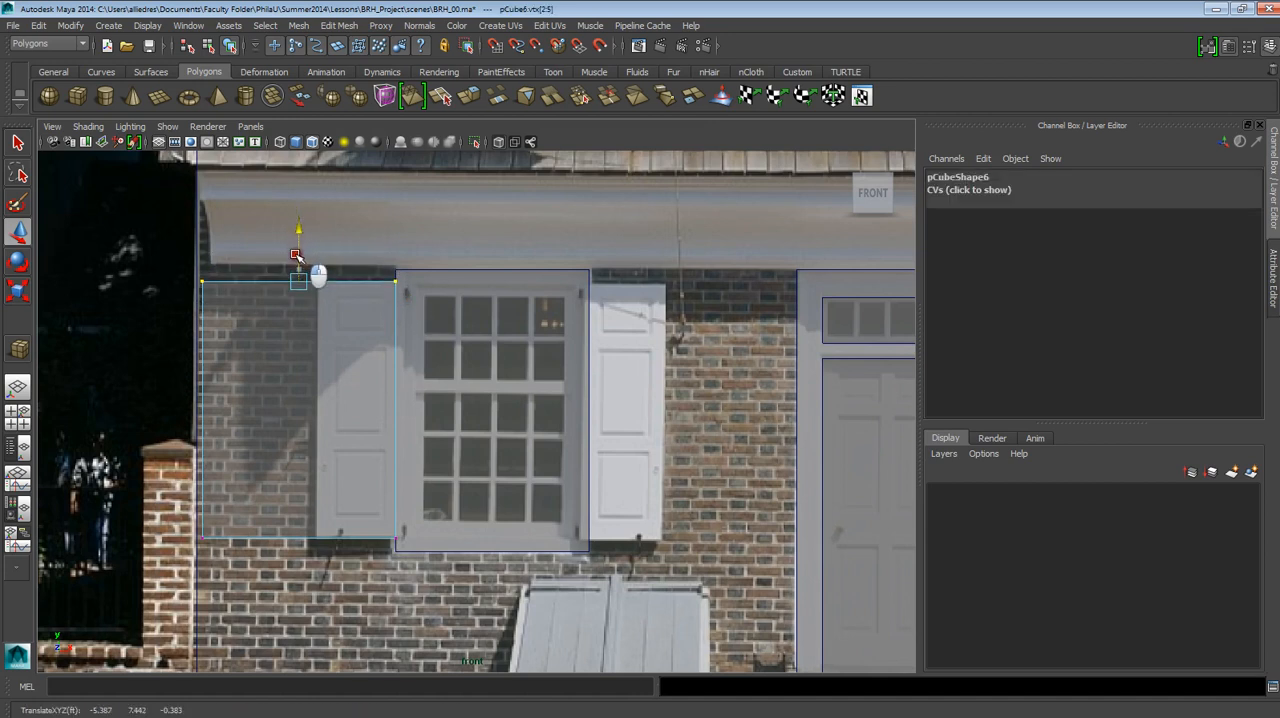
Move the copy's left-side vertices inward to the left shutter's outer edge and return to object selection.
drag(186, 254, 227, 590)
drag(237, 409, 353, 424)
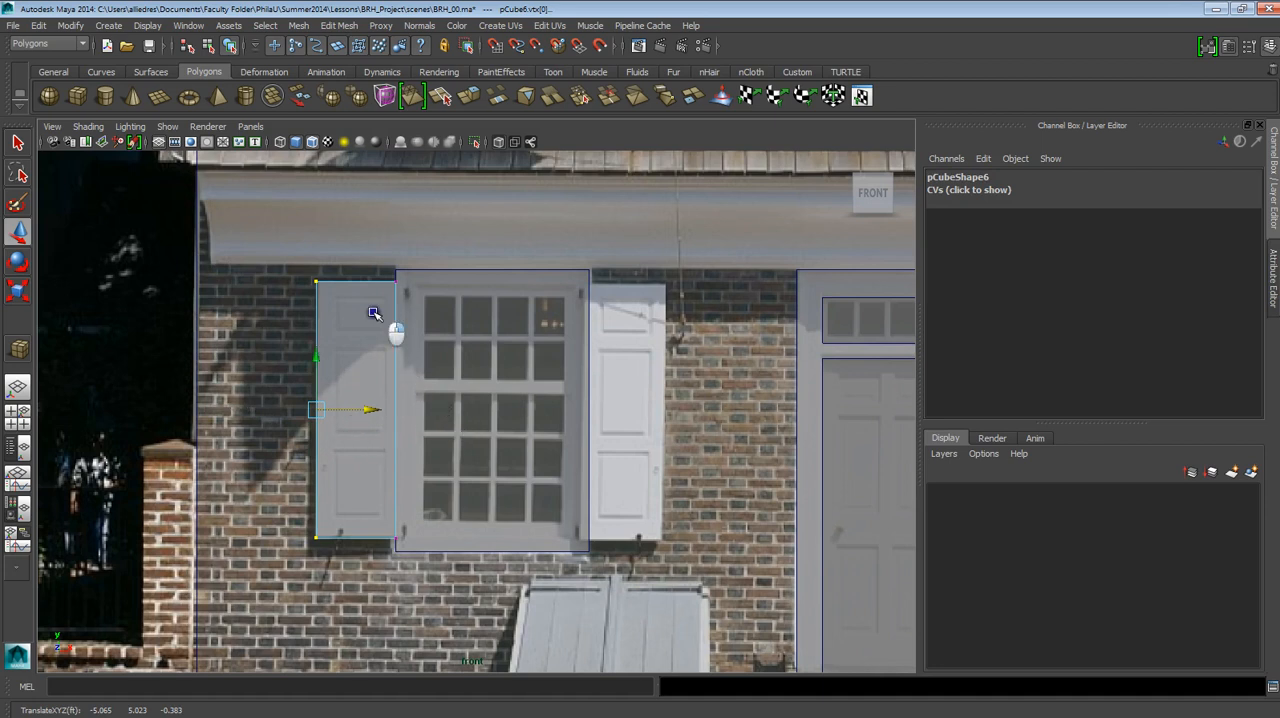
key(F8)
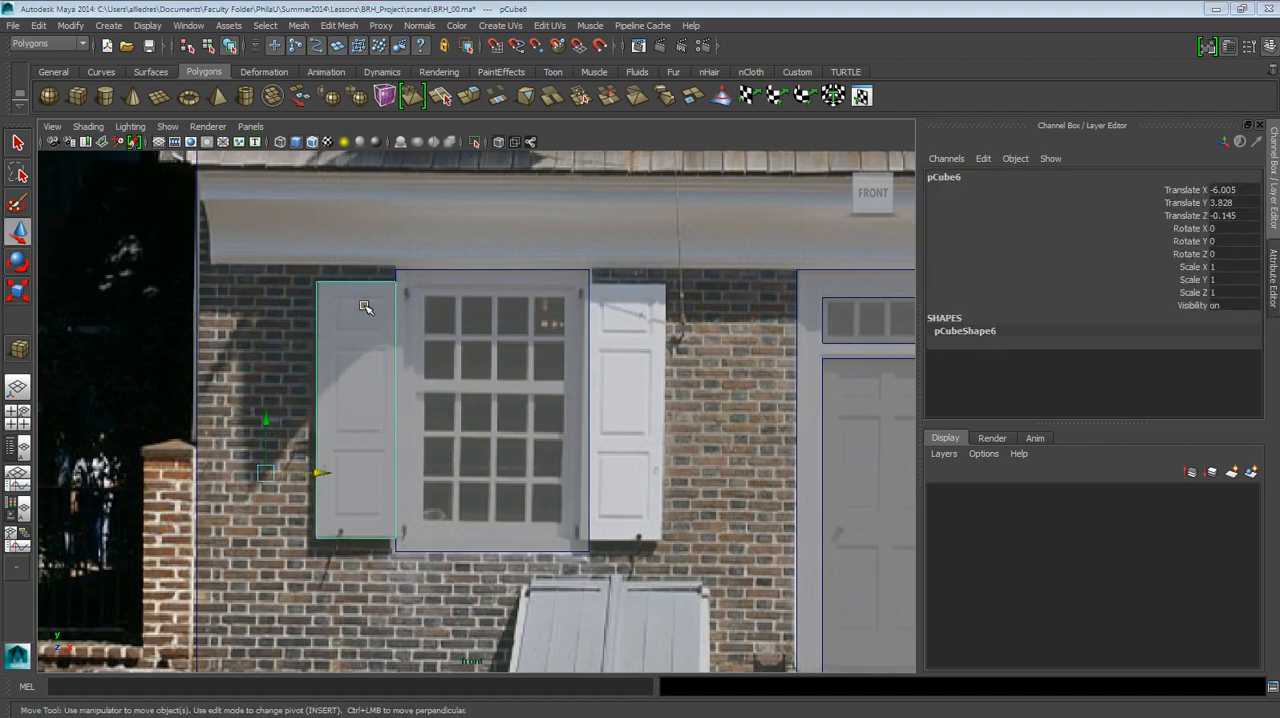
In the perspective view, move the left shutter slab forward of the window slab, to Translate Z 0.037.
alt+drag(371, 274, 441, 406)
click(650, 455)
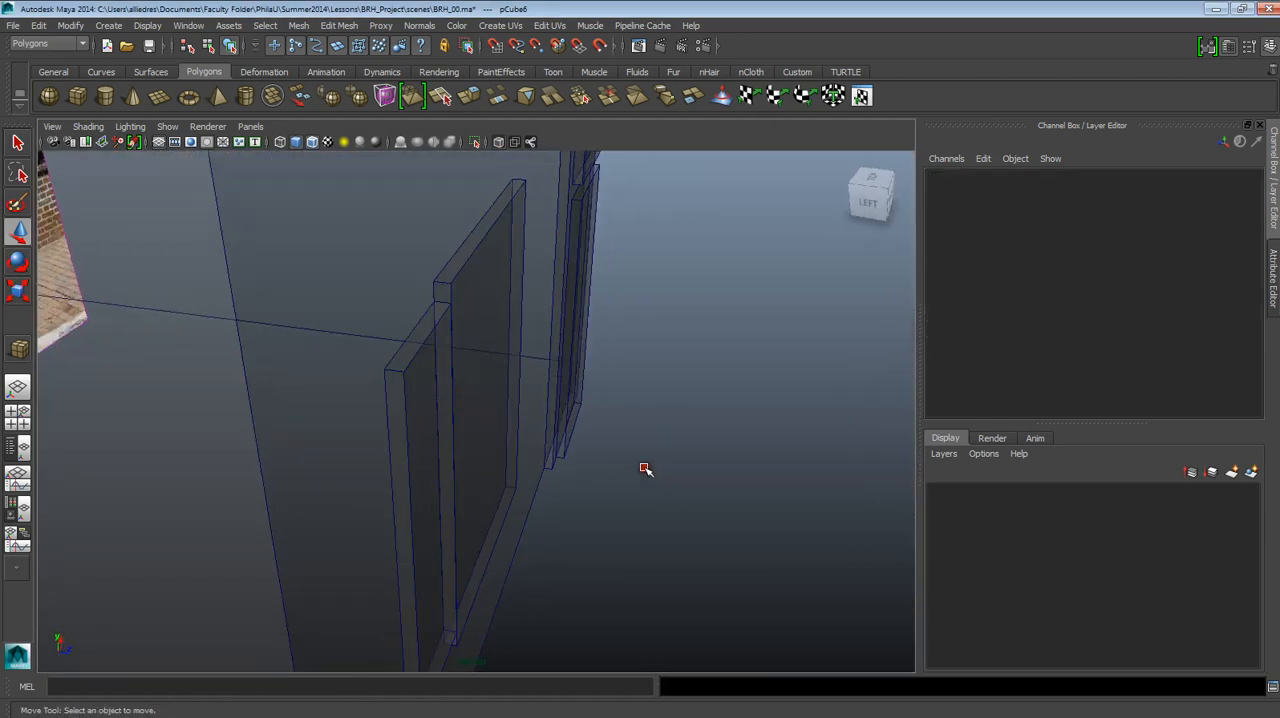
click(436, 362)
alt+drag(448, 527, 488, 471)
key(space)
key(space)
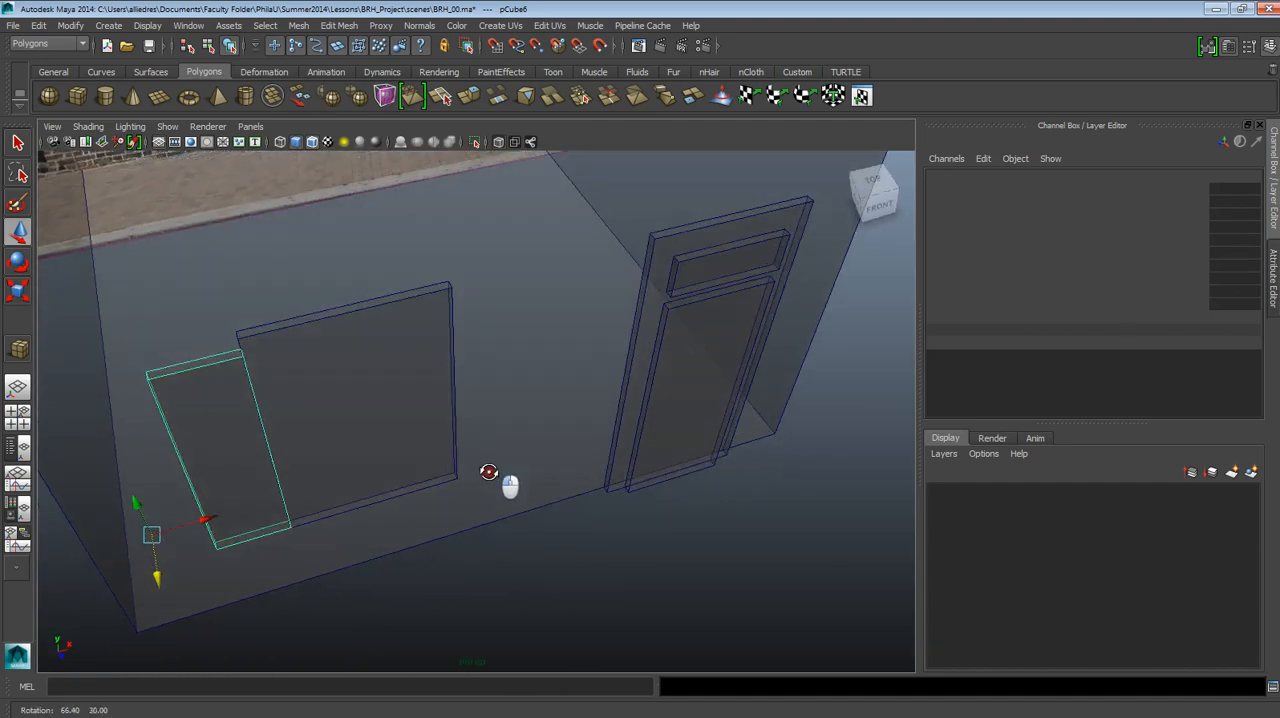
alt+middle_drag(323, 489, 430, 486)
click(420, 634)
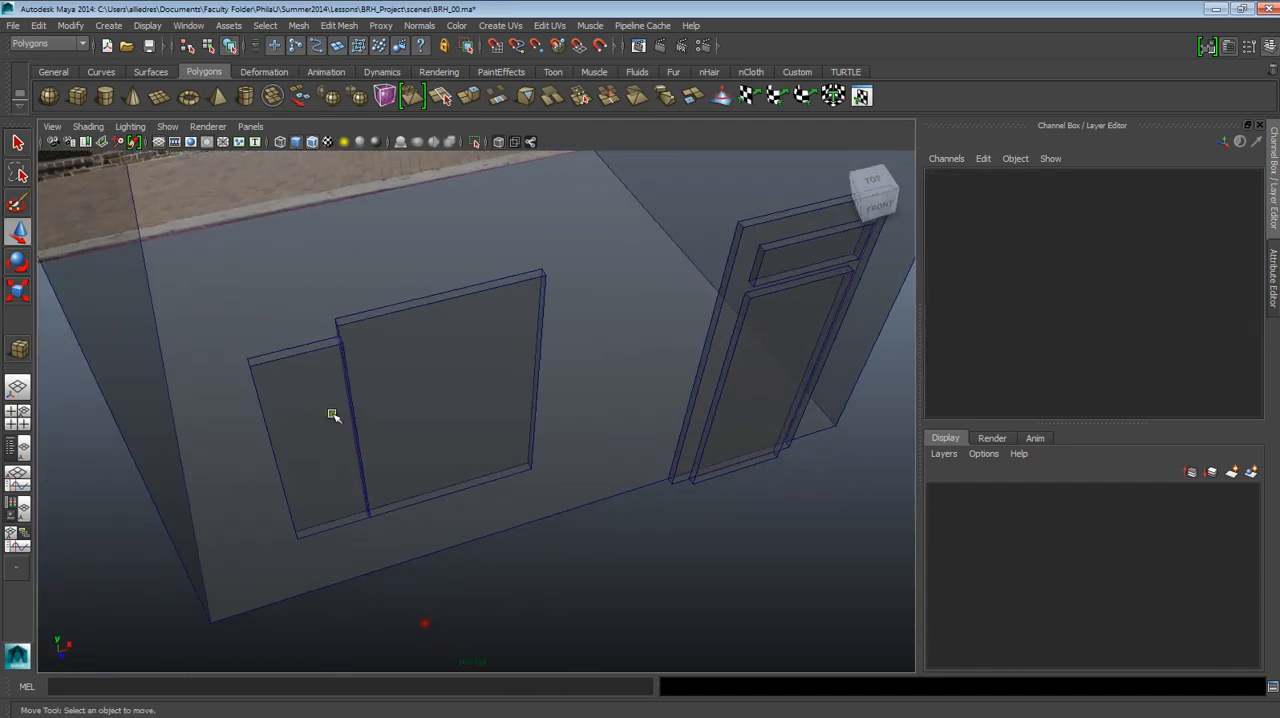
Duplicate the left shutter slab and move the copy to the opposite side of the window slab, to Translate X -0.842.
click(321, 353)
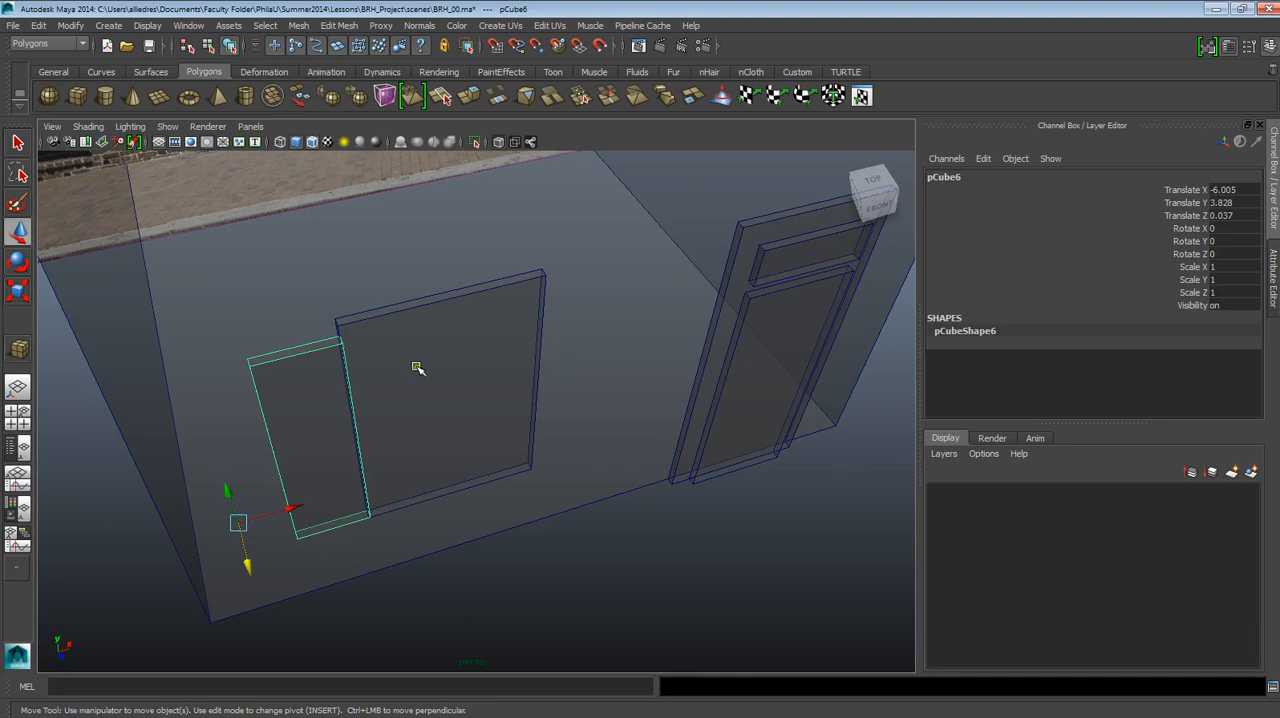
key(ctrl+d)
drag(290, 510, 552, 360)
alt+drag(658, 328, 549, 270)
alt+right_drag(614, 329, 557, 334)
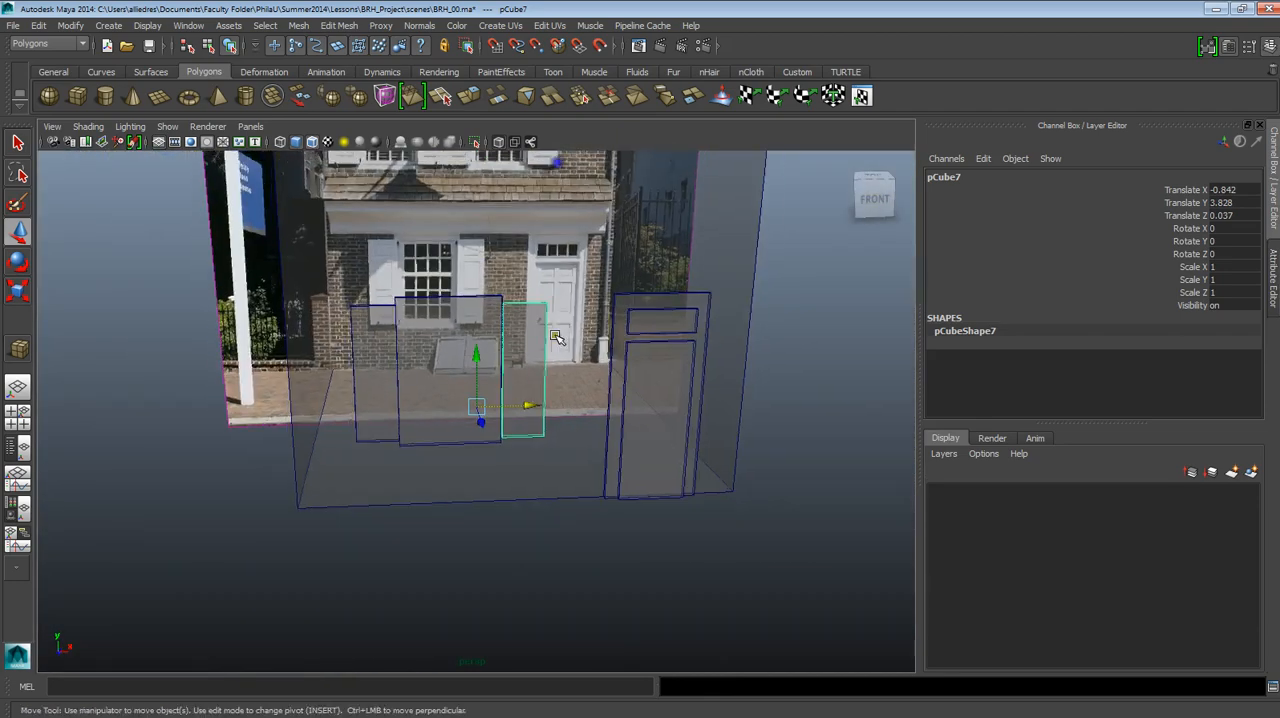
Examine the window, shutter and door blocks against the house photo from several angles in the perspective view.
alt+drag(557, 334, 642, 341)
alt+middle_drag(642, 341, 648, 410)
alt+drag(648, 410, 666, 451)
click(843, 437)
alt+drag(843, 437, 794, 455)
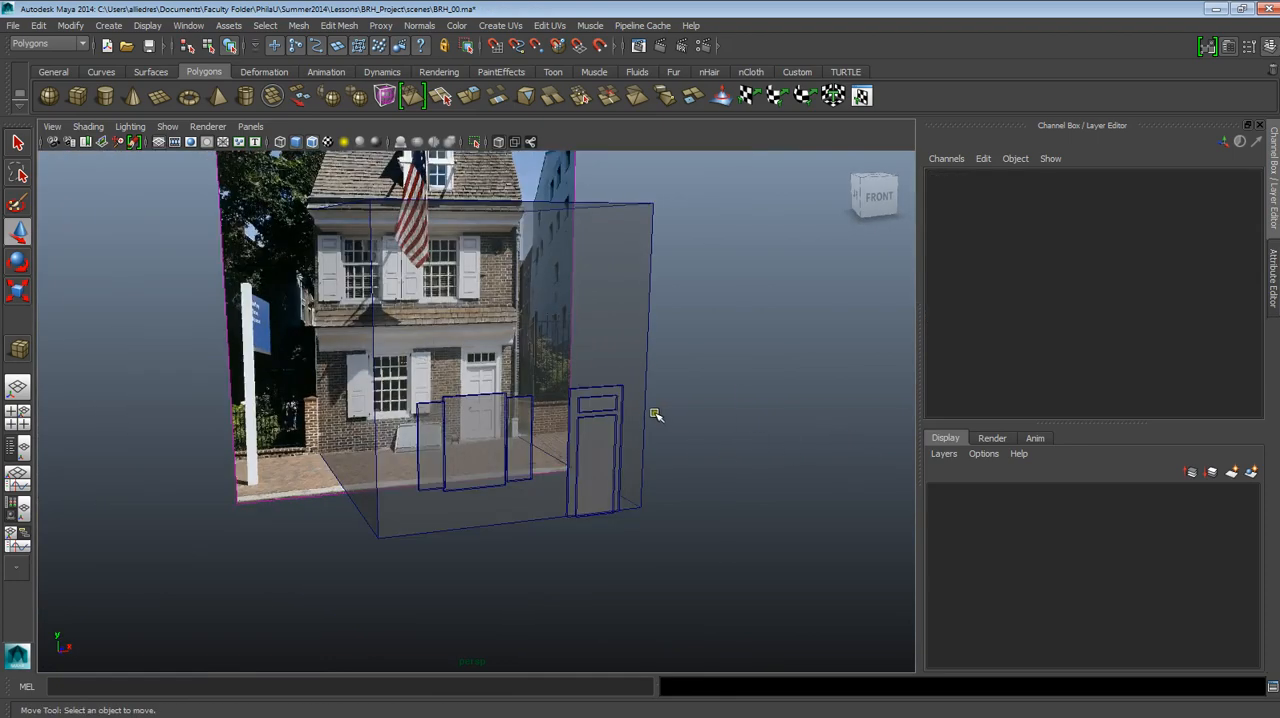
alt+drag(651, 417, 560, 470)
alt+middle_drag(318, 294, 294, 263)
scroll(294, 263, up, 3)
scroll(350, 300, down, 3)
scroll(426, 363, up, 1)
scroll(430, 363, down, 2)
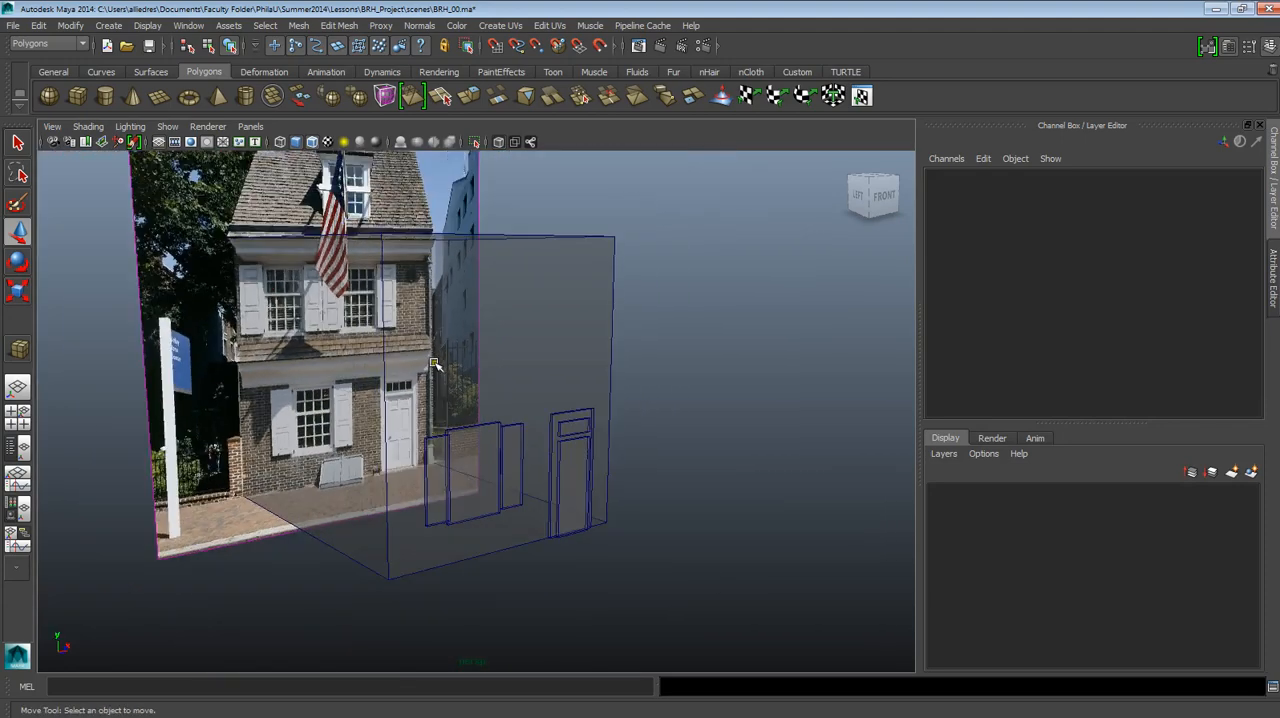
alt+drag(545, 409, 523, 434)
scroll(484, 407, up, 4)
scroll(524, 434, down, 5)
scroll(522, 434, up, 4)
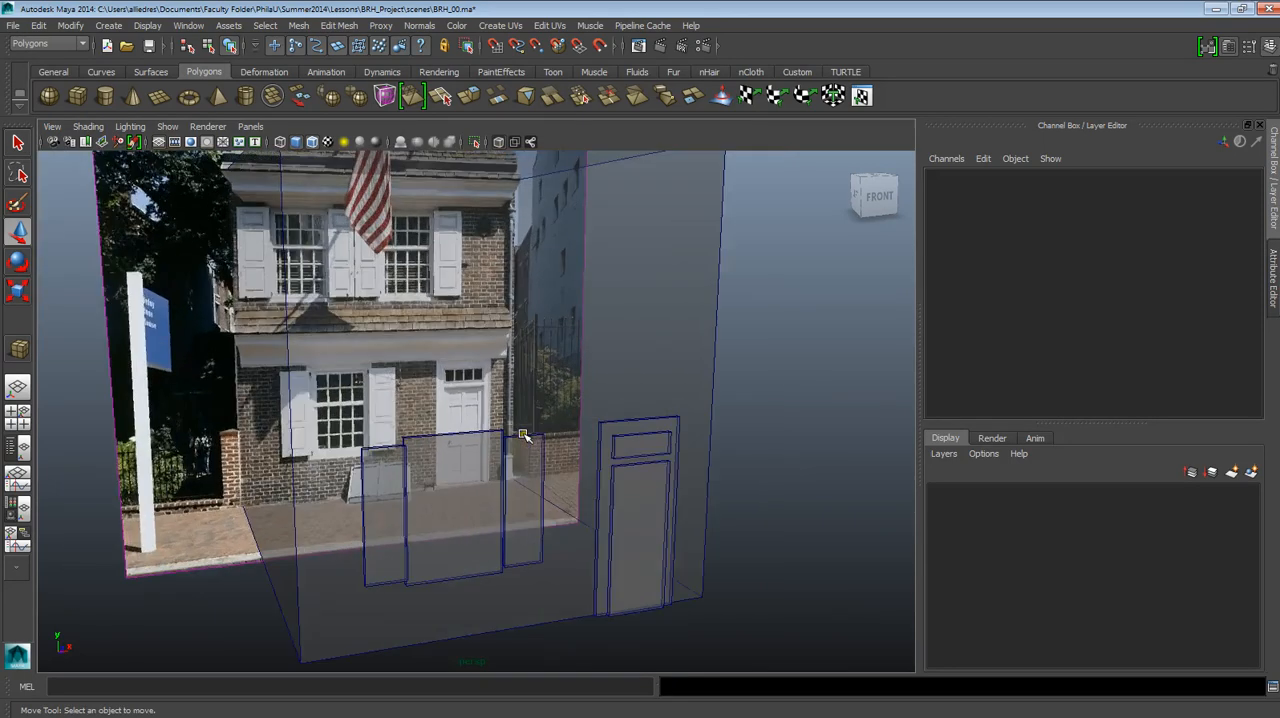
Duplicate the full-size doorway slab and raise the copy directly above the doorway in the front view, to Translate Y 11.461.
click(598, 447)
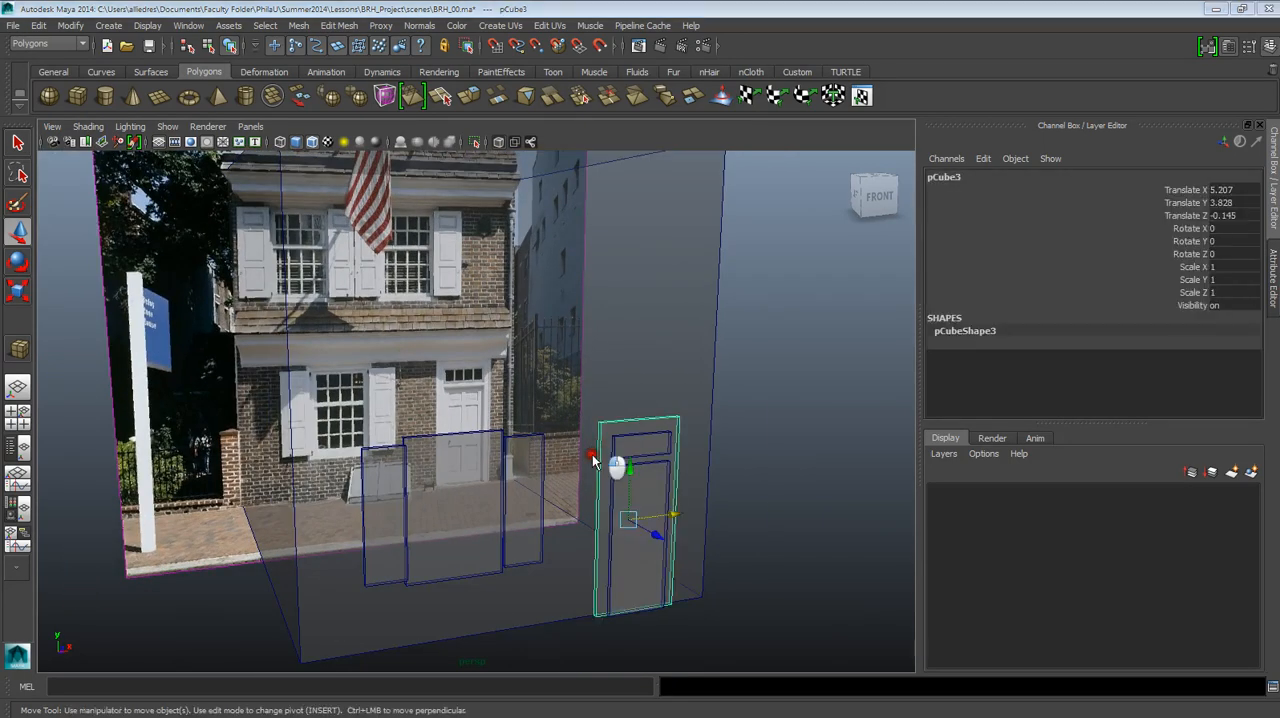
click(590, 474)
scroll(590, 466, down, 4)
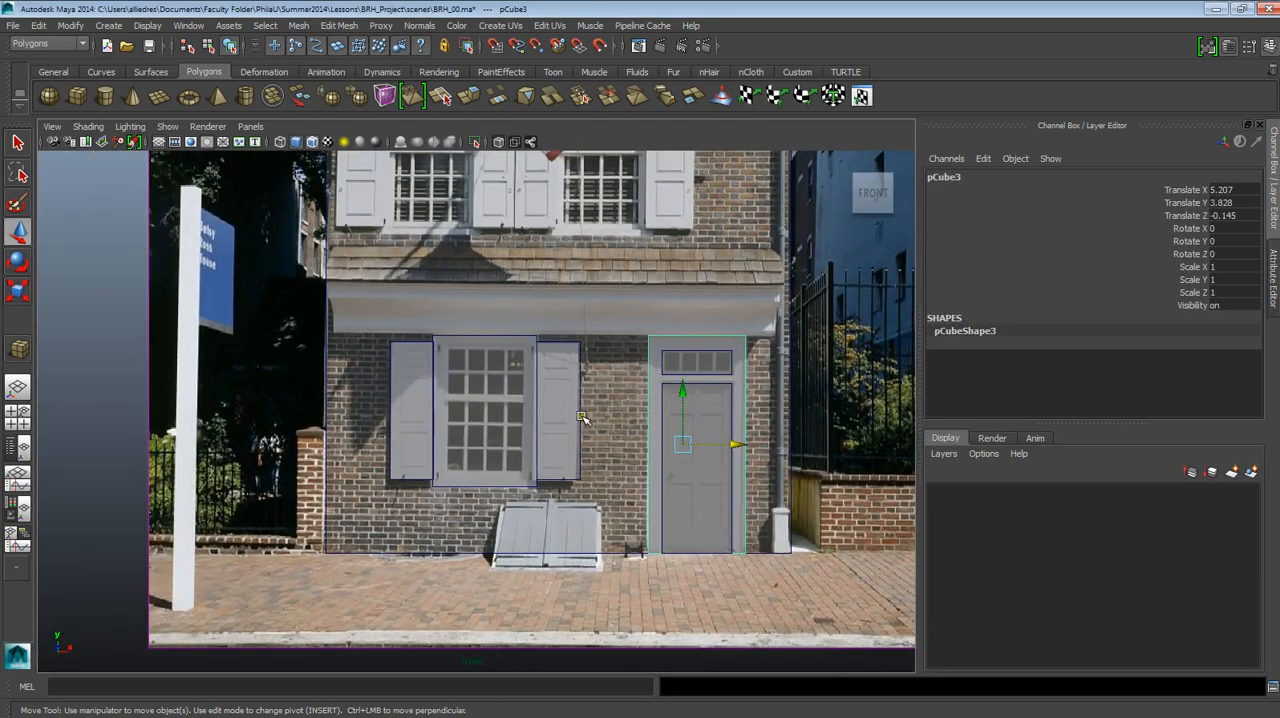
alt+middle_drag(656, 323, 606, 362)
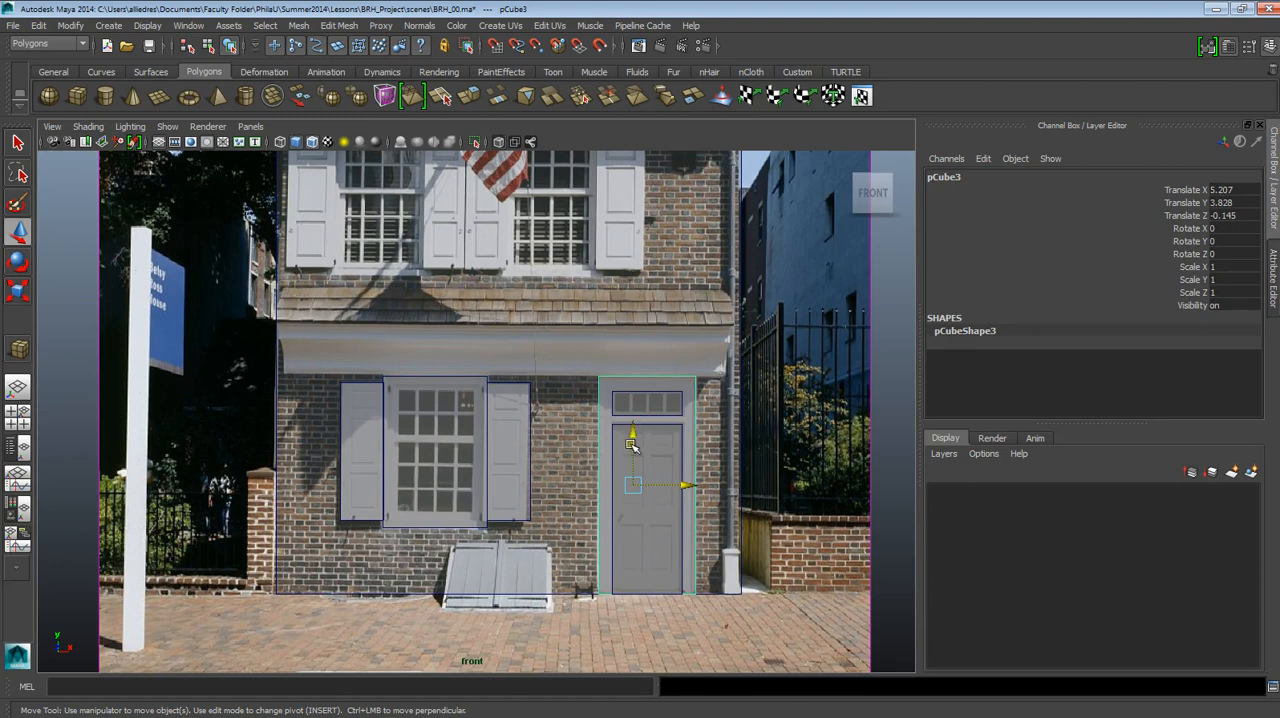
key(ctrl+d)
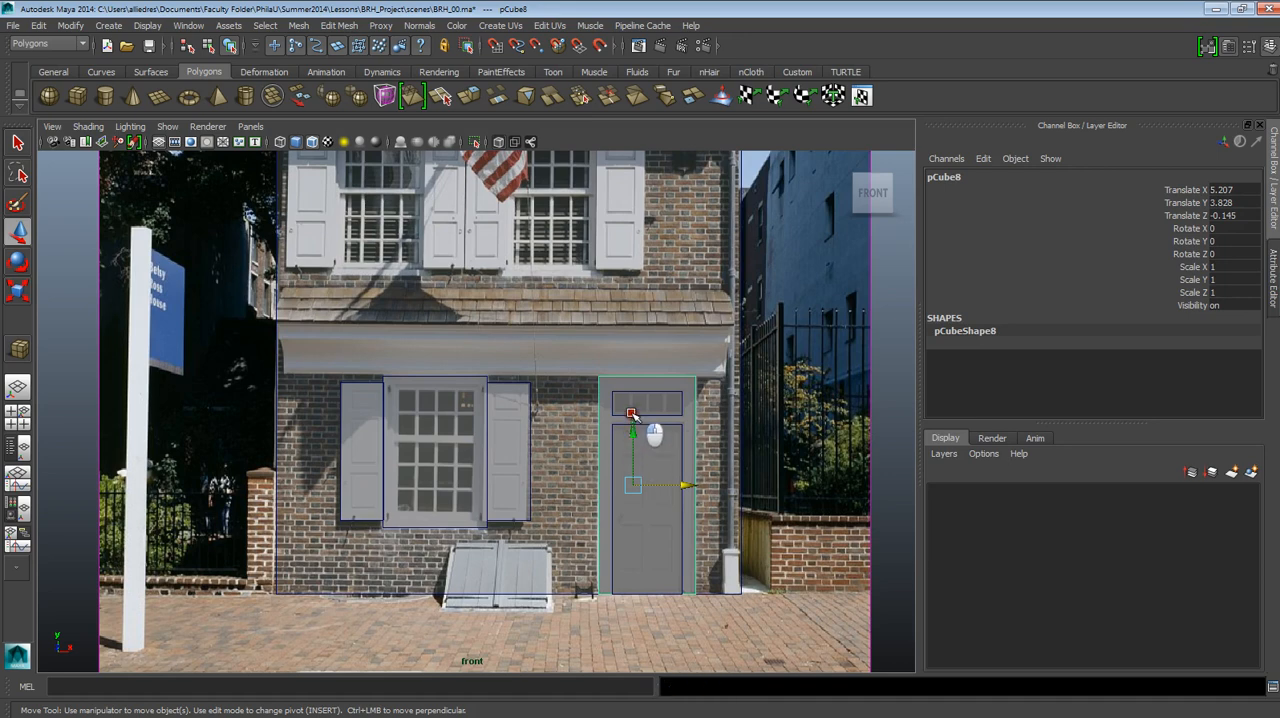
key(ctrl+z)
click(628, 457)
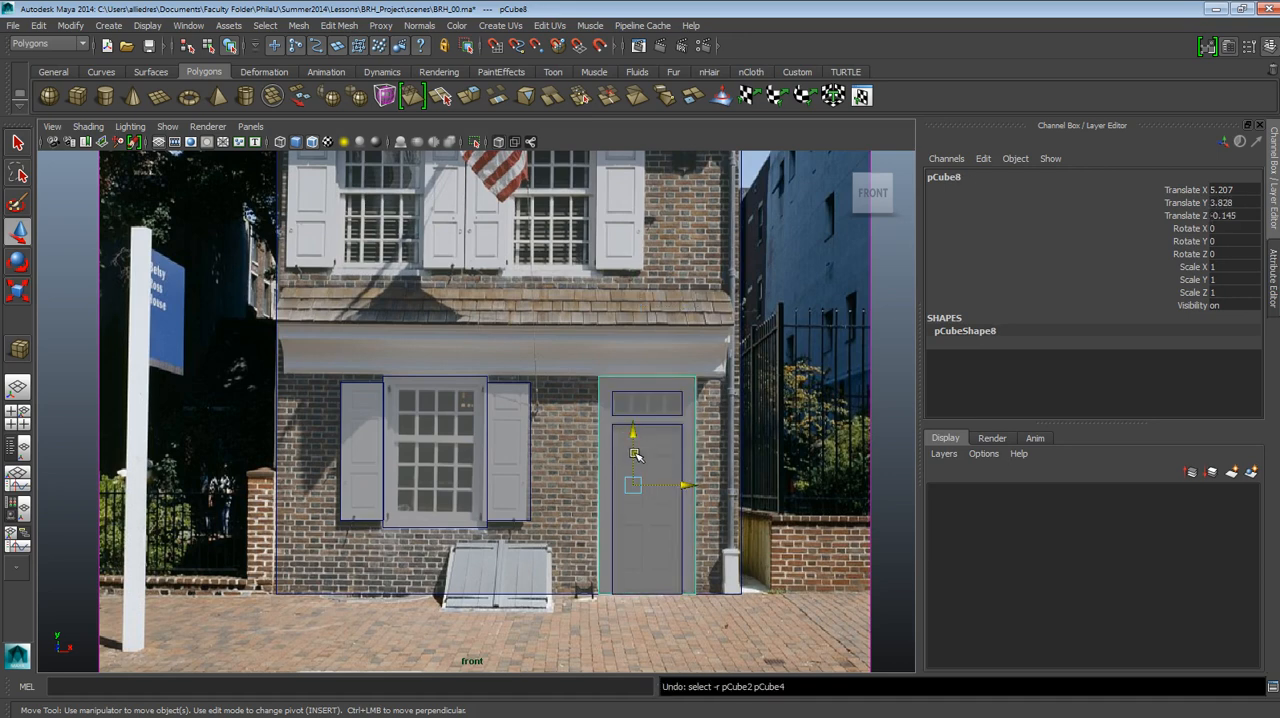
drag(634, 455, 628, 237)
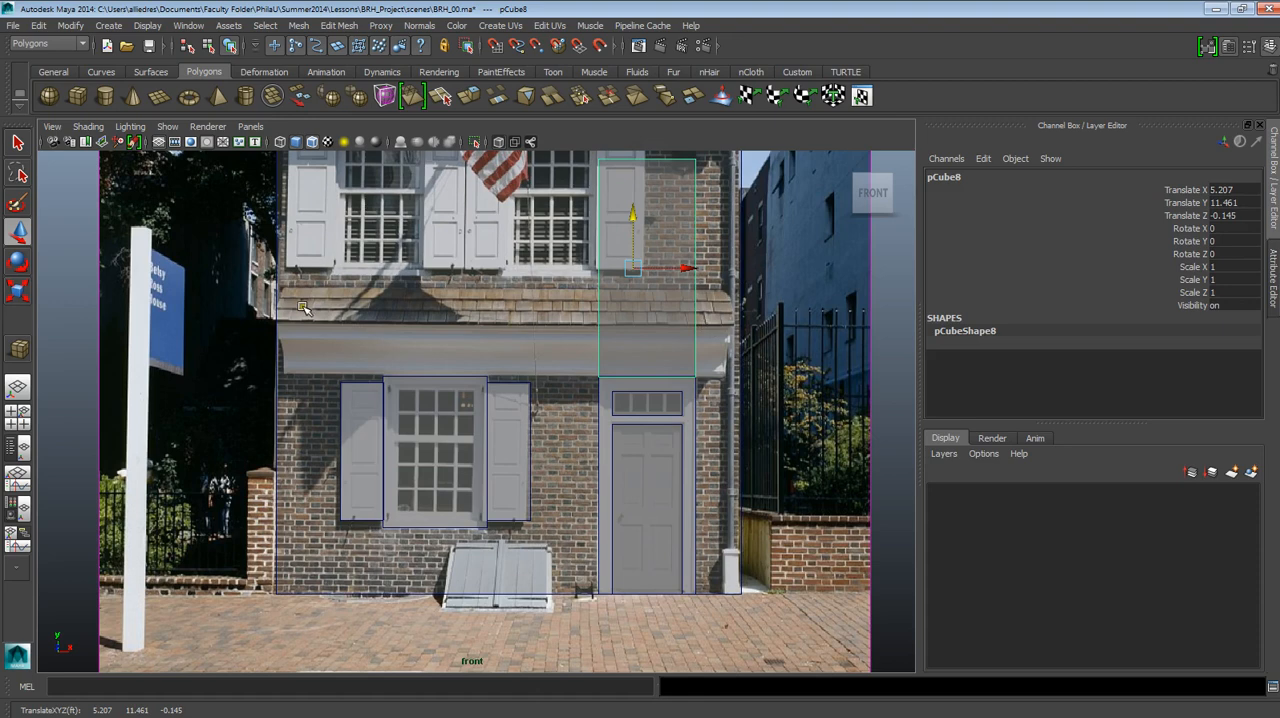
Lower the raised slab's top vertices to the shingled roof's upper edge and move its right-side vertices to the cornice's right end.
alt+middle_drag(585, 251, 553, 299)
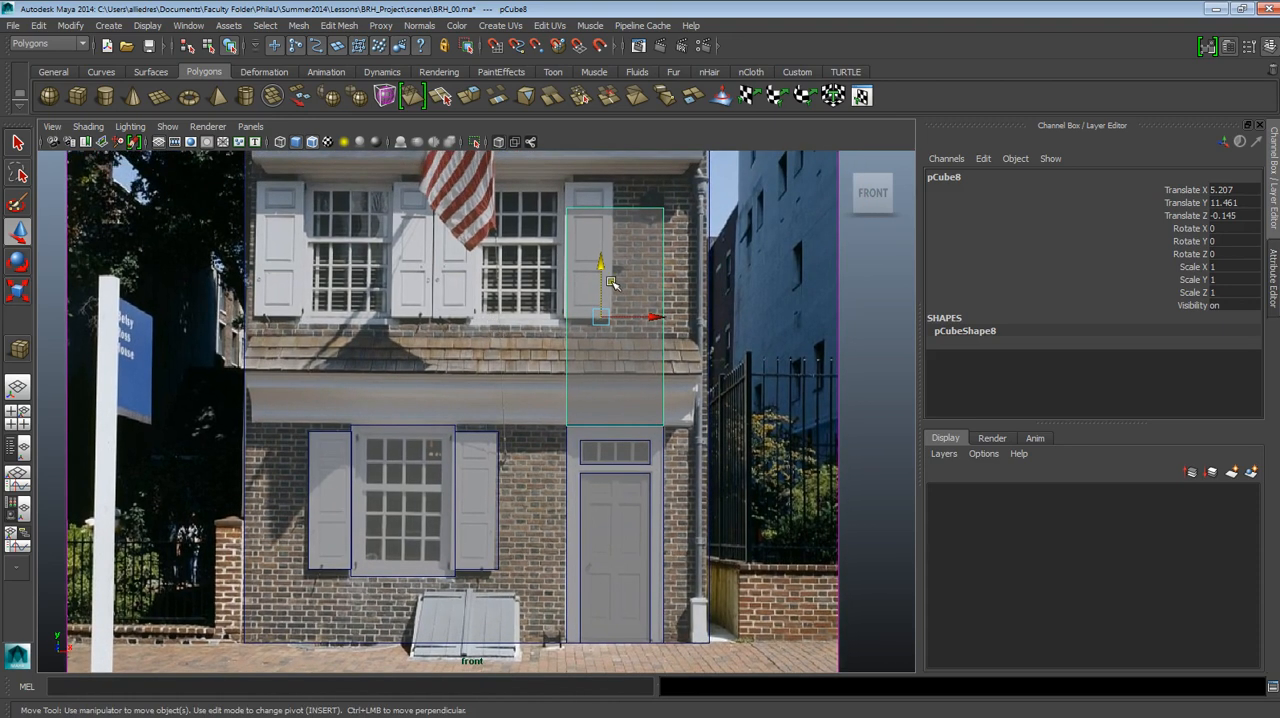
key(F9)
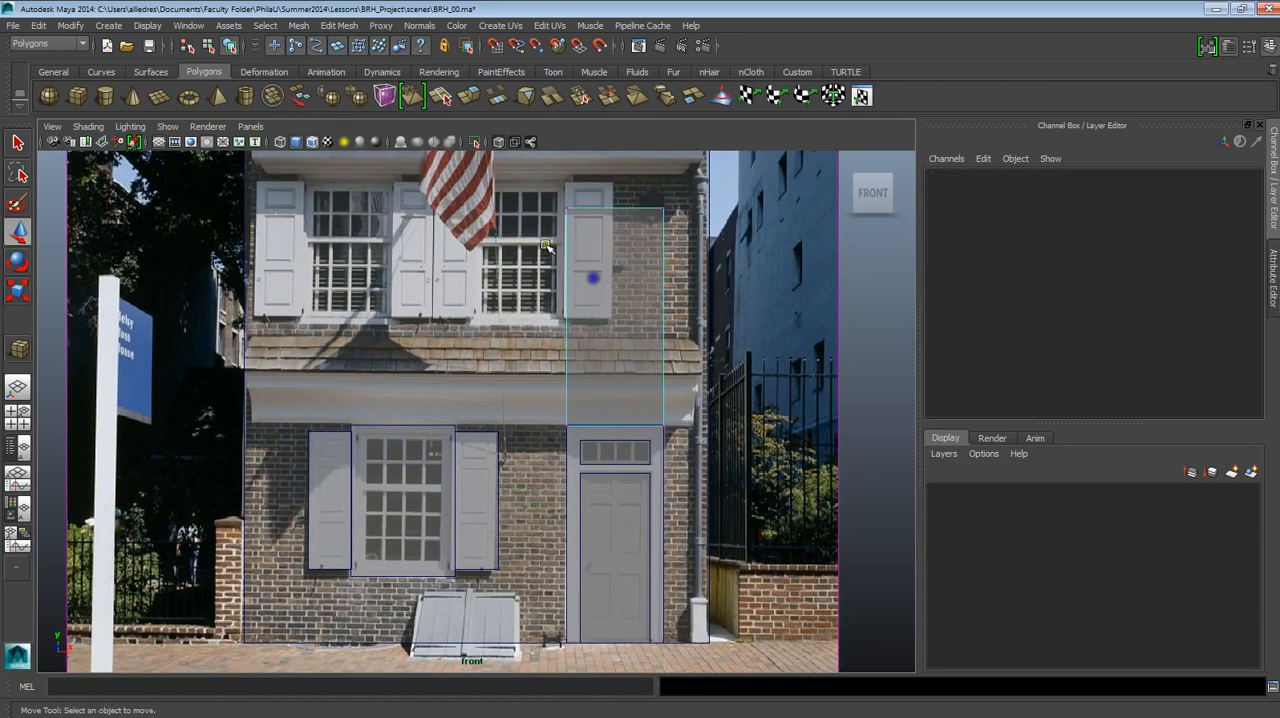
click(613, 197)
drag(613, 195, 694, 470)
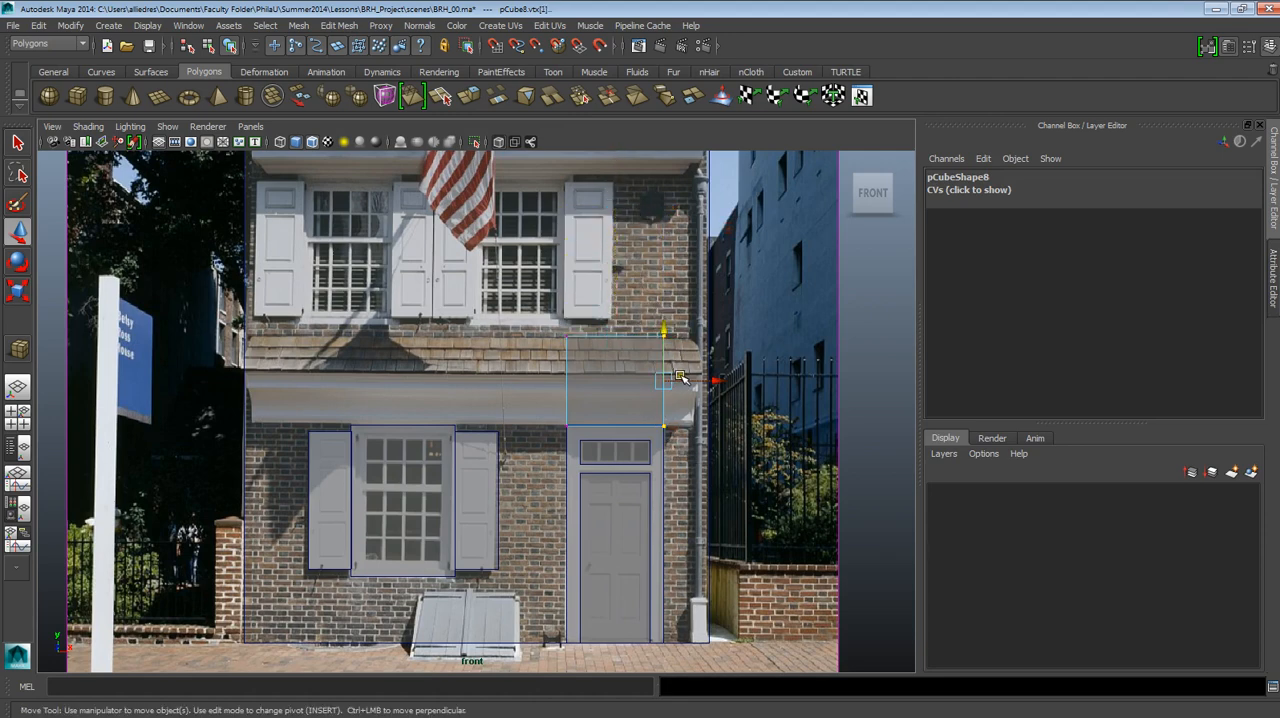
drag(682, 384, 712, 396)
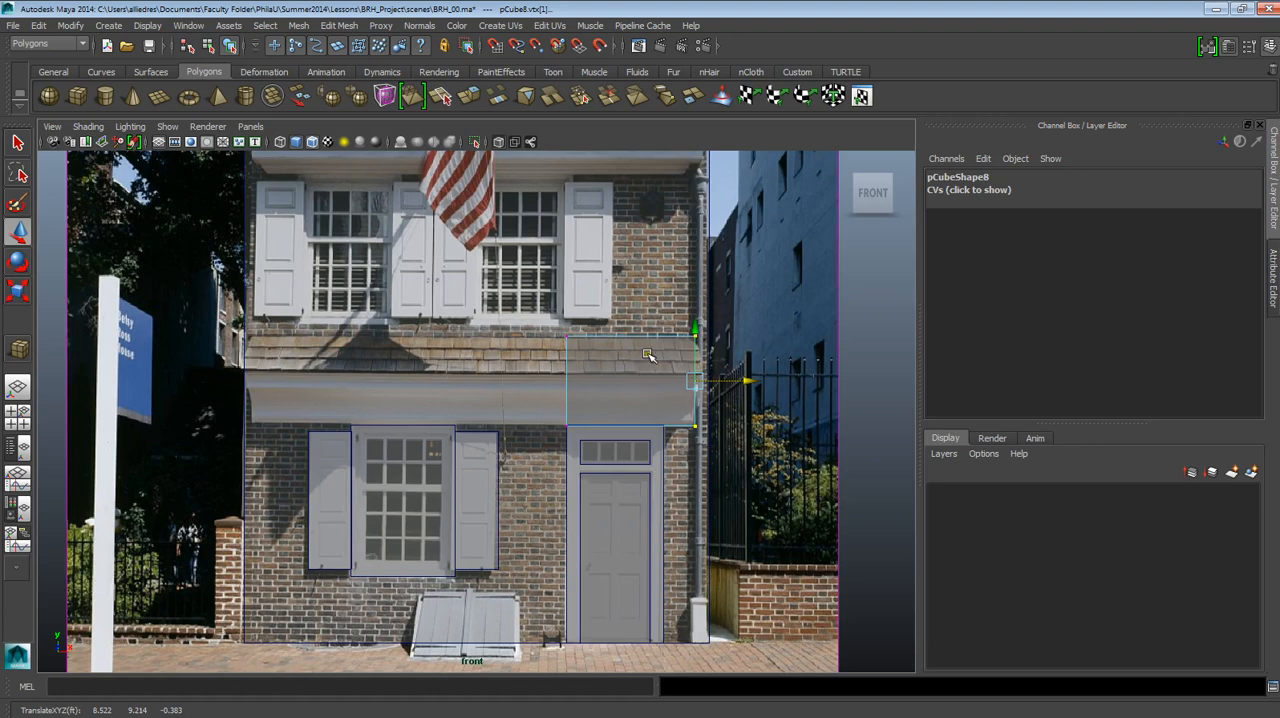
Move the cornice slab's left-side vertices to the cornice's left end and return to object selection.
click(678, 334)
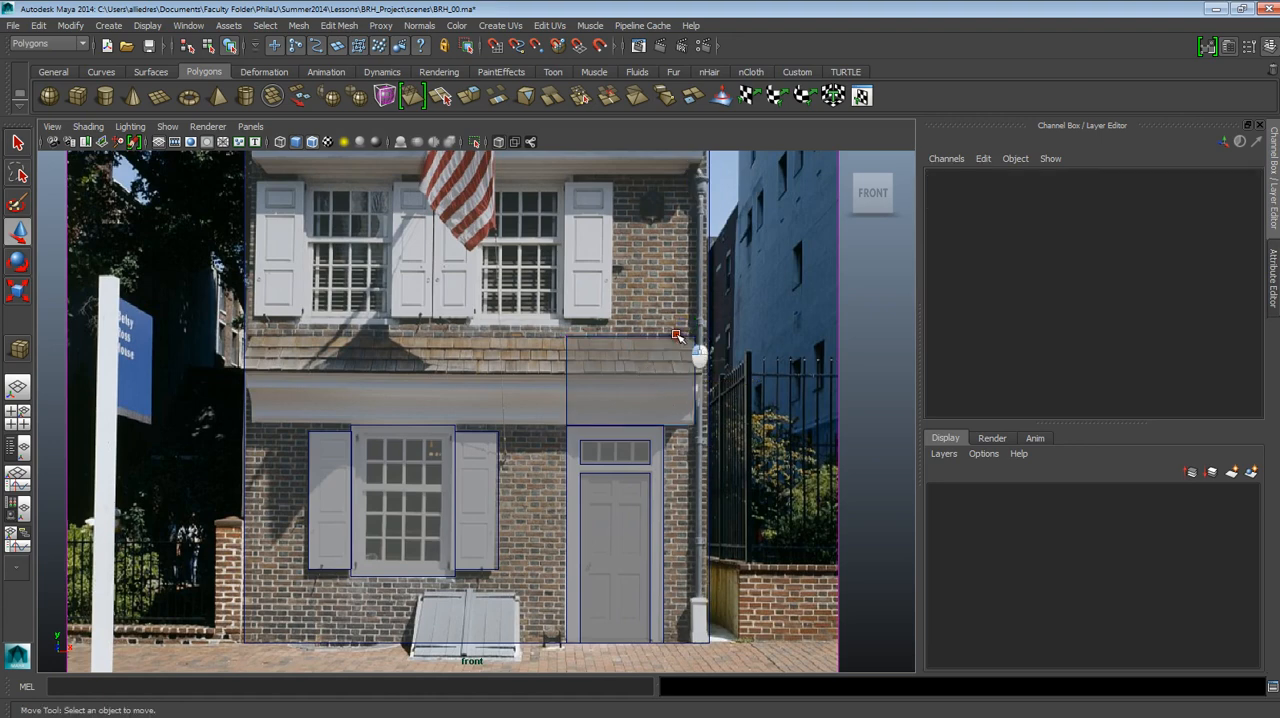
click(677, 336)
right_drag(573, 356, 512, 354)
drag(520, 312, 628, 468)
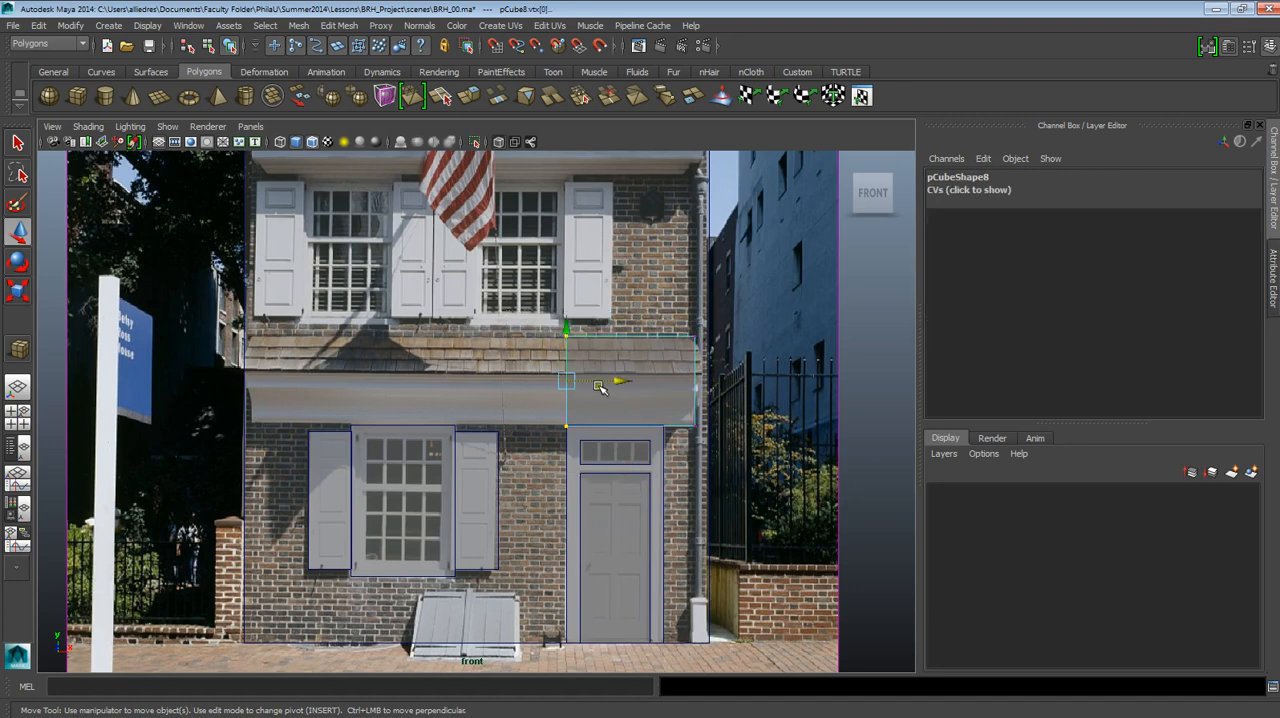
drag(604, 381, 287, 379)
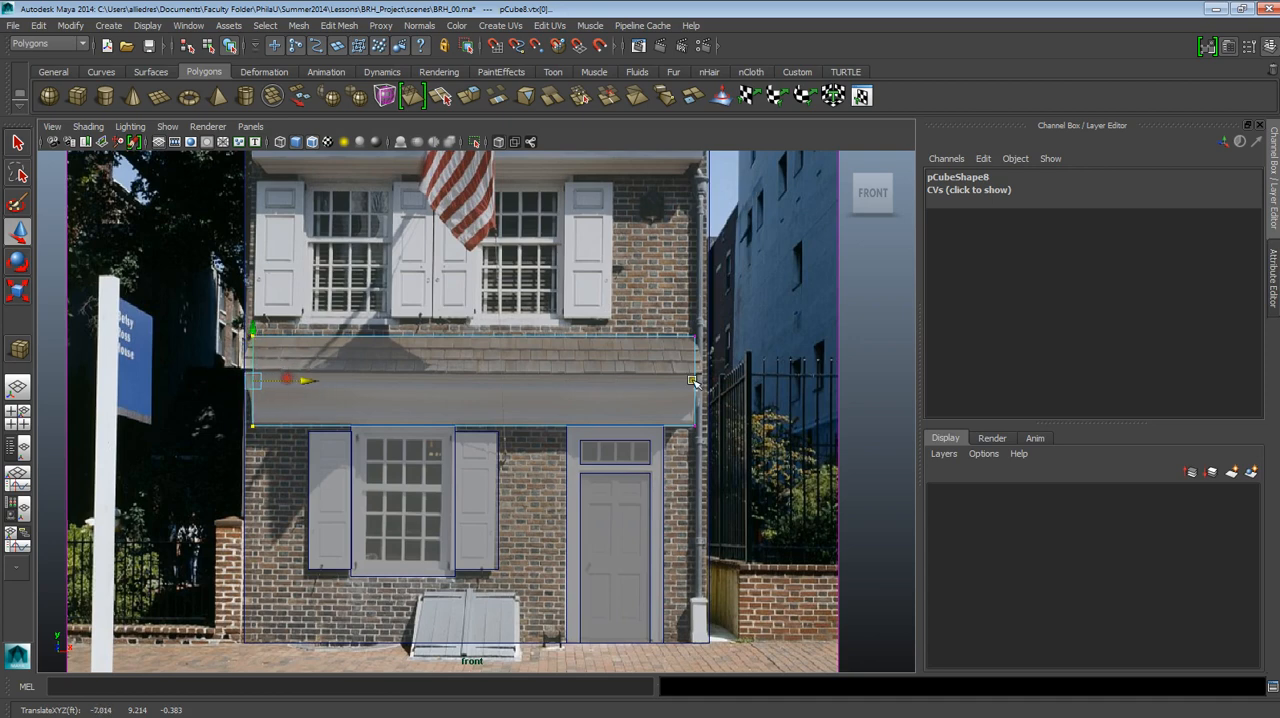
click(652, 357)
click(652, 357)
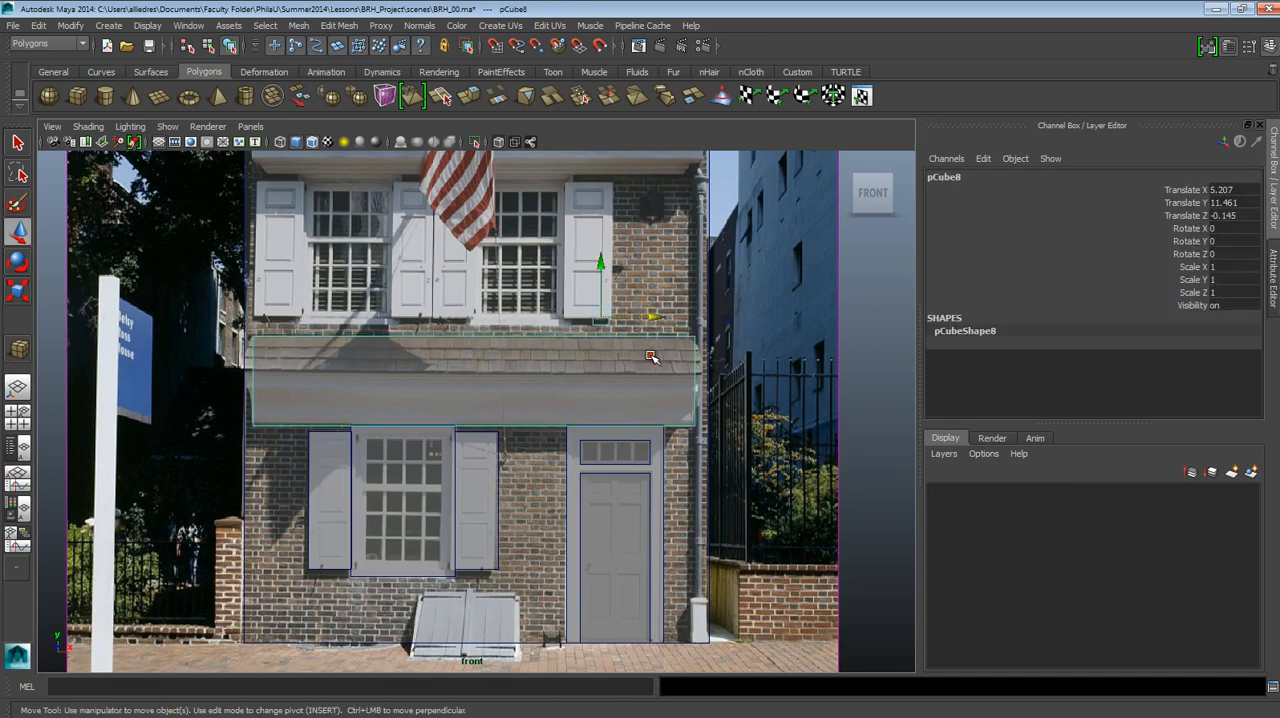
Switch to the References folder in Windows Explorer, open photo 064 to examine the cornice and shingled roof, and close it.
click(972, 706)
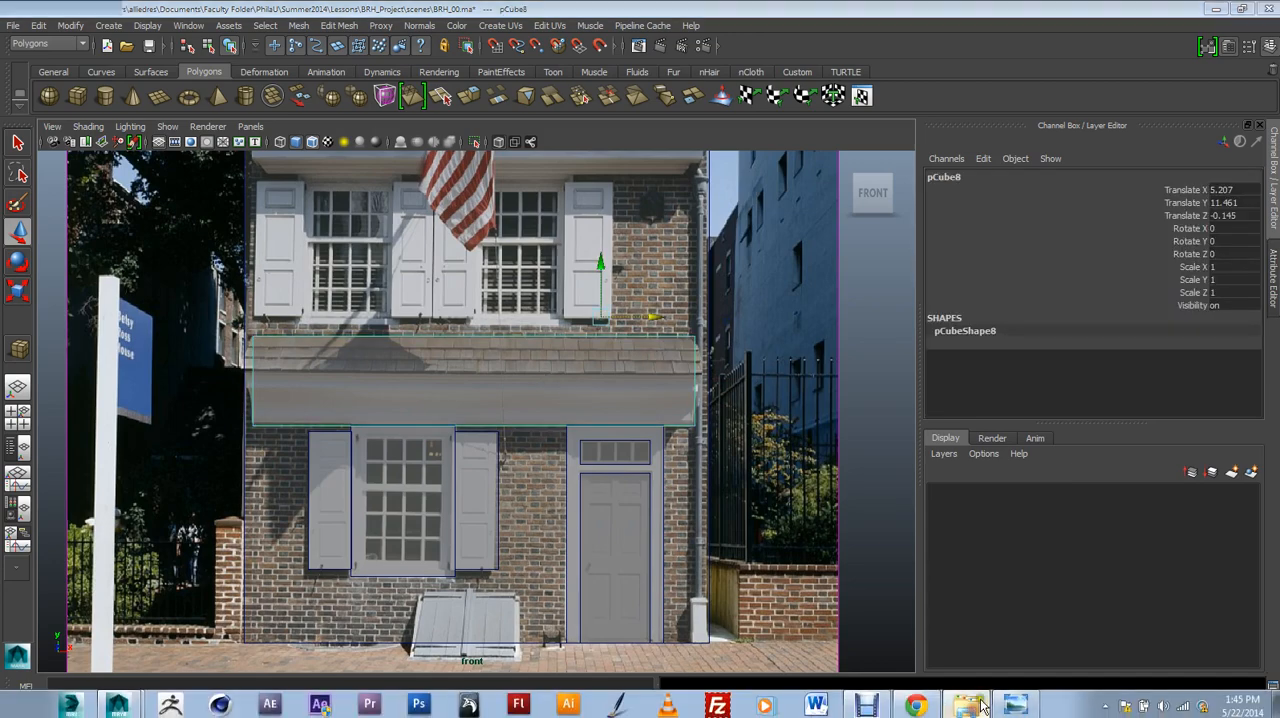
double_click(421, 179)
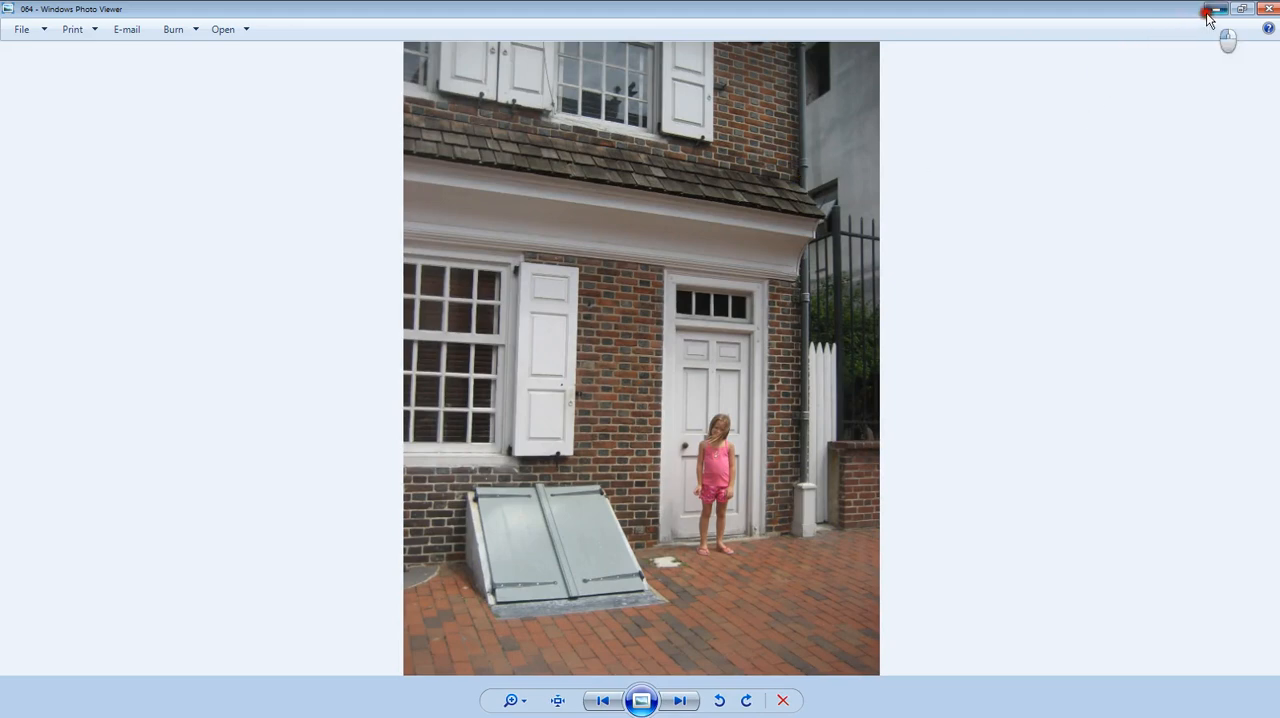
click(1267, 9)
mouse_move(618, 715)
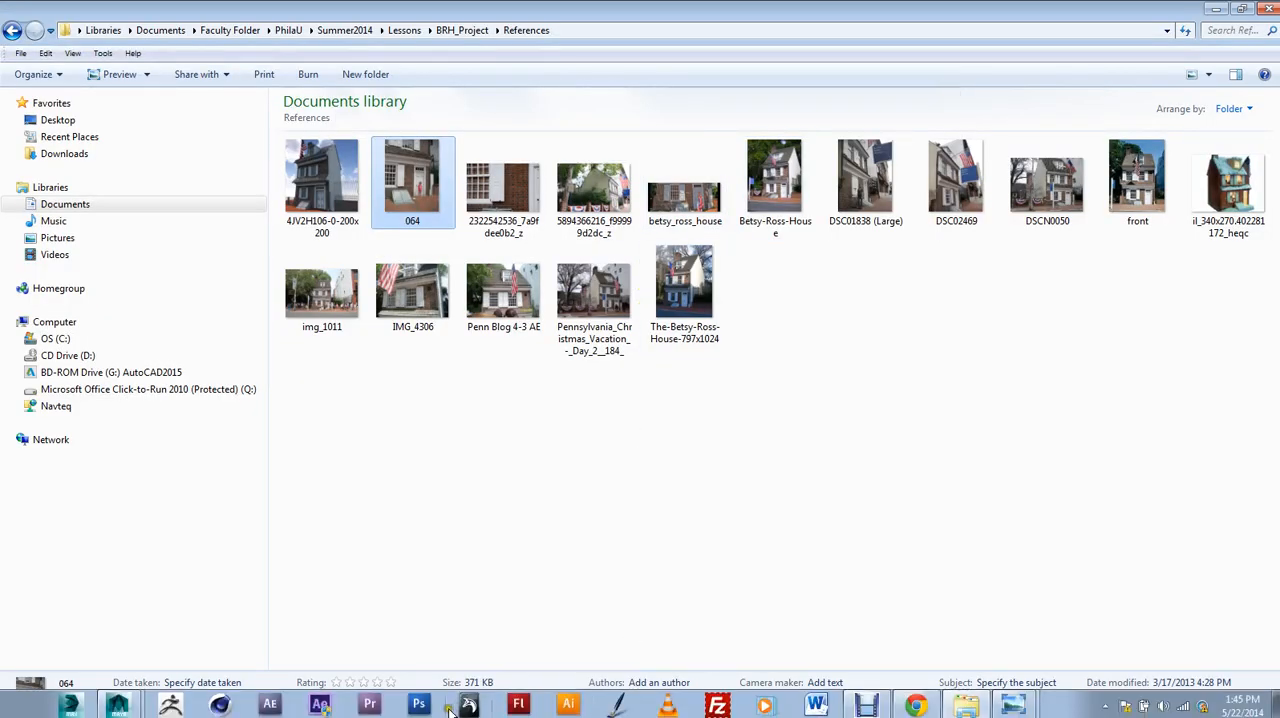
Switch back to Maya and pull the cornice slab's front face forward from the wall in the perspective view.
click(118, 707)
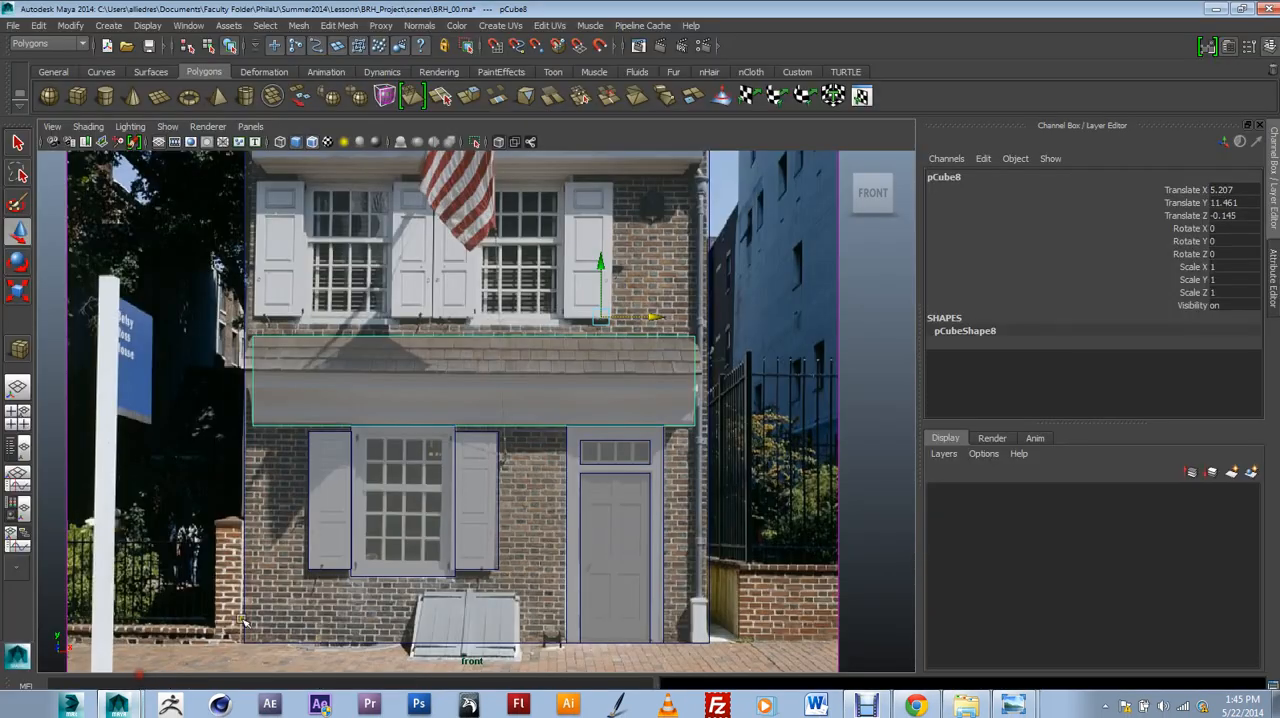
scroll(672, 424, up, 5)
scroll(672, 424, up, 2)
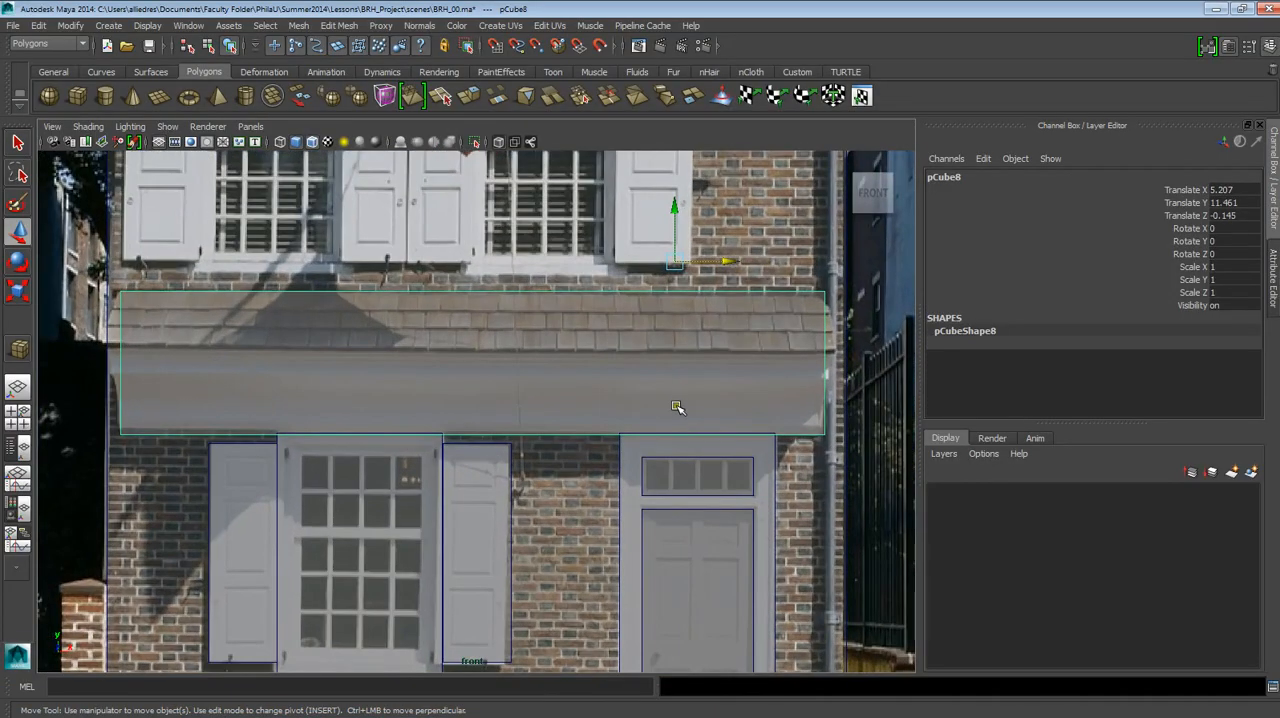
right_drag(669, 396, 672, 357)
alt+drag(642, 386, 585, 392)
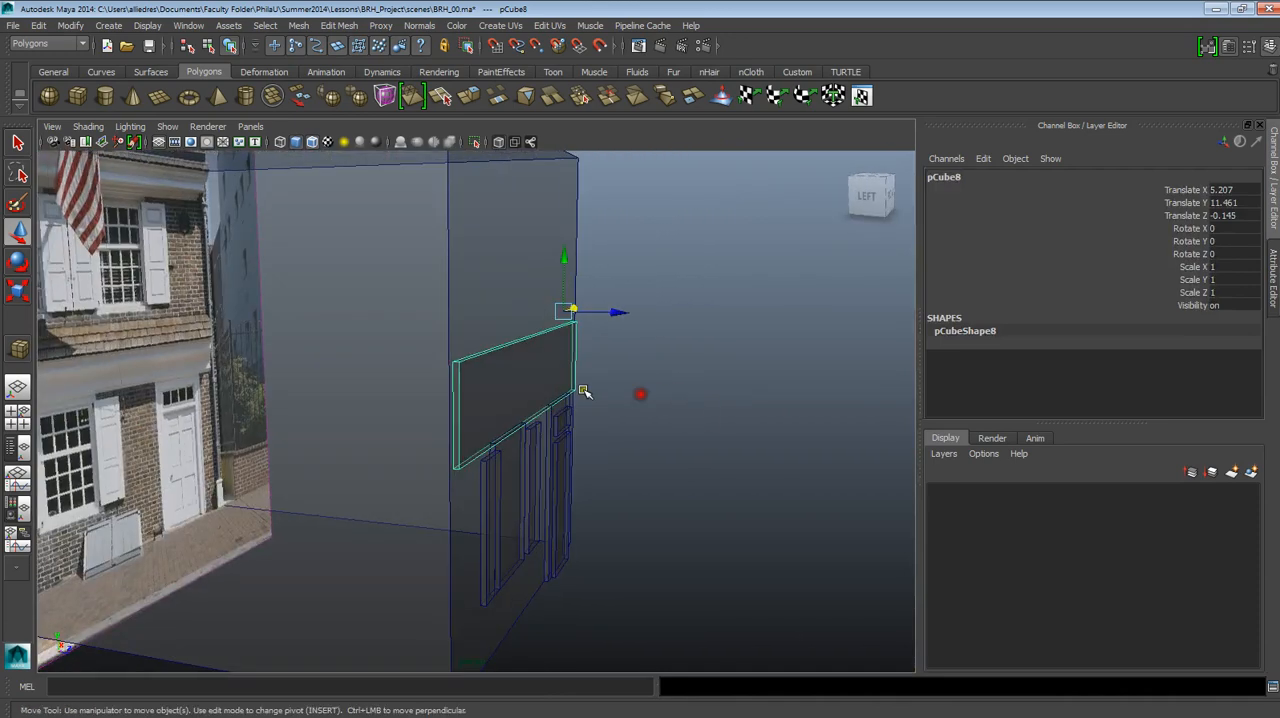
mouse_move(534, 371)
right_down()
mouse_move(586, 354)
mouse_move(551, 377)
mouse_move(554, 405)
right_up()
right_click(543, 369)
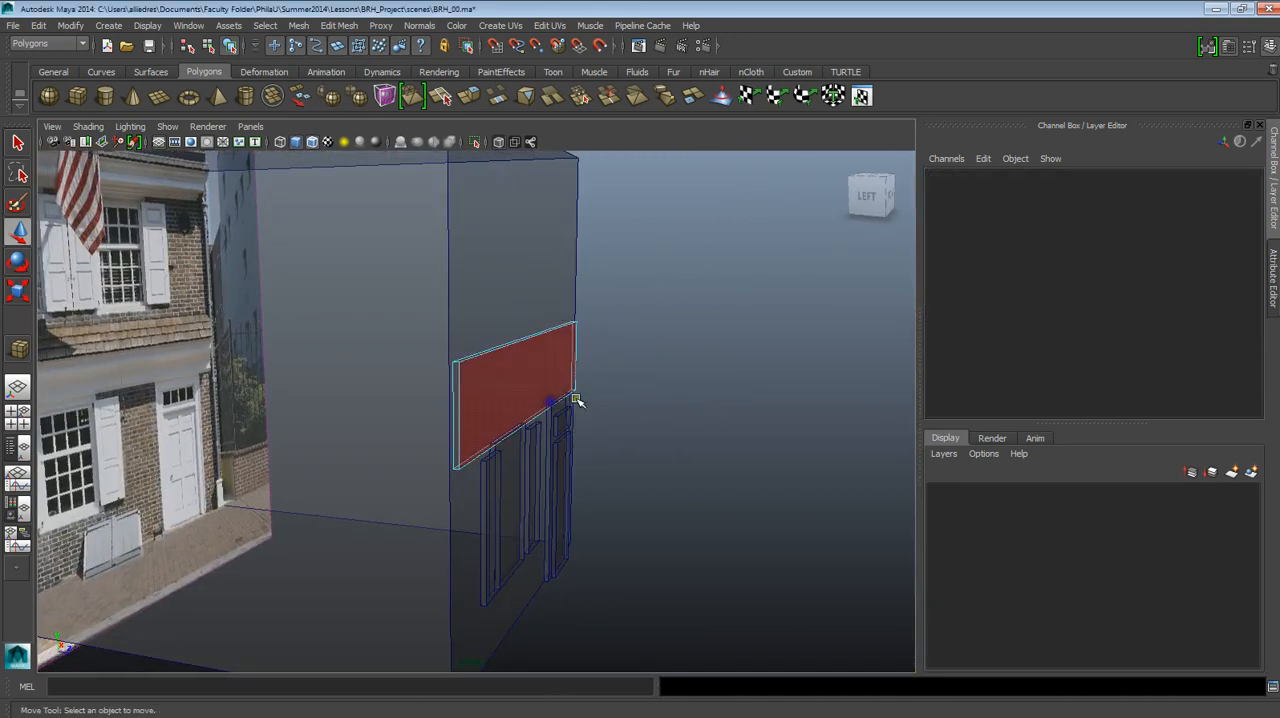
alt+drag(574, 398, 541, 371)
click(541, 371)
alt+drag(572, 420, 596, 427)
drag(578, 383, 480, 437)
alt+drag(343, 383, 423, 380)
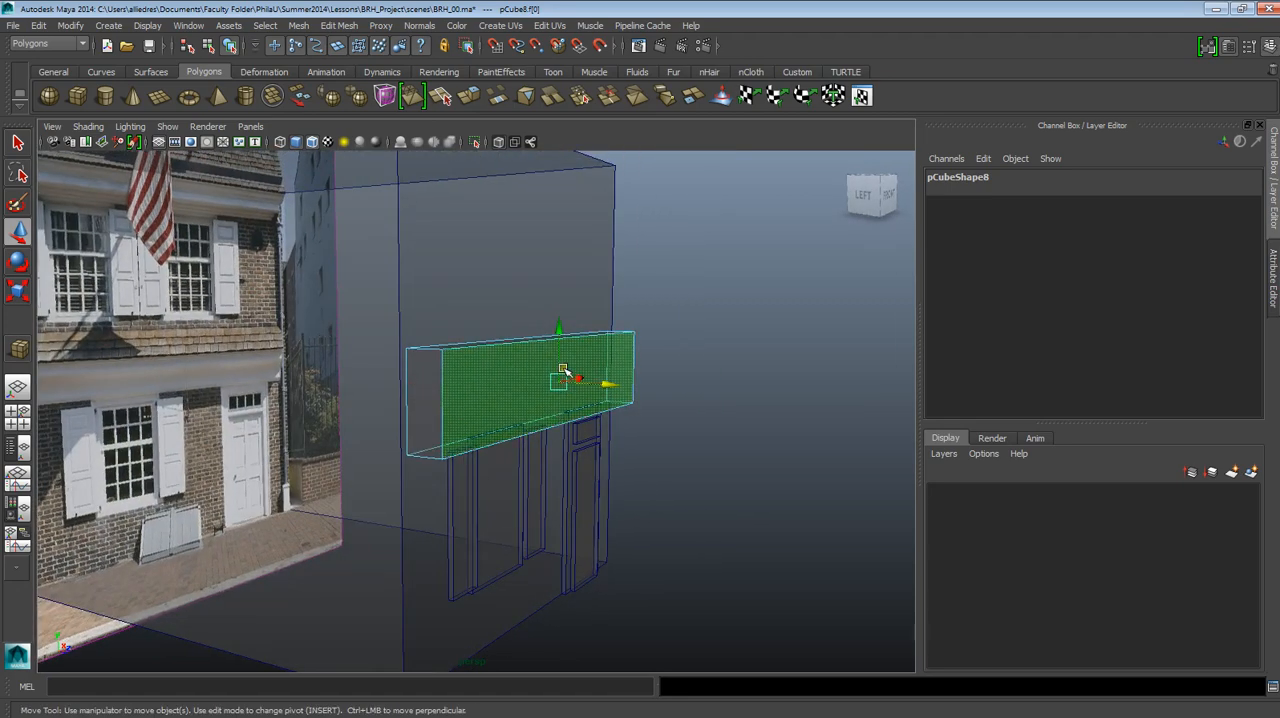
alt+drag(563, 370, 451, 420)
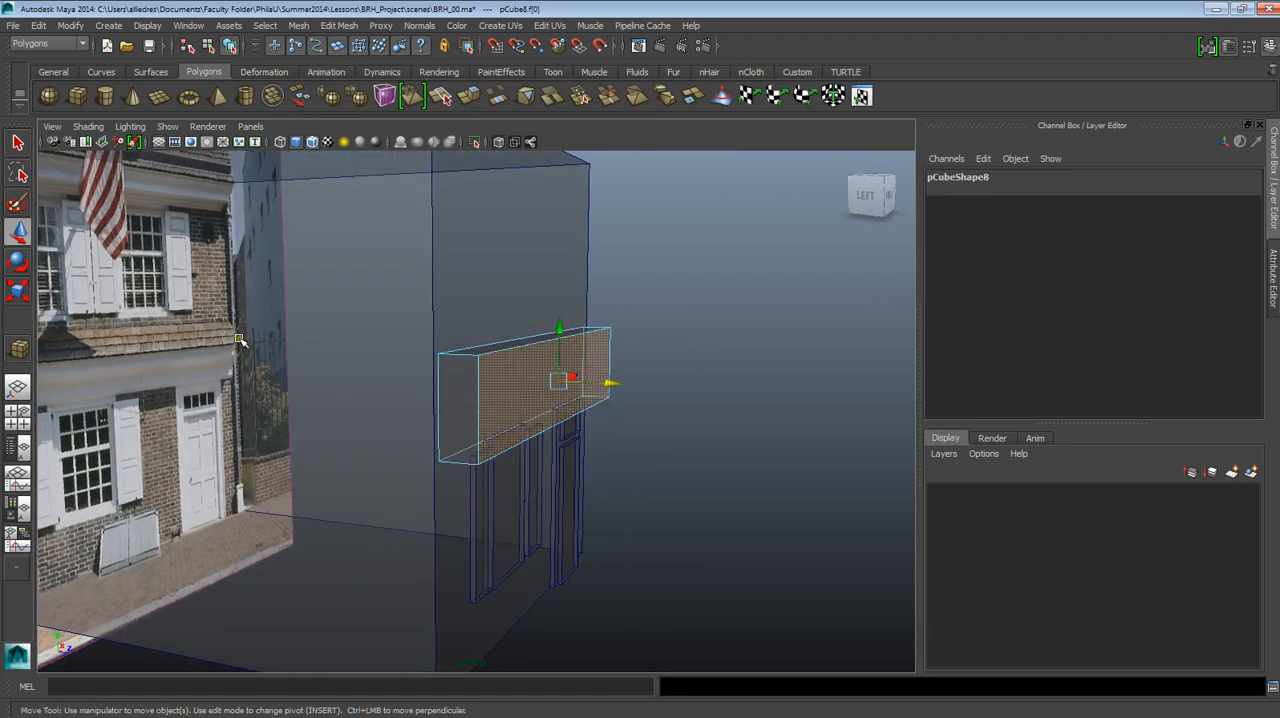
mouse_move(555, 400)
alt+mouse_down()
mouse_move(580, 400)
mouse_move(460, 403)
mouse_move(565, 395)
alt+mouse_up()
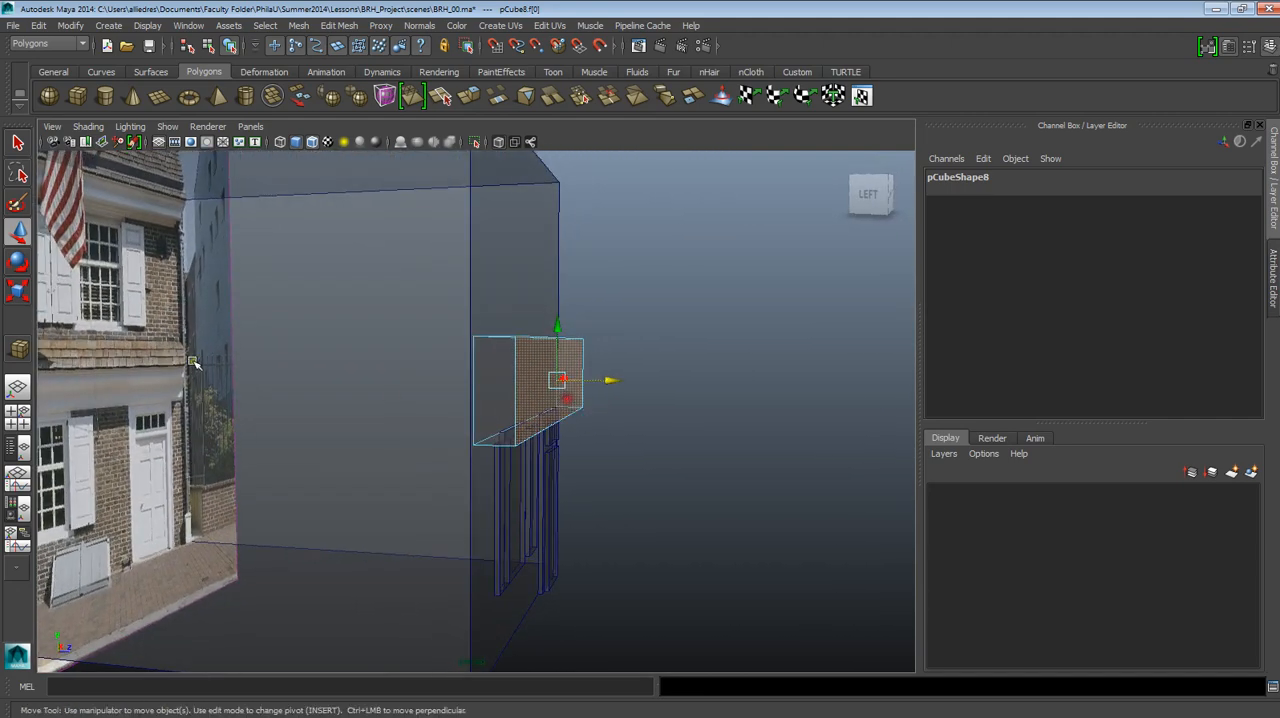
Scale the cornice slab's front face down vertically into a narrow strip and return to object selection in the front view.
click(20, 291)
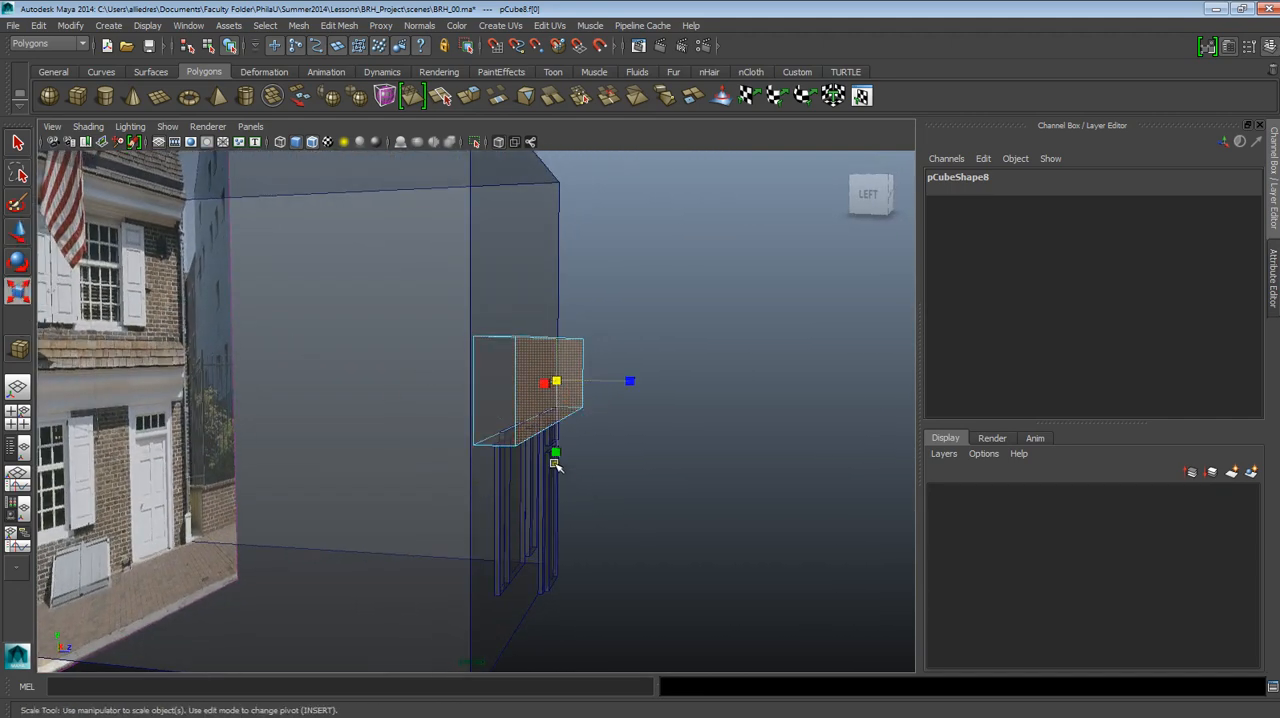
drag(558, 455, 529, 414)
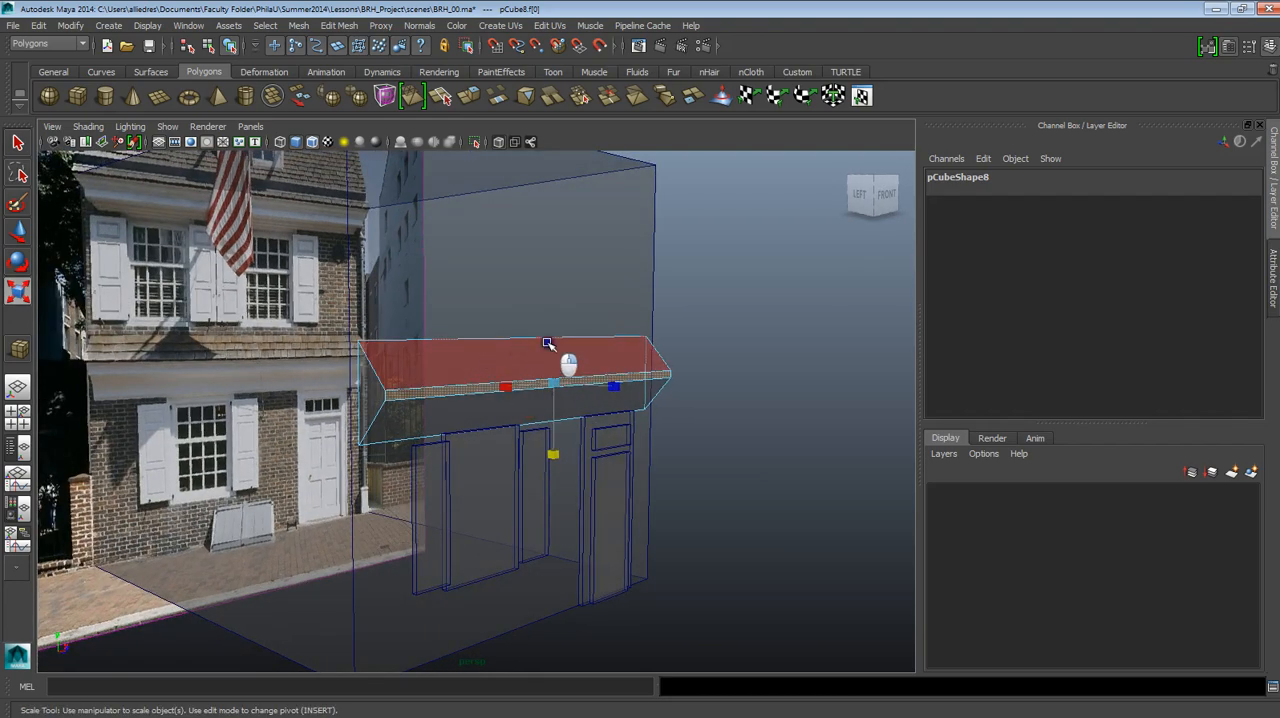
key(F8)
drag(526, 361, 523, 397)
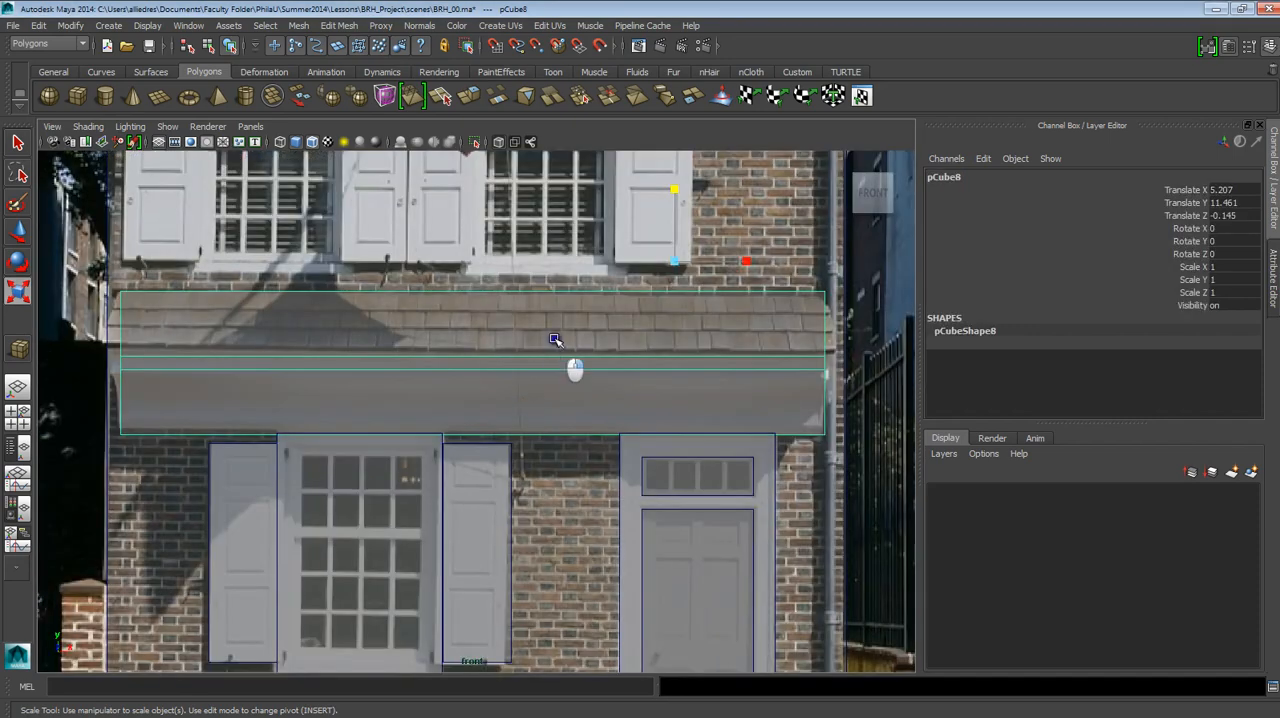
Raise the cornice slab's narrow front face to the lower edge of the shingled roof.
click(540, 358)
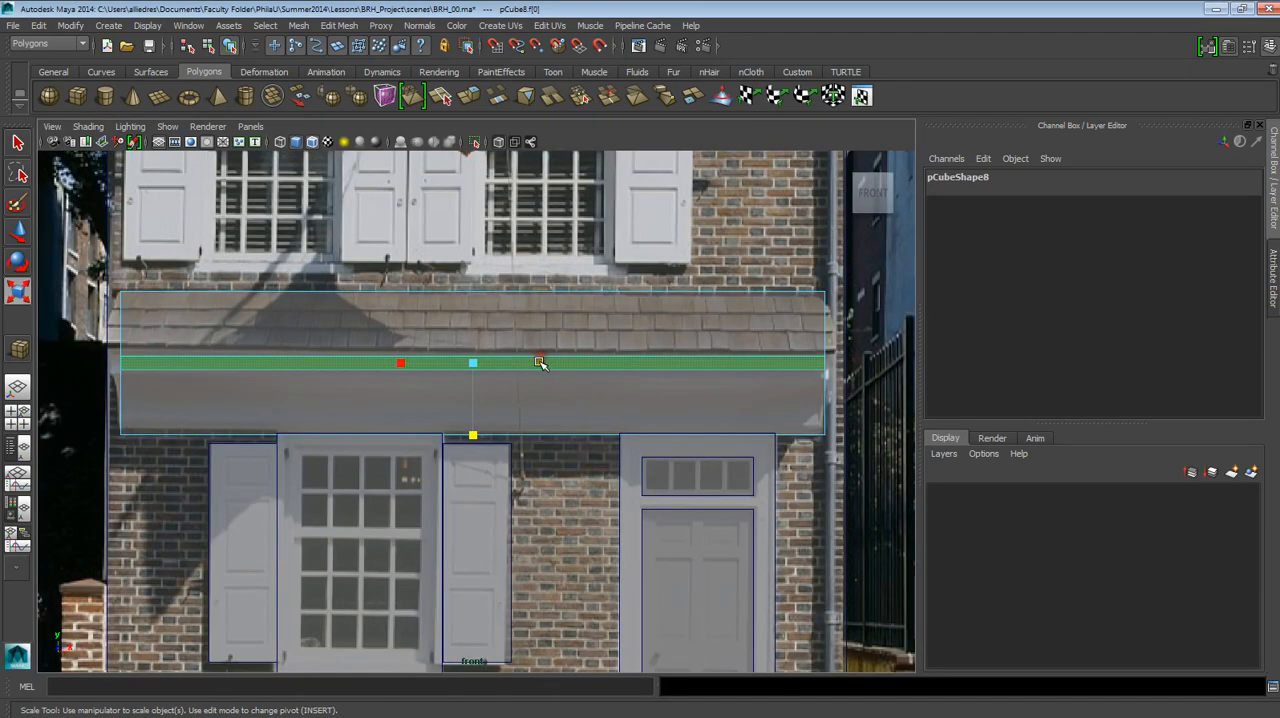
key(w)
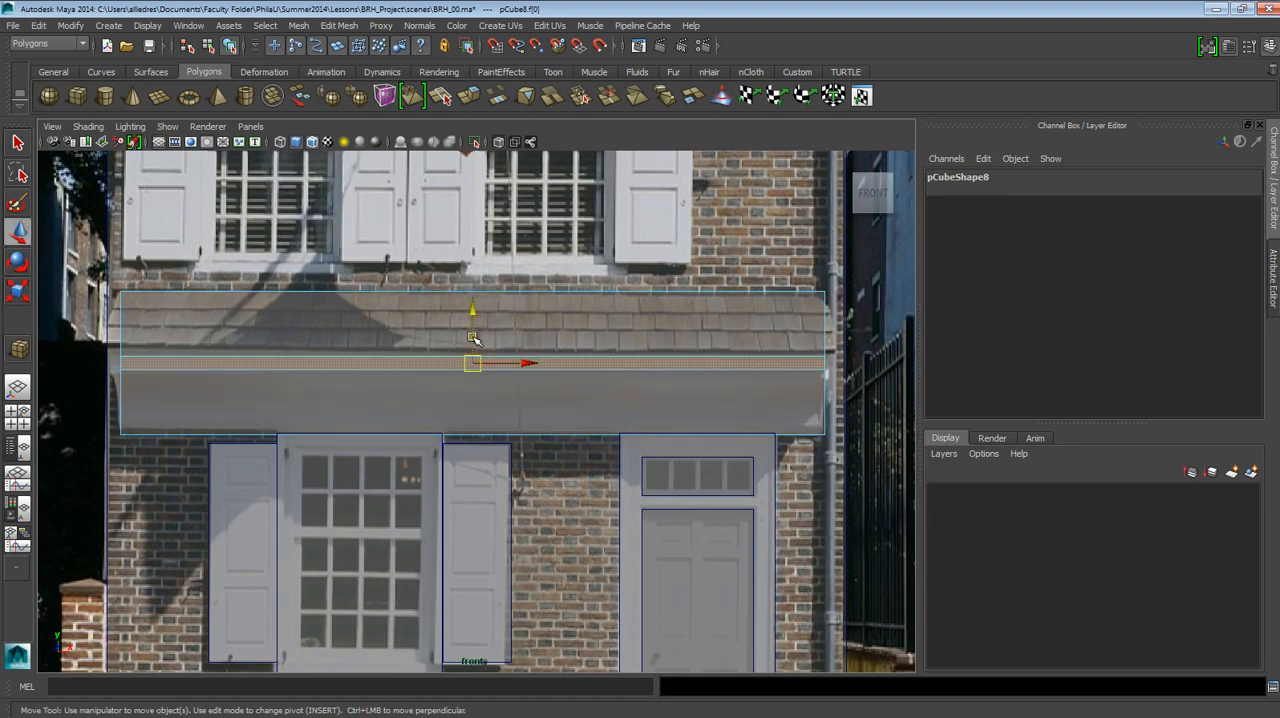
mouse_move(475, 340)
mouse_down()
mouse_move(475, 318)
mouse_move(475, 334)
mouse_up()
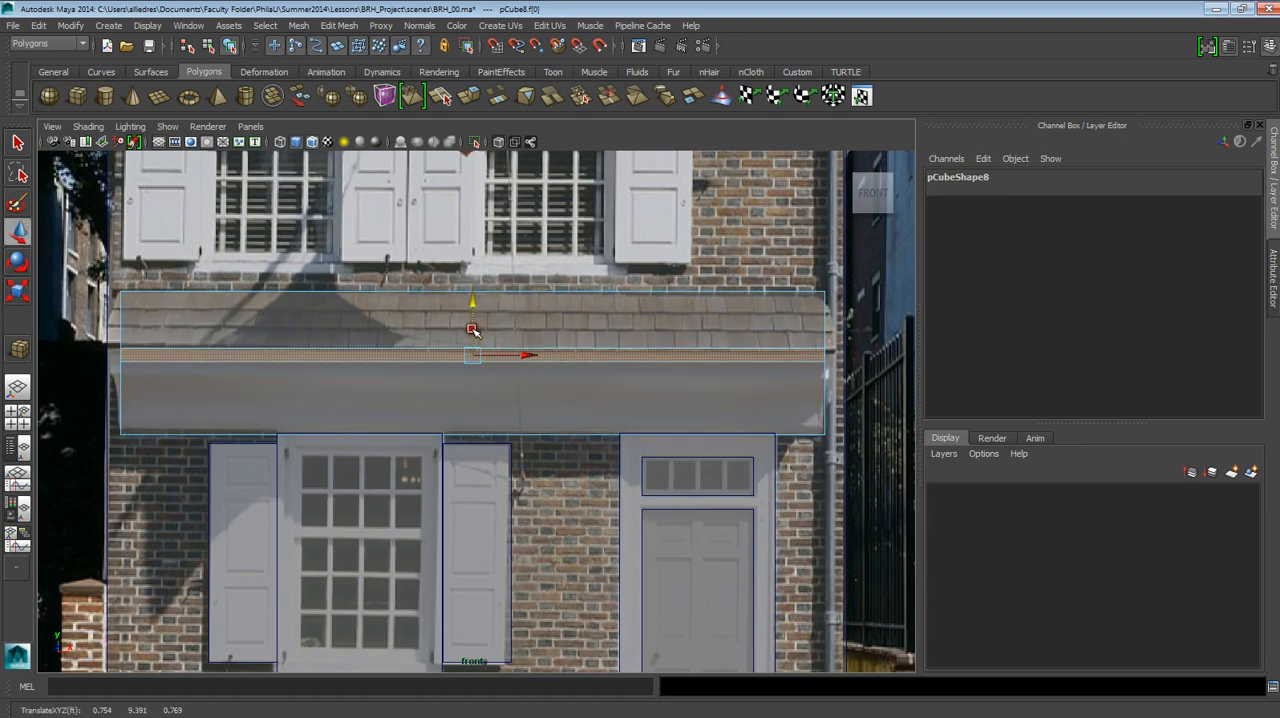
Scale the cornice's front face thinner vertically, nudge it up to the shingle line, and leave face selection.
click(17, 290)
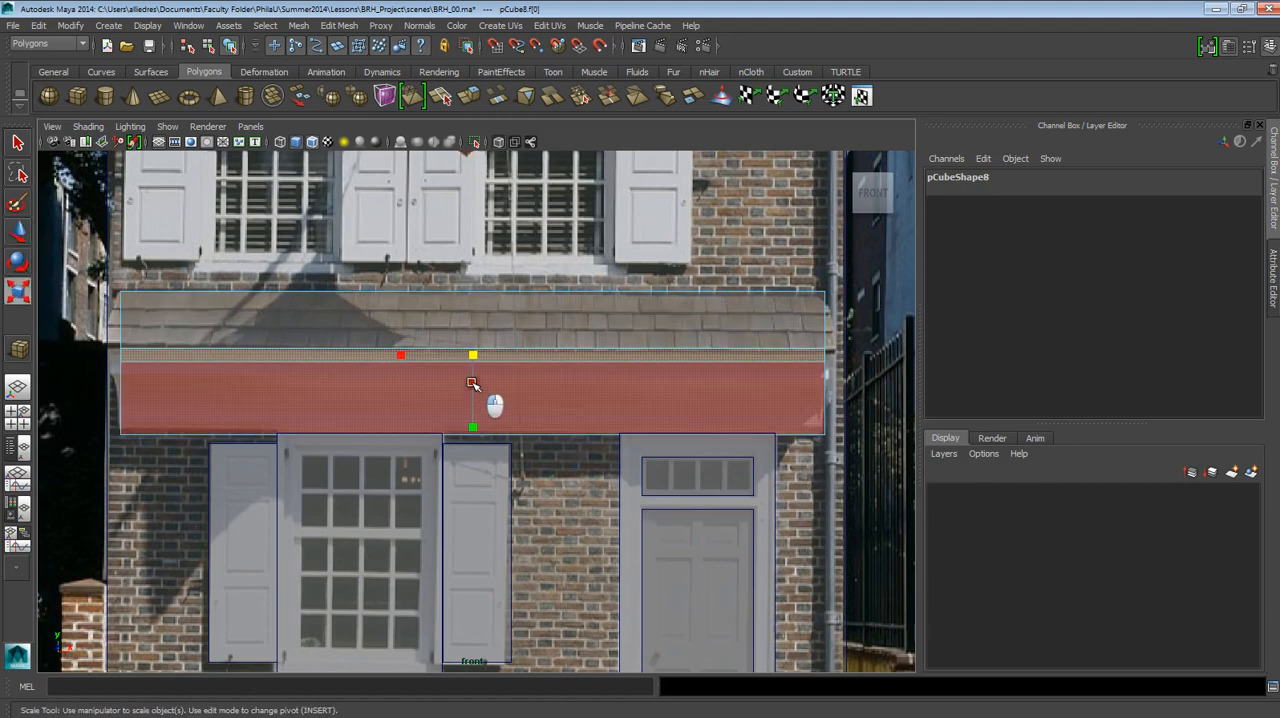
click(472, 383)
key(ctrl+z)
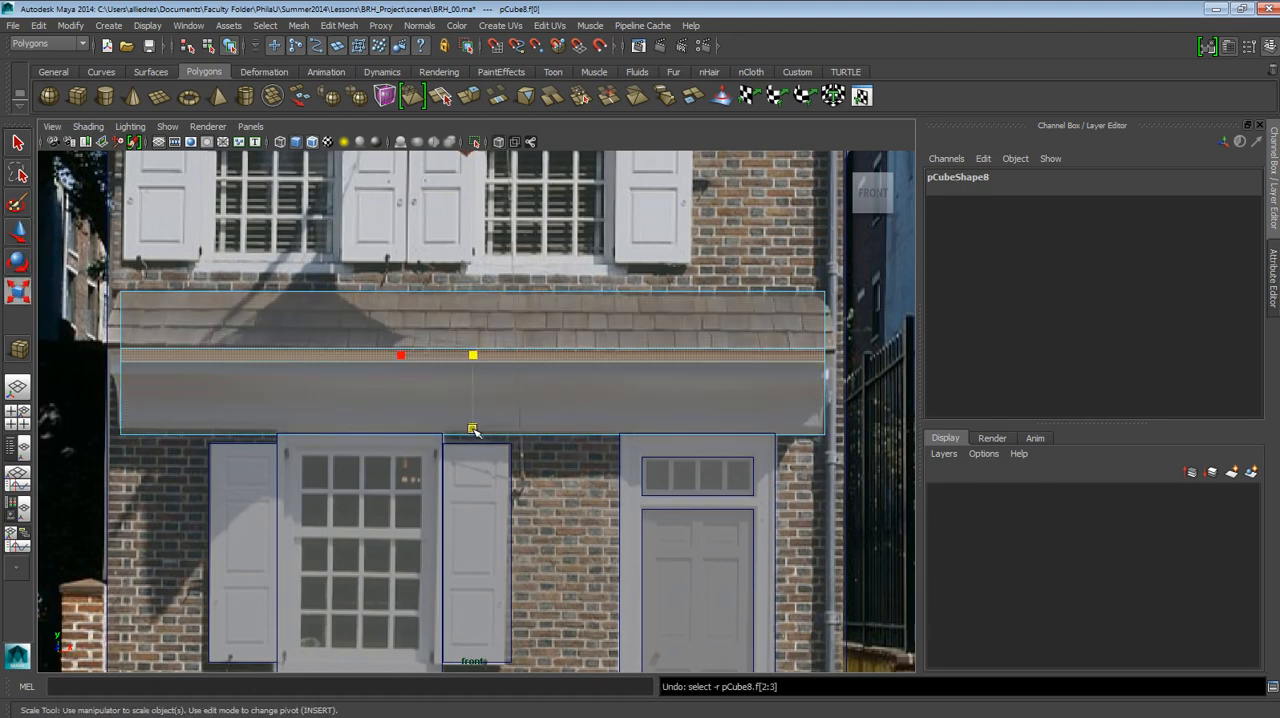
drag(473, 430, 475, 388)
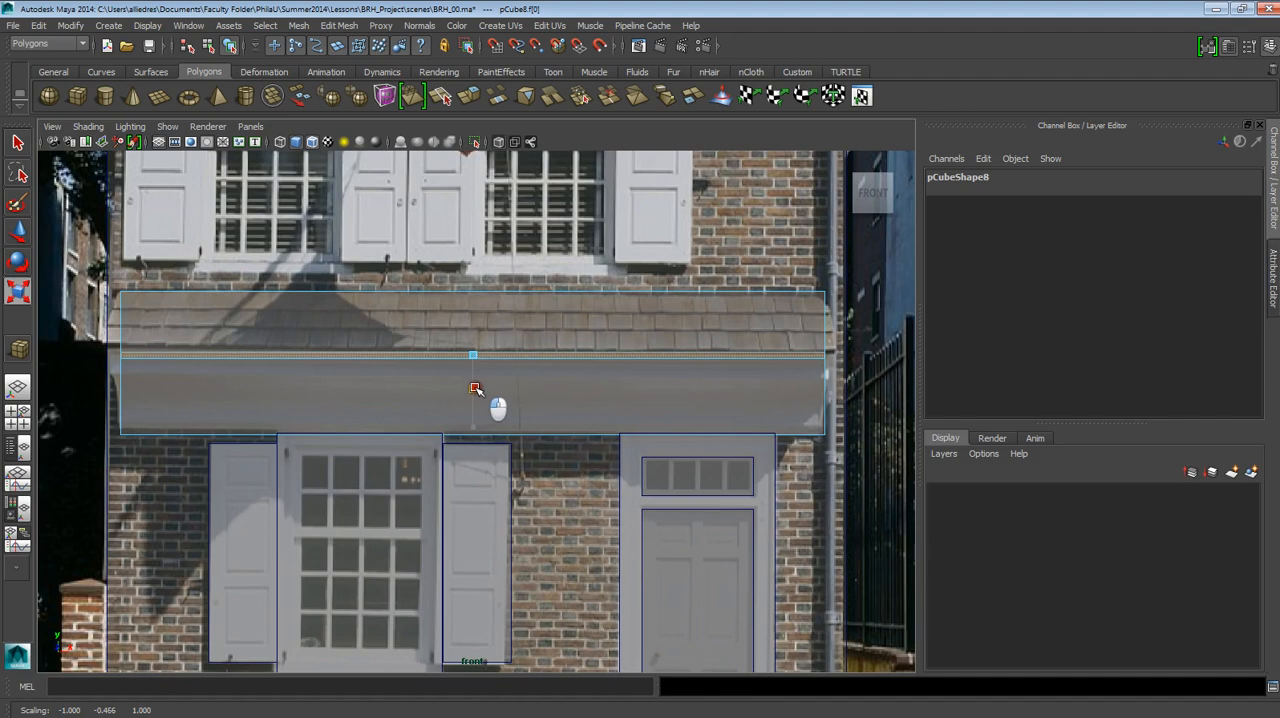
key(w)
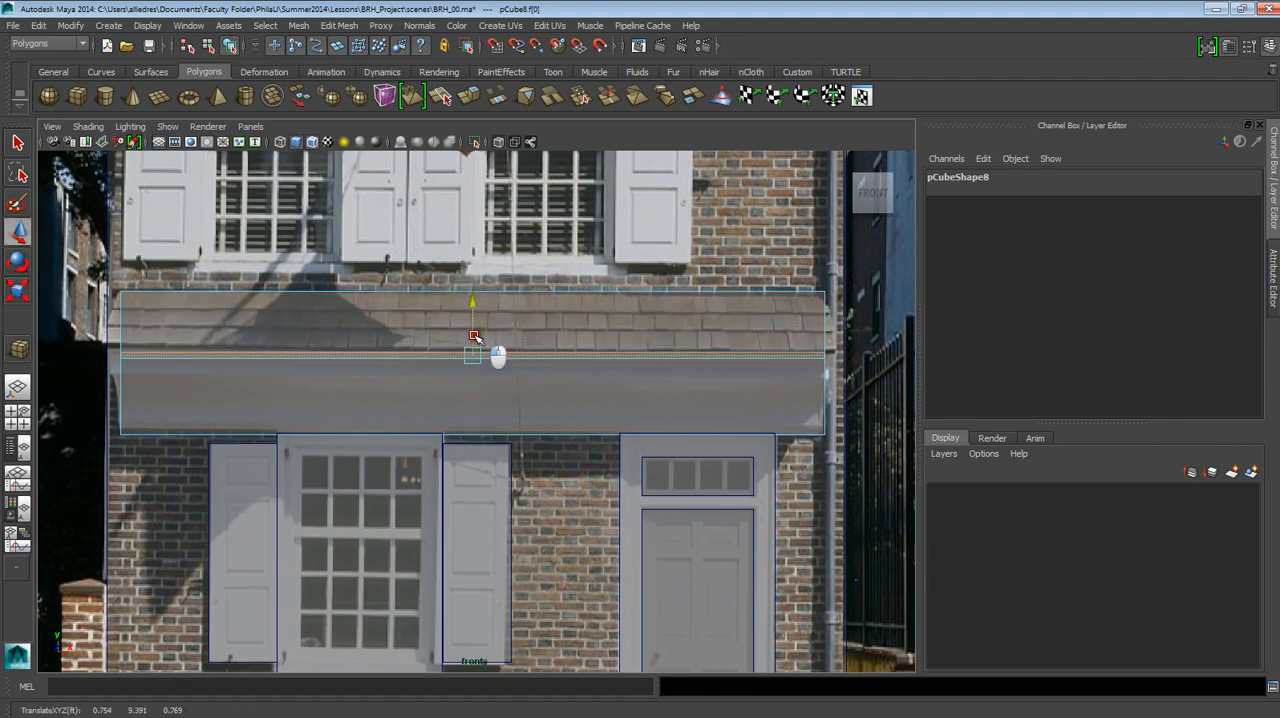
drag(474, 336, 474, 334)
right_drag(645, 373, 685, 354)
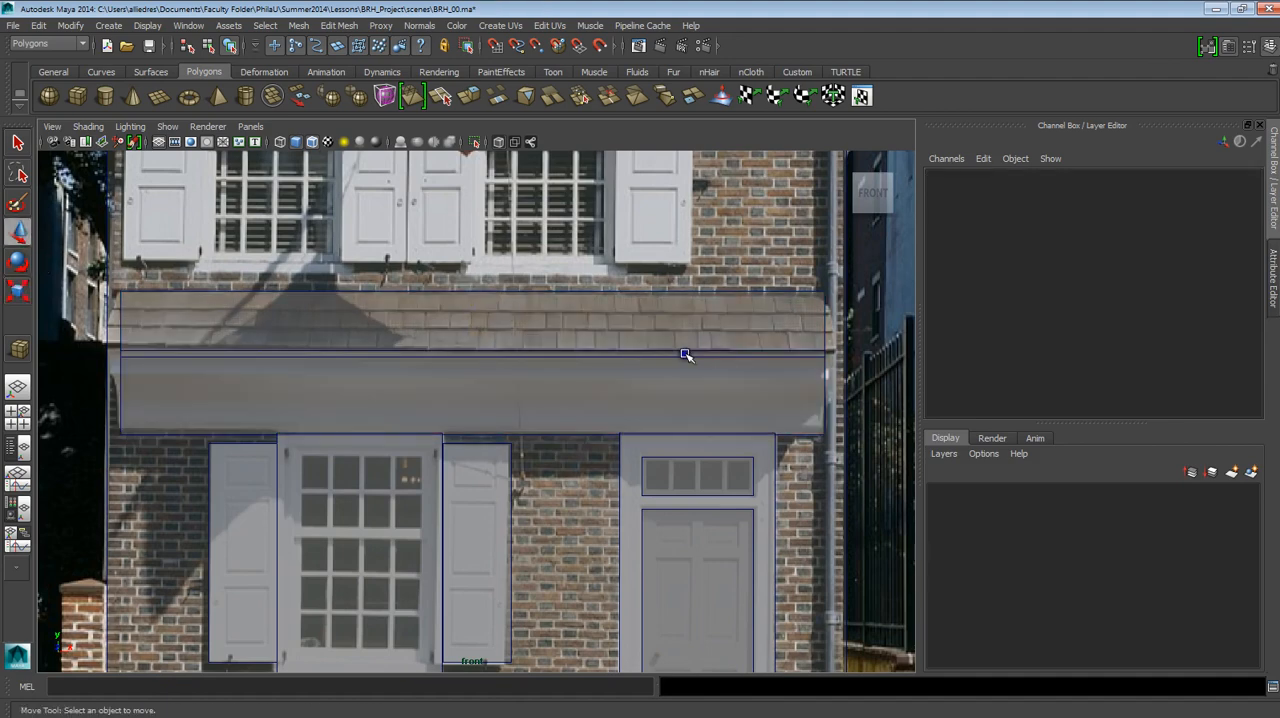
click(685, 354)
click(686, 321)
Examine the projecting cornice roof and the blocked-out facade from the side and front in the perspective view.
alt+drag(467, 409, 478, 419)
alt+right_drag(478, 419, 523, 413)
alt+drag(523, 413, 542, 414)
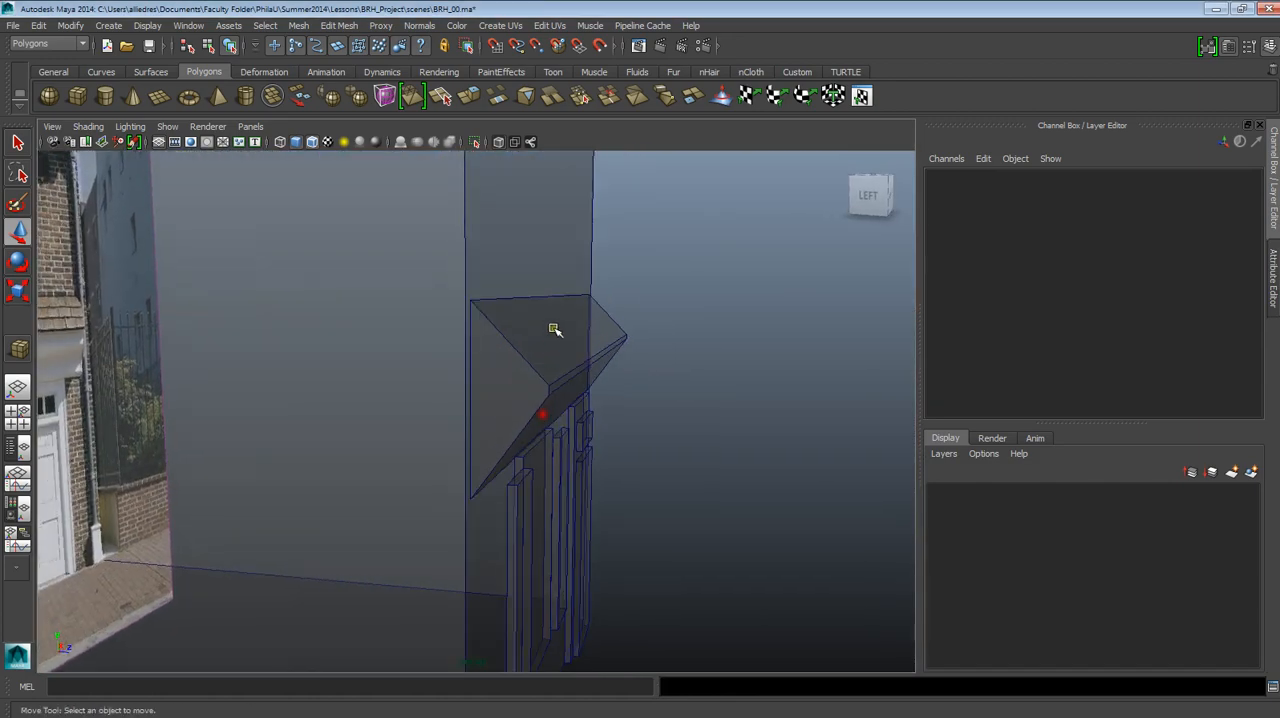
alt+drag(626, 370, 632, 400)
scroll(563, 374, down, 5)
alt+middle_drag(632, 398, 661, 427)
alt+drag(661, 427, 622, 439)
alt+middle_drag(622, 439, 683, 420)
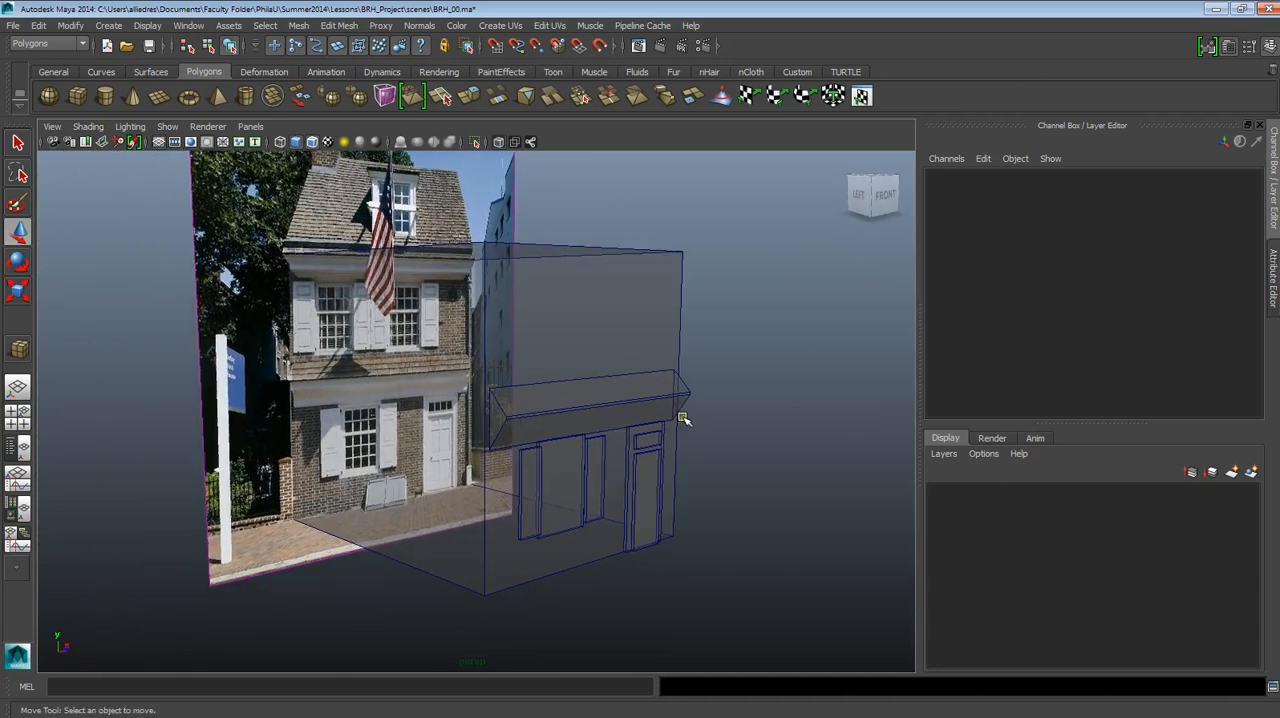
scroll(683, 420, up, 5)
mouse_move(683, 420)
alt+mouse_down()
mouse_move(663, 423)
mouse_move(680, 426)
alt+mouse_up()
alt+middle_drag(652, 434, 655, 469)
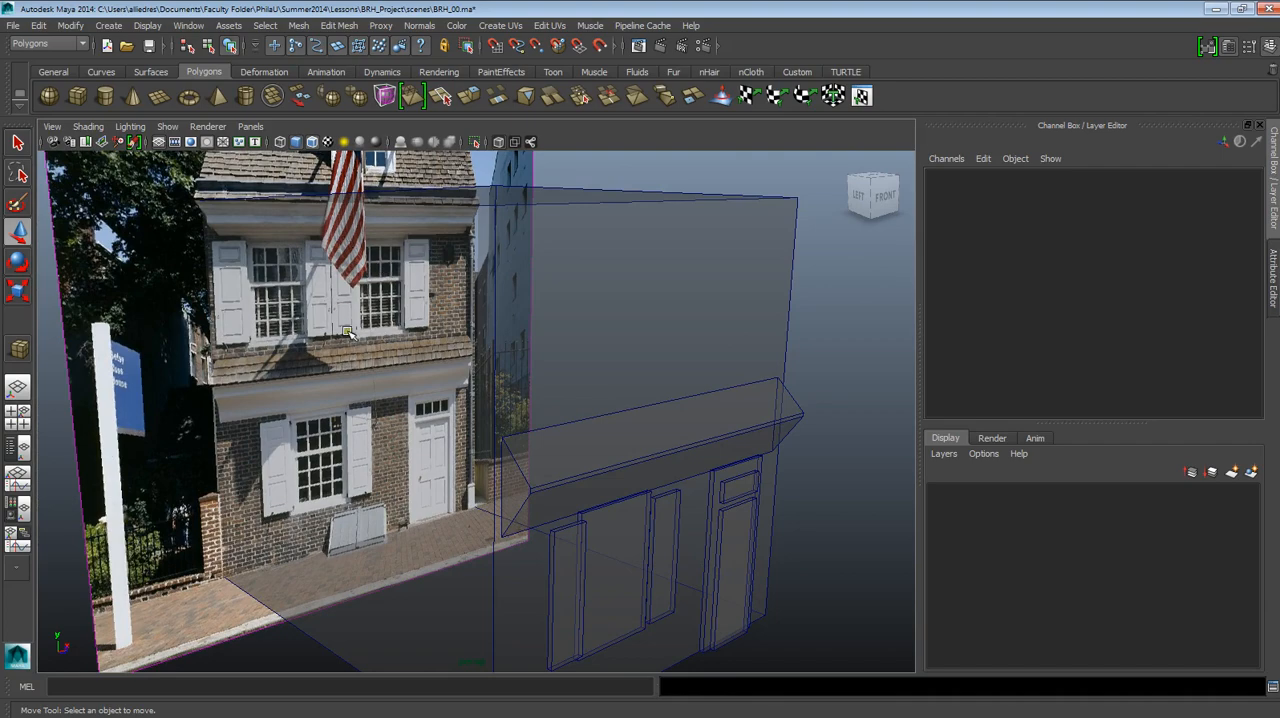
alt+drag(348, 333, 394, 374)
scroll(618, 558, down, 5)
alt+middle_drag(620, 560, 602, 477)
scroll(602, 399, up, 5)
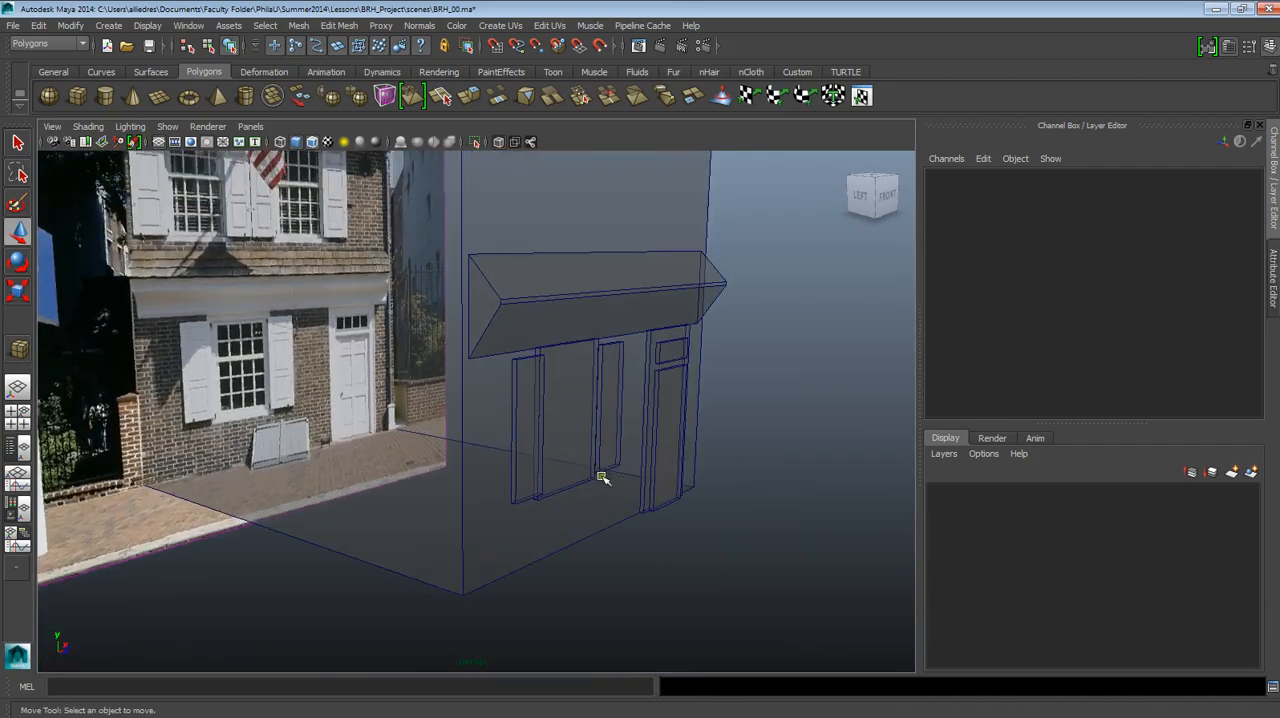
alt+drag(602, 477, 452, 408)
Duplicate the ground-floor window slab with both its shutters and raise the copies to the second floor, to Translate Y 12.411 for the right shutter.
click(472, 400)
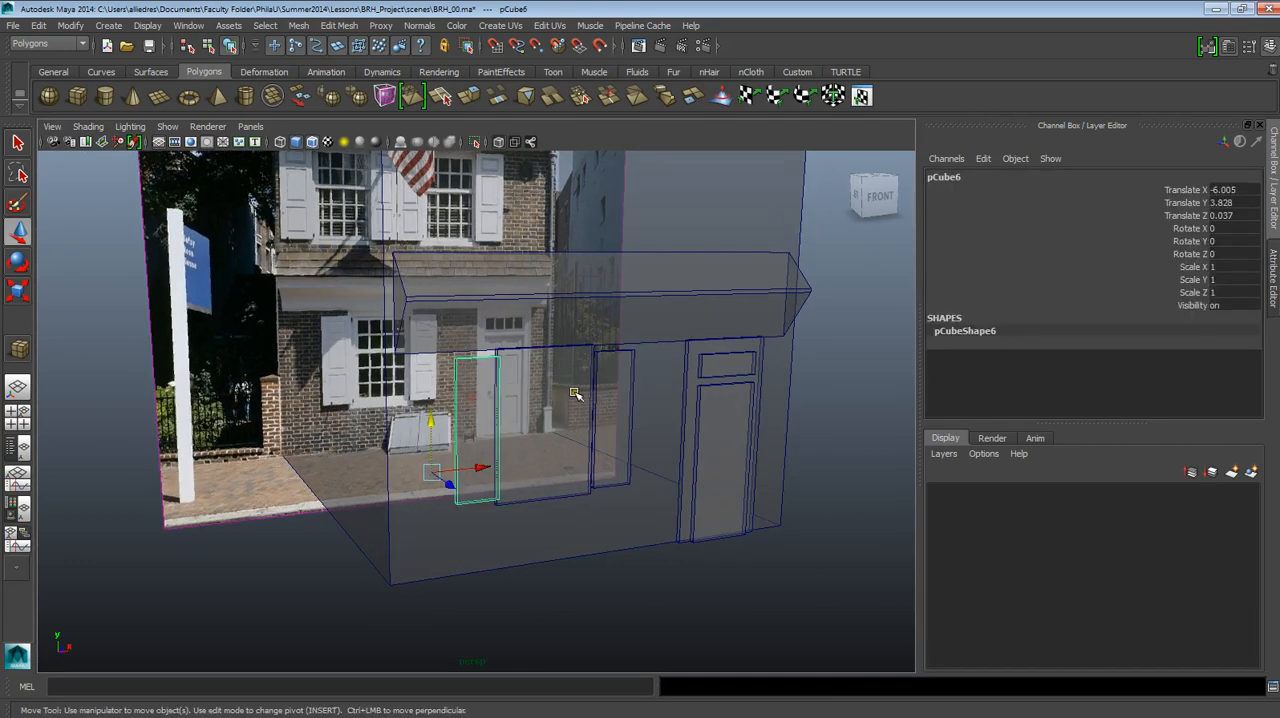
scroll(600, 408, down, 5)
alt+middle_drag(588, 411, 556, 403)
scroll(529, 422, up, 5)
click(528, 422)
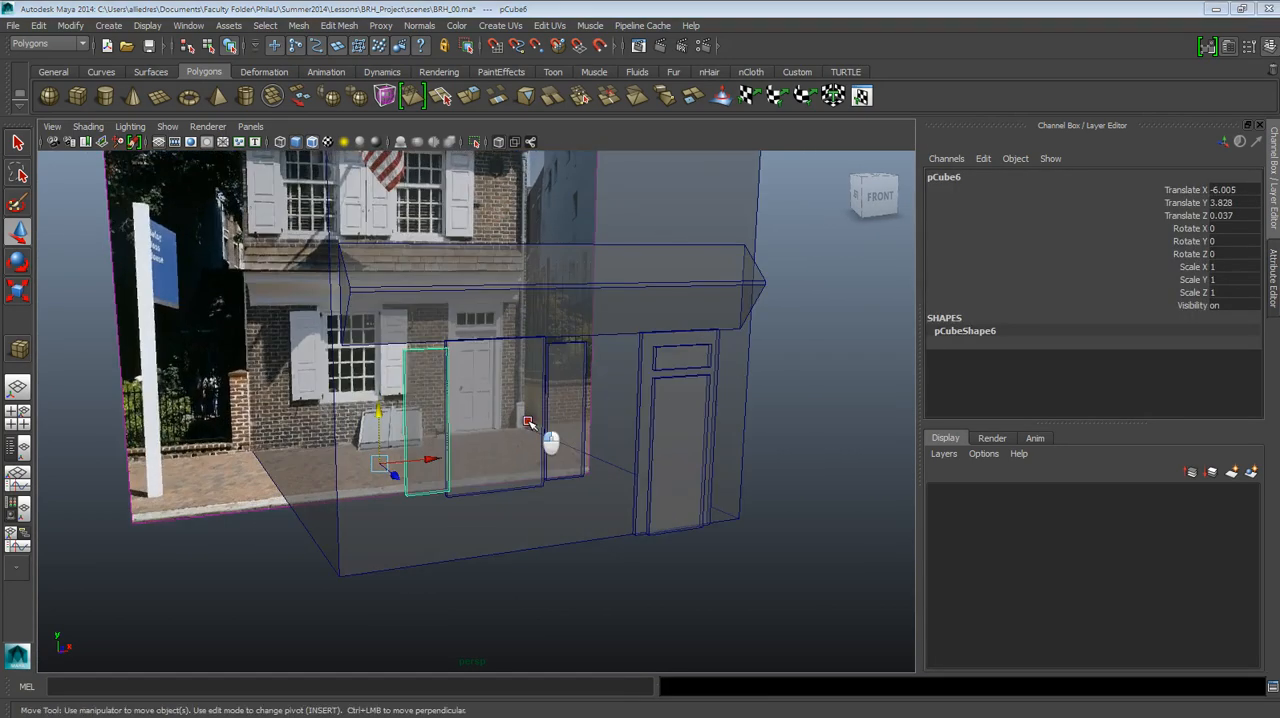
drag(528, 422, 529, 445)
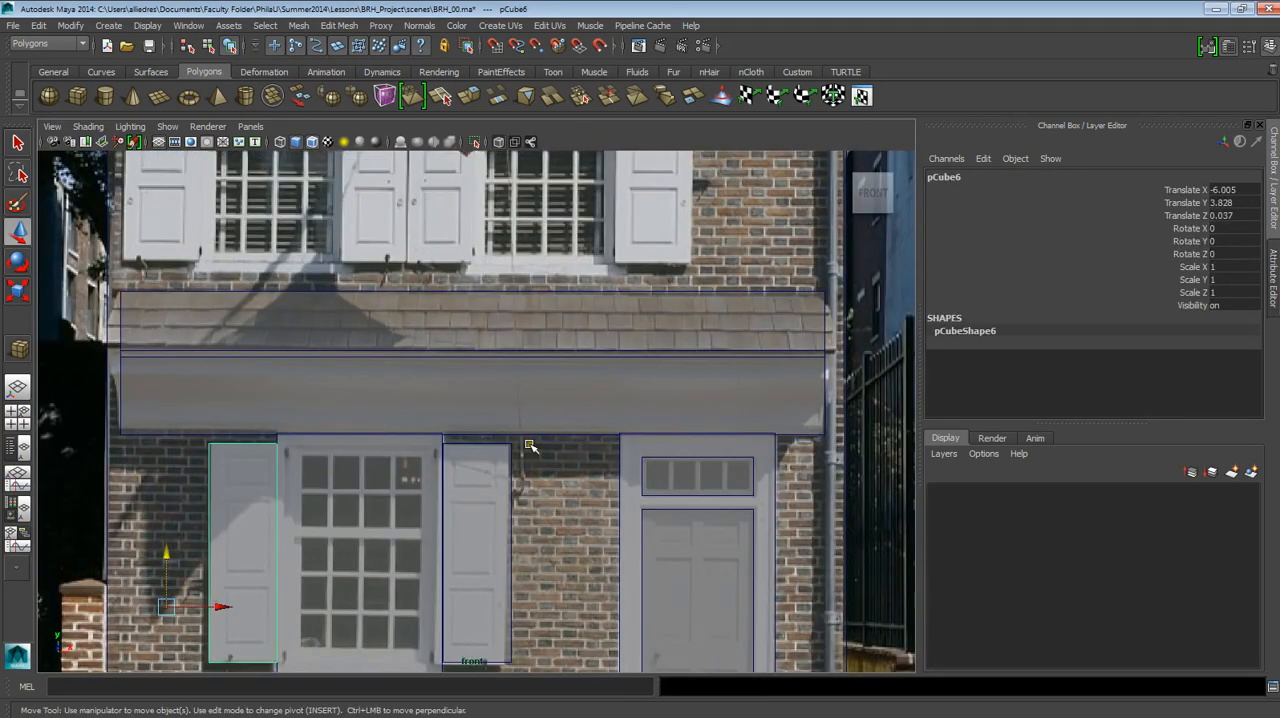
alt+middle_drag(473, 458, 512, 417)
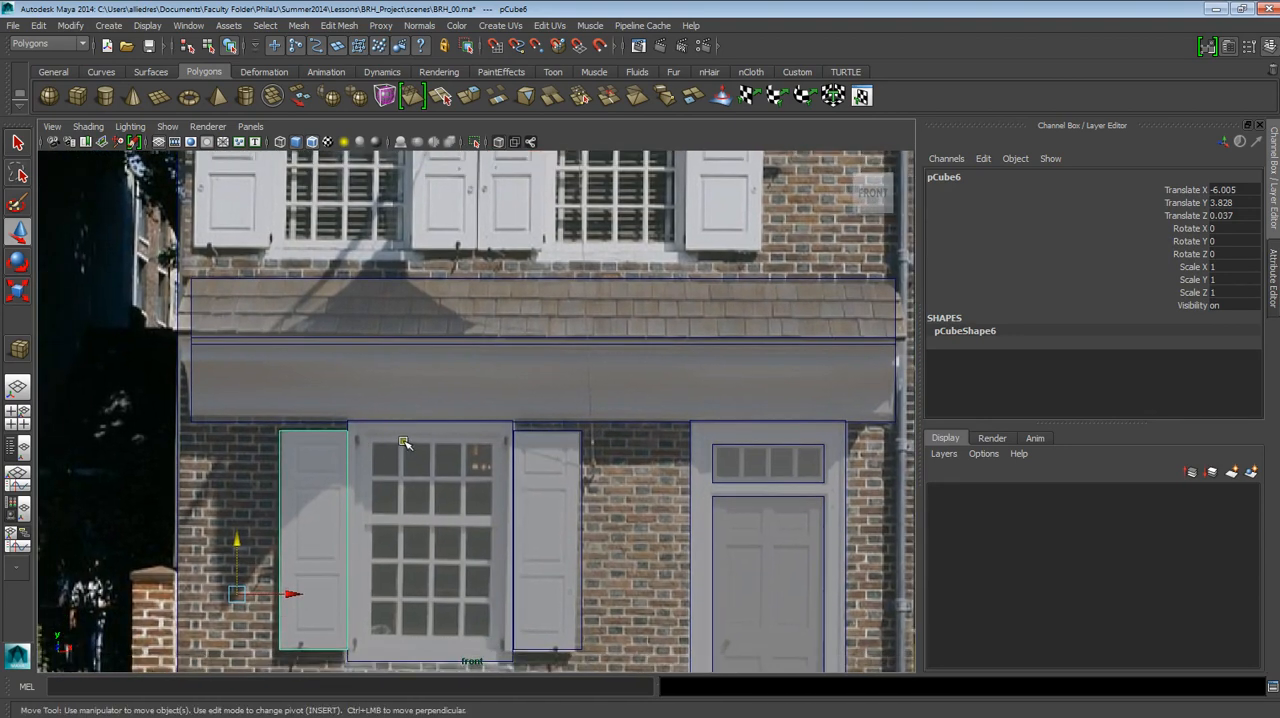
shift+click(443, 429)
shift+click(532, 437)
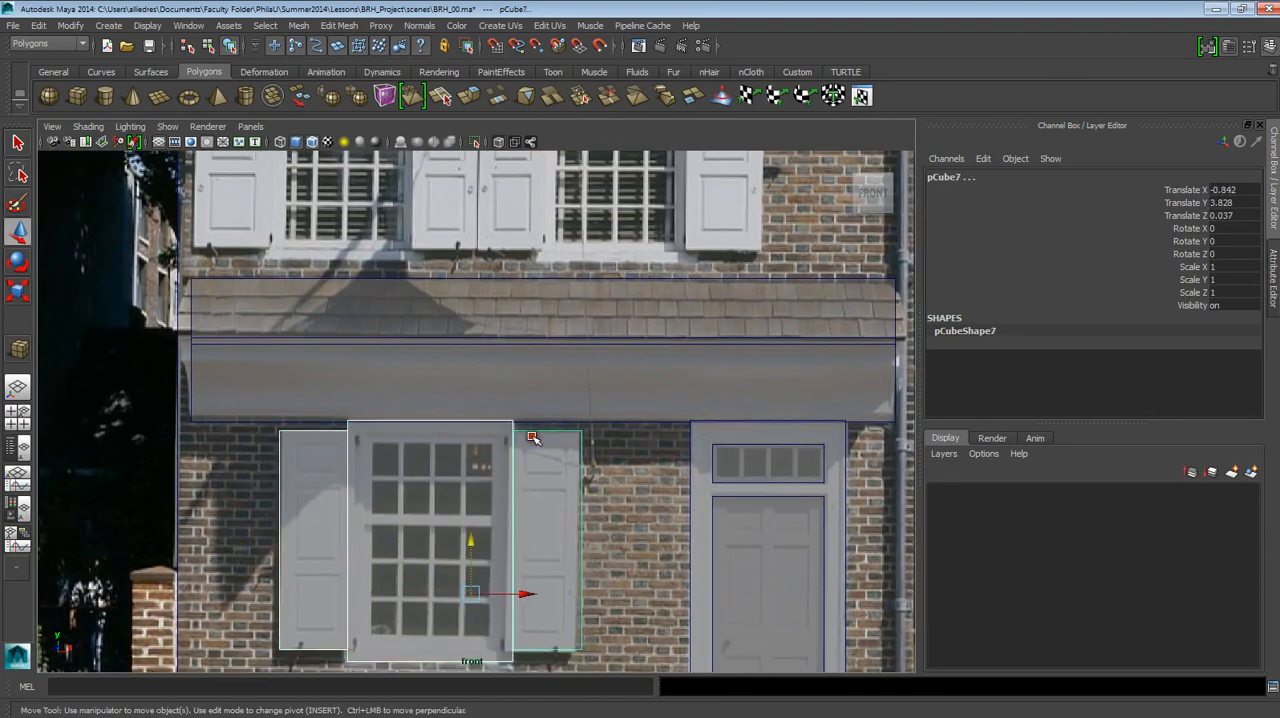
alt+middle_drag(526, 437, 592, 473)
scroll(592, 473, down, 5)
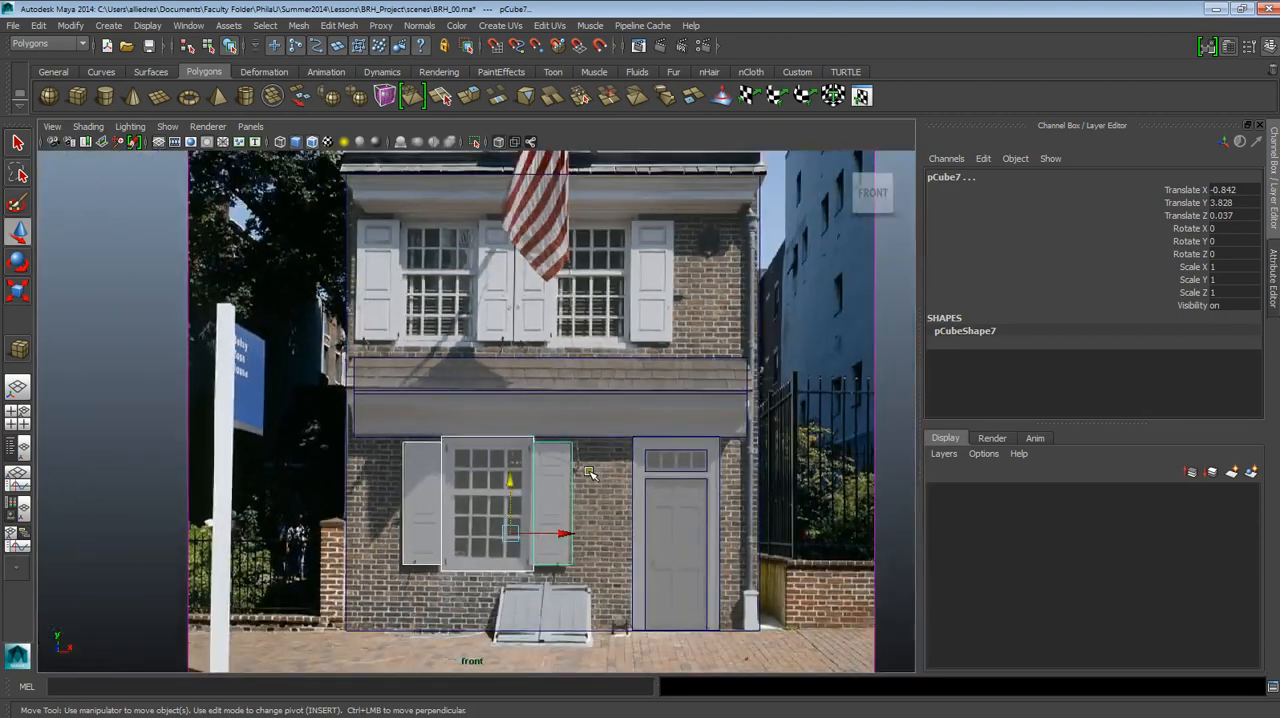
scroll(590, 473, up, 2)
scroll(535, 473, down, 1)
scroll(532, 471, up, 1)
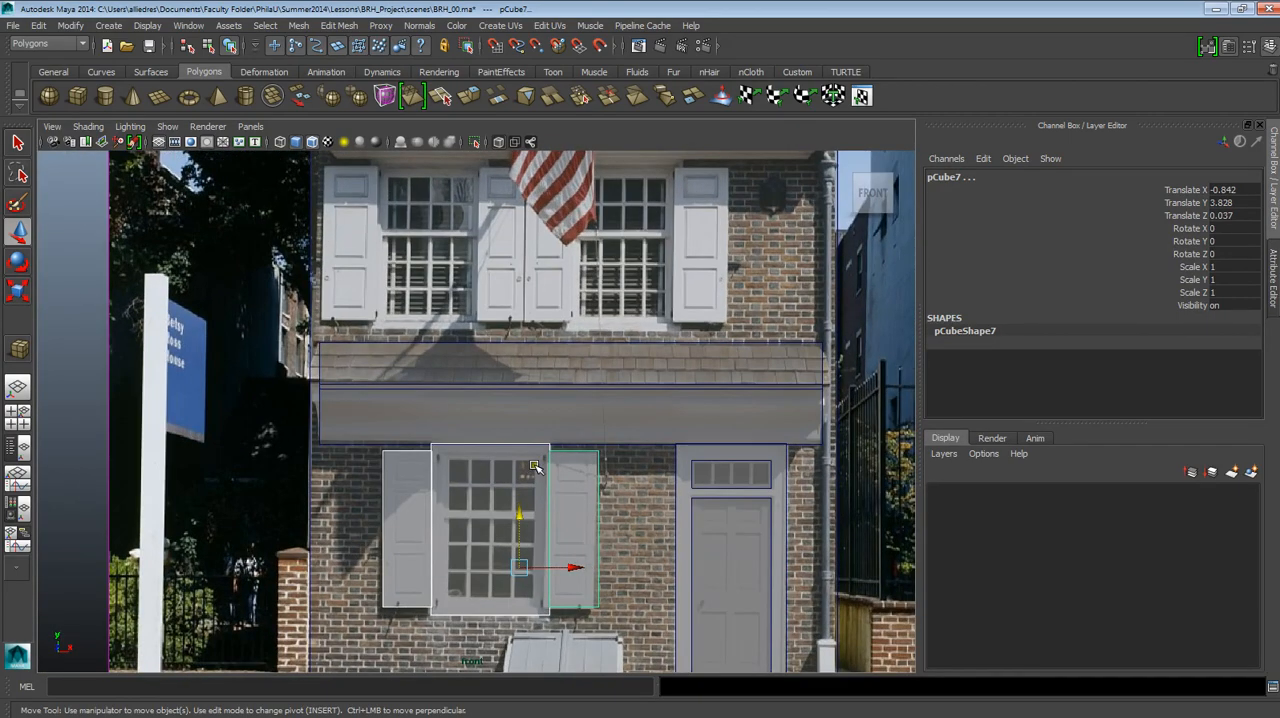
key(ctrl+d)
drag(516, 527, 519, 250)
Move the copied window and shutters over the second floor's left window, with the right shutter at Translate X -3.025 and Y 12.634.
alt+middle_drag(544, 290, 599, 412)
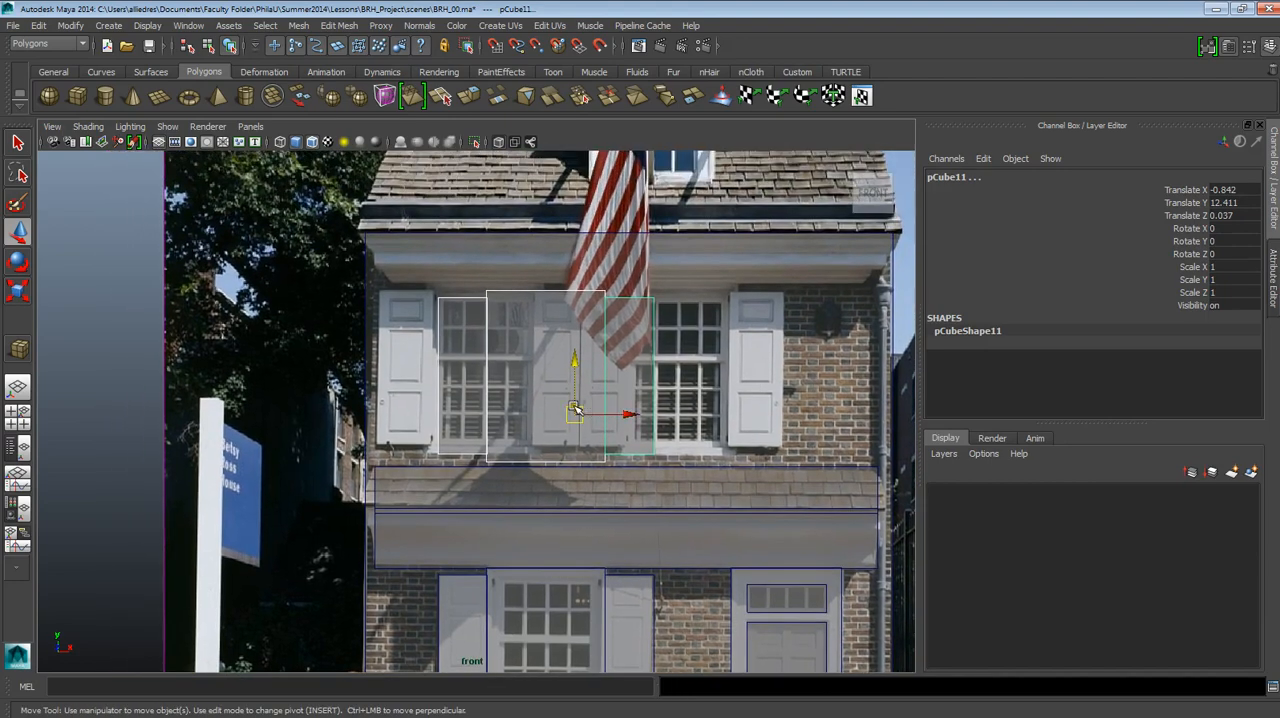
drag(571, 409, 504, 404)
scroll(508, 402, down, 3)
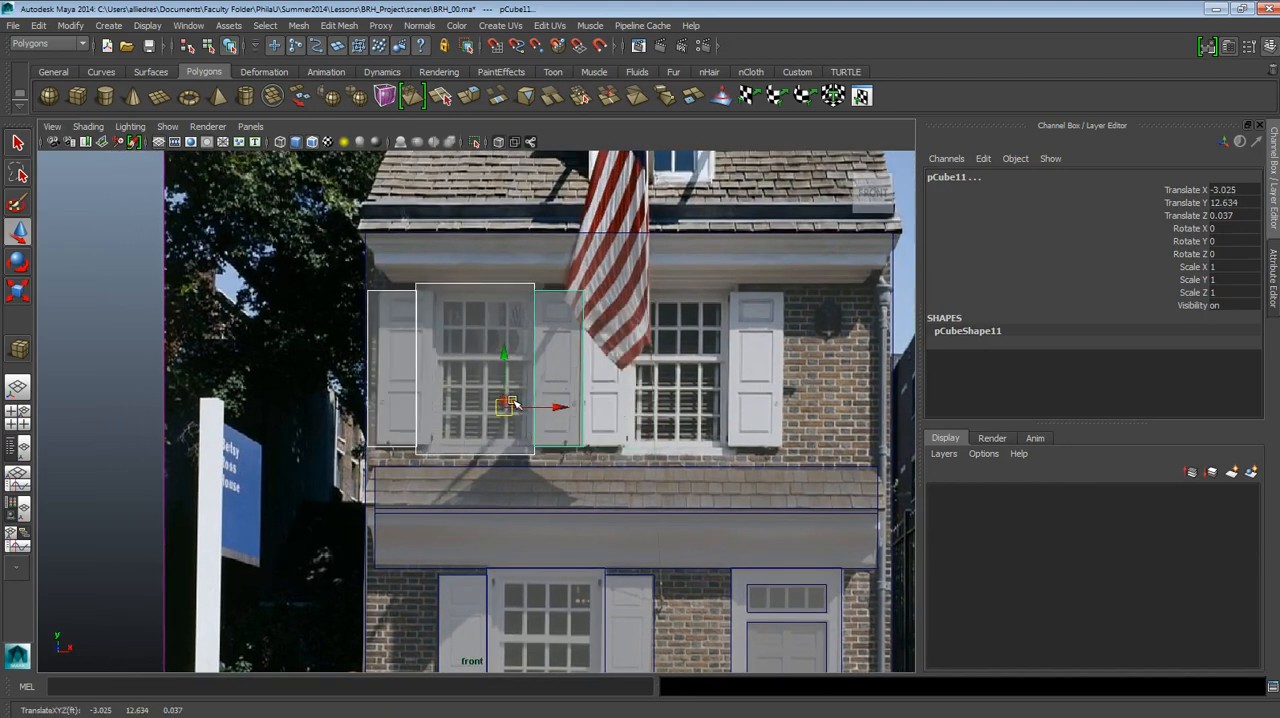
scroll(580, 420, up, 4)
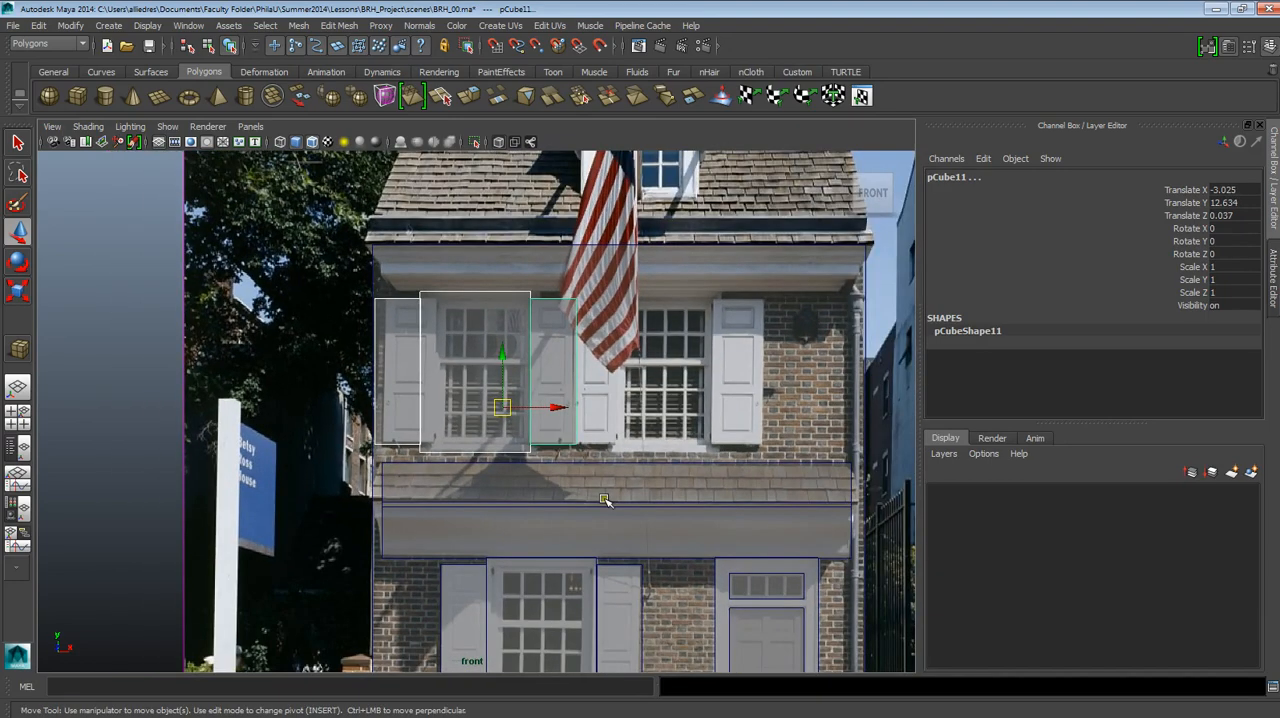
Compare the ground-floor window and shutter slabs with the copies placed over the second floor's left window.
alt+middle_drag(600, 494, 586, 397)
scroll(587, 402, up, 2)
scroll(587, 402, down, 1)
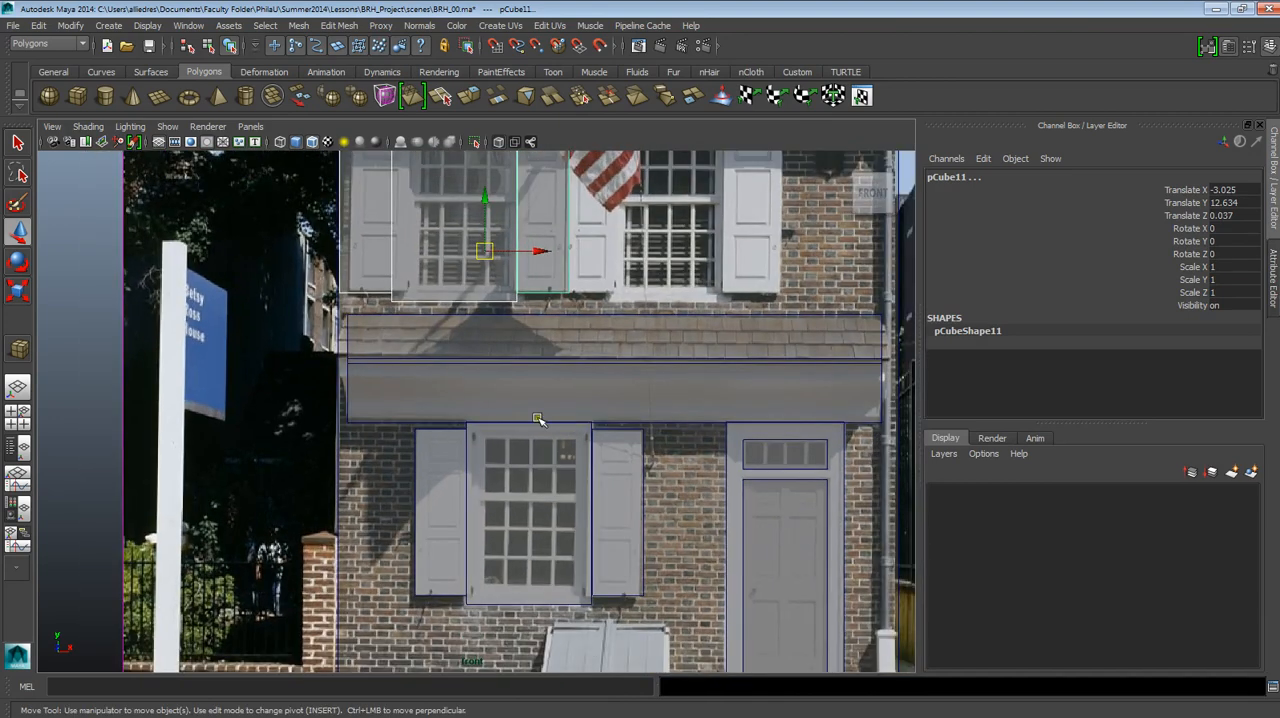
click(18, 234)
click(424, 458)
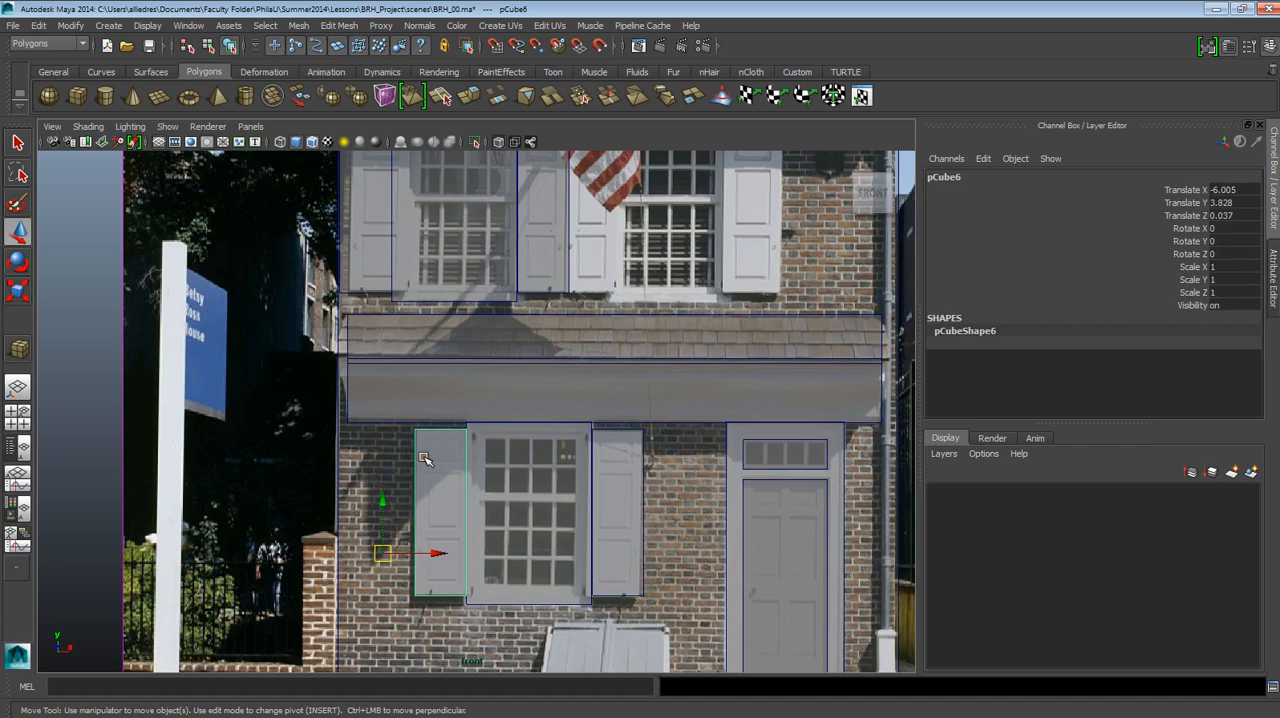
click(550, 470)
shift+click(620, 467)
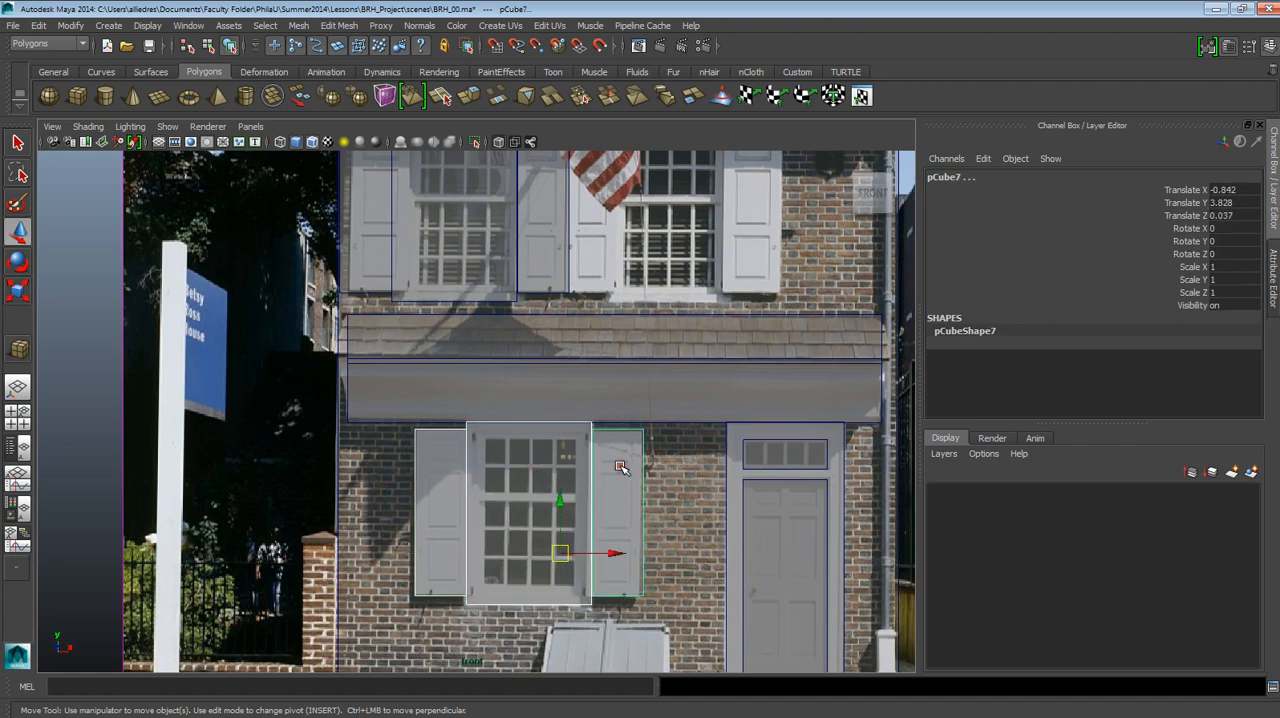
alt+middle_drag(627, 372, 634, 452)
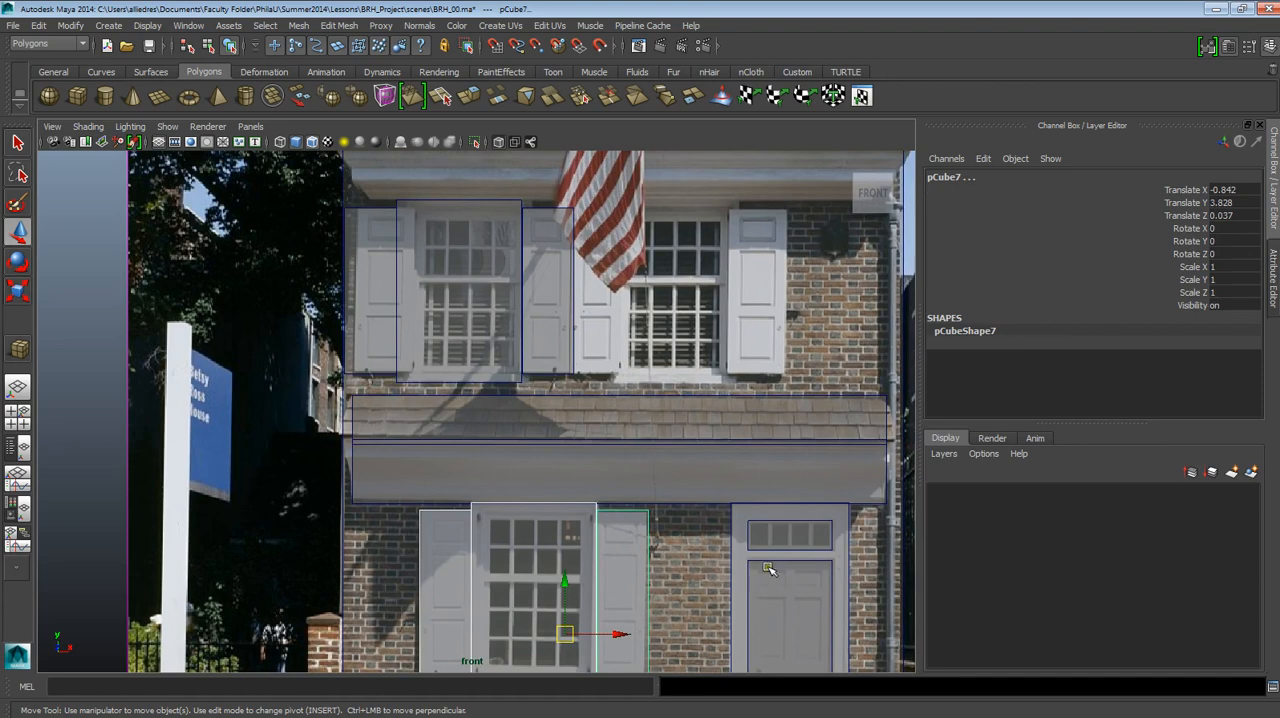
alt+right_drag(548, 280, 640, 250)
alt+middle_drag(611, 261, 634, 411)
scroll(634, 411, up, 1)
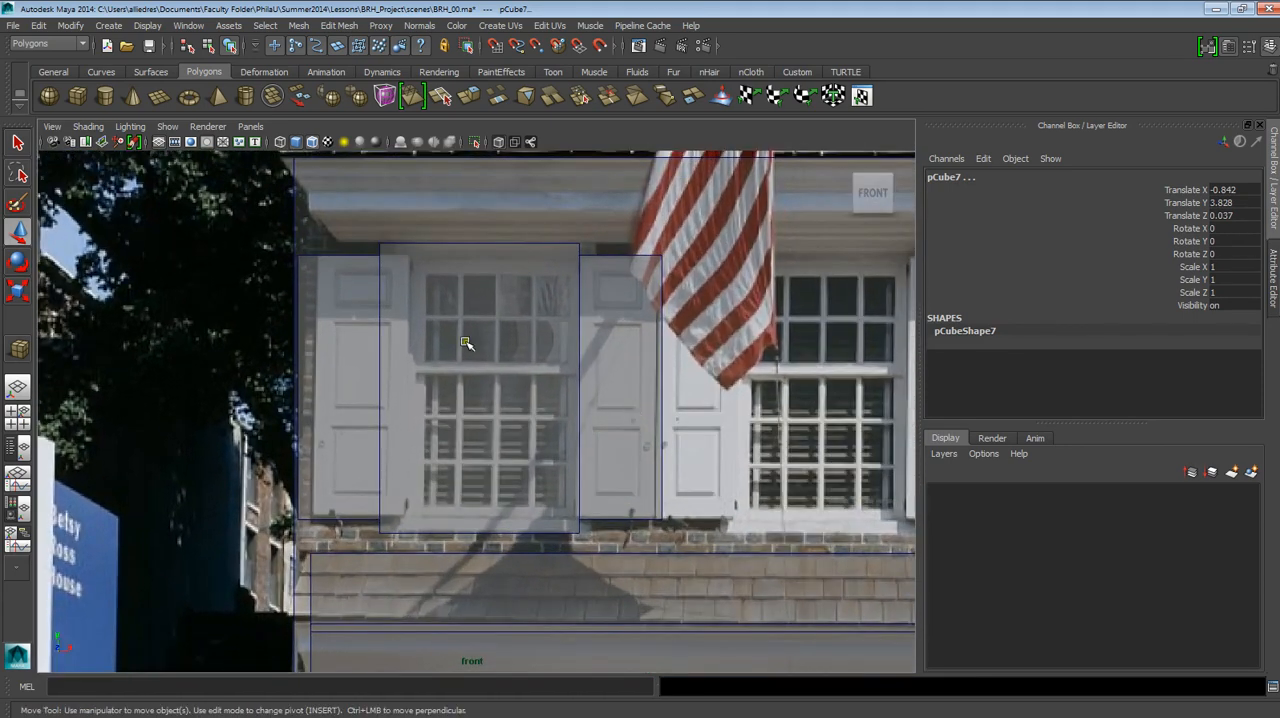
Shift the second-floor window slab and both shutters sideways together until the right shutter is at Translate X -2.687.
click(355, 263)
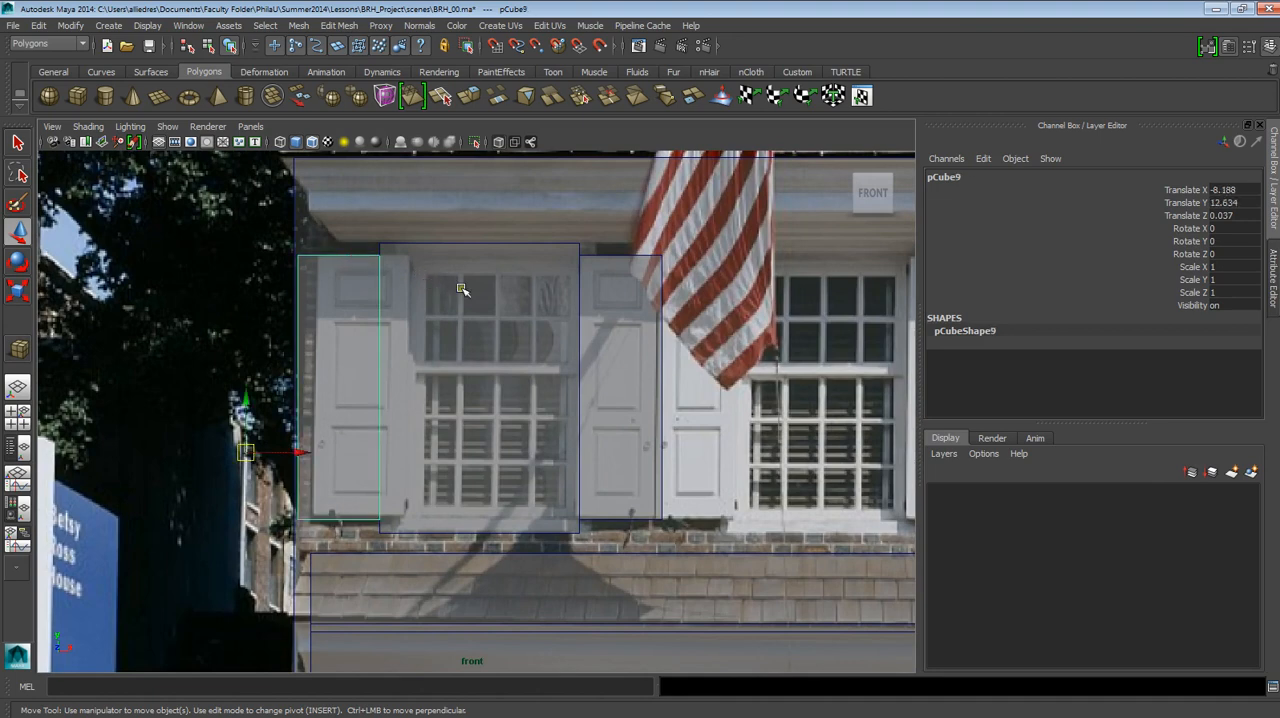
shift+click(466, 249)
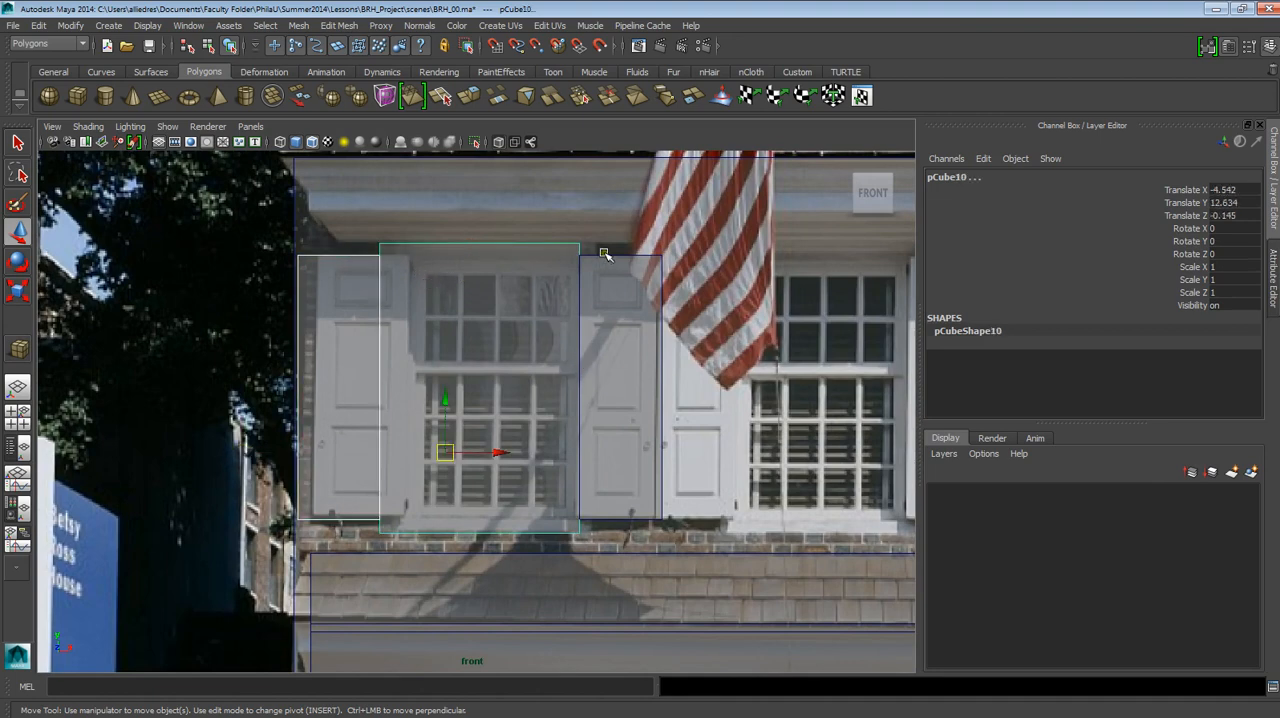
shift+click(604, 253)
mouse_move(580, 450)
mouse_down()
mouse_move(614, 454)
mouse_move(595, 452)
mouse_up()
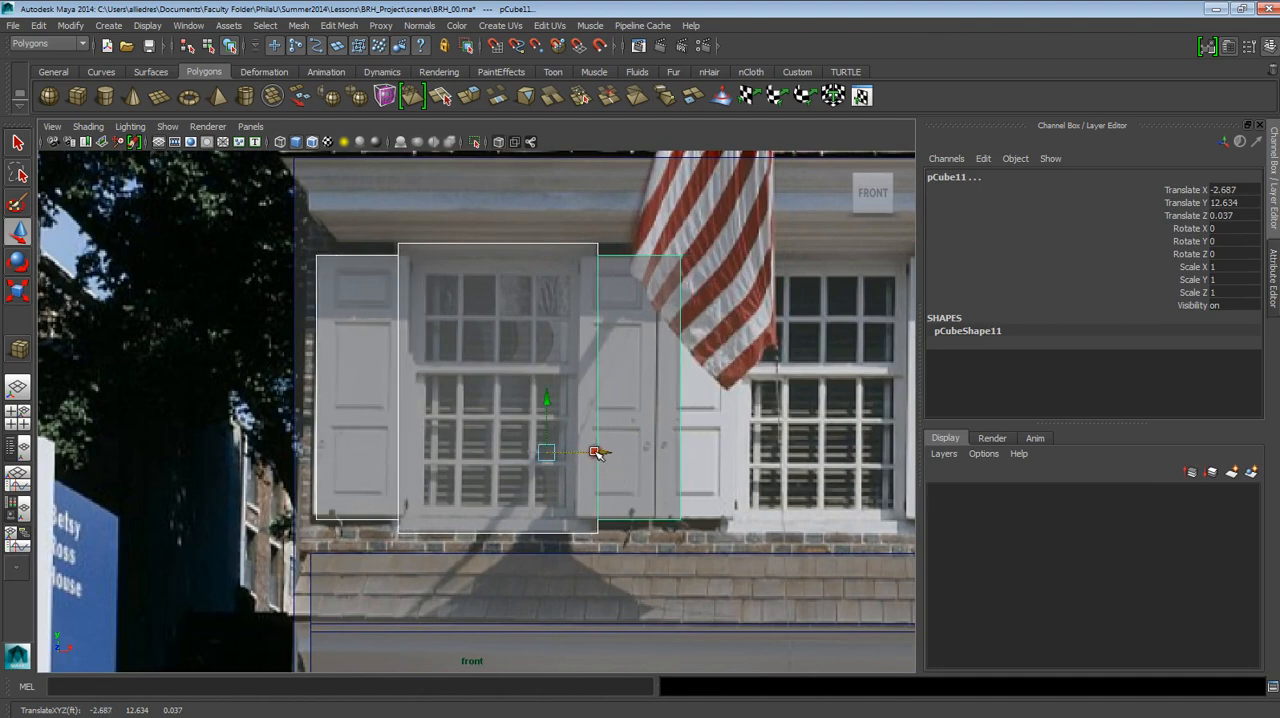
click(668, 427)
click(742, 446)
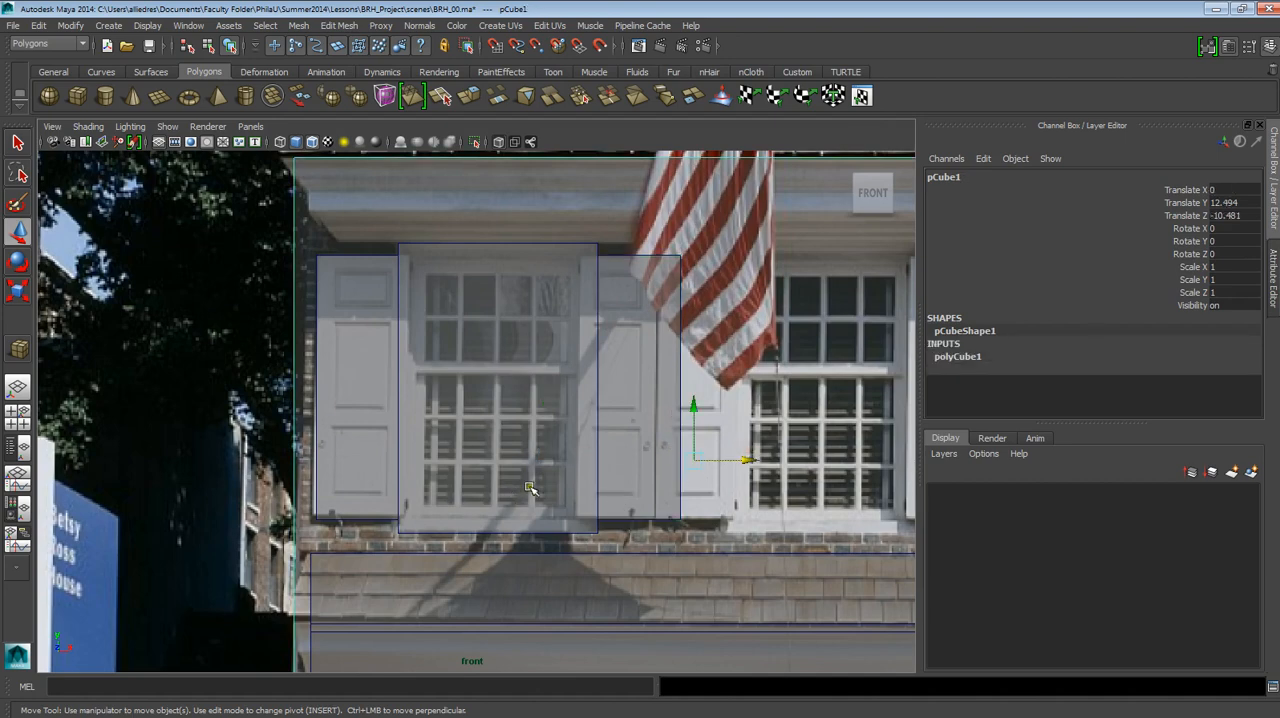
Delete the copied right shutter slab beside the second floor's left window.
click(636, 259)
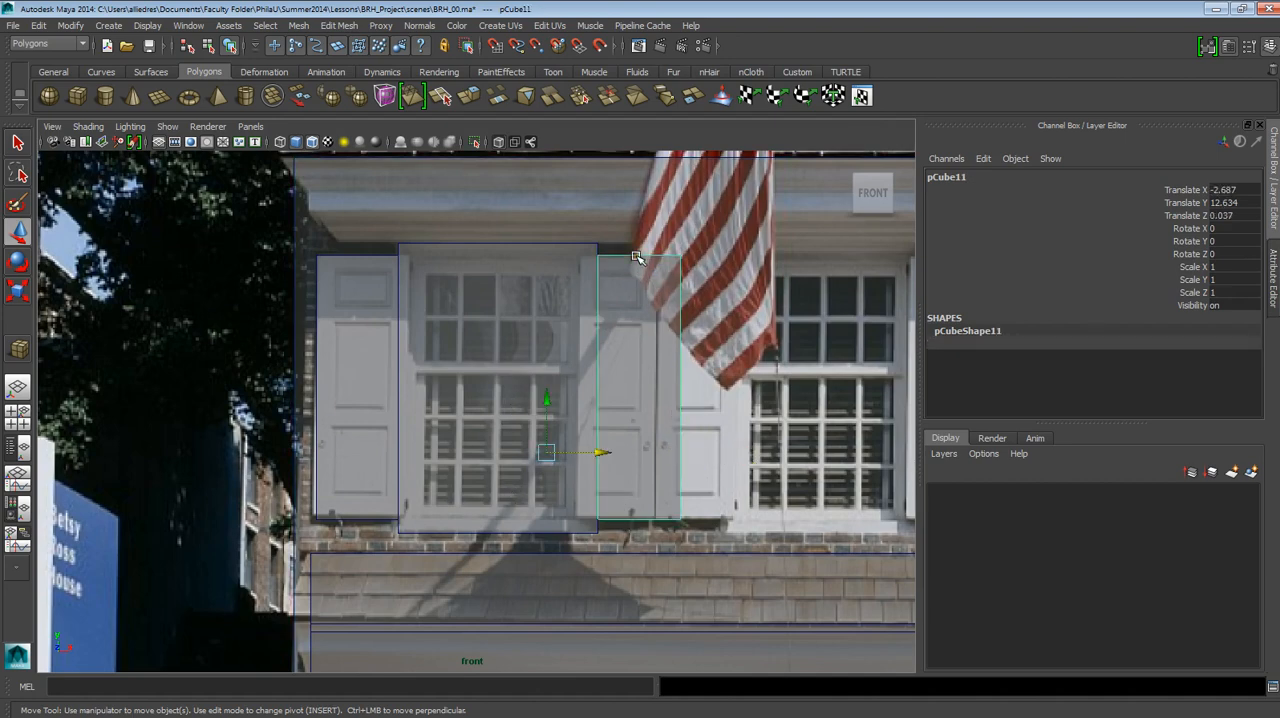
click(598, 261)
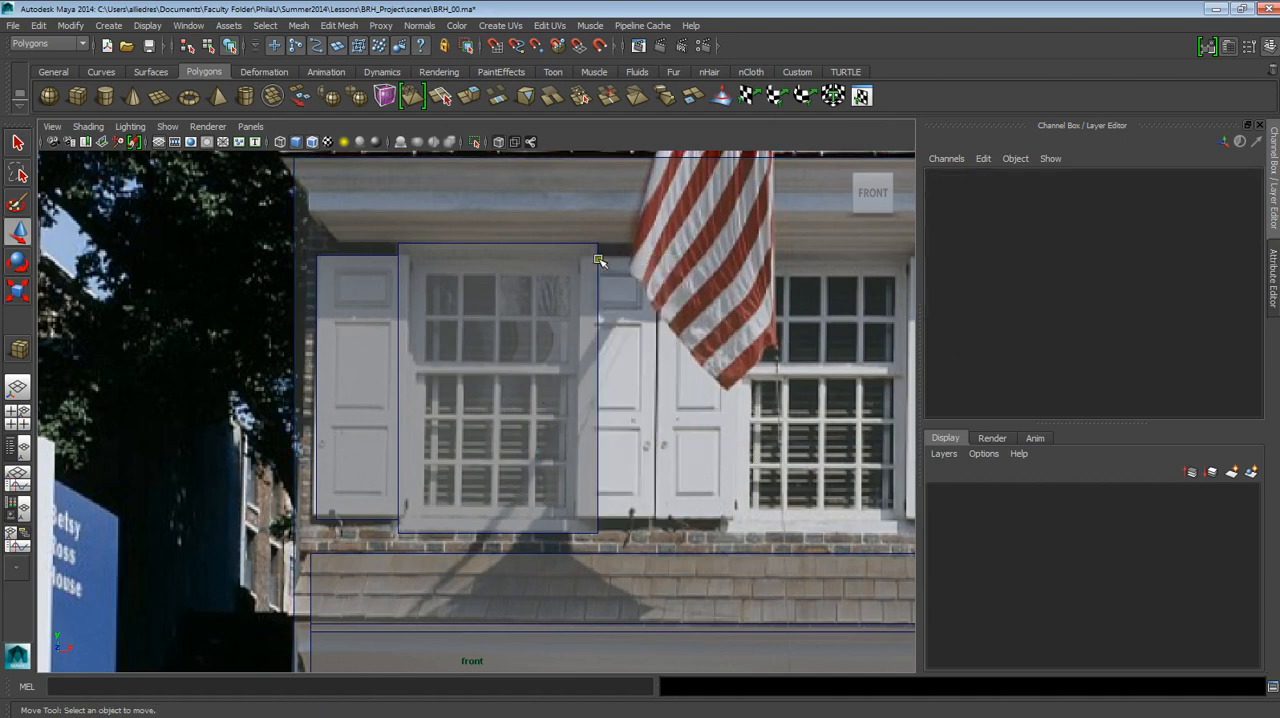
click(420, 256)
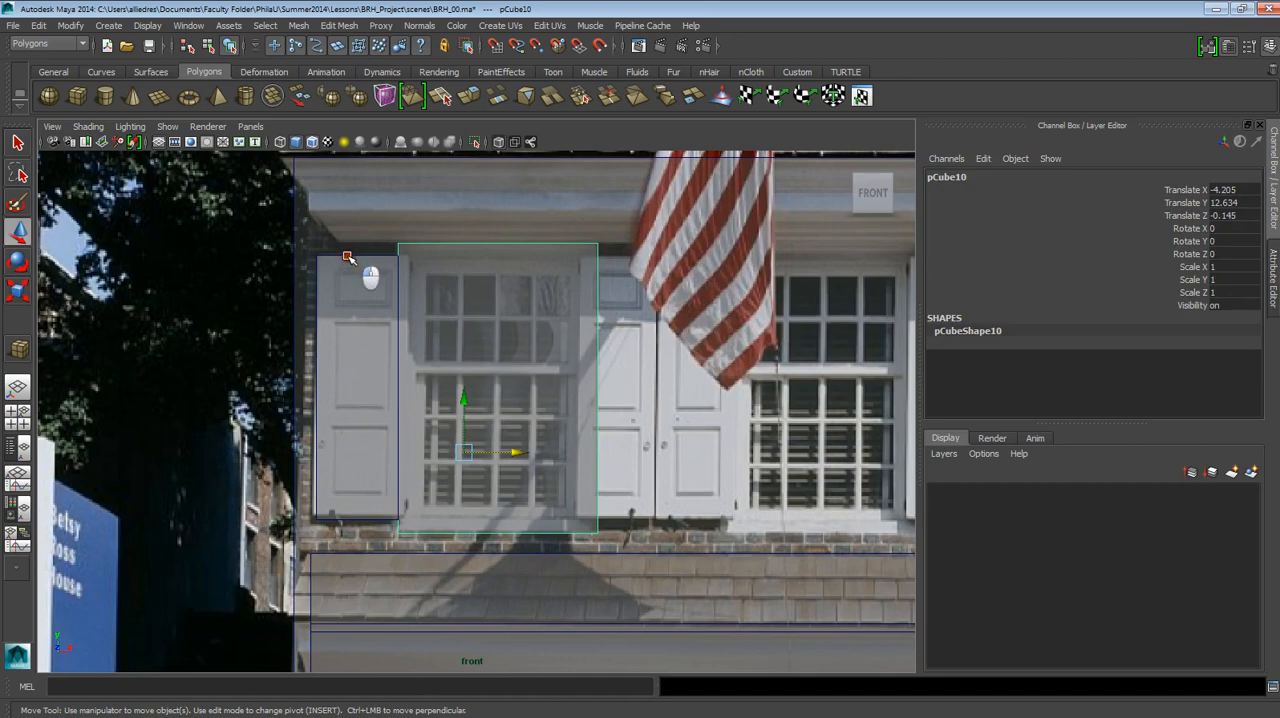
click(360, 268)
click(309, 260)
Examine how the shutters meet the window frame on the ground floor and second floor in the front view.
scroll(527, 375, down, 3)
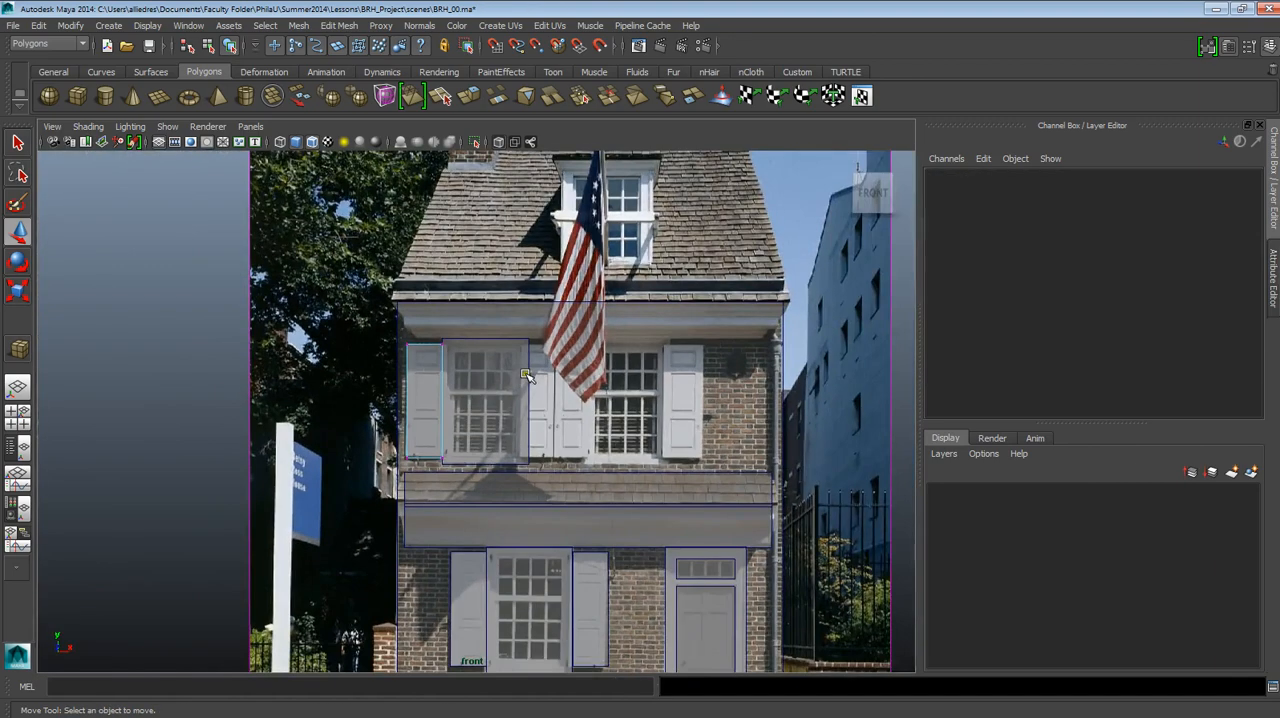
scroll(527, 375, down, 2)
scroll(527, 377, up, 4)
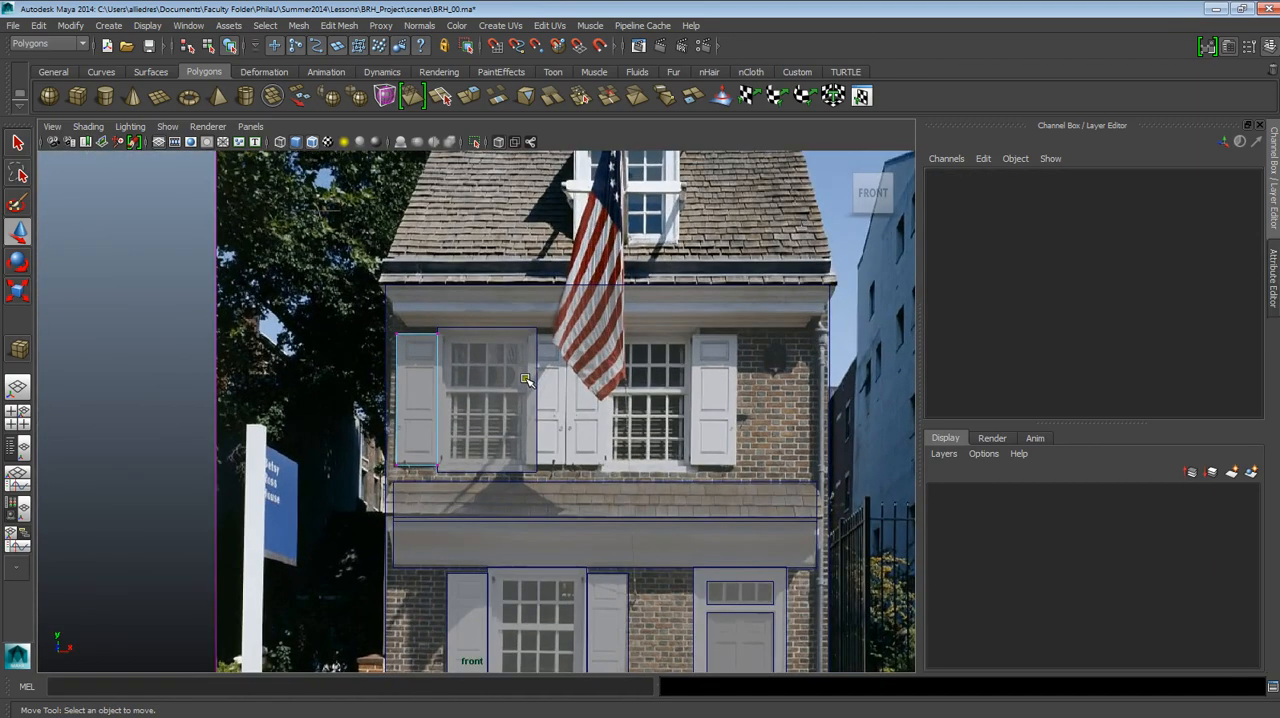
alt+middle_drag(527, 515, 551, 266)
alt+right_drag(551, 266, 580, 532)
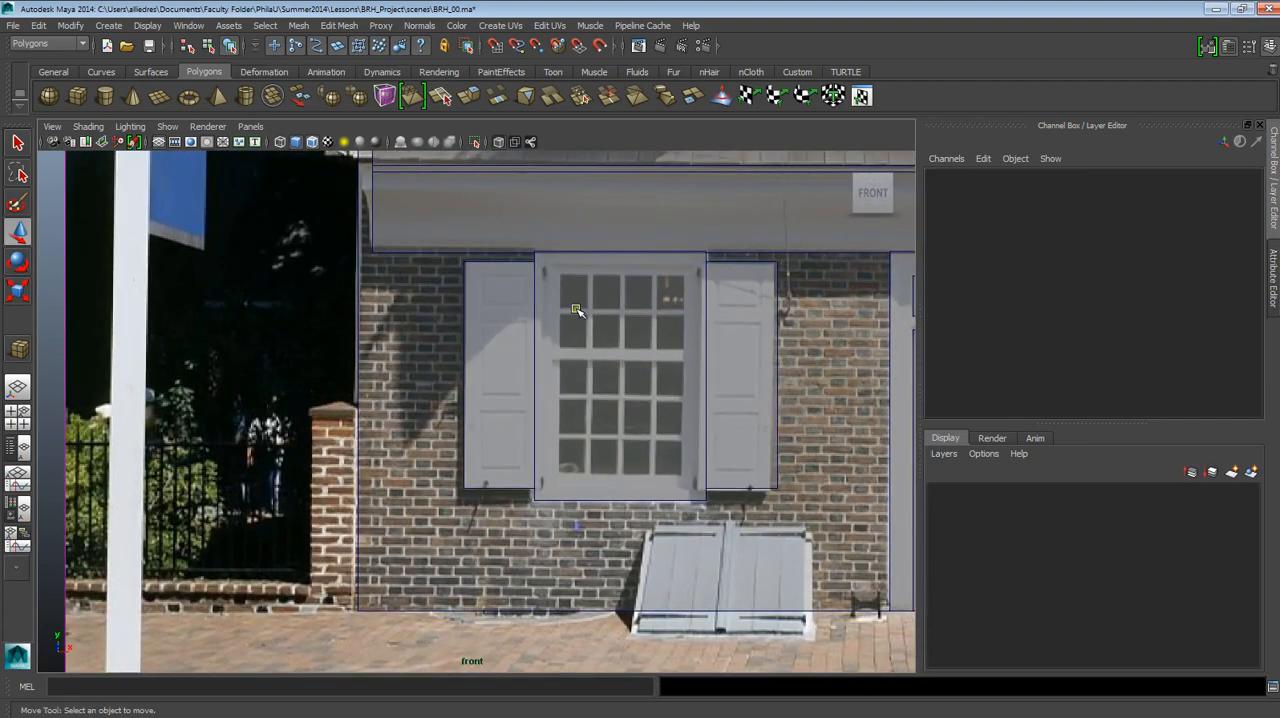
alt+middle_drag(577, 205, 598, 670)
alt+middle_drag(597, 451, 472, 413)
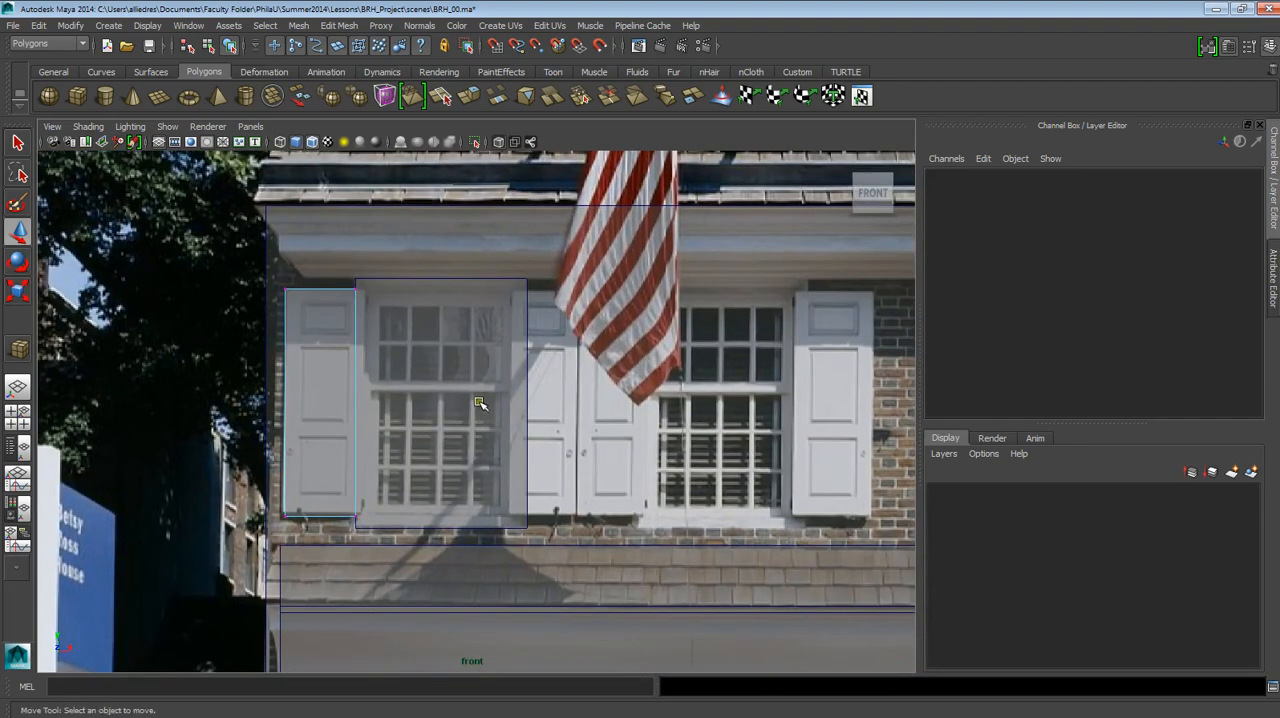
Undo the deletion of the second-floor right shutter slab.
key(ctrl+z)
key(ctrl+z)
key(ctrl+z)
key(ctrl+z)
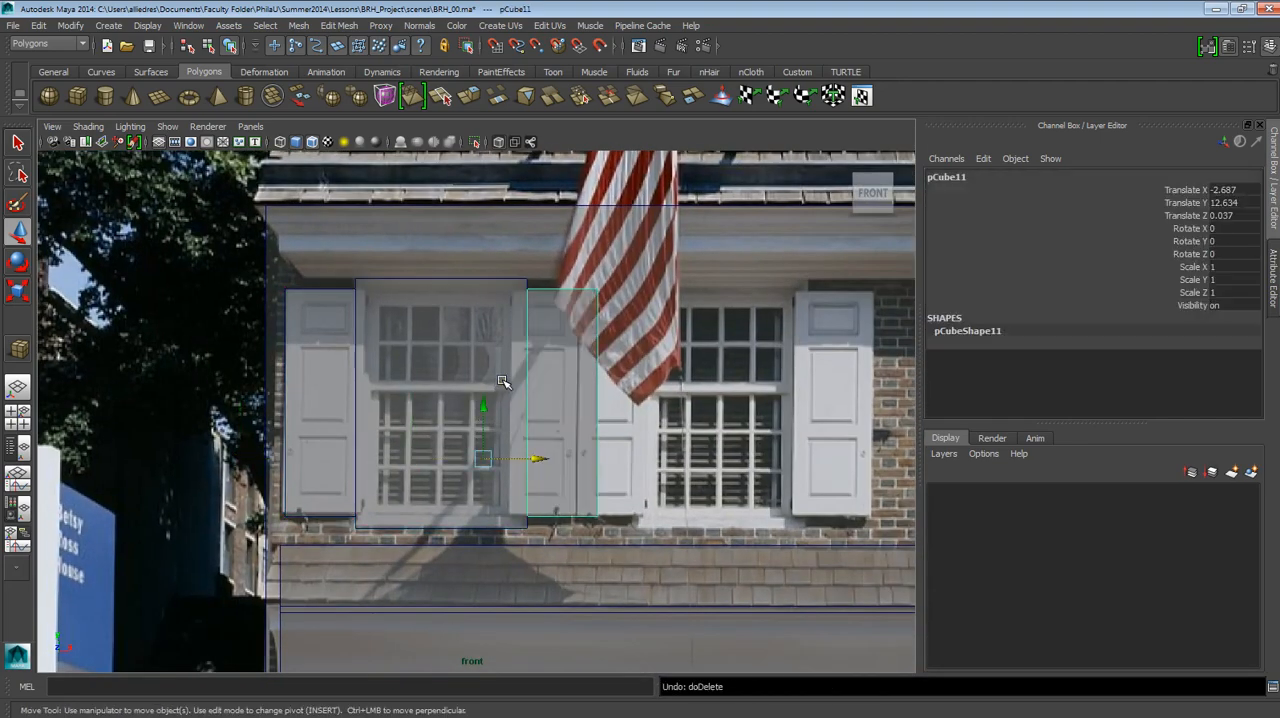
Align the second-floor shutters with the photo, moving the right shutter to Translate X -3.097 and the left one to -7.8.
click(556, 277)
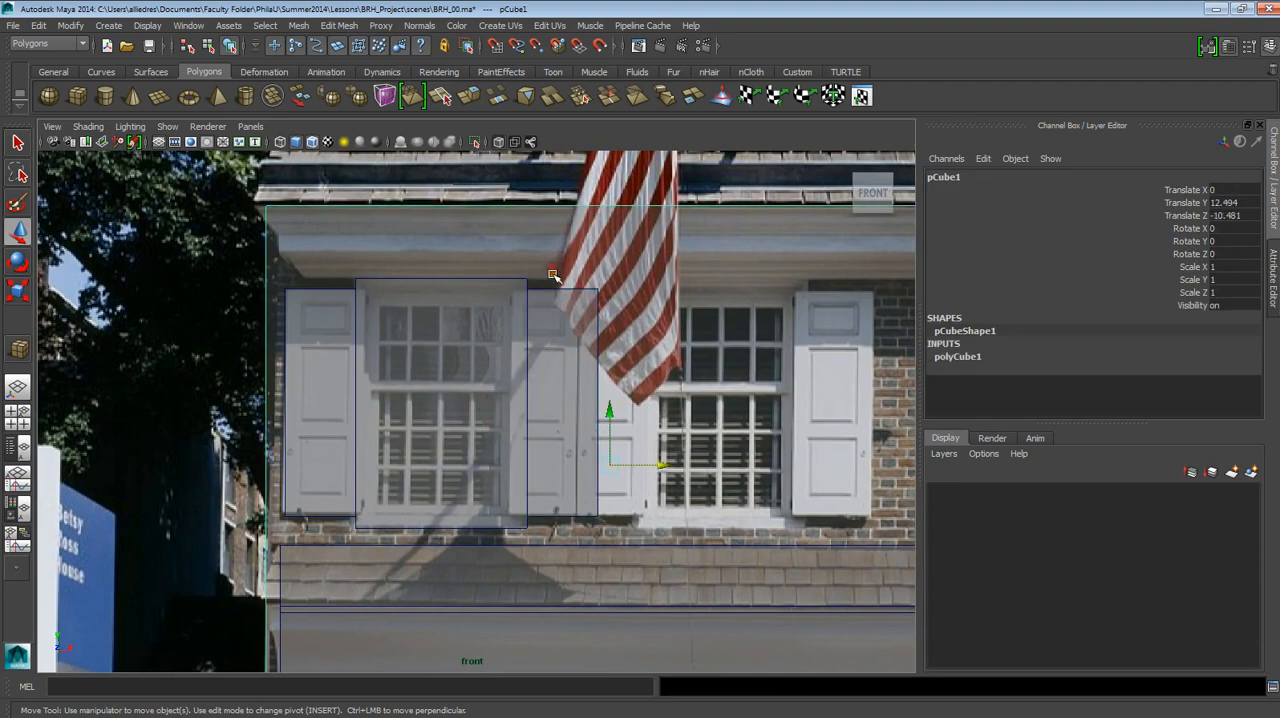
click(554, 290)
drag(524, 463, 506, 459)
click(328, 296)
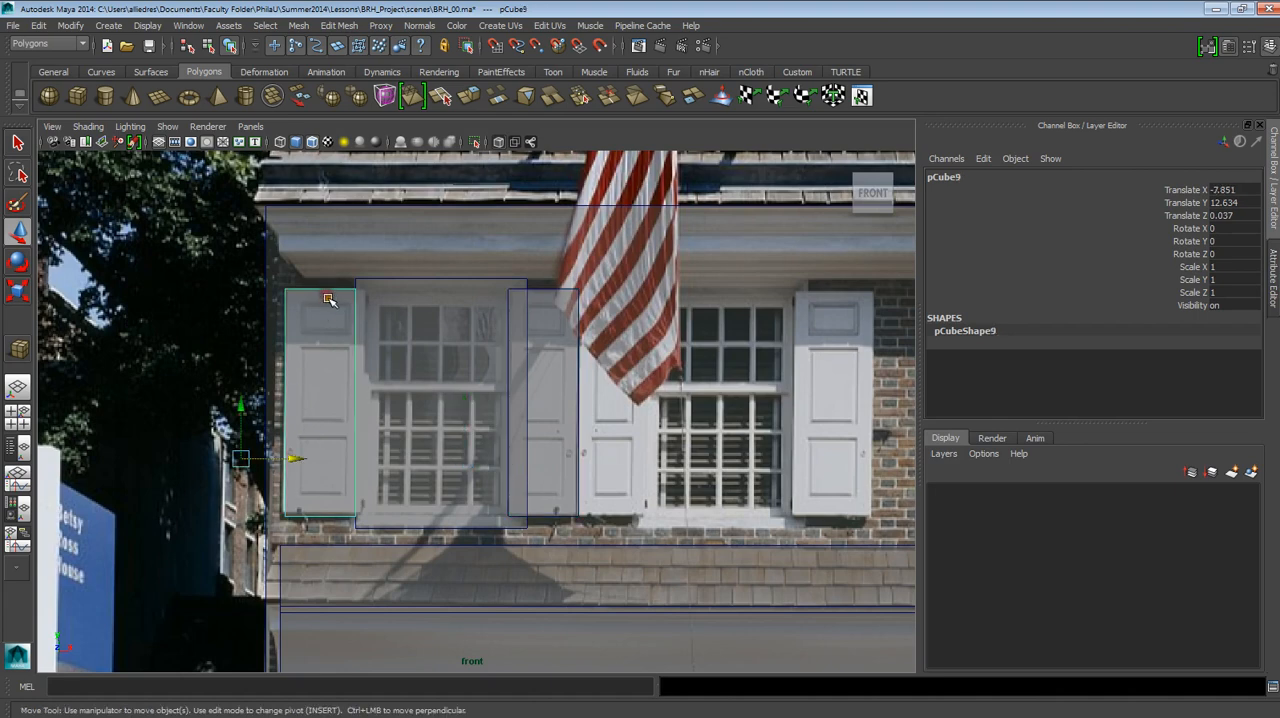
drag(309, 459, 311, 459)
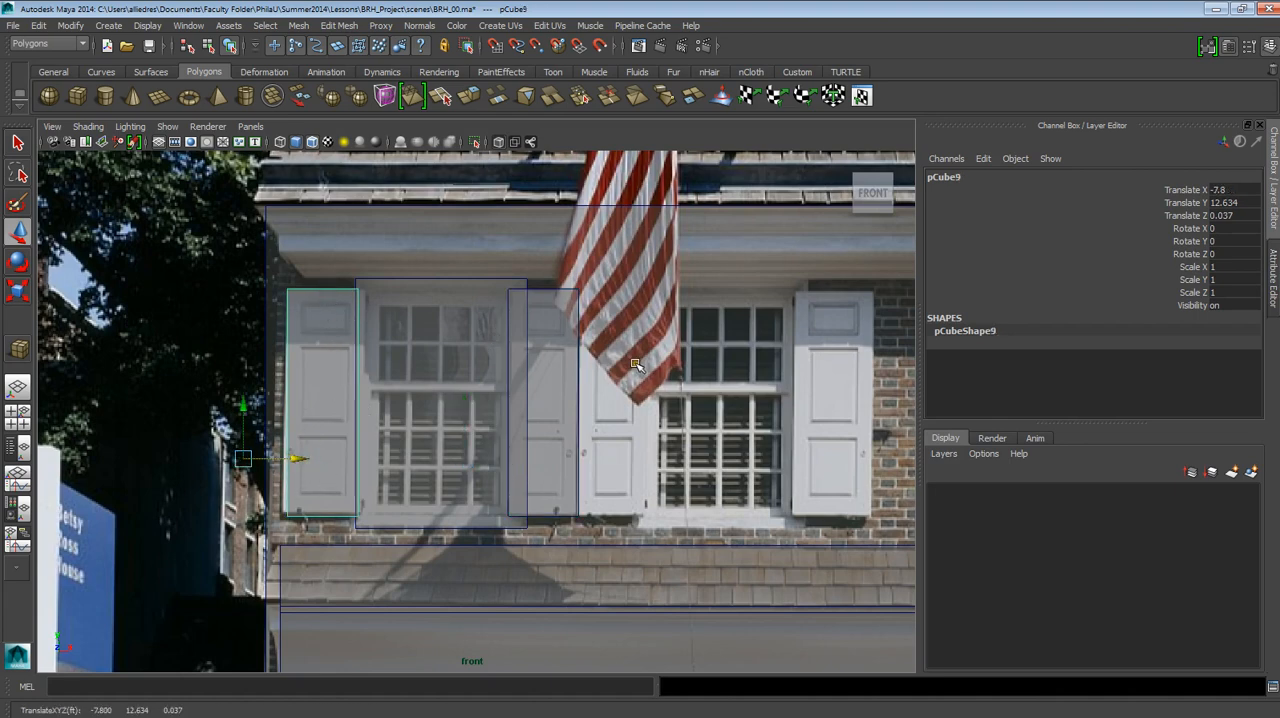
Duplicate the upstairs window with both shutters and move the copies over the right window, with the right shutter at Translate X 3.068.
click(366, 283)
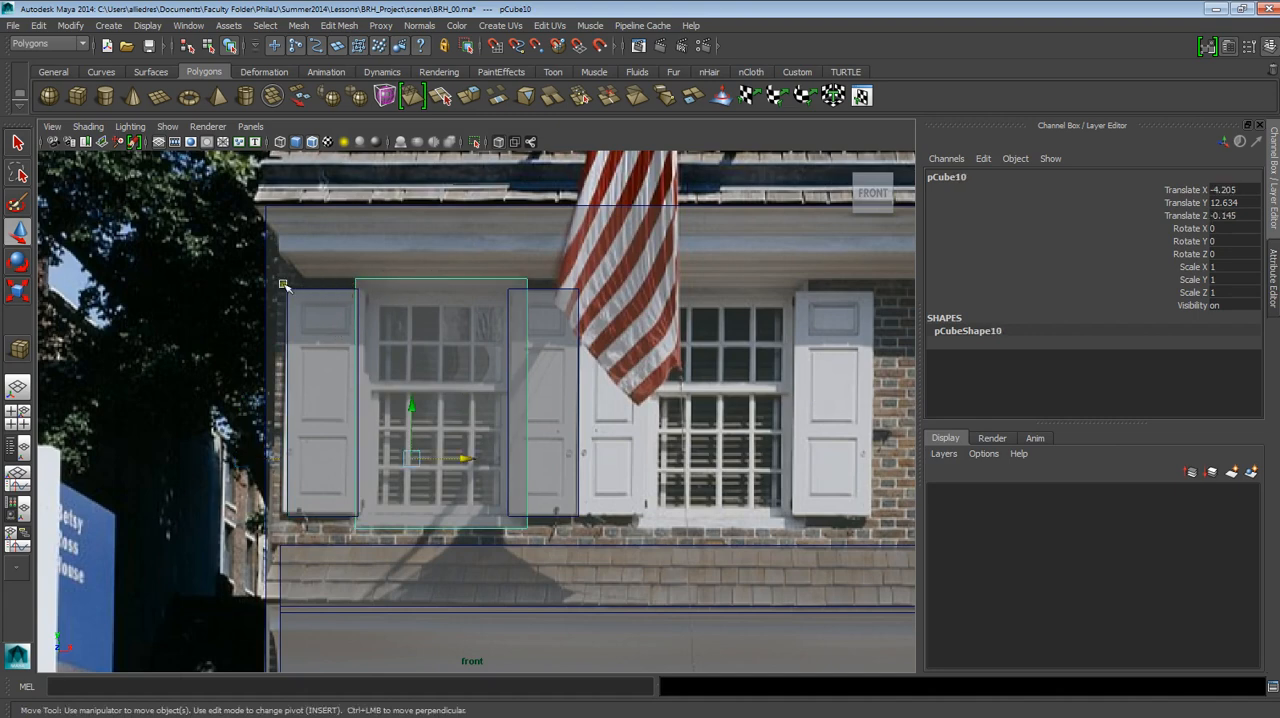
shift+click(335, 291)
shift+click(541, 290)
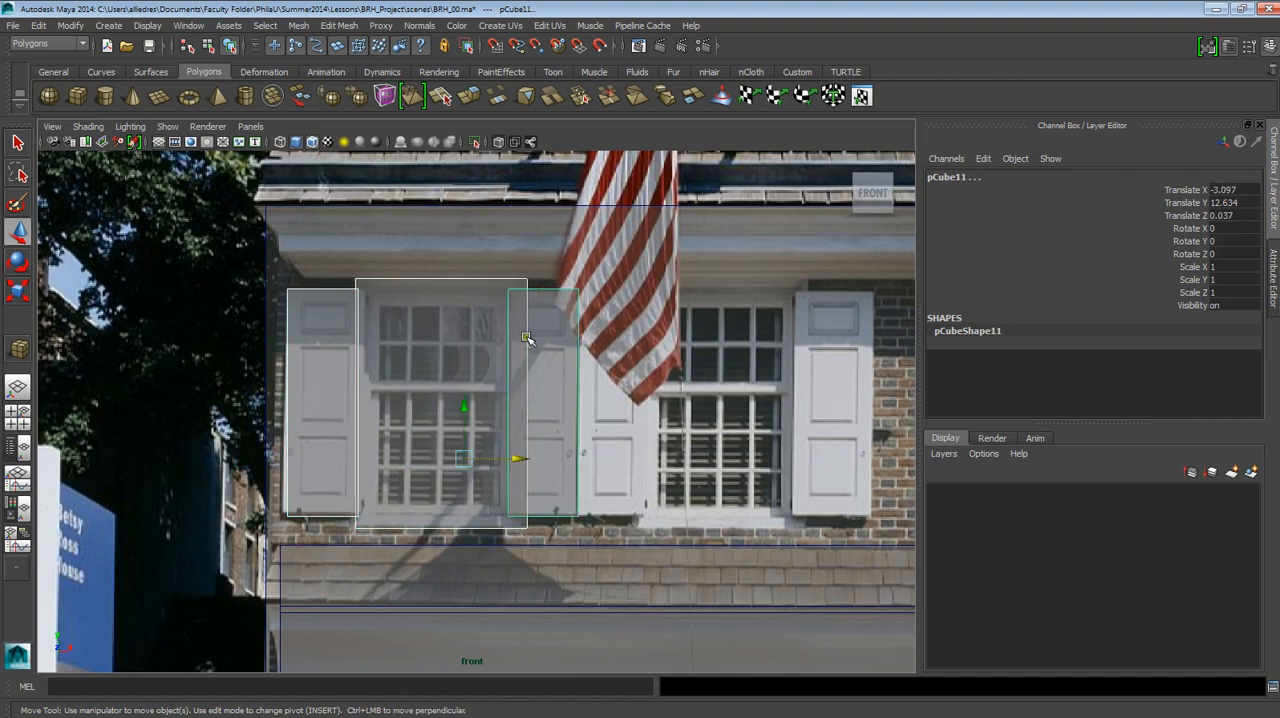
key(ctrl+d)
drag(495, 458, 777, 452)
scroll(777, 452, down, 5)
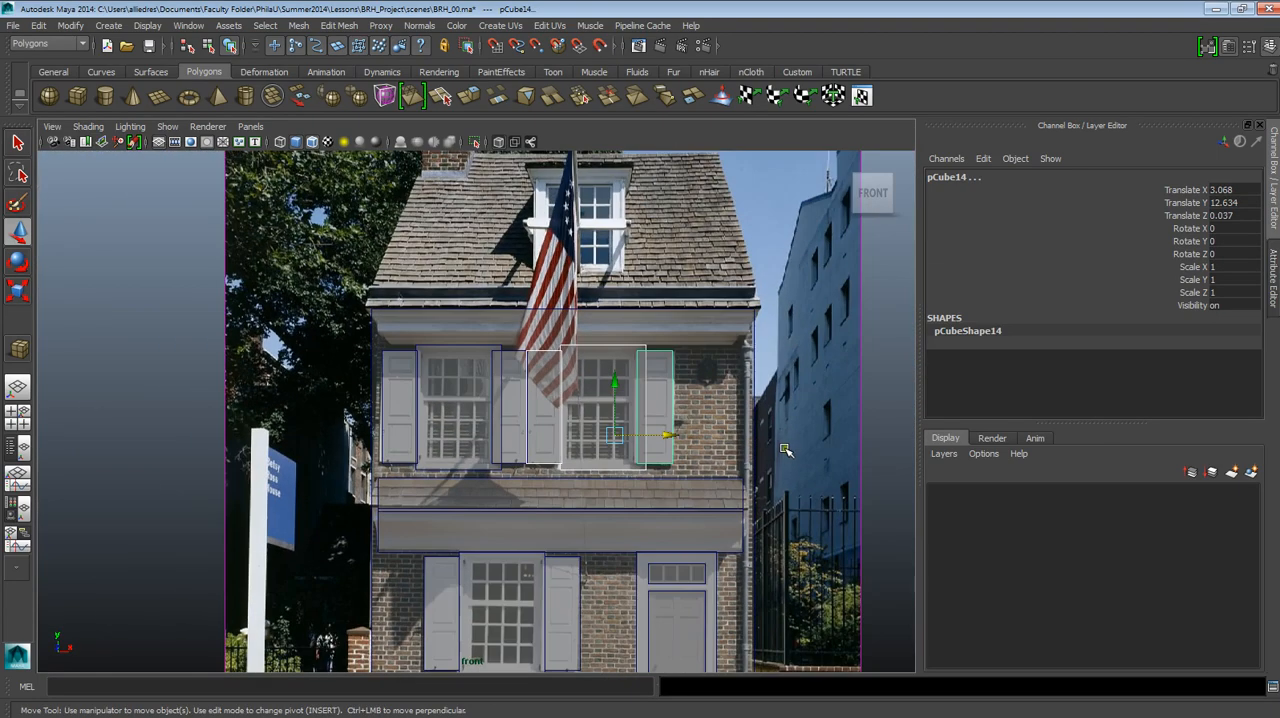
click(668, 432)
Examine the blocked-out facade, its door, windows and cornice from several angles in the perspective view.
key(space)
drag(686, 457, 688, 418)
alt+drag(597, 418, 511, 371)
alt+middle_drag(511, 371, 459, 497)
scroll(526, 333, up, 3)
scroll(563, 333, down, 2)
alt+middle_drag(498, 313, 492, 389)
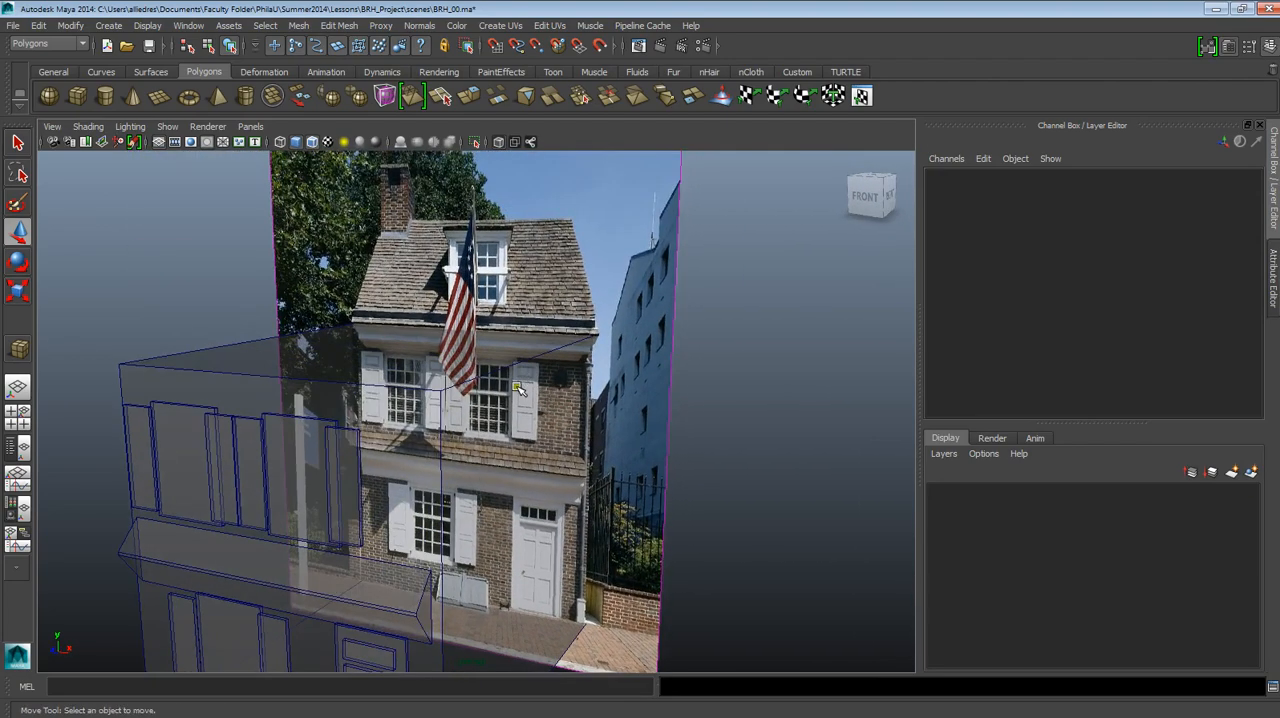
alt+drag(492, 389, 460, 366)
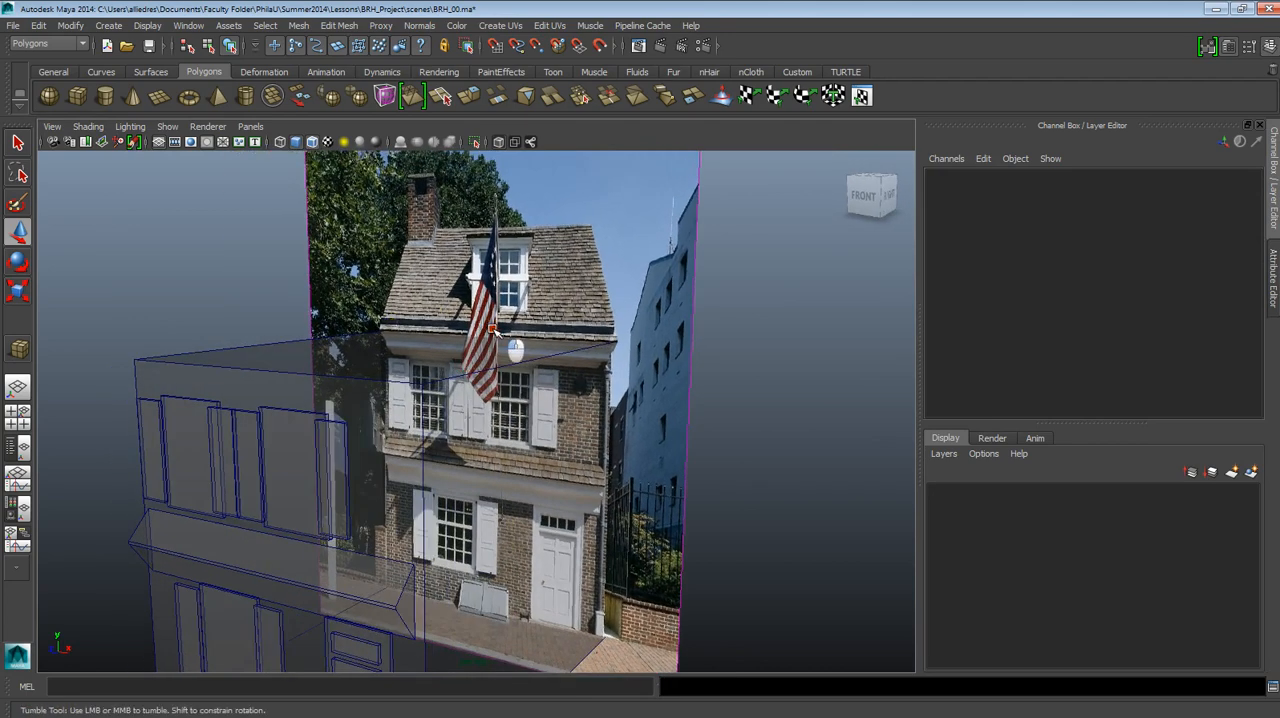
alt+drag(441, 306, 587, 305)
scroll(590, 305, up, 3)
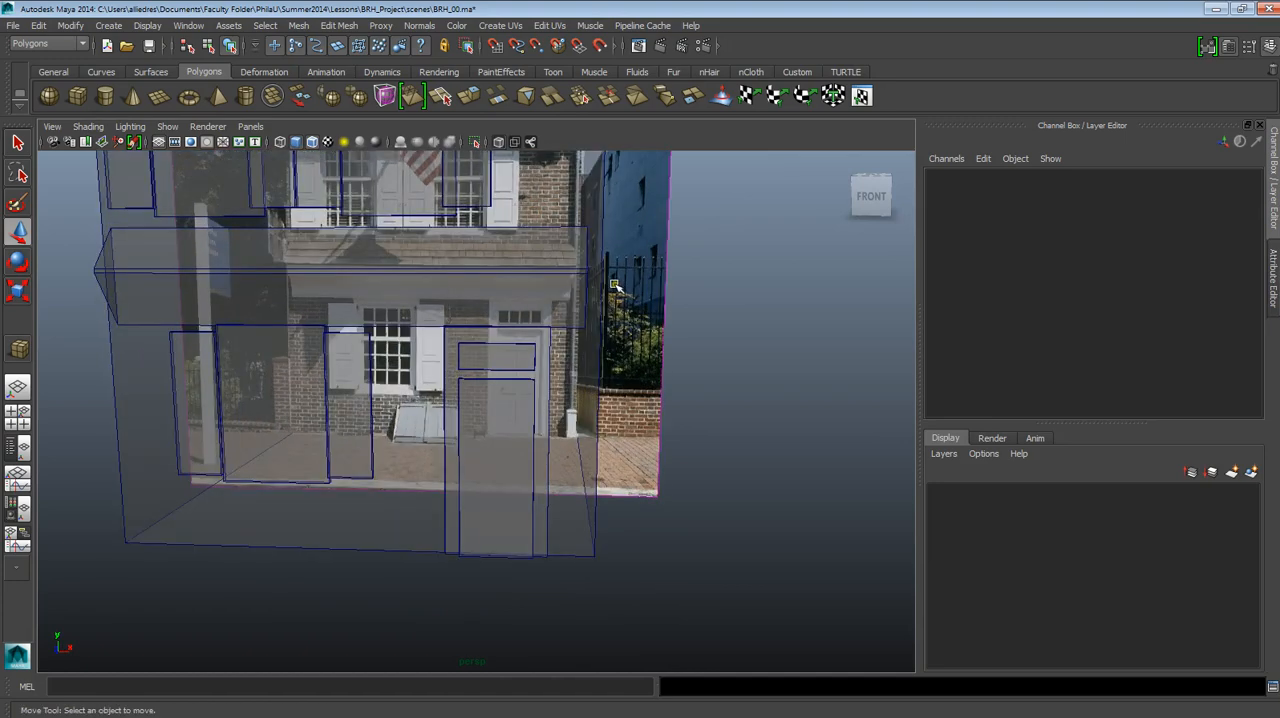
scroll(614, 311, down, 3)
scroll(605, 322, up, 2)
alt+drag(441, 366, 515, 298)
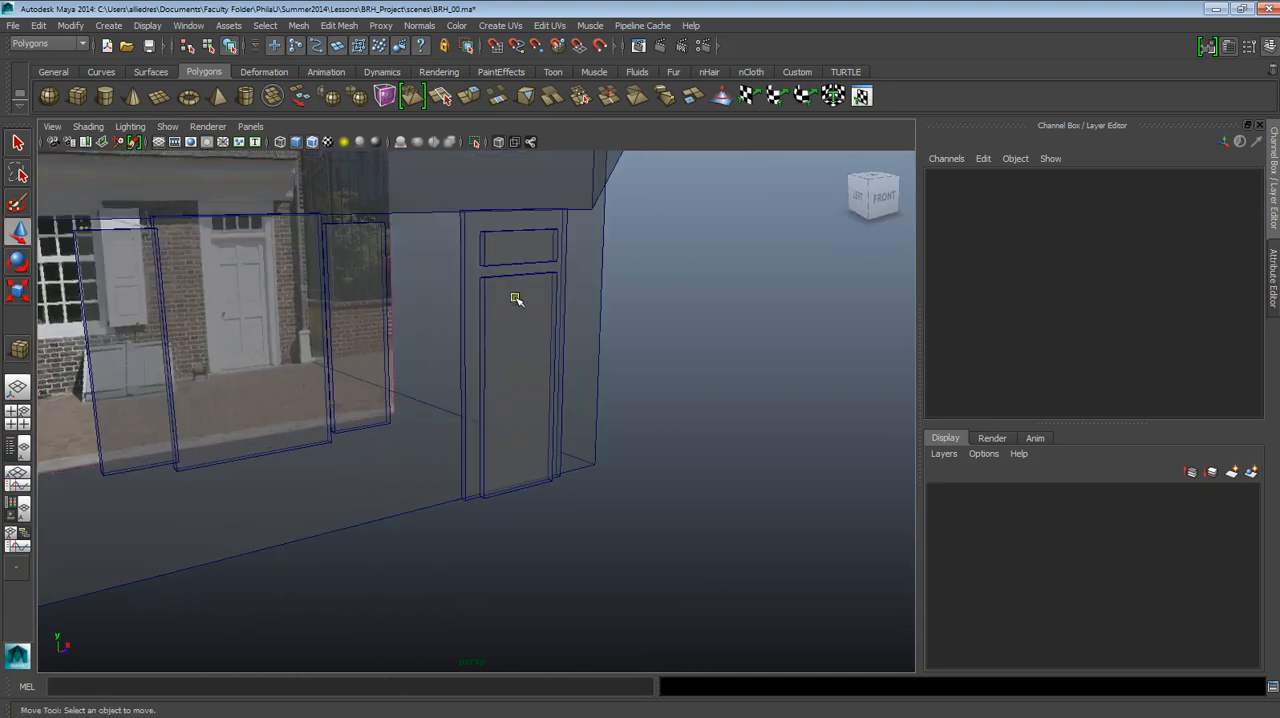
scroll(518, 298, down, 3)
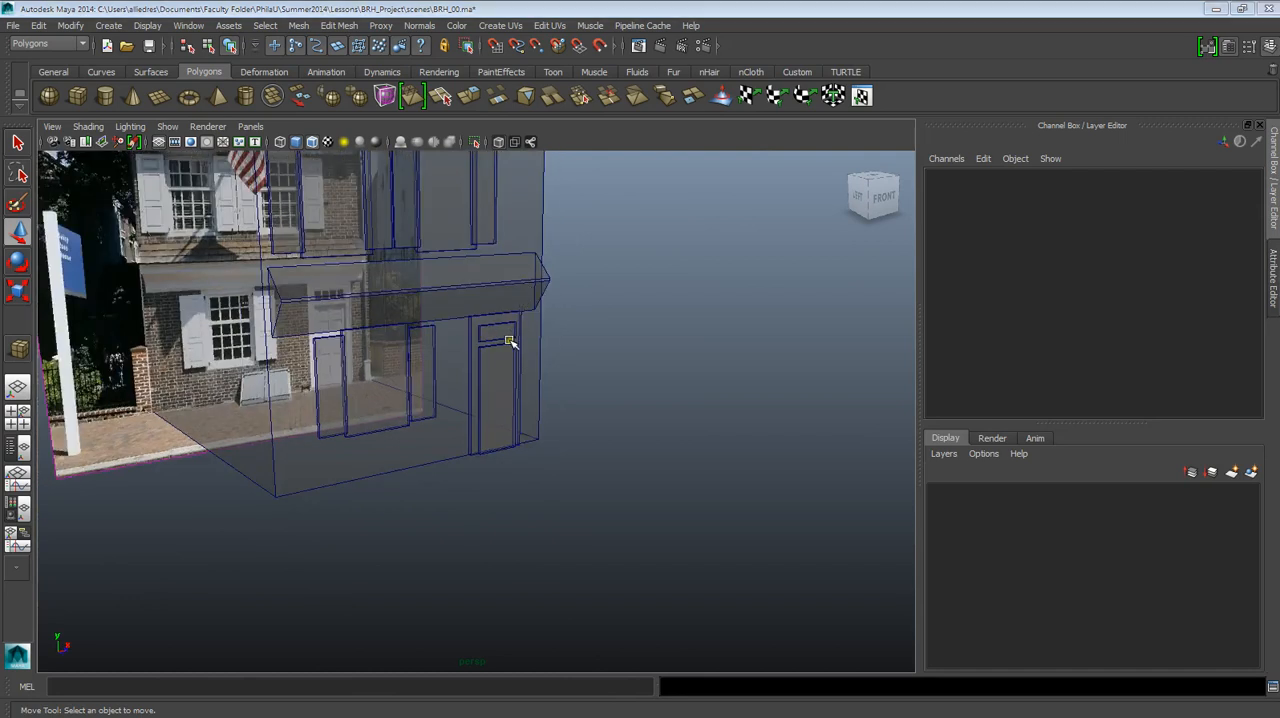
click(511, 343)
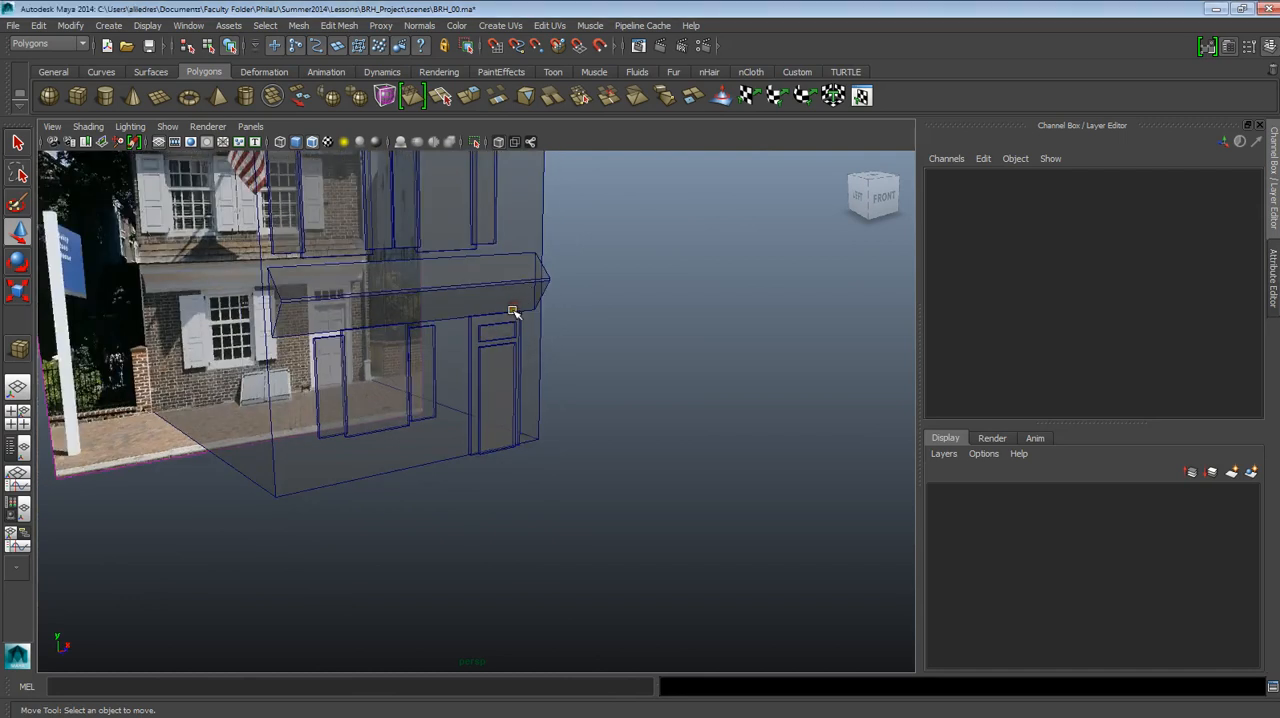
drag(519, 342, 524, 372)
scroll(718, 427, down, 3)
alt+middle_drag(718, 427, 631, 241)
scroll(631, 241, up, 2)
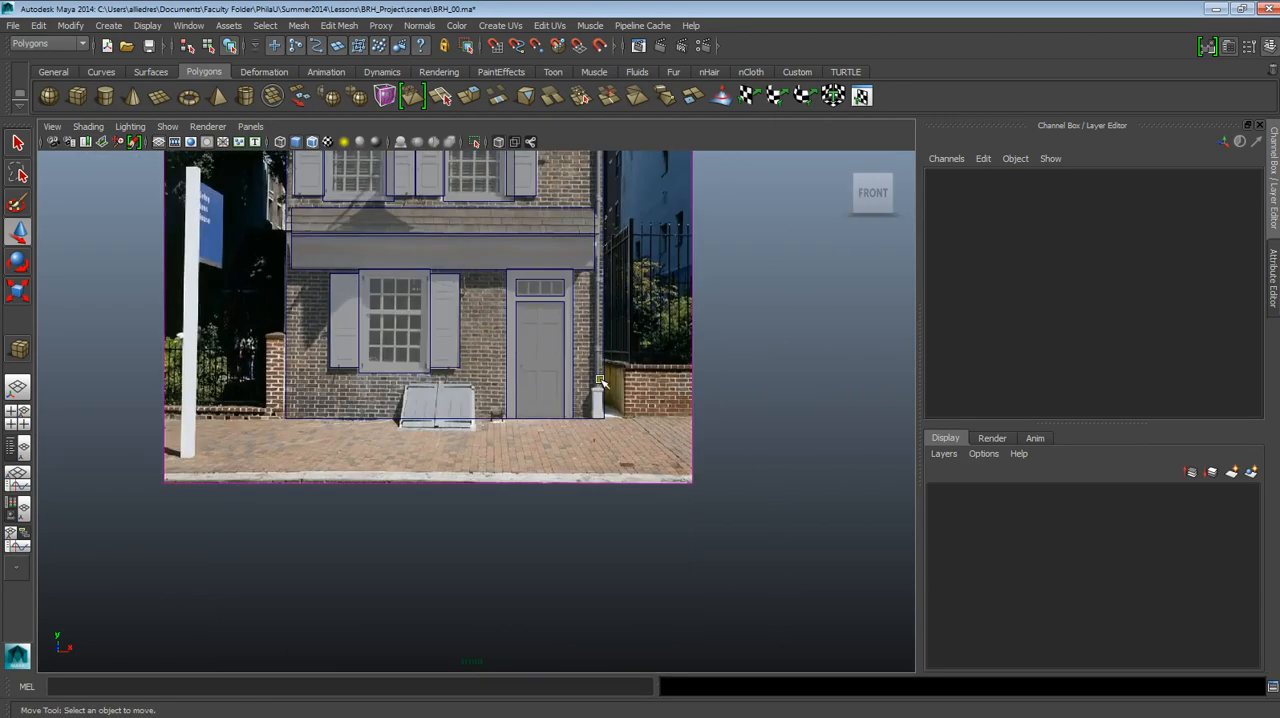
alt+middle_drag(600, 133, 596, 283)
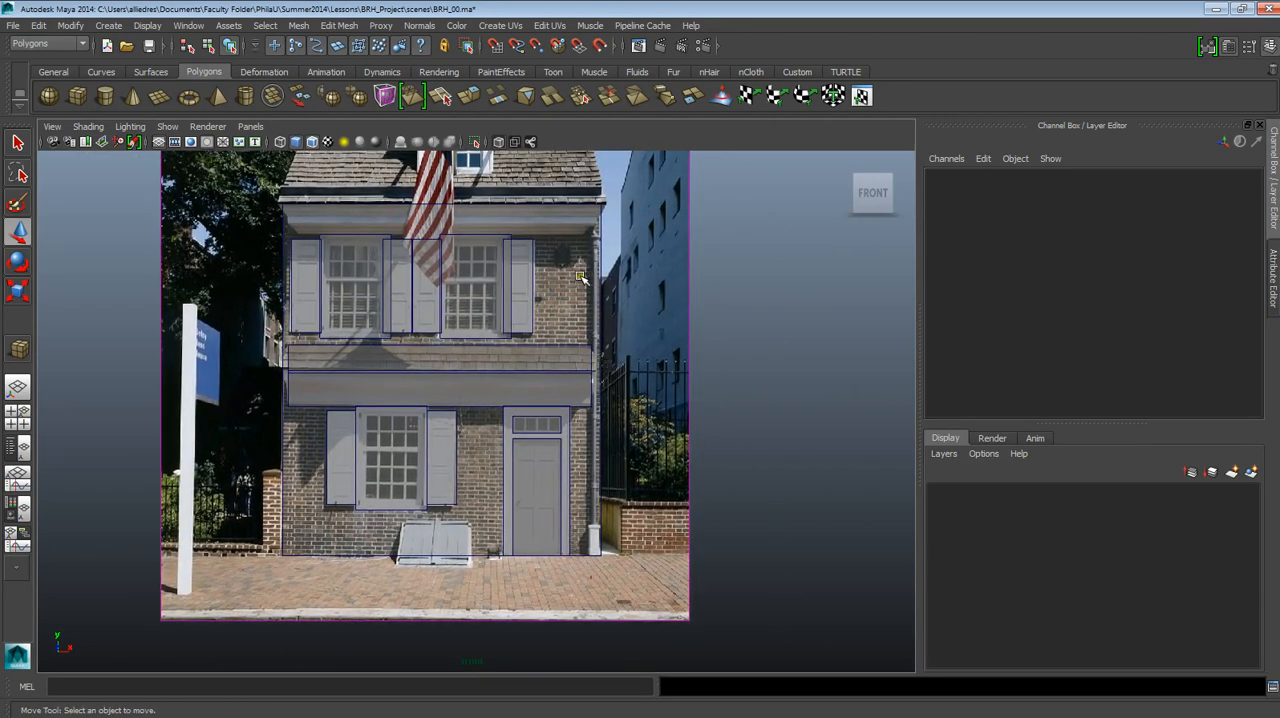
Duplicate the door frame slab and move the copy beside the door, over the downspout, to Translate X 9.587.
scroll(567, 440, up, 5)
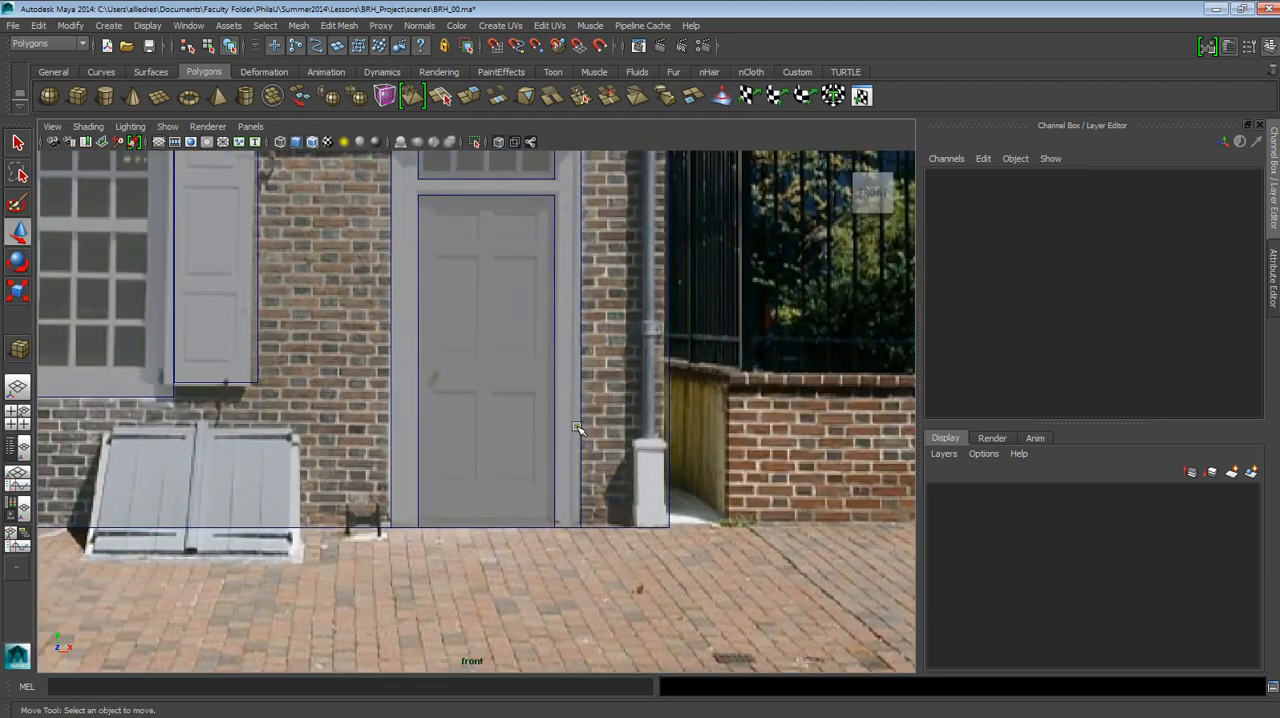
click(577, 428)
alt+middle_drag(600, 438, 596, 515)
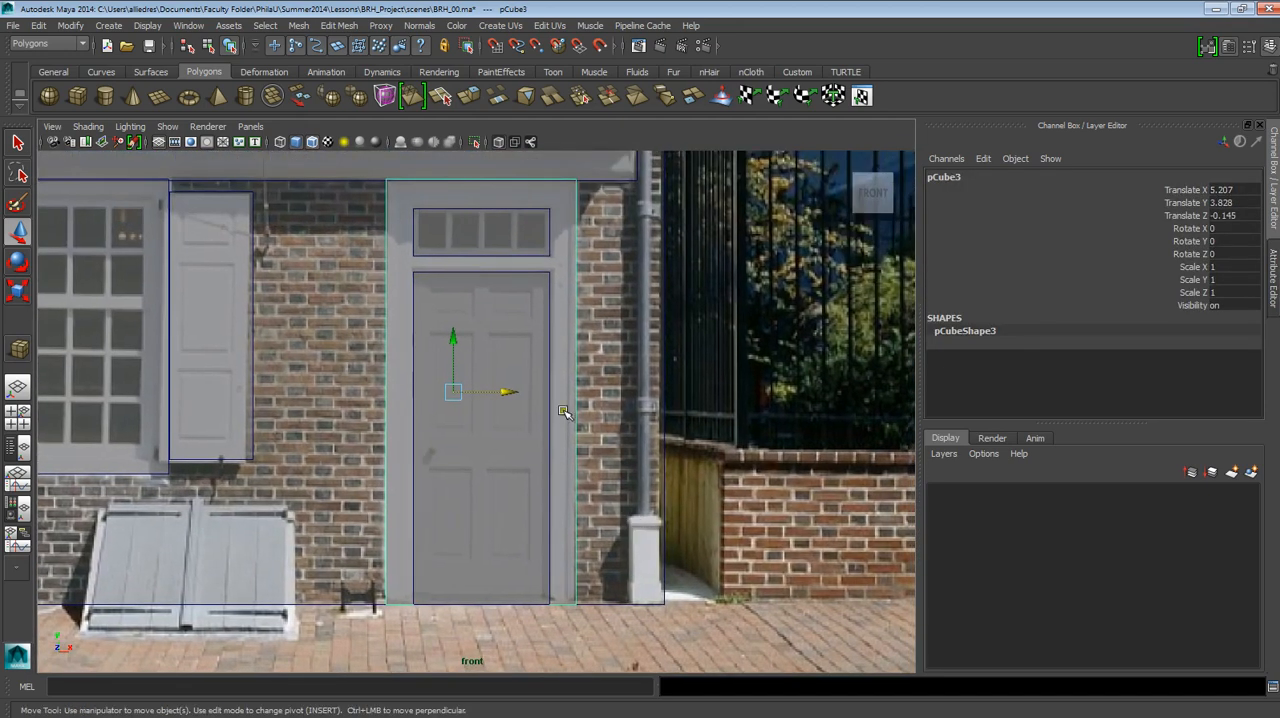
key(ctrl+d)
drag(510, 395, 744, 390)
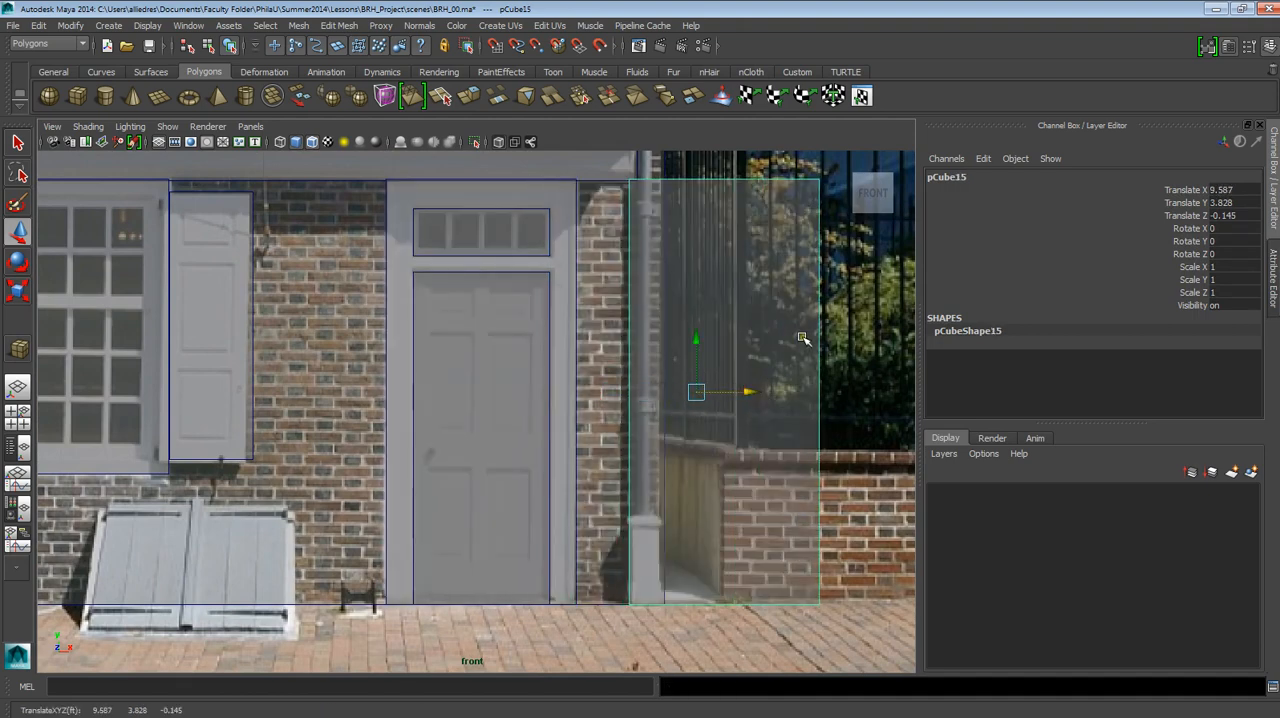
Narrow the copied slab to the downspout's width by moving its right-hand vertices inward to the house corner.
right_drag(803, 340, 762, 337)
drag(758, 171, 859, 647)
drag(850, 393, 715, 420)
Lower the slab's top vertices to the height of the downspout's base and pull its front face outward to deepen the block.
drag(613, 168, 723, 214)
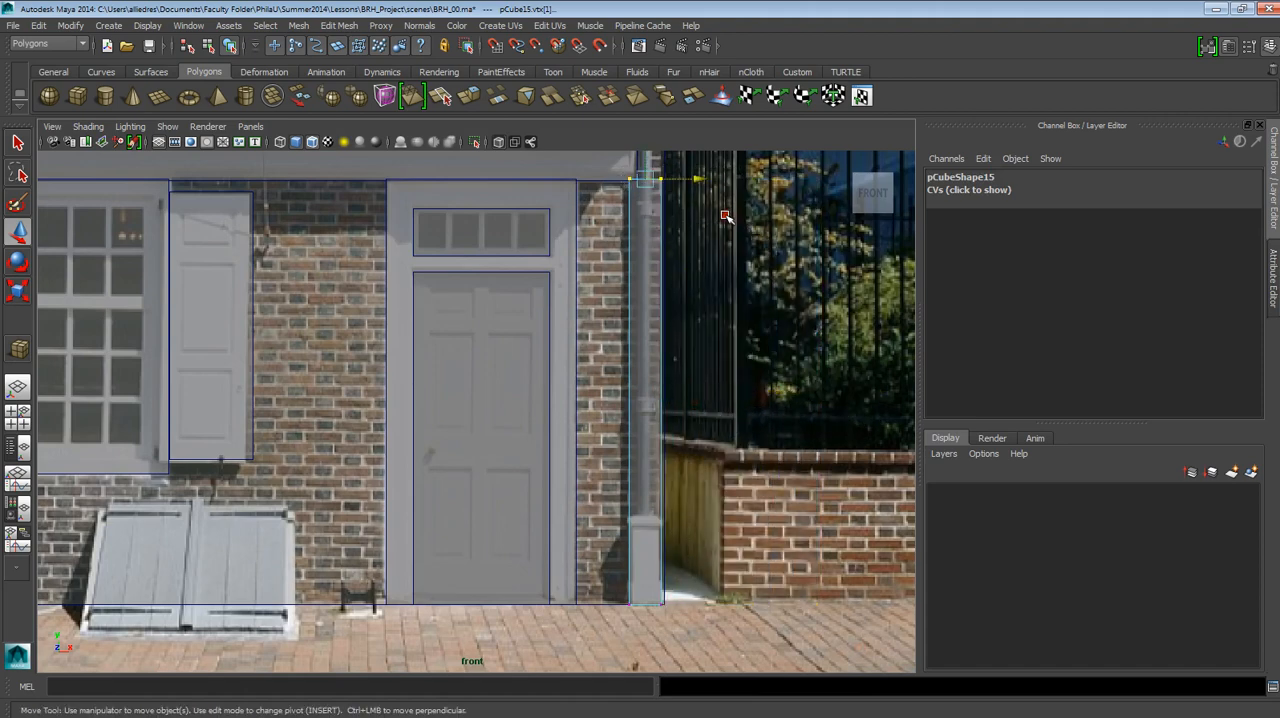
drag(644, 161, 643, 494)
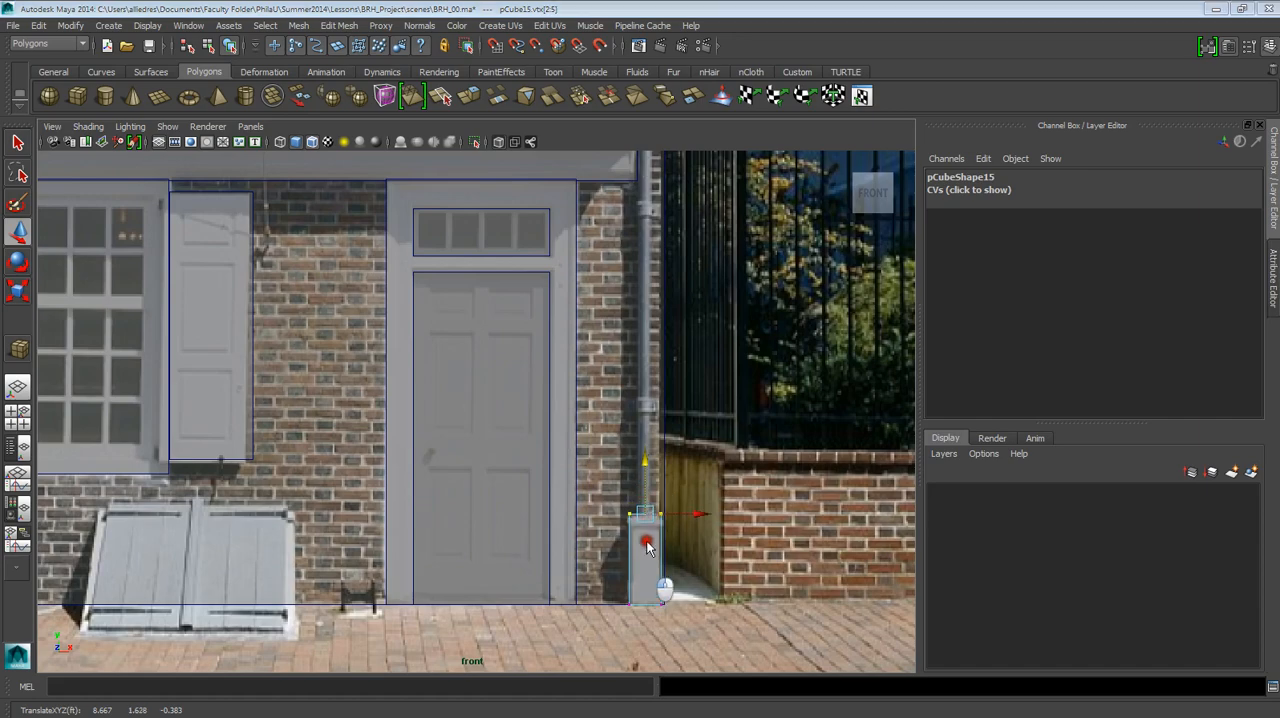
drag(646, 546, 703, 571)
scroll(628, 515, up, 5)
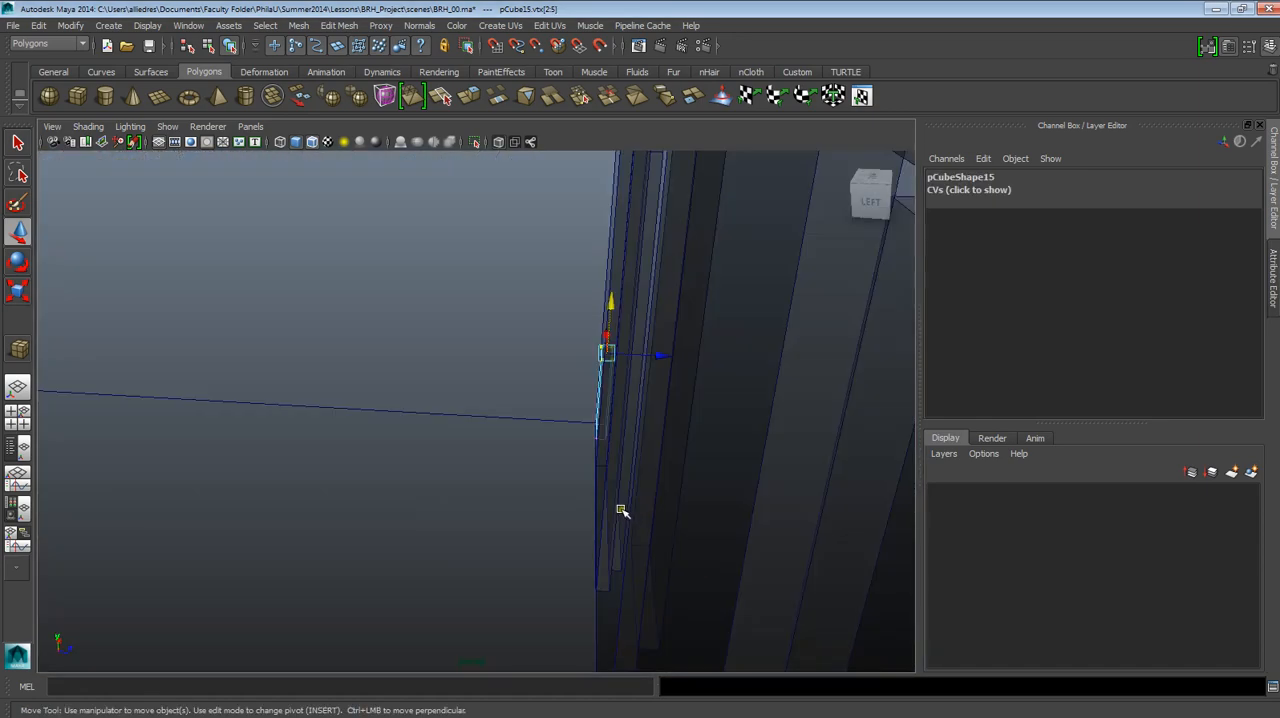
alt+drag(621, 510, 517, 466)
alt+right_drag(517, 466, 526, 680)
alt+drag(502, 514, 545, 511)
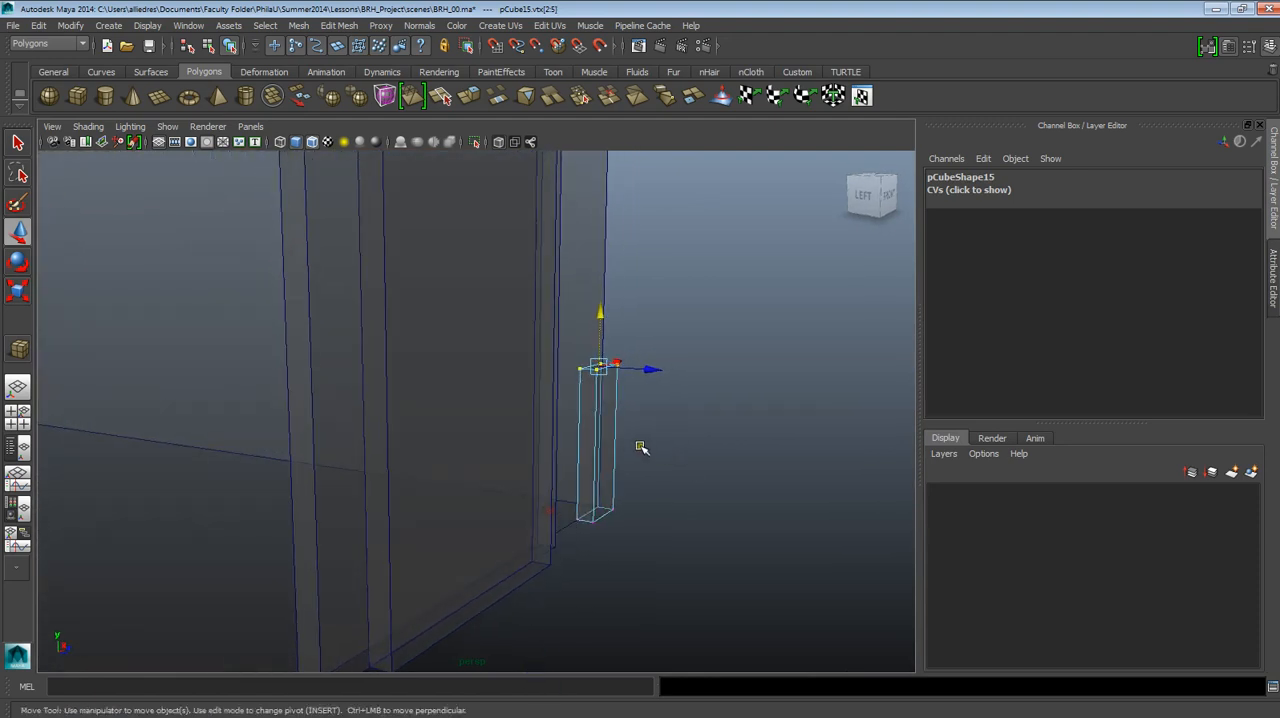
key(F11)
click(604, 410)
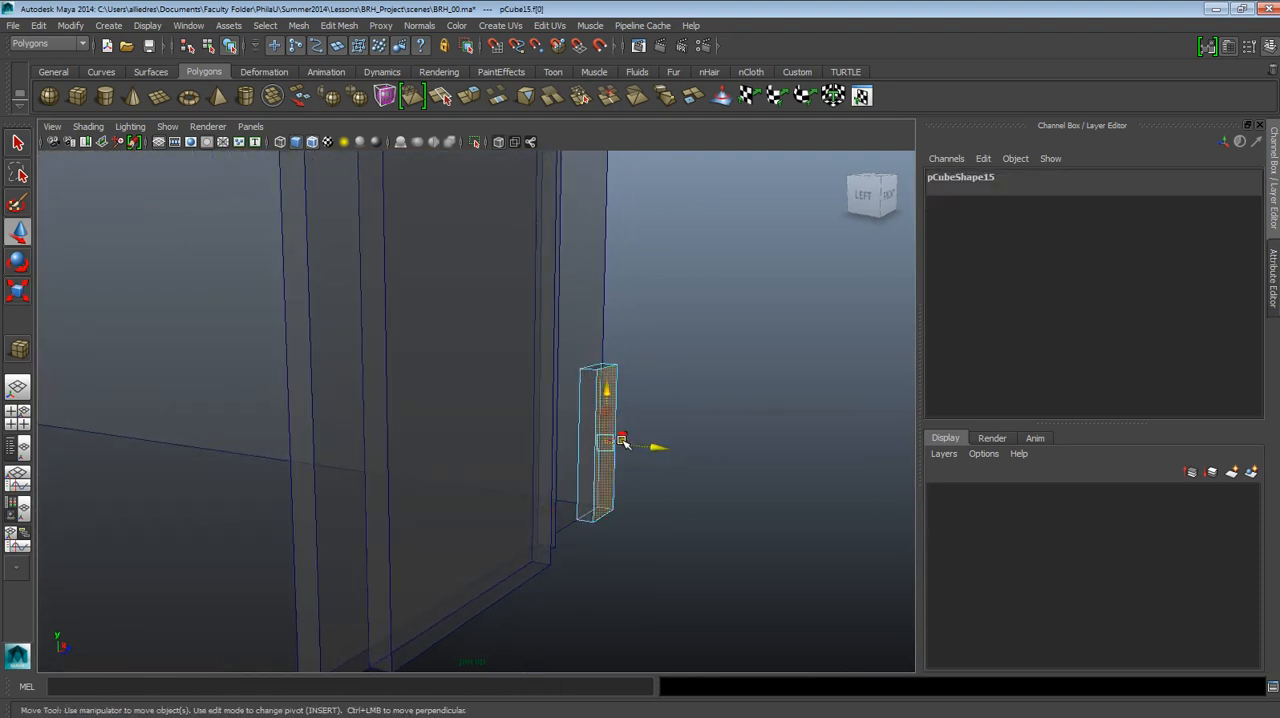
drag(621, 442, 655, 448)
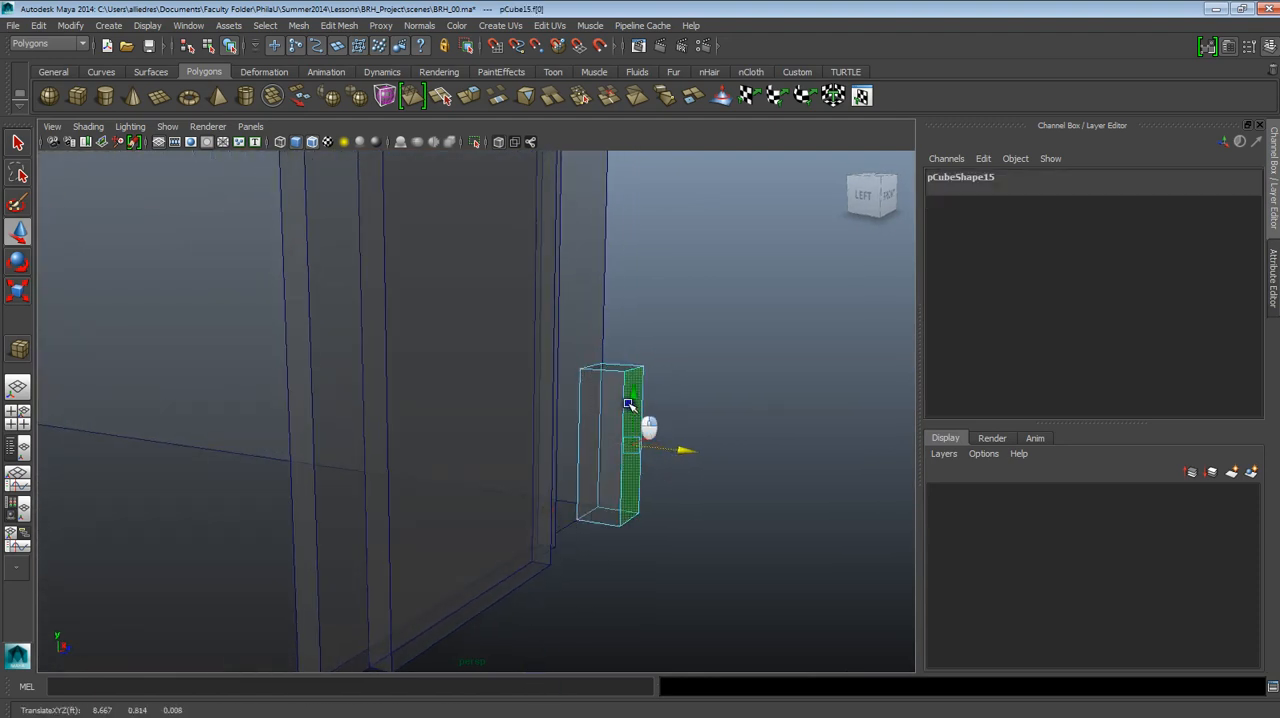
click(690, 358)
Create a polygon cylinder beside the downspout base block, about 0.323 in radius and 2.337 high.
alt+drag(700, 360, 617, 414)
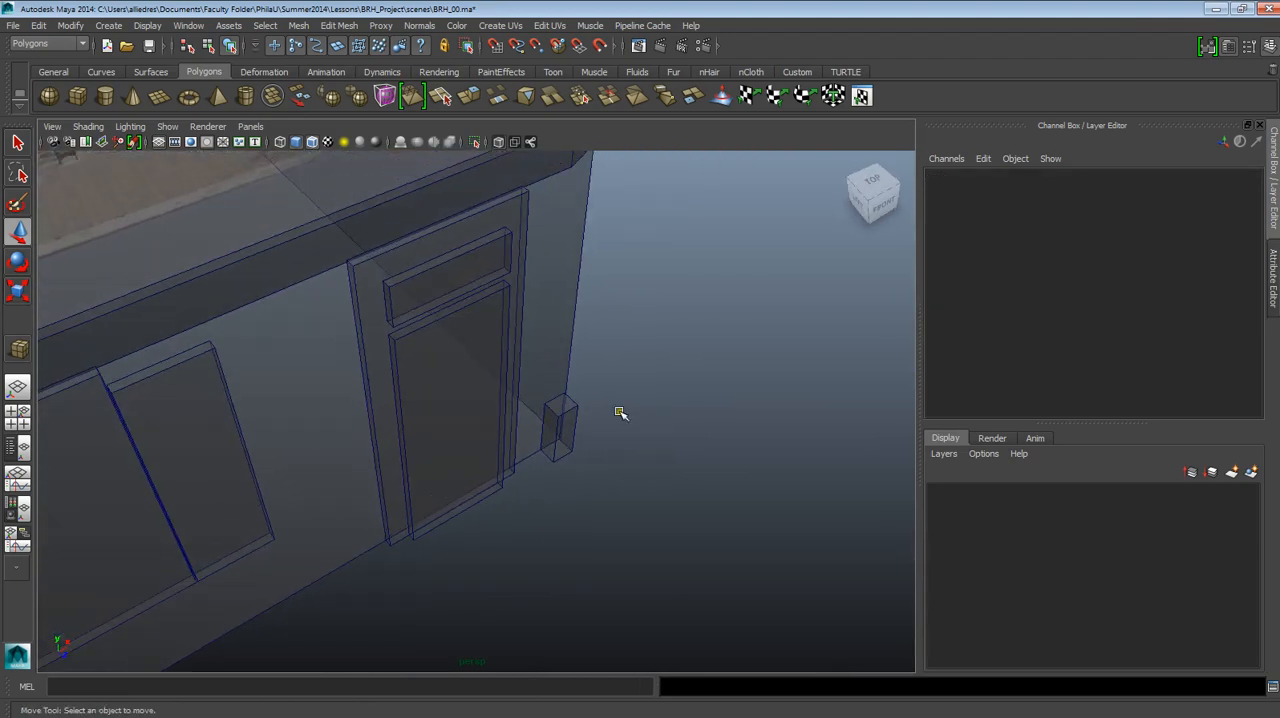
click(107, 97)
alt+drag(620, 470, 562, 492)
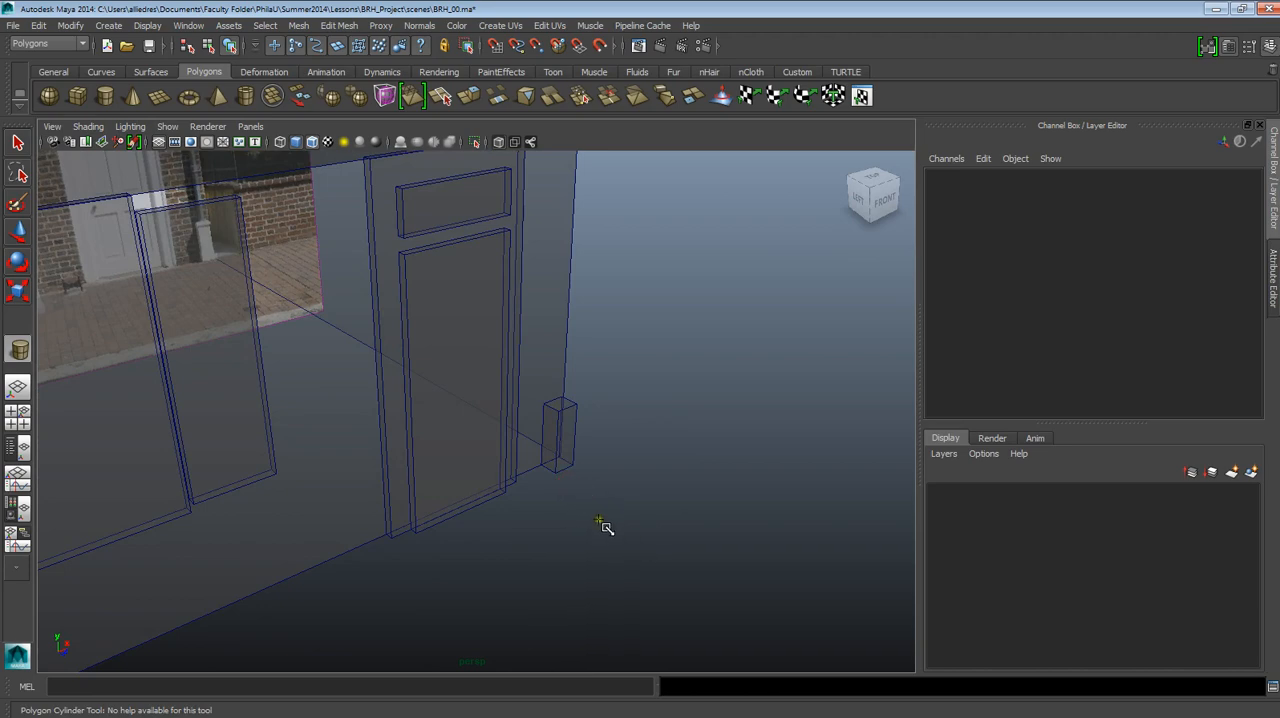
alt+drag(603, 523, 491, 486)
click(694, 474)
click(505, 484)
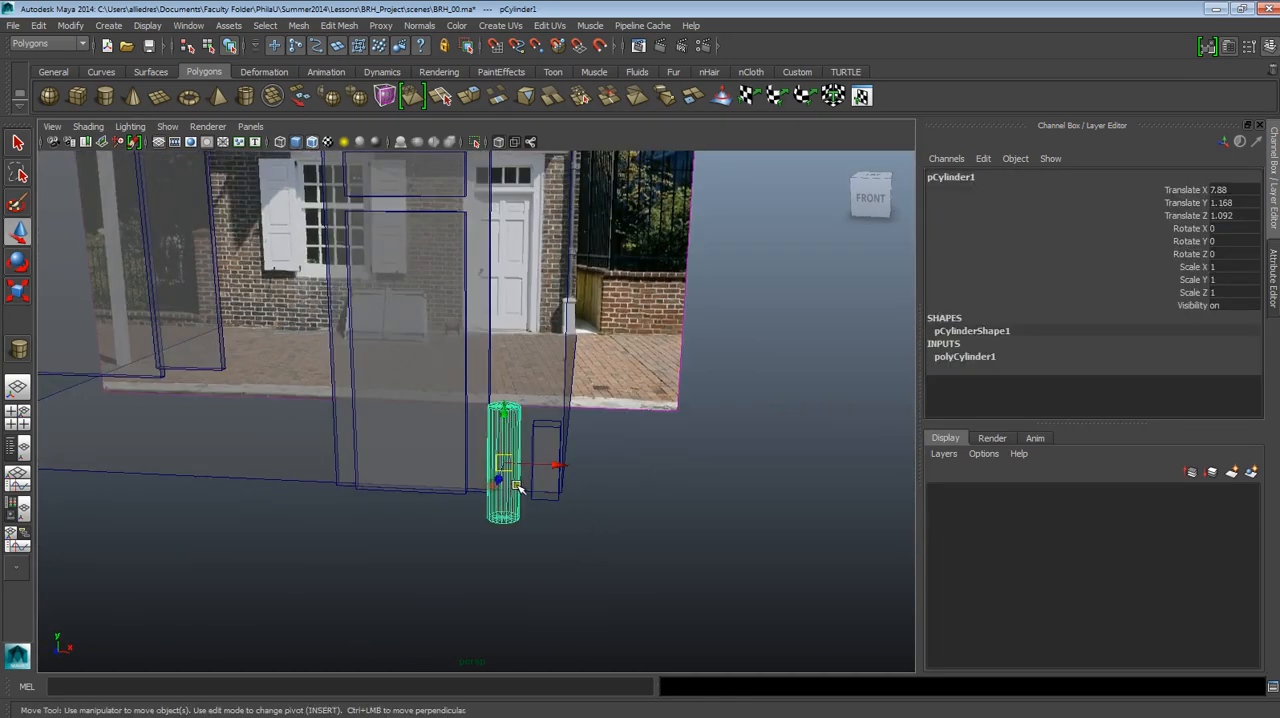
Move the cylinder into the downspout base block, to Translate X 8.669 and Translate Z -0.243.
scroll(515, 500, up, 3)
alt+drag(531, 523, 643, 449)
scroll(557, 474, up, 3)
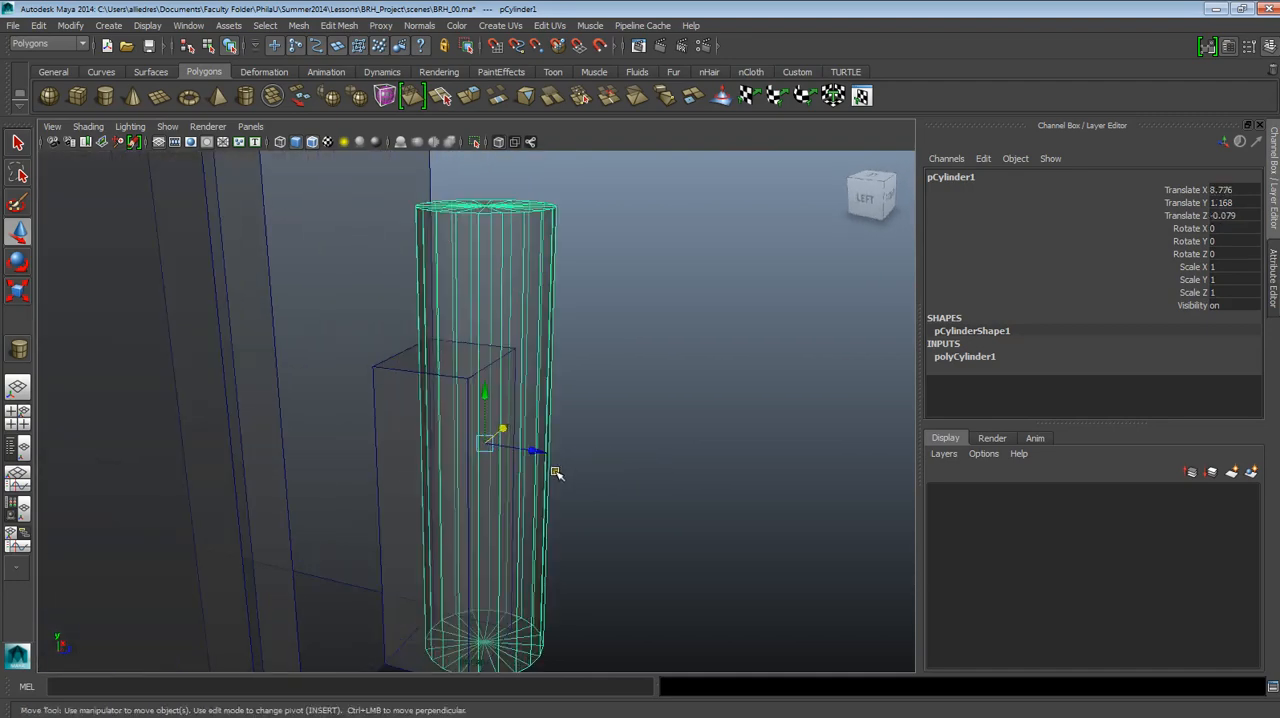
drag(543, 449, 849, 551)
drag(656, 411, 664, 422)
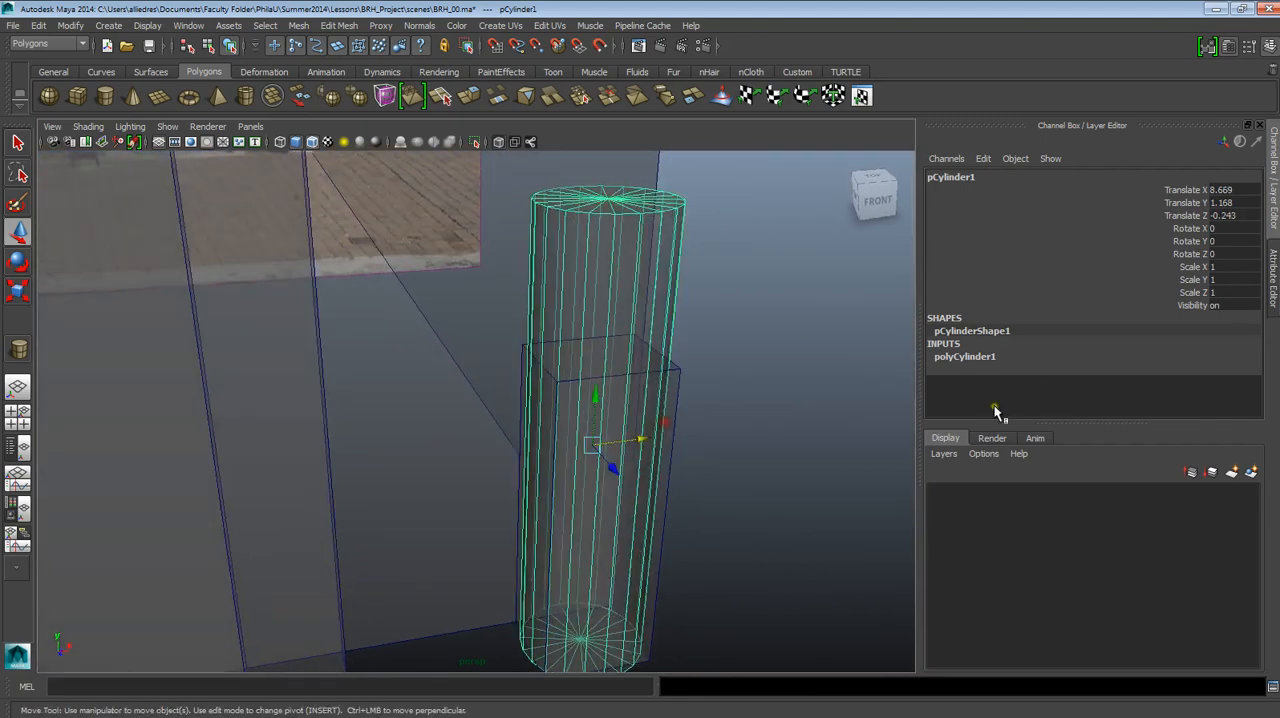
Reduce the cylinder's radius to 0.123.
click(957, 357)
scroll(1100, 340, down, 2)
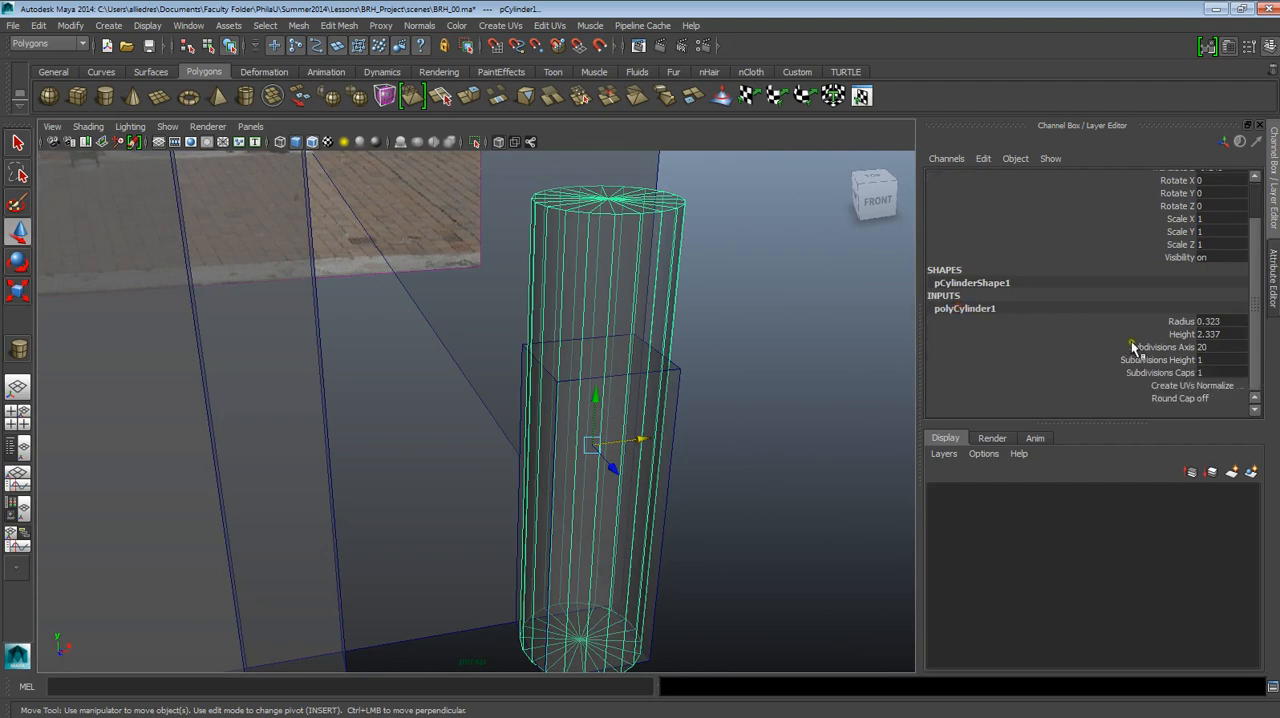
click(1180, 321)
mouse_move(877, 336)
middle_down()
mouse_move(848, 336)
mouse_move(876, 337)
middle_up()
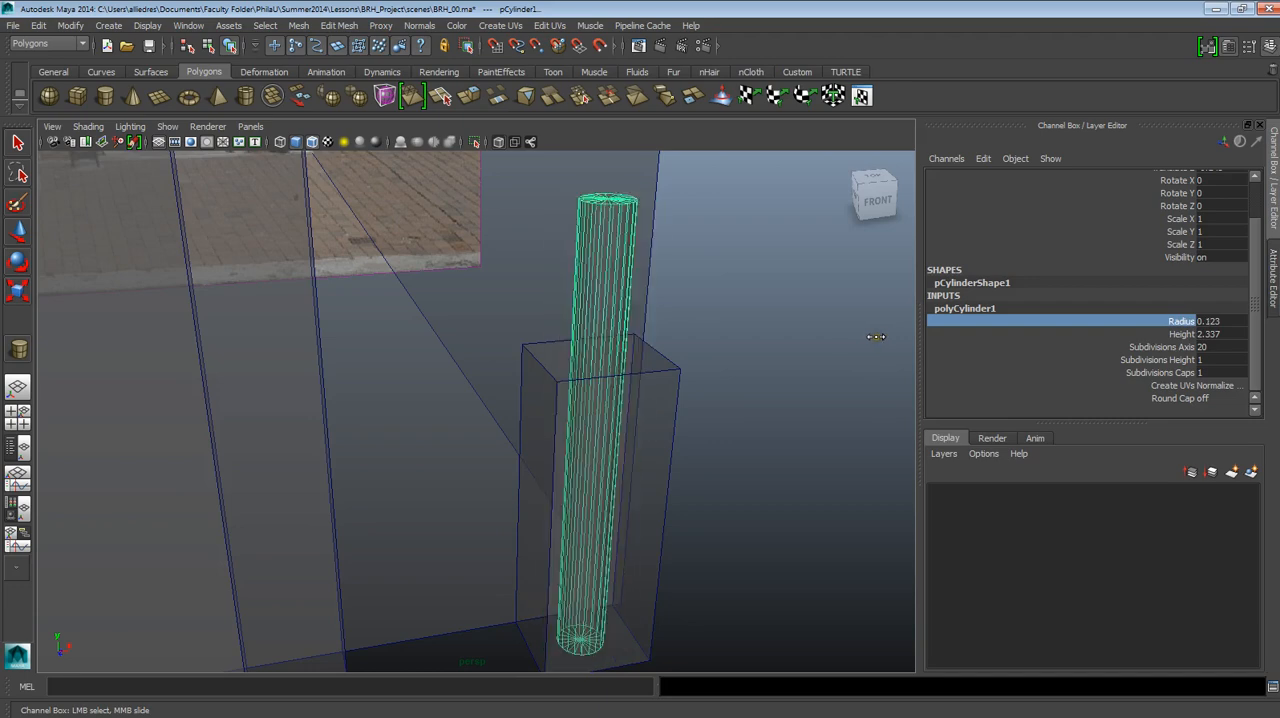
scroll(800, 382, down, 5)
alt+drag(748, 411, 737, 413)
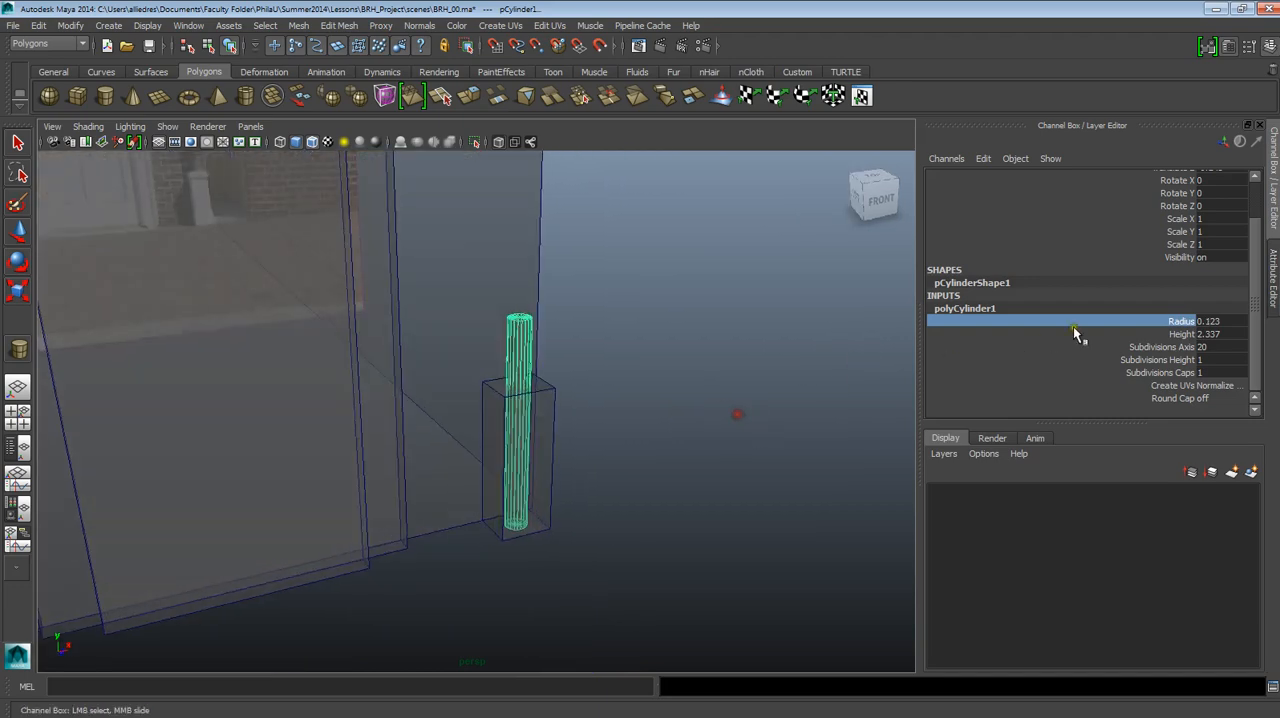
Compare the cylinder with the photographed pipe in the front view and set its radius to 0.11.
click(1014, 384)
click(1105, 334)
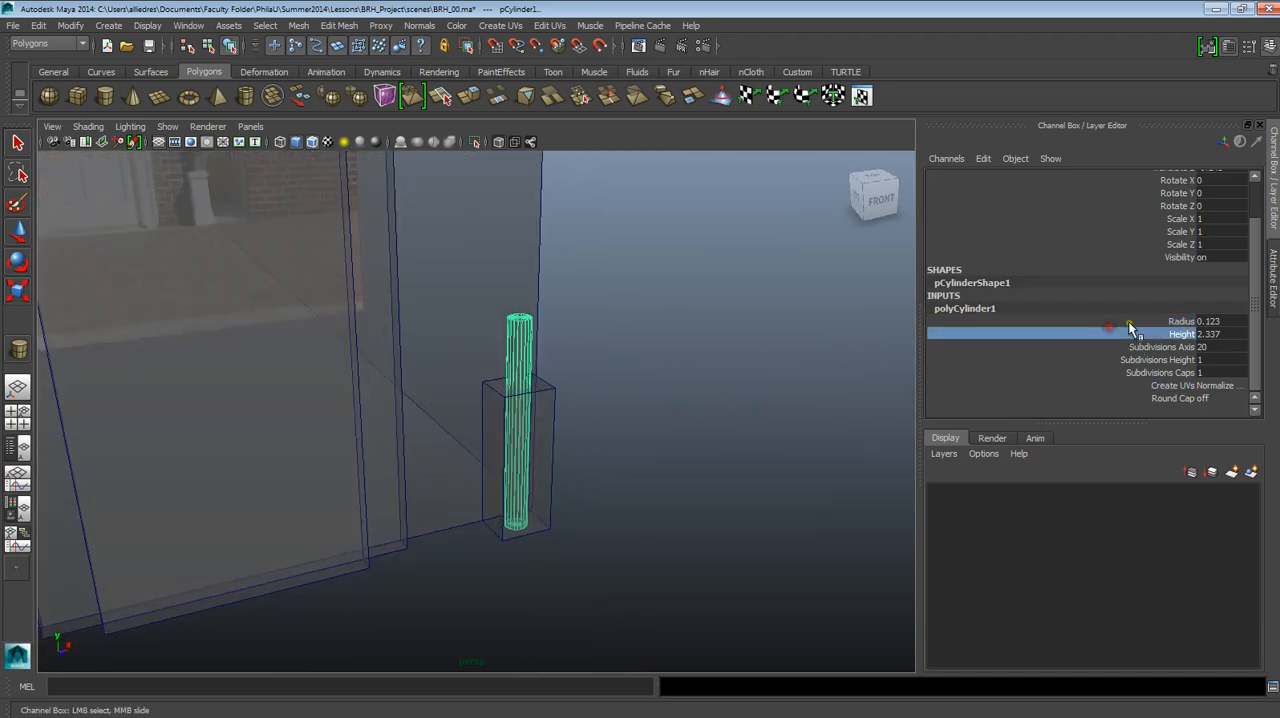
click(1129, 321)
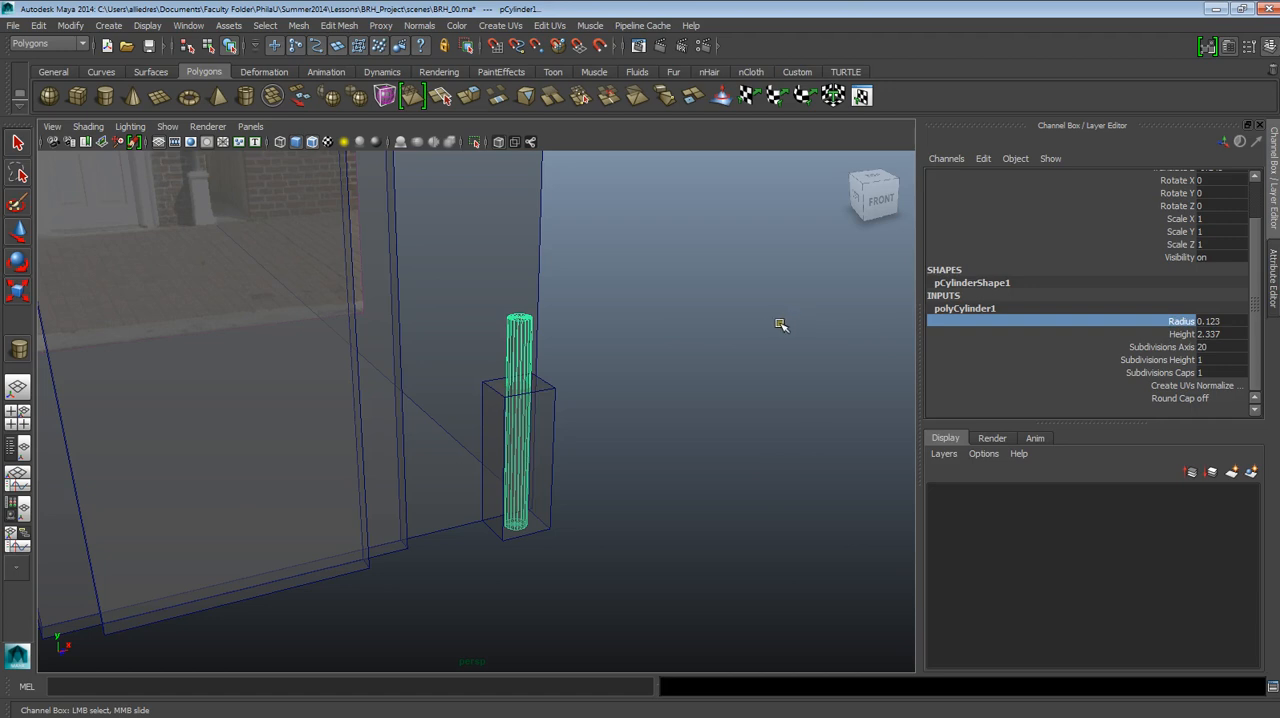
middle_drag(781, 325, 780, 324)
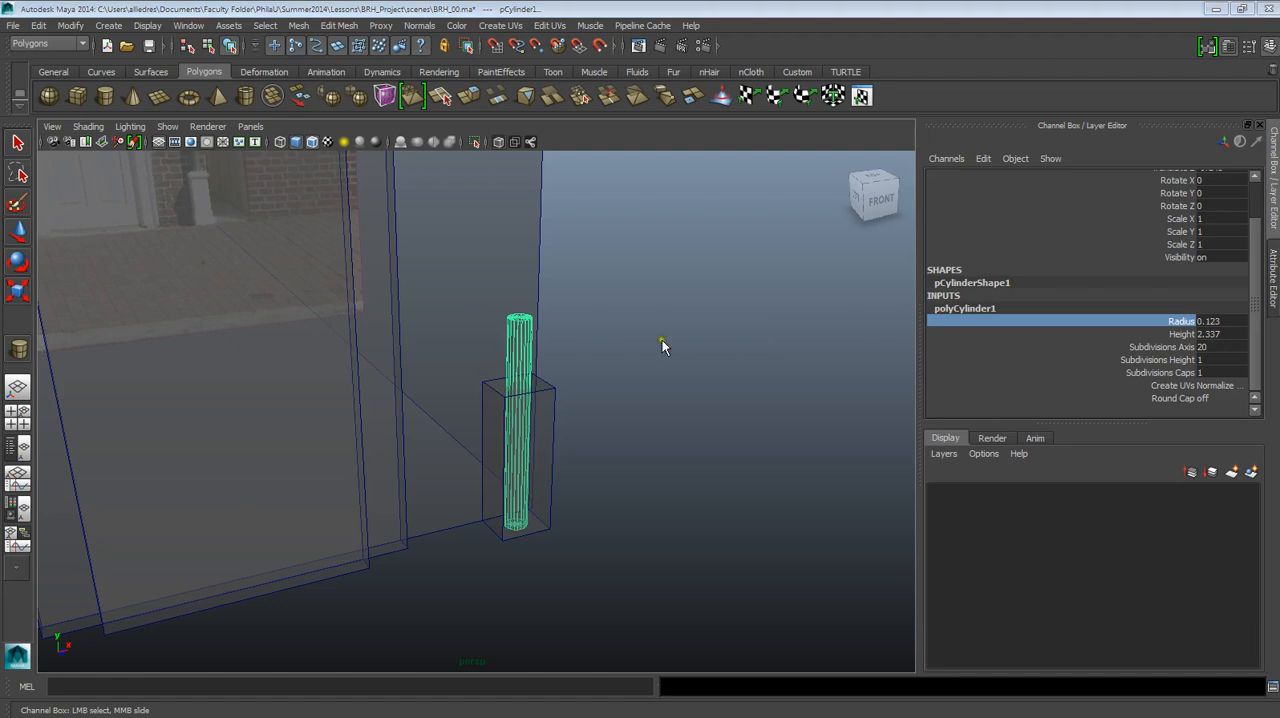
key(space)
drag(662, 365, 670, 368)
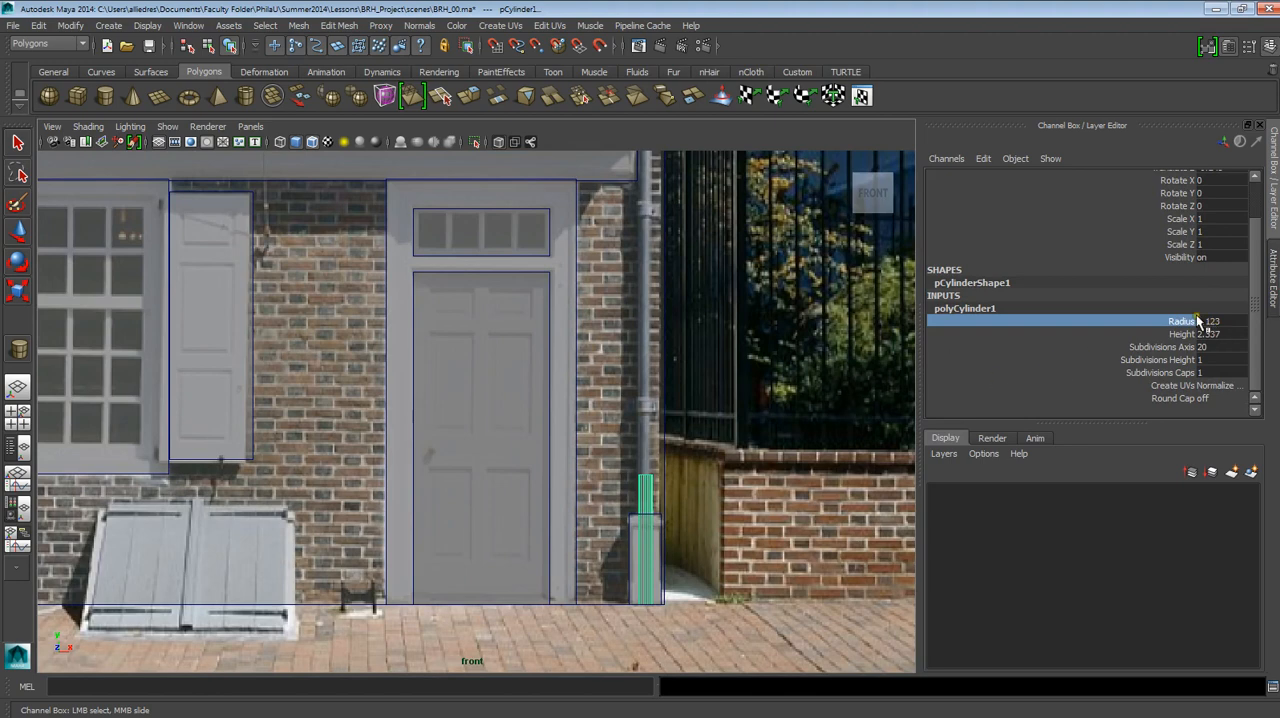
double_click(1210, 321)
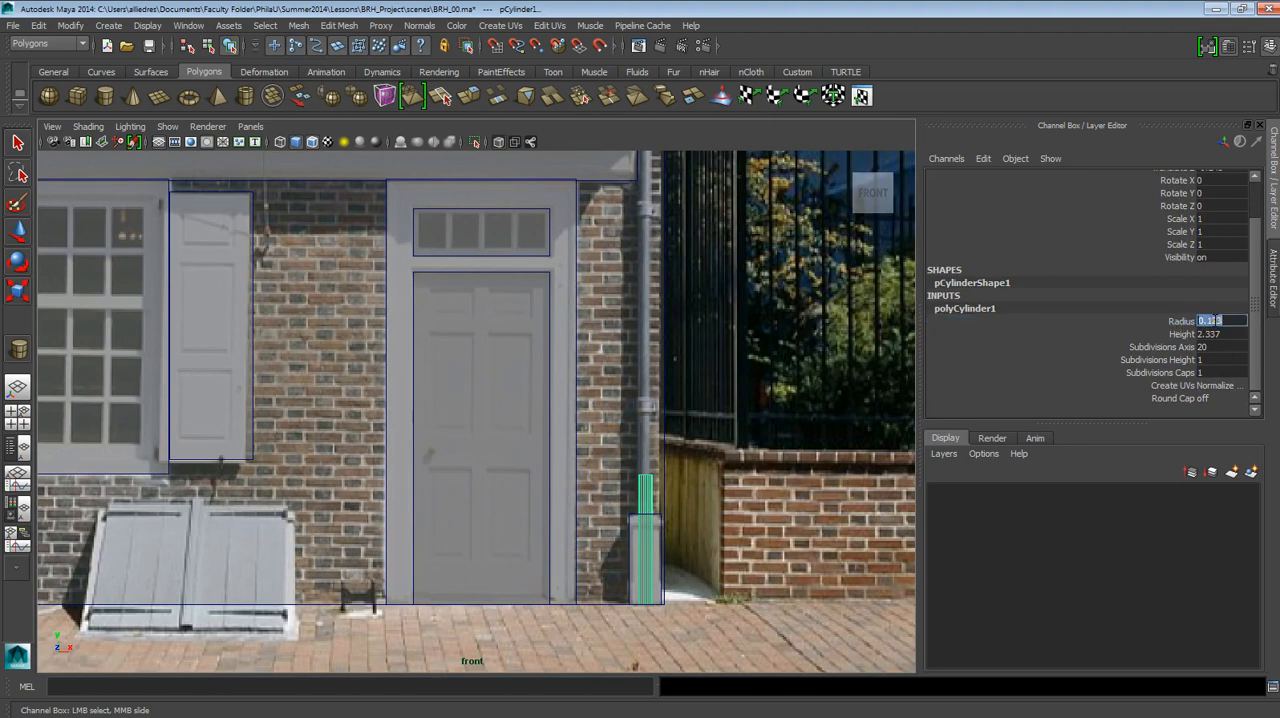
click(1219, 320)
click(1226, 320)
drag(1210, 321, 1217, 321)
key(Return)
Raise the cylinder onto the base block, to Translate Y 2.787, and increase its height to 3.281.
key(w)
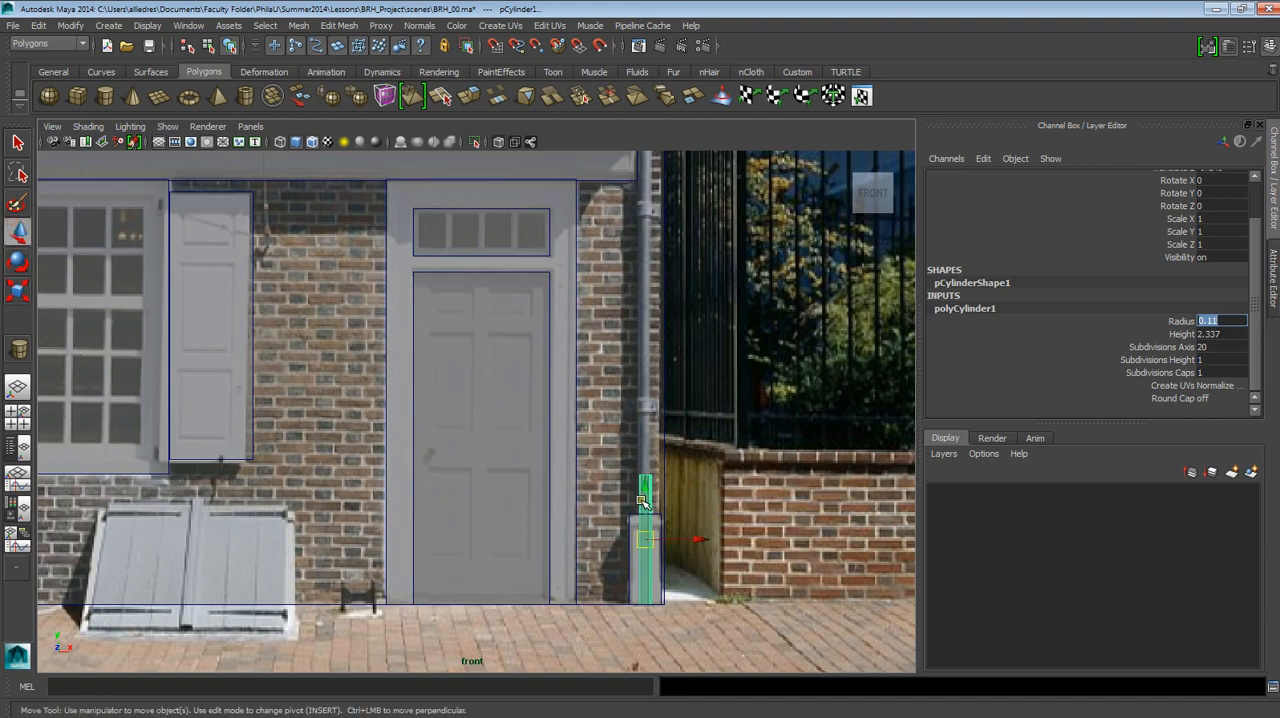
drag(642, 500, 648, 412)
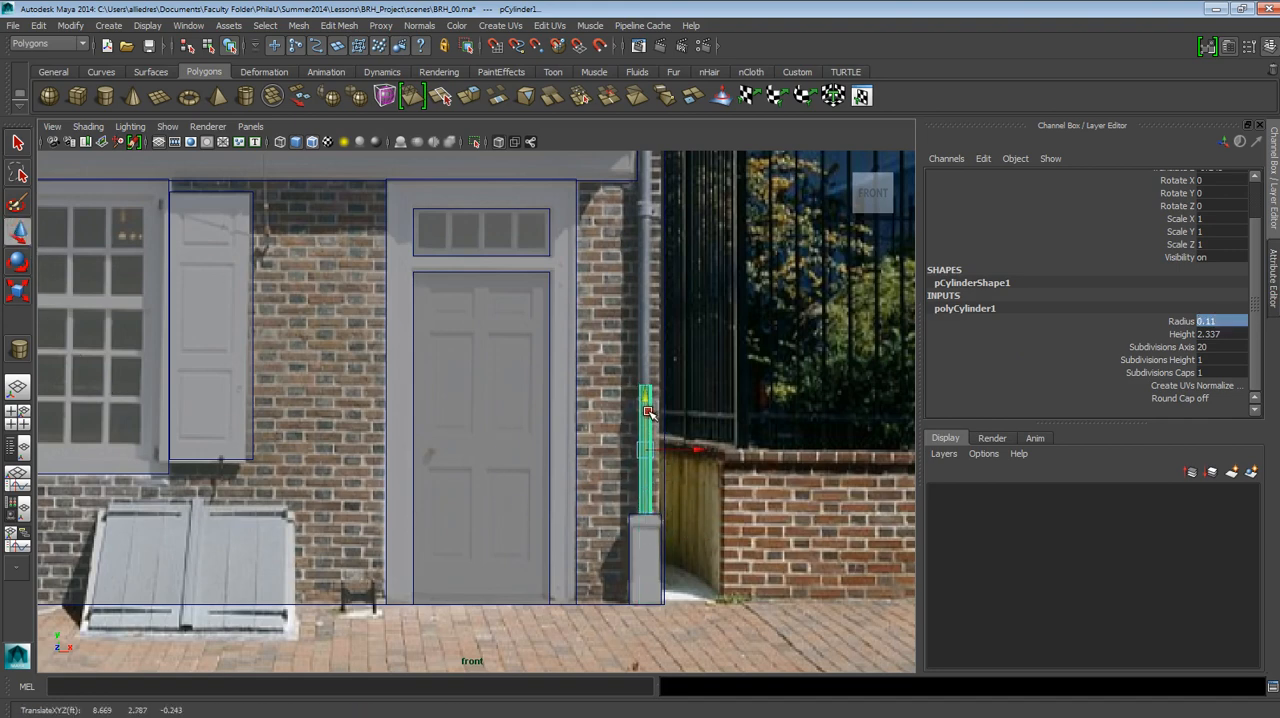
scroll(656, 419, down, 3)
alt+middle_drag(660, 377, 654, 547)
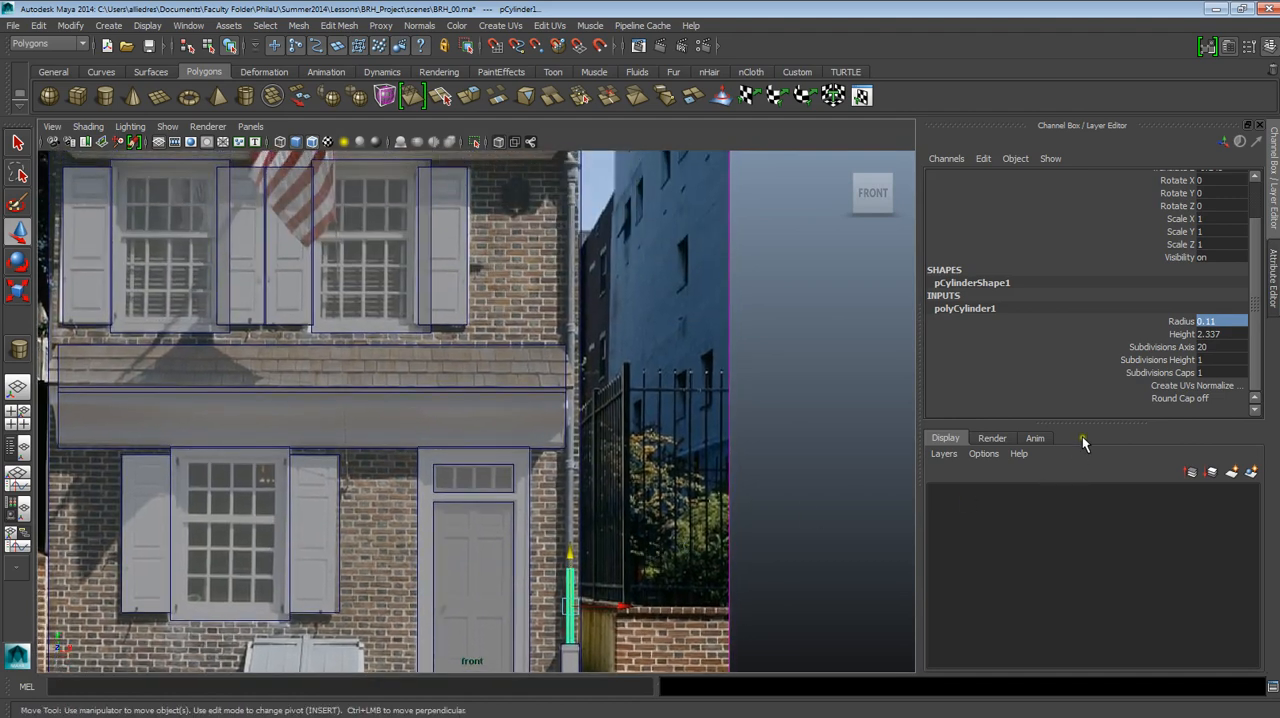
click(1181, 334)
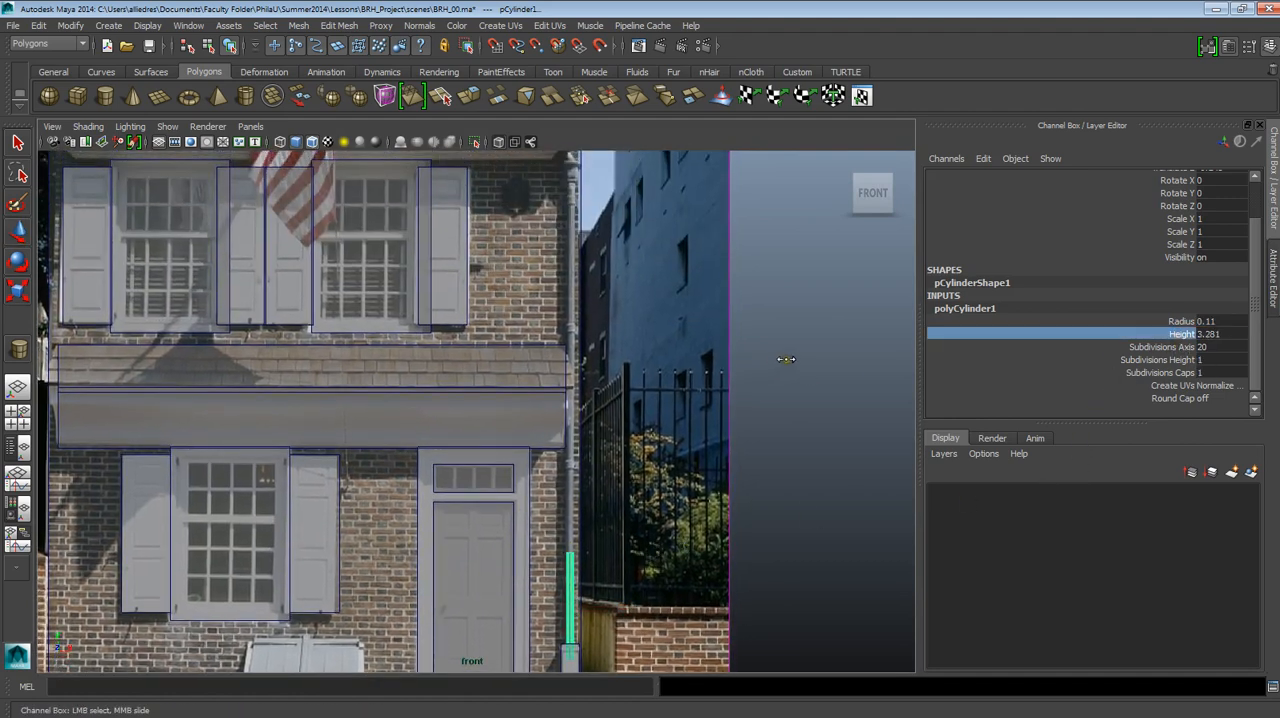
scroll(886, 314, down, 2)
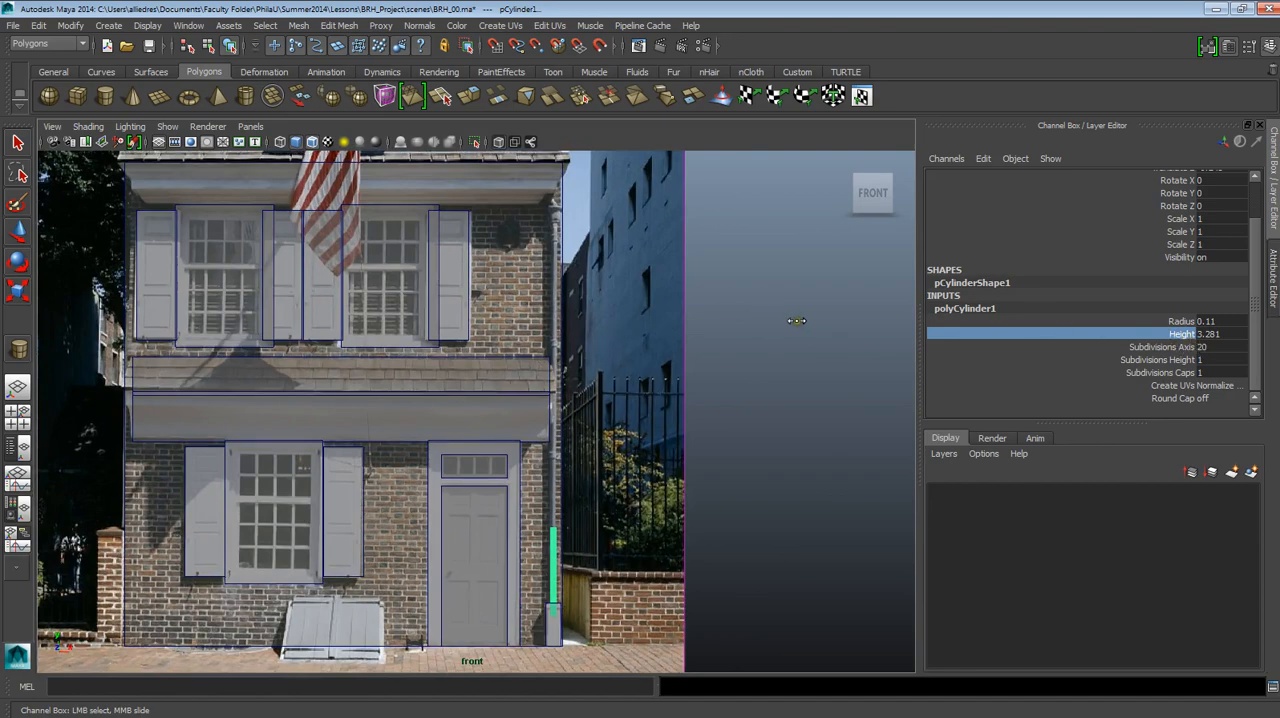
scroll(660, 505, up, 3)
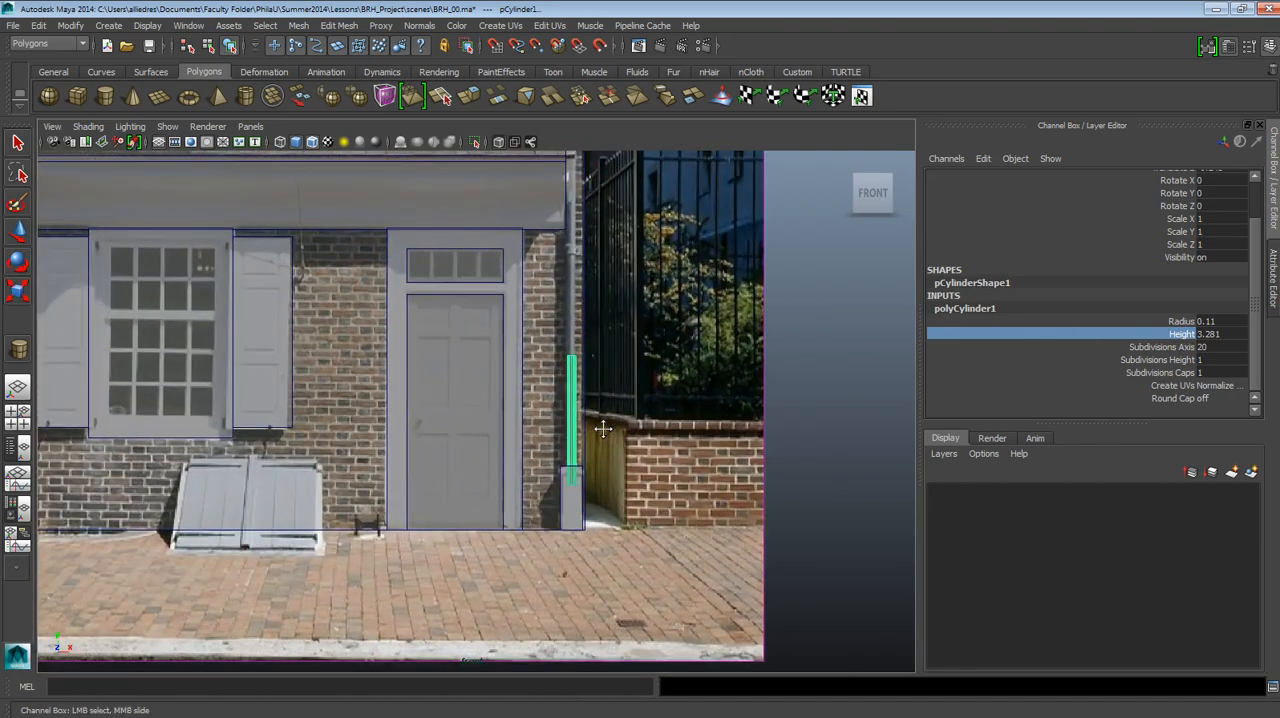
Try a height of 1.281 on the downspout cylinder and undo the change.
click(628, 395)
click(571, 400)
key(w)
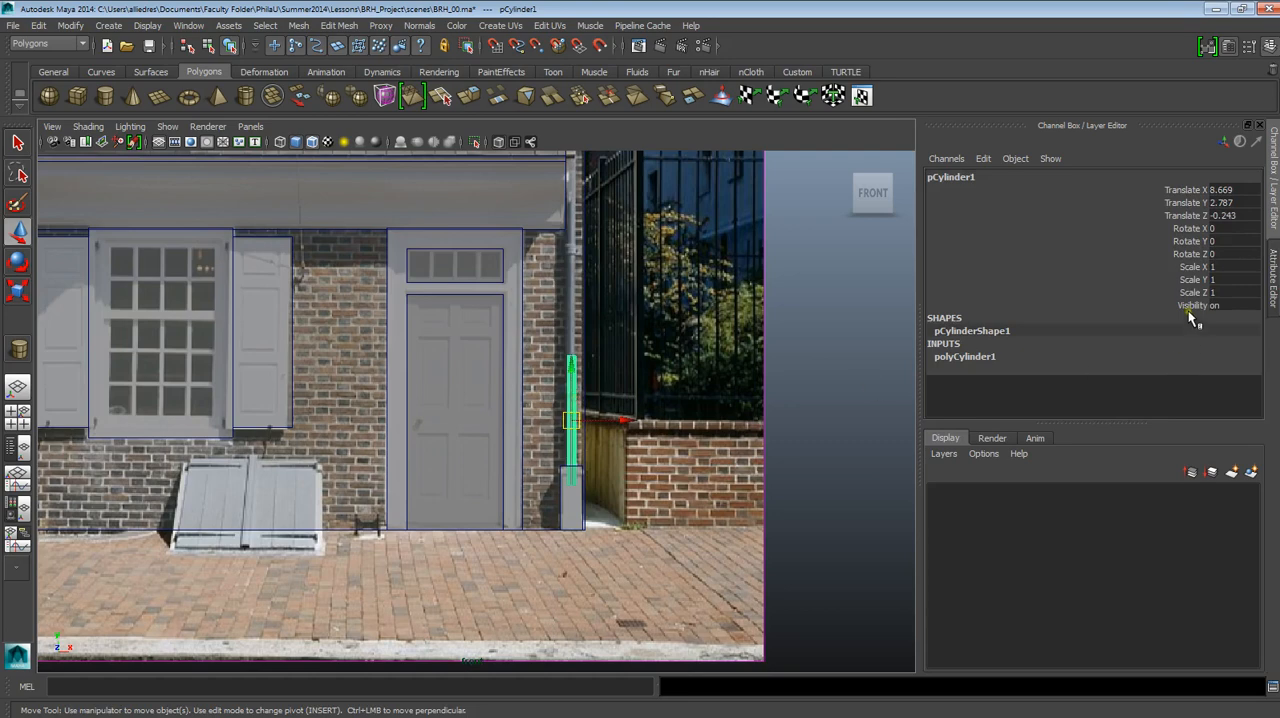
click(1033, 357)
click(1178, 382)
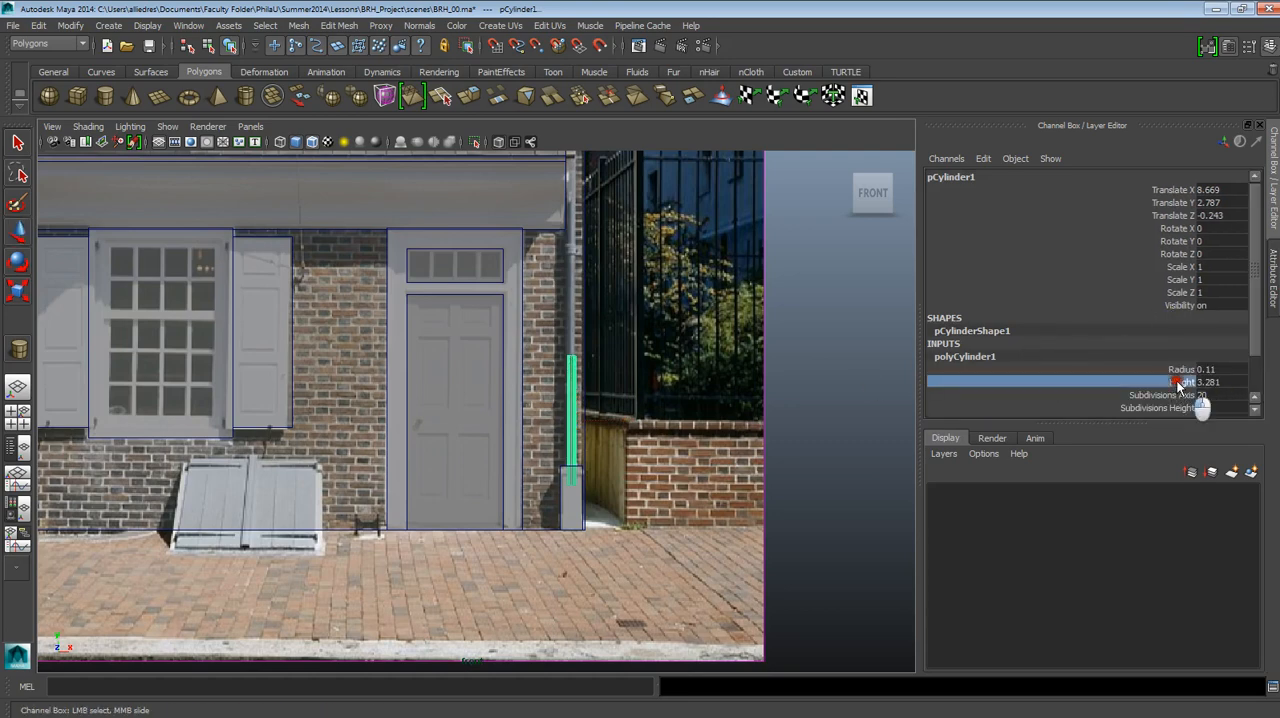
middle_drag(813, 366, 737, 345)
scroll(645, 395, down, 1)
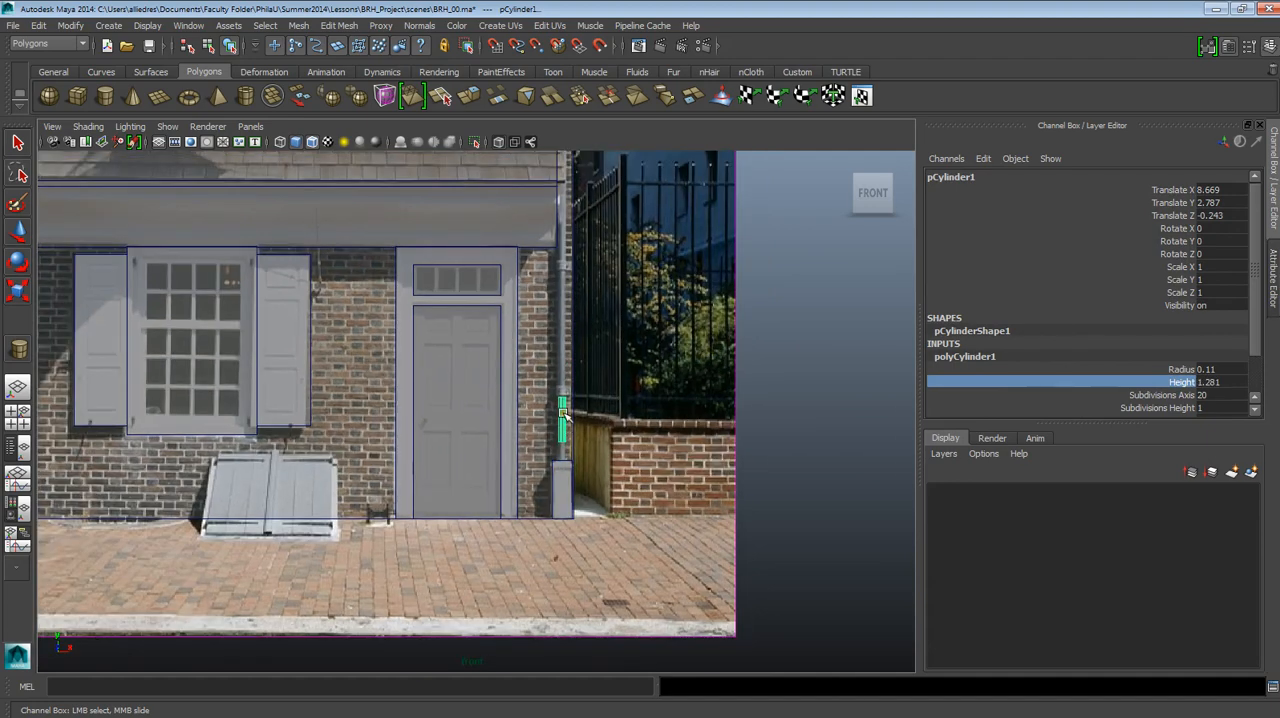
key(ctrl+z)
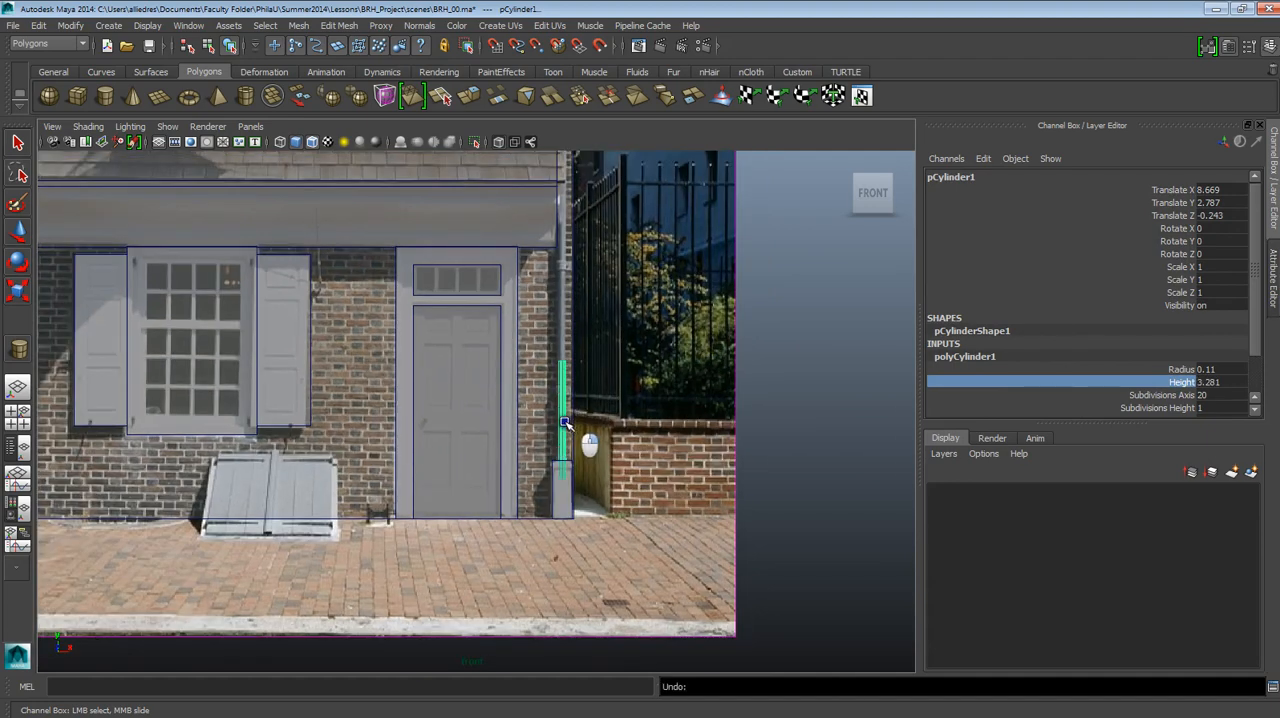
Raise the cylinder's bottom vertices to the top of the downspout base block.
right_drag(565, 422, 525, 370)
drag(603, 500, 541, 446)
key(w)
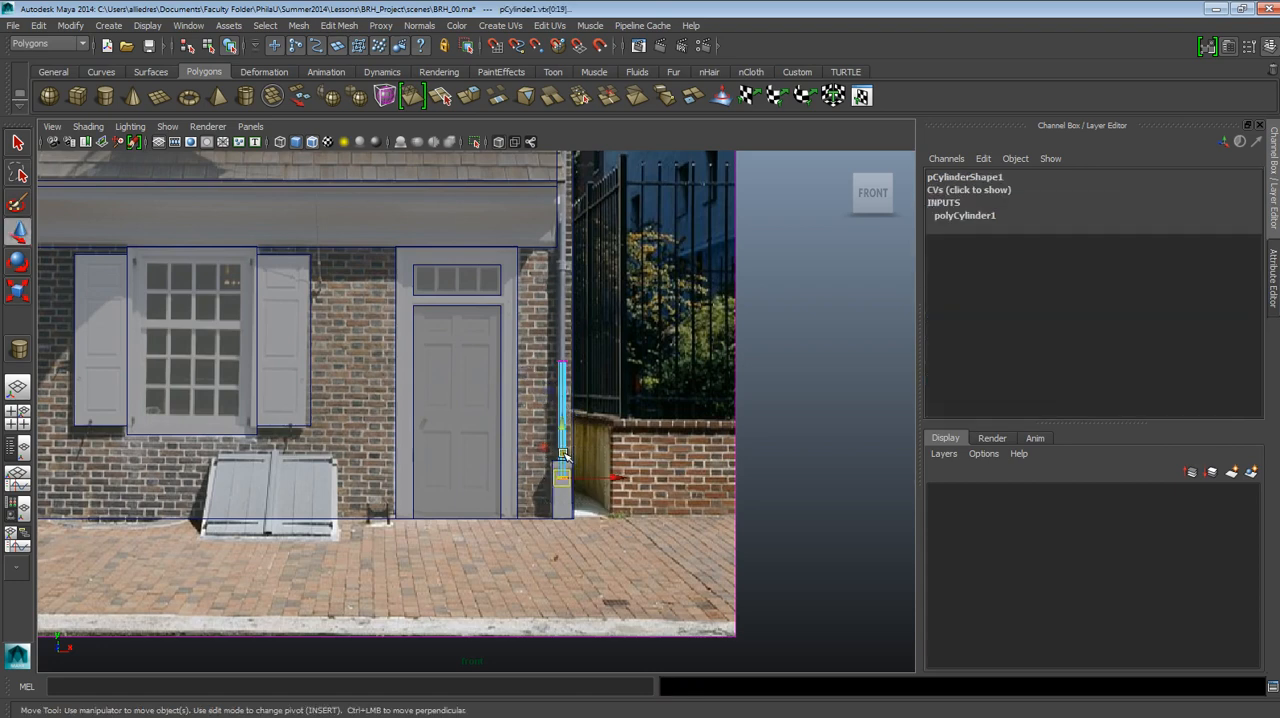
Raise the cylinder's top vertices to just below the roof cornice, at about Y 16.294, and deselect the pipe.
scroll(598, 400, down, 2)
alt+middle_drag(598, 398, 590, 449)
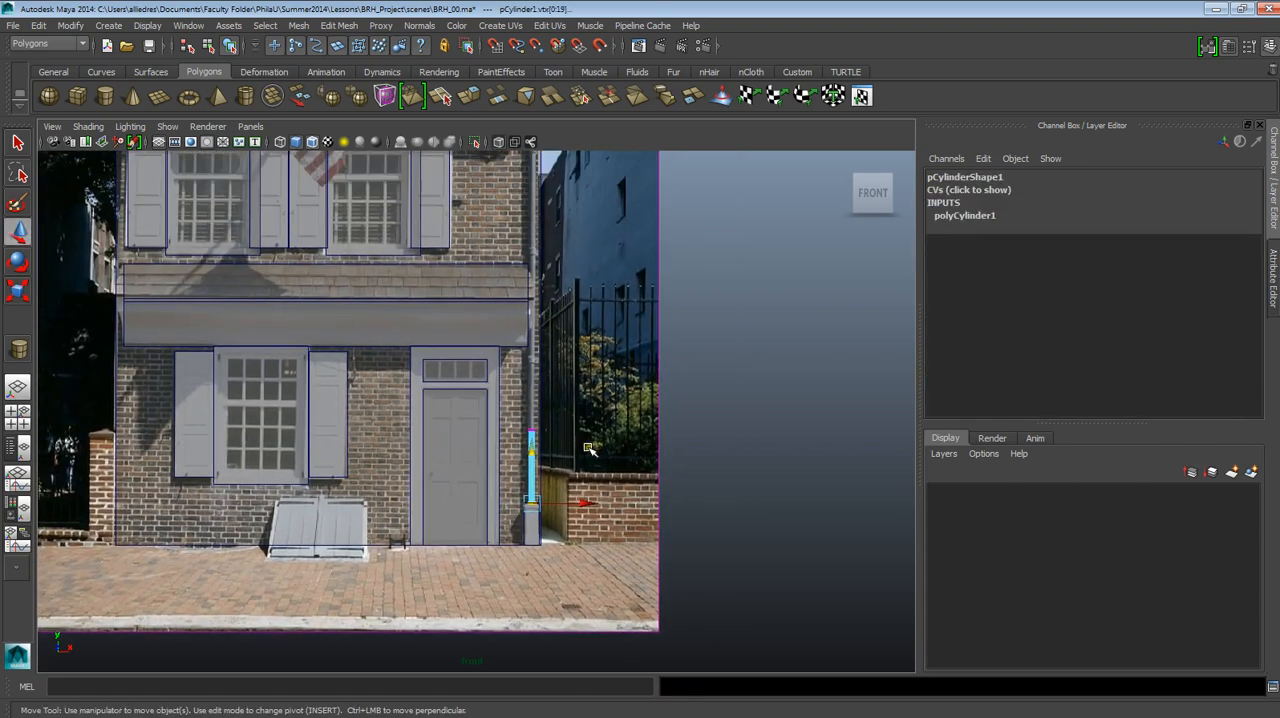
drag(590, 467, 510, 396)
alt+middle_drag(504, 388, 500, 530)
drag(528, 538, 531, 229)
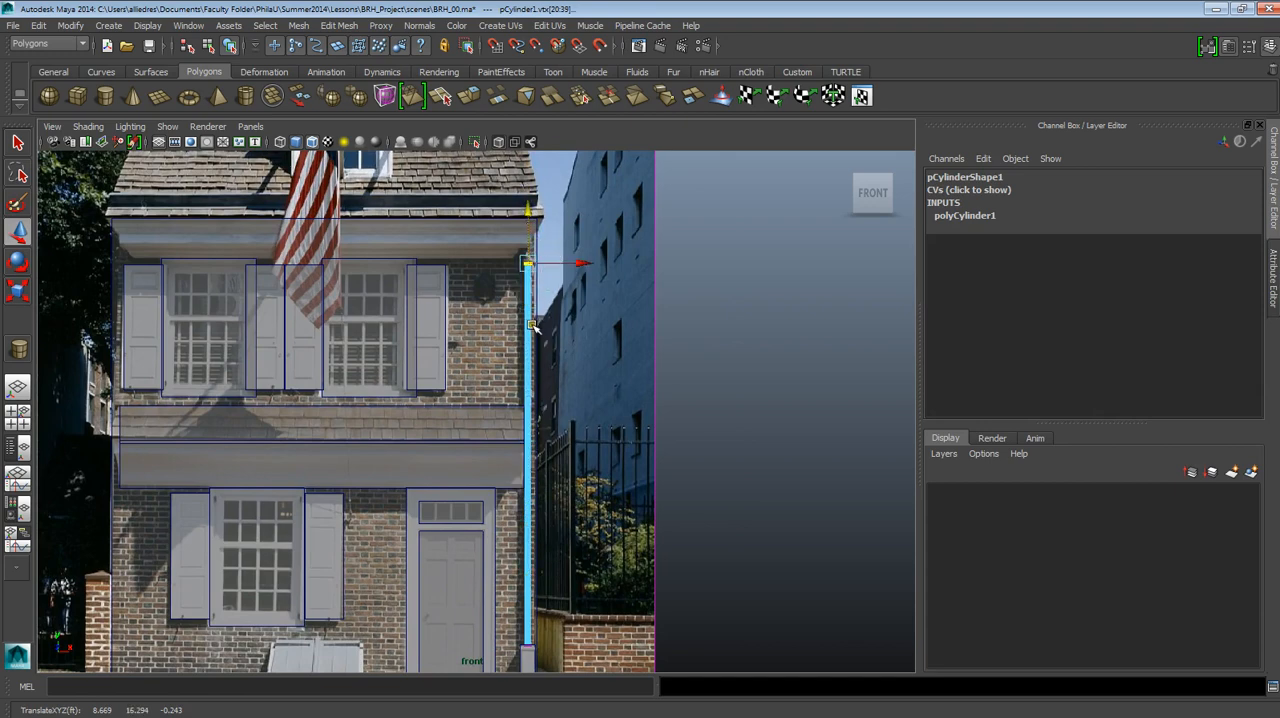
right_drag(532, 324, 568, 312)
click(573, 306)
Examine the house block-out with its full-height downspout against the reference photo in the perspective view.
scroll(573, 306, down, 2)
alt+click(521, 498)
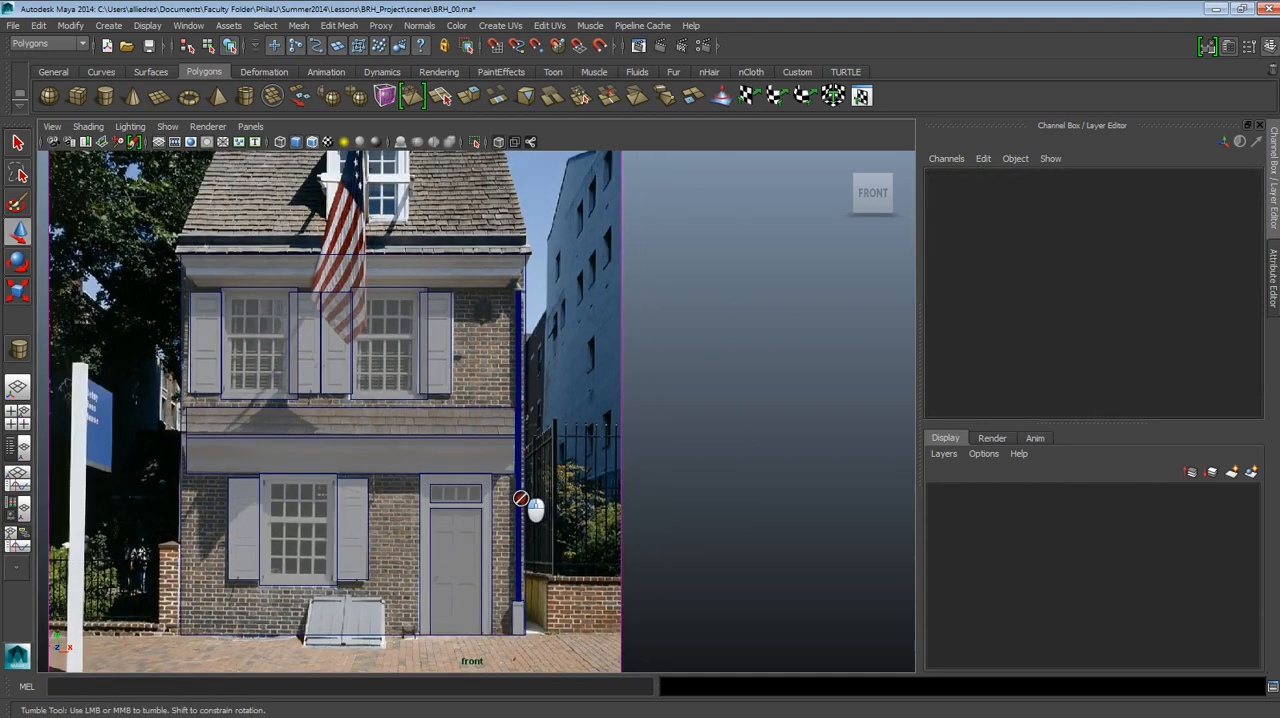
alt+drag(546, 500, 571, 483)
scroll(574, 481, down, 5)
alt+middle_drag(583, 469, 720, 546)
scroll(720, 546, down, 2)
alt+drag(720, 546, 655, 544)
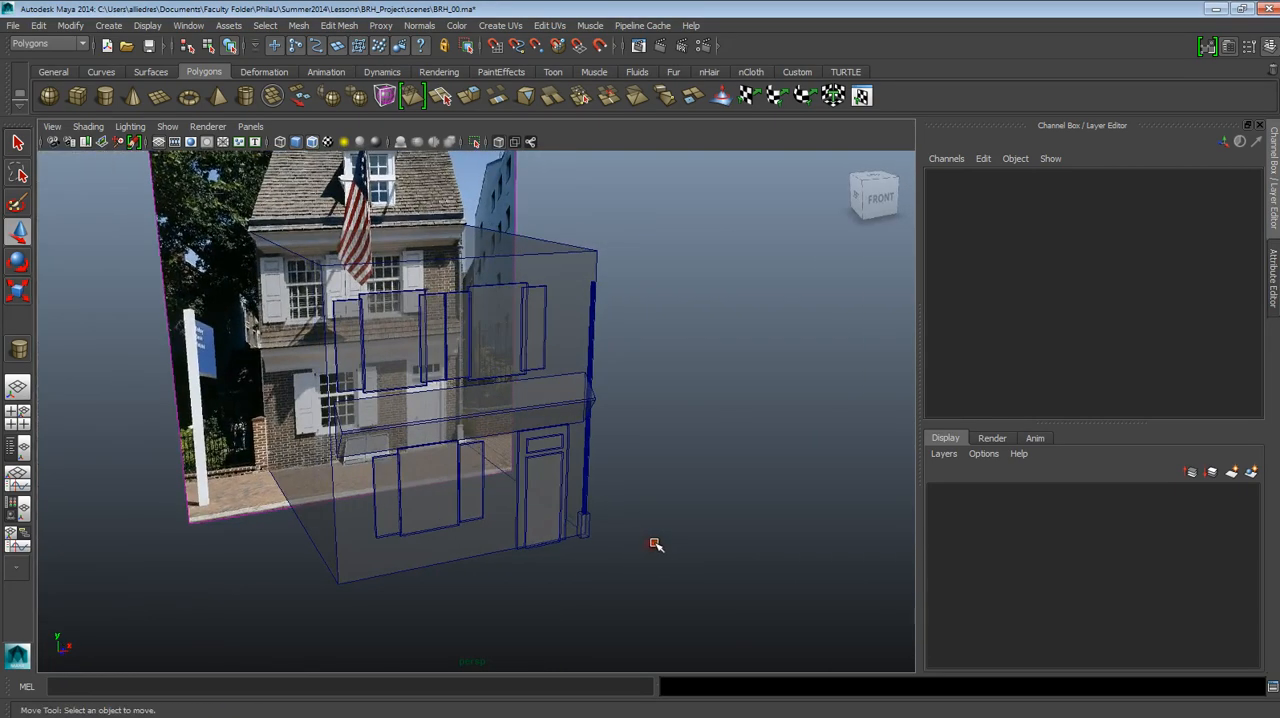
scroll(655, 544, down, 3)
alt+middle_drag(650, 538, 663, 583)
alt+middle_drag(520, 448, 542, 454)
scroll(541, 452, up, 5)
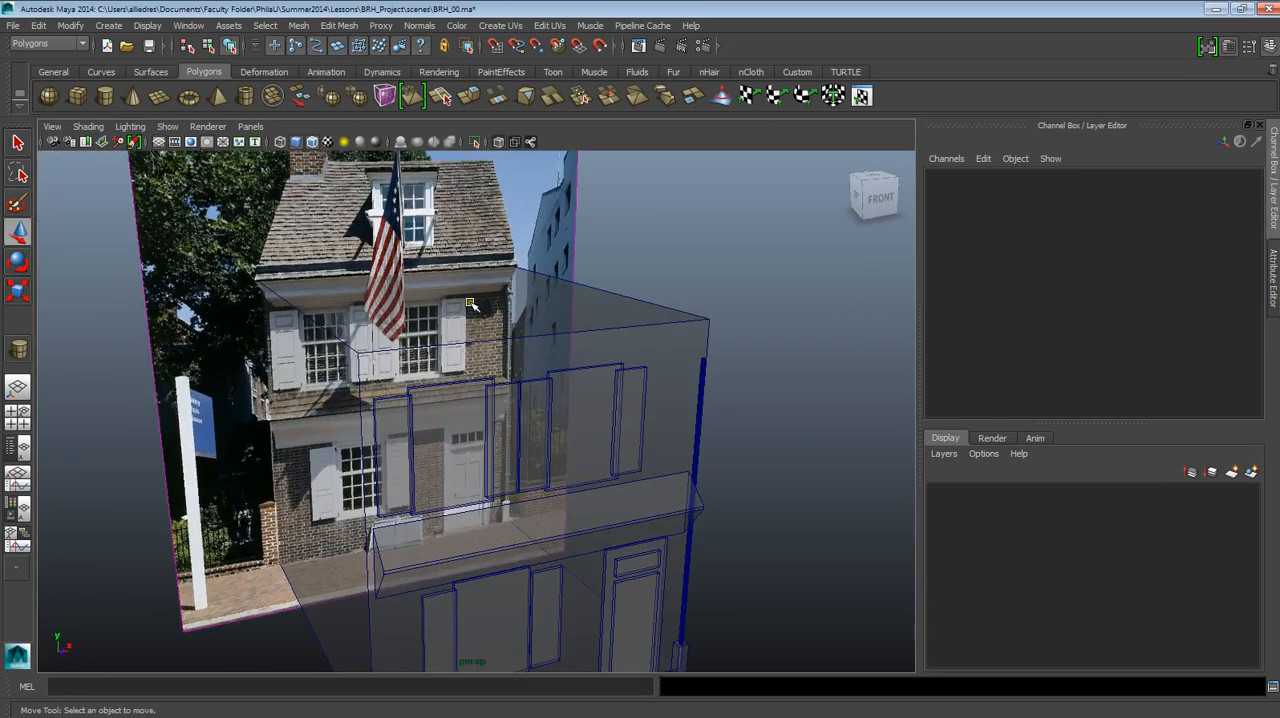
Turn off Wireframe on Shaded and X-Ray in the perspective view to display the block-out as solid shapes.
scroll(419, 339, down, 3)
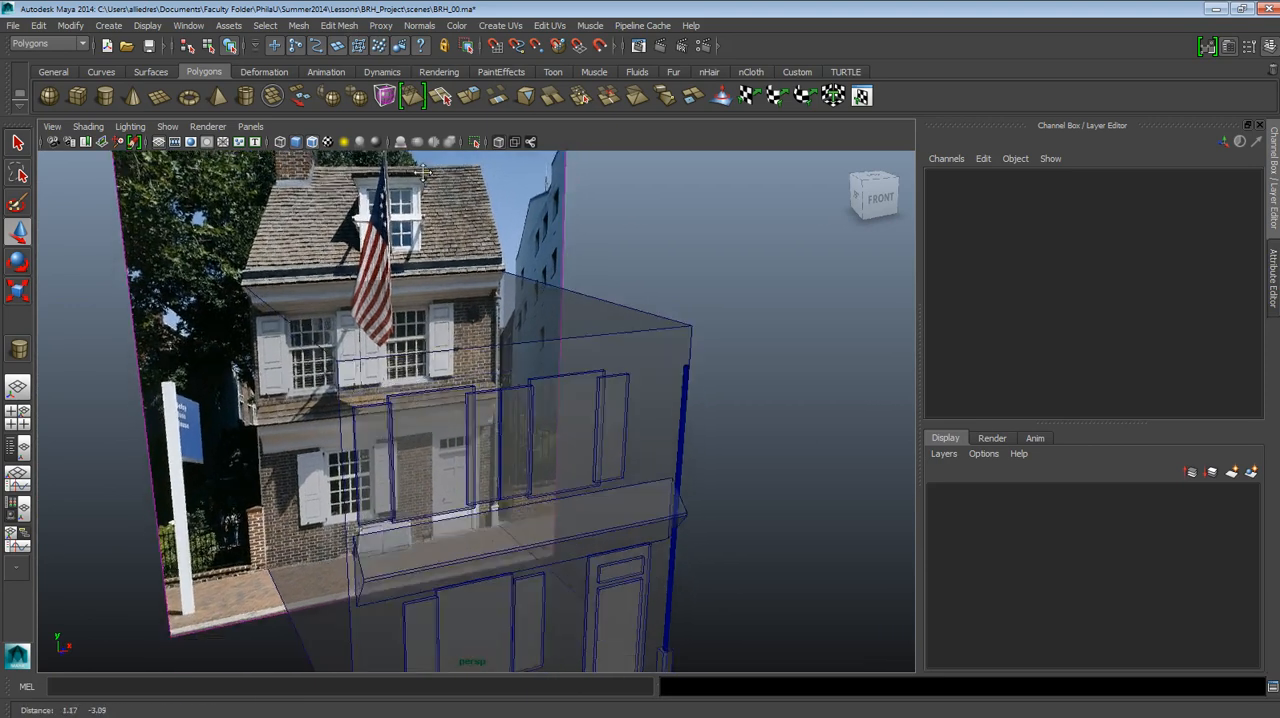
click(312, 142)
click(86, 127)
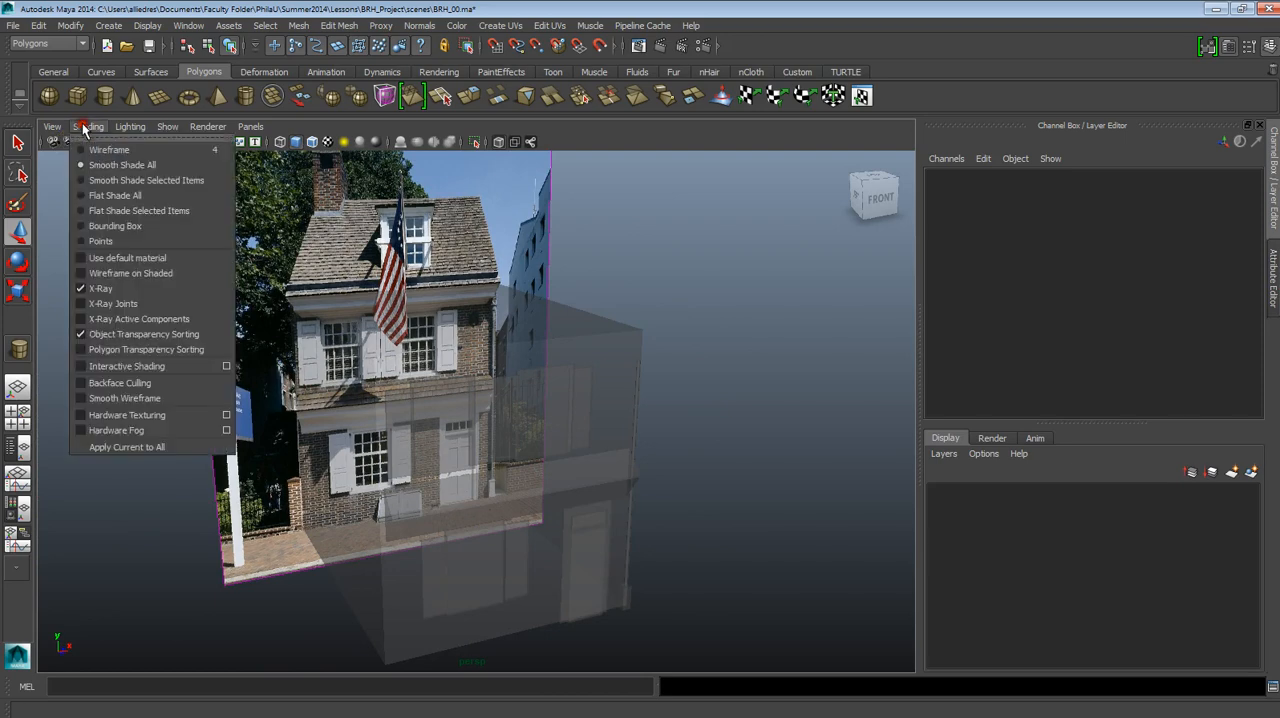
click(81, 290)
Select all the house pieces, examine their highlighted outlines on the solid facade, and clear the selection.
alt+drag(628, 397, 691, 634)
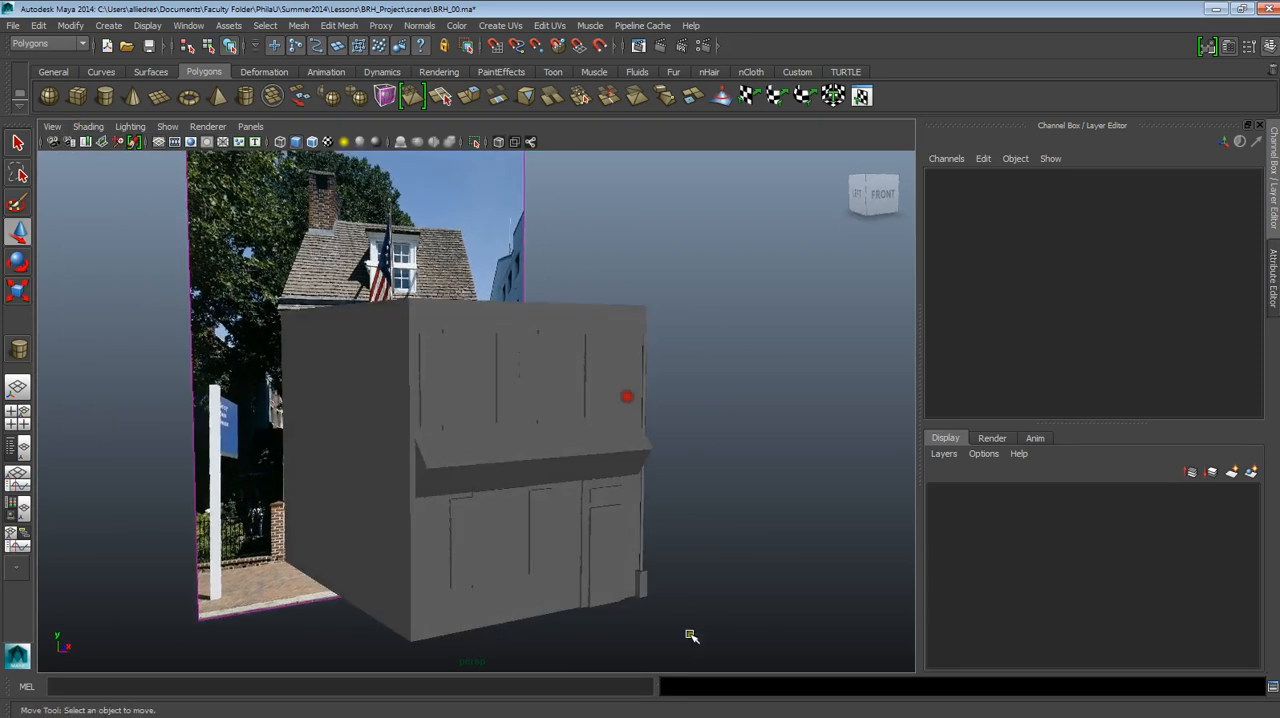
scroll(691, 634, up, 3)
mouse_move(691, 634)
alt+middle_down()
mouse_move(603, 534)
mouse_move(742, 612)
alt+middle_up()
drag(308, 244, 304, 240)
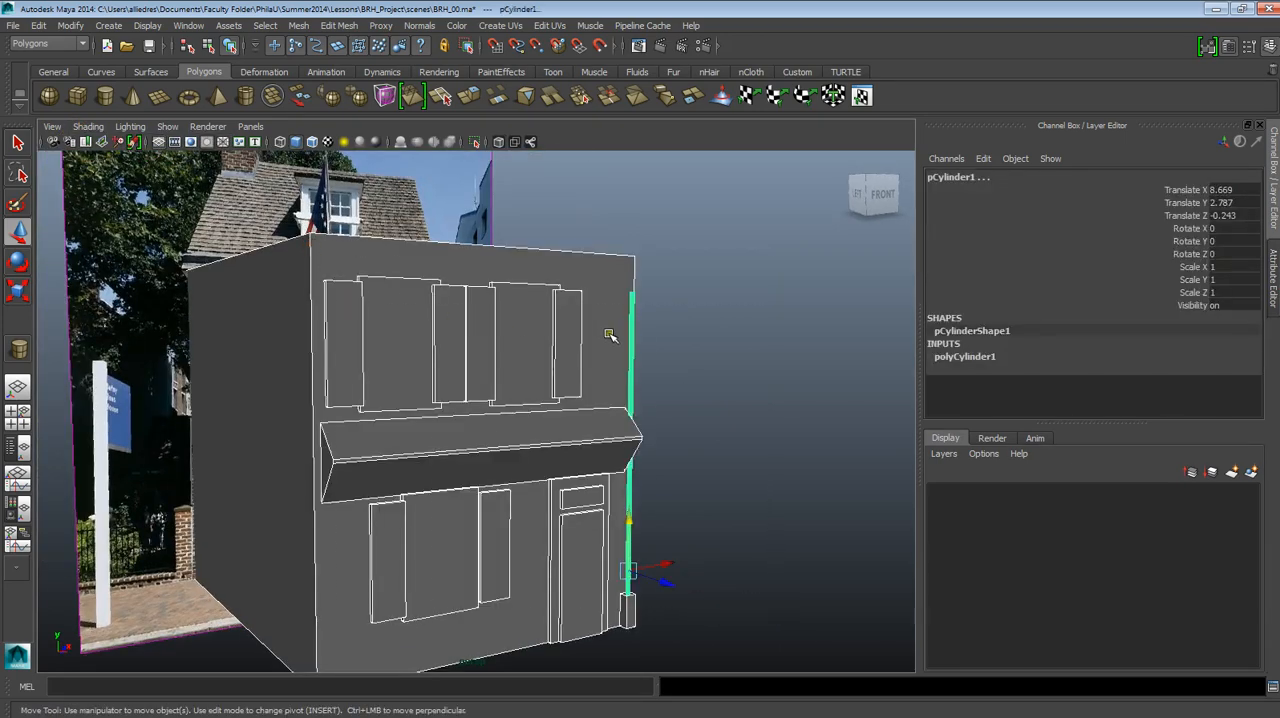
alt+drag(674, 363, 680, 393)
alt+middle_drag(697, 457, 666, 409)
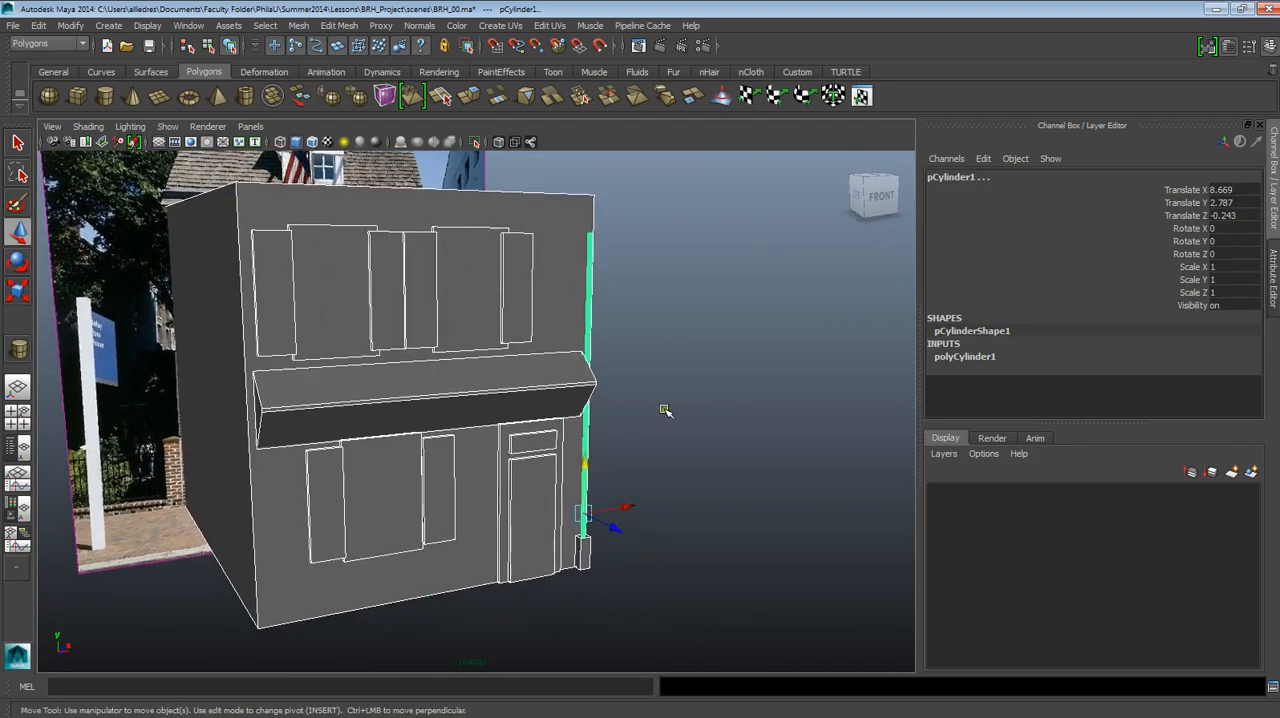
alt+drag(666, 409, 672, 437)
click(673, 437)
Examine the shaded block-out from several angles, close up and from afar, and reselect all the house pieces to check their outlines.
scroll(560, 449, up, 3)
alt+middle_drag(535, 448, 588, 432)
alt+drag(588, 432, 655, 430)
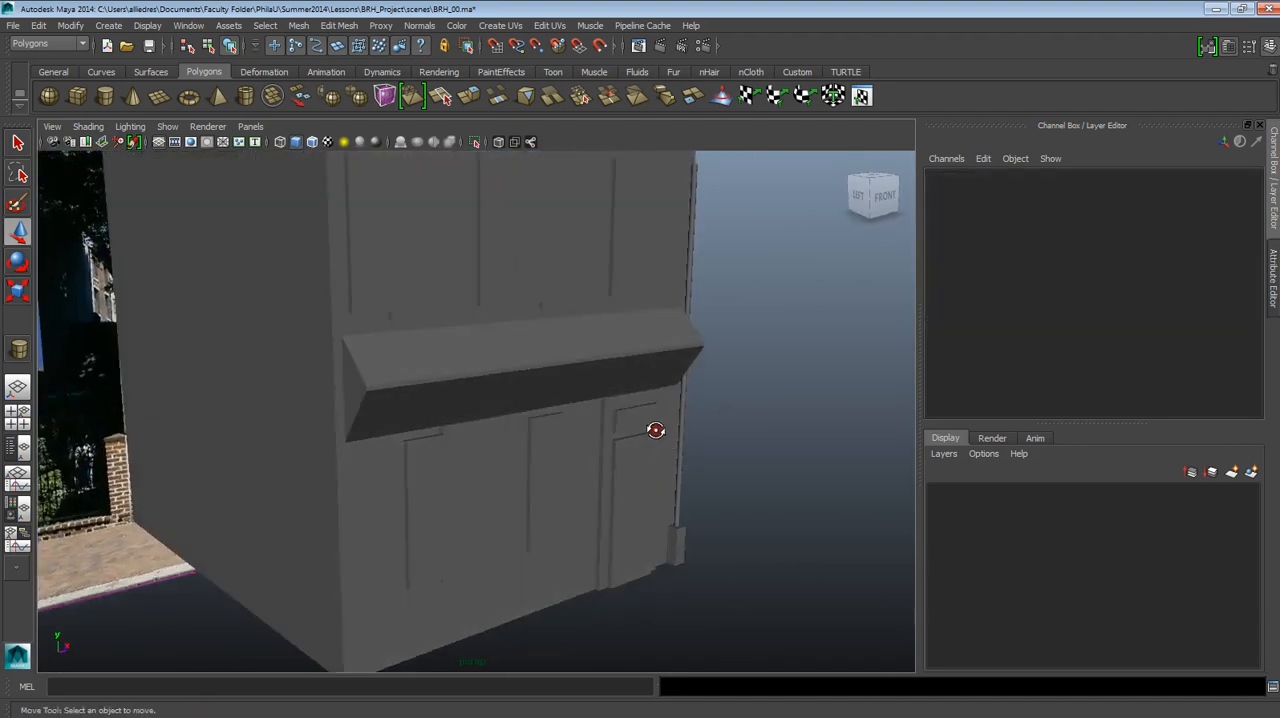
alt+middle_drag(655, 430, 664, 500)
scroll(666, 467, down, 5)
alt+drag(708, 492, 685, 499)
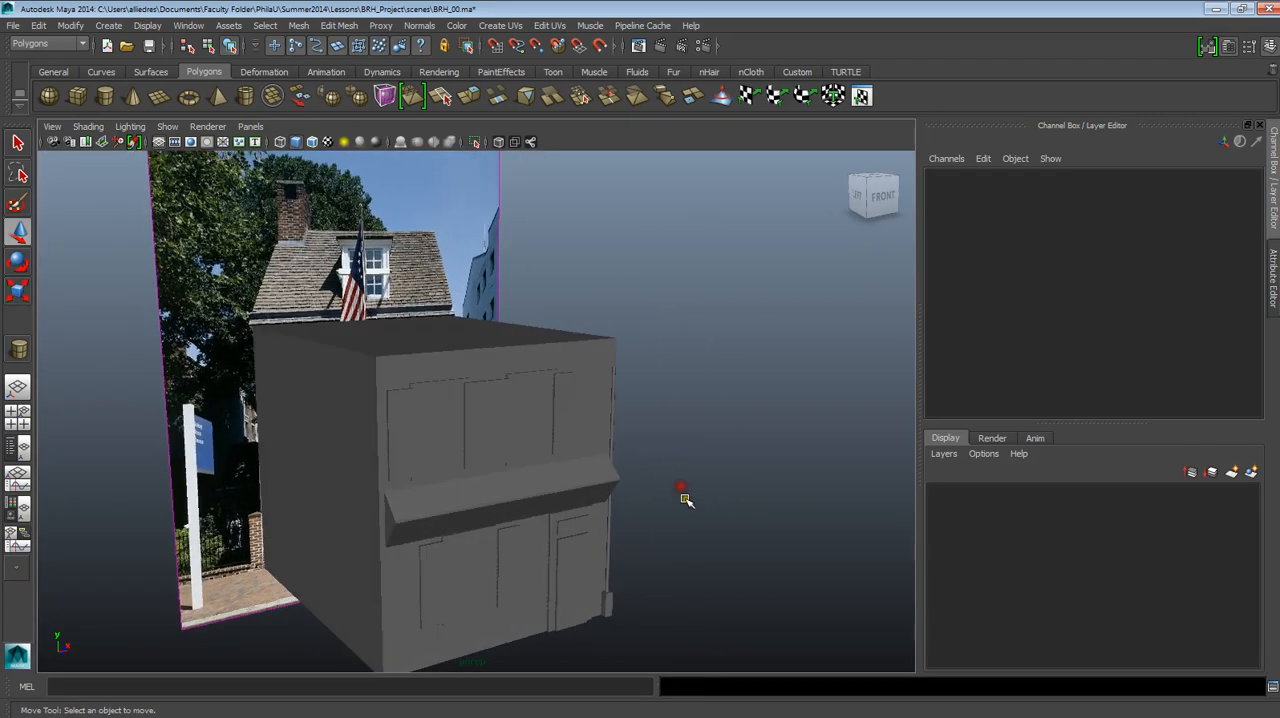
drag(409, 303, 409, 303)
alt+drag(671, 440, 728, 437)
alt+middle_drag(728, 438, 680, 354)
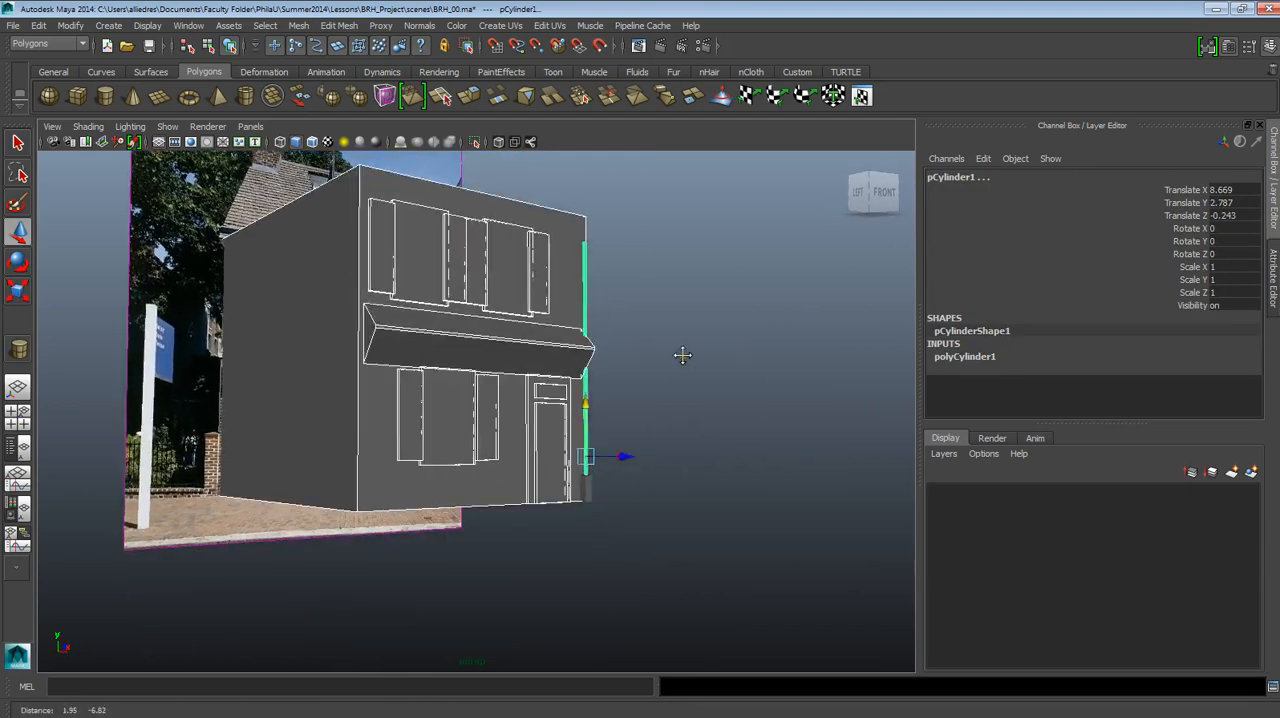
scroll(680, 354, up, 4)
alt+drag(678, 366, 648, 433)
scroll(615, 385, down, 5)
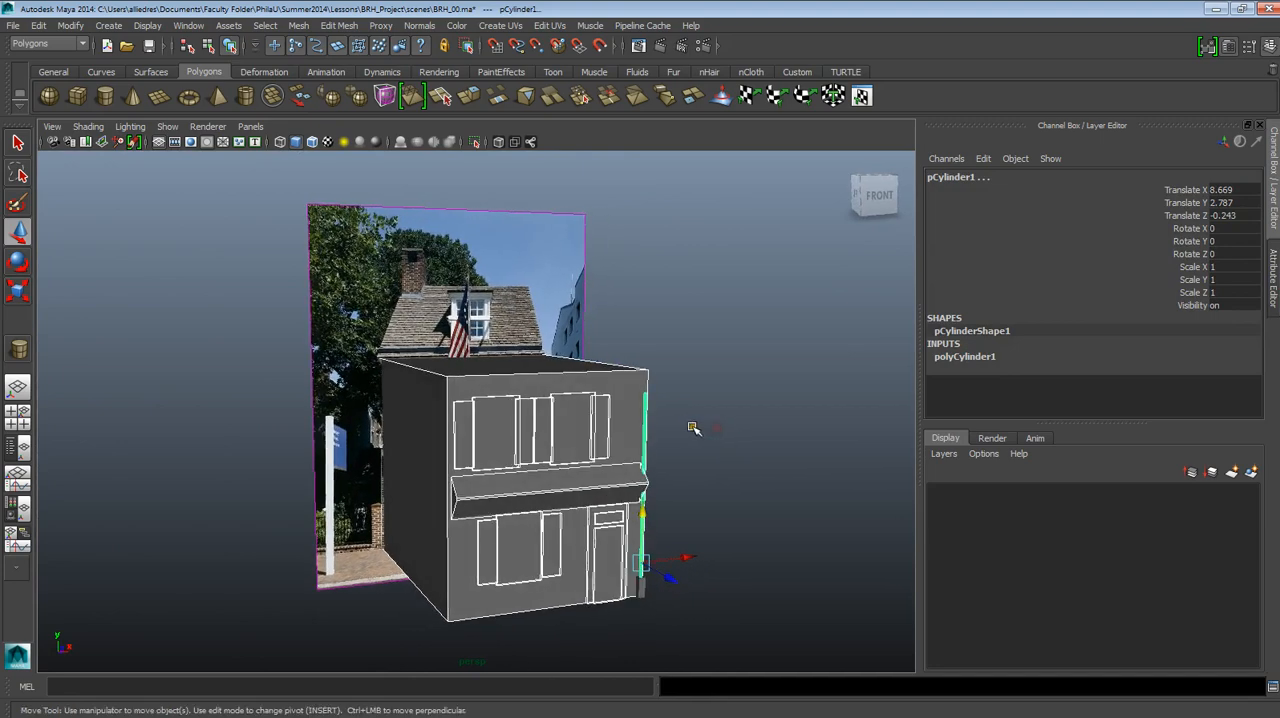